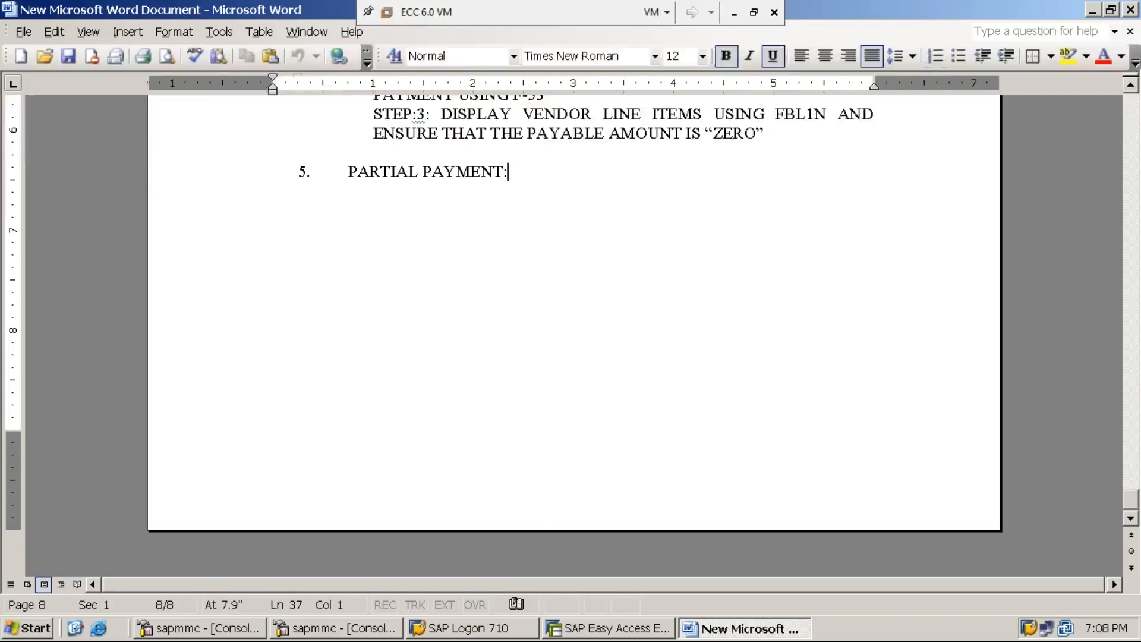
# Add a colon after the Partial Payment heading in the notes.
pyautogui.click(552, 178)
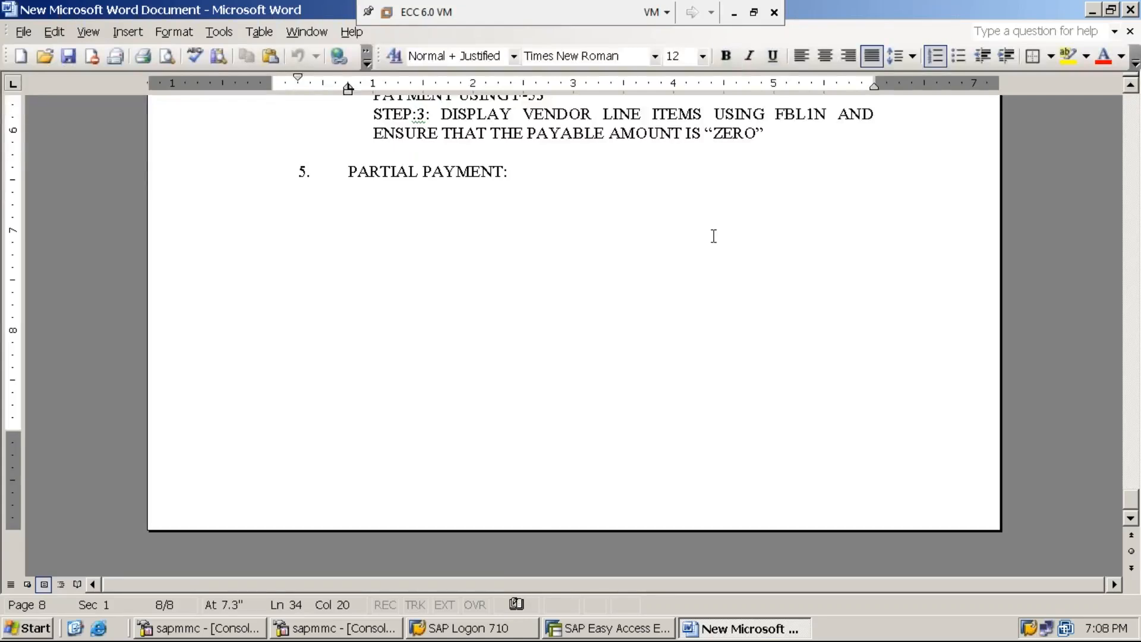
pyautogui.click(733, 18)
pyautogui.click(540, 624)
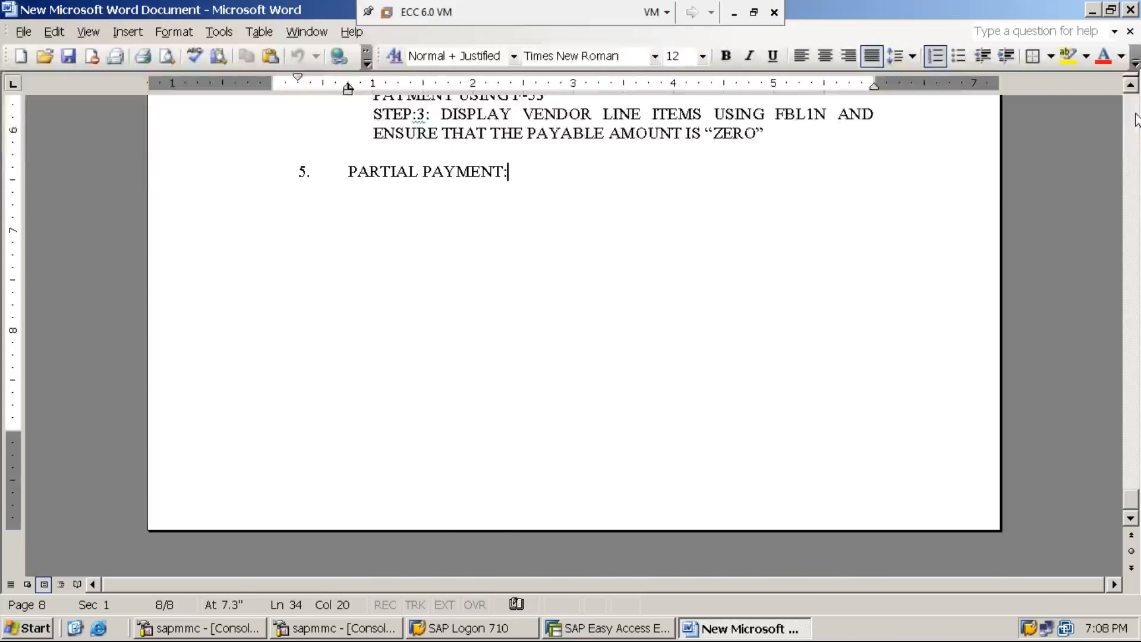
pyautogui.scroll(15, 1135, 119)
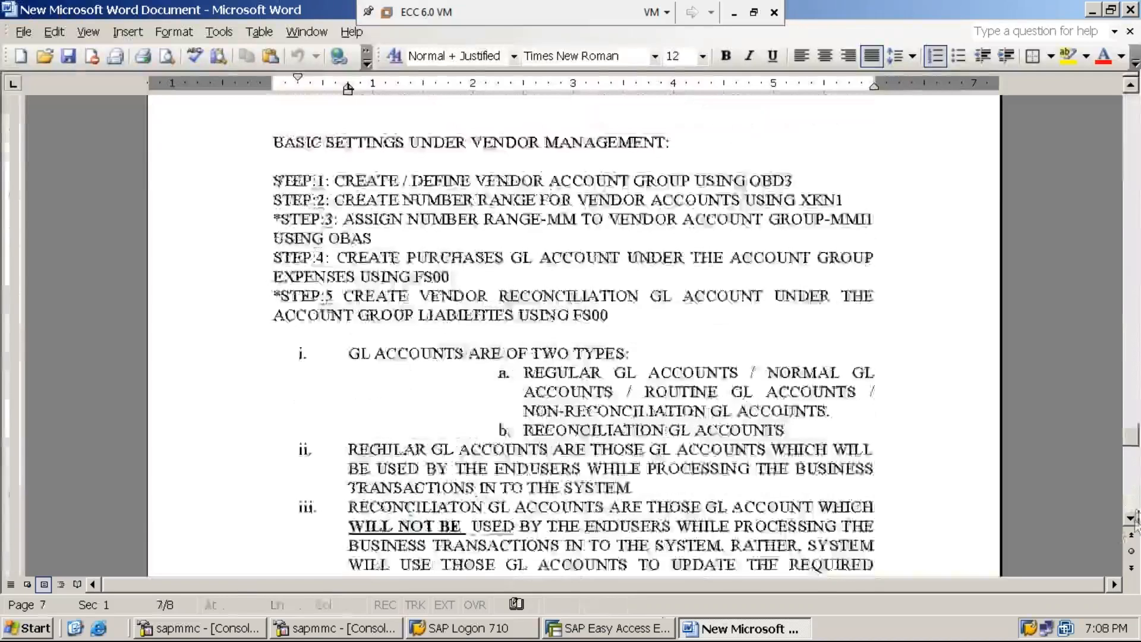
pyautogui.scroll(-7, 1134, 523)
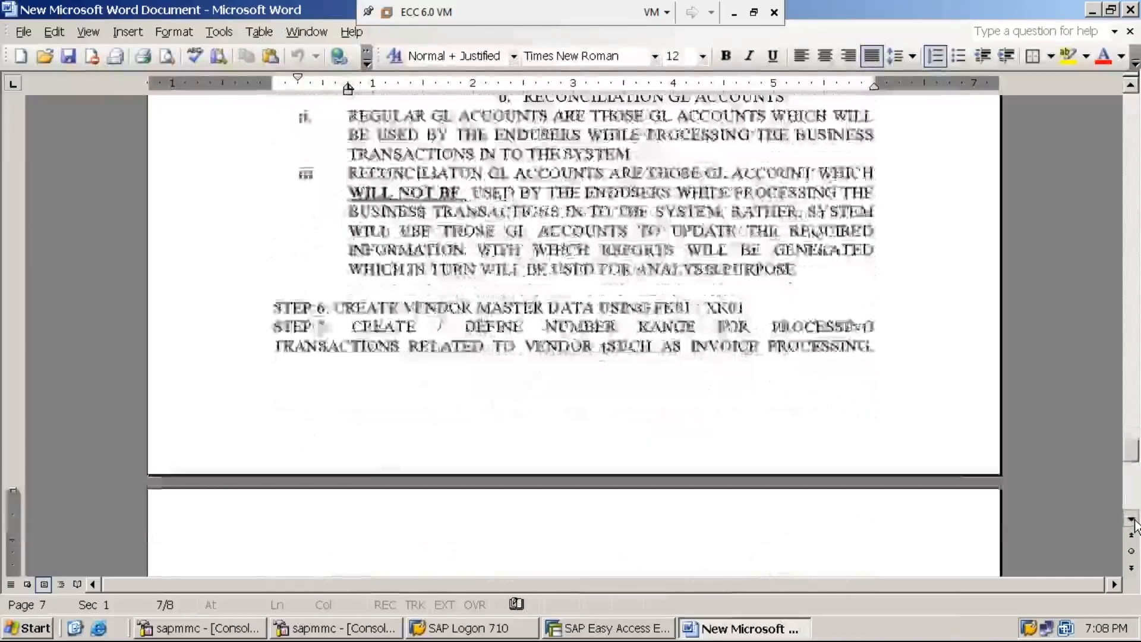
pyautogui.scroll(-7, 1134, 523)
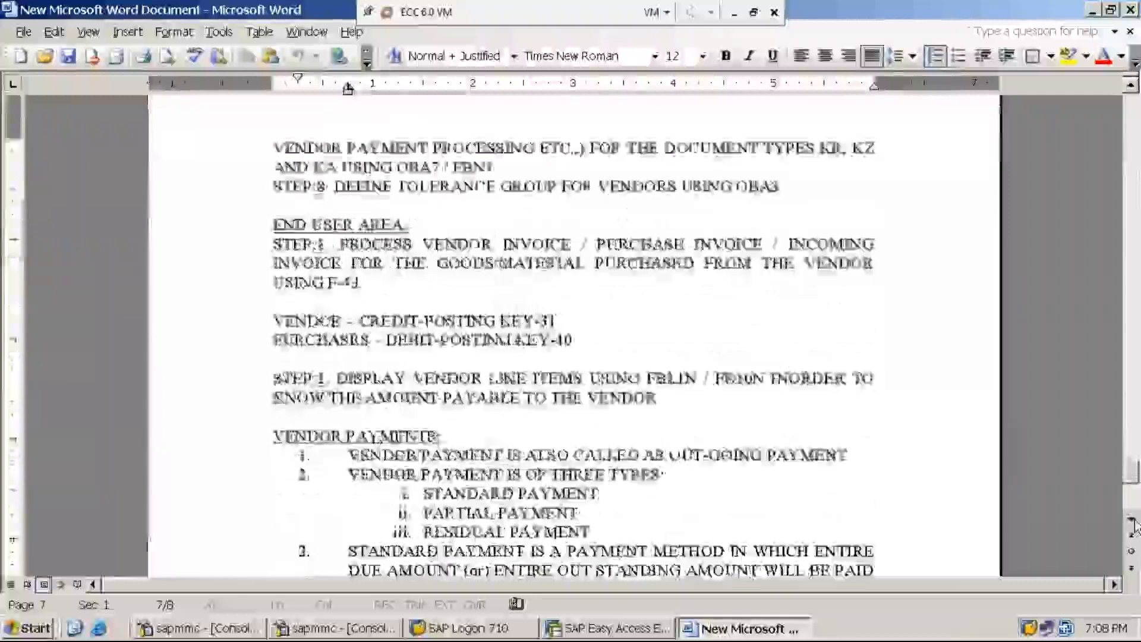
pyautogui.scroll(-2, 1134, 523)
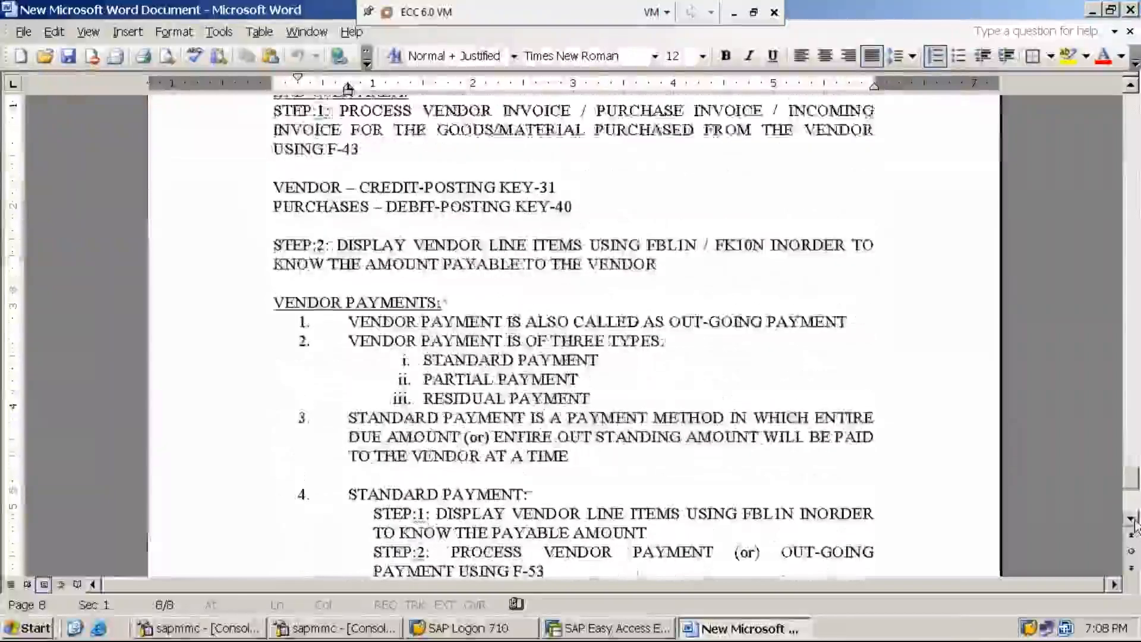
pyautogui.scroll(-3, 1134, 523)
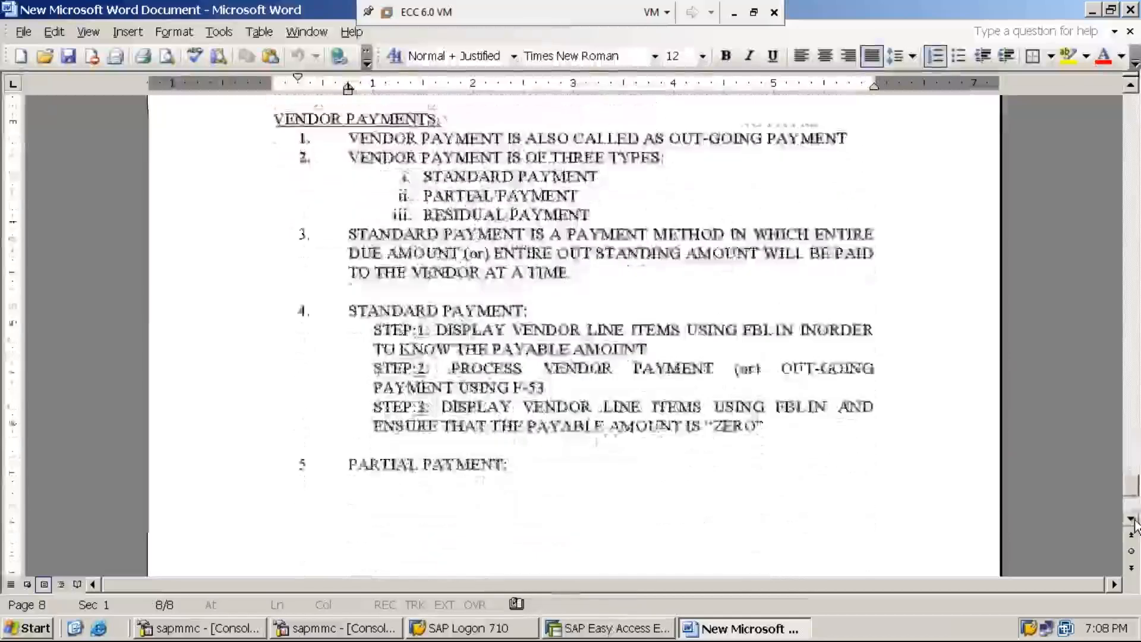
pyautogui.write(':')
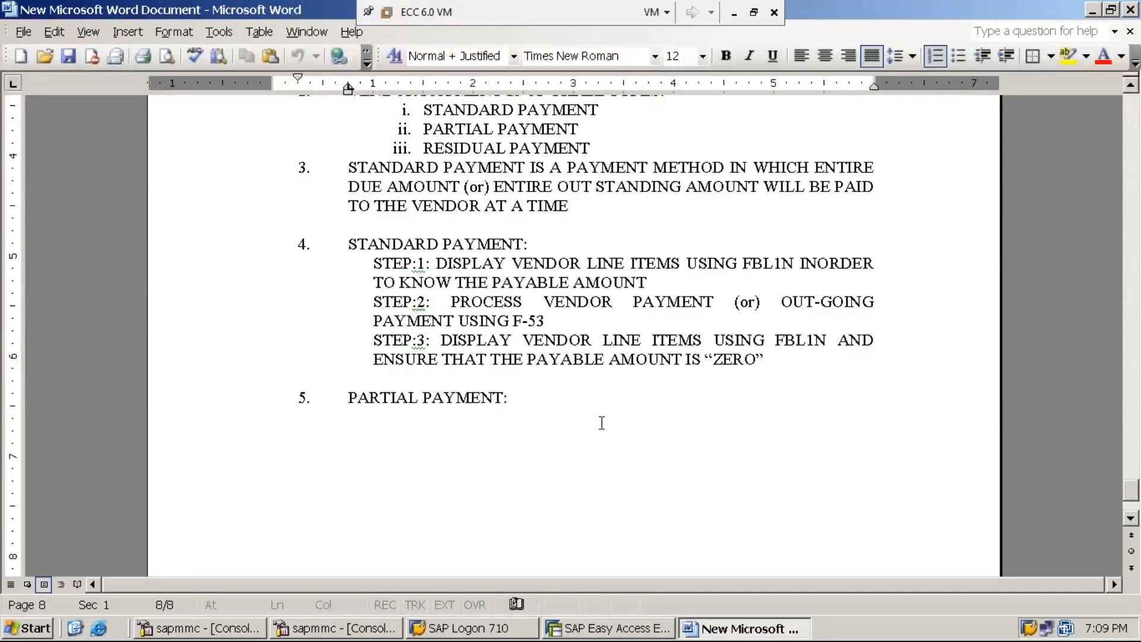
# Add an unnumbered 'ILLUSTRATION:' line below the Partial Payment heading.
pyautogui.press('Return')
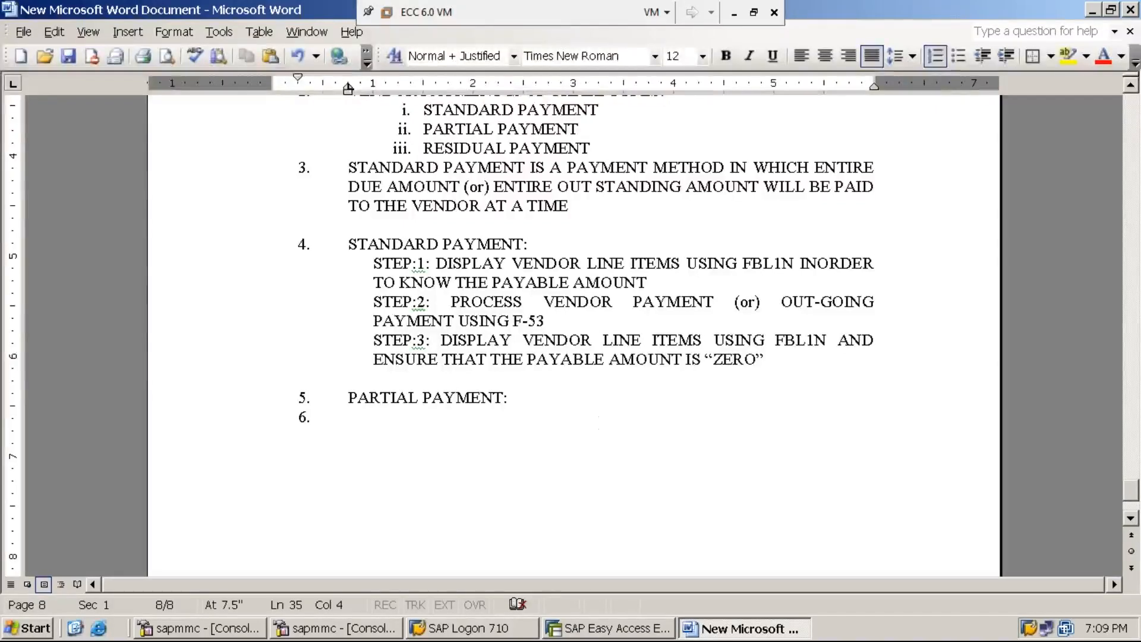
pyautogui.press('BackSpace')
pyautogui.press('Tab')
pyautogui.press('Tab')
pyautogui.press('Return')
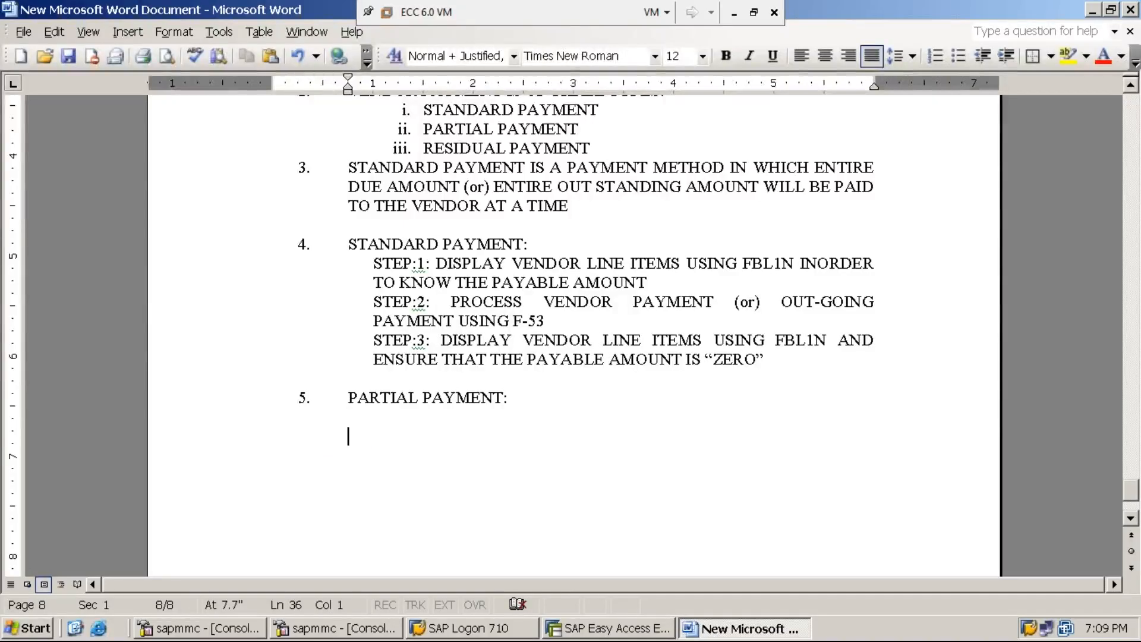
pyautogui.write('ILLU')
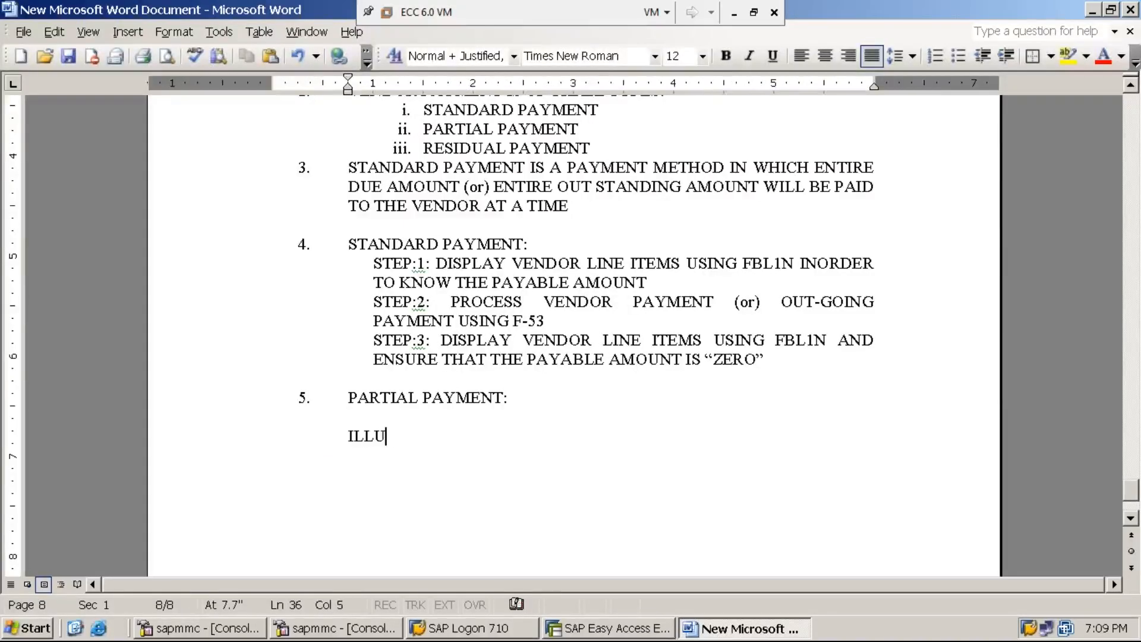
pyautogui.write('STRA')
pyautogui.write('TION:')
# Write the RS.40,000 goods purchase sentence, then the line 'AMOUNT PAID TO THE VENDOR'.
pyautogui.press('Return')
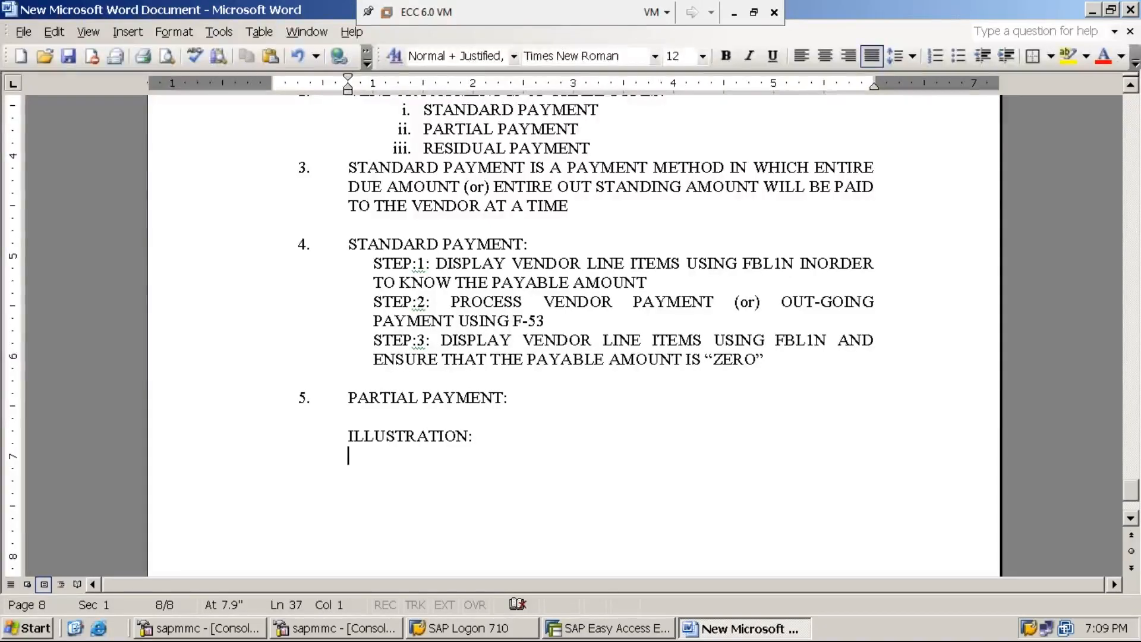
pyautogui.write('ASSUME ')
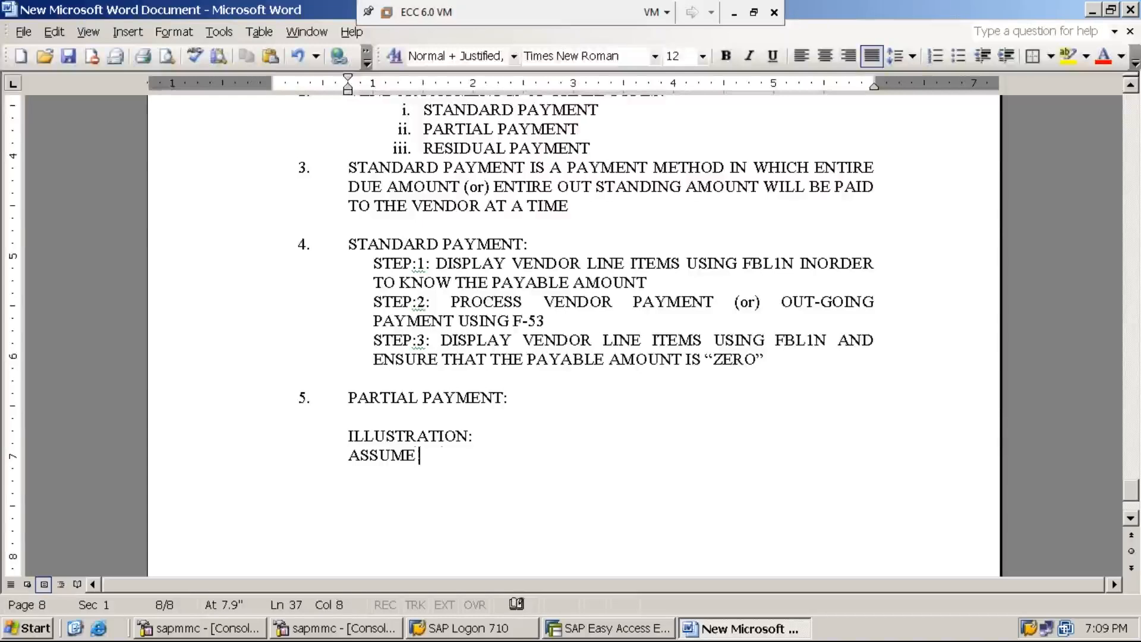
pyautogui.write('THAT P')
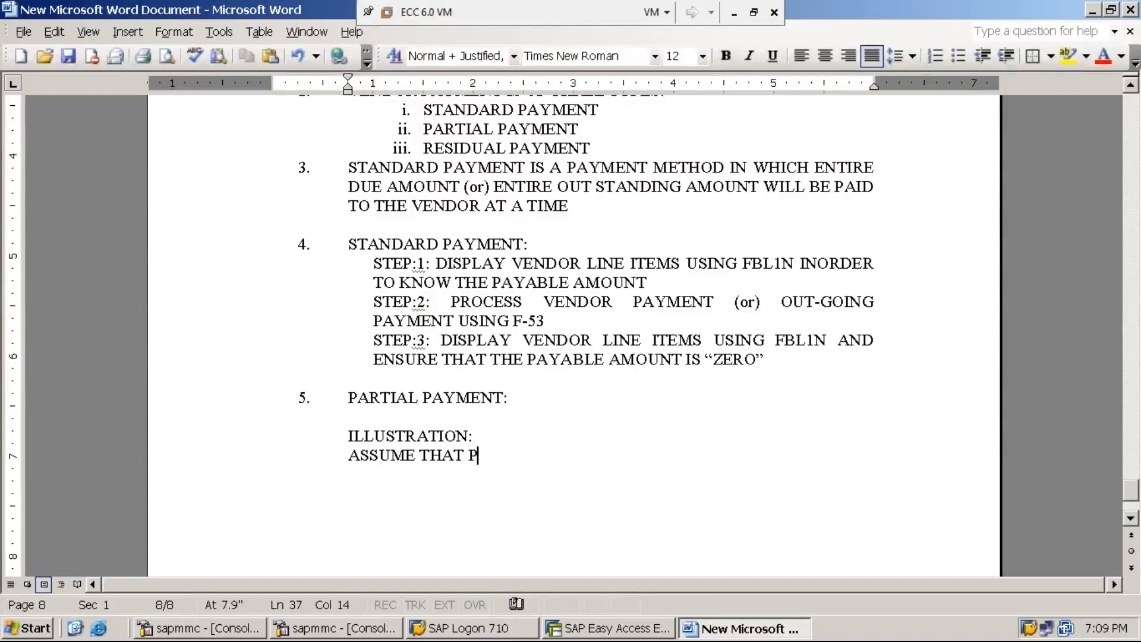
pyautogui.write('URCHASED GOODS/')
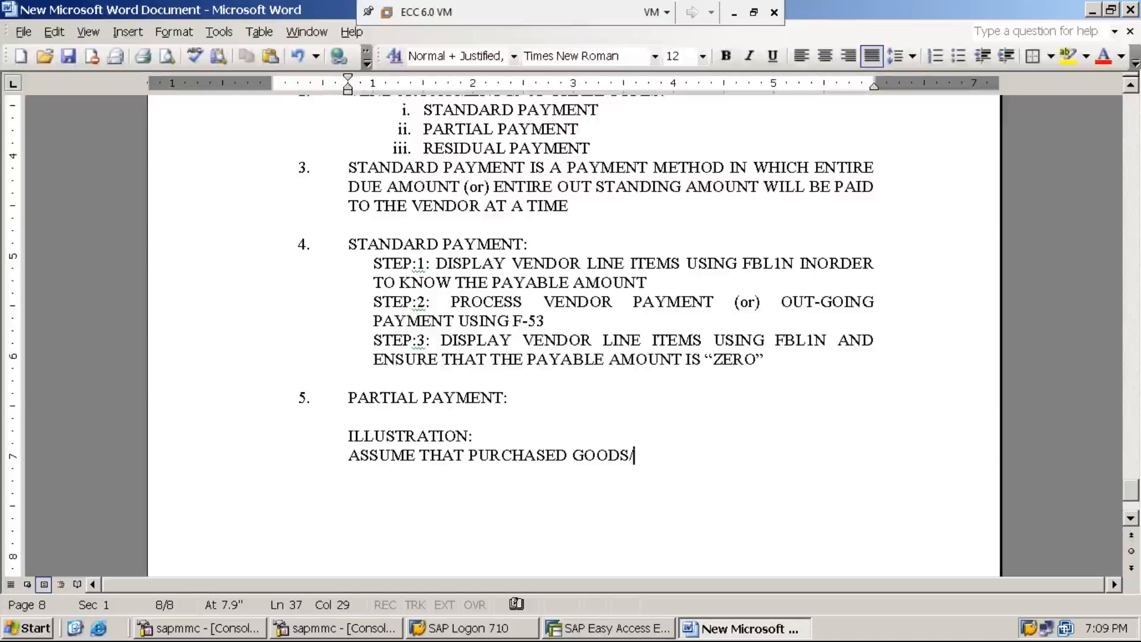
pyautogui.write('MATERIAL ')
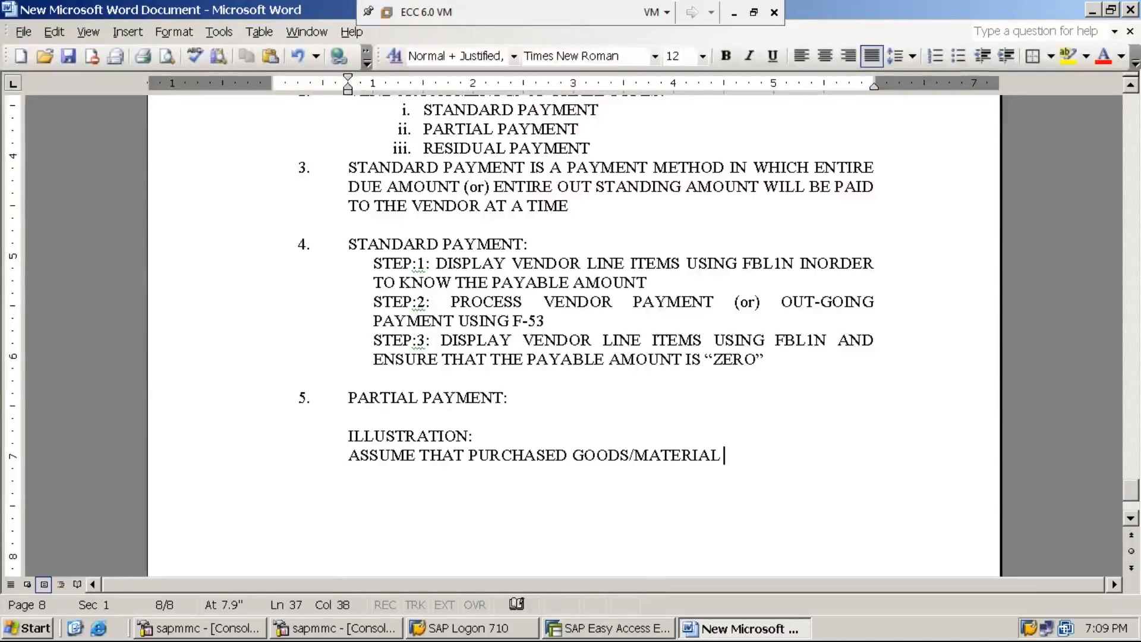
pyautogui.write('WORTH')
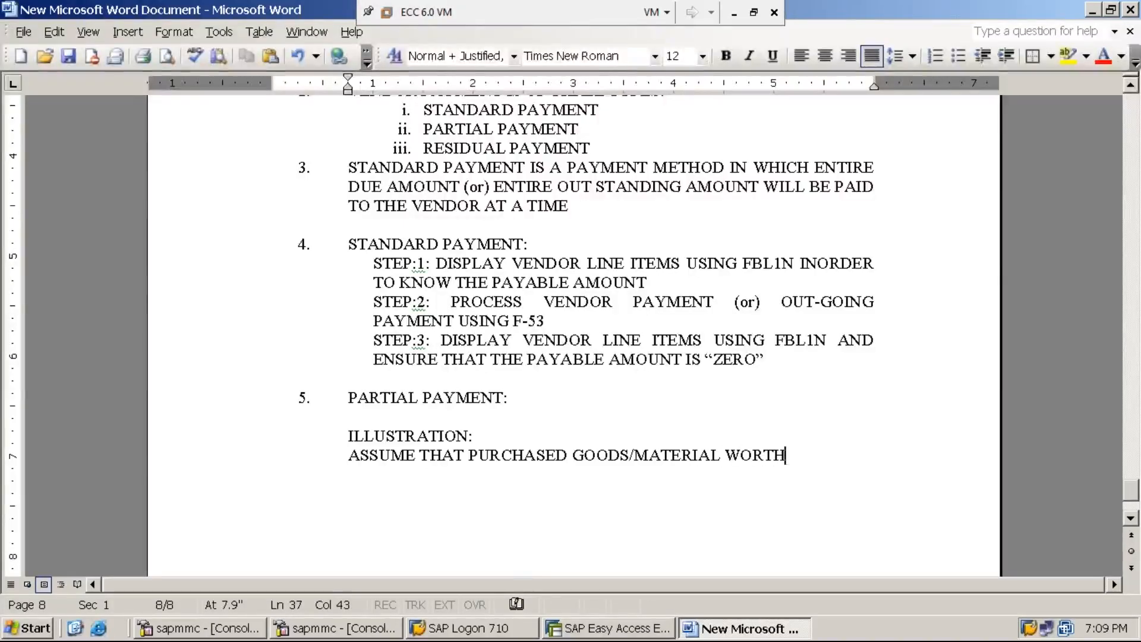
pyautogui.write(' RS.')
pyautogui.write('40,00')
pyautogui.write('0 FROM T')
pyautogui.write('HE VENDO')
pyautogui.write('R')
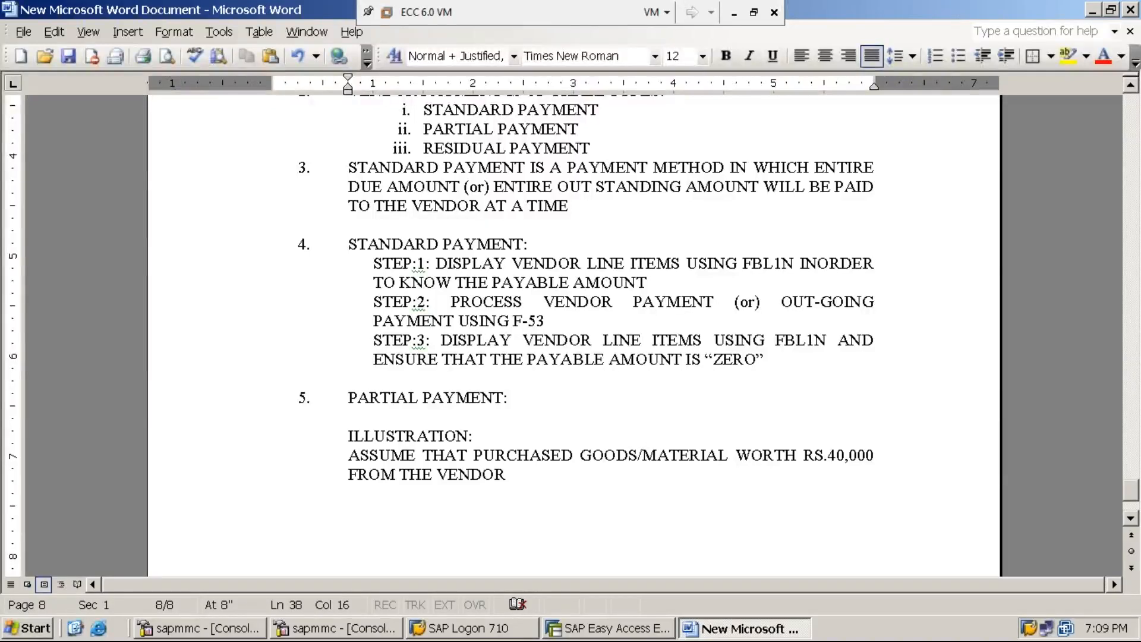
pyautogui.write('.')
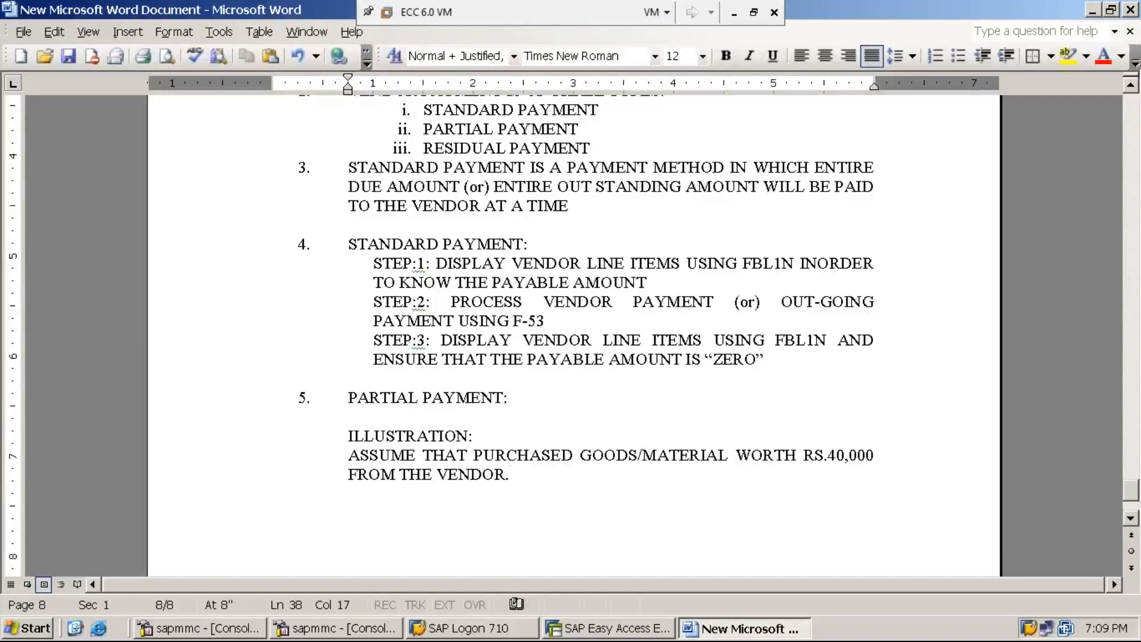
pyautogui.press('Return')
pyautogui.press('Return')
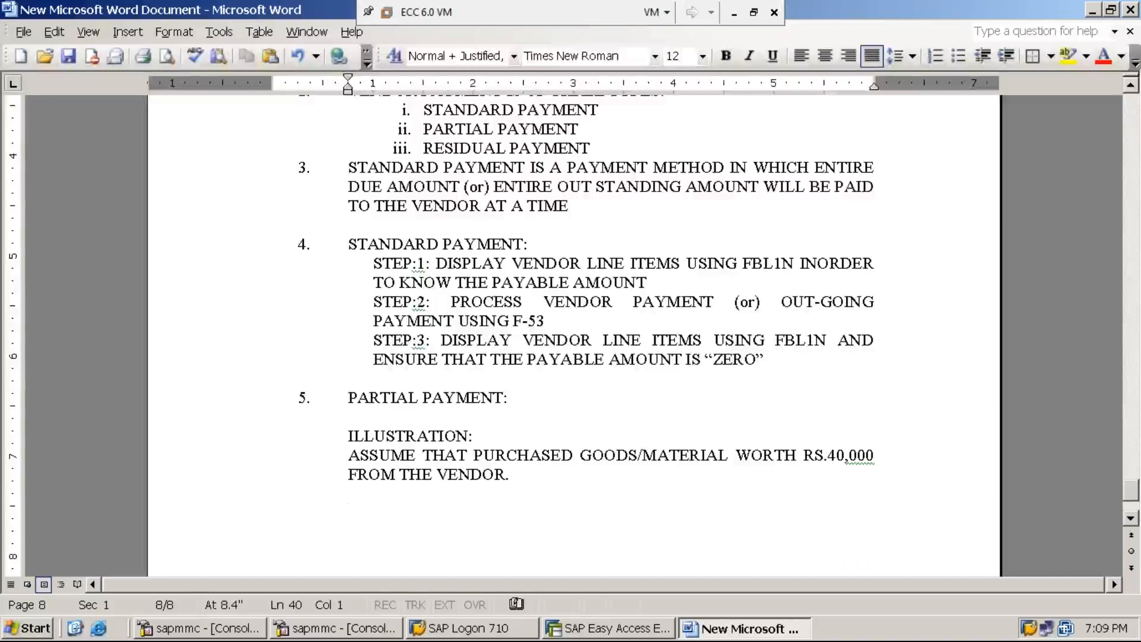
pyautogui.write('AMOUNT PAID TO THE VENDOR')
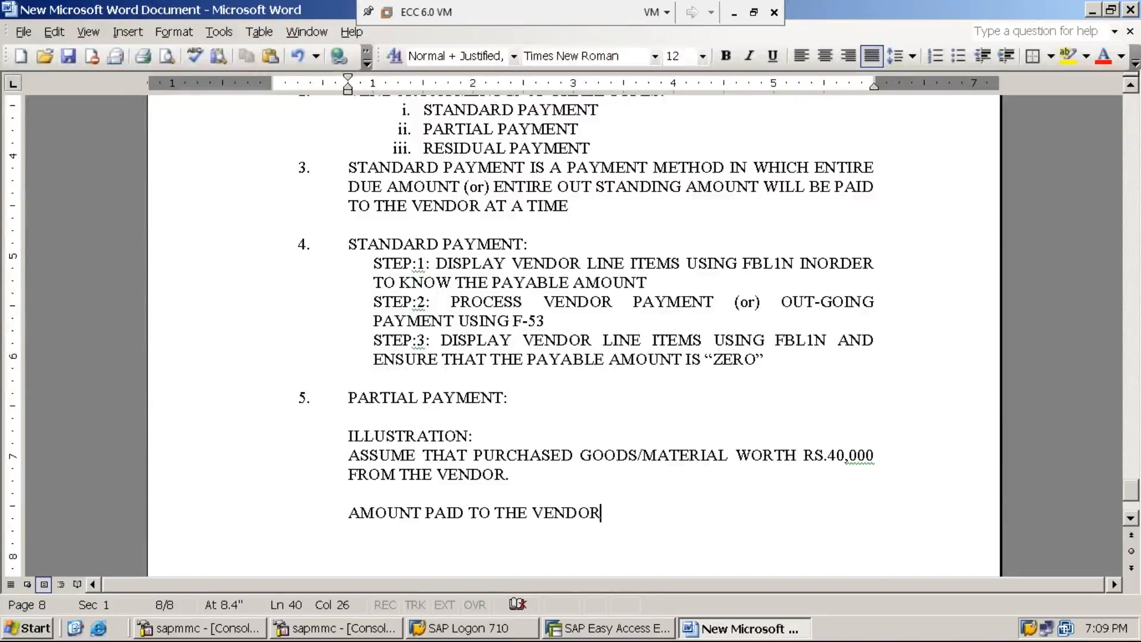
# End the purchase sentence with 'ON 26.06.2019' and the amount line with 'OF RS.4,000/- ON 27.06.2019'.
pyautogui.click(517, 475)
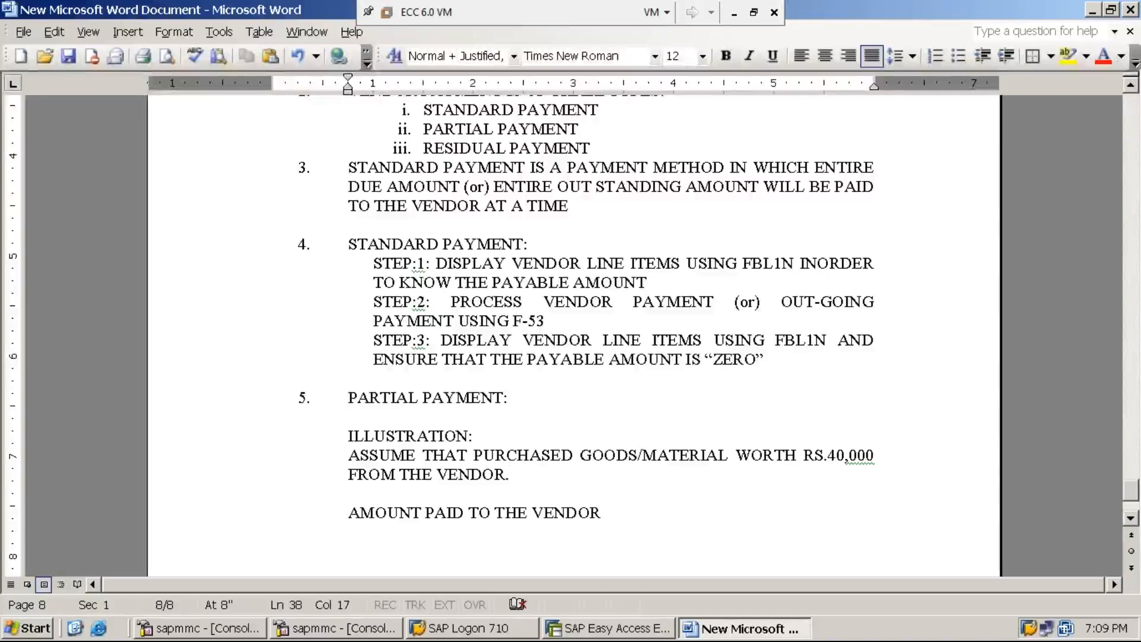
pyautogui.press('BackSpace')
pyautogui.write('ON ')
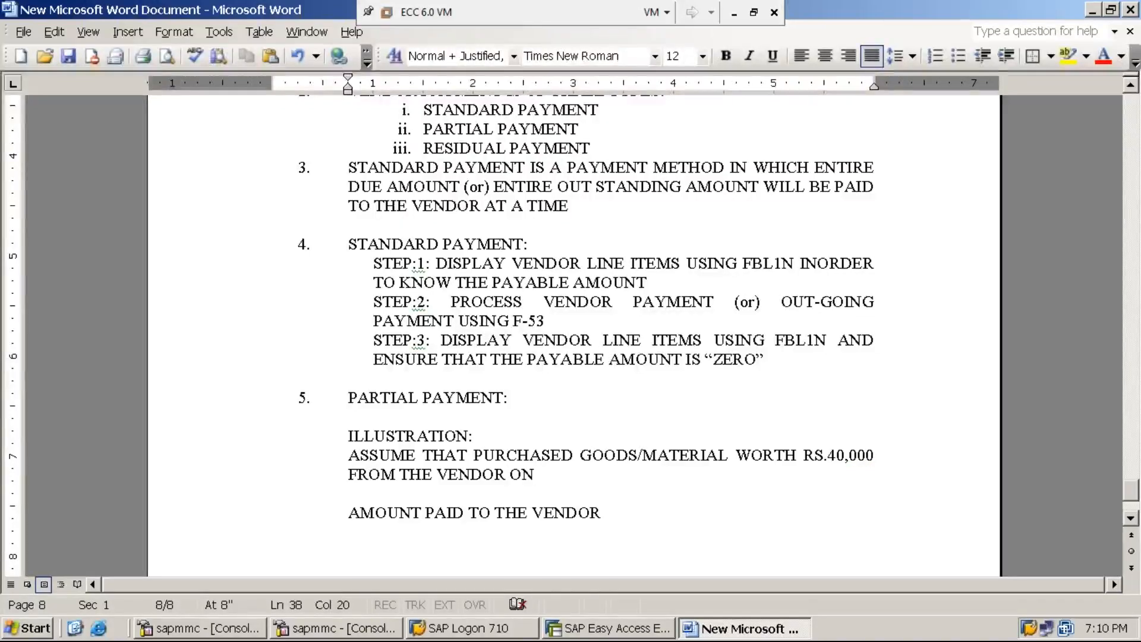
pyautogui.write('26.0')
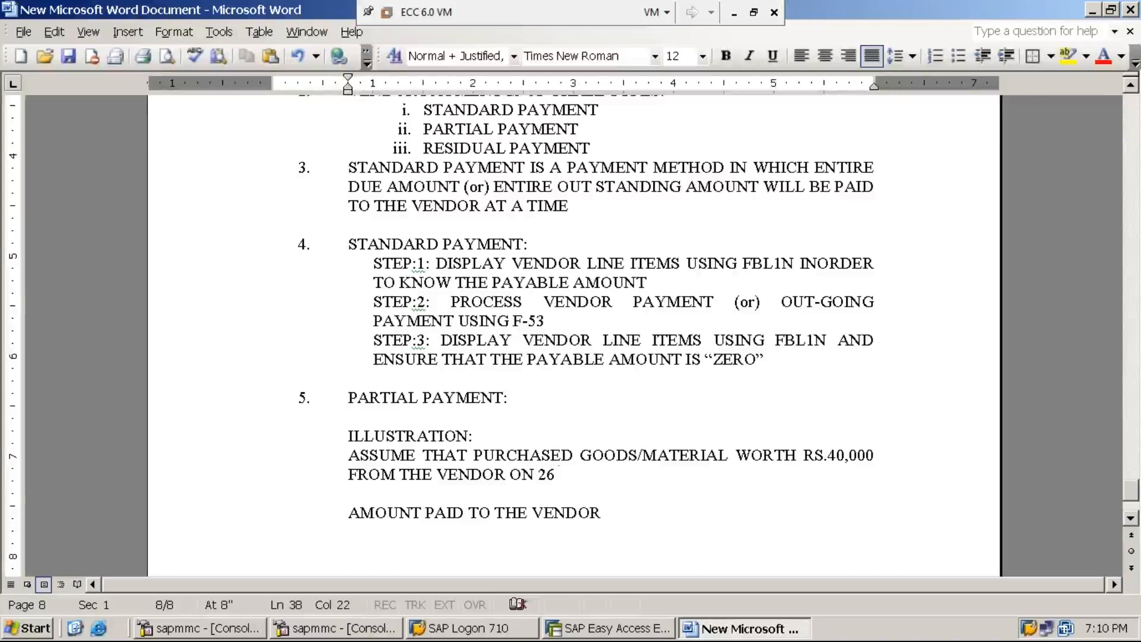
pyautogui.write('6.2019')
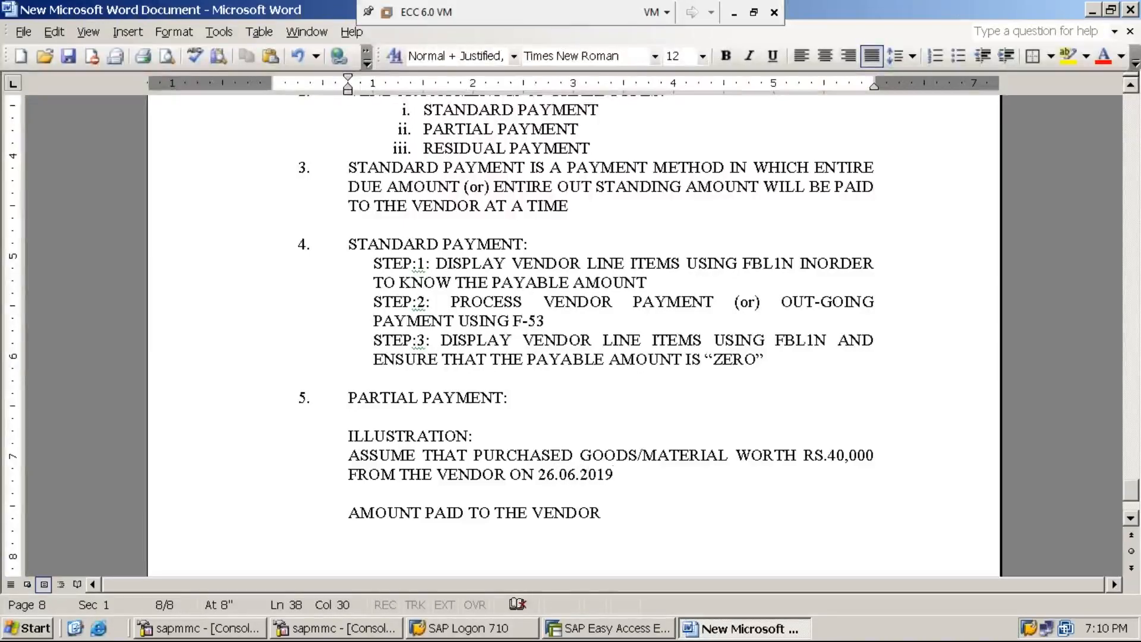
pyautogui.click(602, 515)
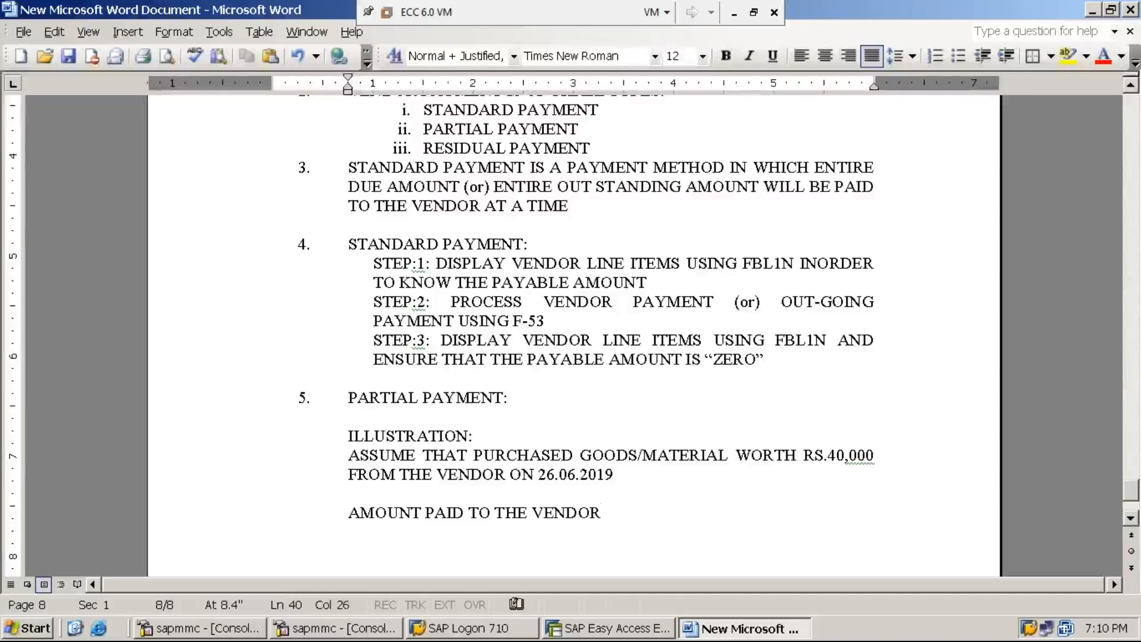
pyautogui.write('OF RS.')
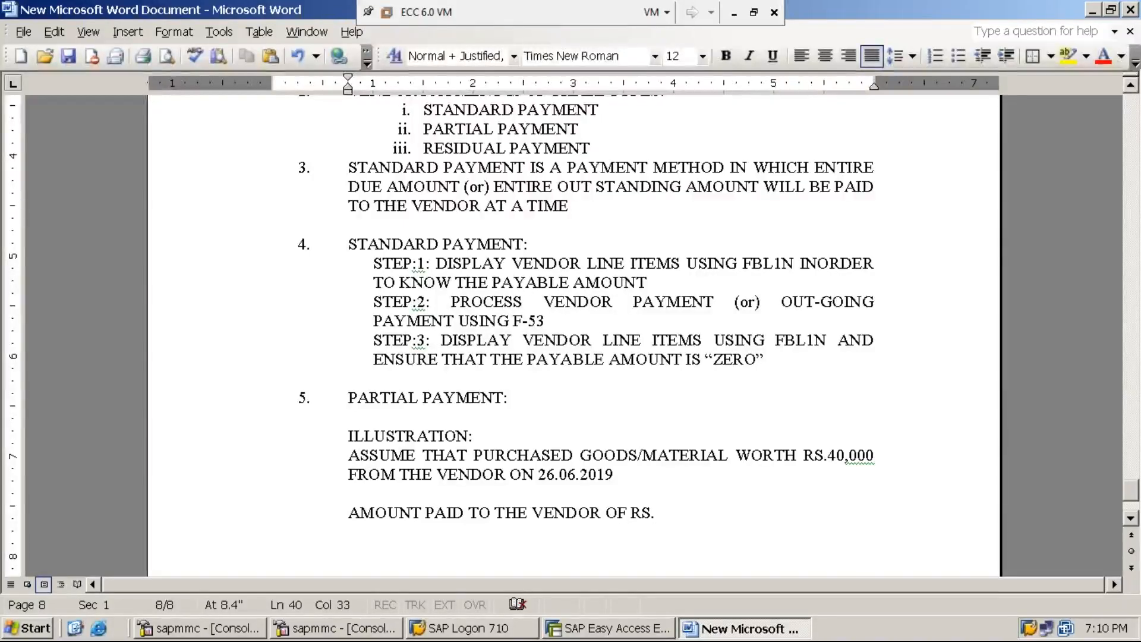
pyautogui.write('4,000')
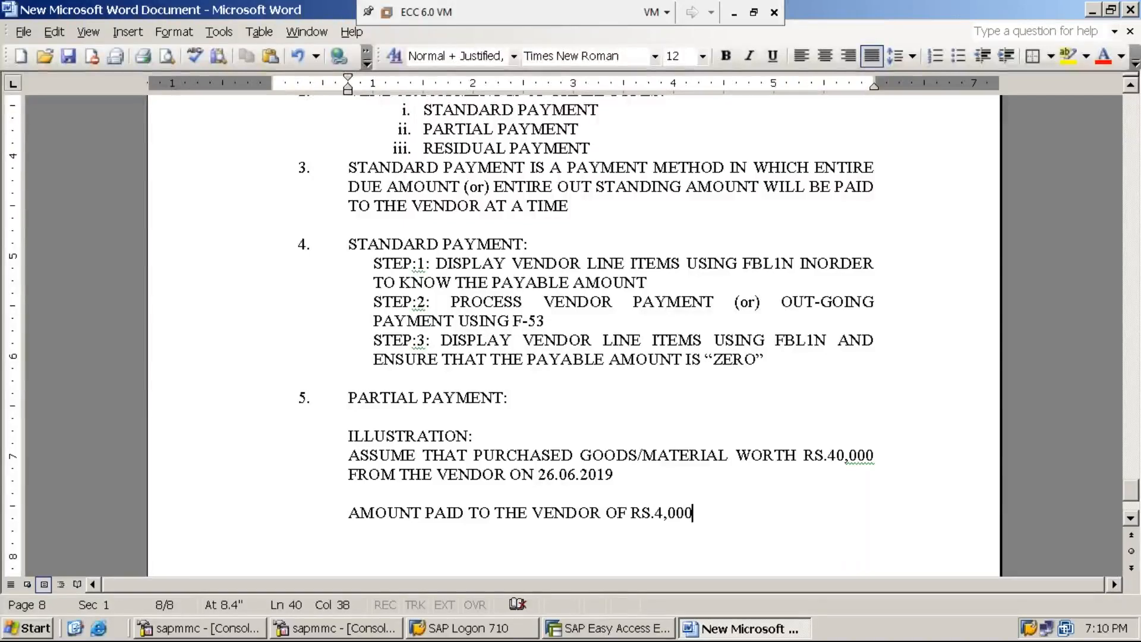
pyautogui.write('/- ')
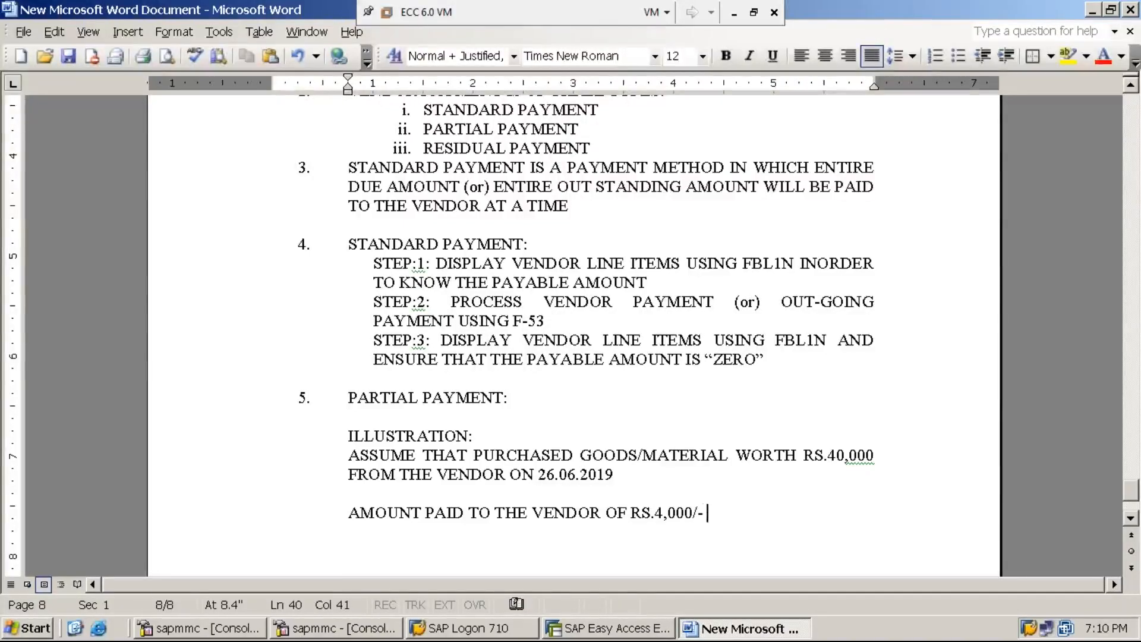
pyautogui.write('ON 27.06.2019')
# Add the line 'BALANCE AMOUNT OF RS.36,000/- PAID ON 30.06.2019', correcting the BALANE typo.
pyautogui.press('Return')
pyautogui.press('Return')
pyautogui.write('BALANE')
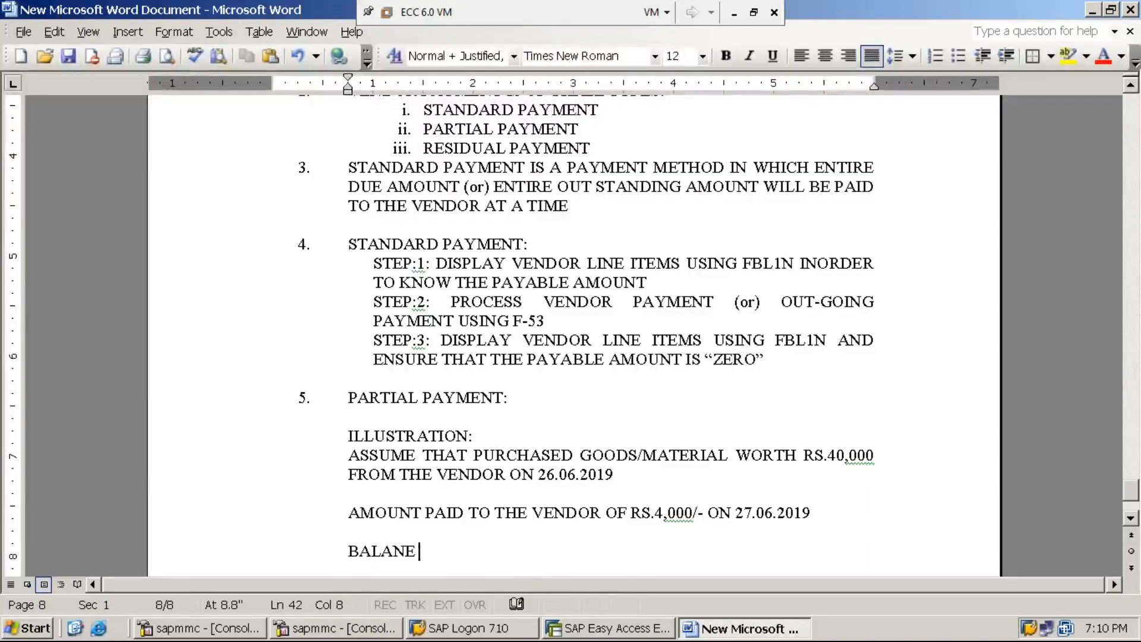
pyautogui.press('BackSpace')
pyautogui.press('BackSpace')
pyautogui.write('CE AM')
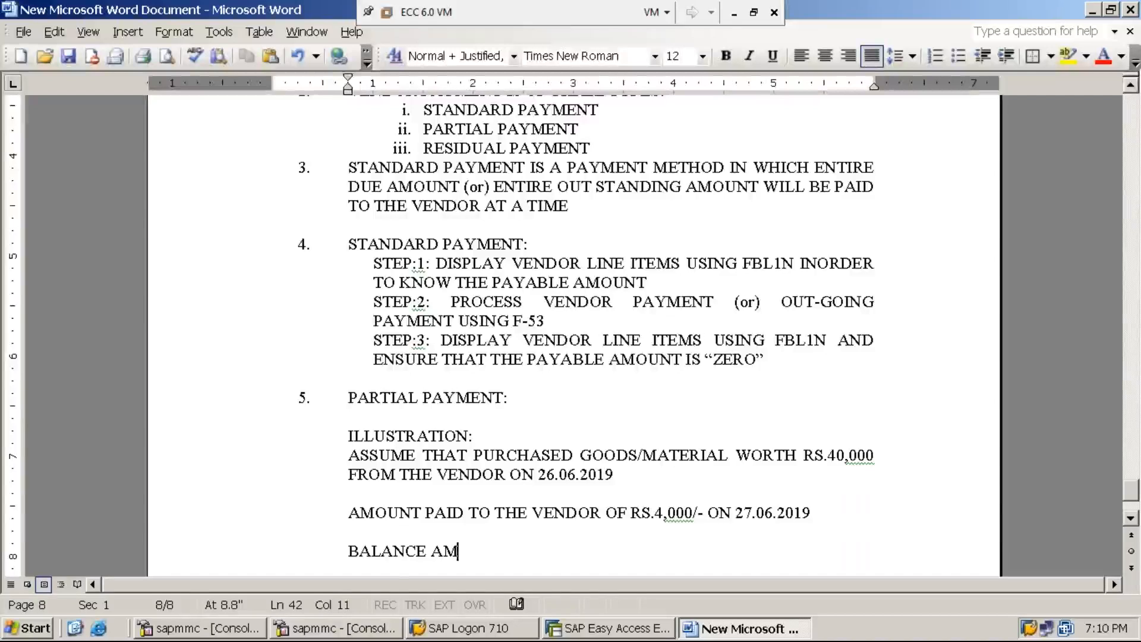
pyautogui.write('OUNT OF')
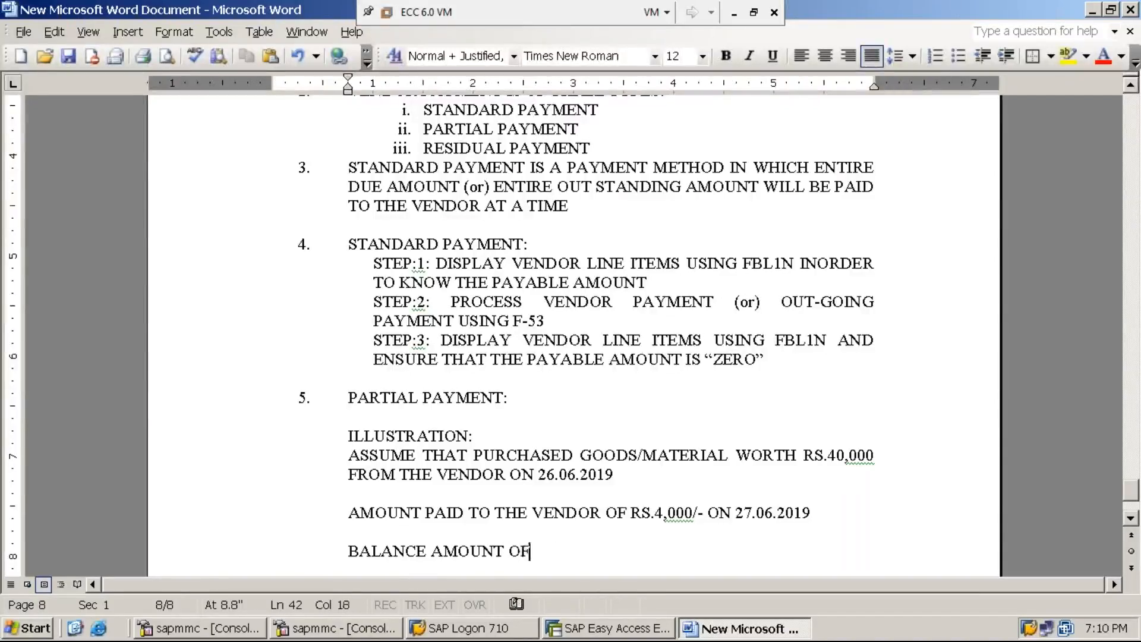
pyautogui.write(' RS.')
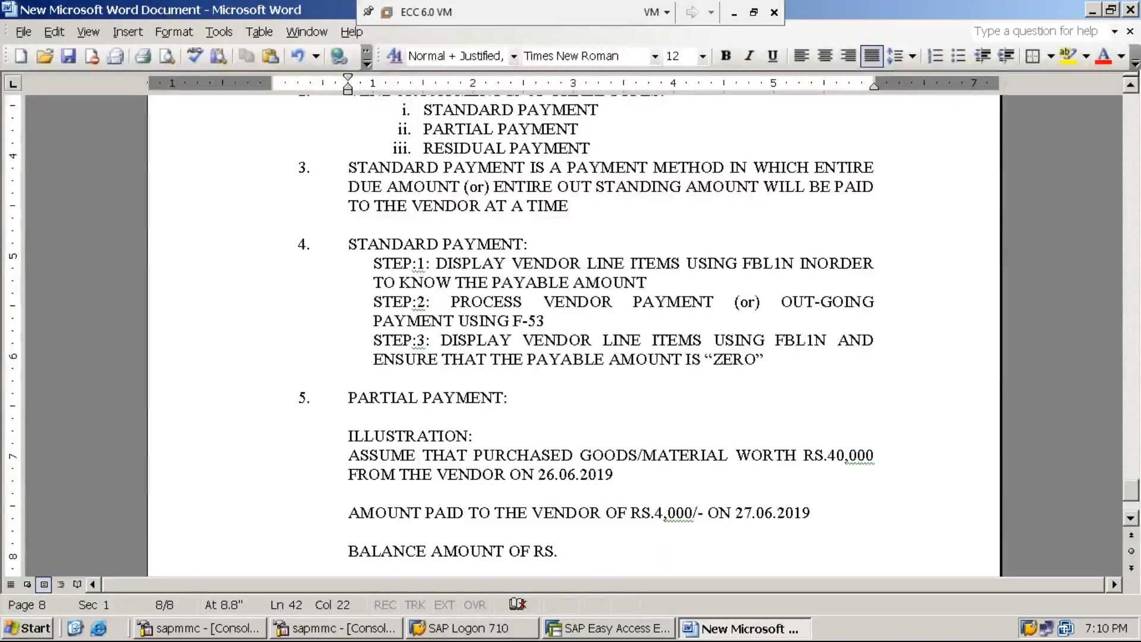
pyautogui.write('36,')
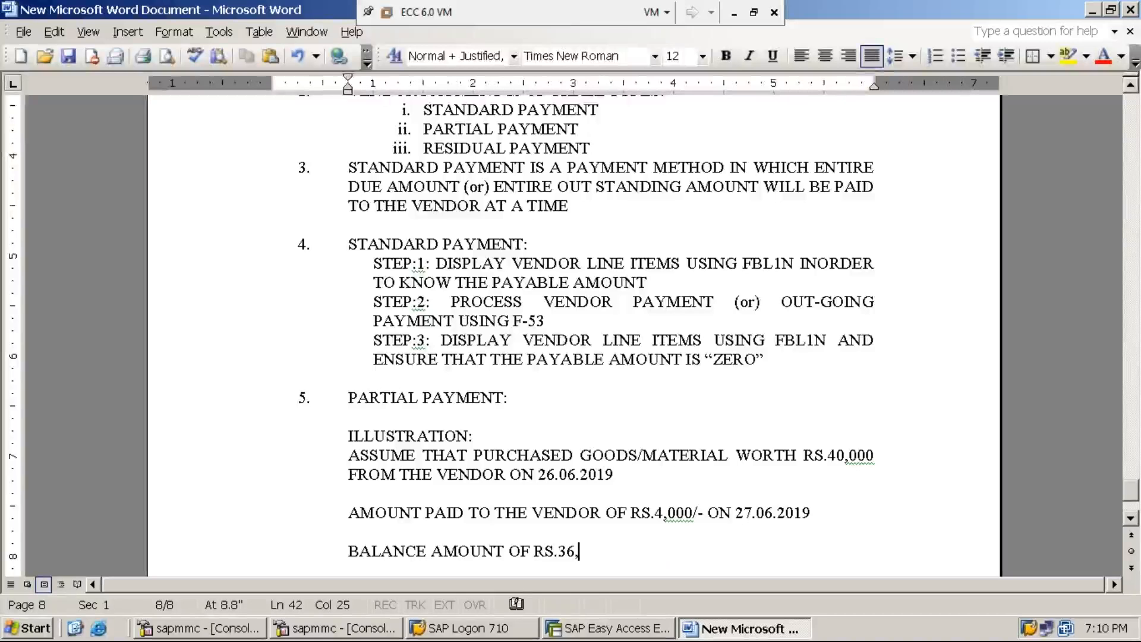
pyautogui.write('000/- ')
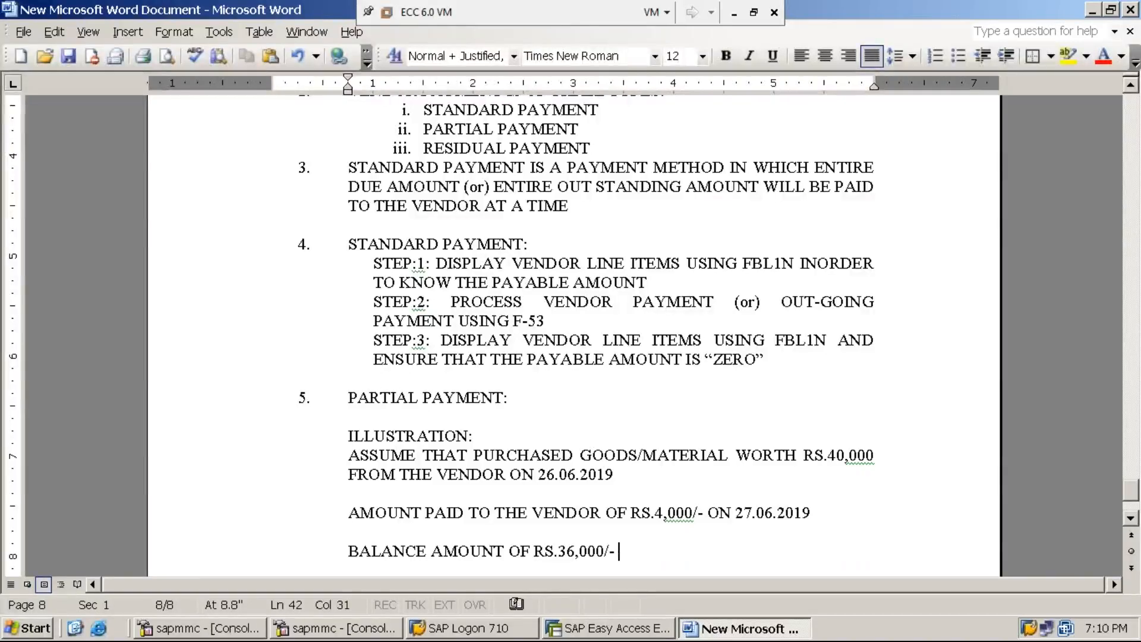
pyautogui.write('PAID ON ')
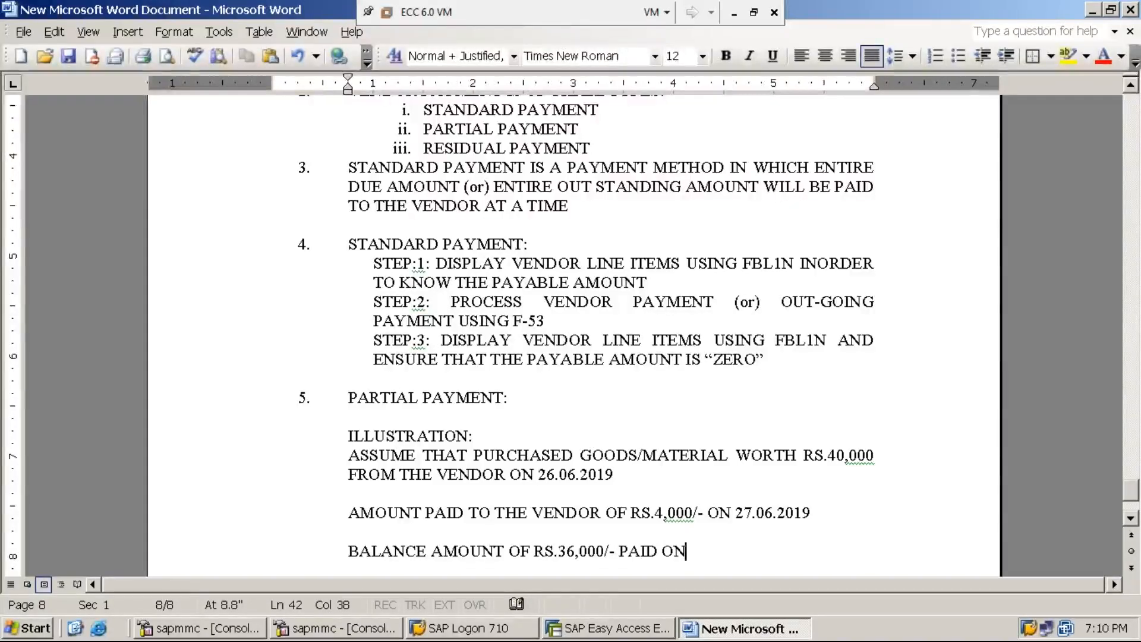
pyautogui.write('30.')
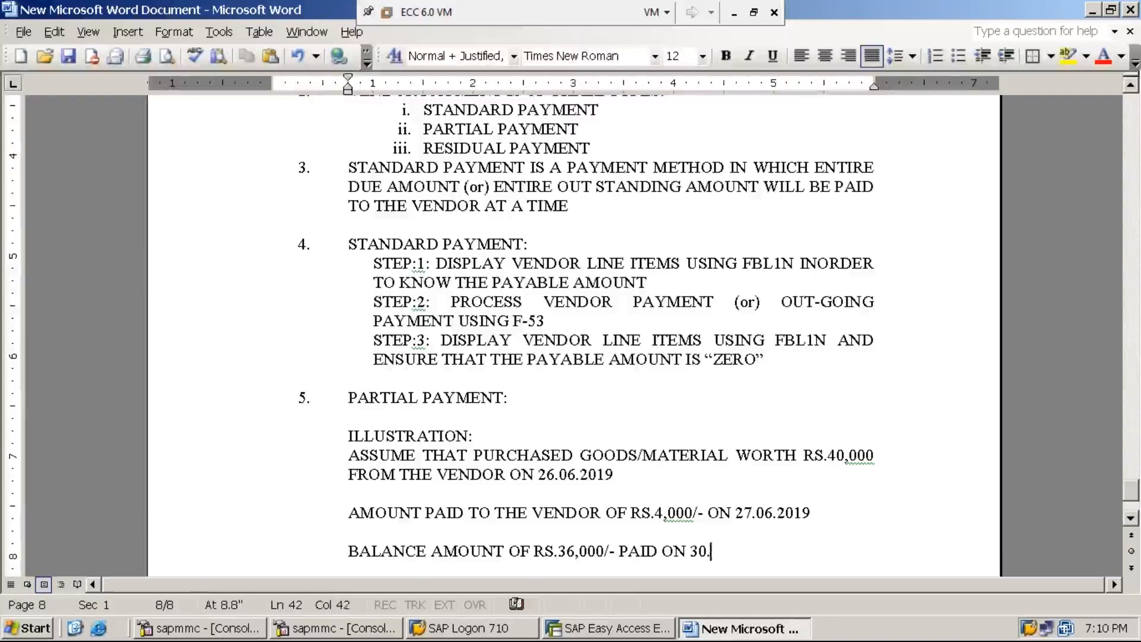
pyautogui.write('06.2019')
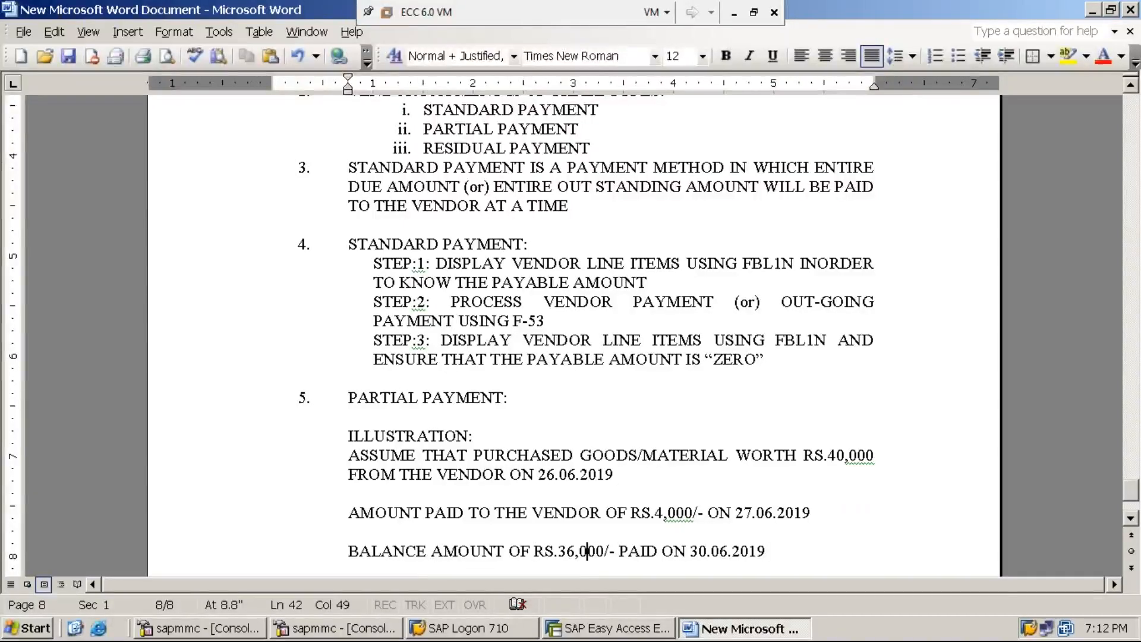
pyautogui.click(667, 513)
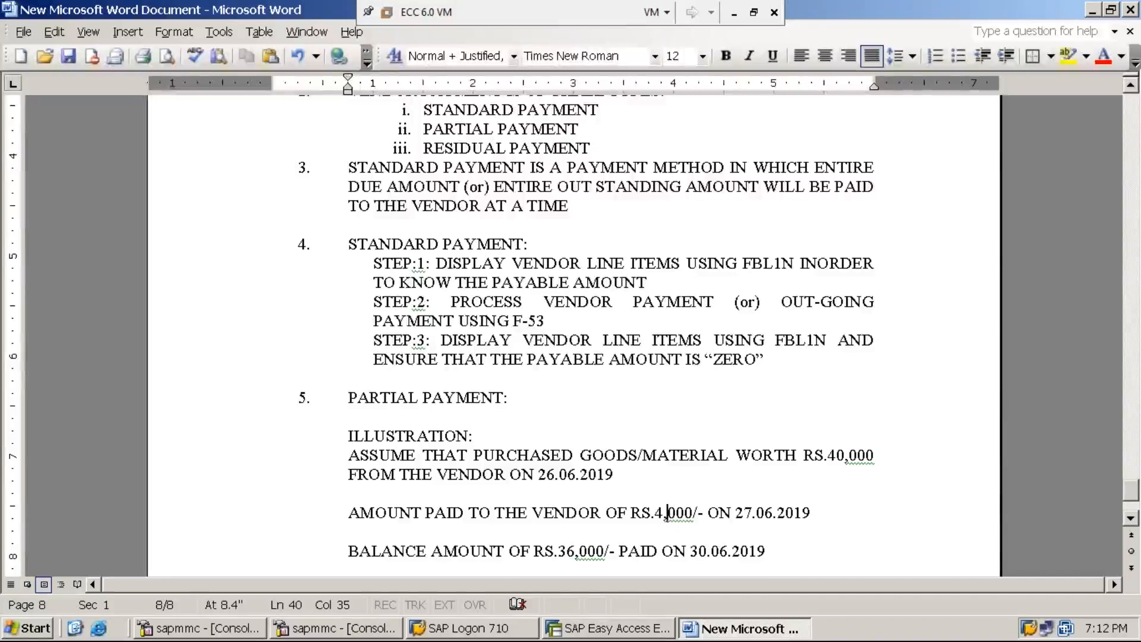
# Write 'STEP:1: PROCESS VENDOR INVOICE FOR THE MATERIAL PURCHASED WORTH OF RS.40,000/- USING F-43'.
pyautogui.click(774, 550)
pyautogui.press('Return')
pyautogui.press('Return')
pyautogui.write('STEP:1:')
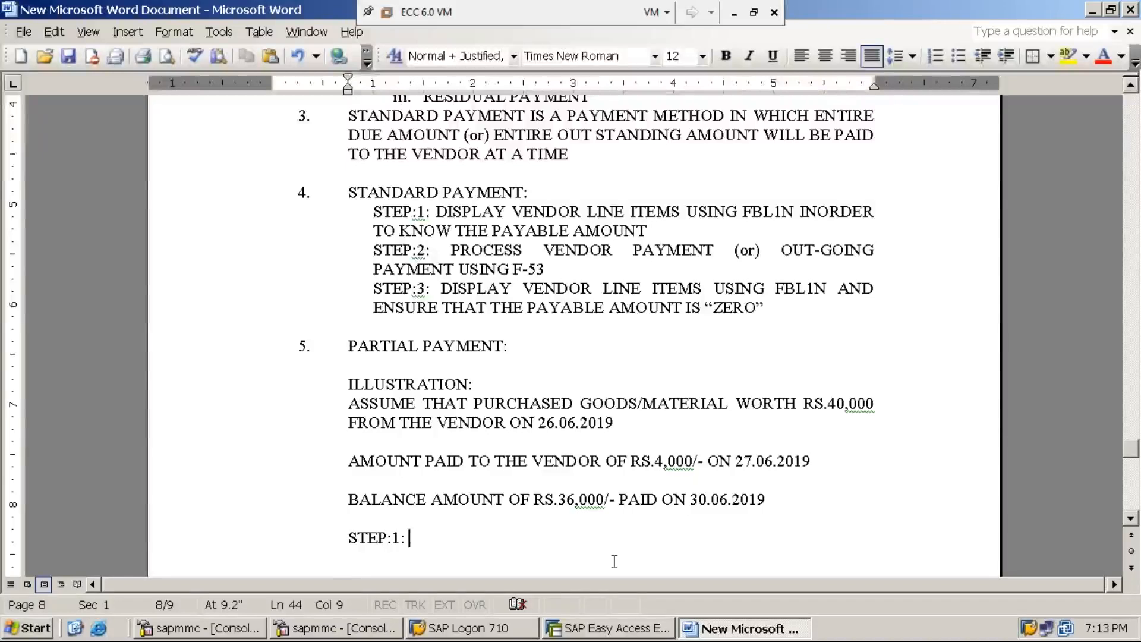
pyautogui.write('PROCESS ')
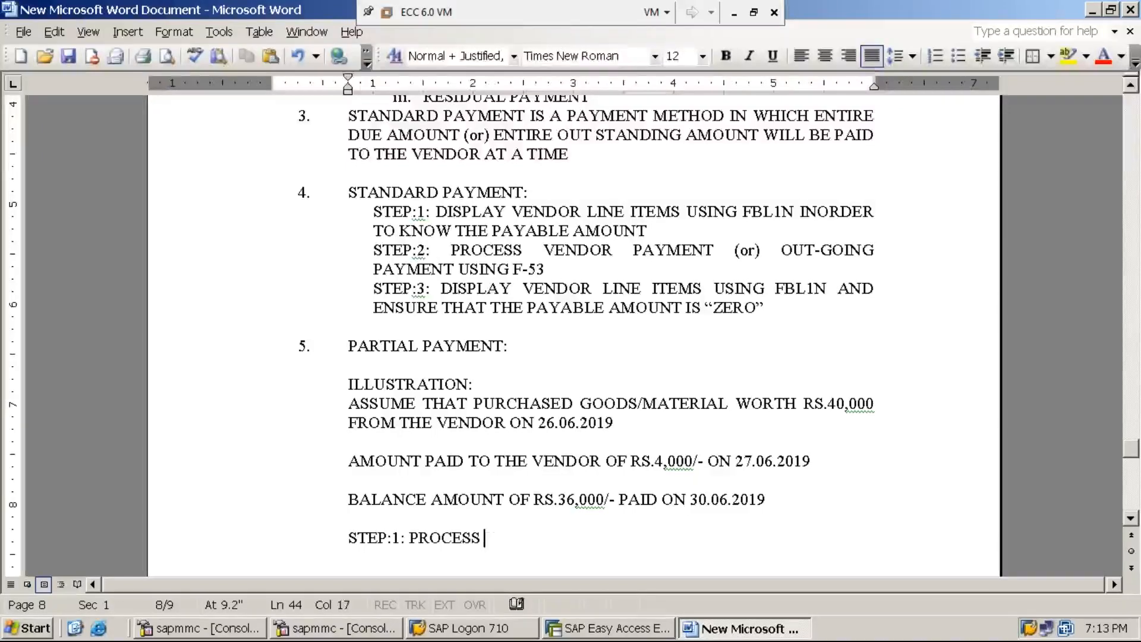
pyautogui.write('VENDOR IN')
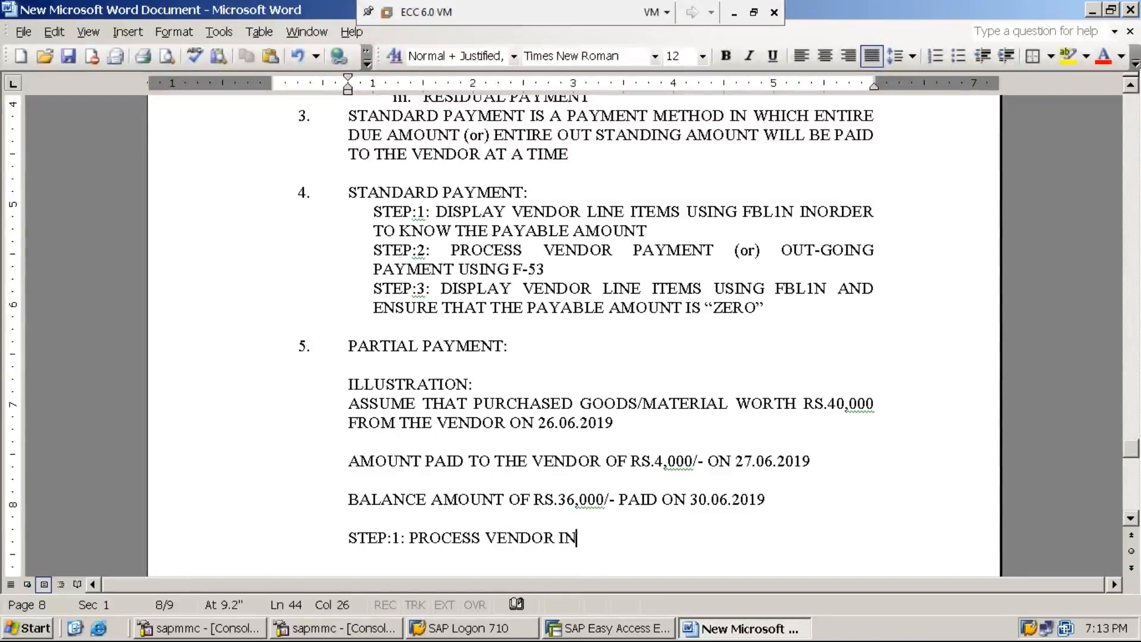
pyautogui.write('VOICE ')
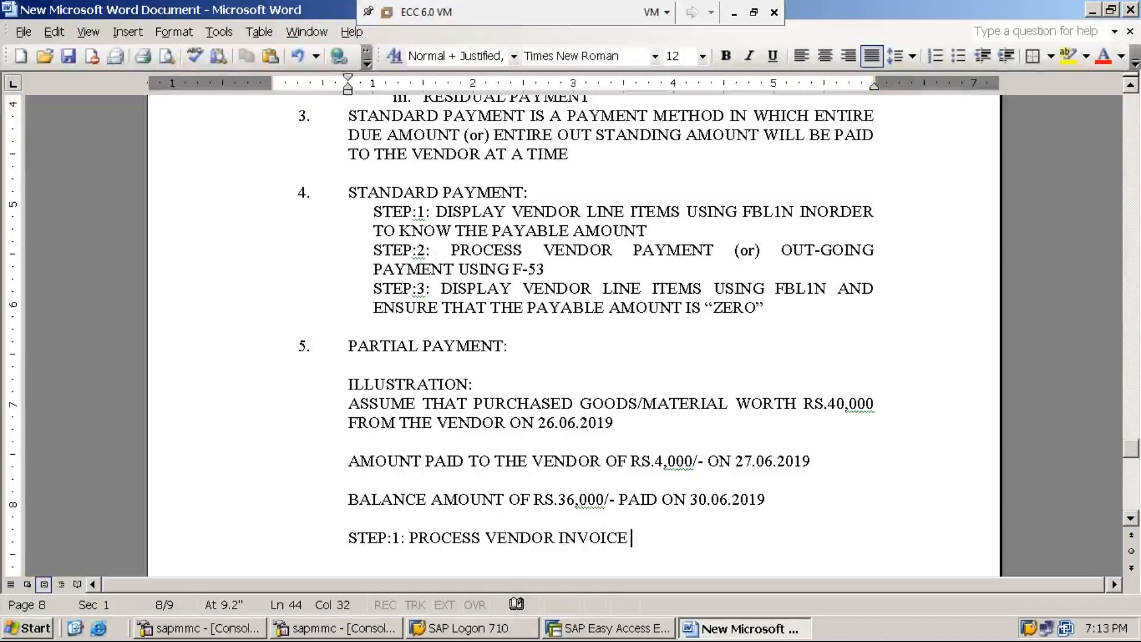
pyautogui.write('FOR THE ')
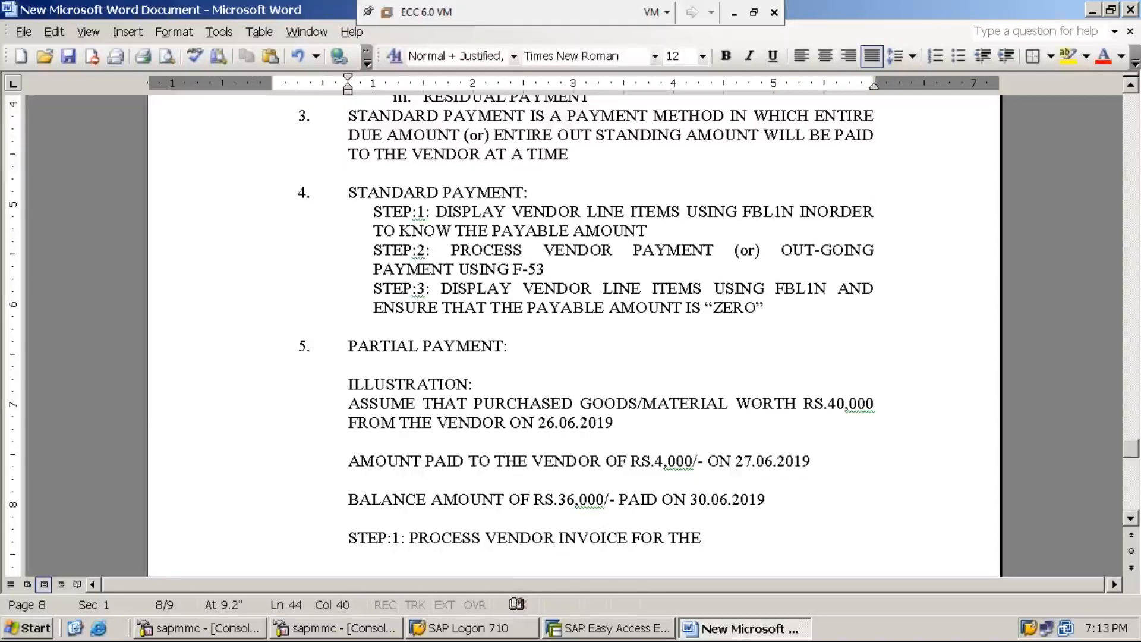
pyautogui.write('MATERIAL PUR')
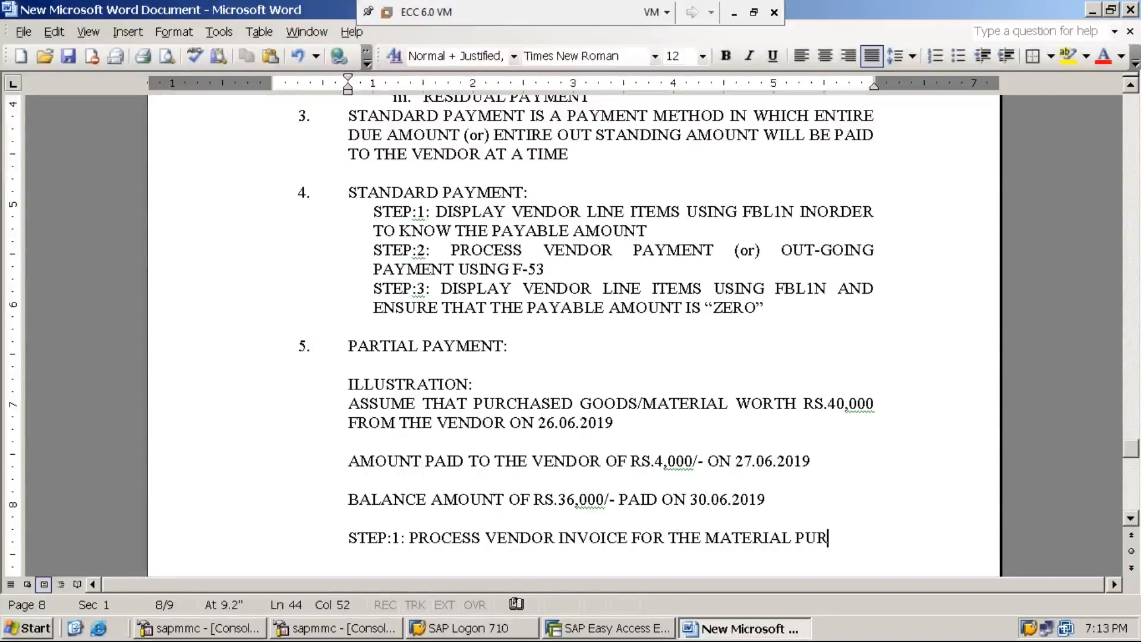
pyautogui.write('CHA')
pyautogui.press('BackSpace')
pyautogui.write('HASE')
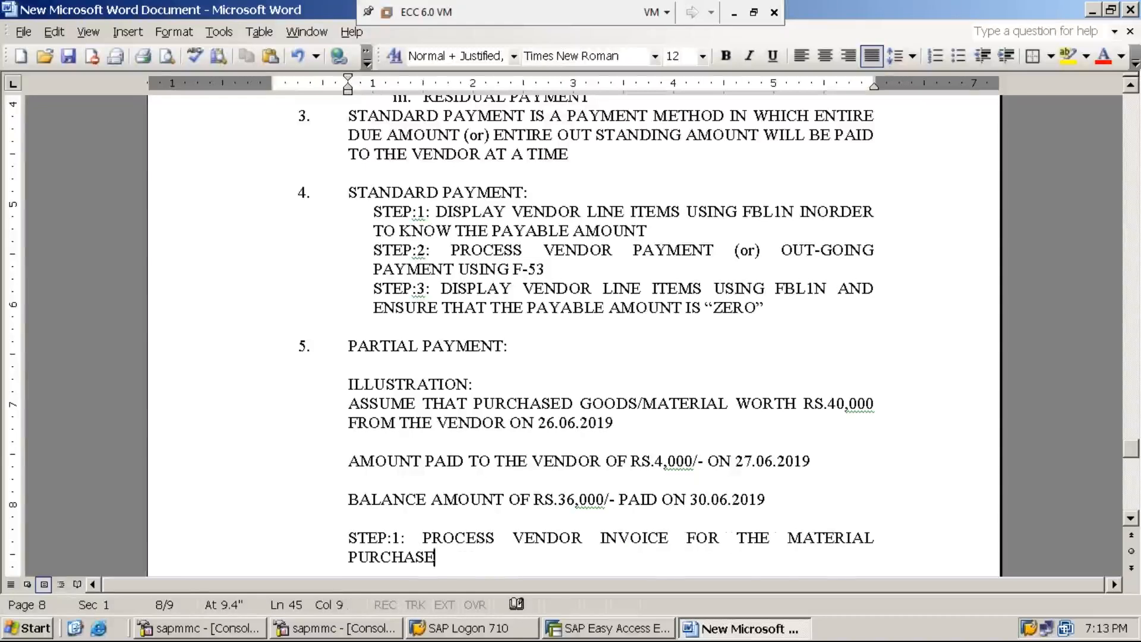
pyautogui.write('D WORTH O')
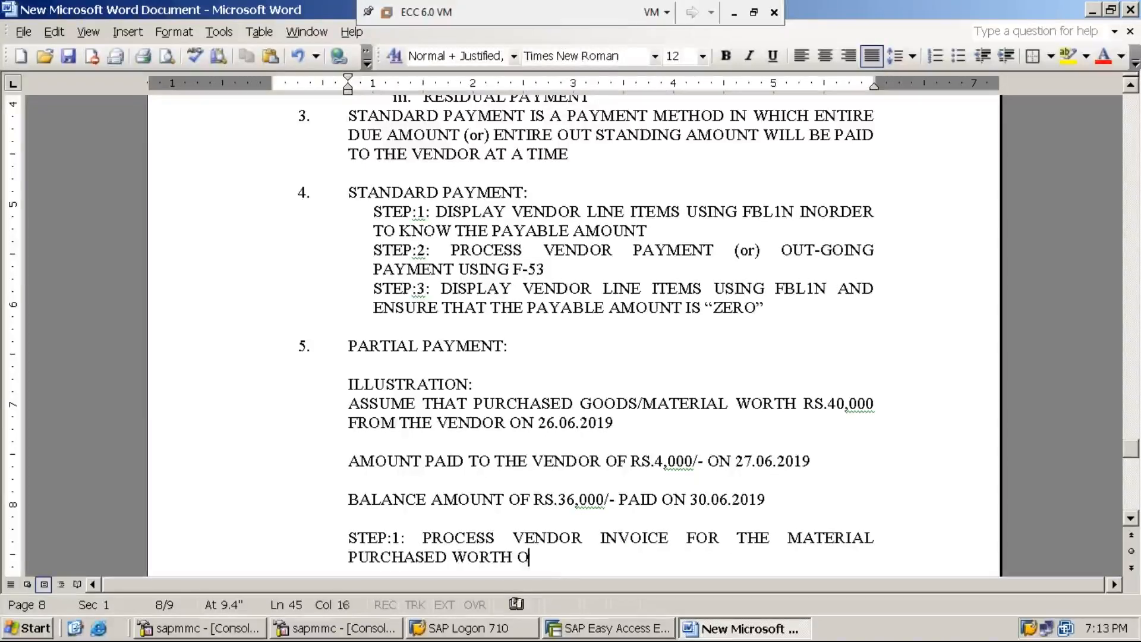
pyautogui.write('F RS.40,000/- ')
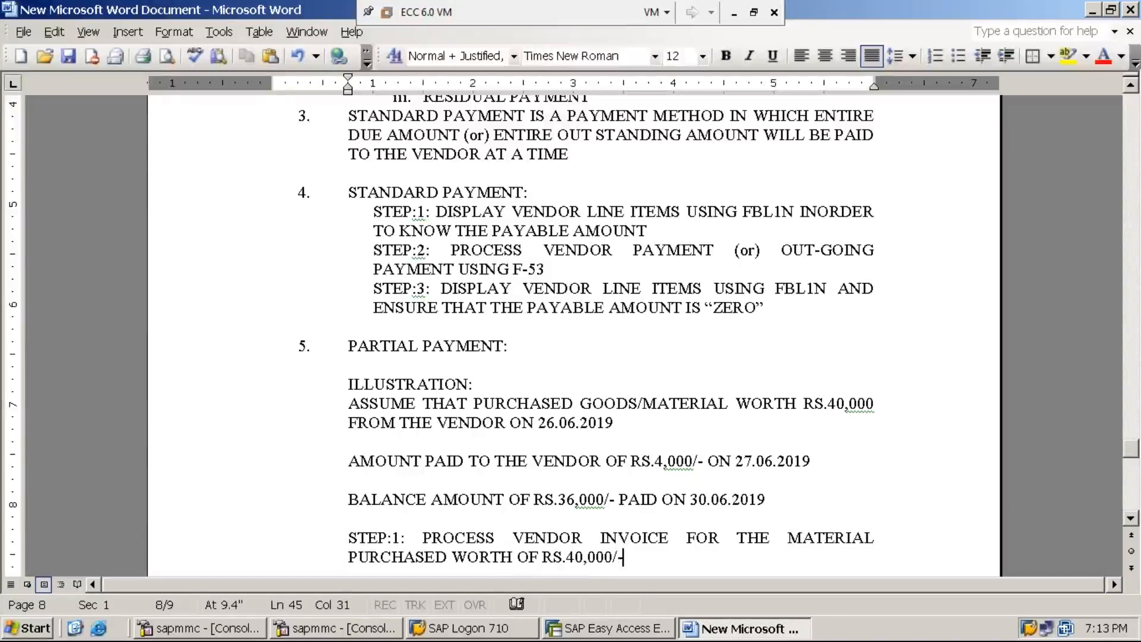
pyautogui.write('USING F-43')
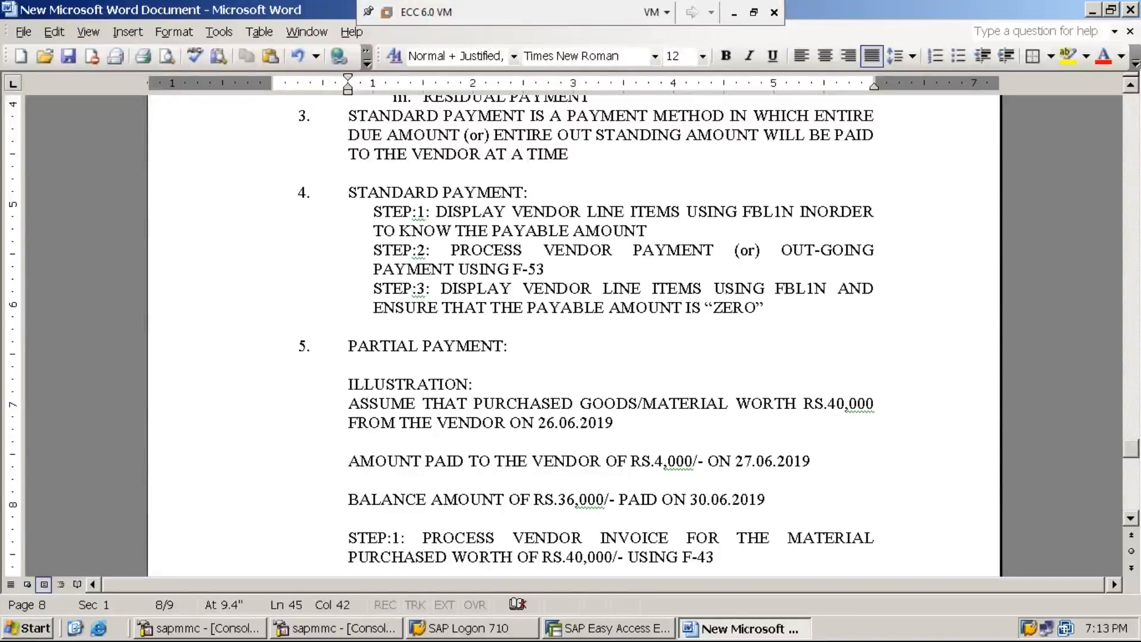
# Switch to SAP Easy Access and start transaction F-43 for a vendor invoice.
pyautogui.click(601, 630)
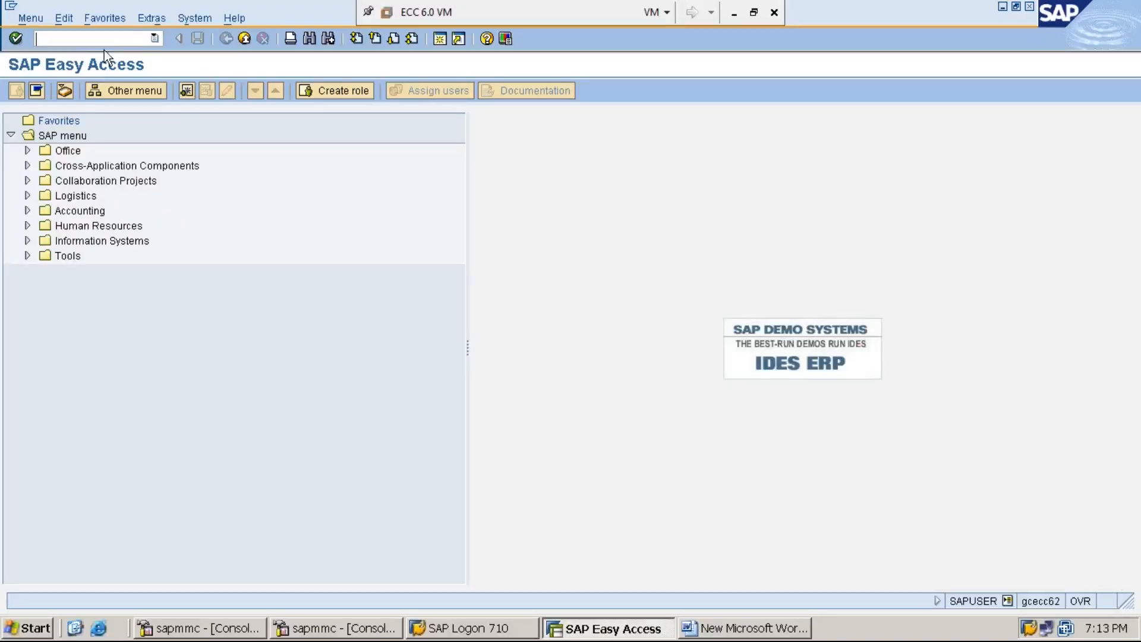
pyautogui.write('F-43')
pyautogui.press('Return')
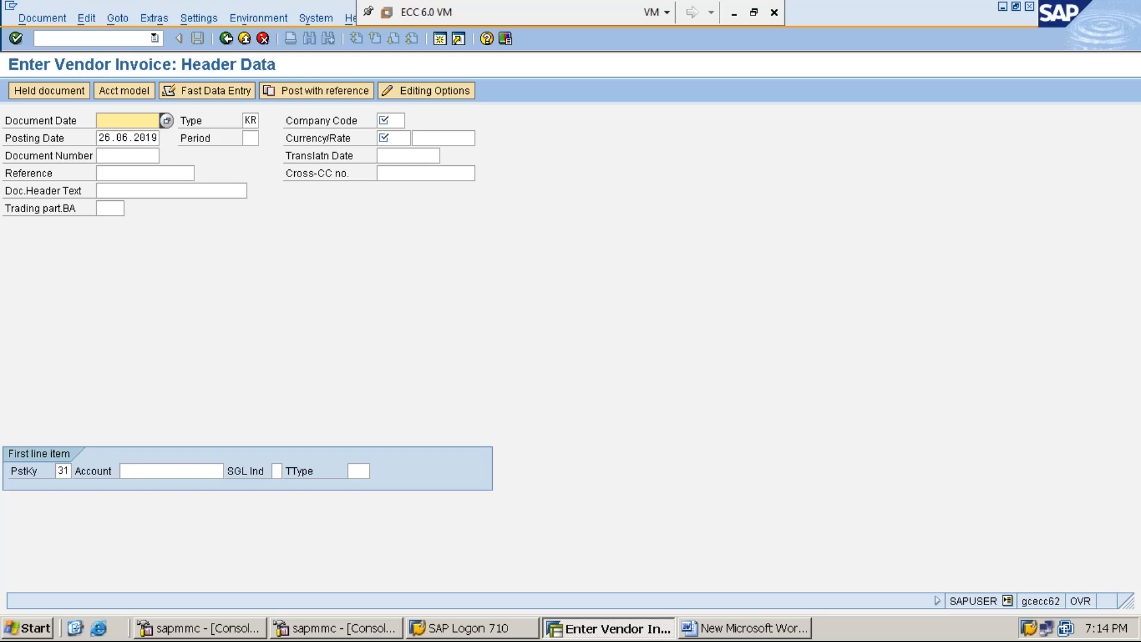
# Set document date 26.06.2019, company code MMI1 and period 3 in the invoice header.
pyautogui.press('F4')
pyautogui.press('Return')
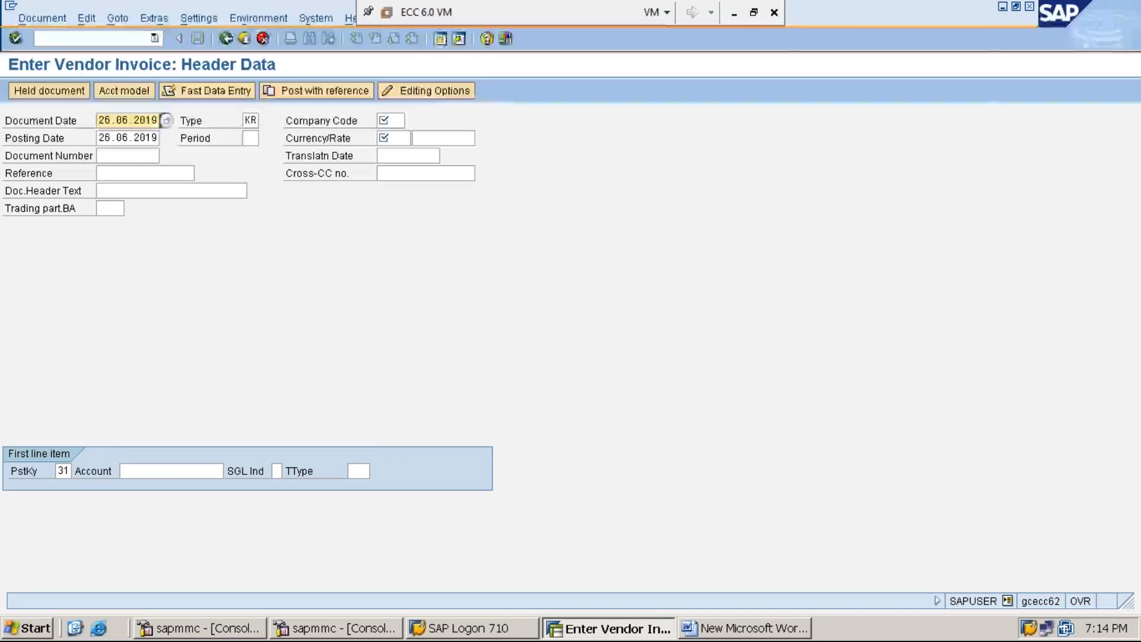
pyautogui.click(250, 120)
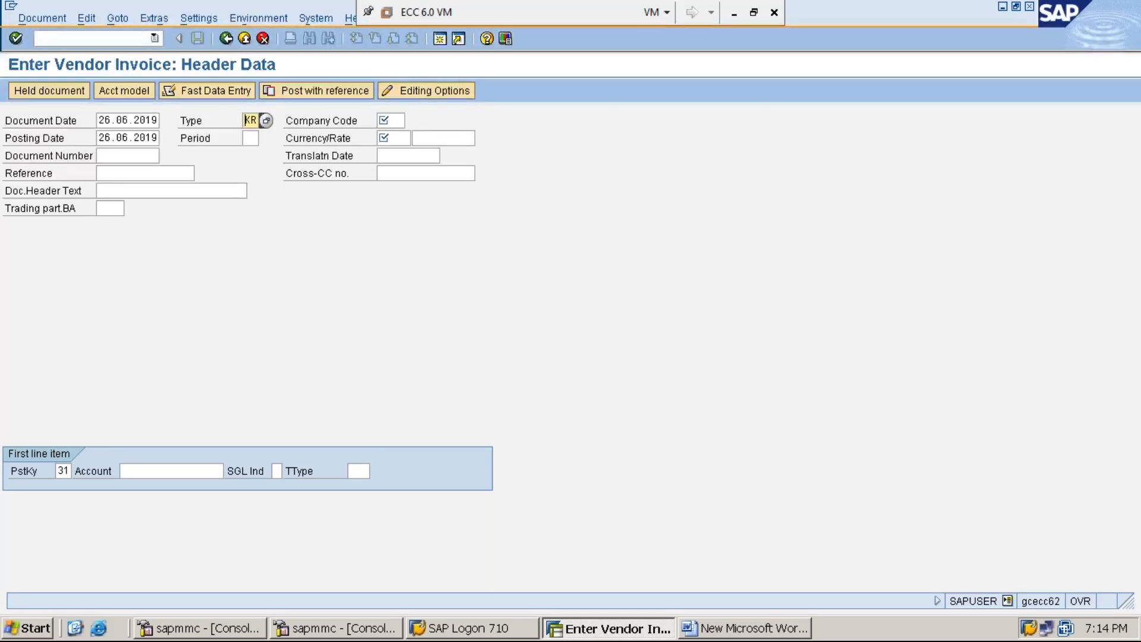
pyautogui.press('Tab')
pyautogui.write('MMI1')
pyautogui.press('Return')
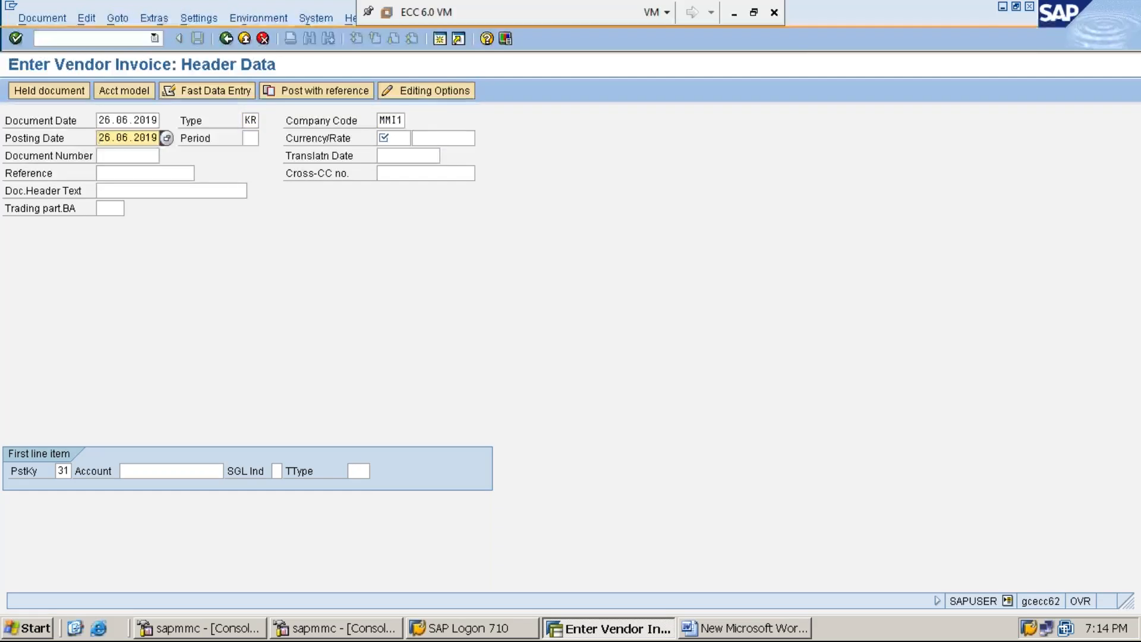
pyautogui.press('Tab')
pyautogui.write('3')
# Set currency INR, pick the vendor account from history, and confirm the header.
pyautogui.press('Tab')
pyautogui.write('I')
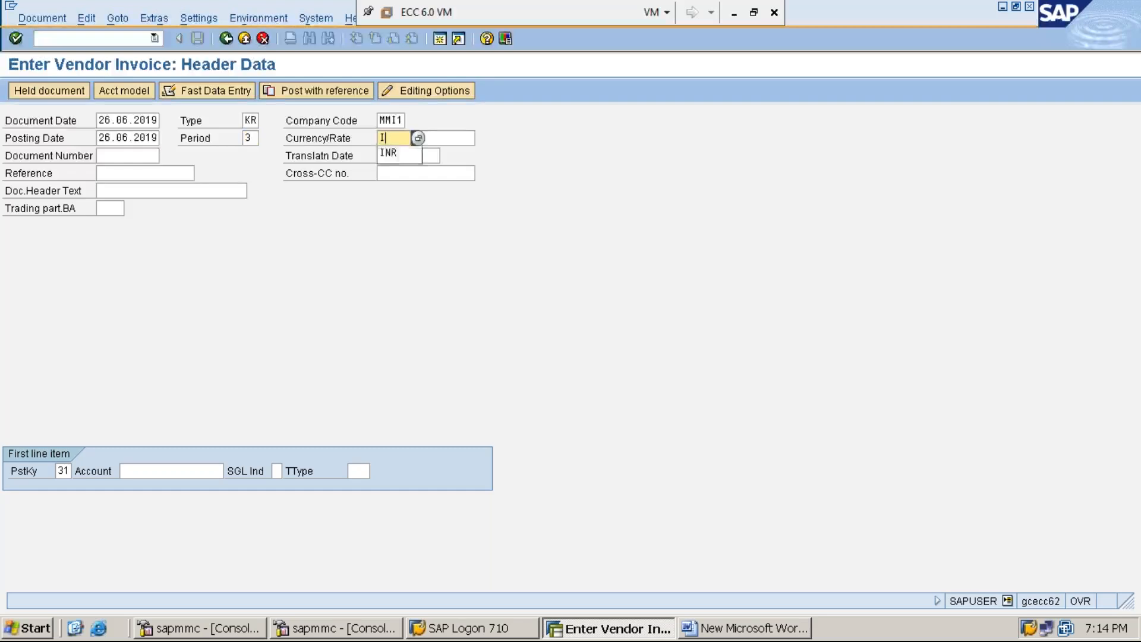
pyautogui.write('N')
pyautogui.click(95, 39)
pyautogui.write('R')
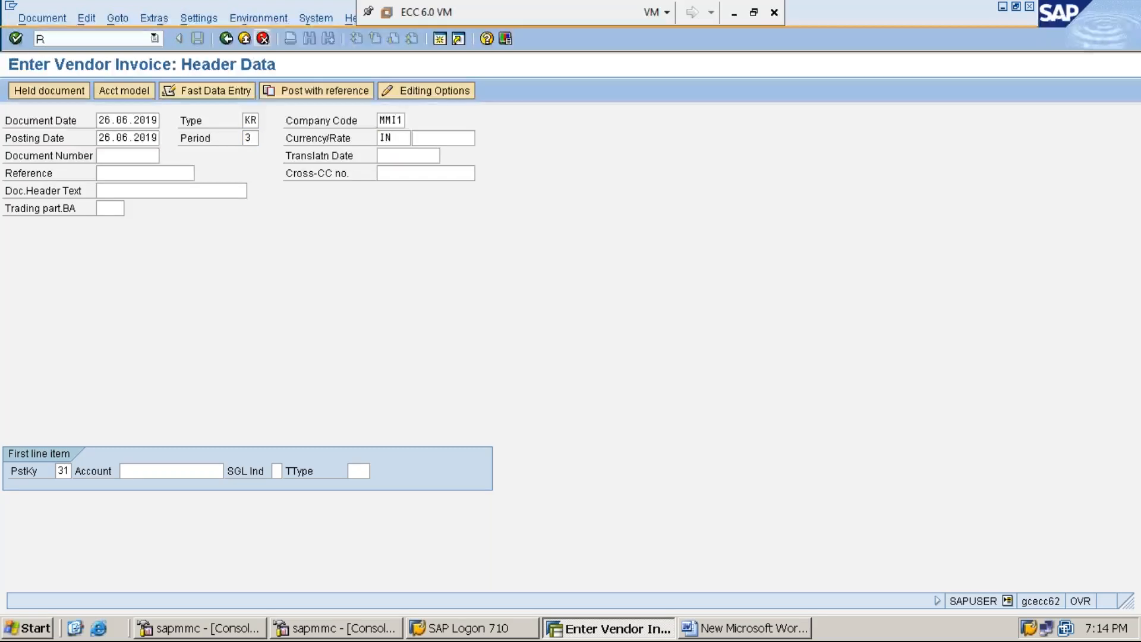
pyautogui.click(401, 141)
pyautogui.write('R')
pyautogui.press('Tab')
pyautogui.press('Tab')
pyautogui.press('Tab')
pyautogui.press('Tab')
pyautogui.press('Tab')
pyautogui.press('Tab')
pyautogui.press('Tab')
pyautogui.press('Tab')
pyautogui.write('1')
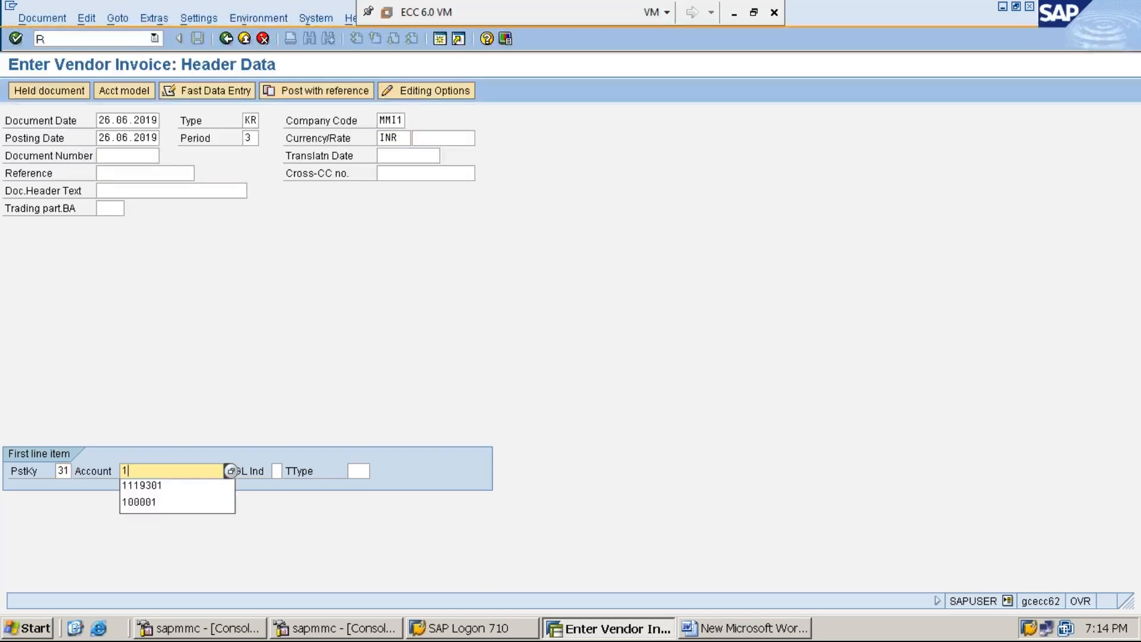
pyautogui.press('Down')
pyautogui.press('Return')
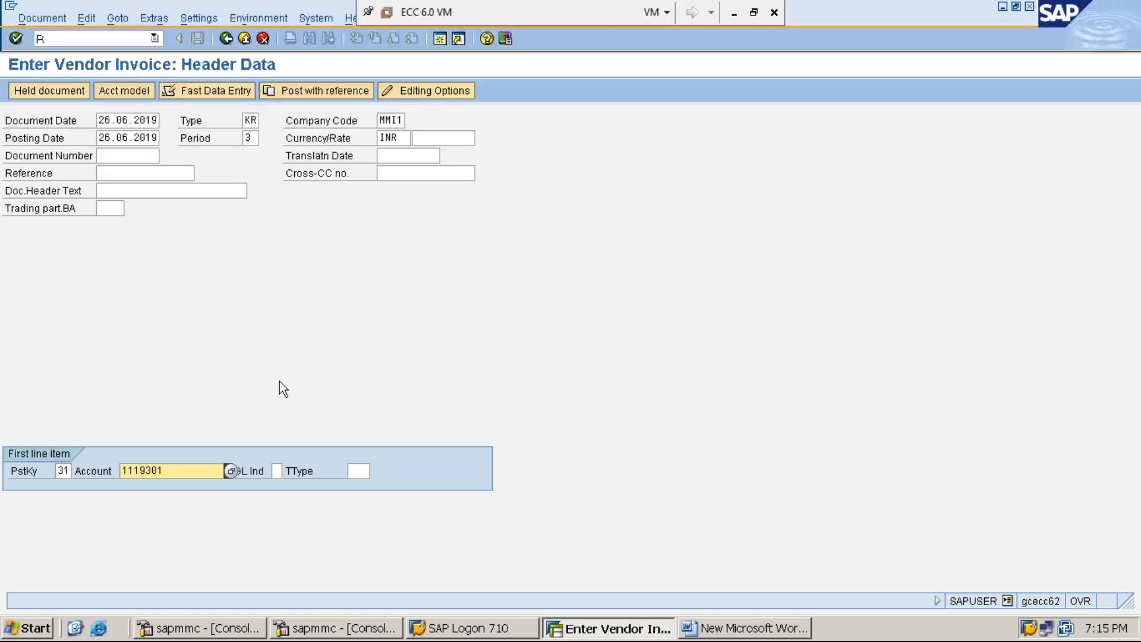
pyautogui.press('Return')
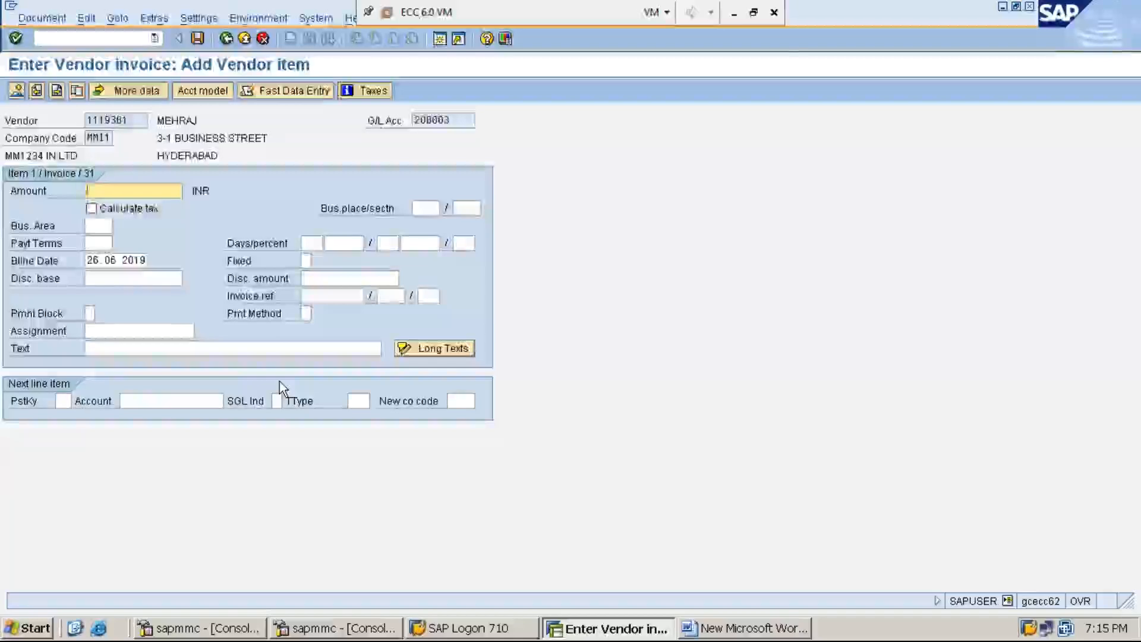
# Enter vendor item amount 40000 INR with the purchases invoice item text.
pyautogui.write('40')
pyautogui.press('Down')
pyautogui.press('Return')
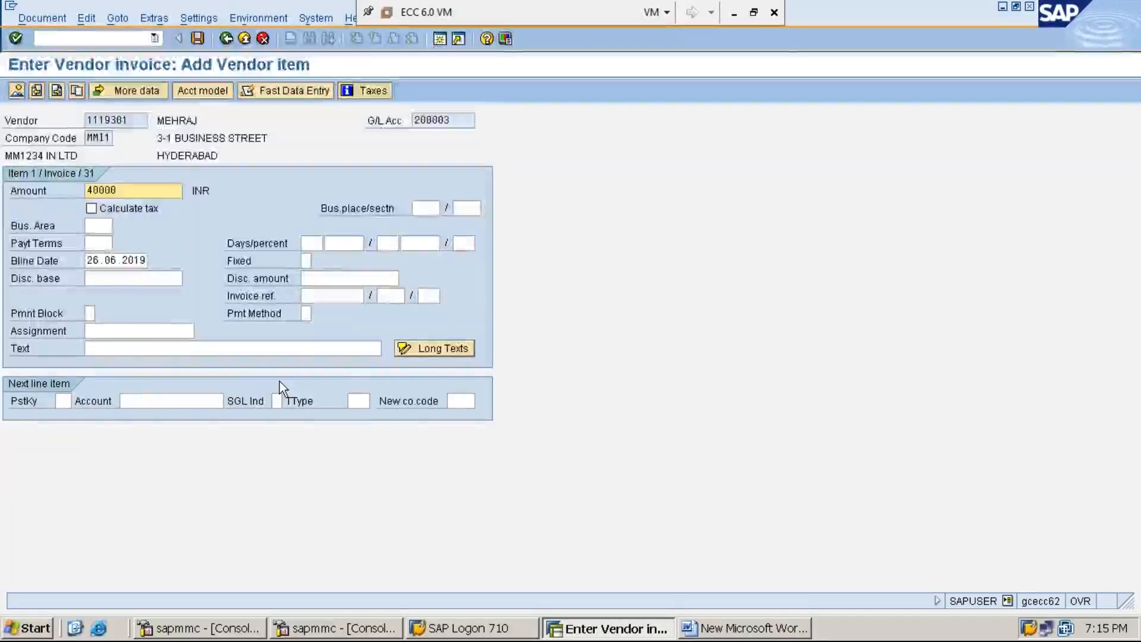
pyautogui.press('Tab')
pyautogui.press('Tab')
pyautogui.press('Tab')
pyautogui.press('Tab')
pyautogui.press('Tab')
pyautogui.press('Tab')
pyautogui.press('Tab')
pyautogui.press('Down')
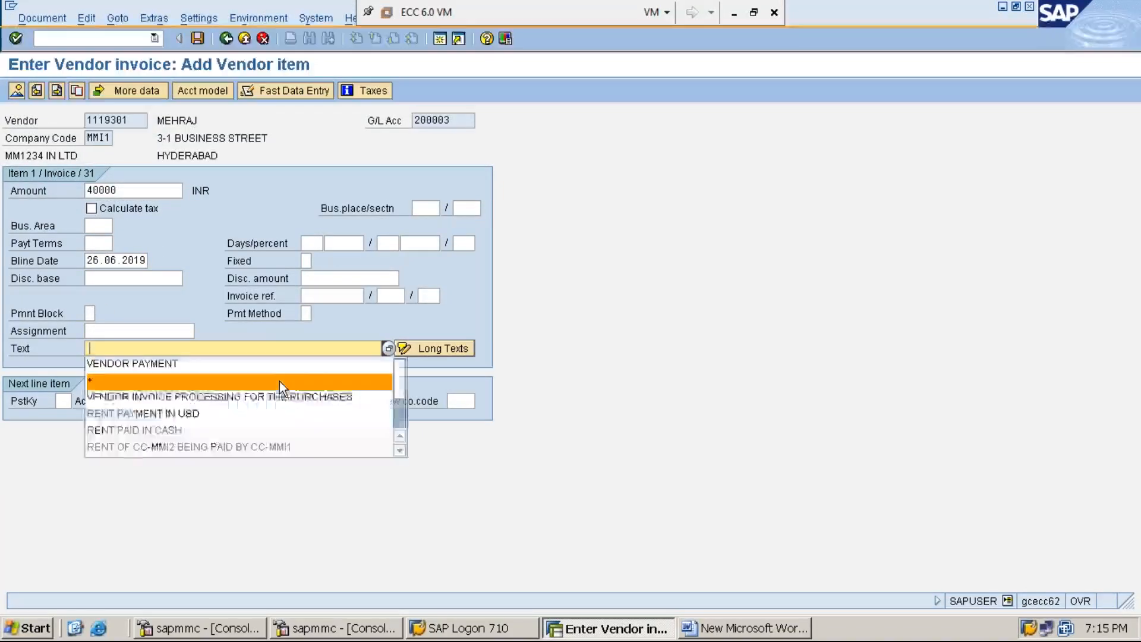
pyautogui.press('Down')
pyautogui.press('Return')
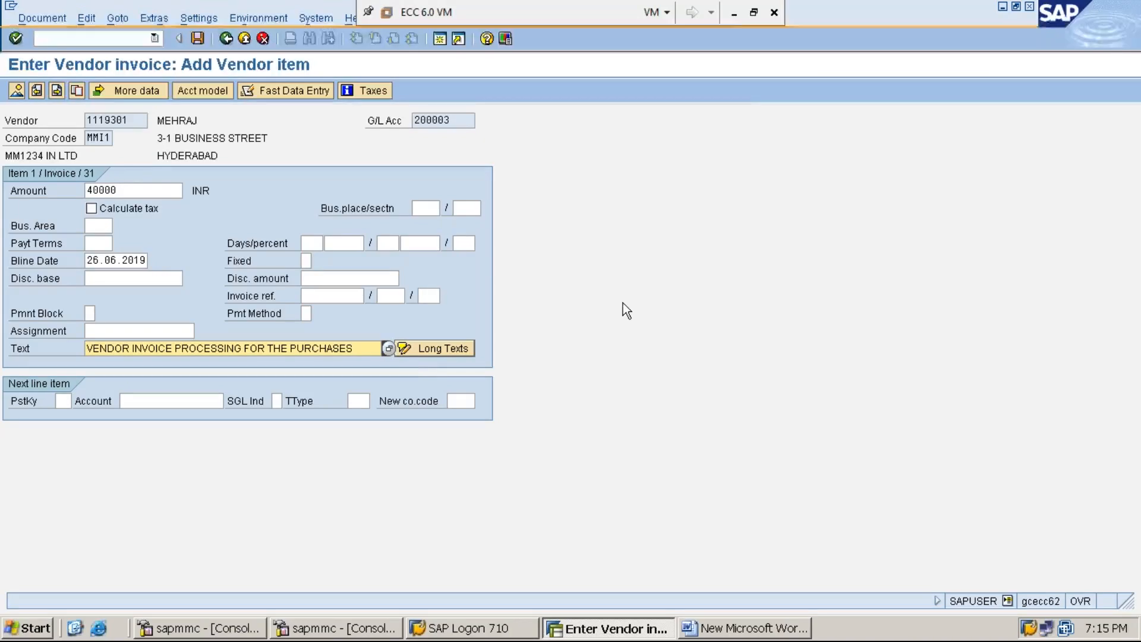
pyautogui.click(732, 15)
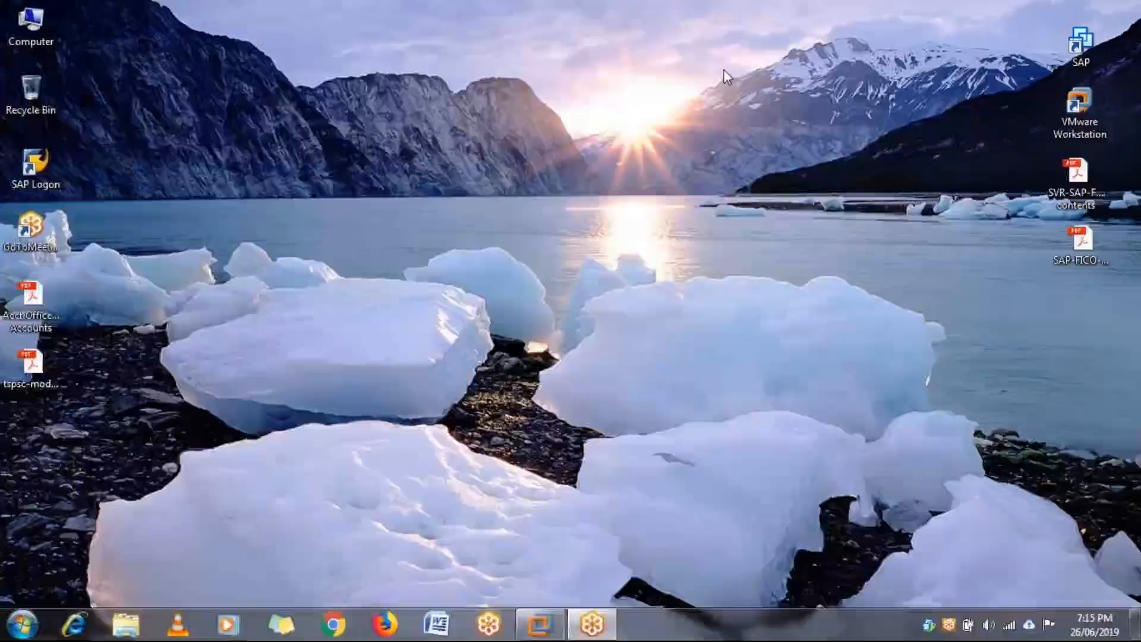
pyautogui.click(545, 632)
# Add a posting key 40 debit line to account 300003 with amount *.
pyautogui.click(63, 399)
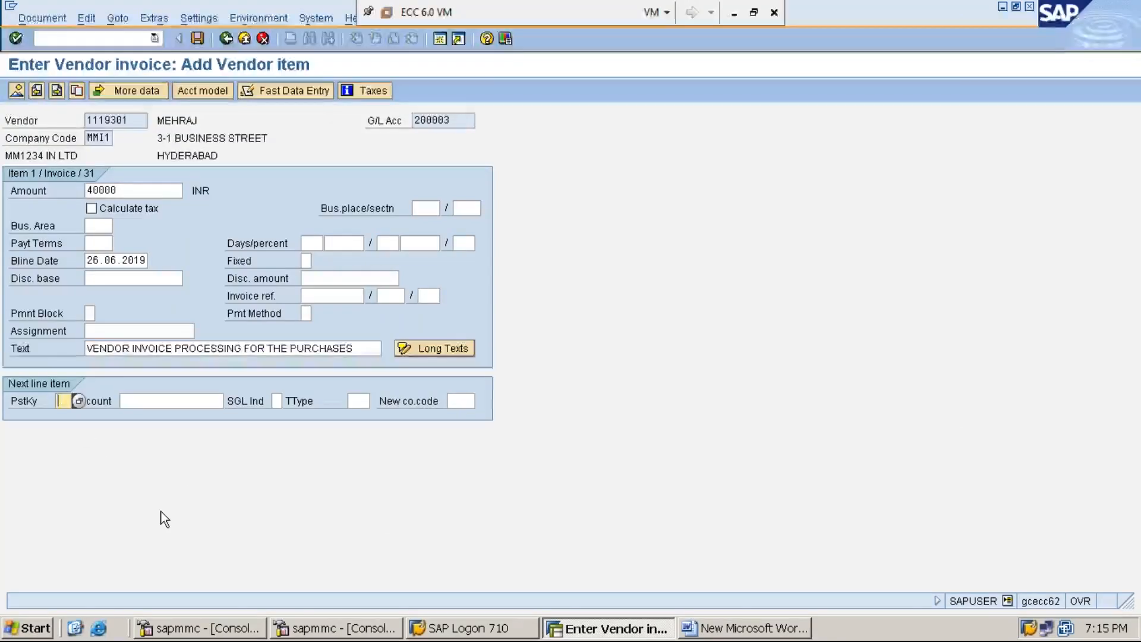
pyautogui.write('40')
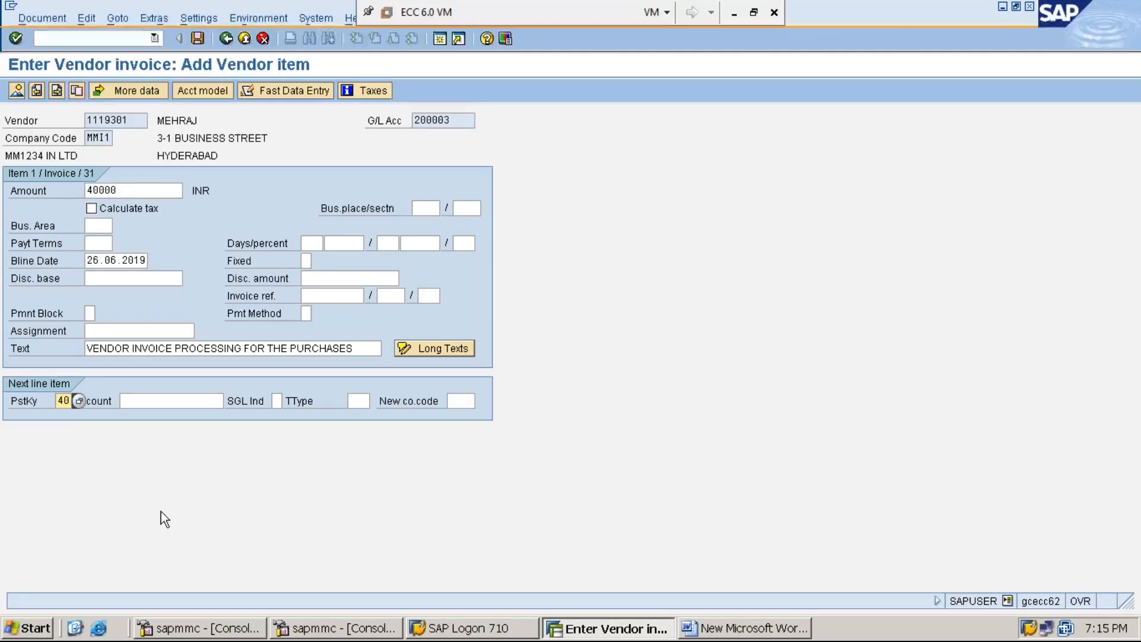
pyautogui.press('Tab')
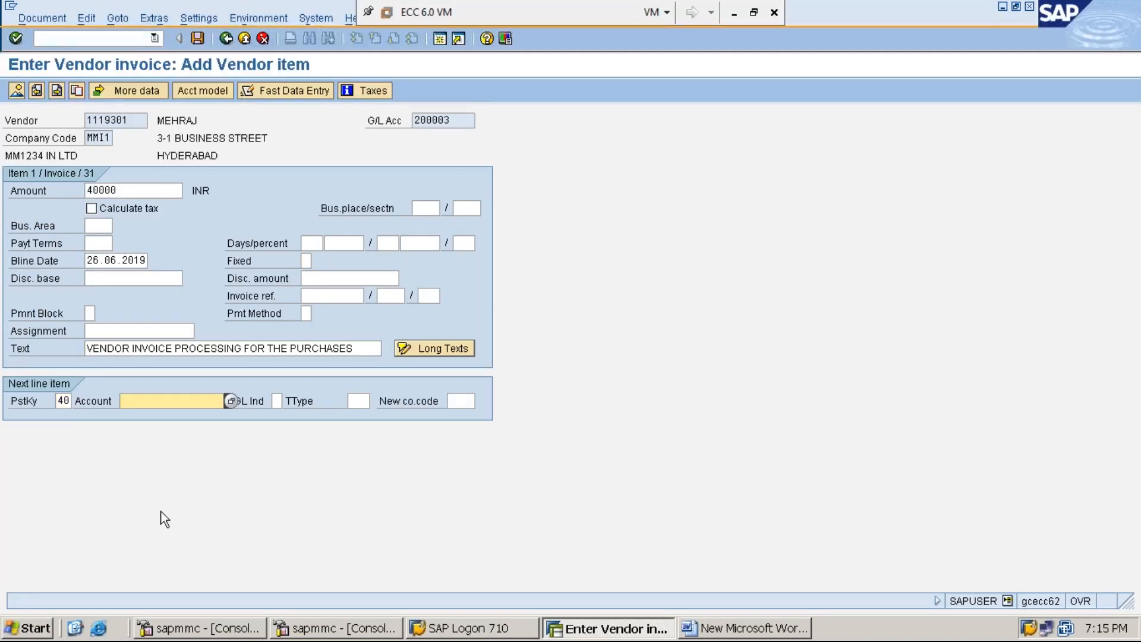
pyautogui.write('3')
pyautogui.press('Down')
pyautogui.press('Return')
pyautogui.press('Return')
pyautogui.write('*')
pyautogui.press('Tab')
pyautogui.press('Tab')
pyautogui.press('Tab')
pyautogui.press('Tab')
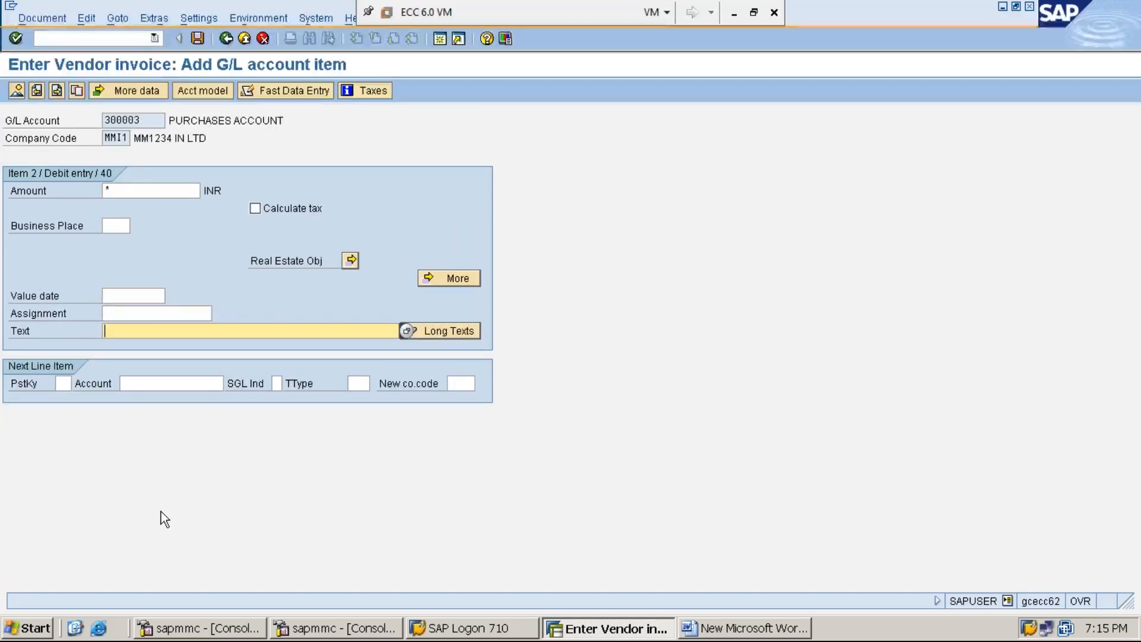
# Use '+' as the line text, simulate, and post the invoice as document 30002.
pyautogui.write('+')
pyautogui.click(38, 17)
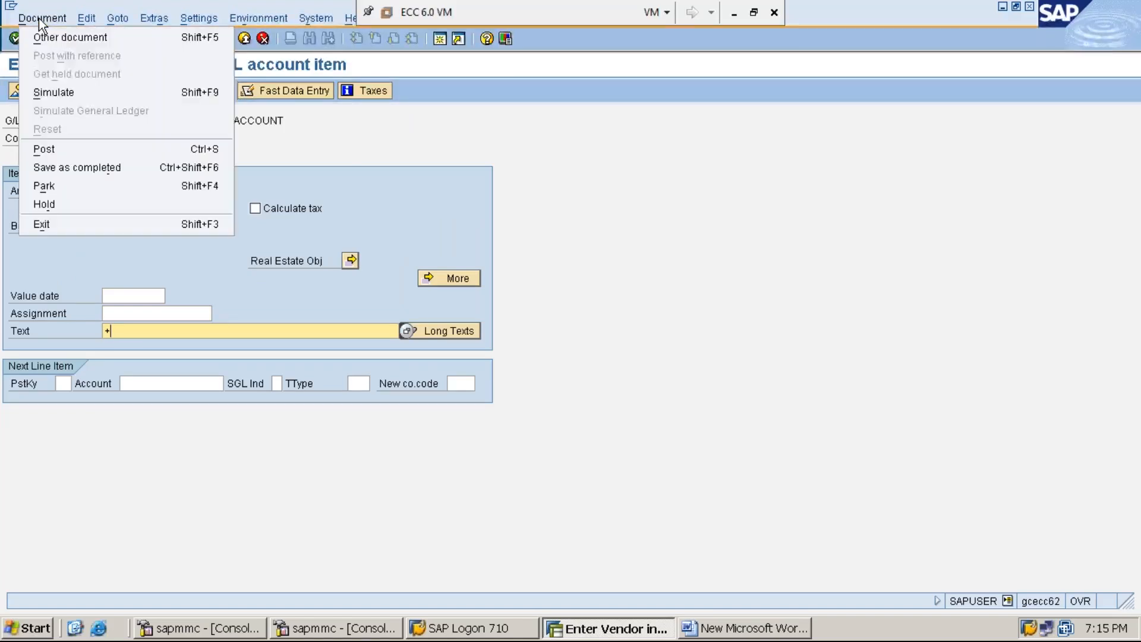
pyautogui.click(74, 94)
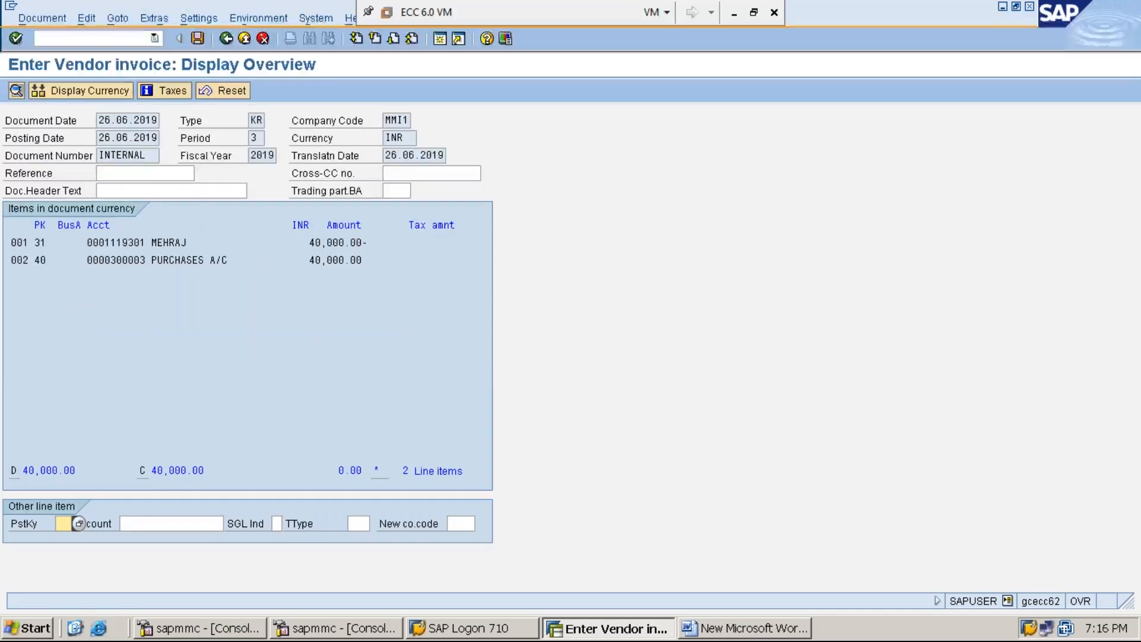
pyautogui.click(198, 38)
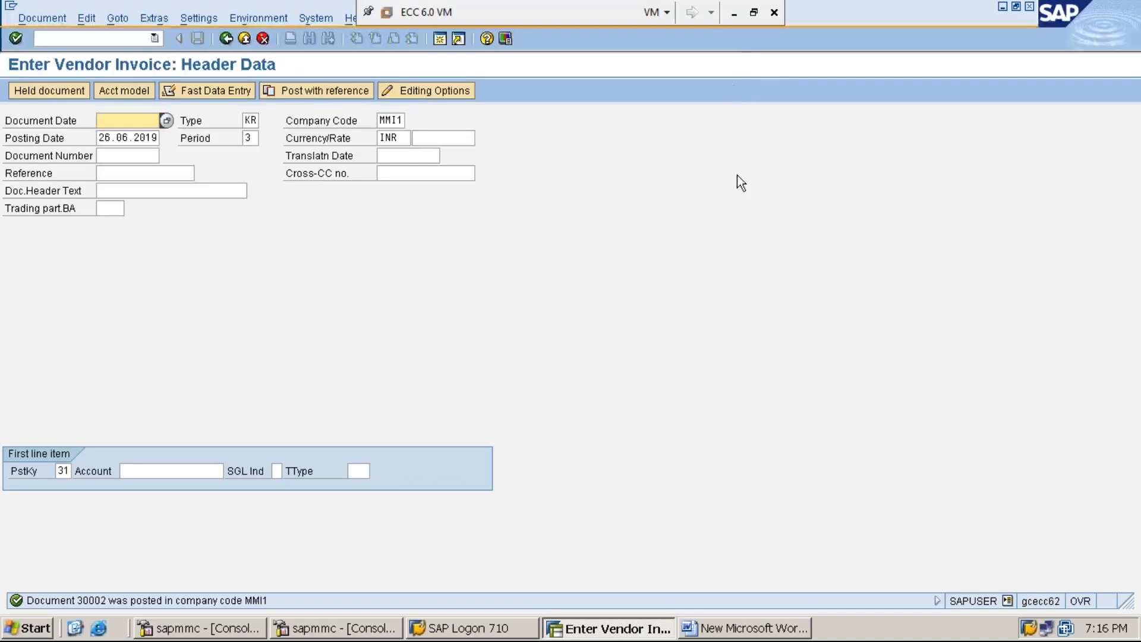
# Return from the SAP virtual machine to the Word notes.
pyautogui.click(734, 13)
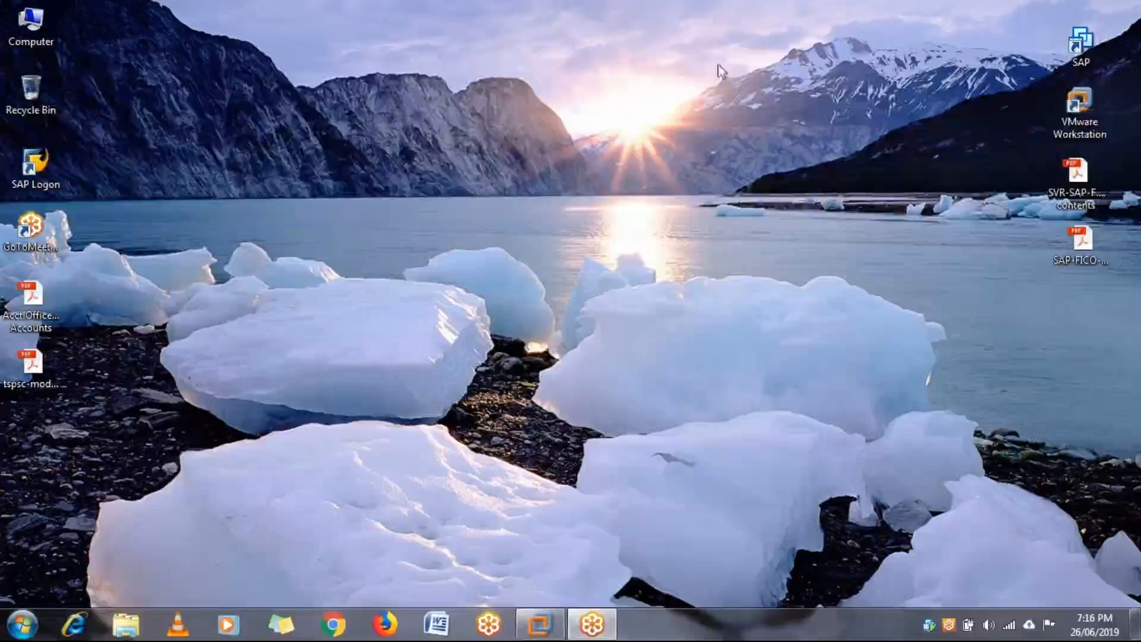
pyautogui.click(538, 627)
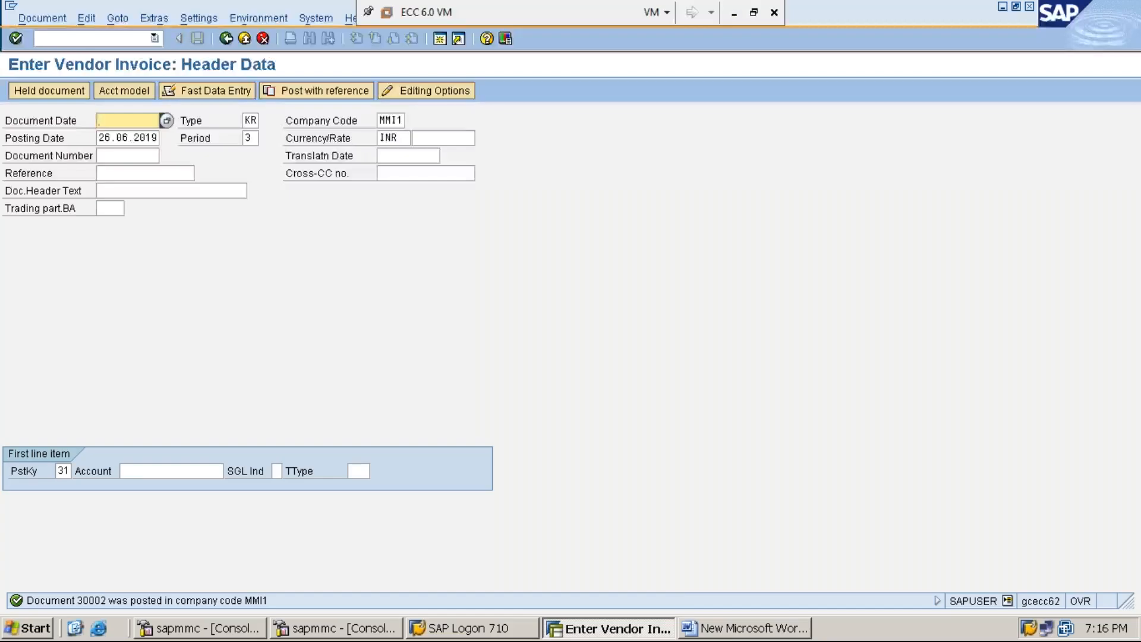
pyautogui.click(734, 629)
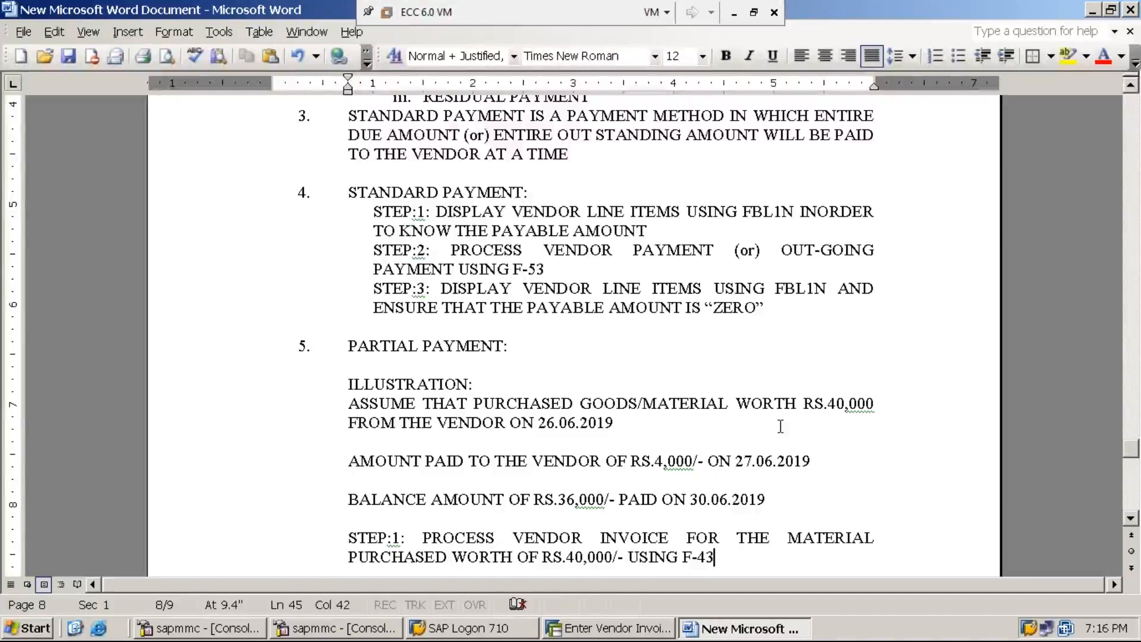
# Write 'STEP:2: DISPLAY VENDOR LINE ITEMS USING FBL1N INORDER KNOW THE PAYABLE AMOUNT', fixing typos.
pyautogui.press('Return')
pyautogui.write('STEP:')
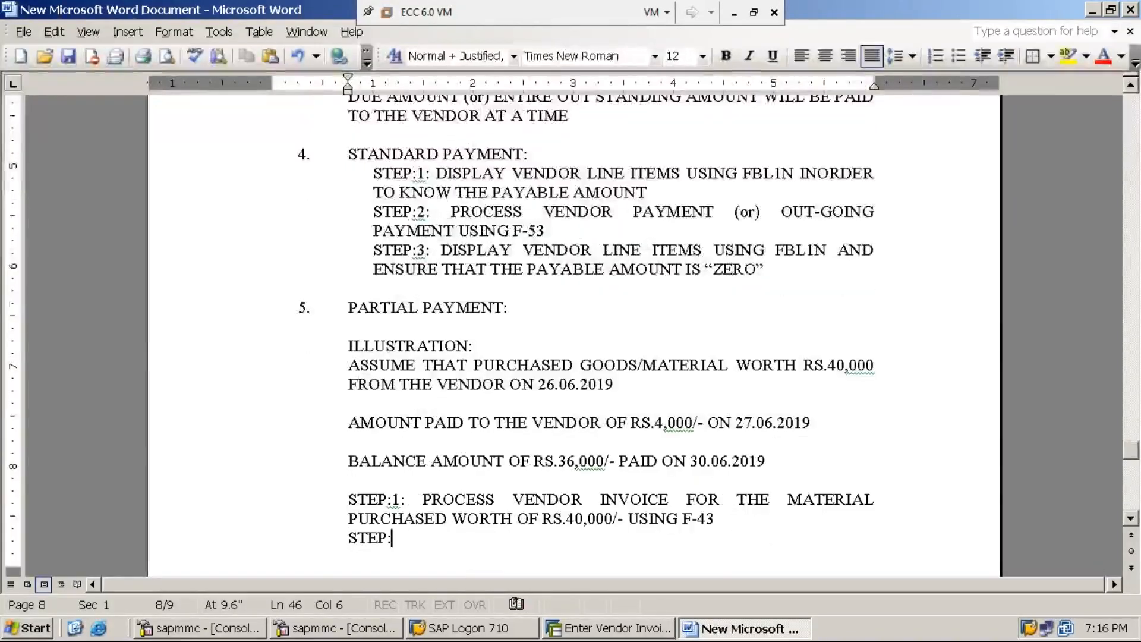
pyautogui.write('2: ')
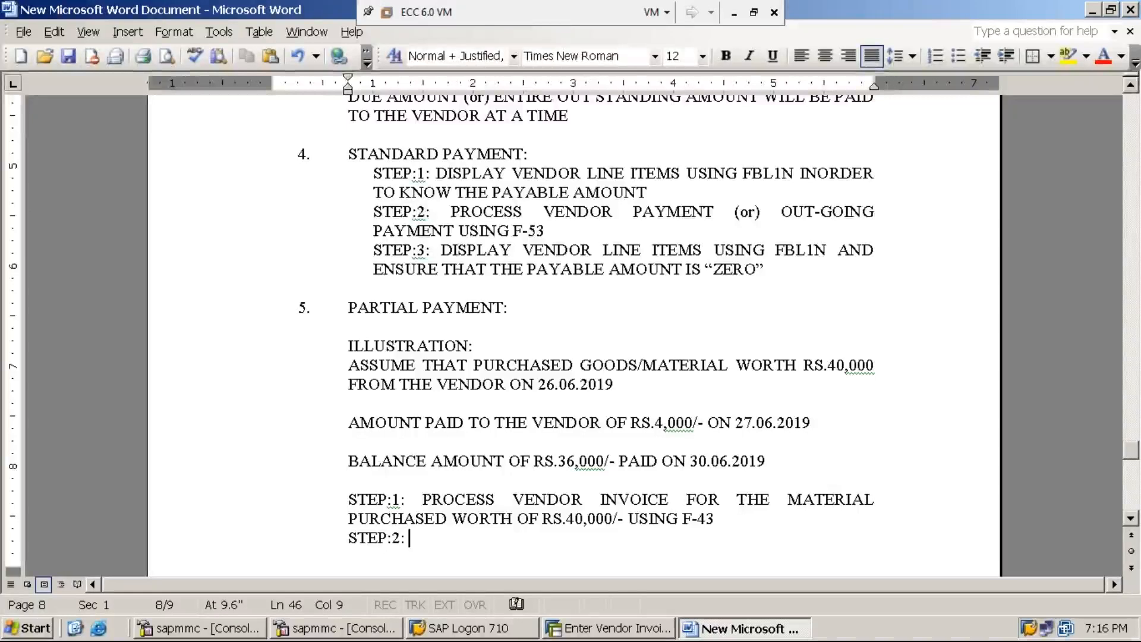
pyautogui.write('DISPLA')
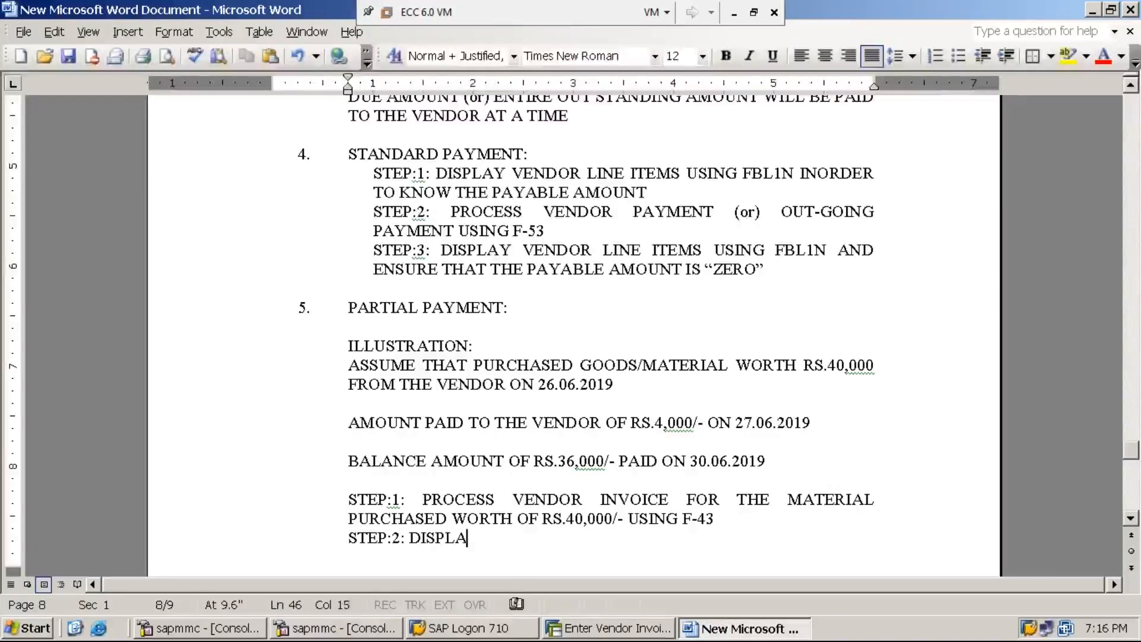
pyautogui.write('Y VENDOR ')
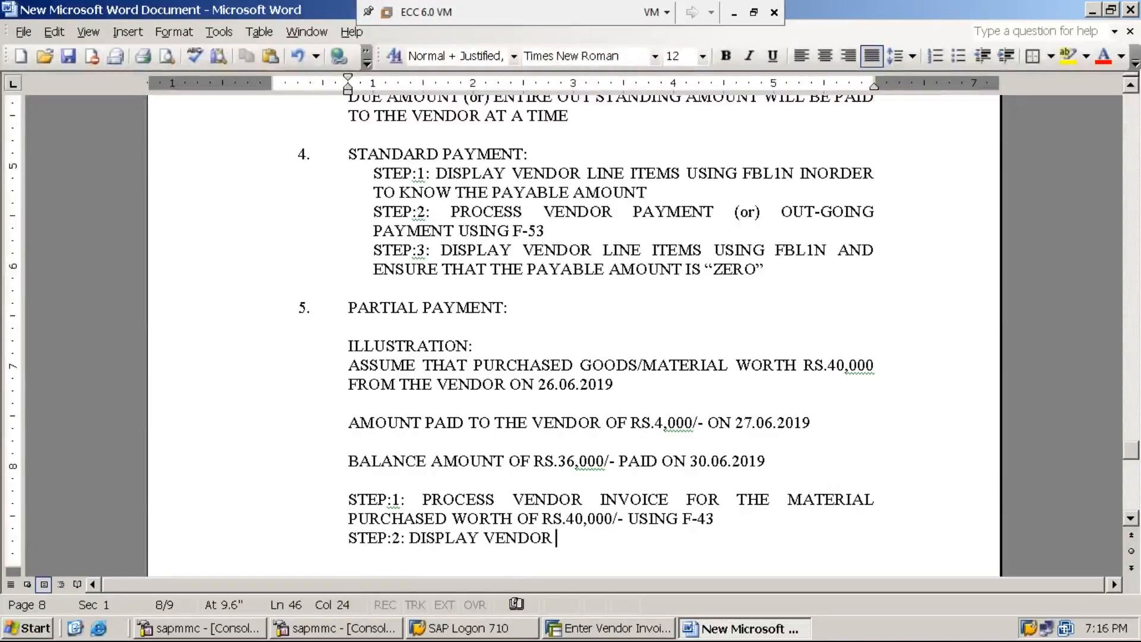
pyautogui.write('LLINE ITEMS U')
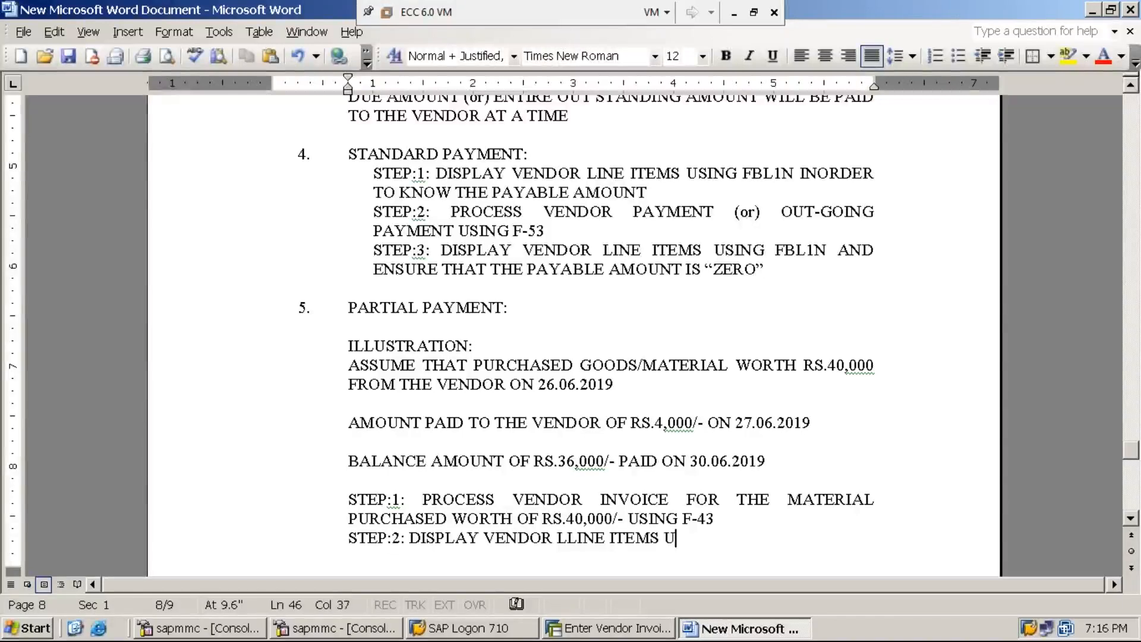
pyautogui.write('SING FB')
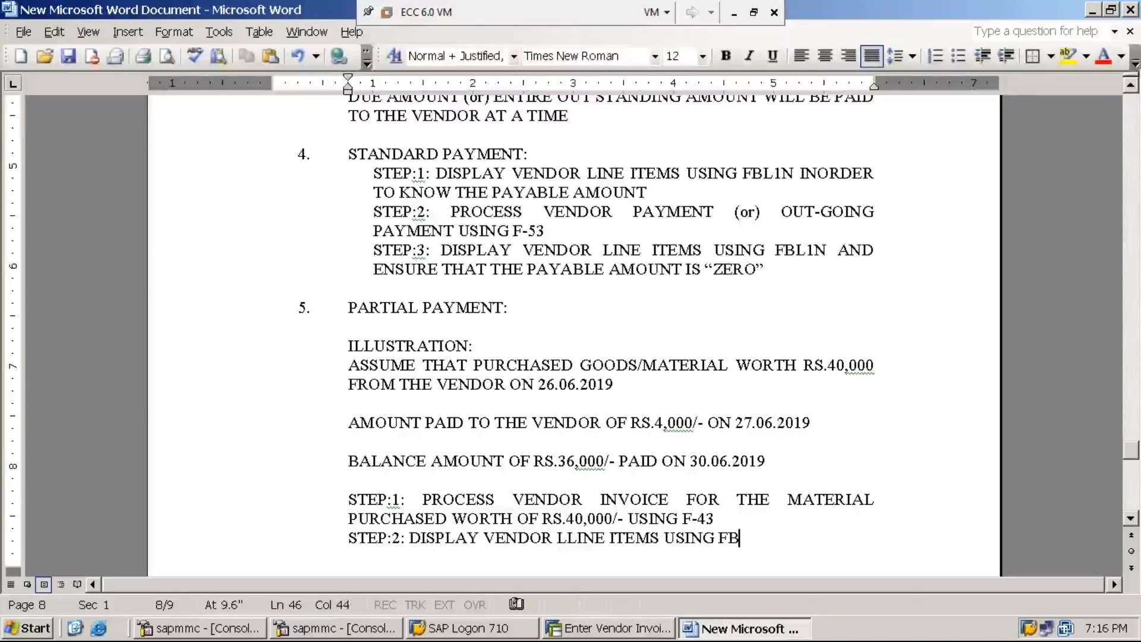
pyautogui.write('L1N')
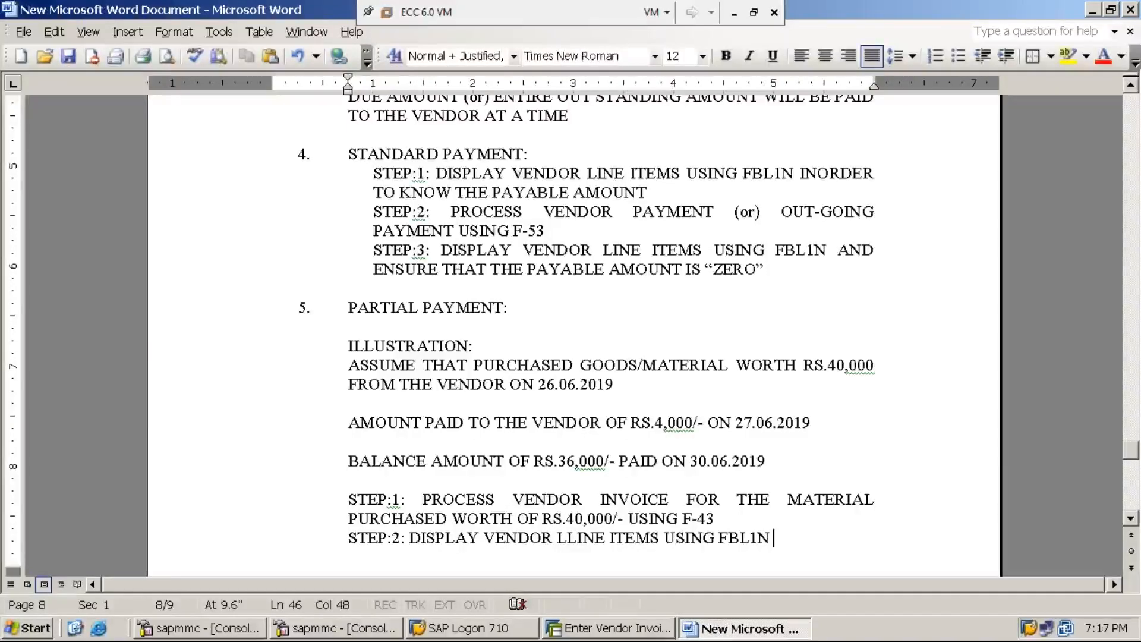
pyautogui.write('INORDER')
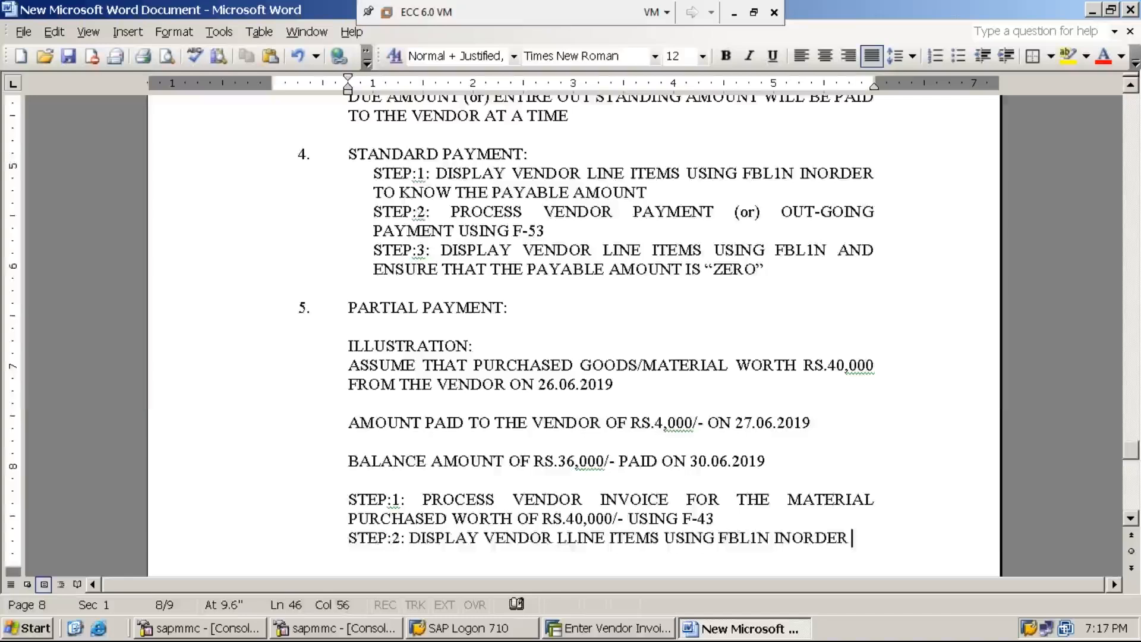
pyautogui.press('Return')
pyautogui.write('KNOW ')
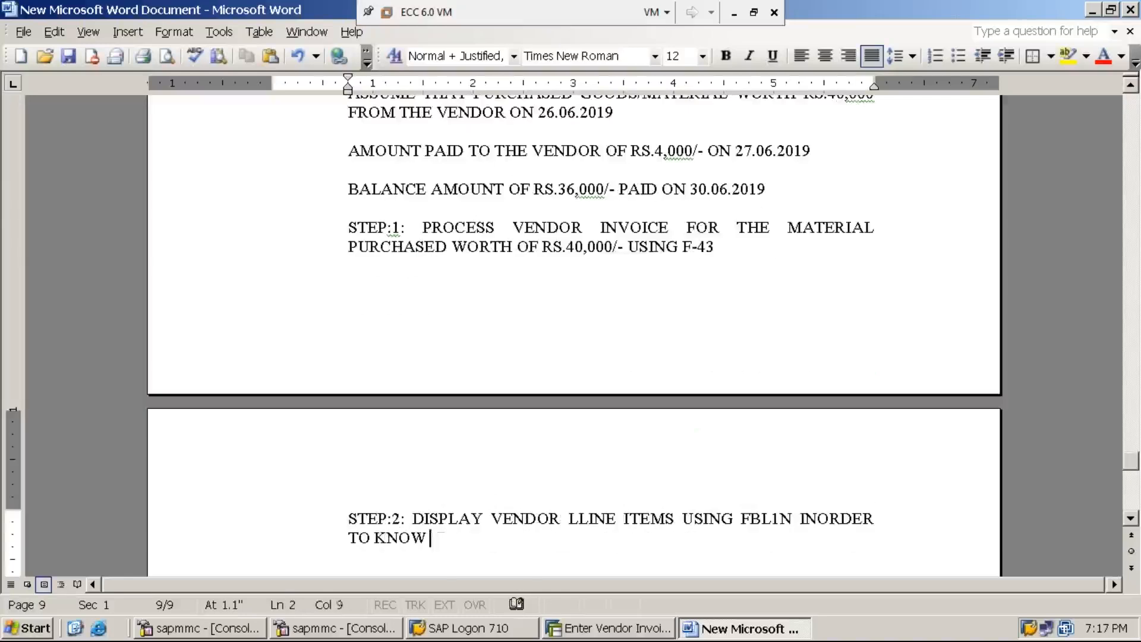
pyautogui.write('THE PAY')
pyautogui.click(780, 519)
pyautogui.write('B')
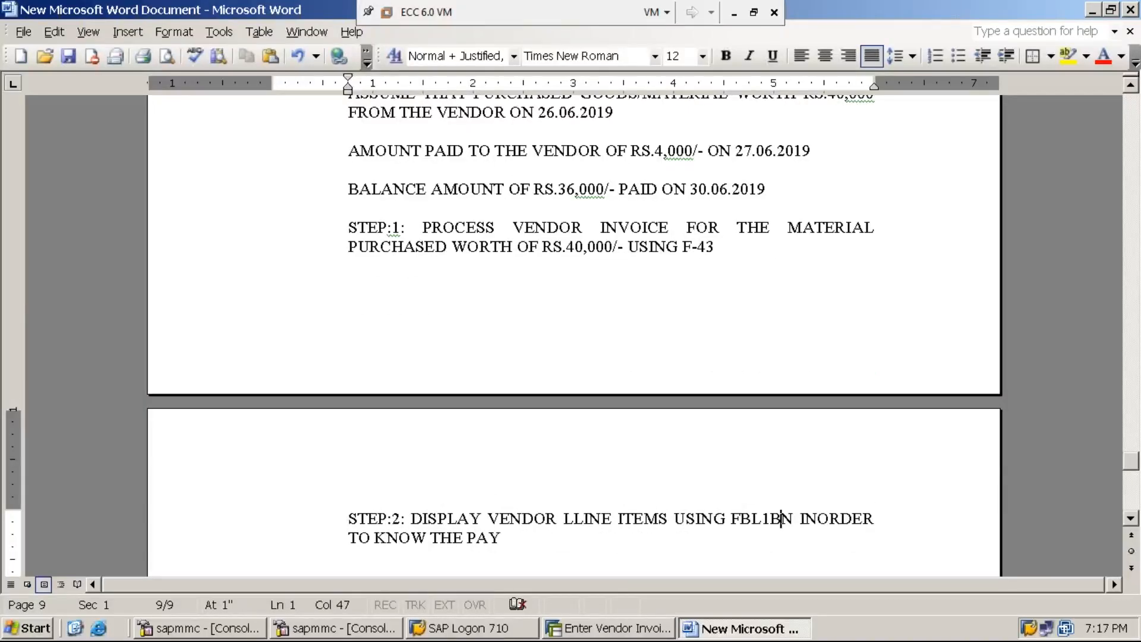
pyautogui.press('BackSpace')
pyautogui.click(501, 538)
pyautogui.write('ABLE AMOUNT')
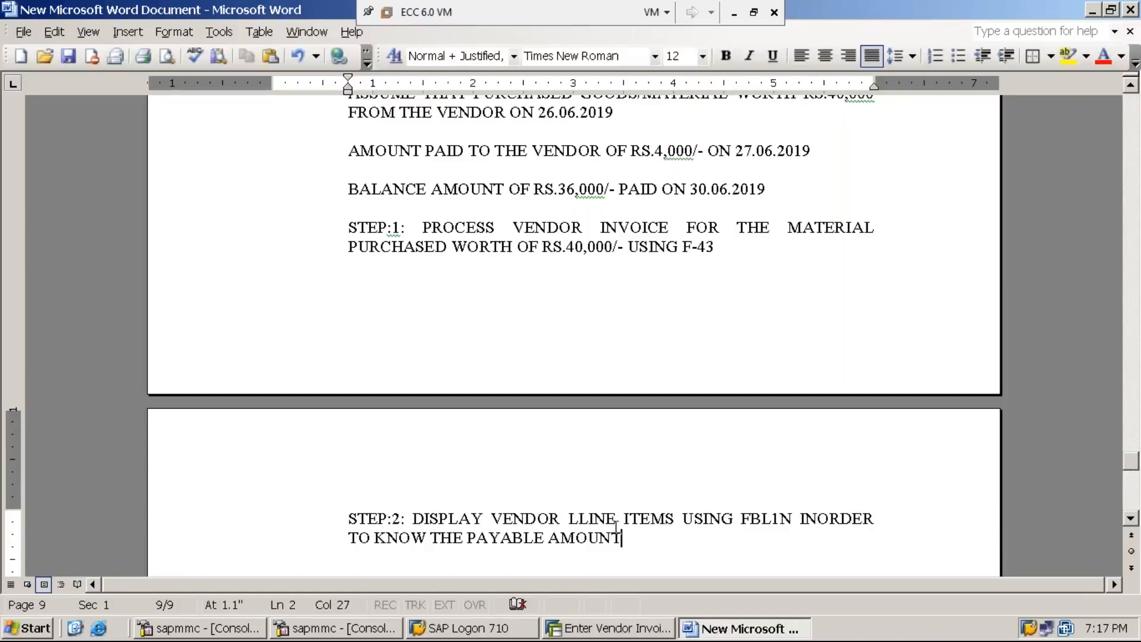
pyautogui.click(581, 518)
pyautogui.press('BackSpace')
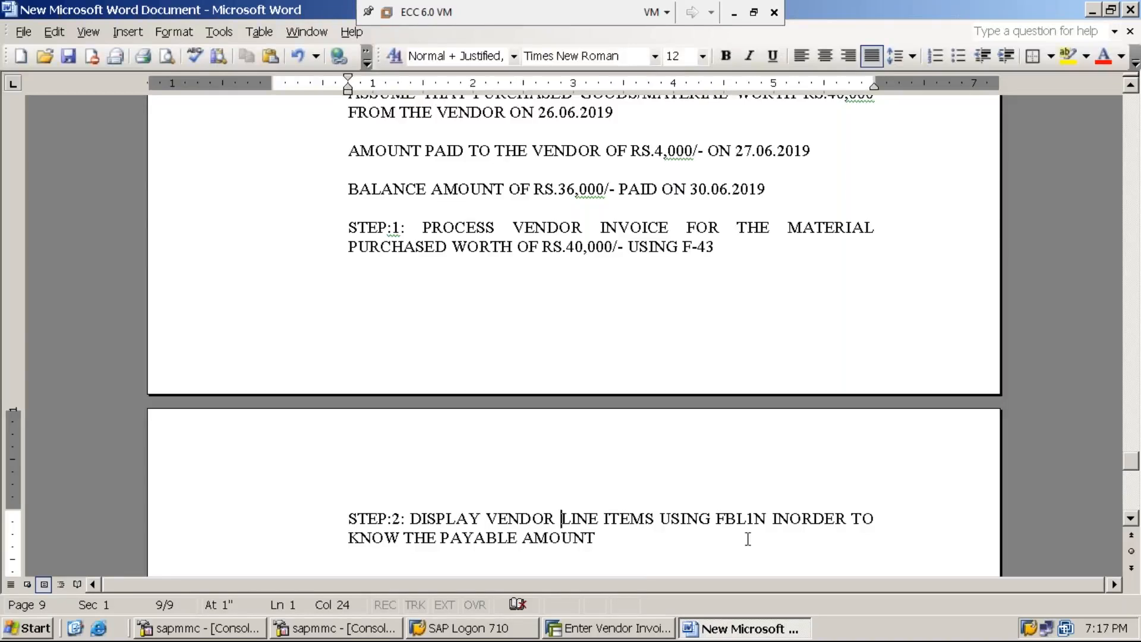
pyautogui.click(636, 632)
# Leave invoice entry with /n and launch transaction FBL1N.
pyautogui.click(134, 39)
pyautogui.write('/n')
pyautogui.press('Return')
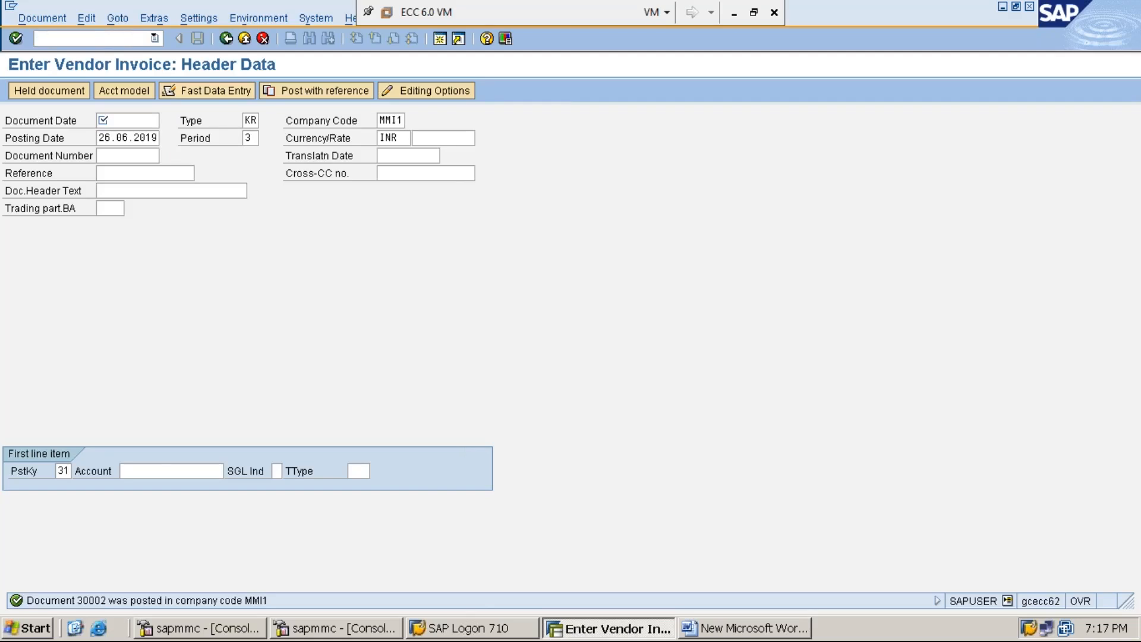
pyautogui.write('FBL1N')
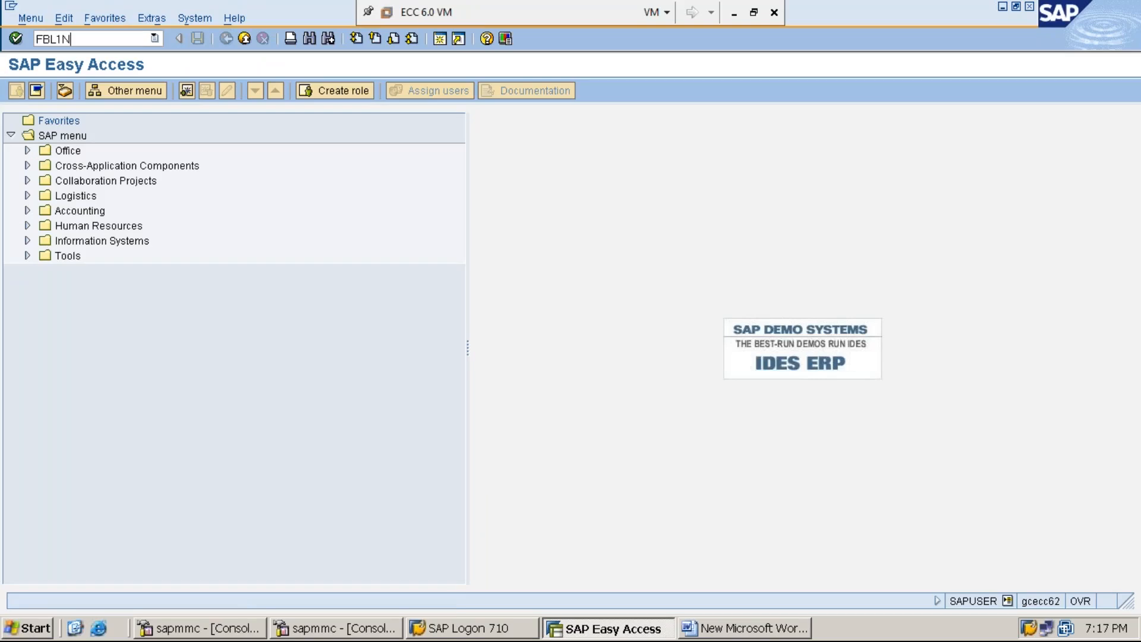
pyautogui.press('Return')
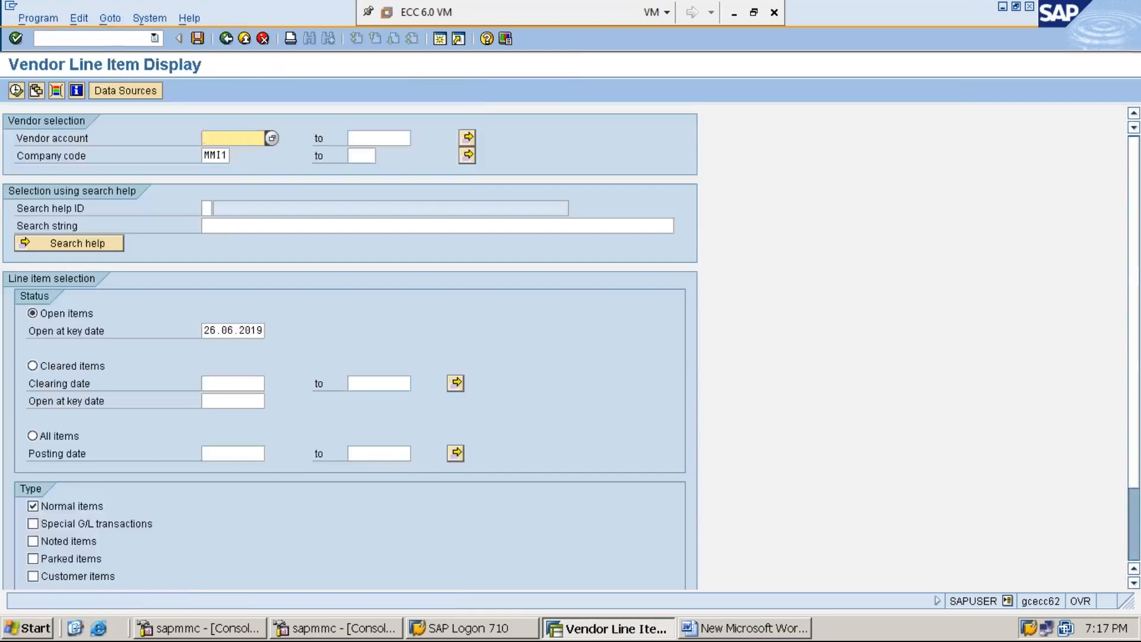
# Select vendor 1119301 with all items, then minimise the SAP virtual machine.
pyautogui.write('1')
pyautogui.press('BackSpace')
pyautogui.write('1119301')
pyautogui.click(219, 157)
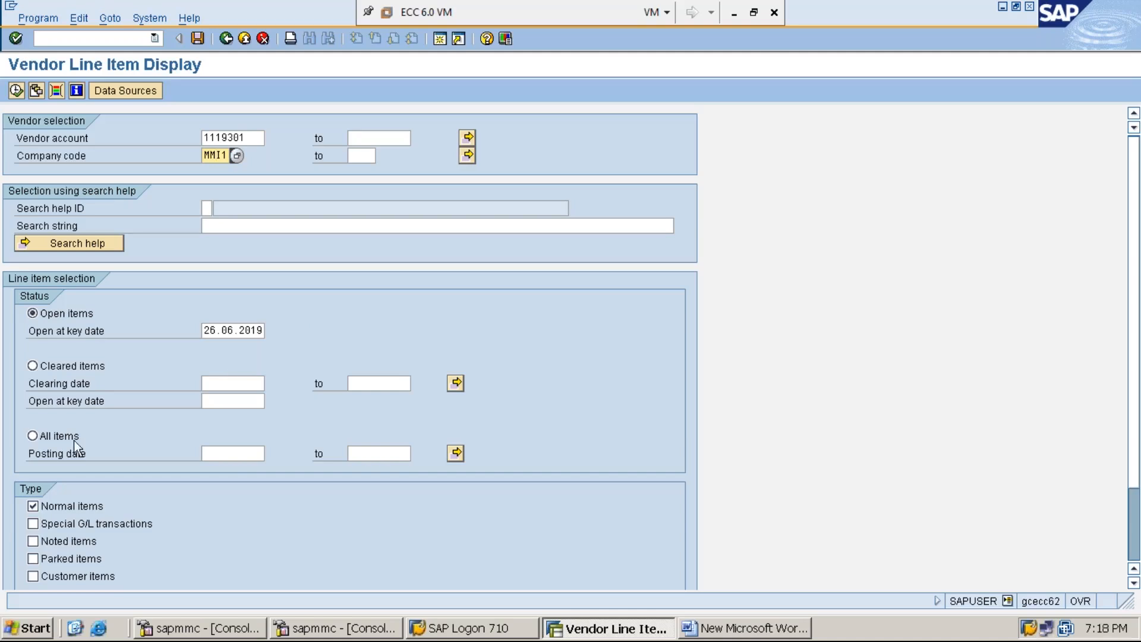
pyautogui.click(33, 436)
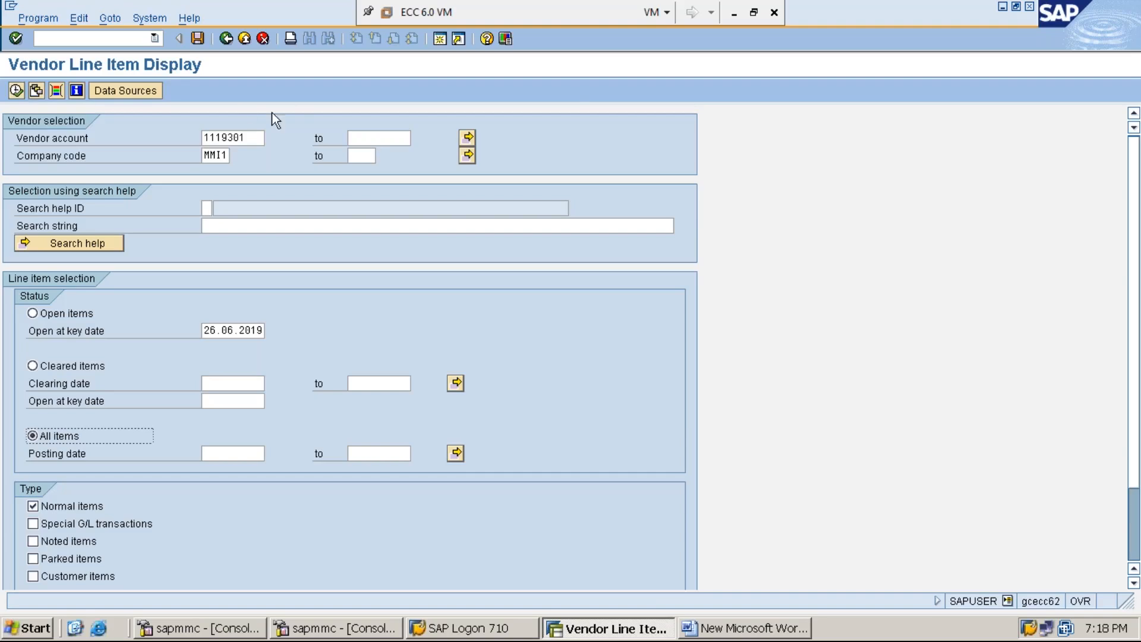
pyautogui.click(735, 12)
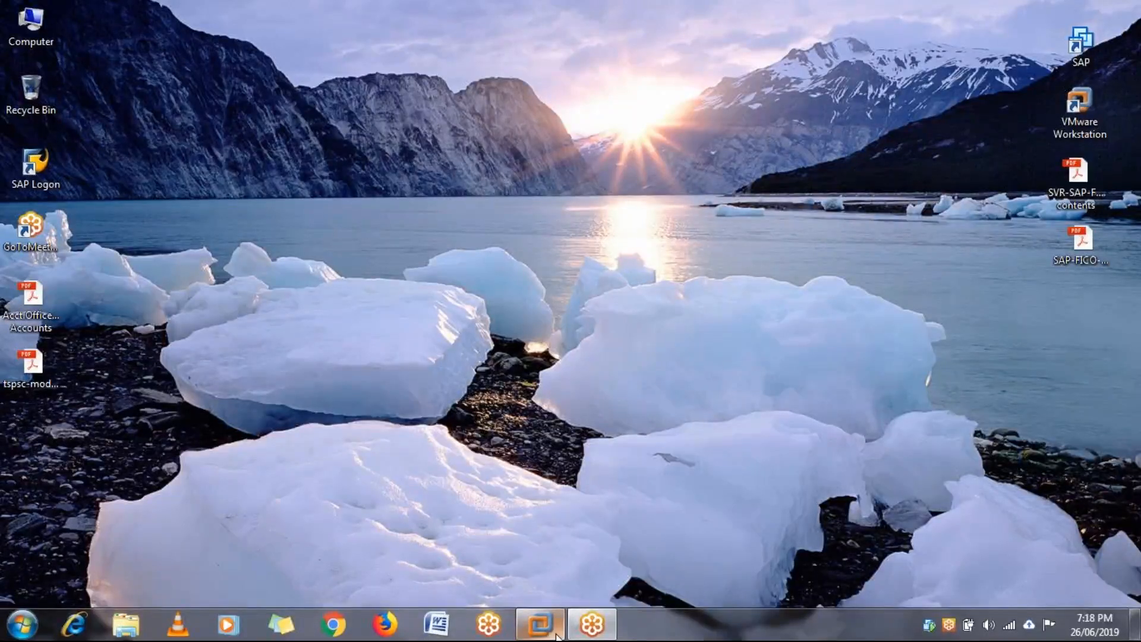
# Restore the SAP VM and restart into the FBL1N vendor line item display via /N.
pyautogui.moveTo(556, 636)
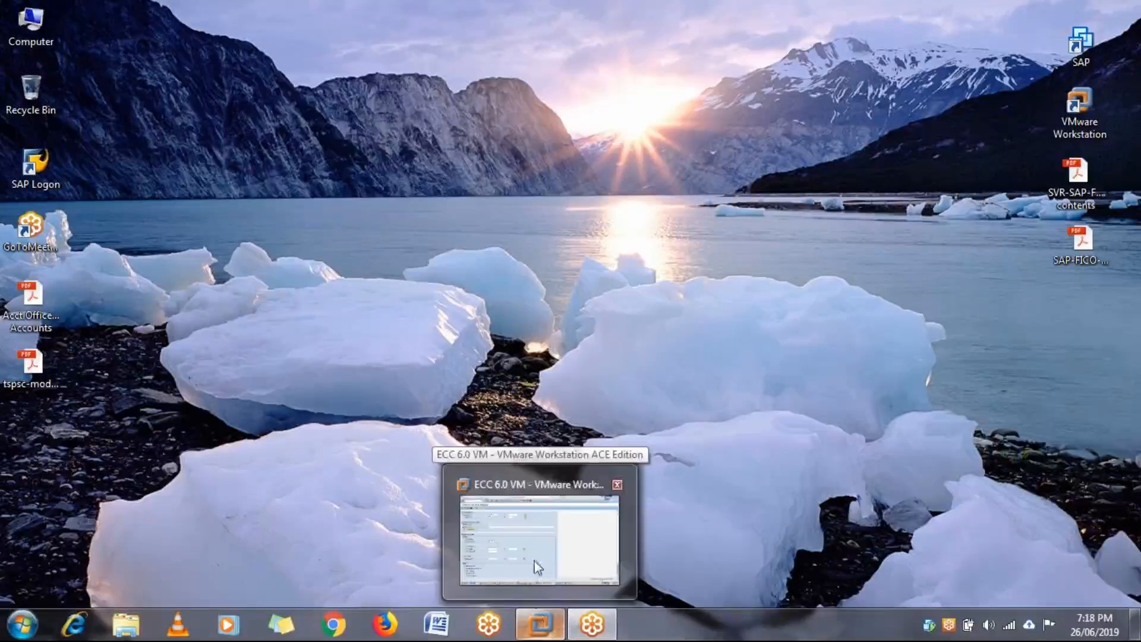
pyautogui.click(561, 541)
pyautogui.click(130, 38)
pyautogui.write('/N')
pyautogui.press('Return')
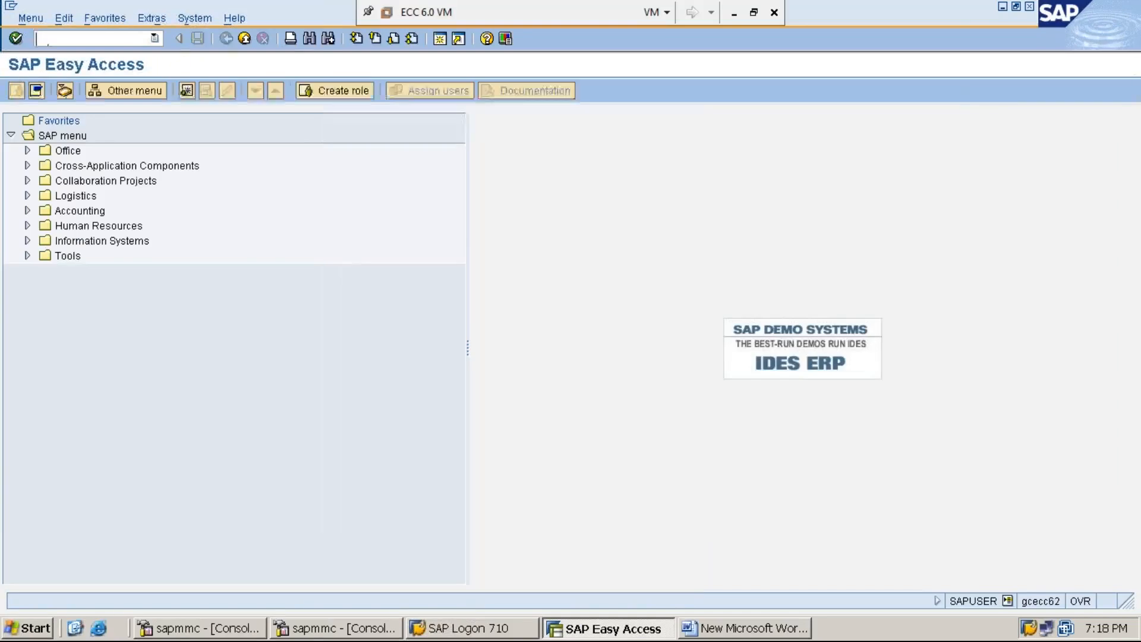
pyautogui.write('FBL1N')
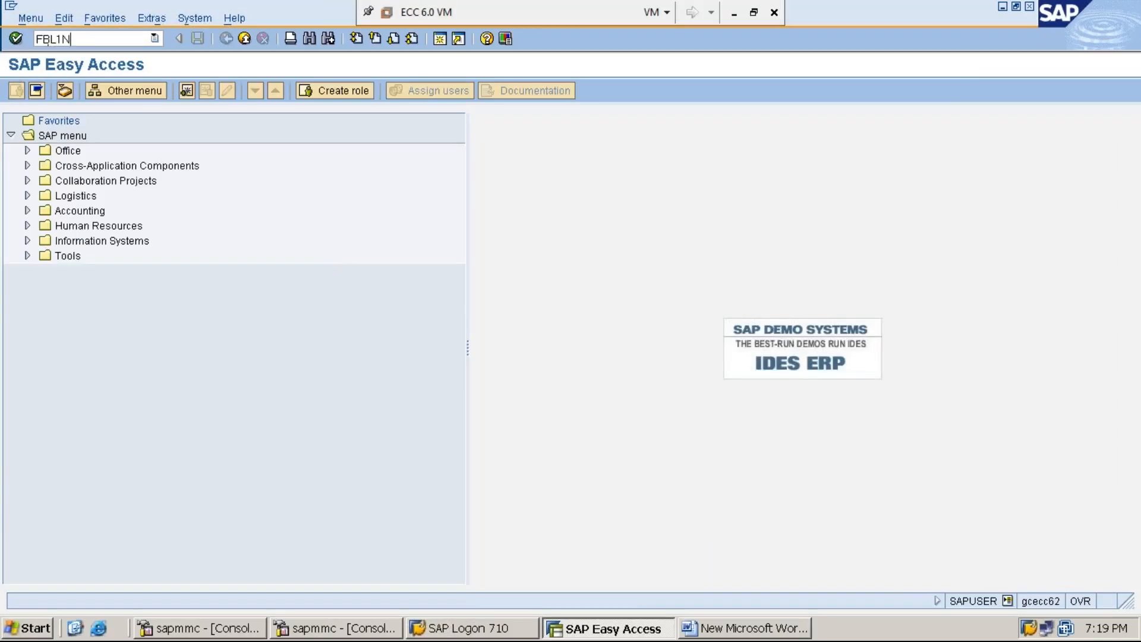
pyautogui.press('Return')
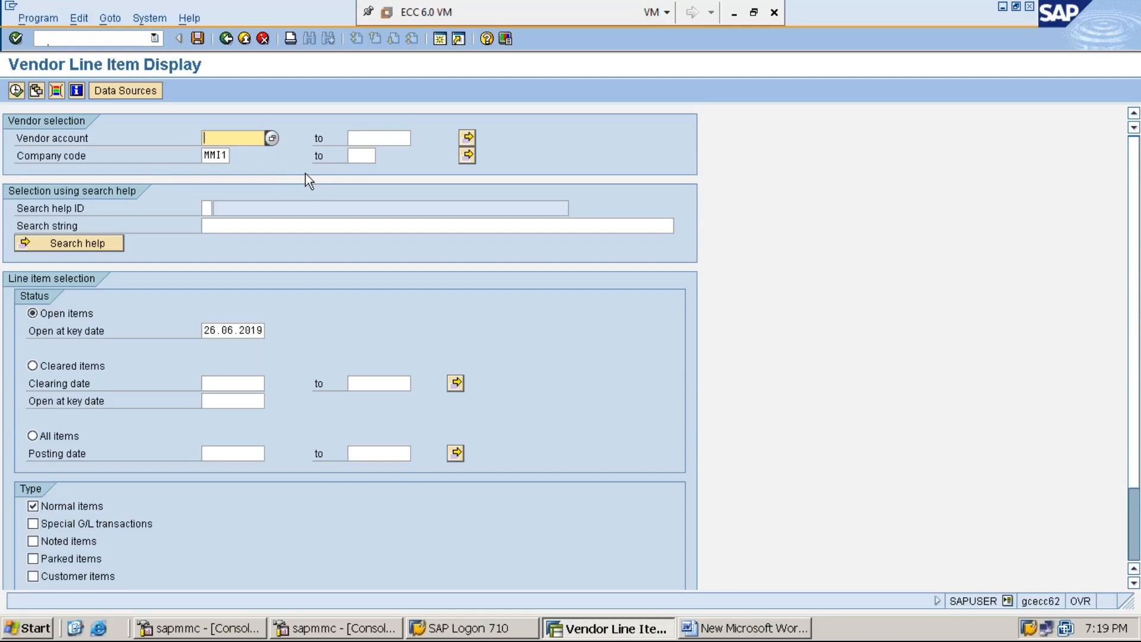
# Select vendor 1119301, keep company code MMI1 and choose All items.
pyautogui.write('1119301')
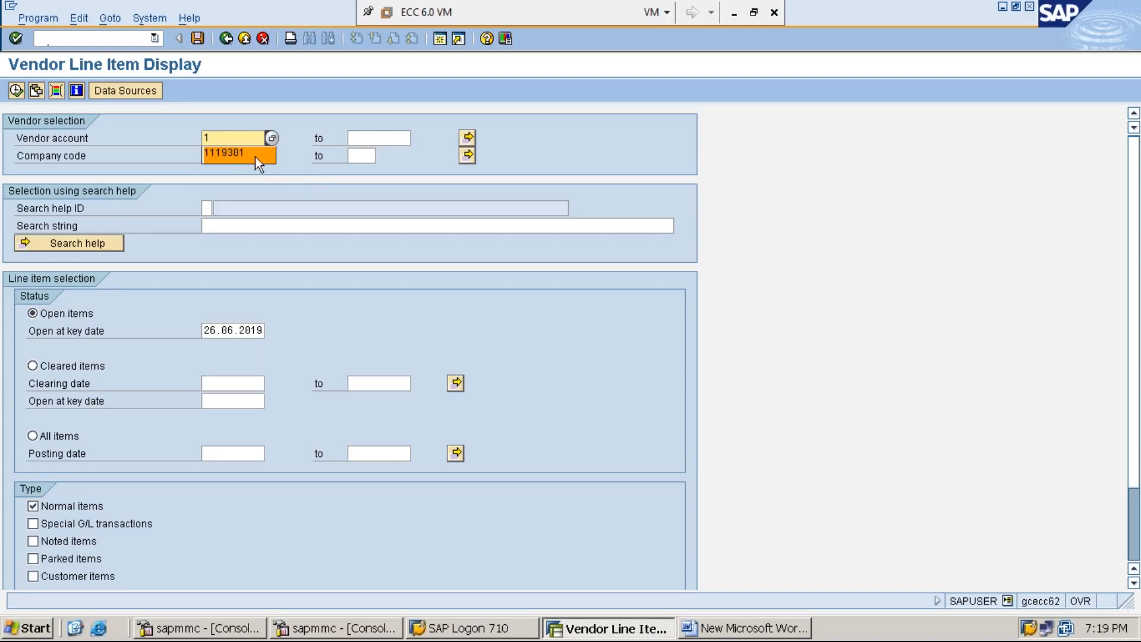
pyautogui.click(255, 155)
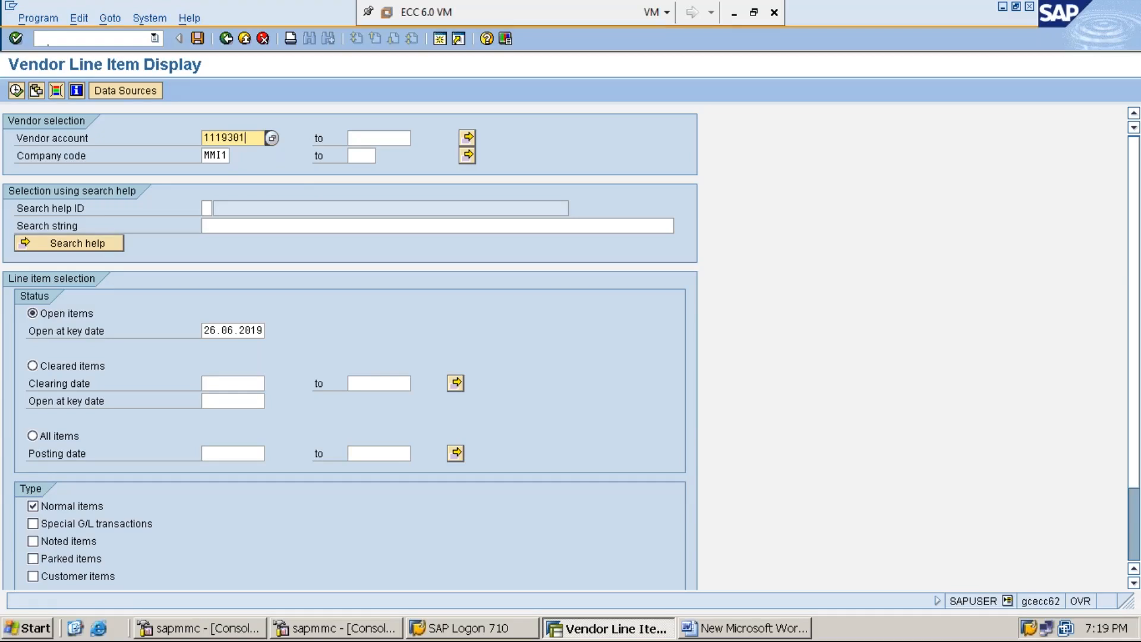
pyautogui.click(226, 156)
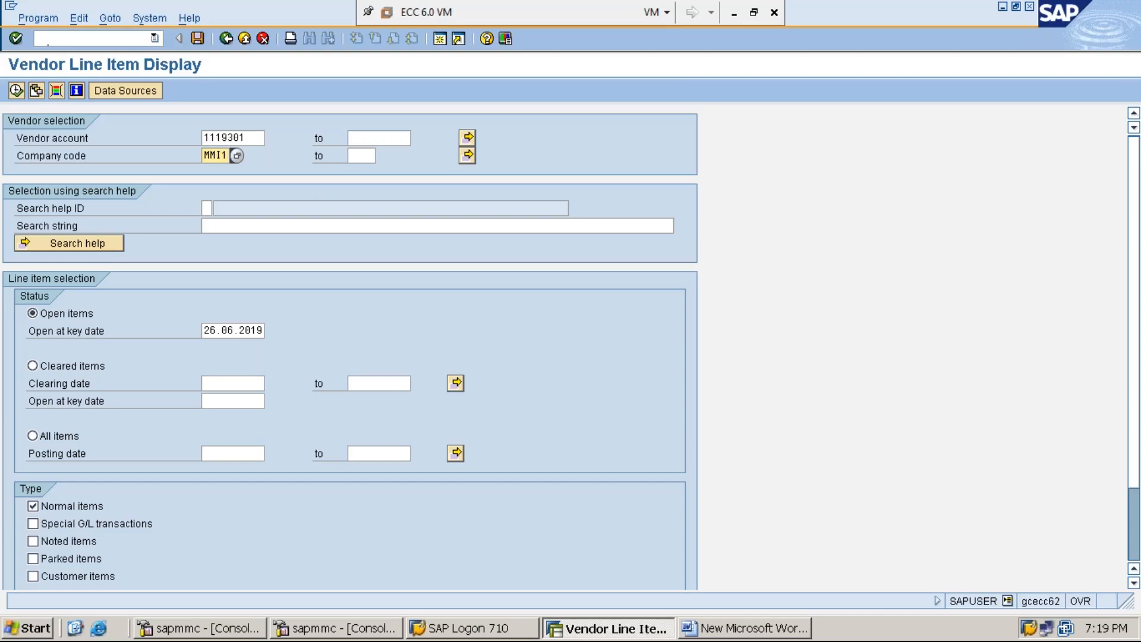
pyautogui.click(734, 13)
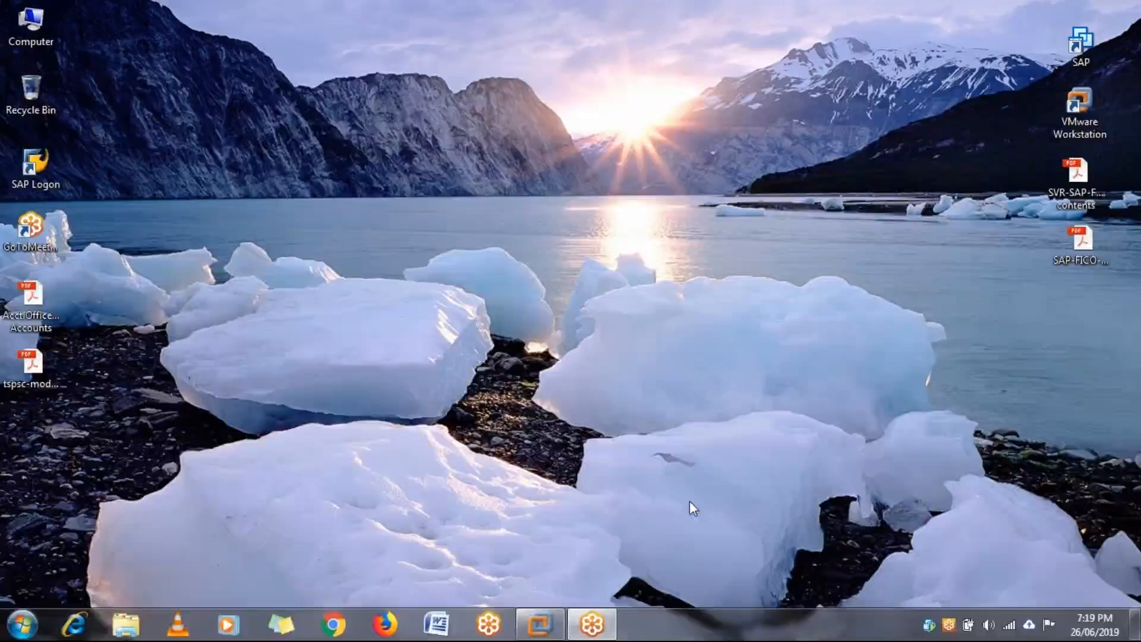
pyautogui.click(538, 631)
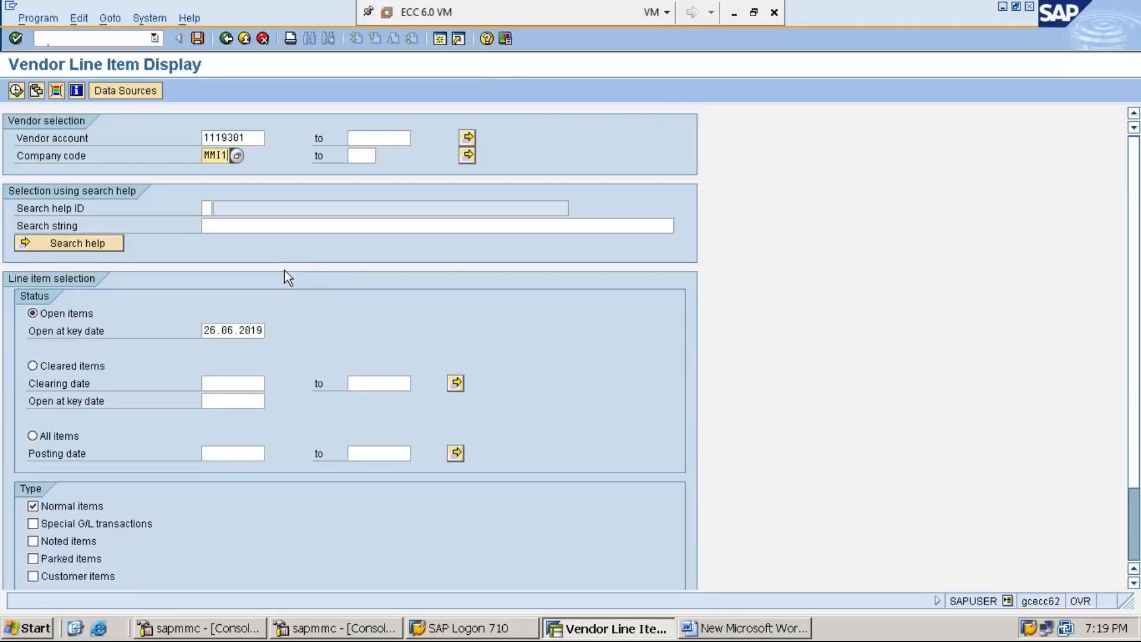
pyautogui.click(57, 438)
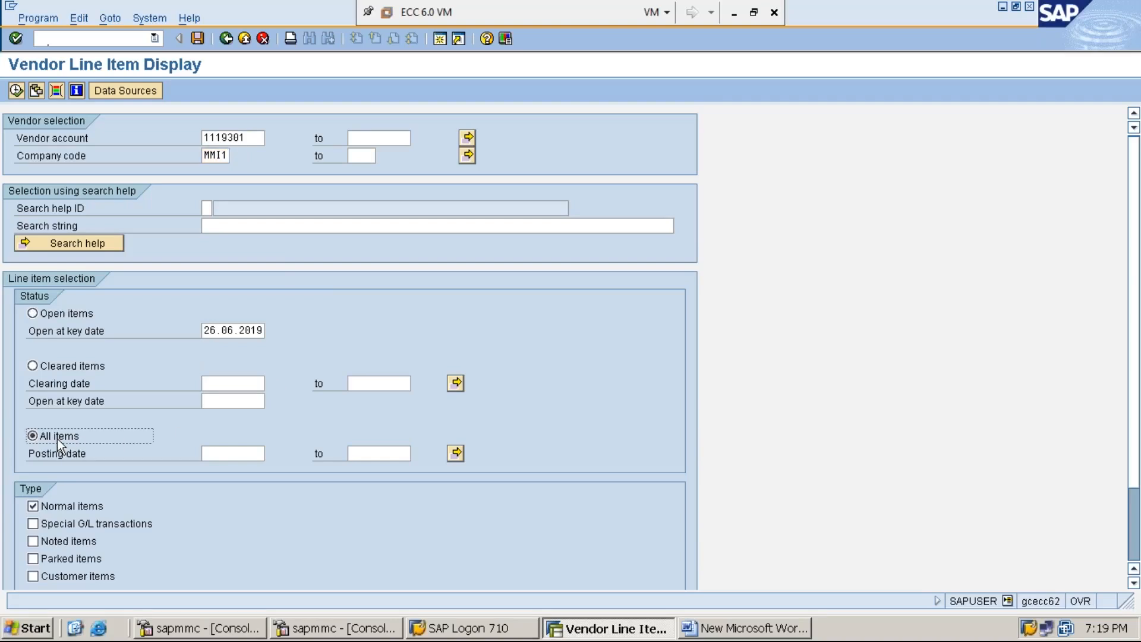
pyautogui.click(733, 13)
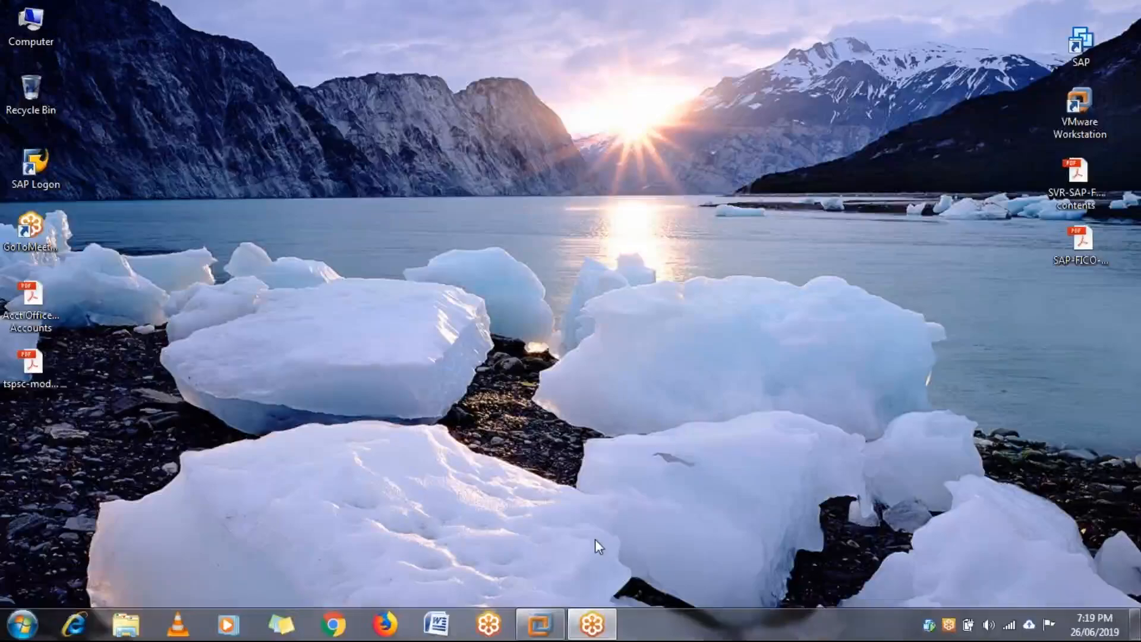
pyautogui.click(539, 624)
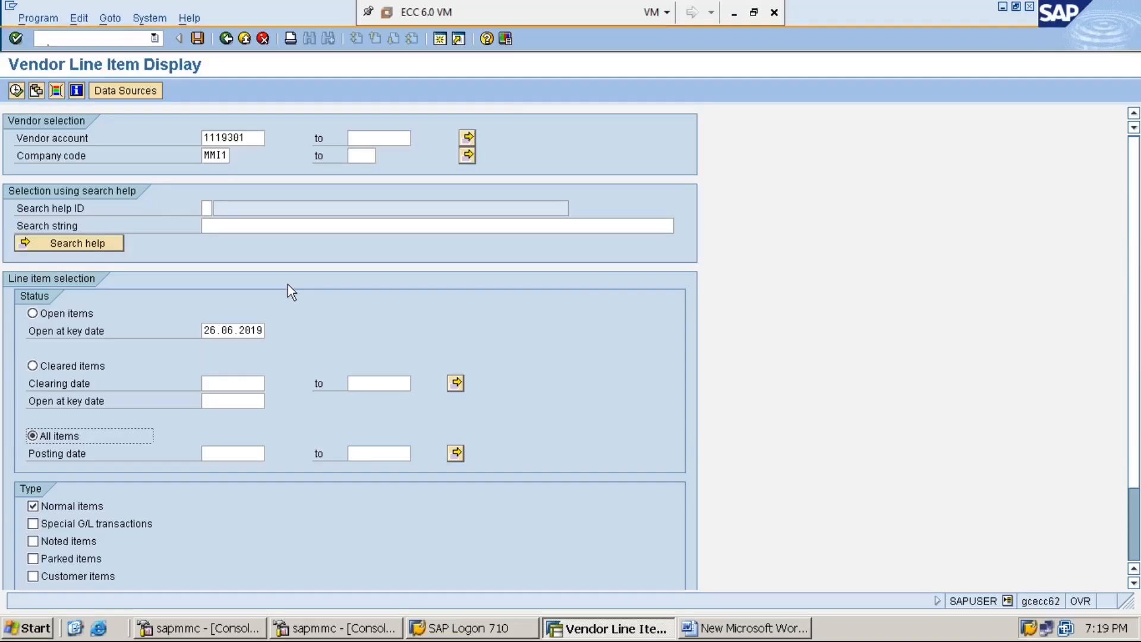
# Run the list of vendor 1119301's three line items, then return to the selection criteria.
pyautogui.click(16, 91)
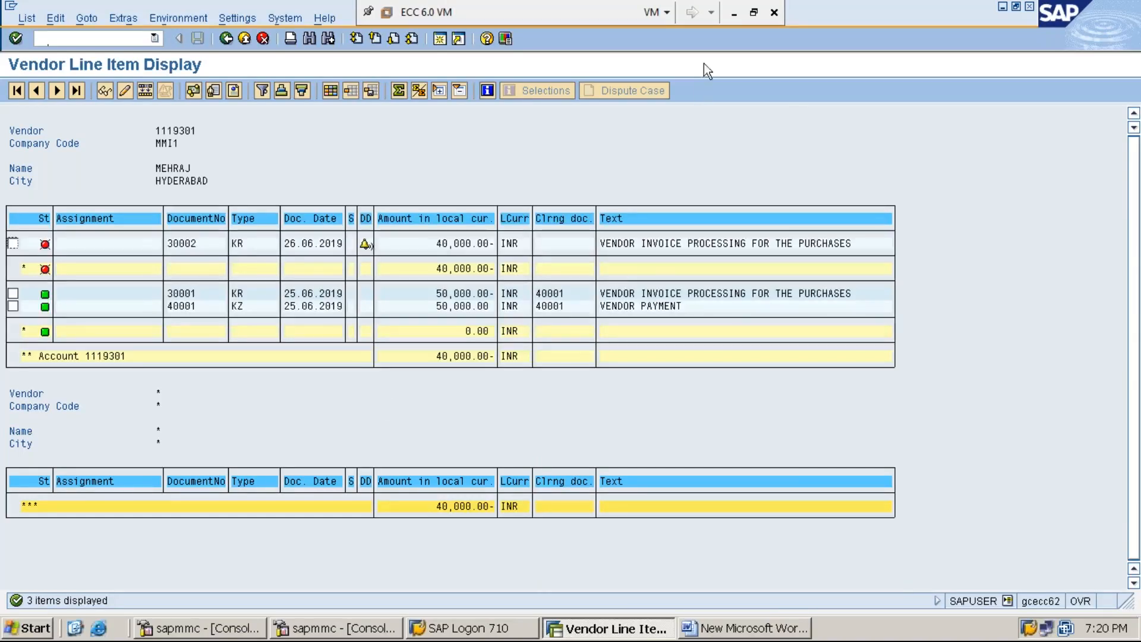
pyautogui.click(735, 13)
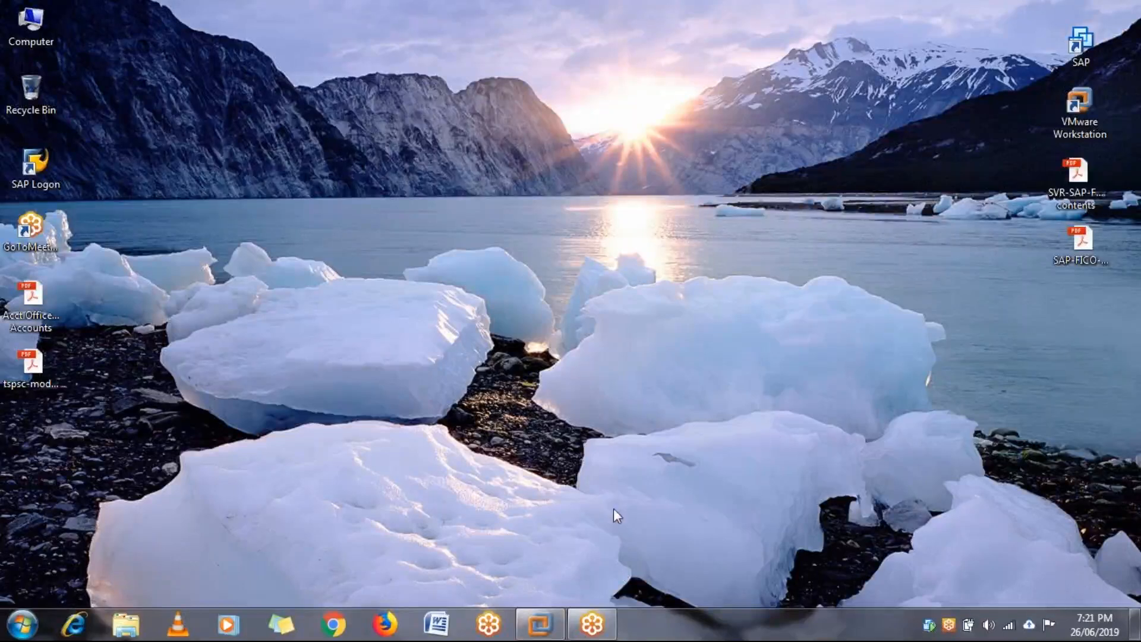
pyautogui.click(539, 624)
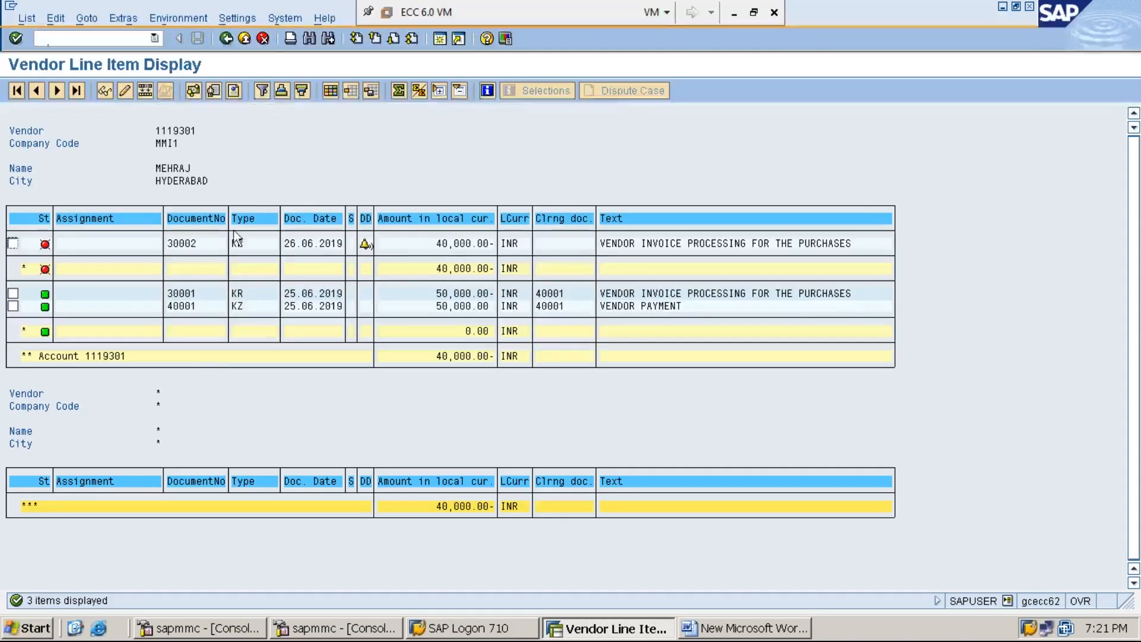
pyautogui.click(226, 39)
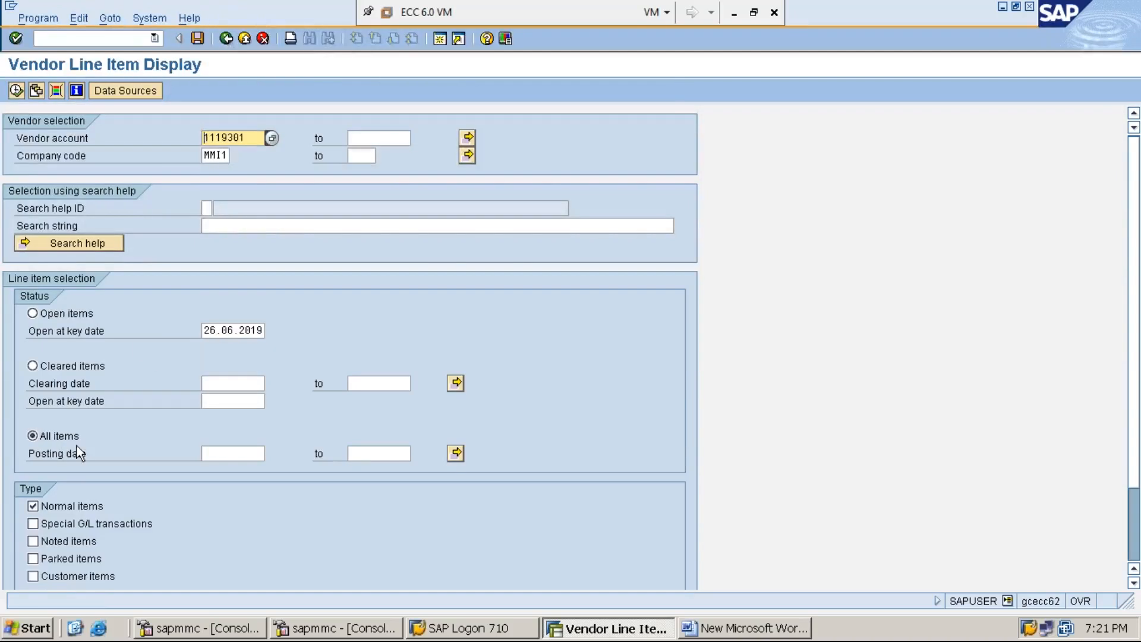
# Restrict the list to open items, showing only invoice 30002 for 40,000 INR.
pyautogui.click(16, 90)
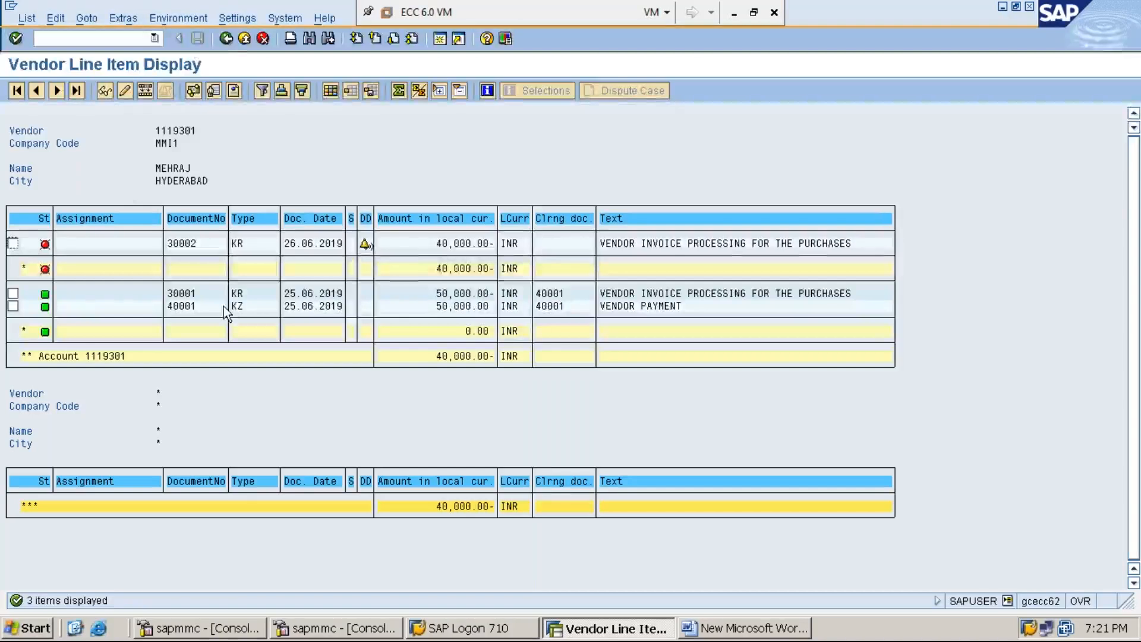
pyautogui.click(225, 39)
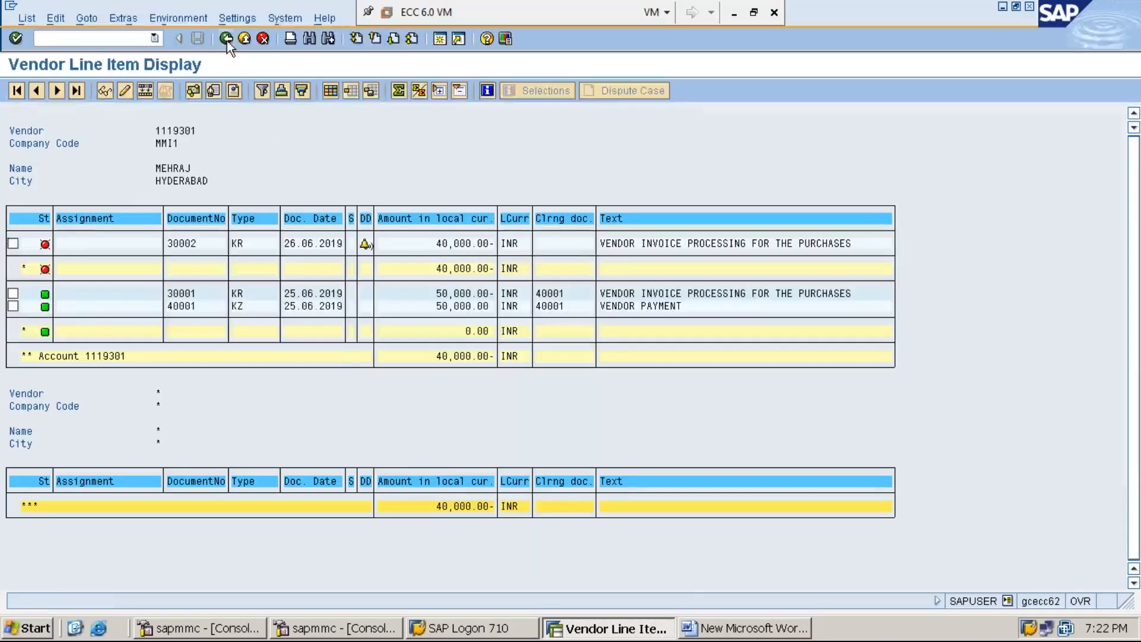
pyautogui.click(32, 313)
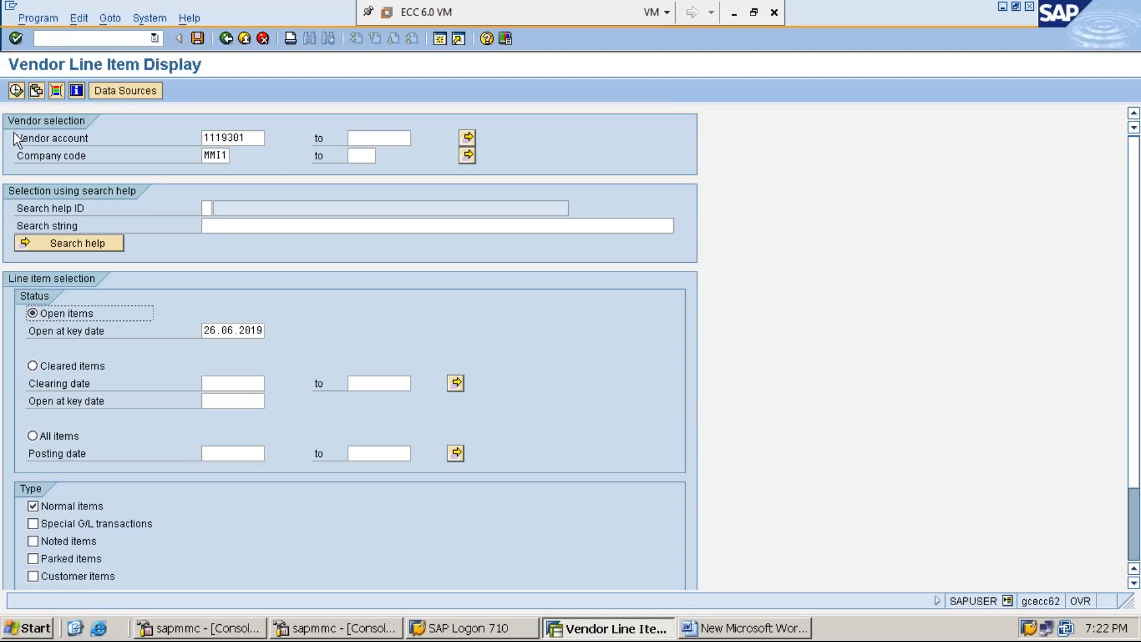
pyautogui.click(16, 90)
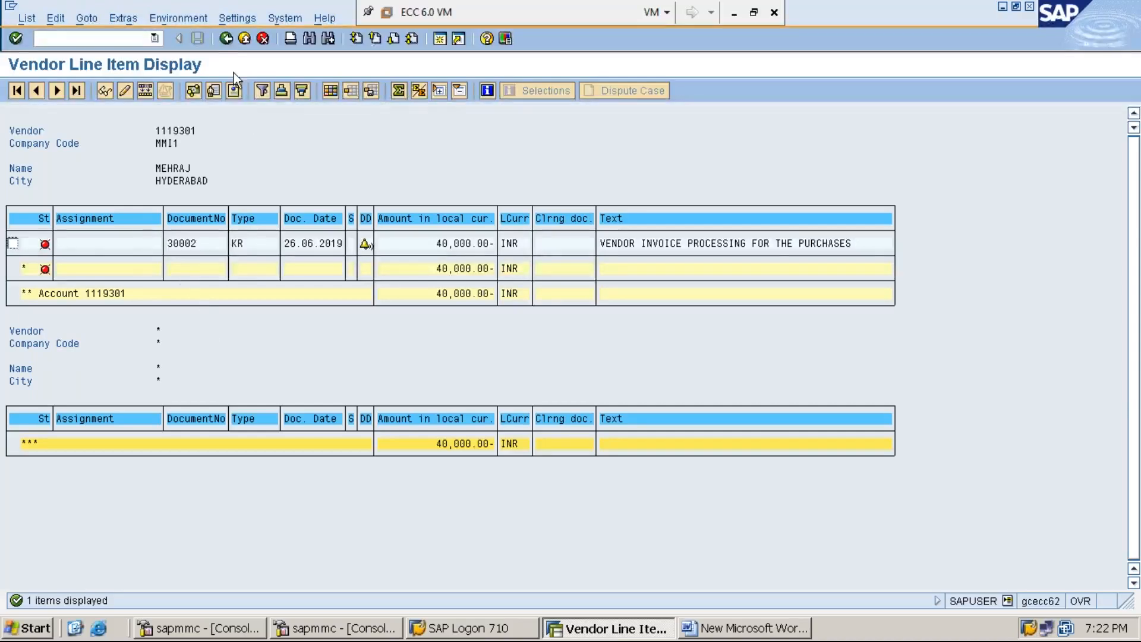
# List only vendor 1119301's cleared items, documents 30001 and 40001.
pyautogui.click(226, 39)
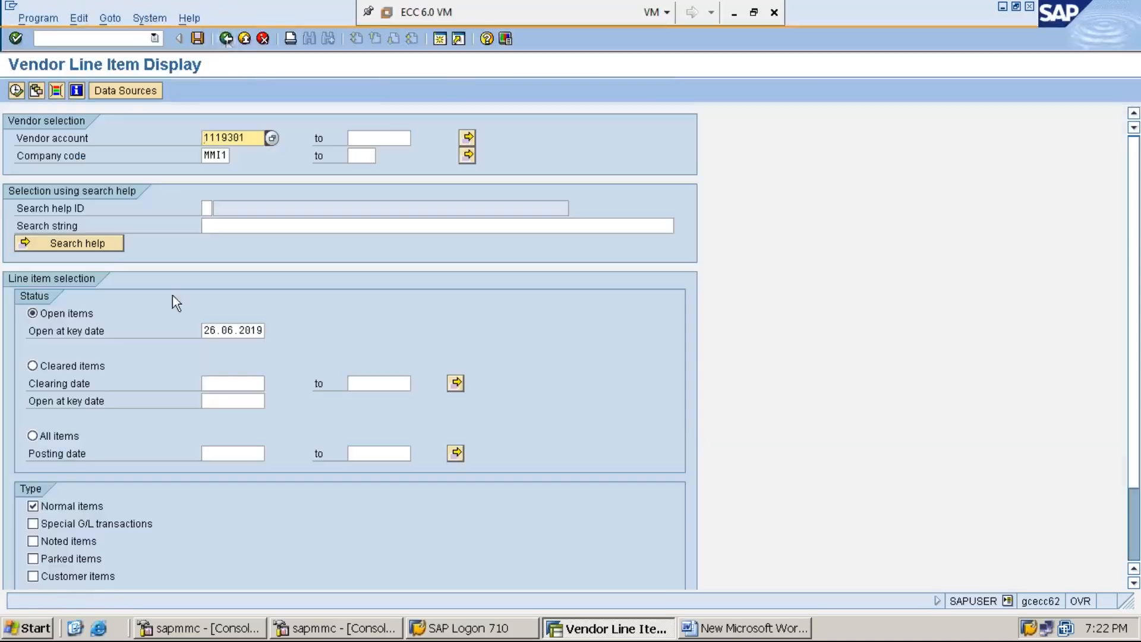
pyautogui.click(51, 368)
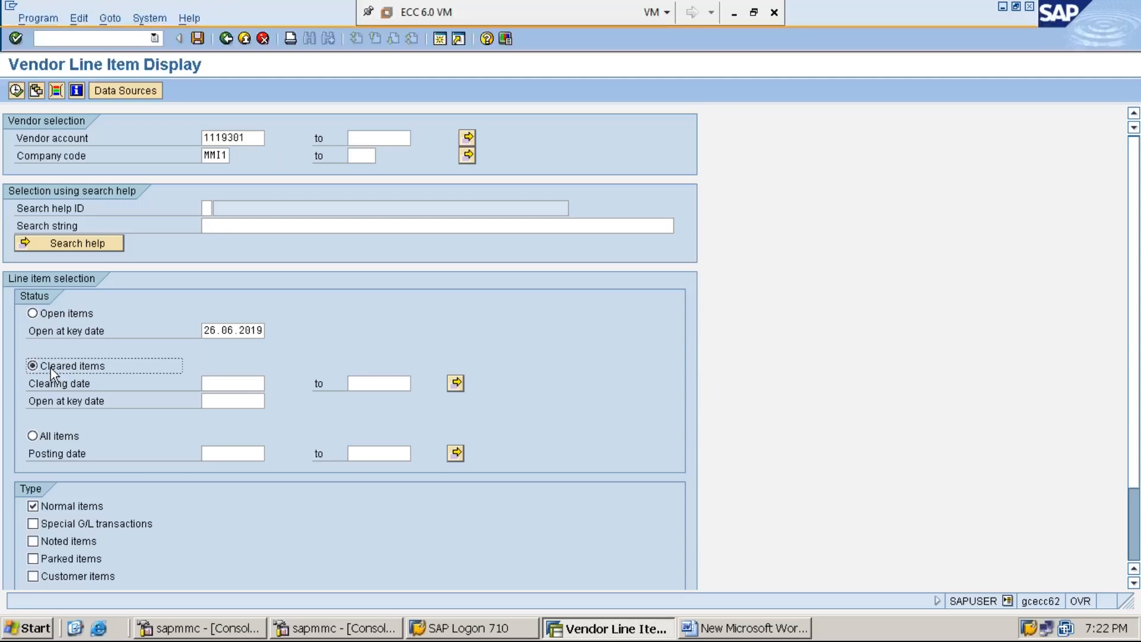
pyautogui.click(16, 90)
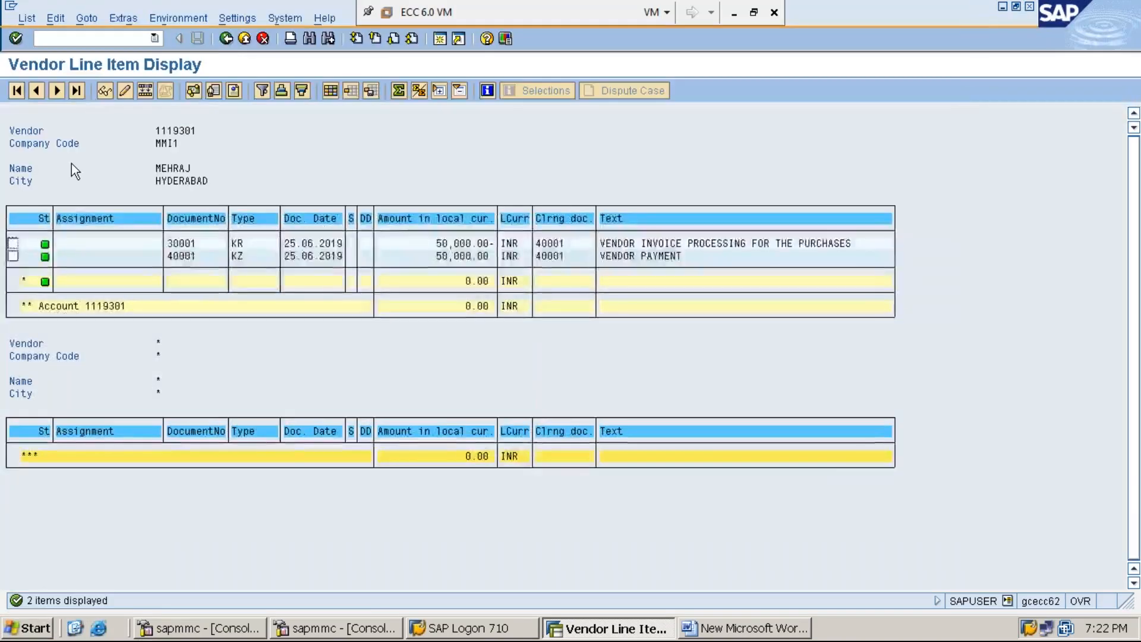
# Switch back to All items and relist the three line items.
pyautogui.click(226, 38)
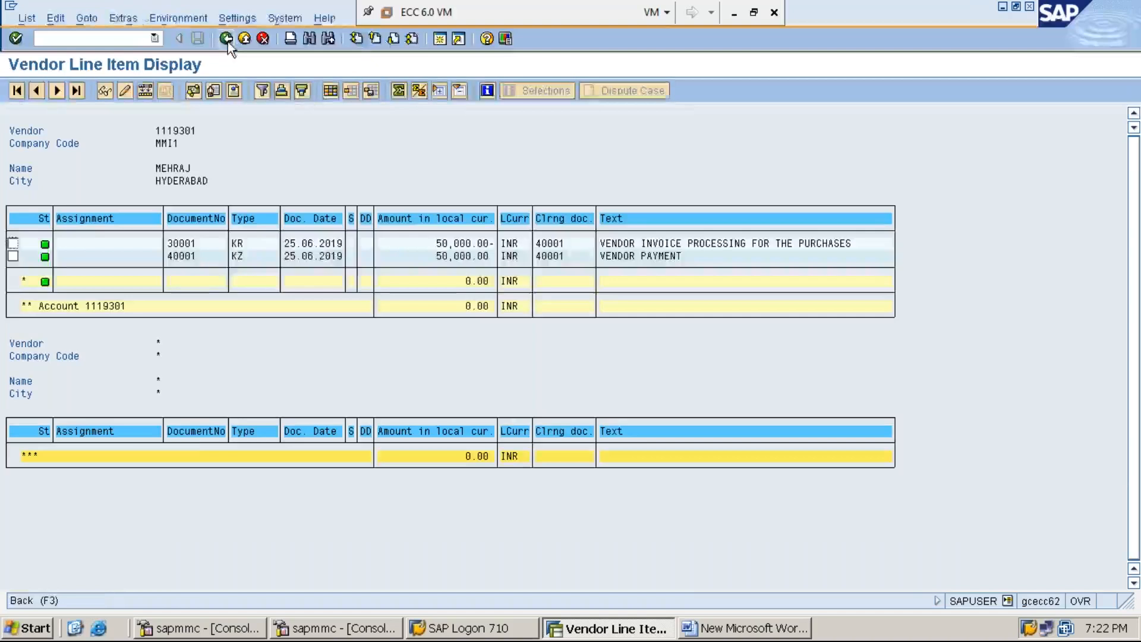
pyautogui.click(56, 438)
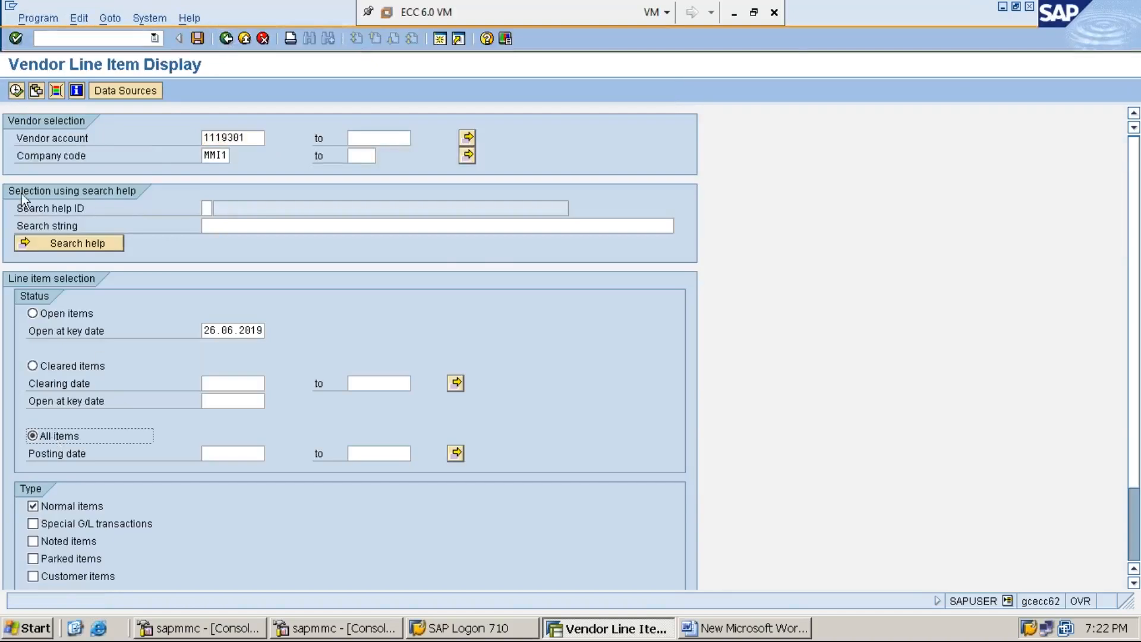
pyautogui.click(17, 90)
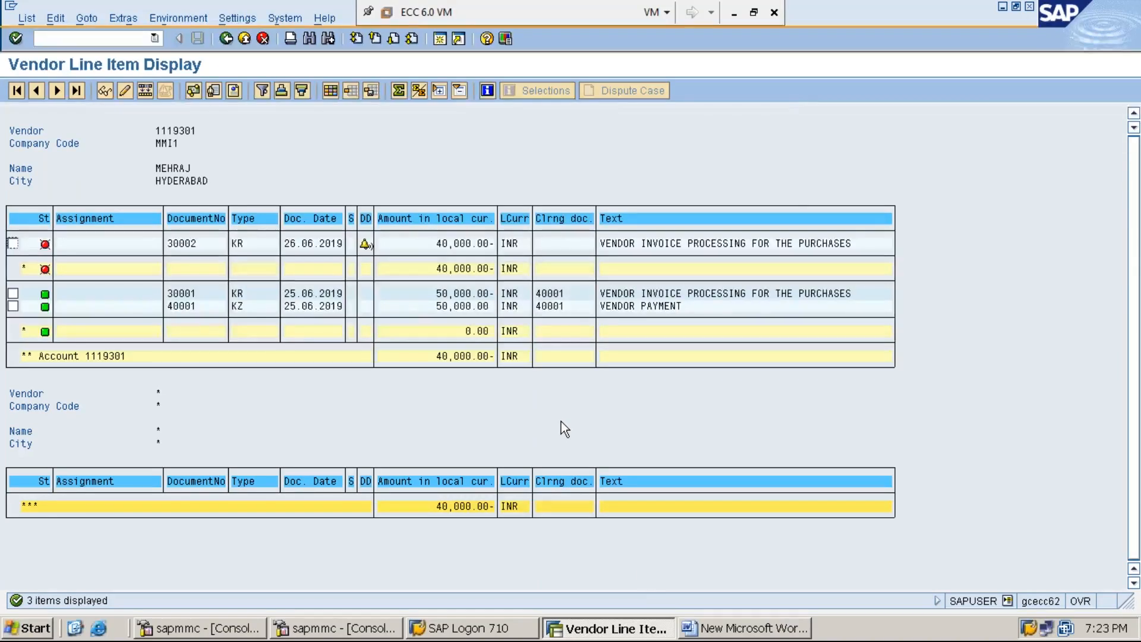
pyautogui.click(775, 628)
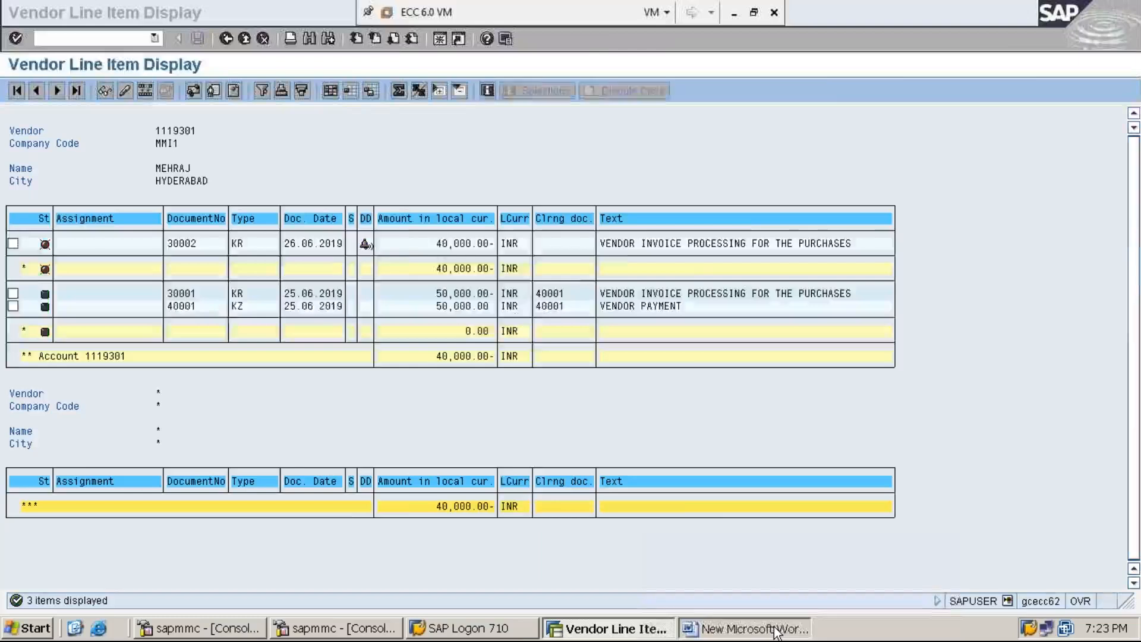
# Add 'STEP:3: PROCESS VENDOR PAYMENT OF RS.4,000/- (WHICH IS A PARTIAL PAYMENT) USING F-53' to the notes.
pyautogui.click(608, 539)
pyautogui.press('Return')
pyautogui.write('STEP')
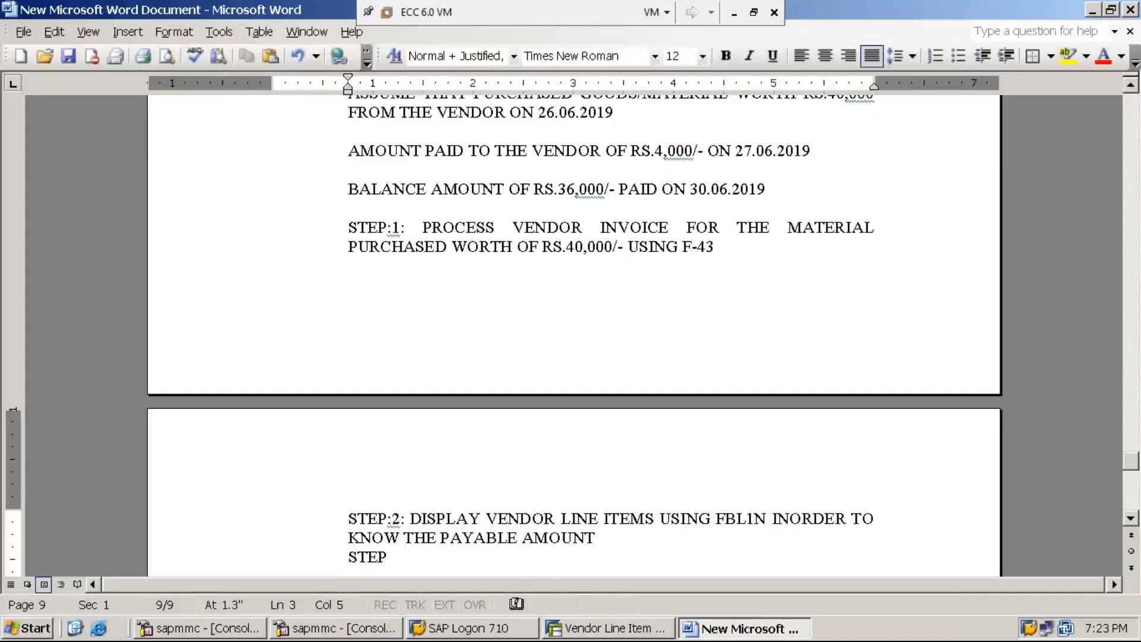
pyautogui.write(':3: ')
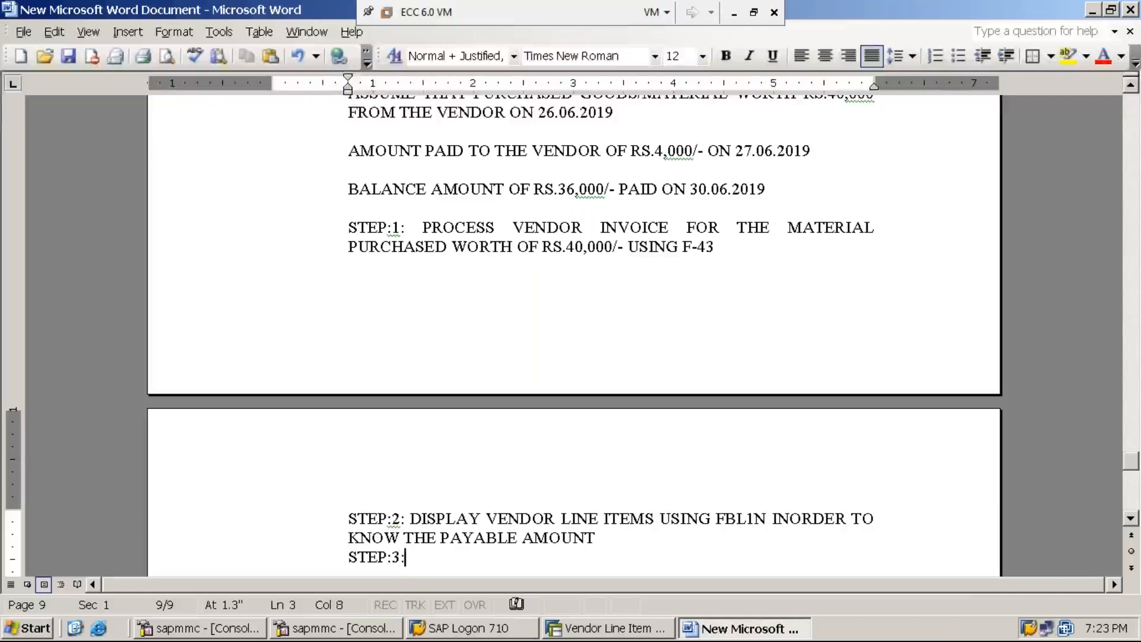
pyautogui.write('P')
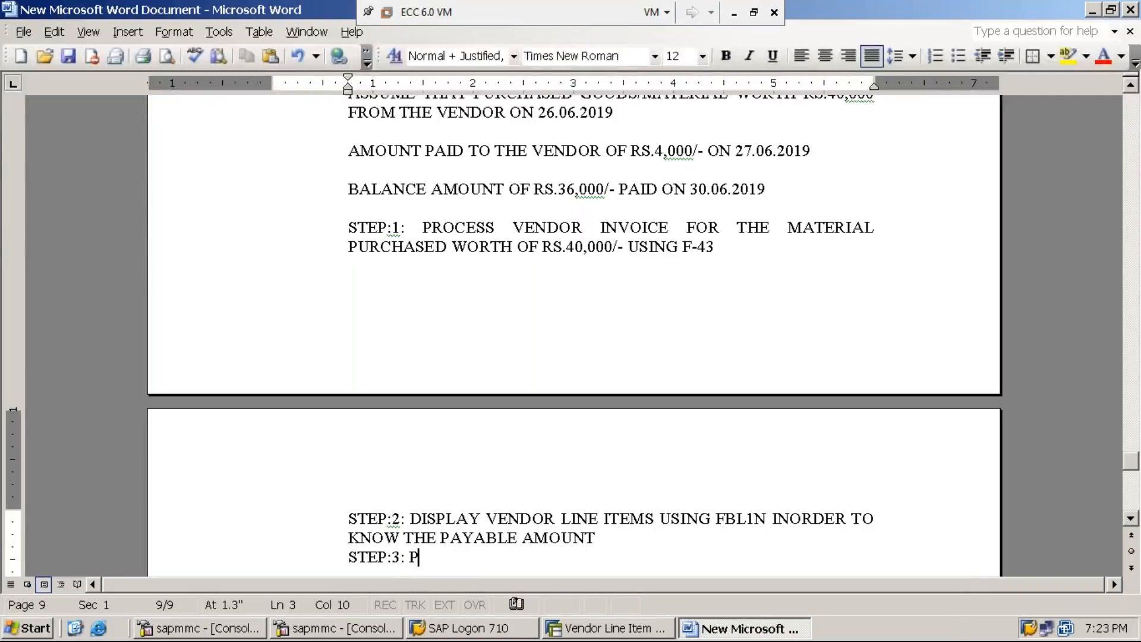
pyautogui.write('ROCESS V')
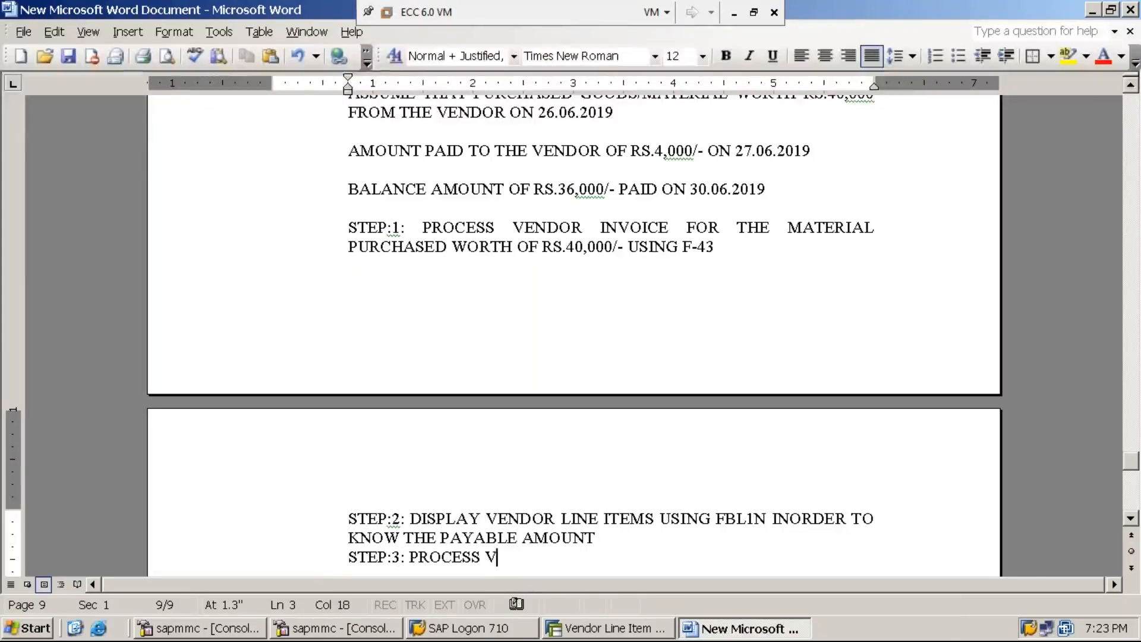
pyautogui.write('ENDOR PA')
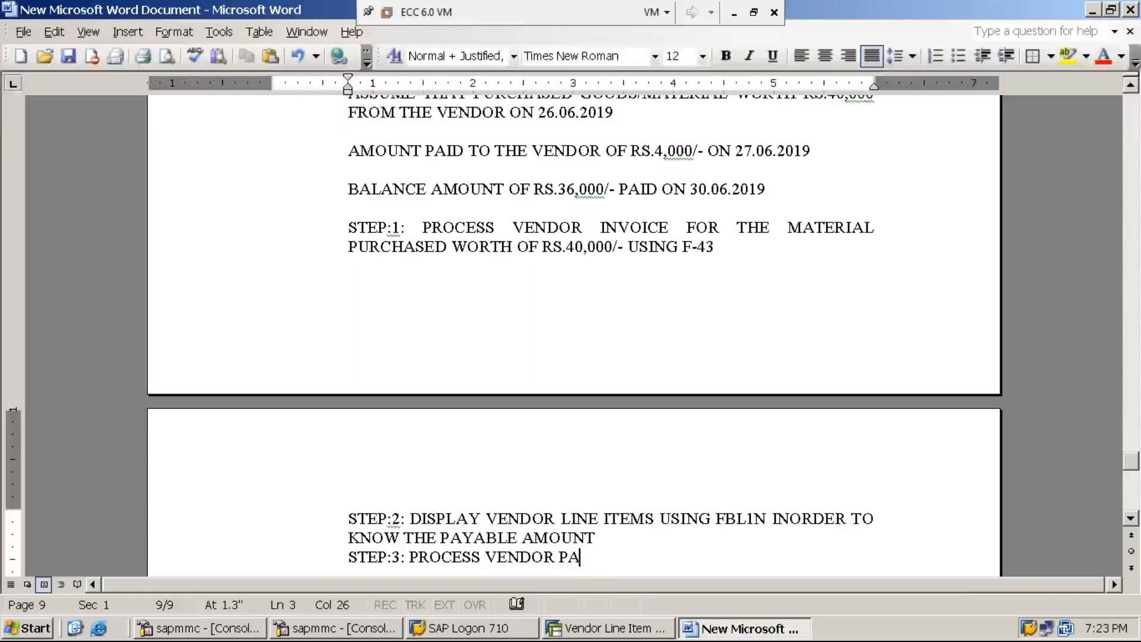
pyautogui.write('YMENT OF RS')
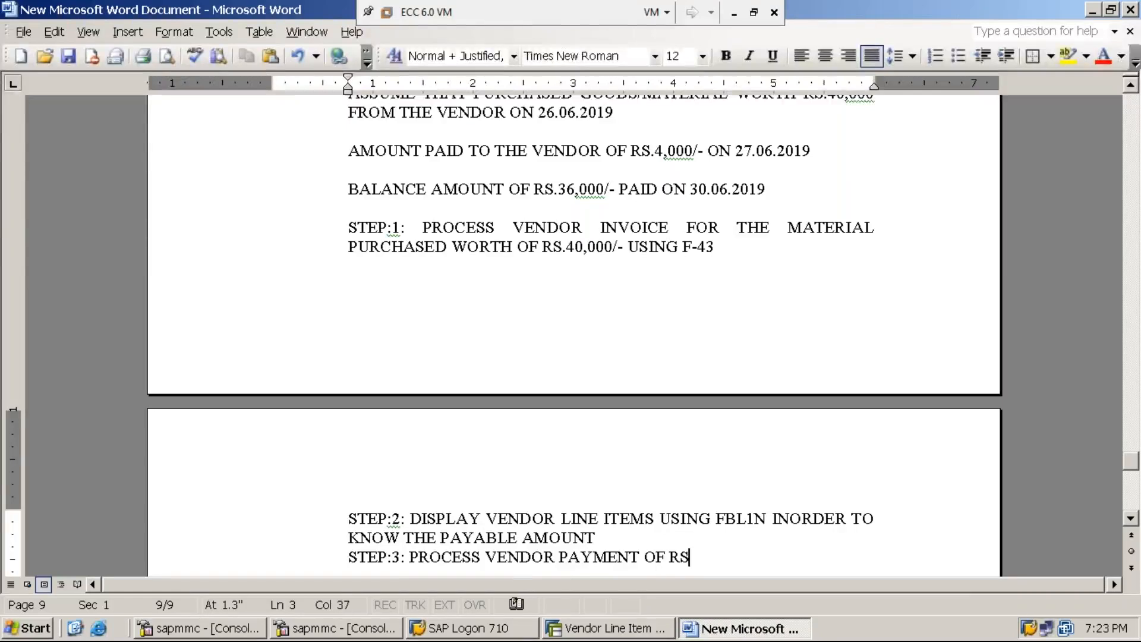
pyautogui.write('.4,')
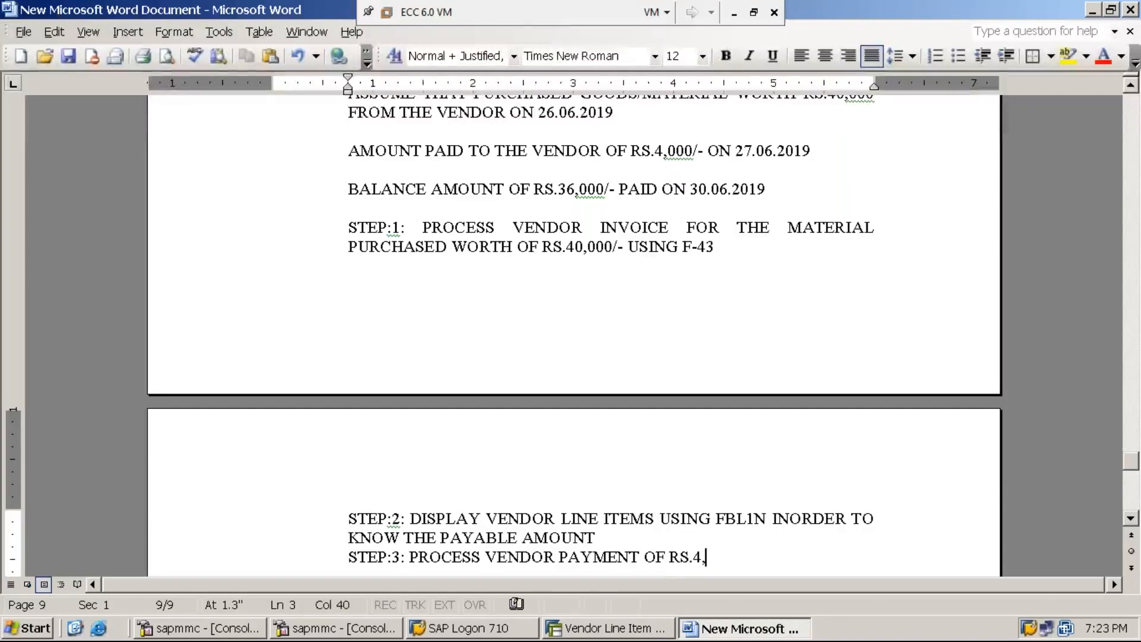
pyautogui.write('000/- ')
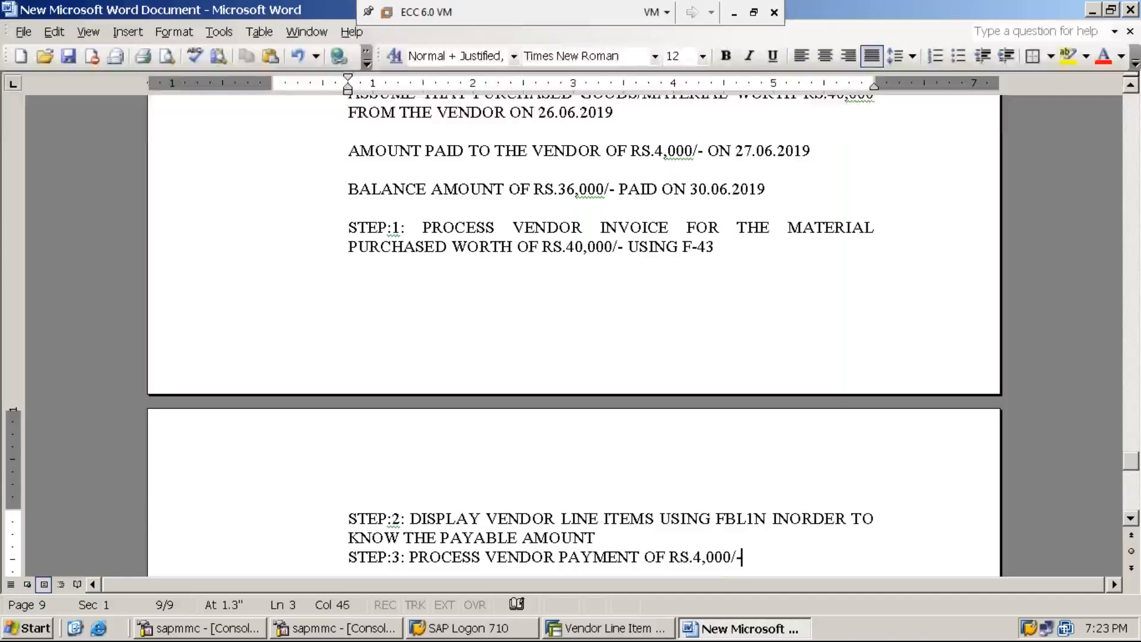
pyautogui.write('(WHI')
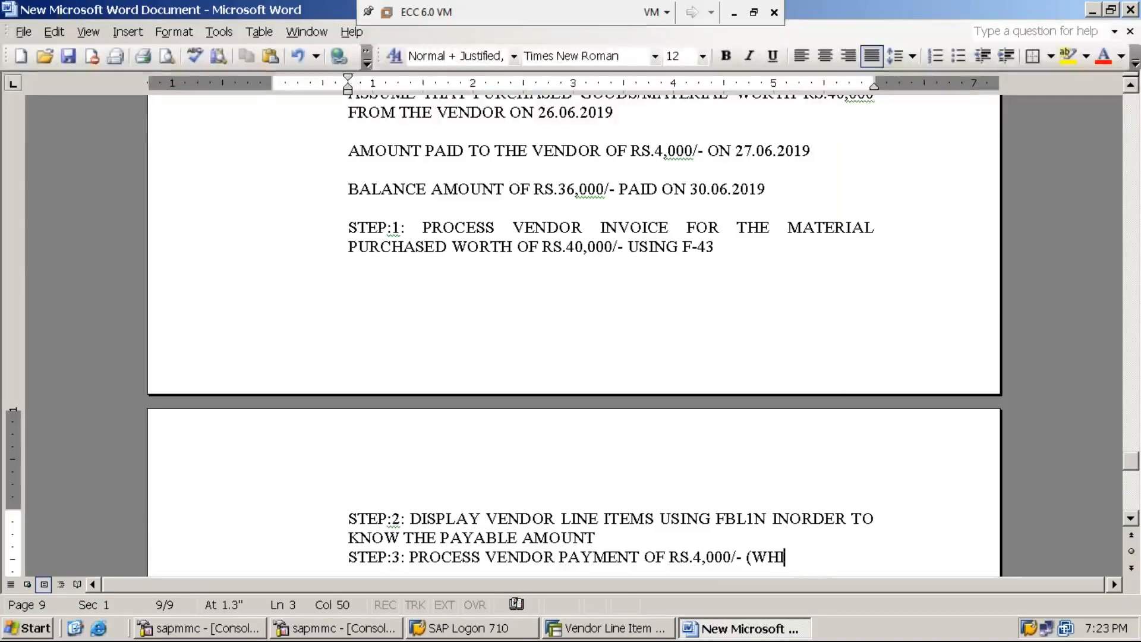
pyautogui.write('CH IS A P')
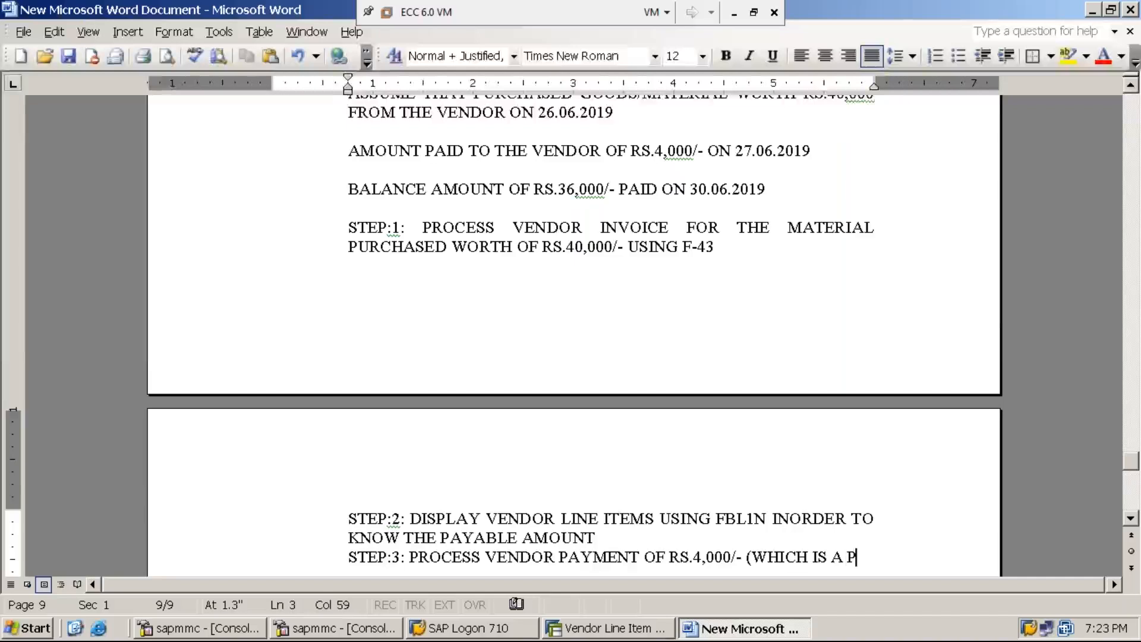
pyautogui.write('ARTIAL ')
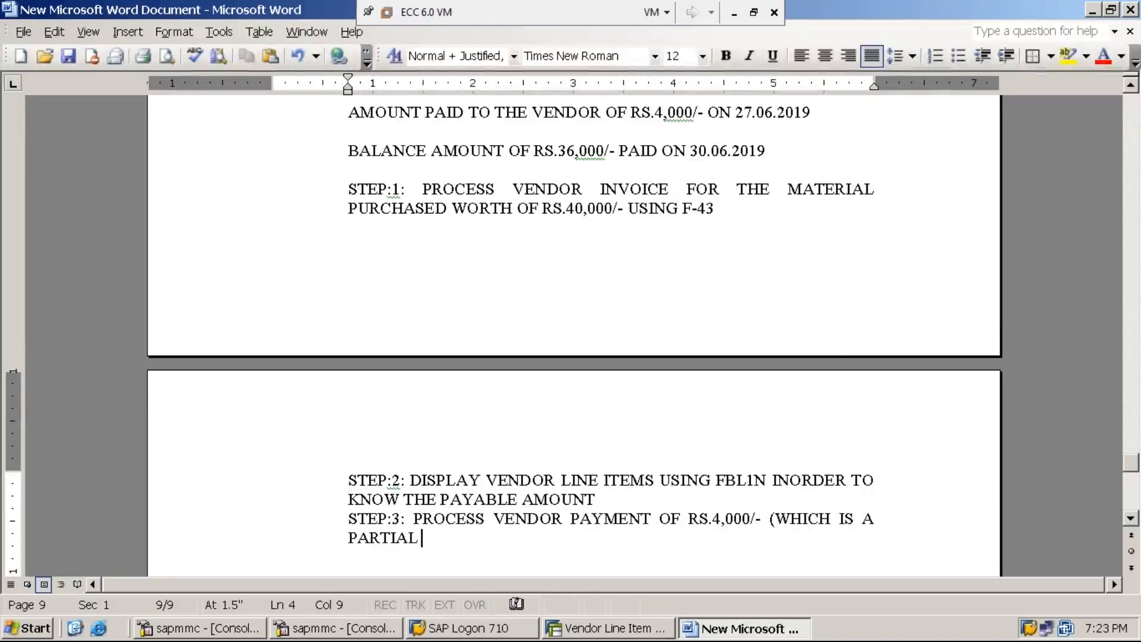
pyautogui.write('PAY')
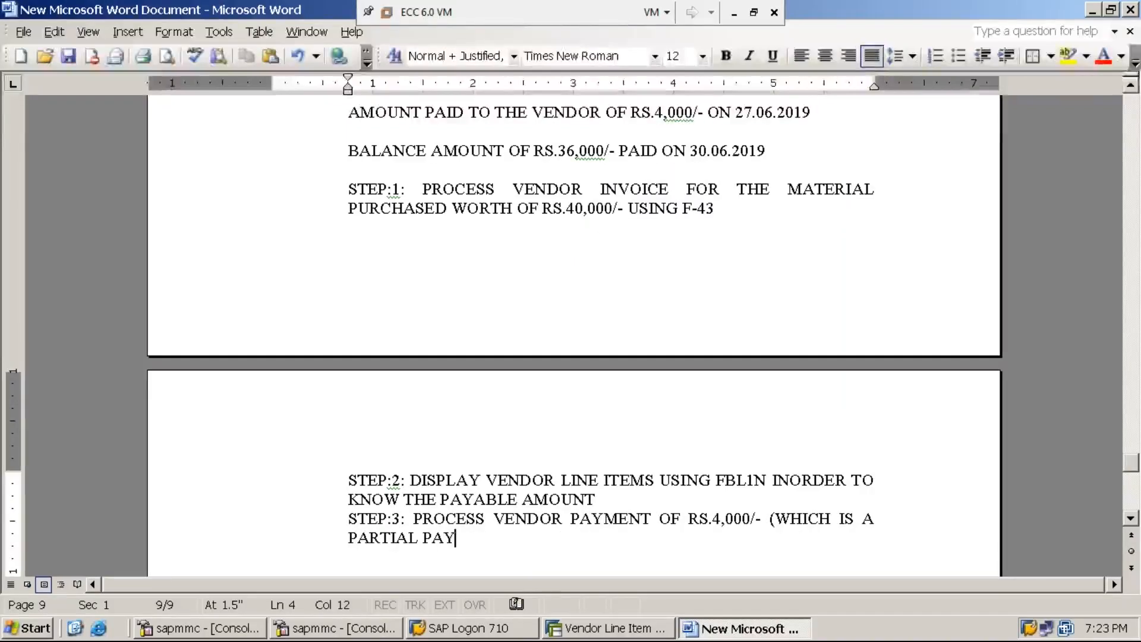
pyautogui.write('MENT)')
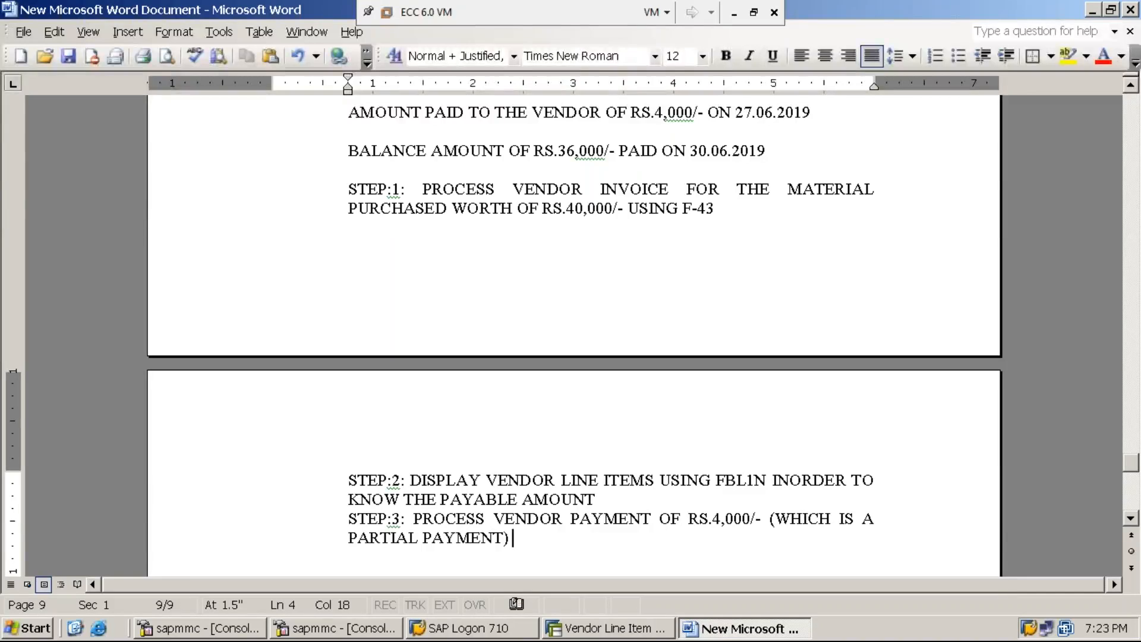
pyautogui.write('USING F-')
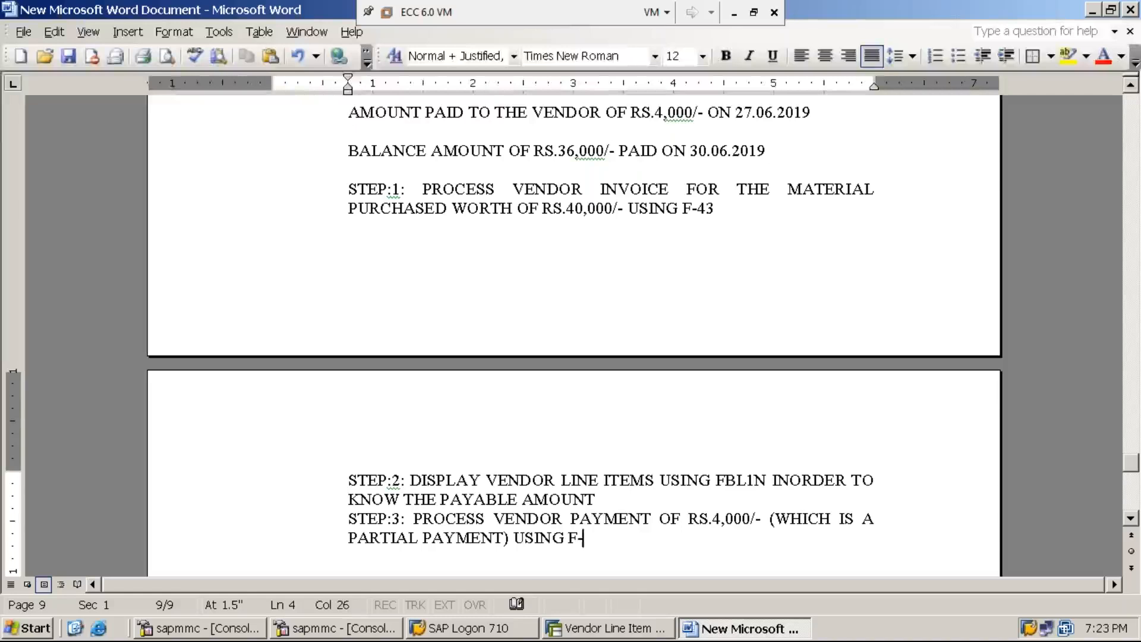
pyautogui.write('53')
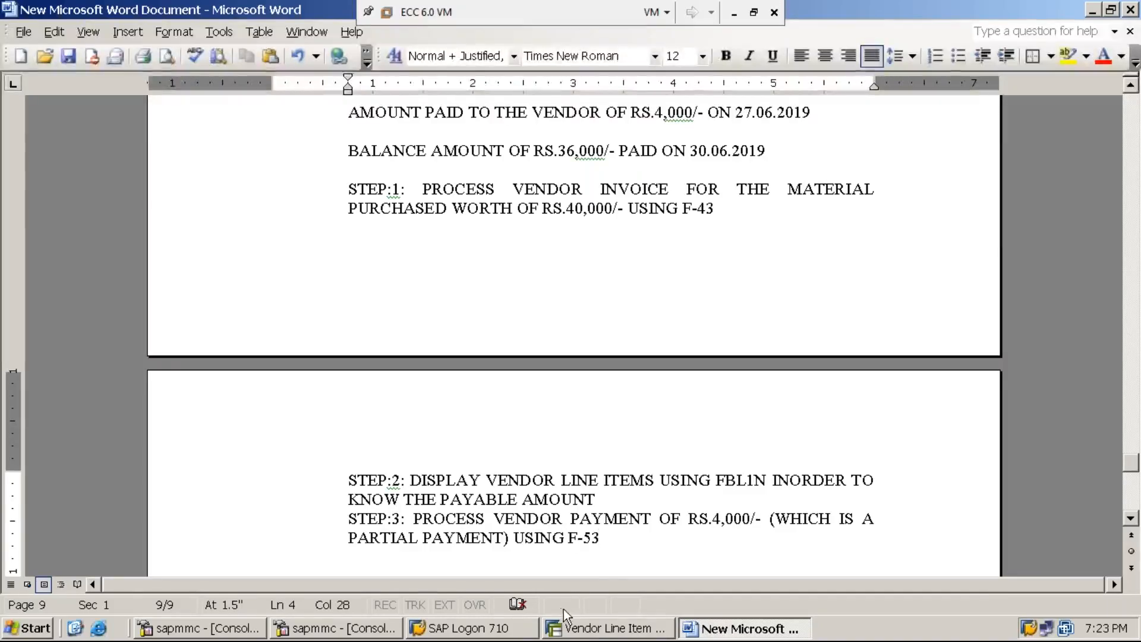
pyautogui.click(605, 632)
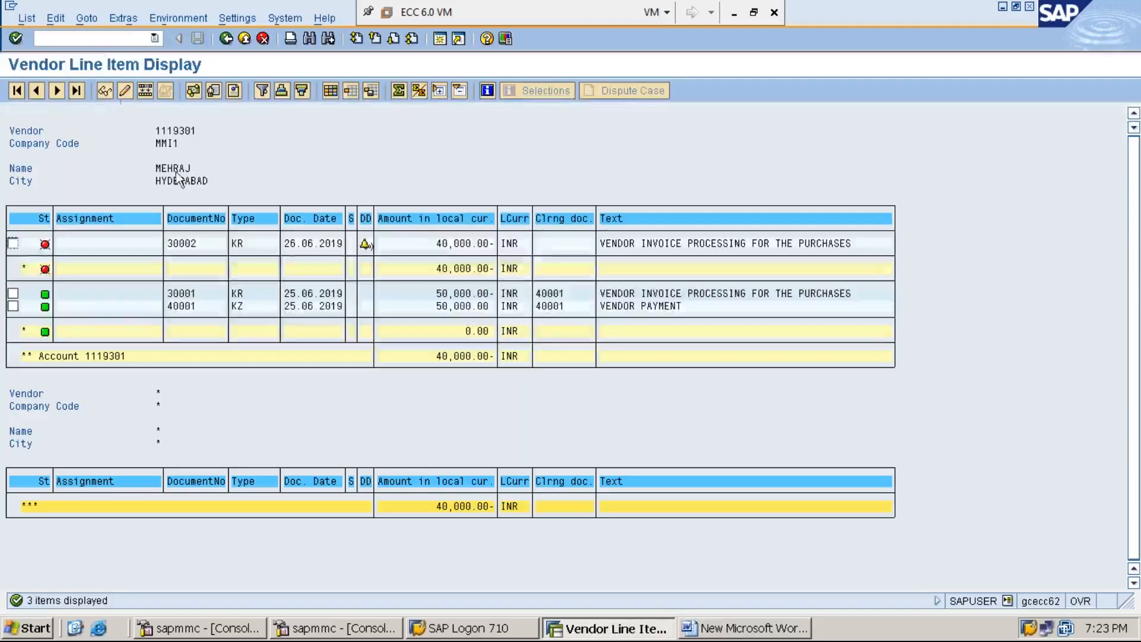
# Leave the line item display and start transaction F-53.
pyautogui.click(124, 39)
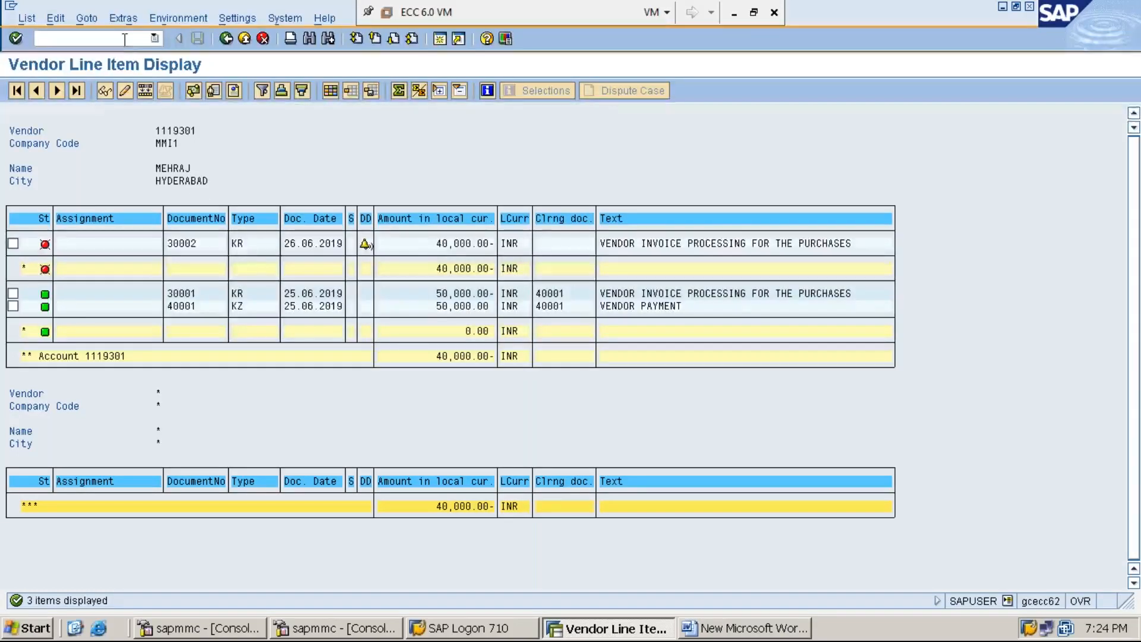
pyautogui.write('/N')
pyautogui.press('Return')
pyautogui.write('F-53')
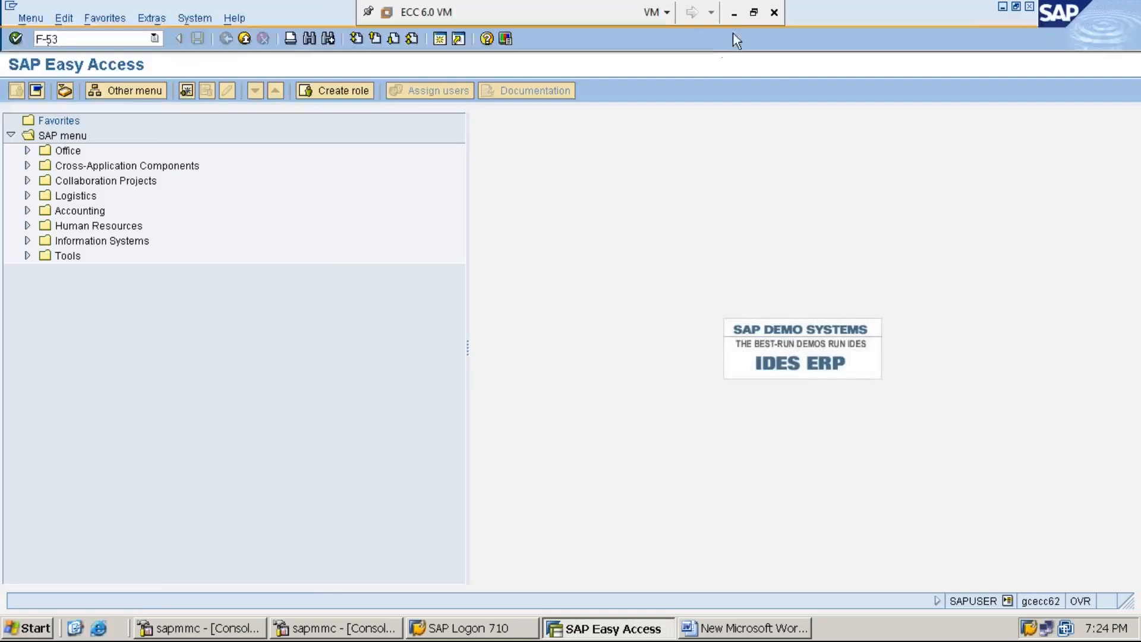
pyautogui.click(734, 13)
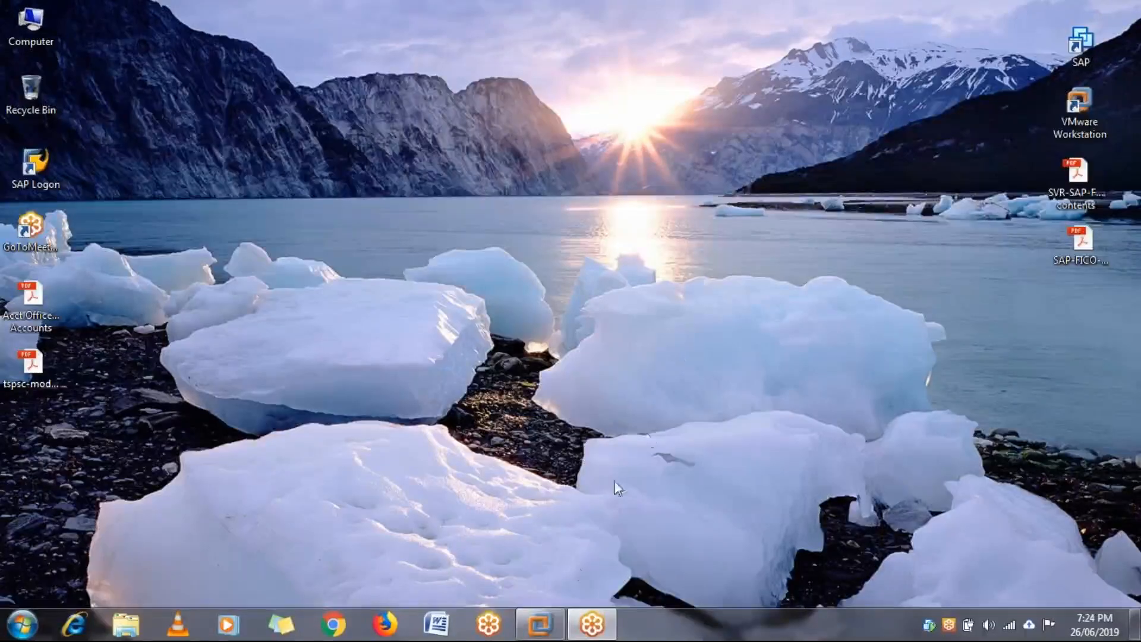
pyautogui.click(557, 632)
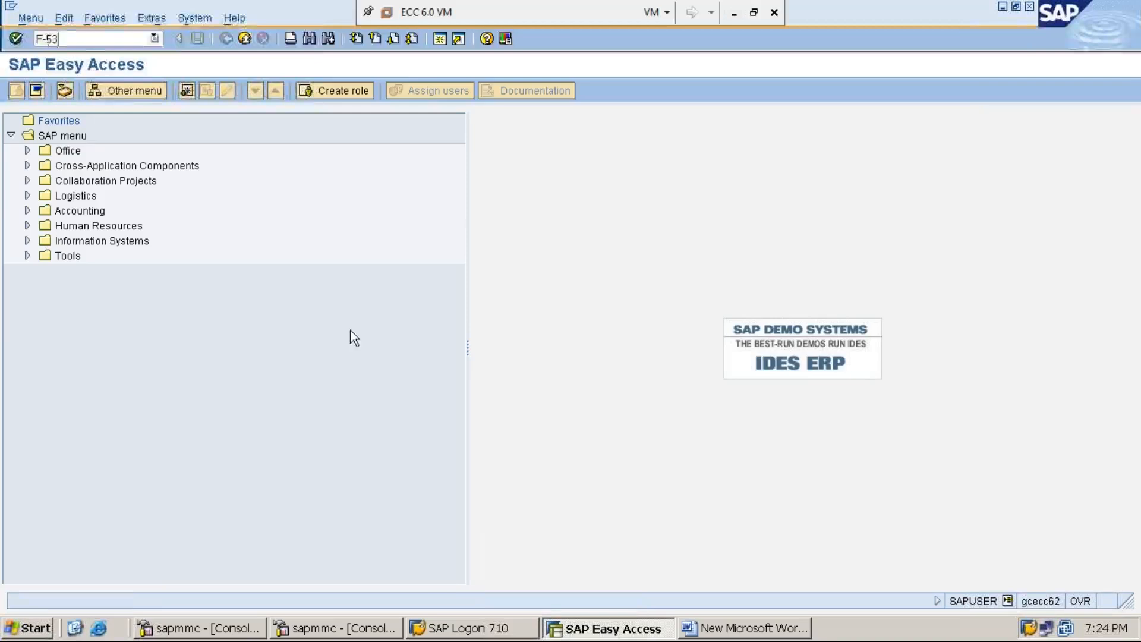
pyautogui.press('Return')
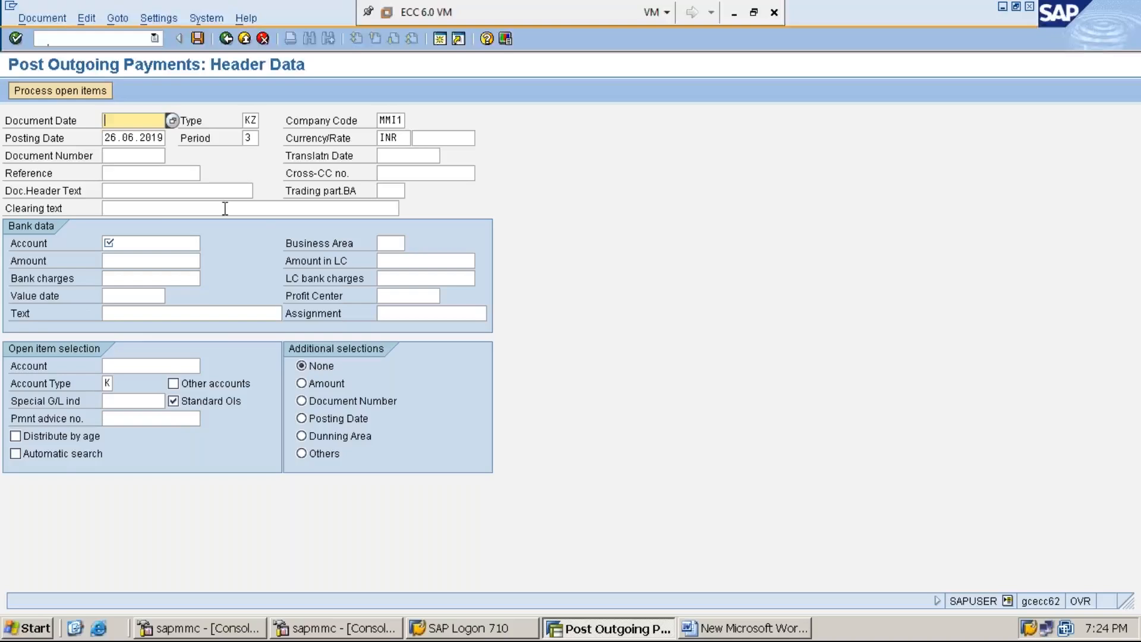
# Set document date 26.06.2019 and accept header values KZ, MMI1, period 3 and INR.
pyautogui.press('F4')
pyautogui.press('Return')
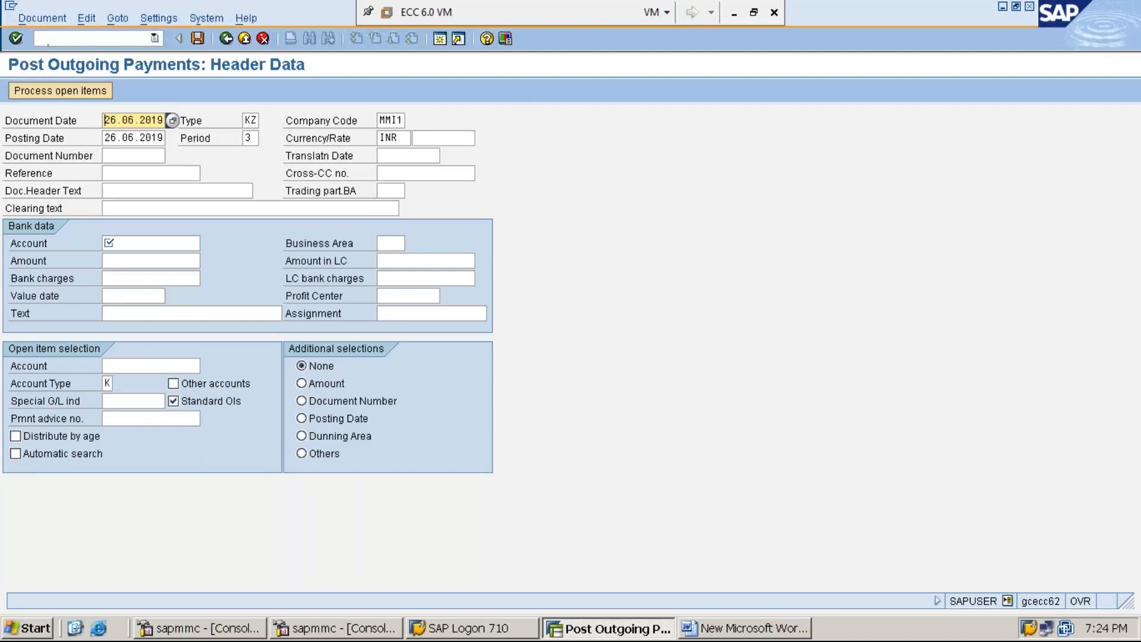
pyautogui.press('Tab')
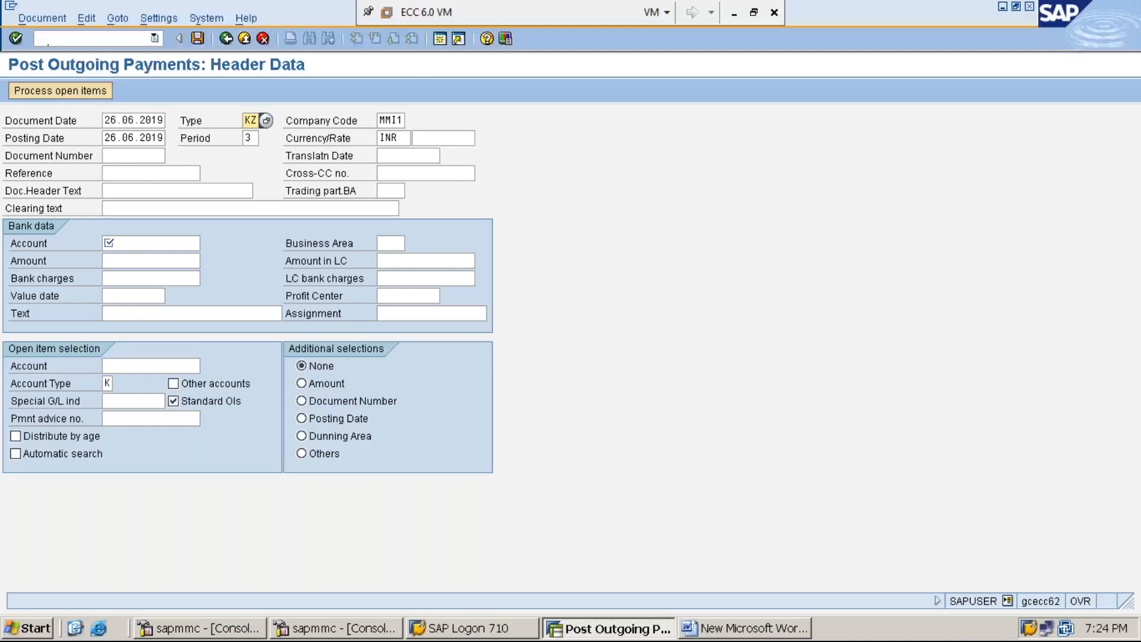
pyautogui.press('Tab')
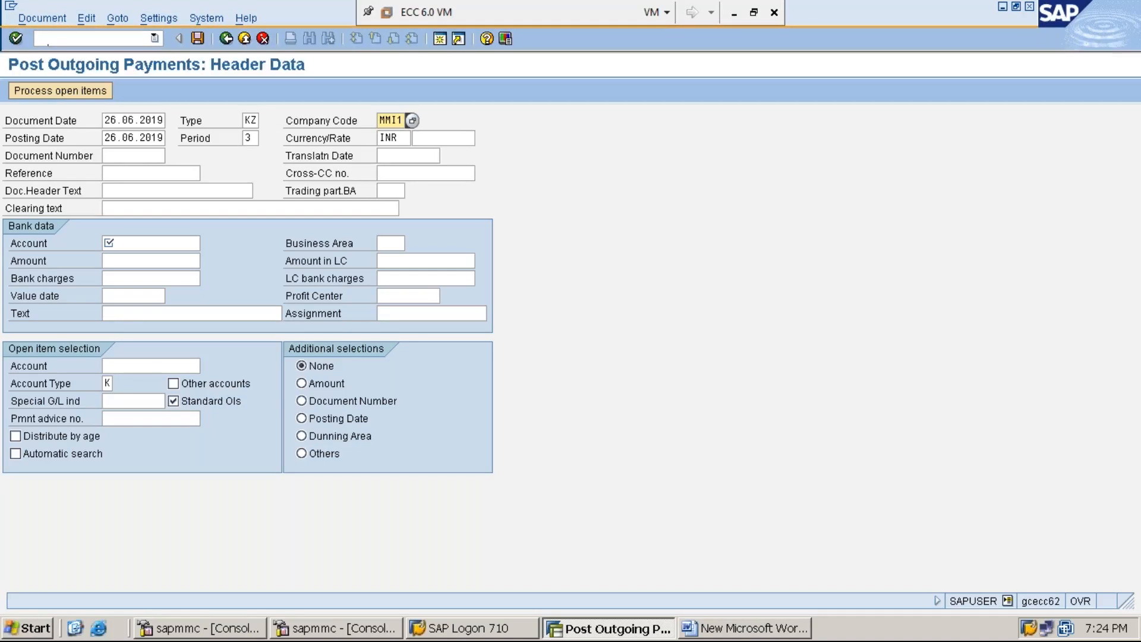
pyautogui.press('Tab')
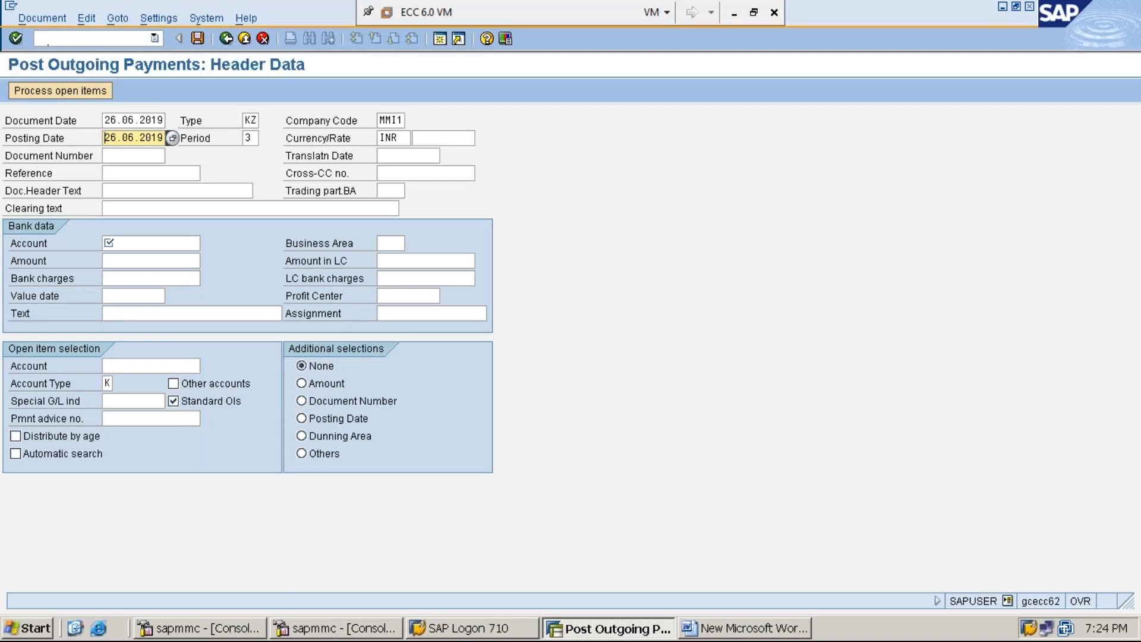
pyautogui.press('Tab')
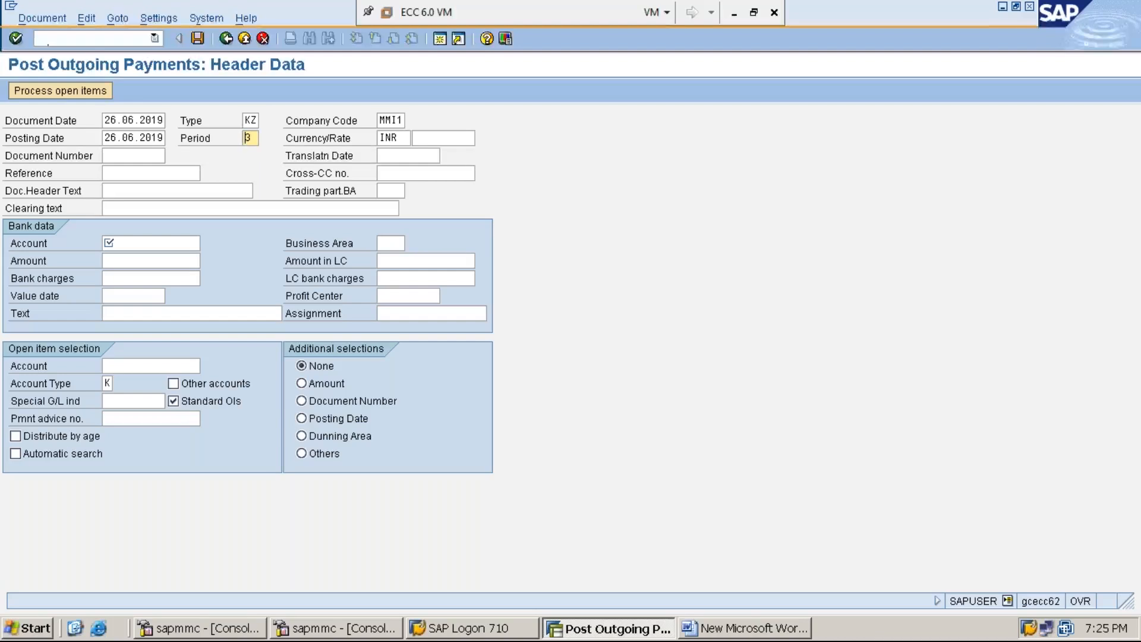
pyautogui.press('Tab')
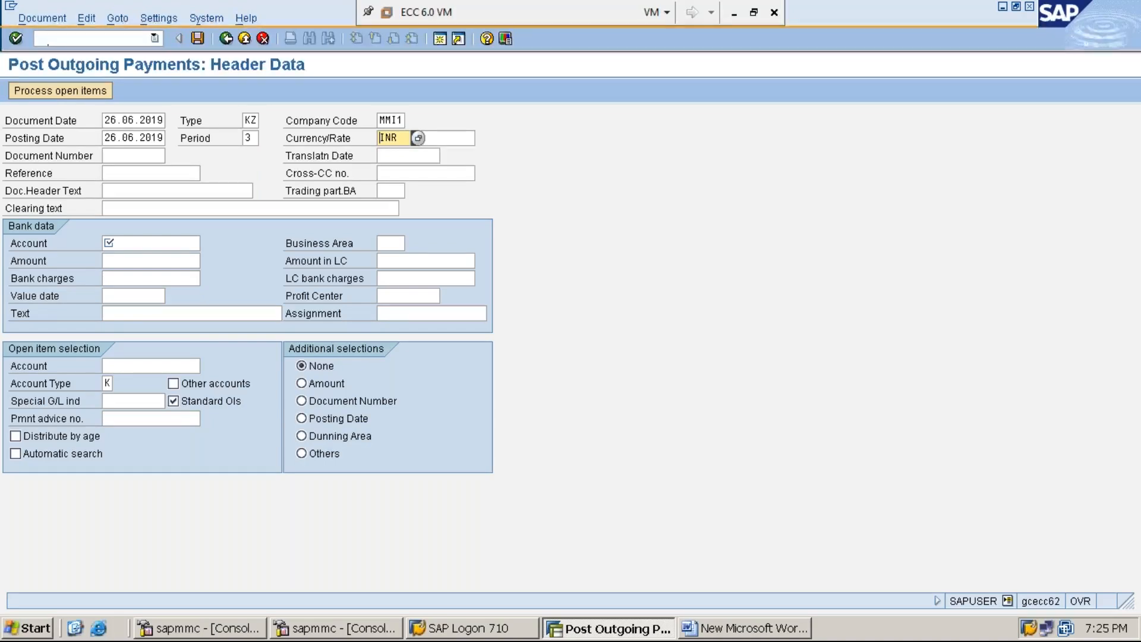
pyautogui.click(143, 208)
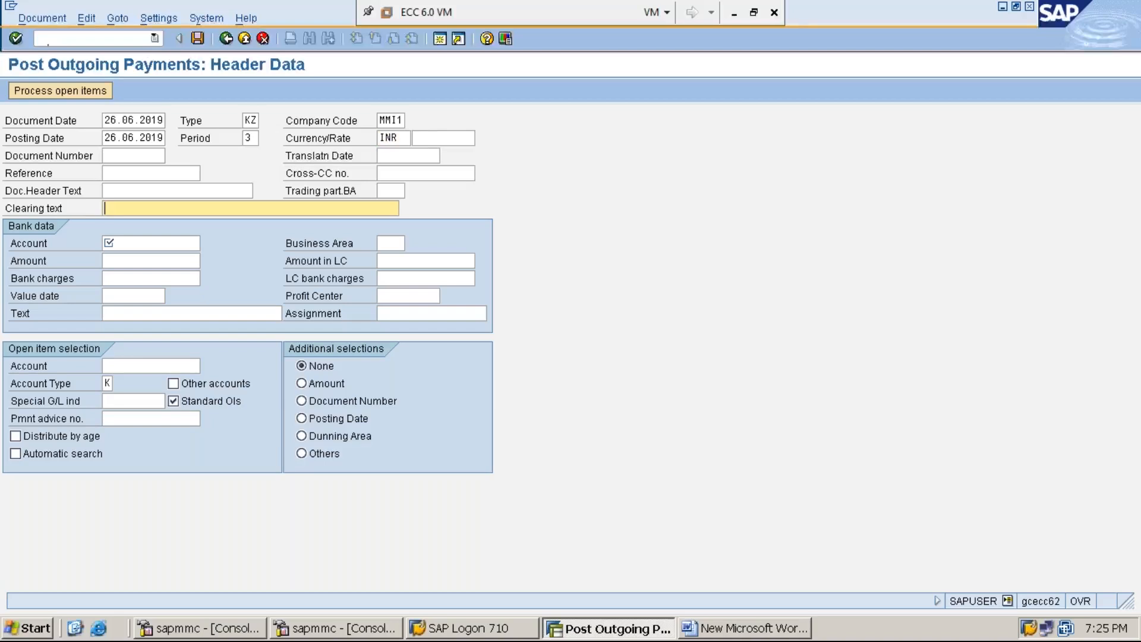
# Enter clearing text 'PARTIAL PAYMENT' and bank account 100001.
pyautogui.write('PARTIAL PAYMENT')
pyautogui.click(178, 244)
pyautogui.write('1')
pyautogui.press('Down')
pyautogui.press('Return')
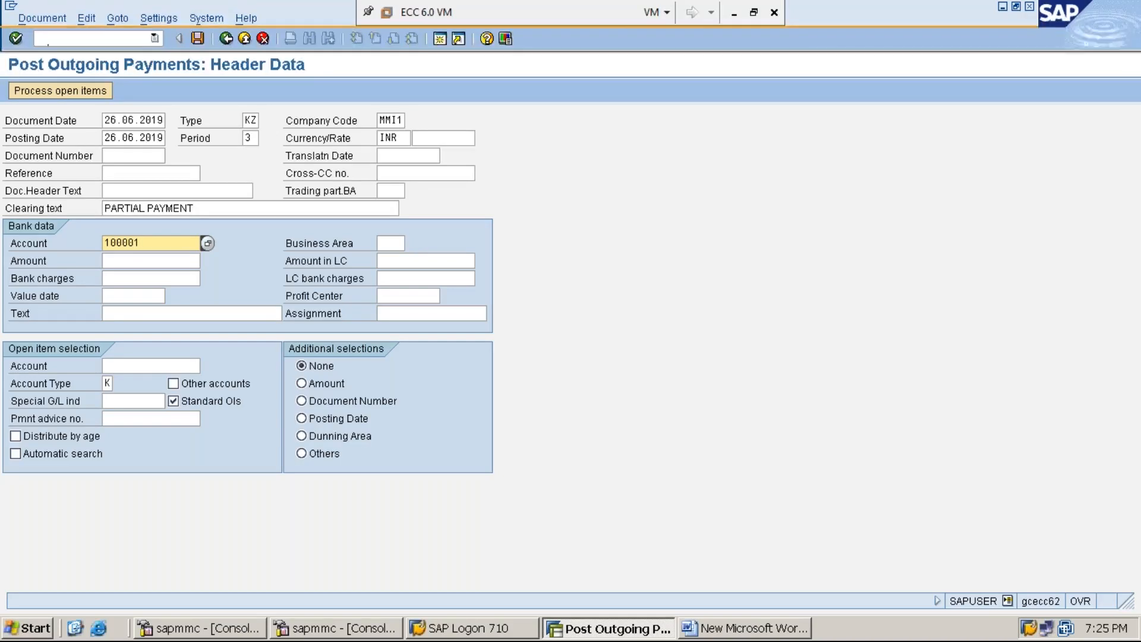
# Enter amount 4000, line text 'PARTIAL PAYMENT' and open-item vendor 1119301.
pyautogui.click(150, 261)
pyautogui.write('4000')
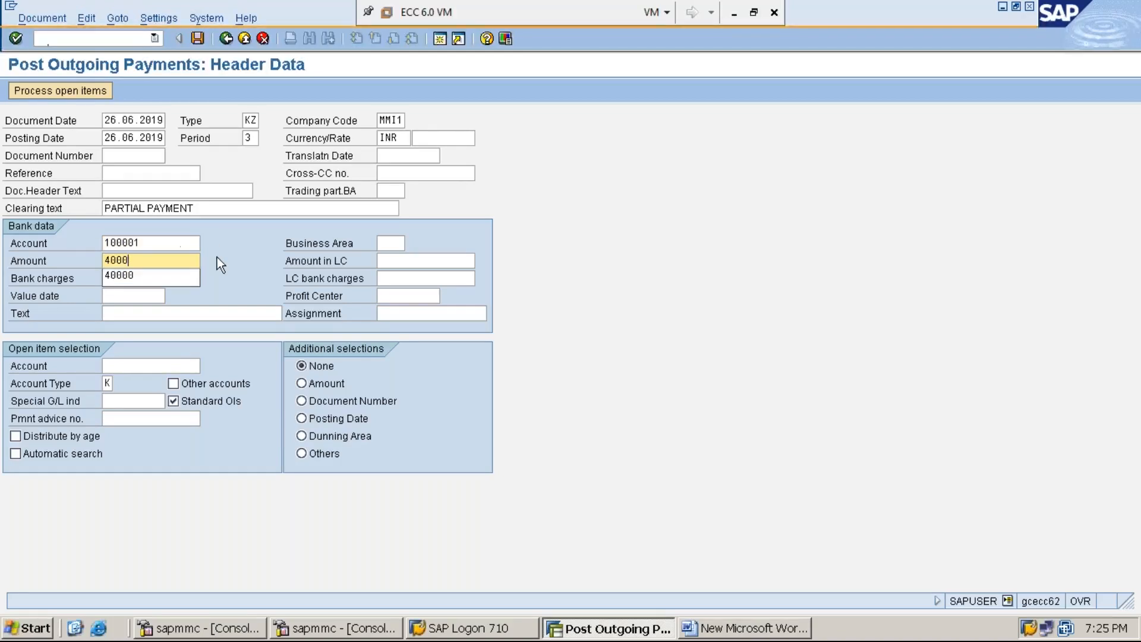
pyautogui.click(226, 261)
pyautogui.click(211, 315)
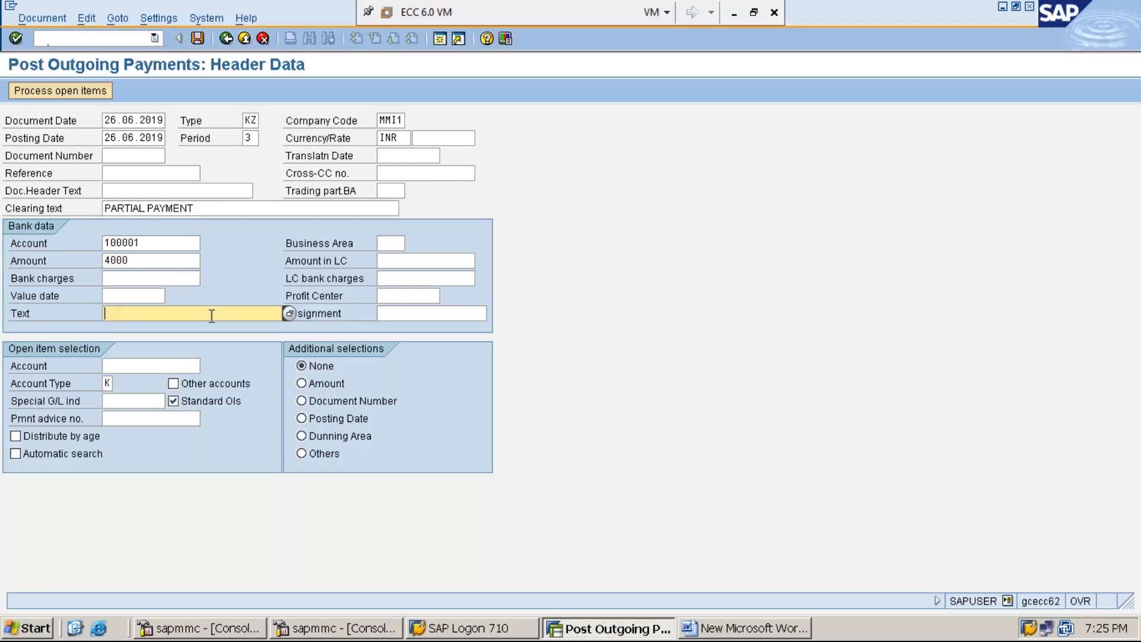
pyautogui.write('PARTIAL PAYMENT')
pyautogui.click(154, 365)
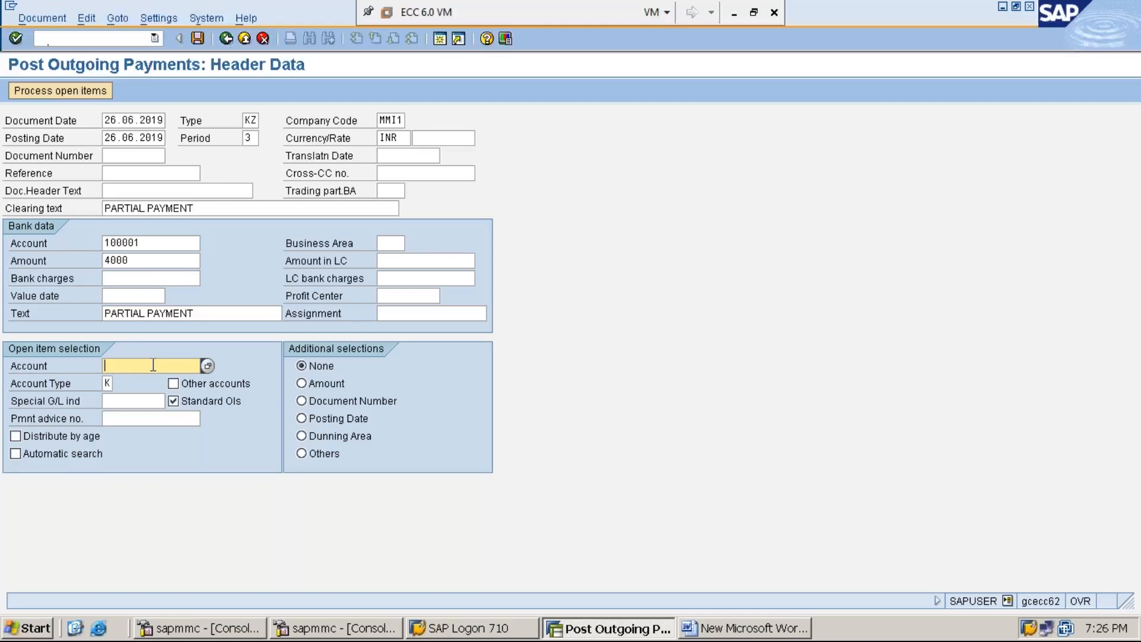
pyautogui.write('1')
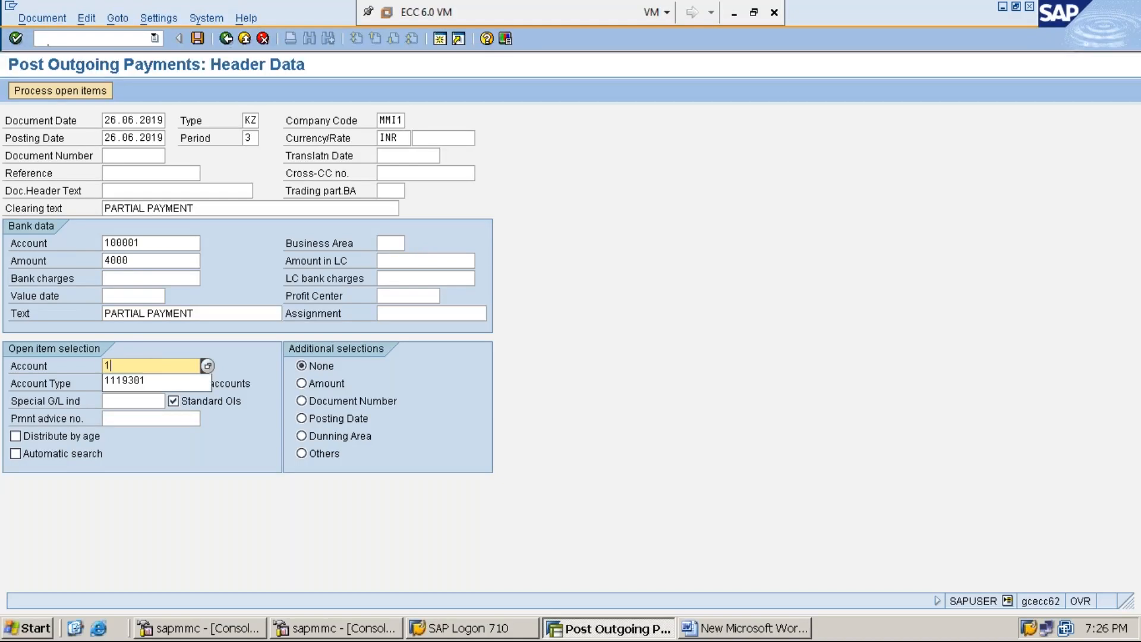
pyautogui.press('Down')
pyautogui.press('Return')
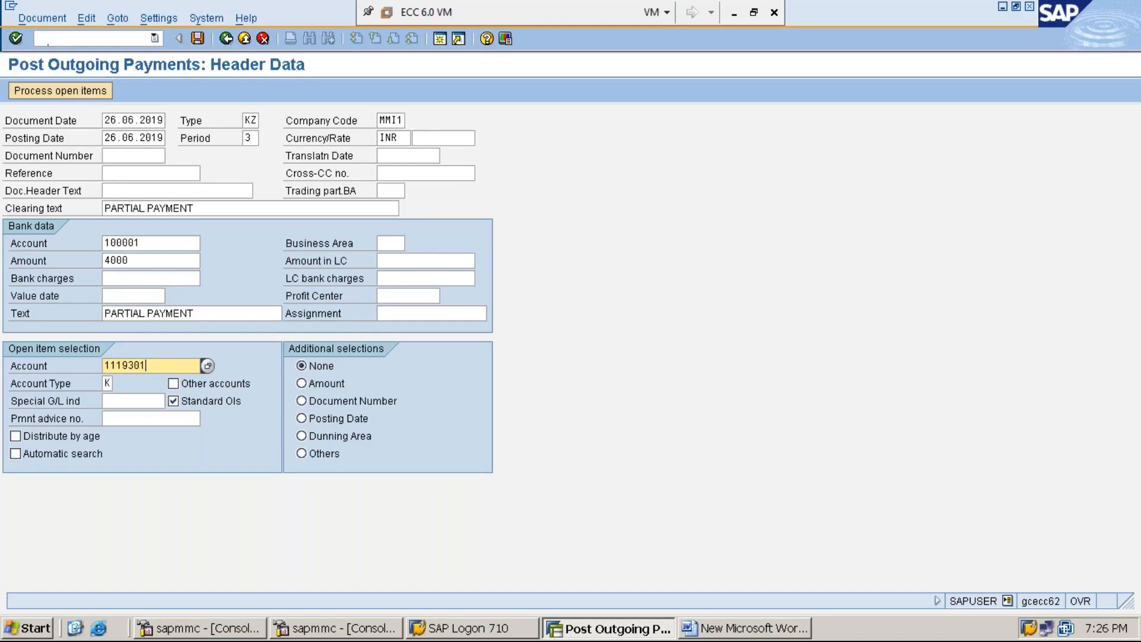
# Process open items to list invoice 30002 at 40,000 with 36,000 unassigned.
pyautogui.click(65, 89)
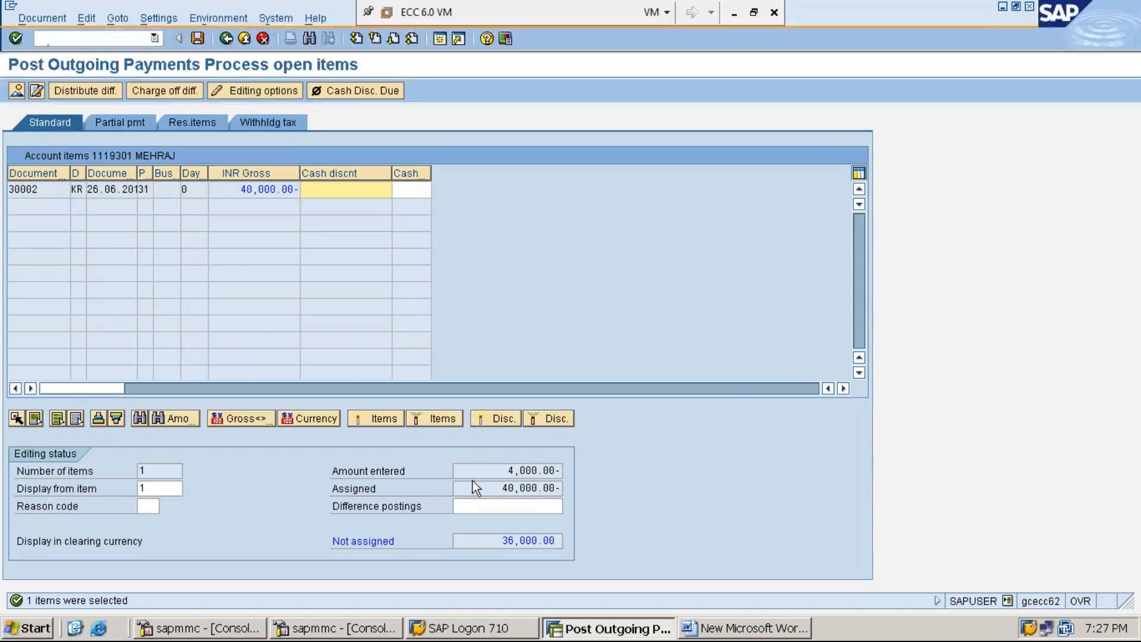
pyautogui.click(496, 470)
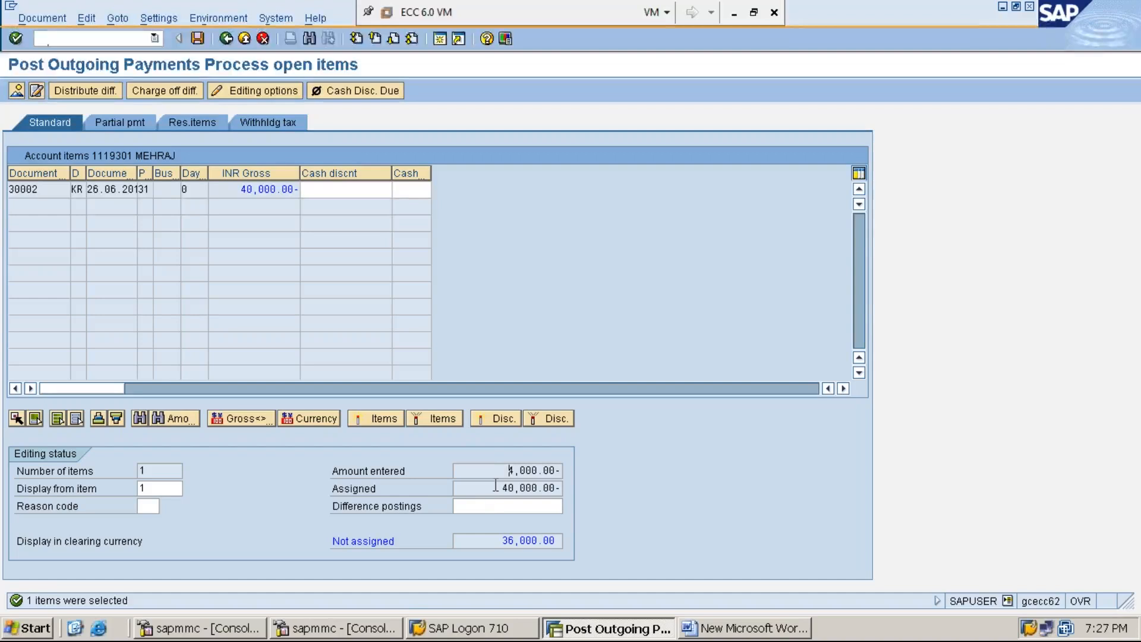
pyautogui.click(497, 540)
# Enter a 4,000.00 partial payment against invoice 30002, leaving 0.00 unassigned.
pyautogui.click(118, 127)
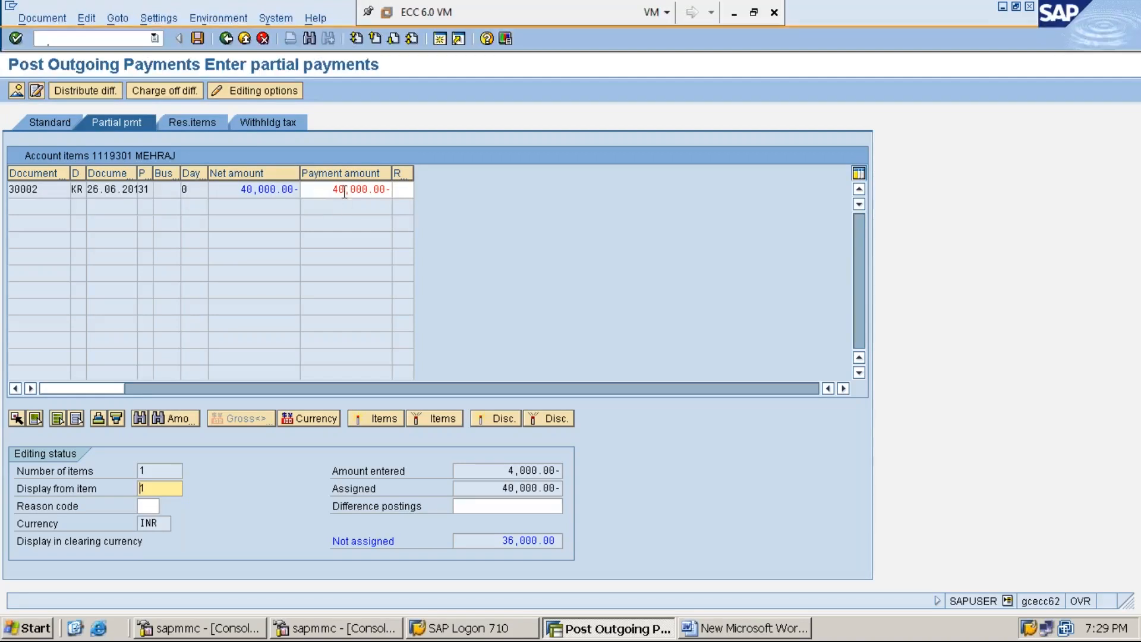
pyautogui.doubleClick(354, 189)
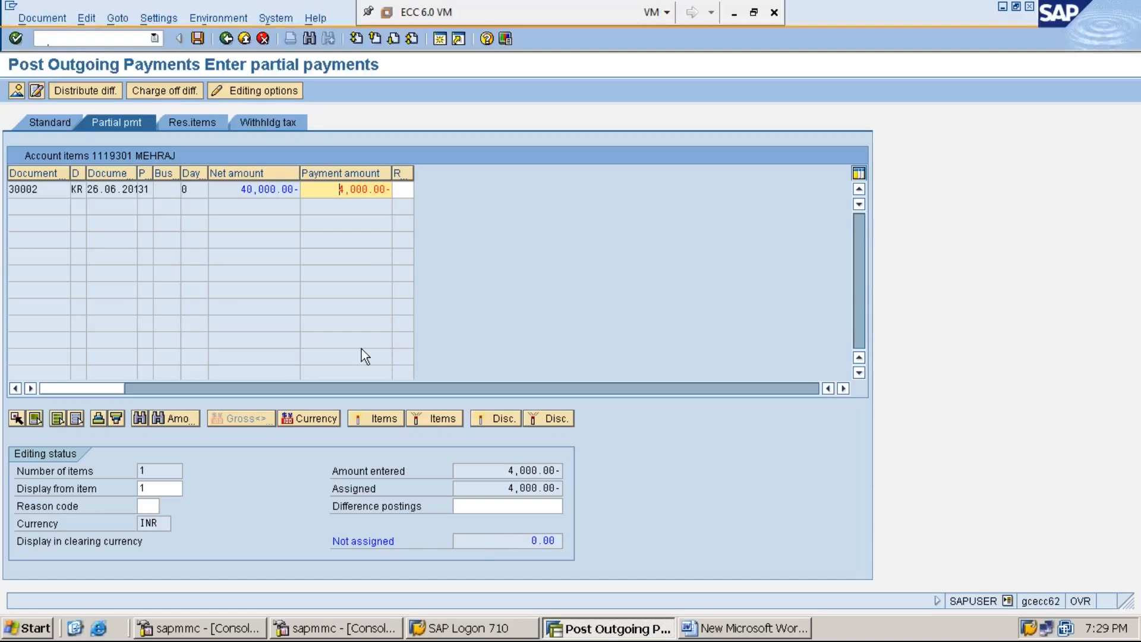
pyautogui.click(51, 23)
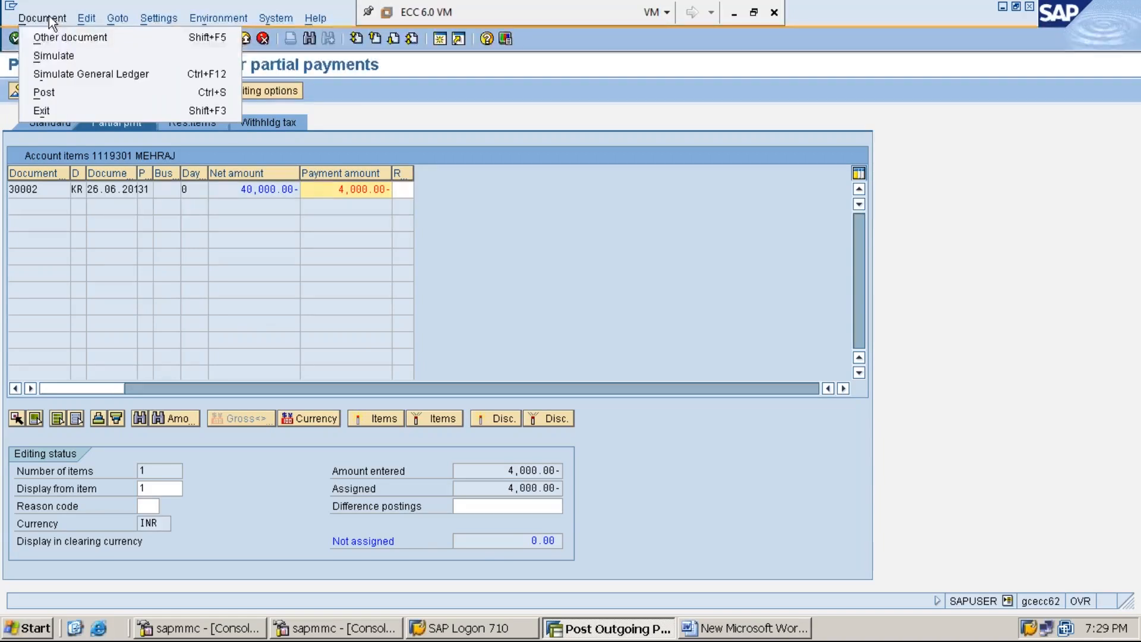
# Simulate and post the 4,000 INR partial payment as document 40002, then minimise SAP.
pyautogui.click(65, 55)
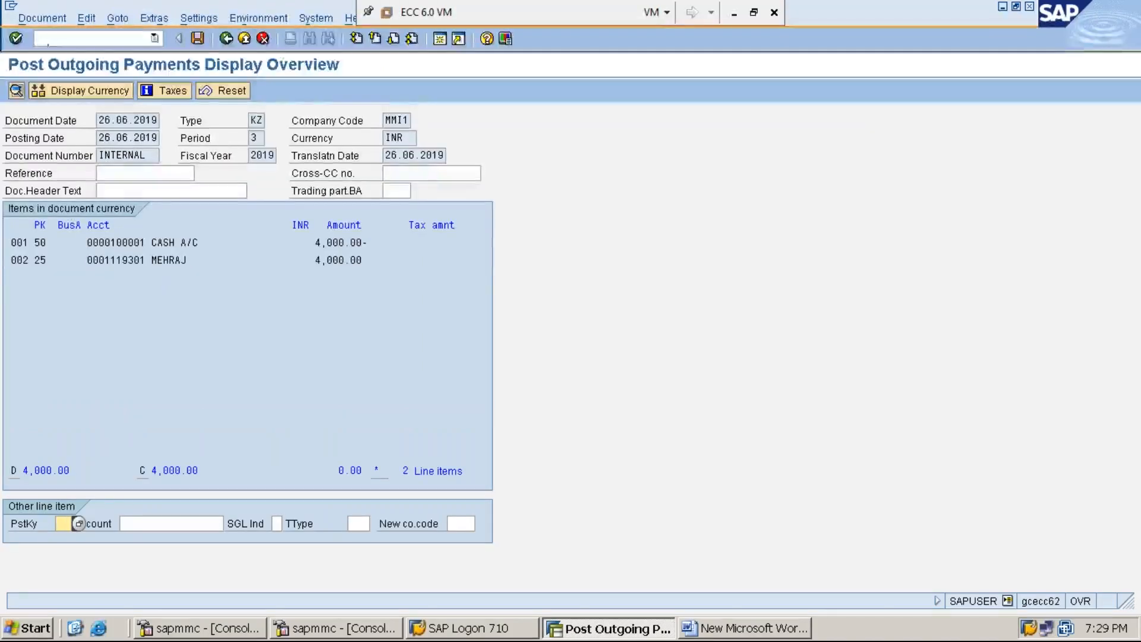
pyautogui.click(198, 37)
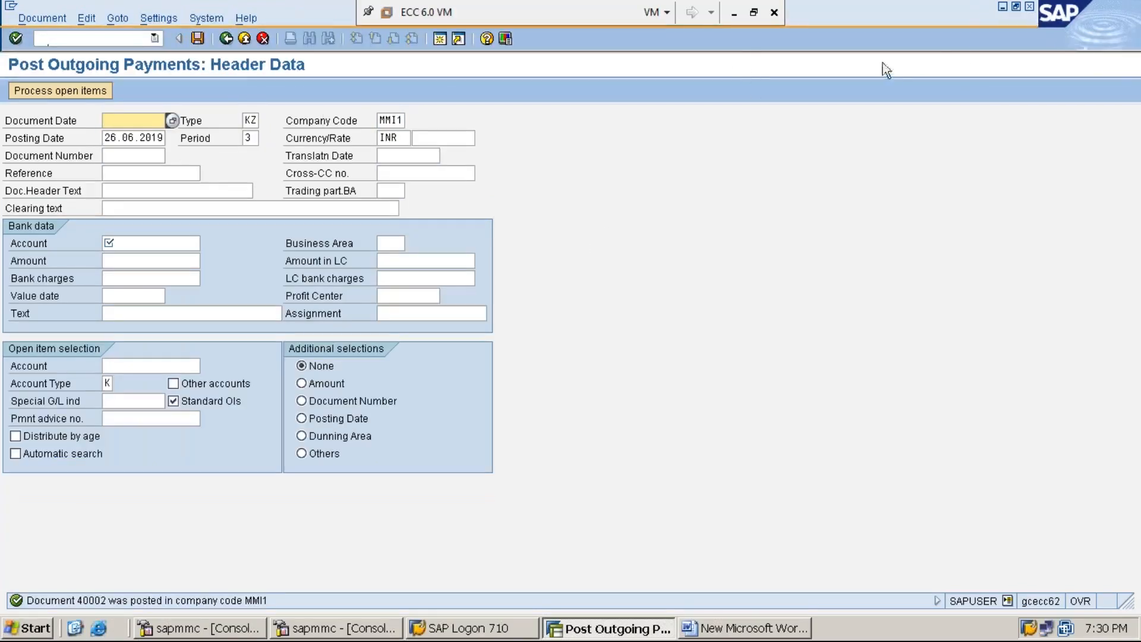
pyautogui.click(1002, 7)
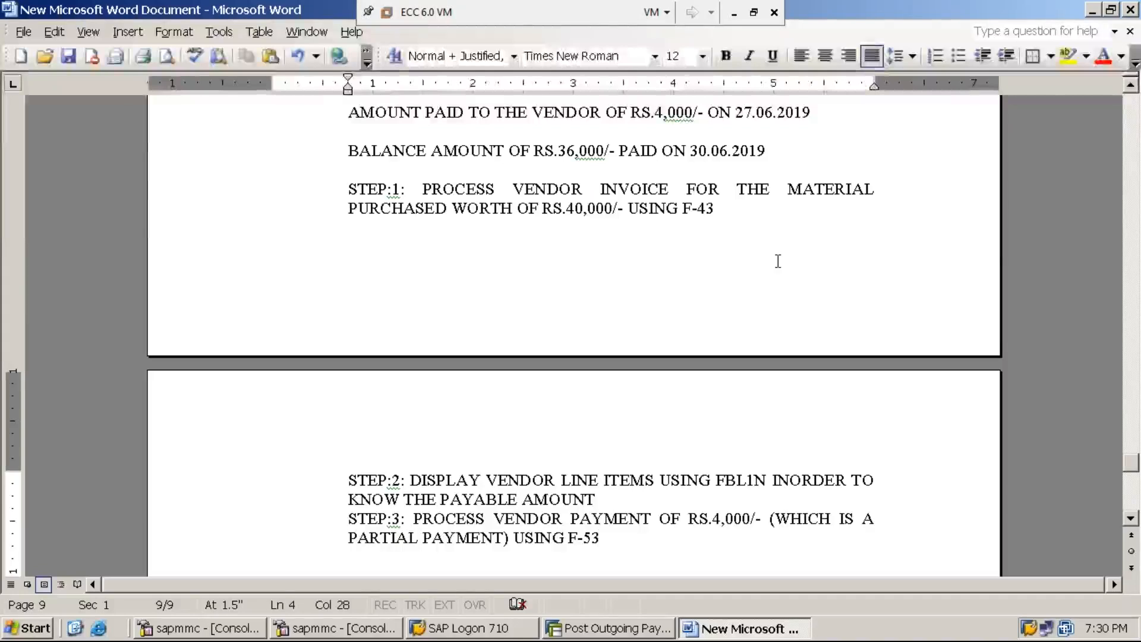
# On a new line, type STEP:4 about displaying vendor line items with FBL1N to know the balance payable amount.
pyautogui.press('Return')
pyautogui.write('STEP:4: DISPLAY VENDOR LINE ITEMS USING FBL1N INORDER TO KNOW THE ')
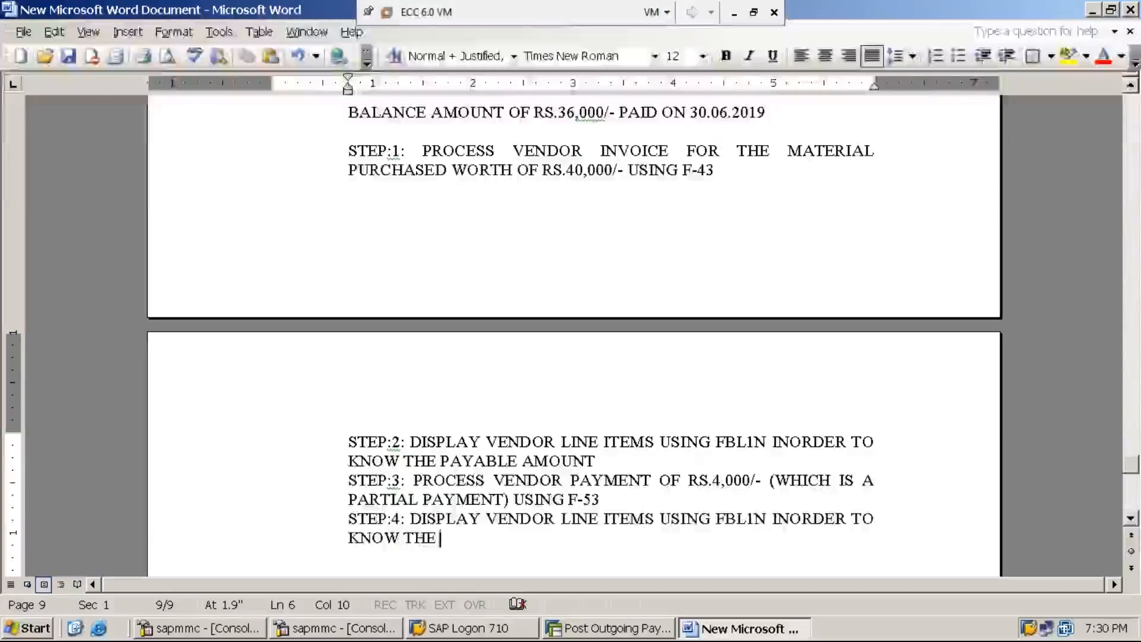
pyautogui.write('BALANCE PAYABLE AMOUNT')
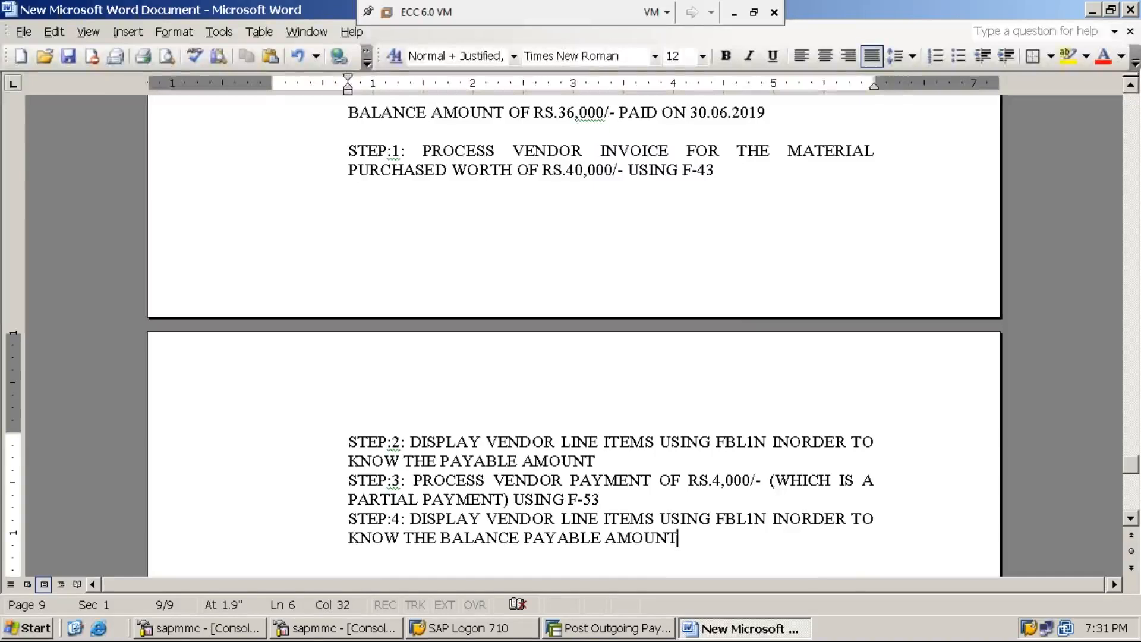
# Back in SAP, exit to the main menu with /n and start transaction FBL1N.
pyautogui.click(607, 634)
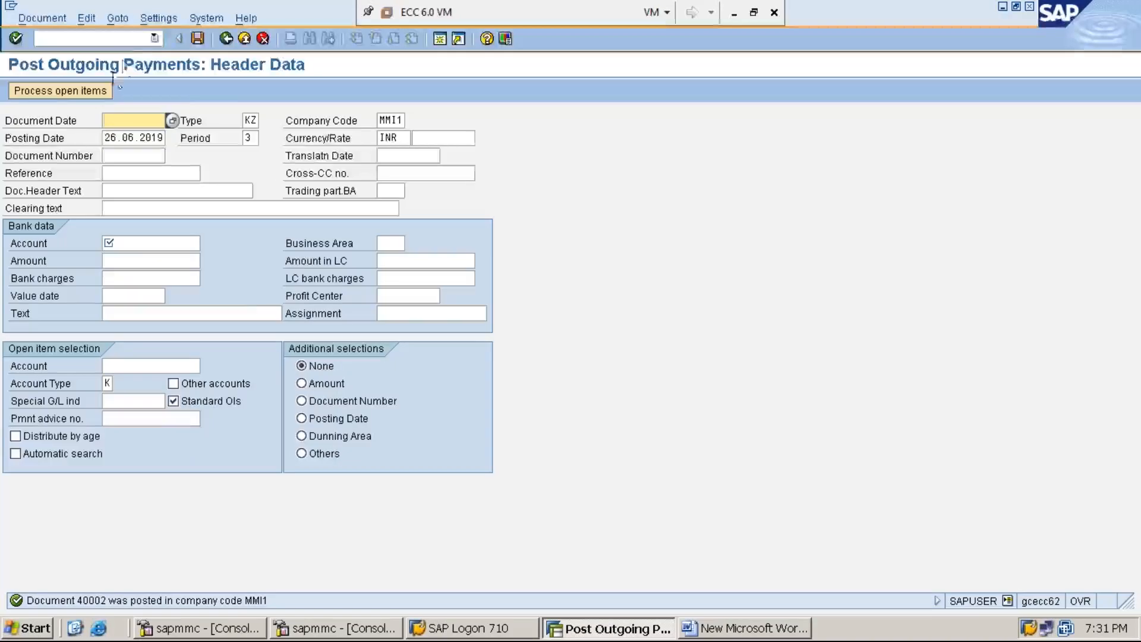
pyautogui.write('/n')
pyautogui.press('Return')
pyautogui.write('FBL1N')
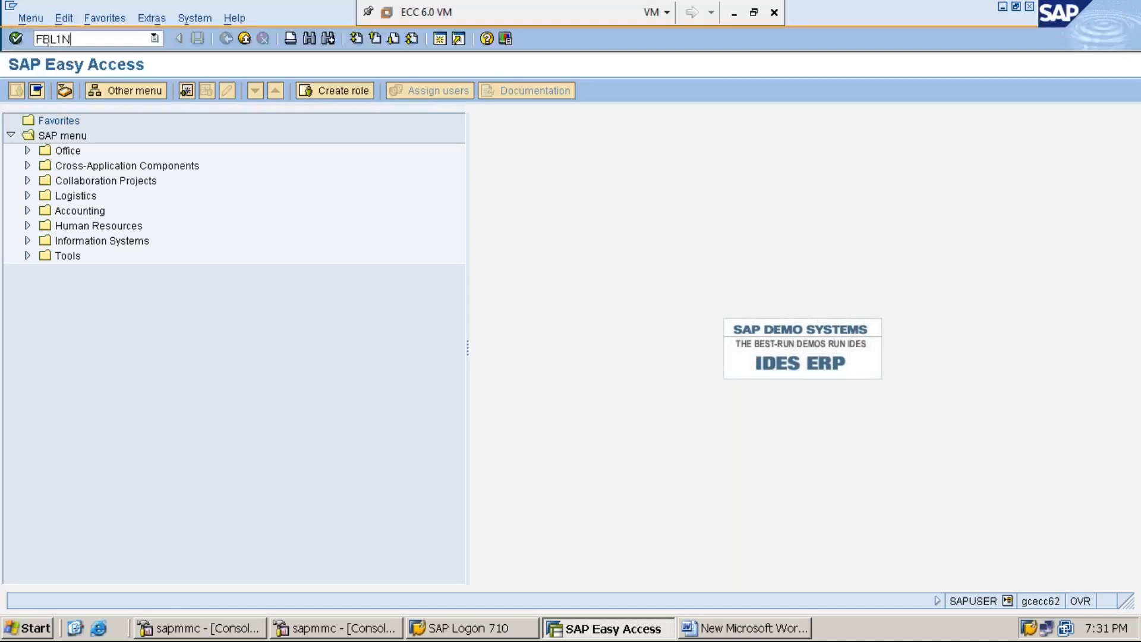
pyautogui.press('Return')
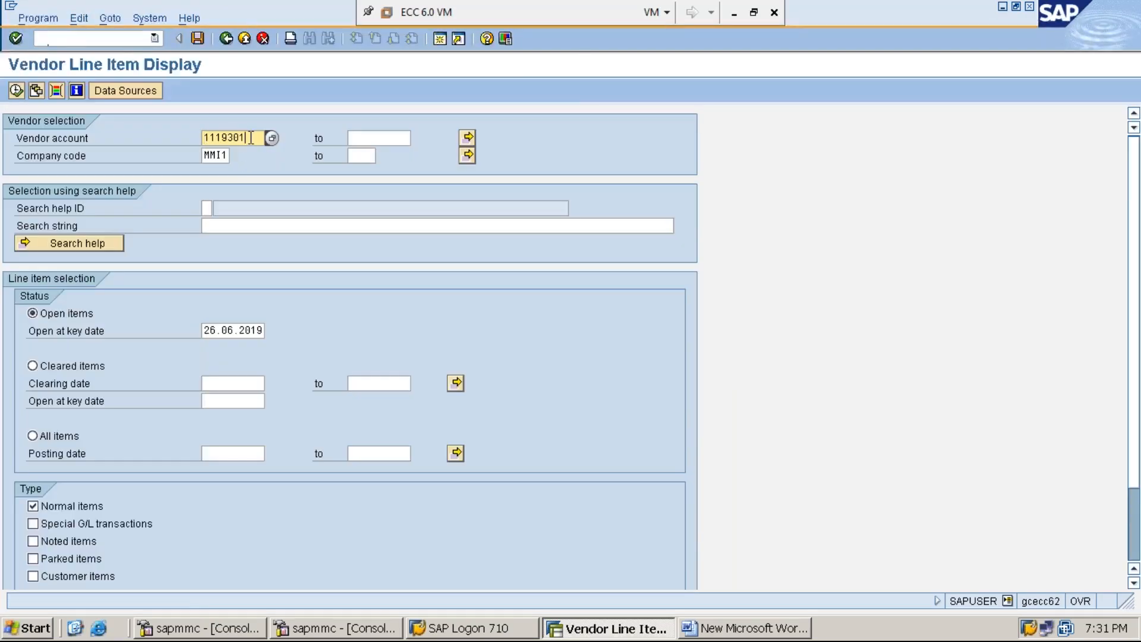
# Run FBL1N for vendor 1119301 in company code MMI1, listing all items.
pyautogui.click(250, 137)
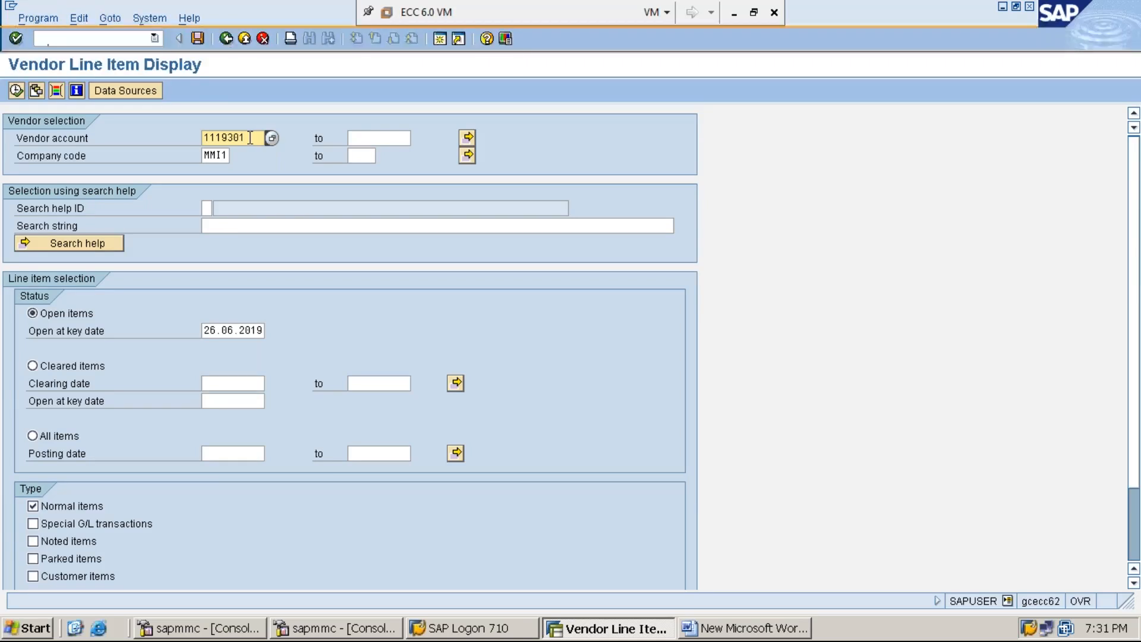
pyautogui.click(219, 155)
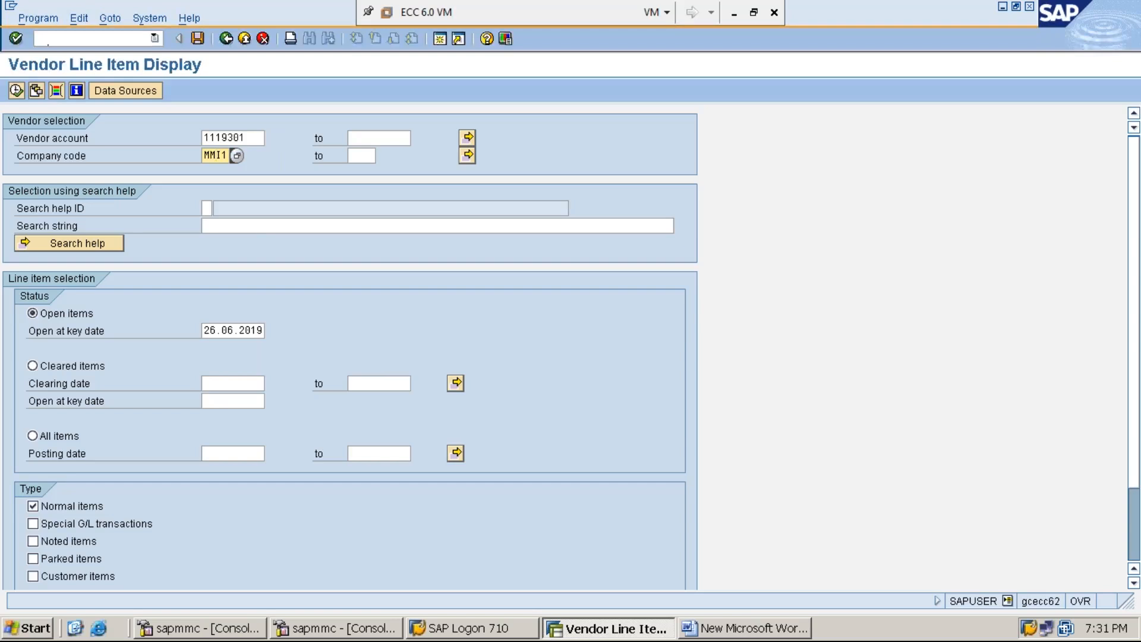
pyautogui.click(60, 437)
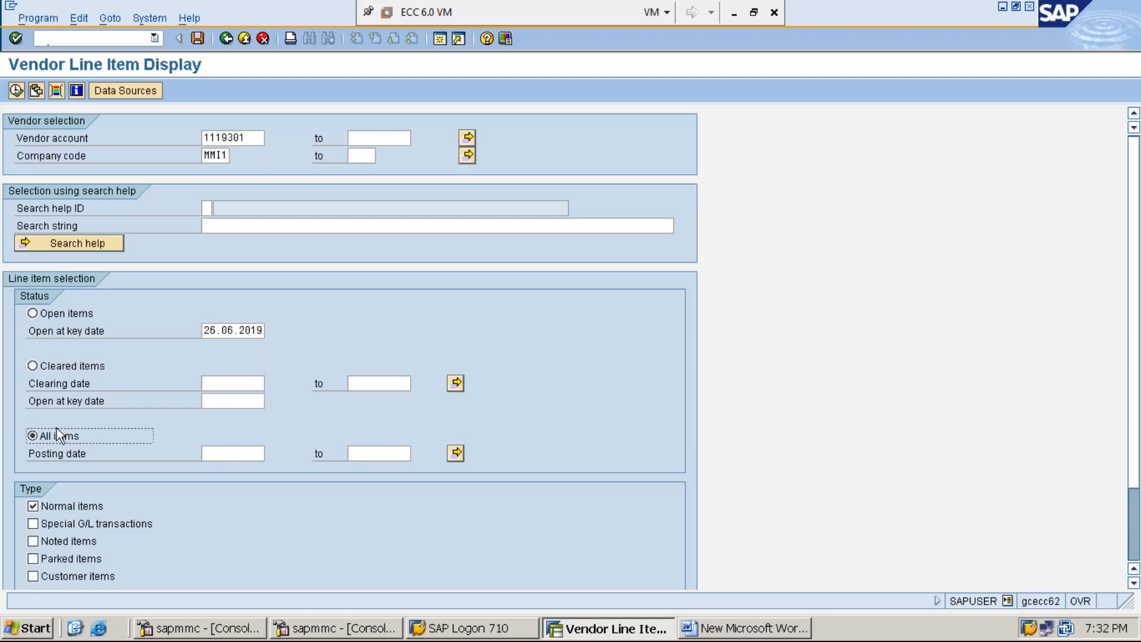
pyautogui.click(16, 90)
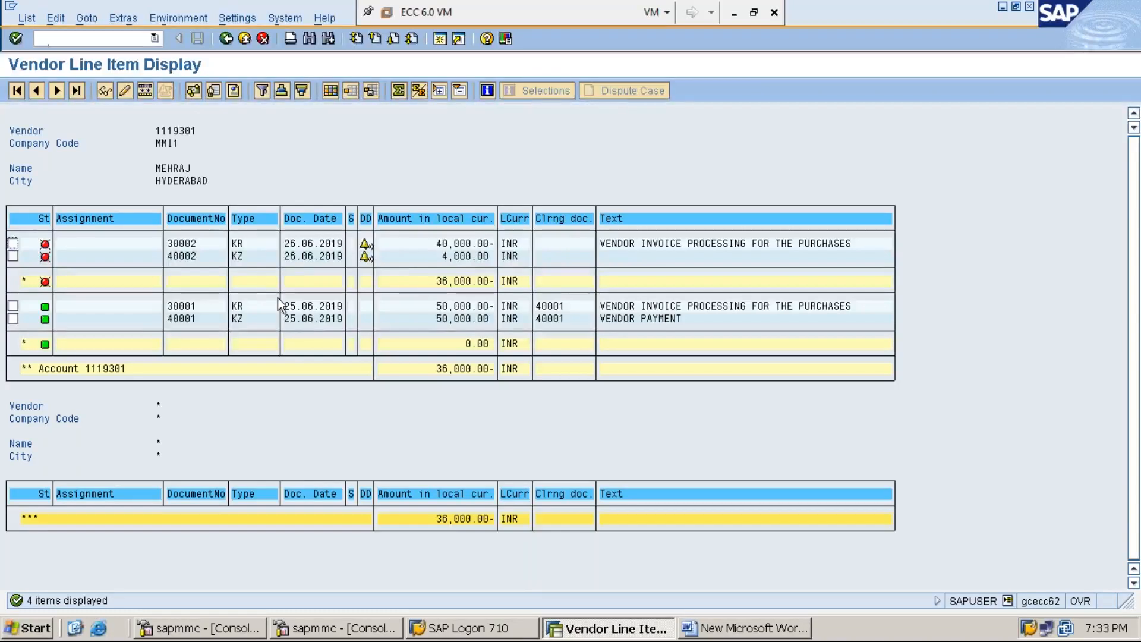
# Select the 4,000 KZ payment document 40002, then minimize SAP to bring Word forward.
pyautogui.click(241, 261)
pyautogui.click(1003, 8)
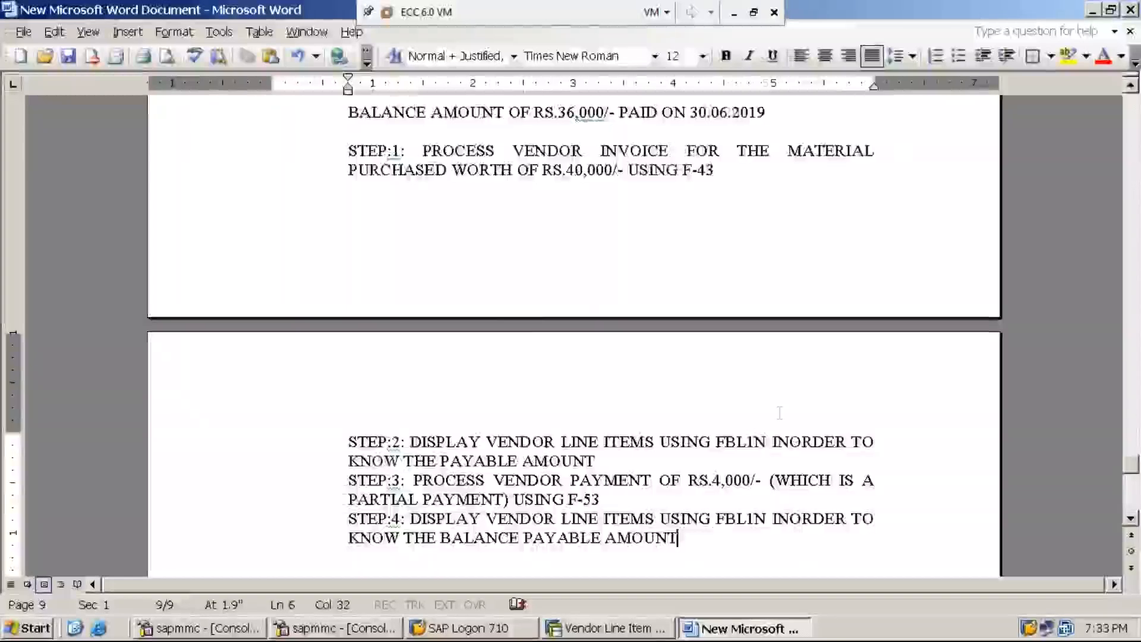
# Add the line 'STEP:5: PROCESS VENDOR PAYMENT FOR THE BALANCE DUE AMOUNT USING F-53', undoing a stray edit in step 2.
pyautogui.press('Return')
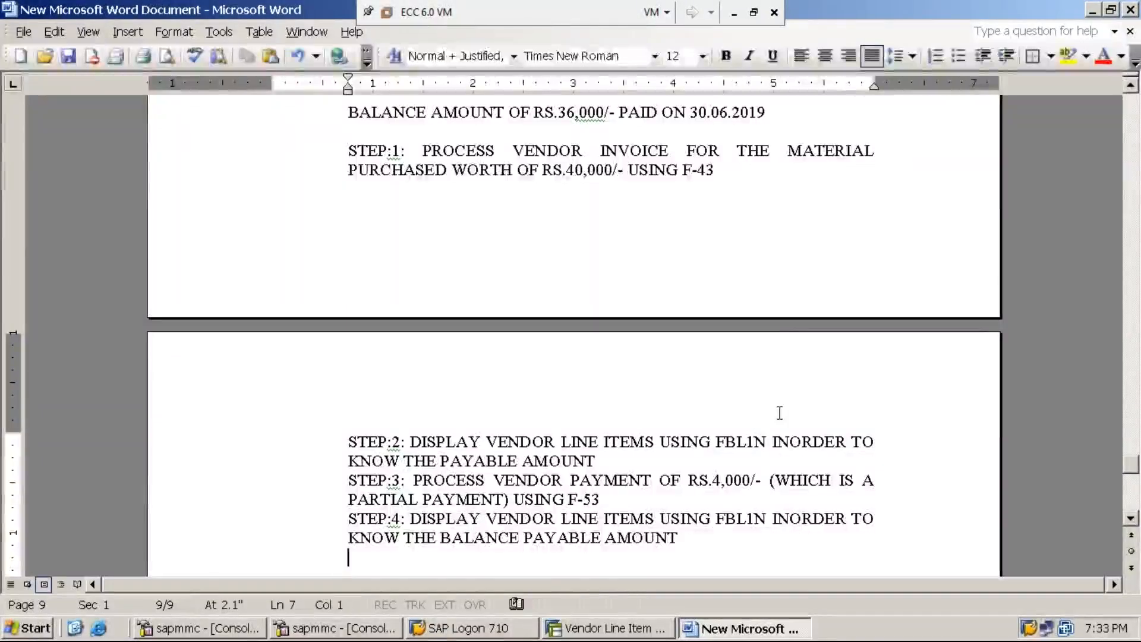
pyautogui.write('STEP:5: PROCESS VENDOR PAY')
pyautogui.click(778, 443)
pyautogui.write('MENT')
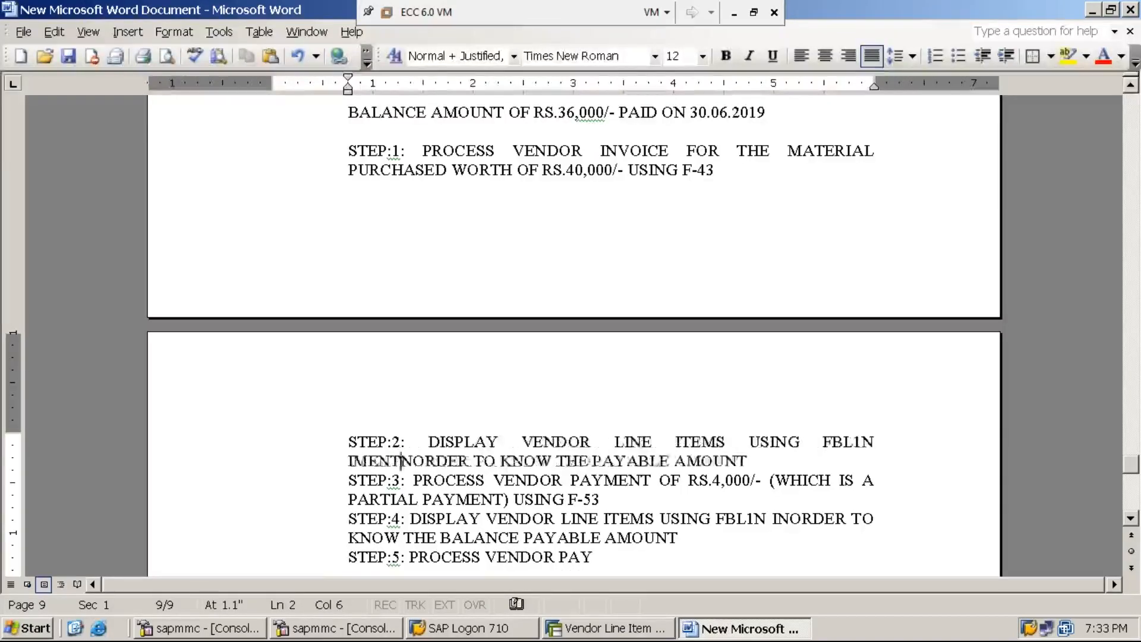
pyautogui.hotkey('ctrl', 'z')
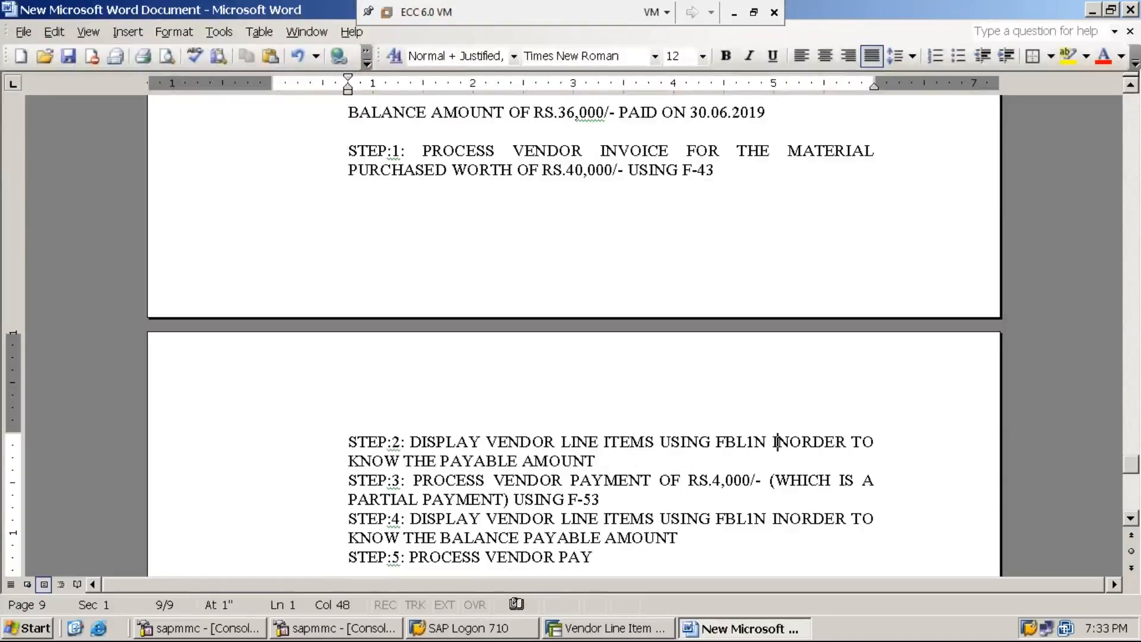
pyautogui.click(608, 557)
pyautogui.write('MENT')
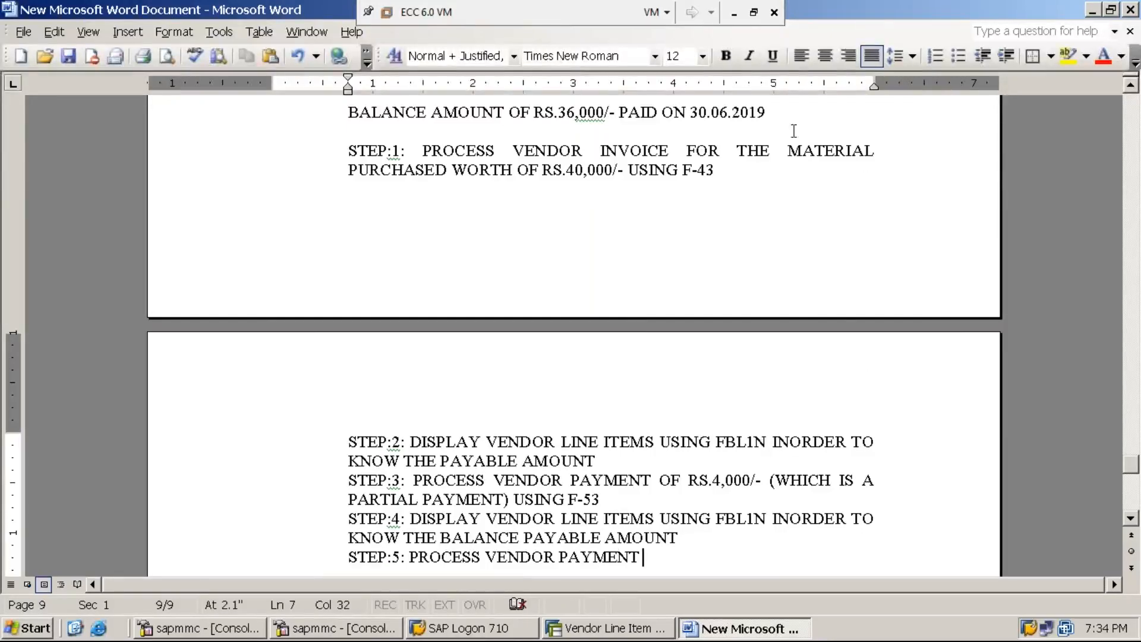
pyautogui.click(734, 13)
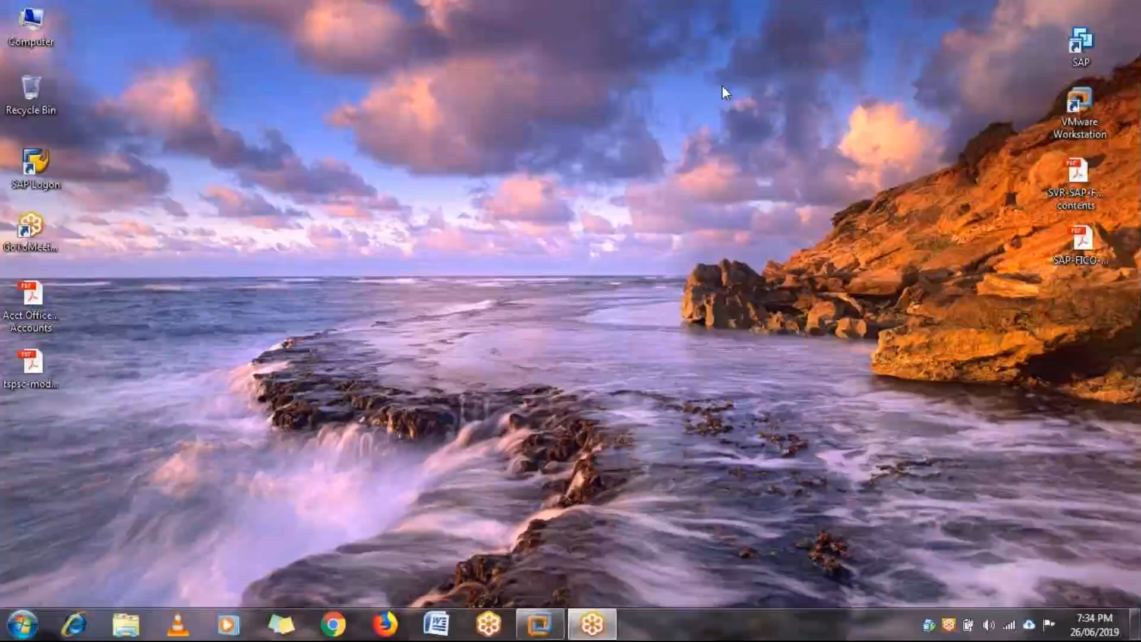
pyautogui.click(539, 623)
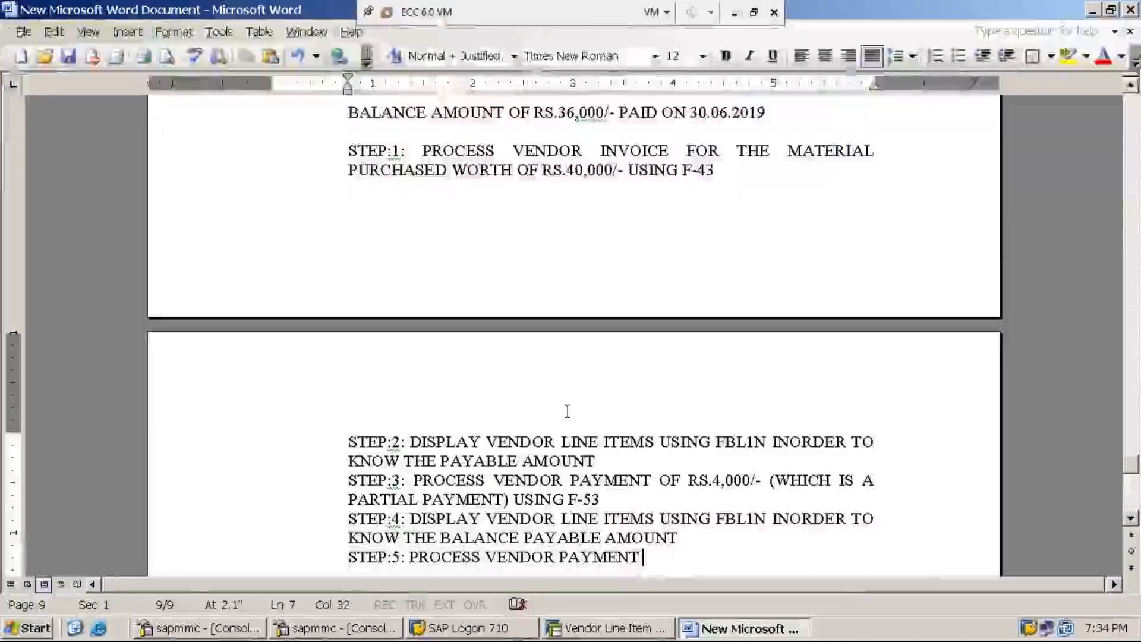
pyautogui.write('FOR THE ')
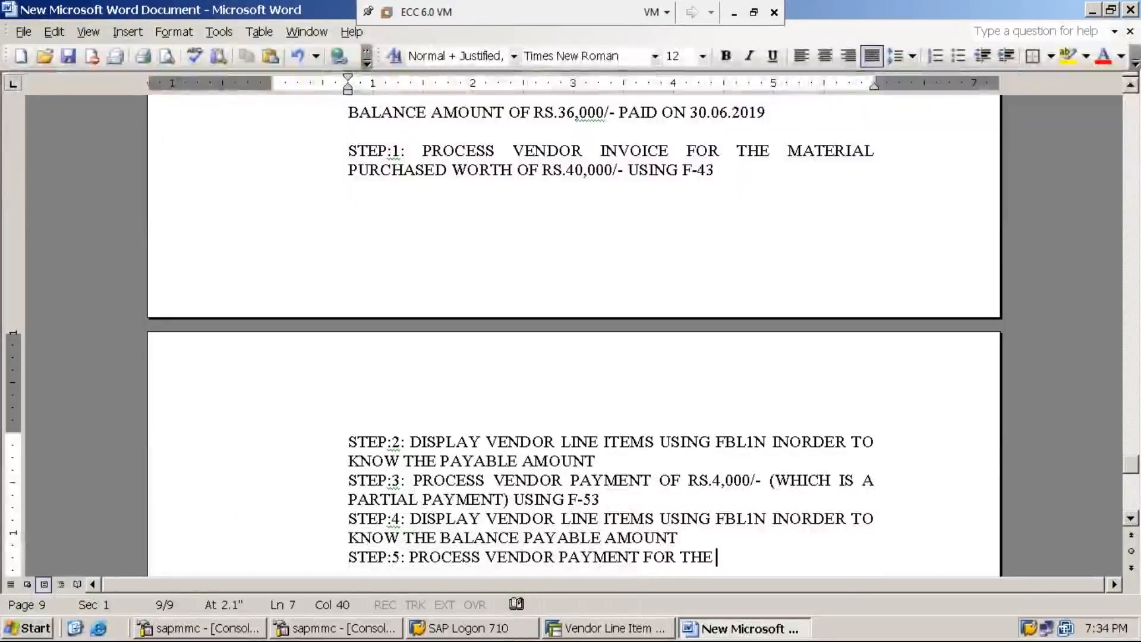
pyautogui.write('BALANC')
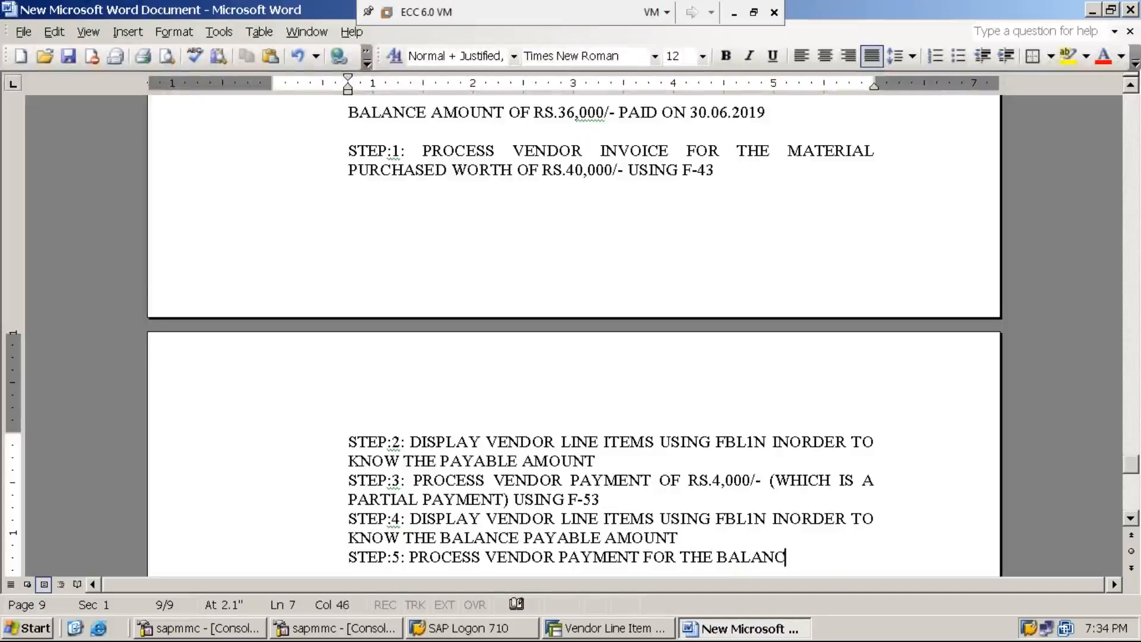
pyautogui.write('E DUE AM')
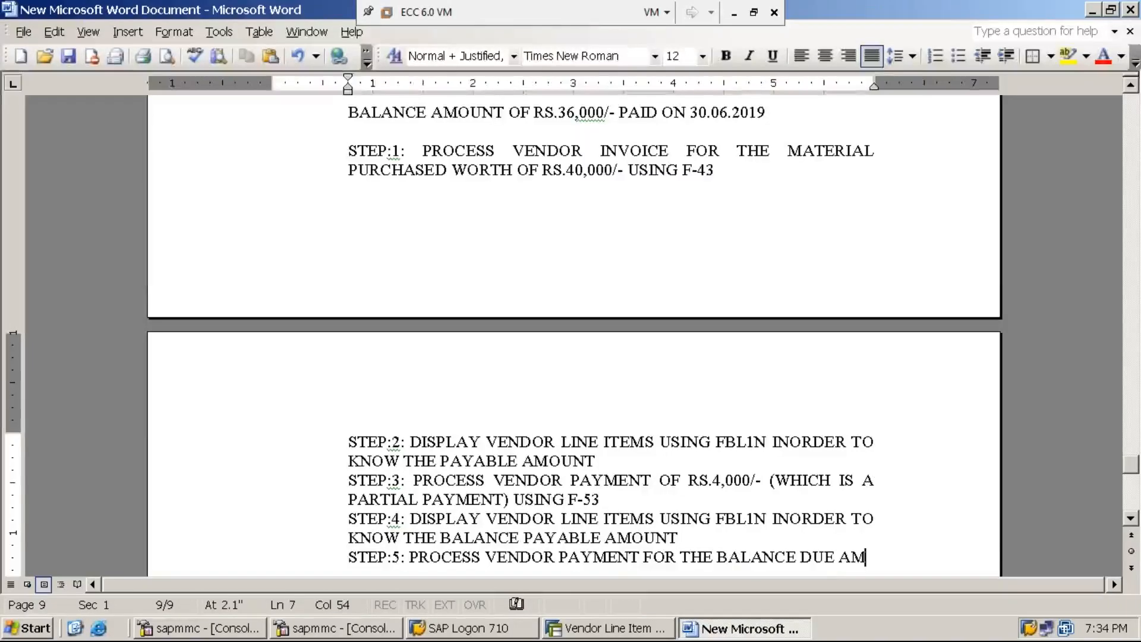
pyautogui.write('OUNT ')
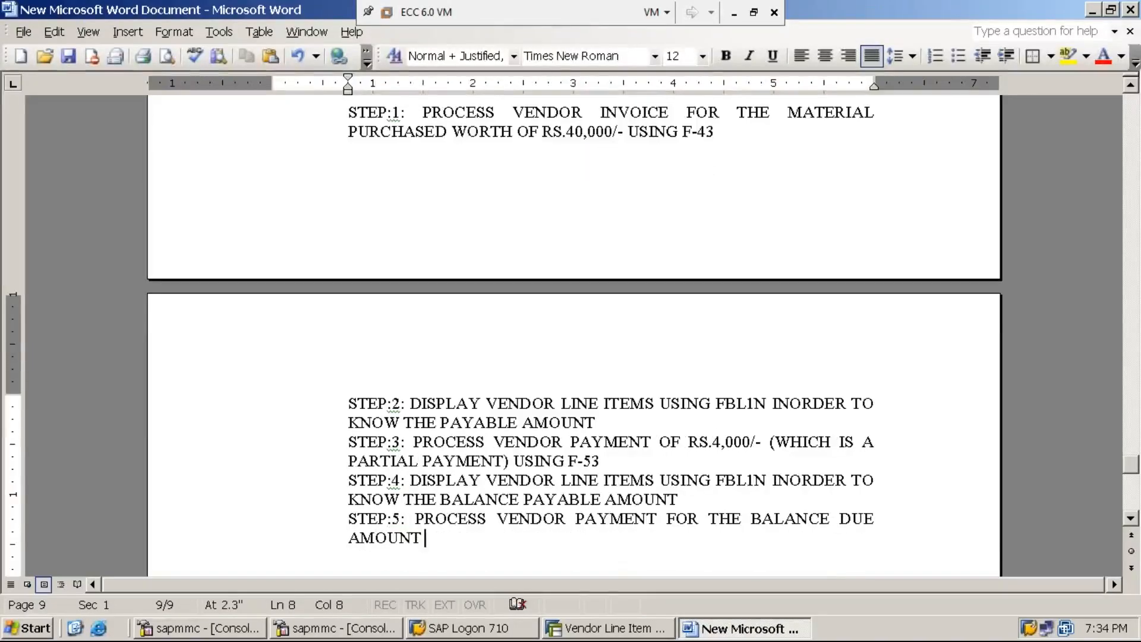
pyautogui.write('USING ')
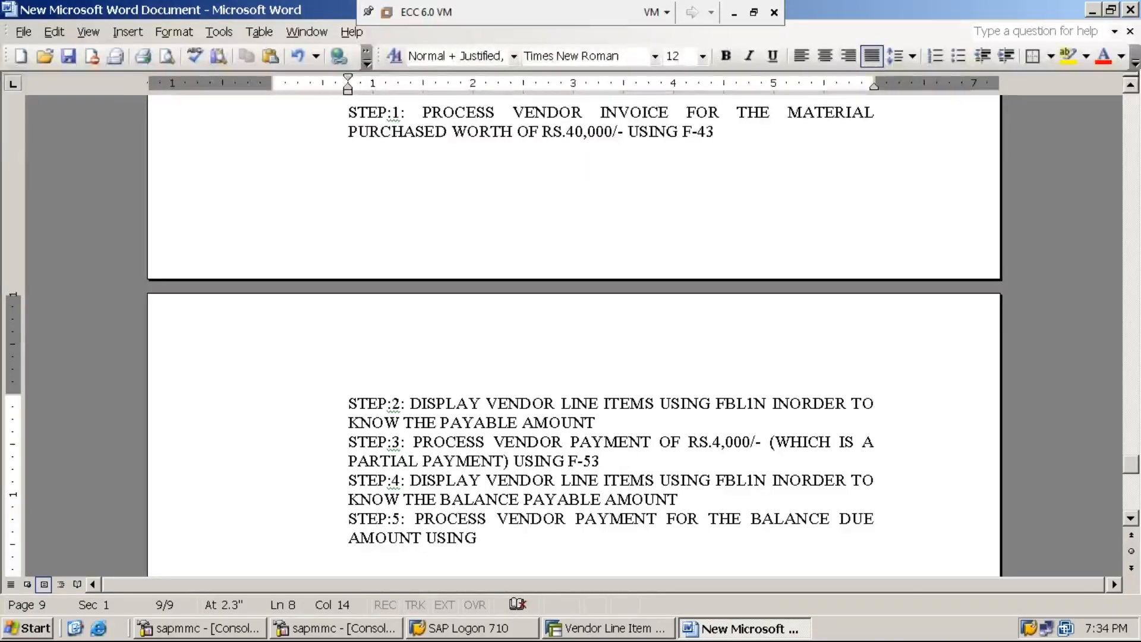
pyautogui.write('F-53')
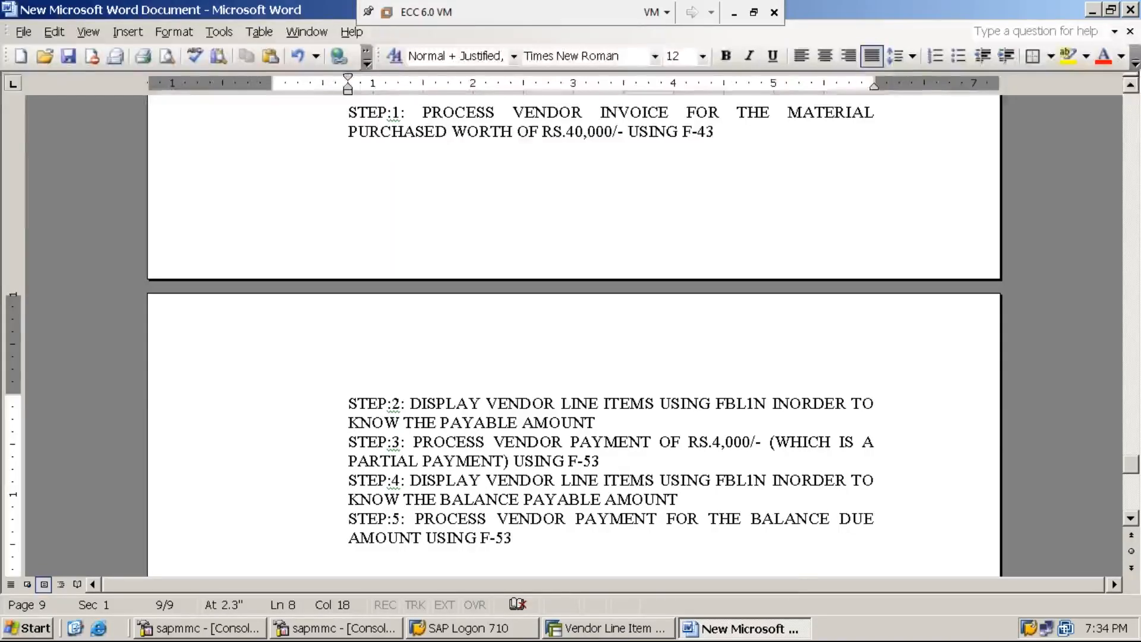
pyautogui.click(615, 631)
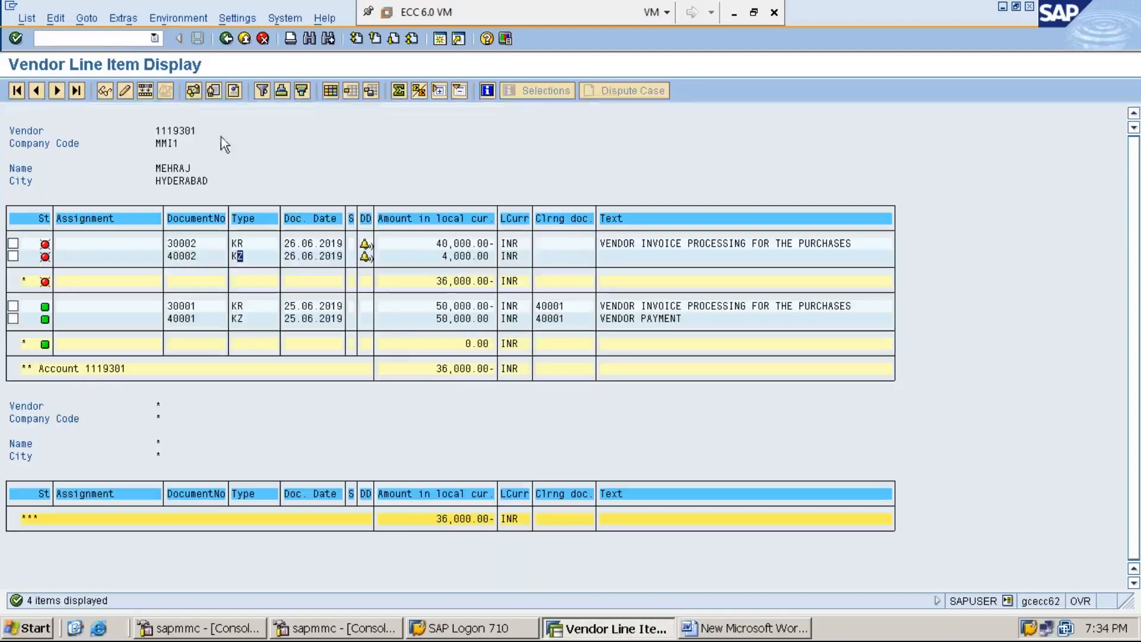
# Leave the report with /N, start F-53, and accept 26.06.2019 as the document date.
pyautogui.click(122, 38)
pyautogui.write('/NF-')
pyautogui.press('BackSpace')
pyautogui.press('BackSpace')
pyautogui.press('BackSpace')
pyautogui.press('BackSpace')
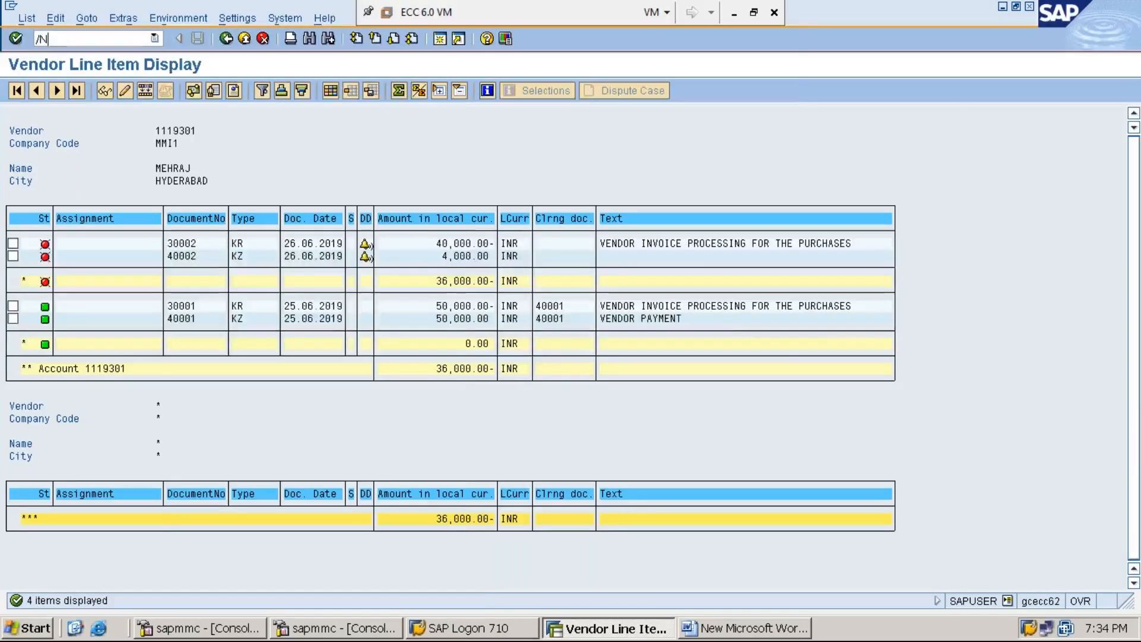
pyautogui.press('Return')
pyautogui.write('F-')
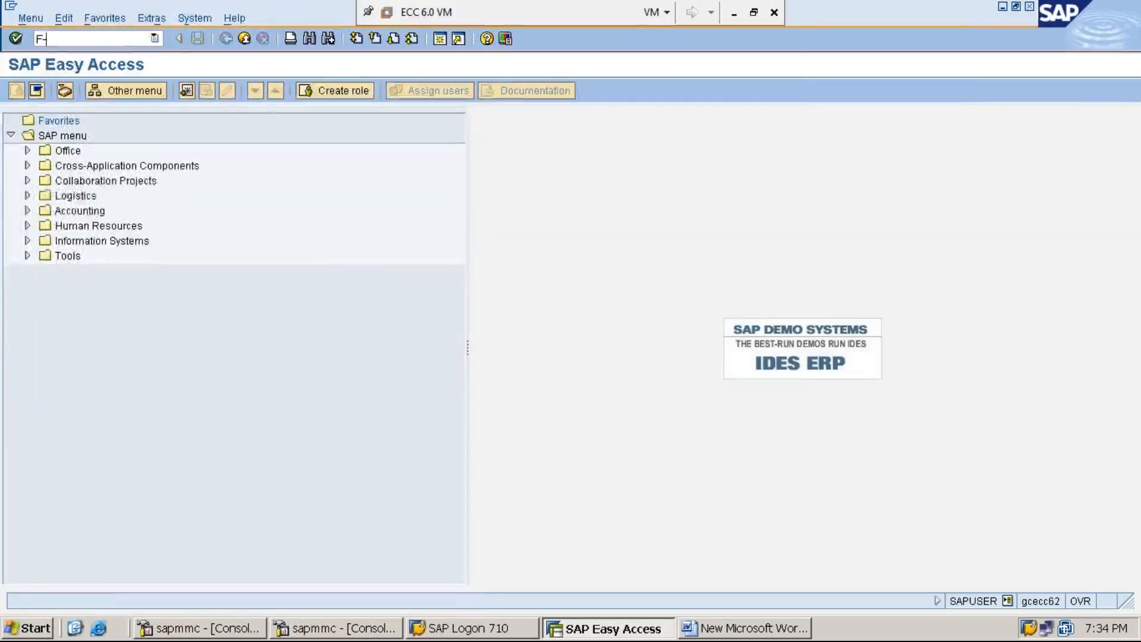
pyautogui.write('53')
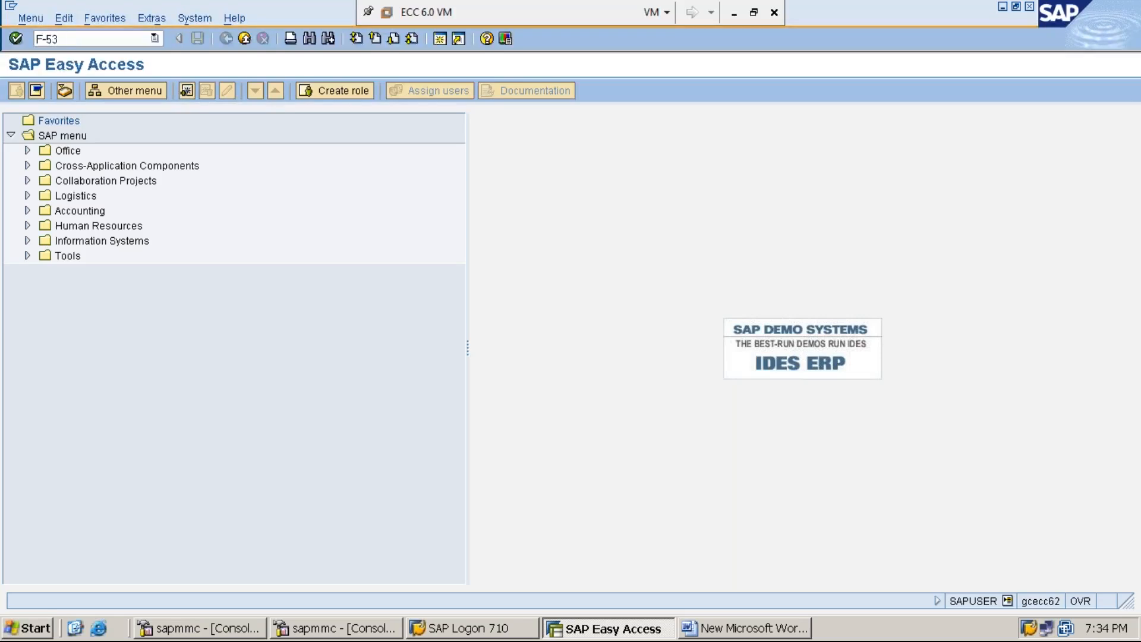
pyautogui.press('Return')
pyautogui.press('F4')
pyautogui.press('Return')
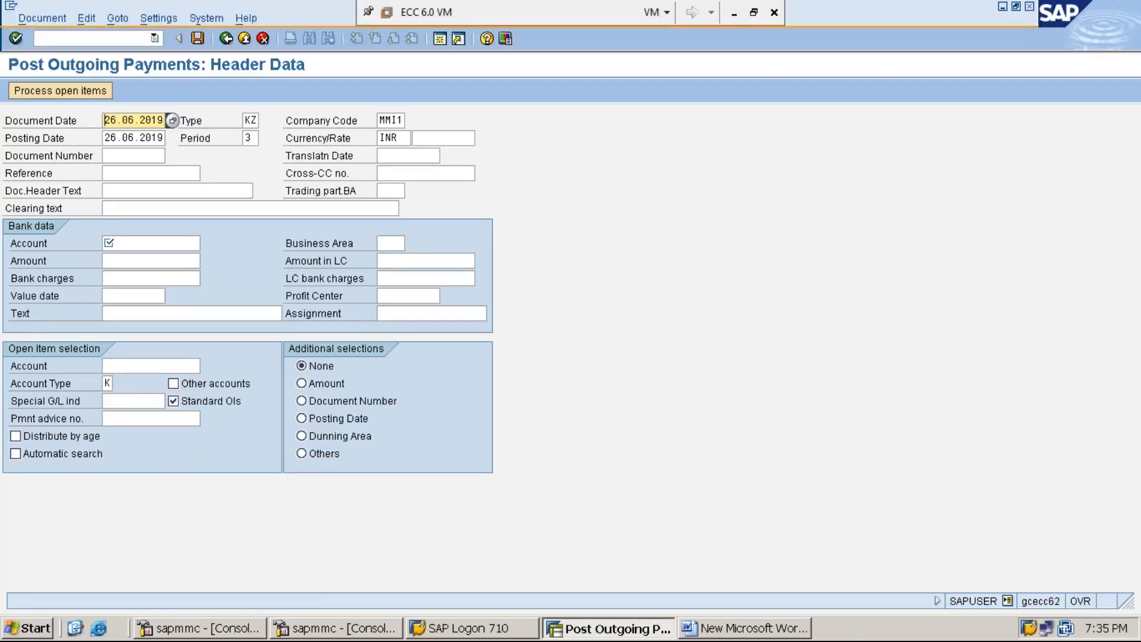
# Step through the header fields, checking document type, company code, posting period and INR currency.
pyautogui.press('Tab')
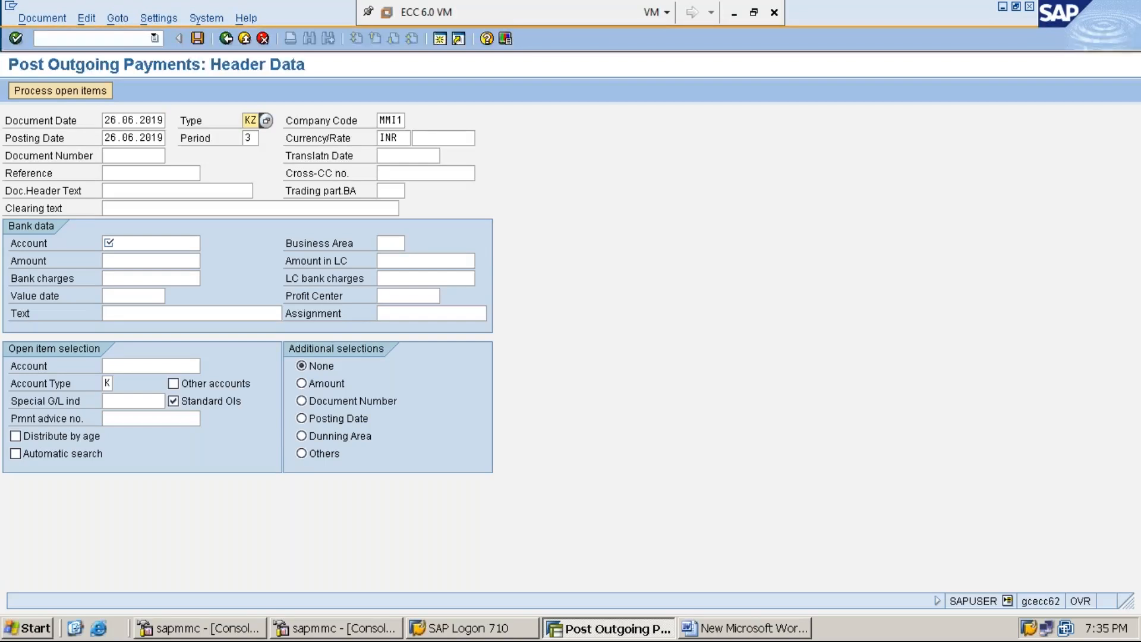
pyautogui.press('Tab')
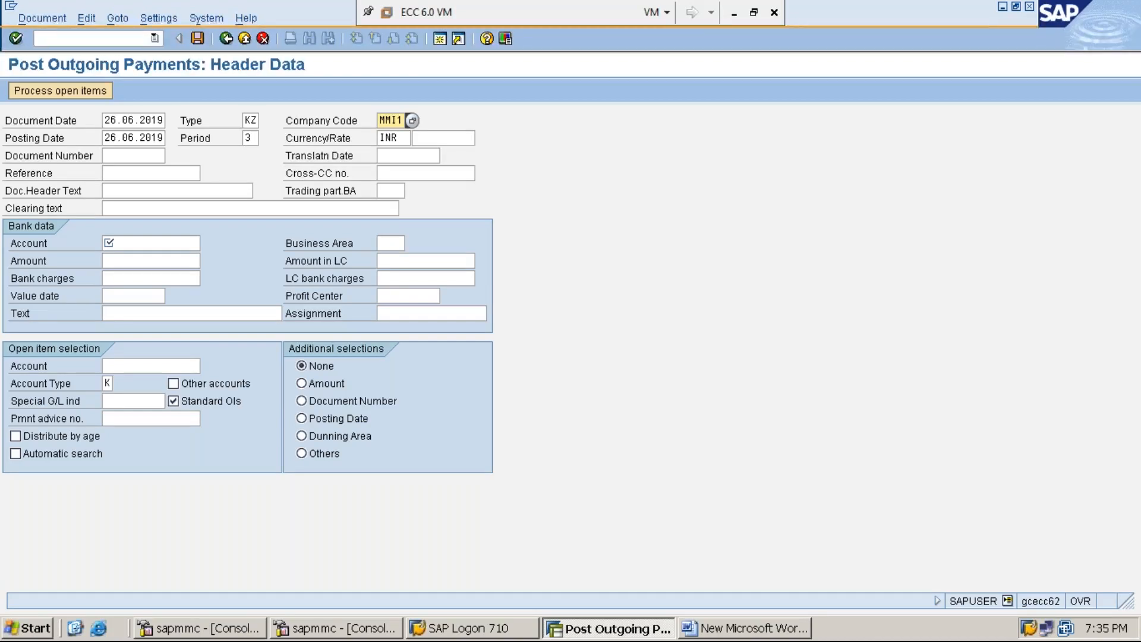
pyautogui.press('Tab')
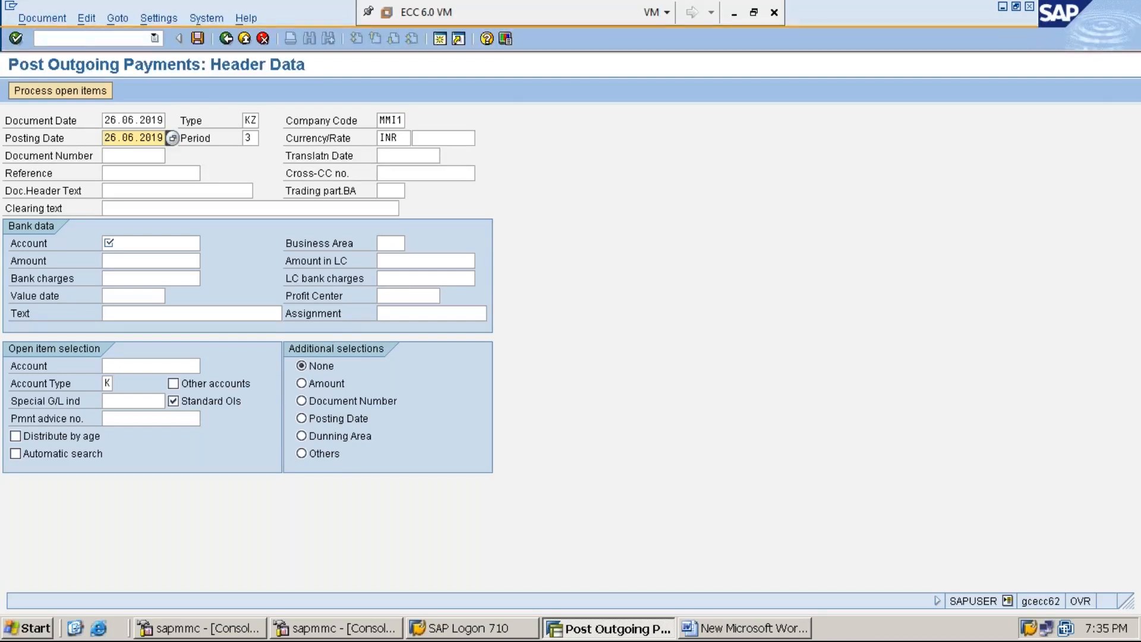
pyautogui.click(247, 137)
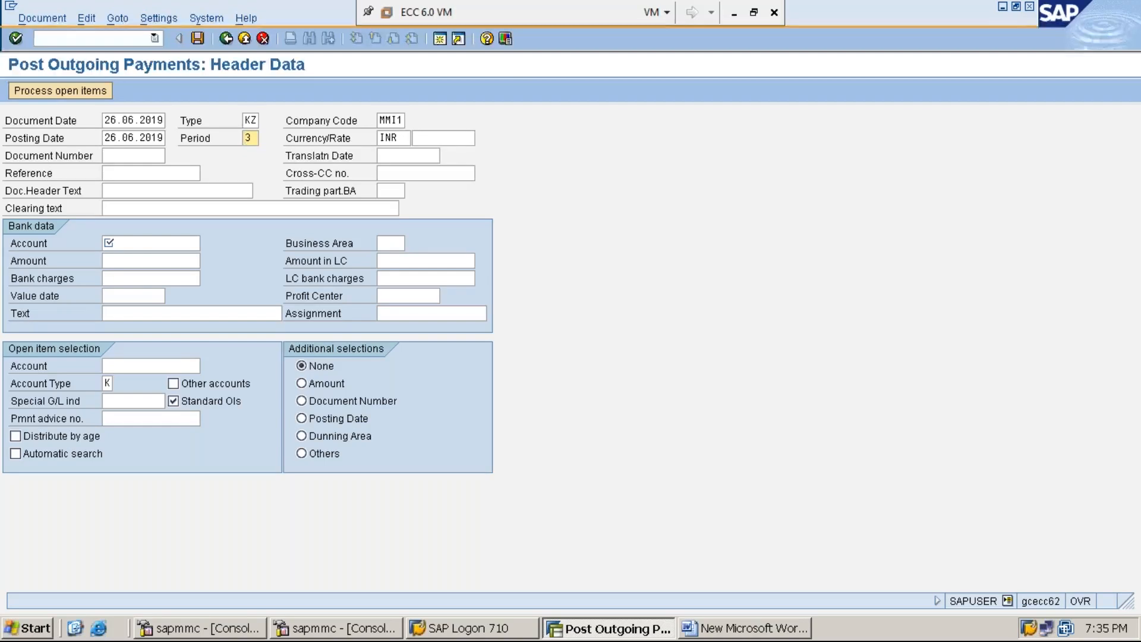
pyautogui.click(381, 138)
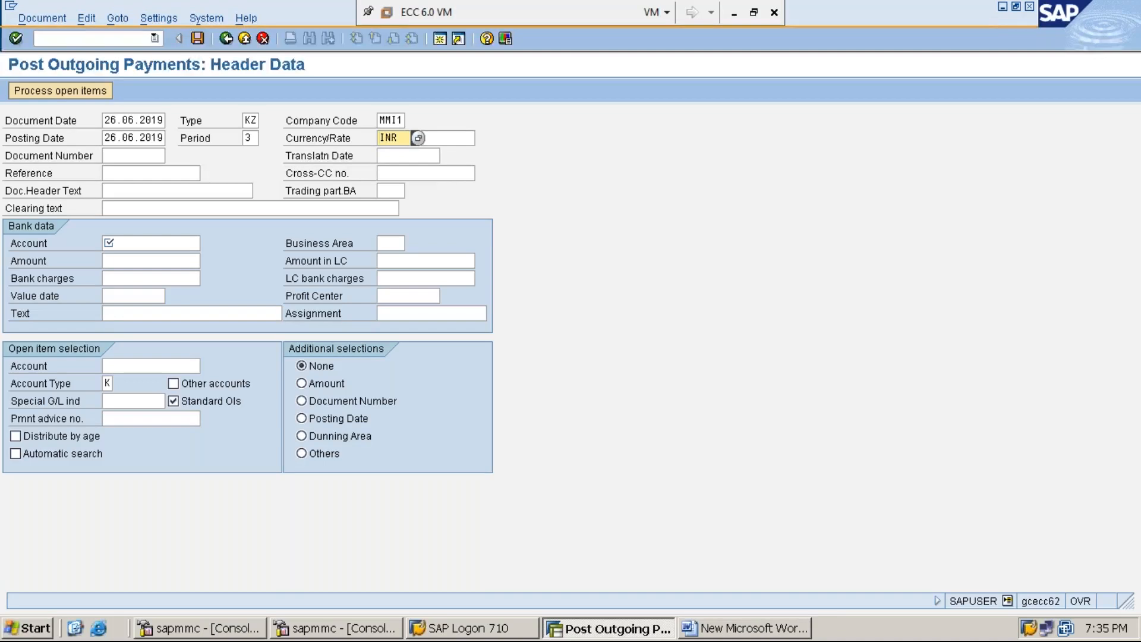
pyautogui.press('Tab')
pyautogui.press('Tab')
pyautogui.press('Tab')
pyautogui.press('Tab')
pyautogui.press('Tab')
pyautogui.press('Tab')
pyautogui.press('Tab')
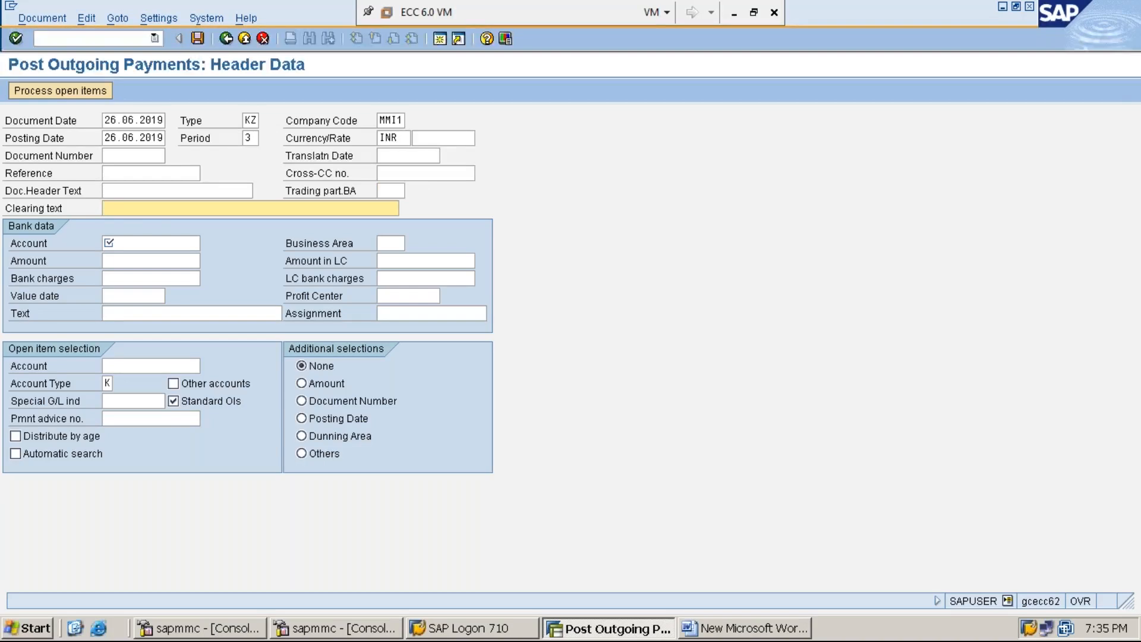
# Enter clearing text 'VENDOR PAYMENT FOR THE BALANCE OUT STANDING' and select it for copying.
pyautogui.write('V')
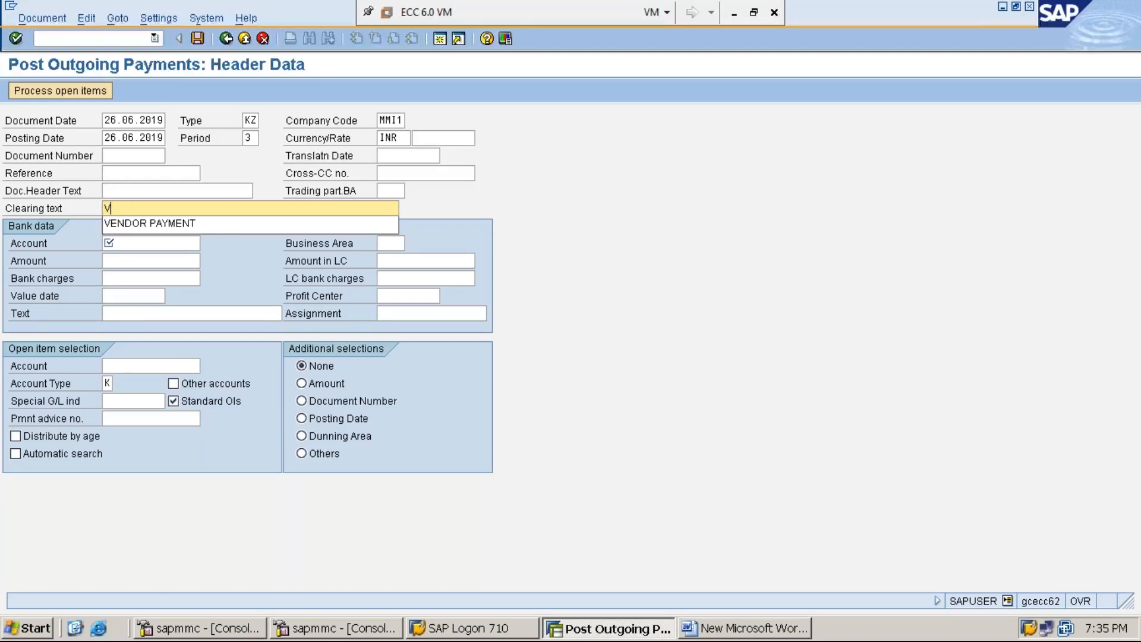
pyautogui.write('ENDOR PAYMENT FOR ')
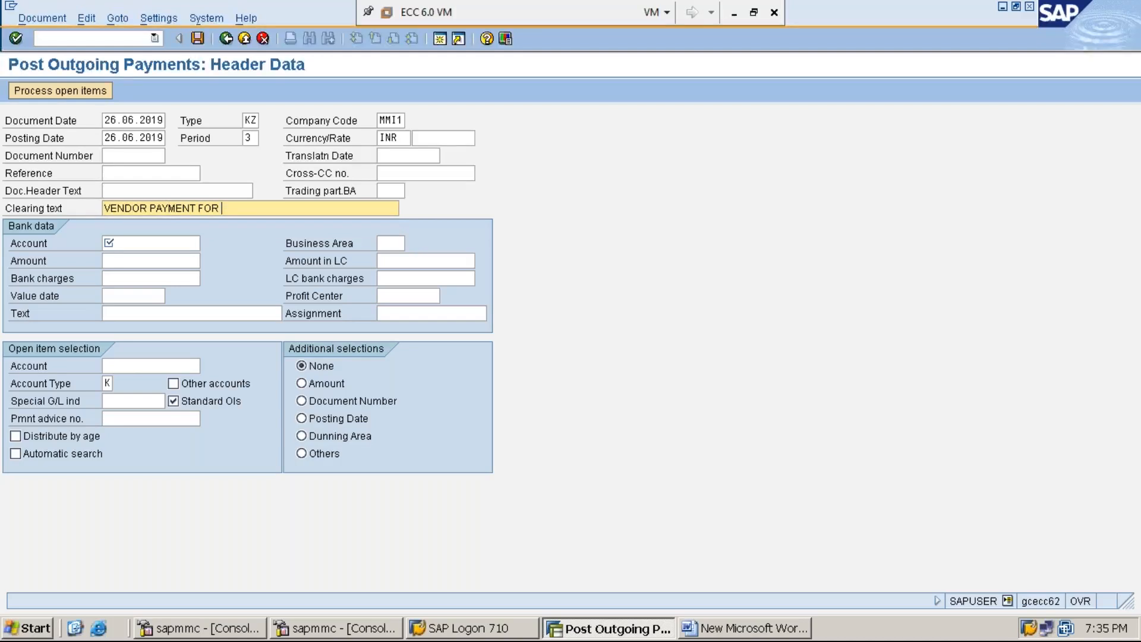
pyautogui.write('THE B')
pyautogui.click(191, 313)
pyautogui.write('ALA')
pyautogui.press('BackSpace')
pyautogui.press('BackSpace')
pyautogui.press('BackSpace')
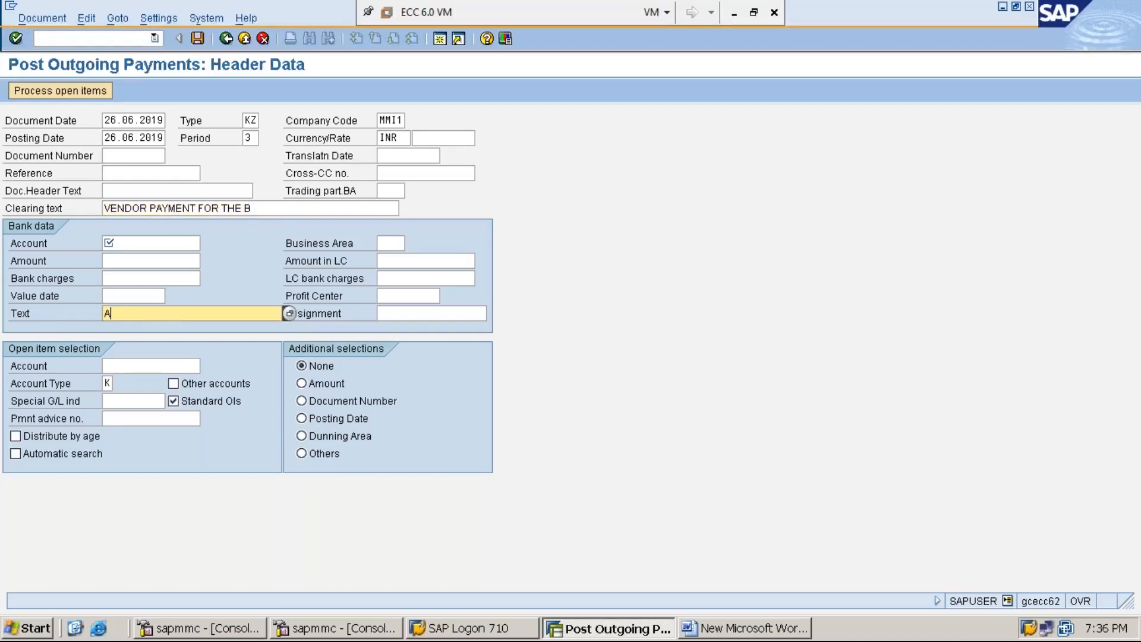
pyautogui.press('Escape')
pyautogui.click(260, 209)
pyautogui.write('ALANCE')
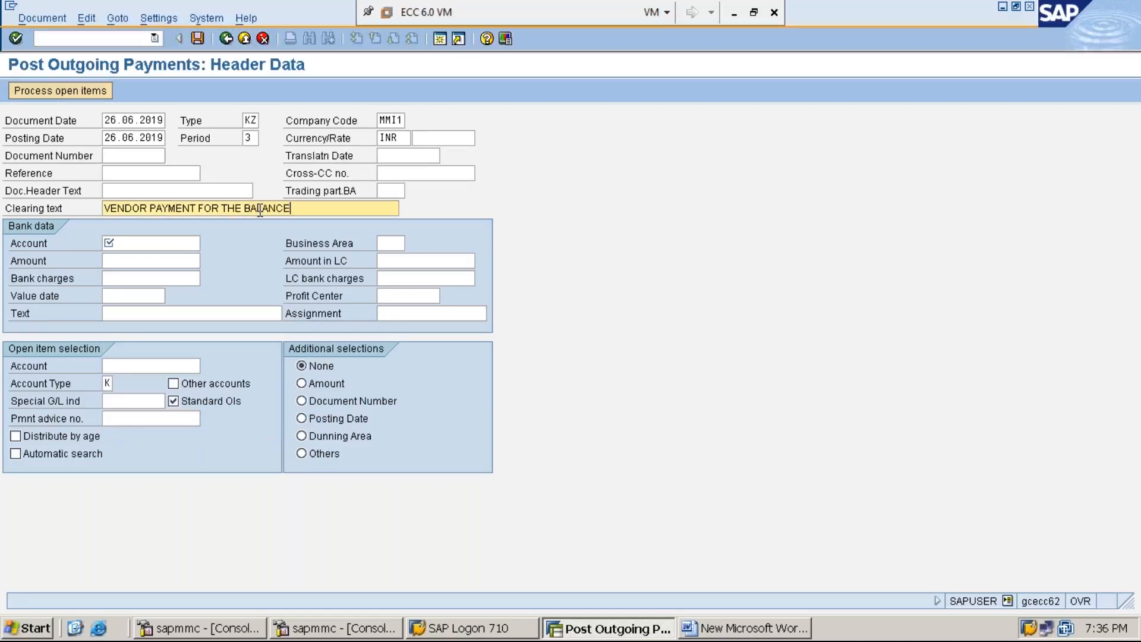
pyautogui.write(' OUT STANDING')
pyautogui.hotkey('ctrl', 'a')
pyautogui.press('Home')
# Fill bank data with bank account 100001 and amount 36000.
pyautogui.click(166, 244)
pyautogui.write('1')
pyautogui.press('Down')
pyautogui.press('Return')
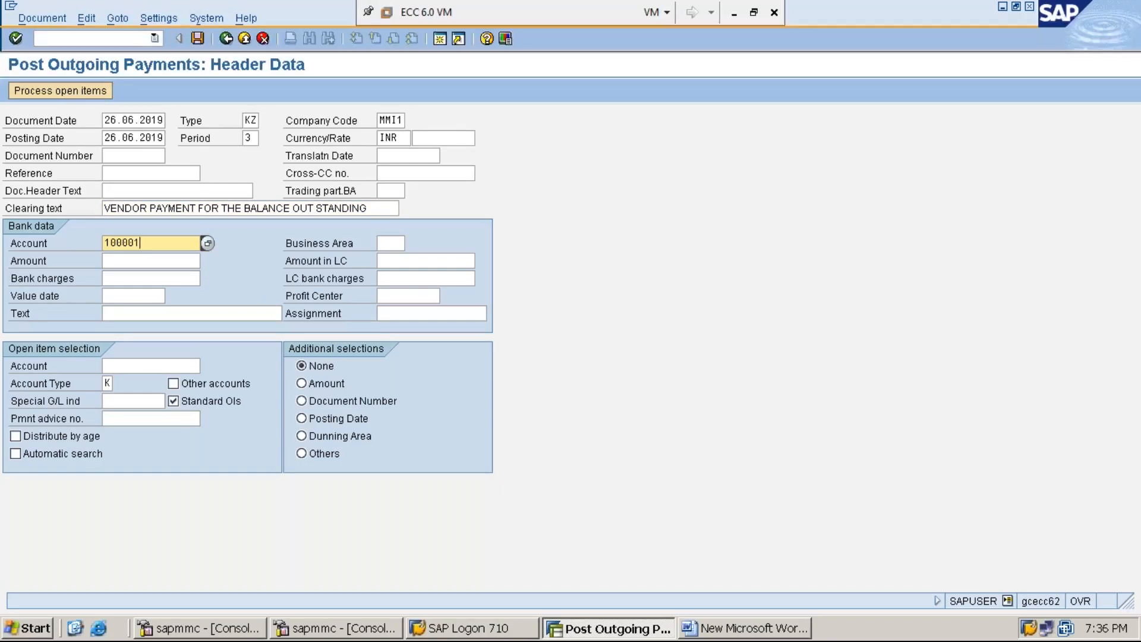
pyautogui.click(151, 260)
pyautogui.write('36000')
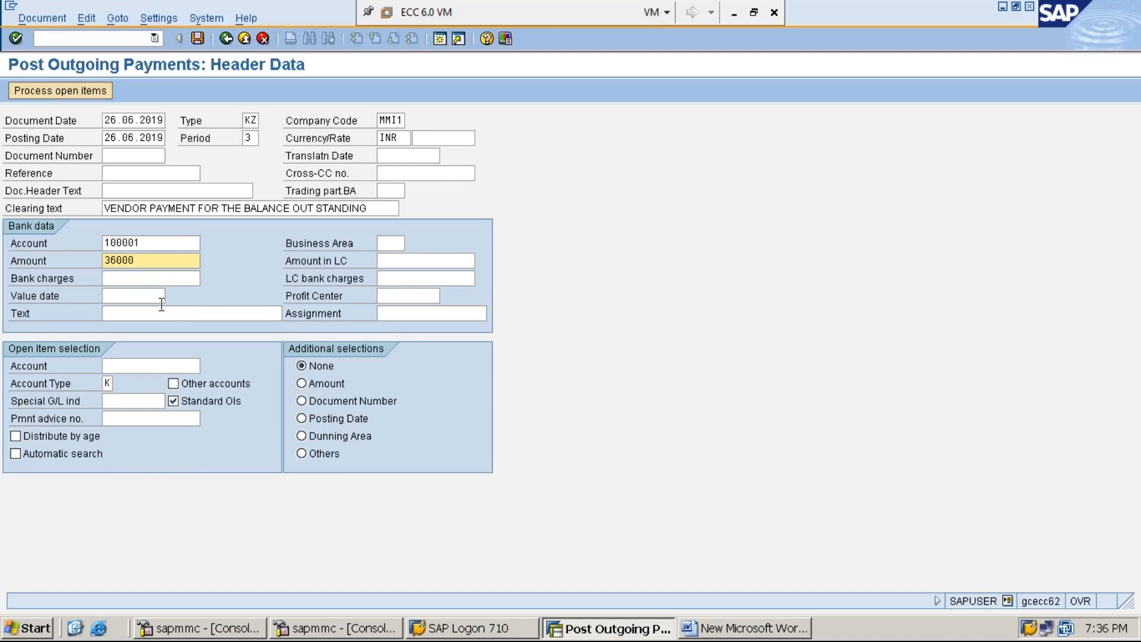
# Paste the clearing text into the bank data Text field and review it.
pyautogui.click(177, 315)
pyautogui.hotkey('ctrl', 'v')
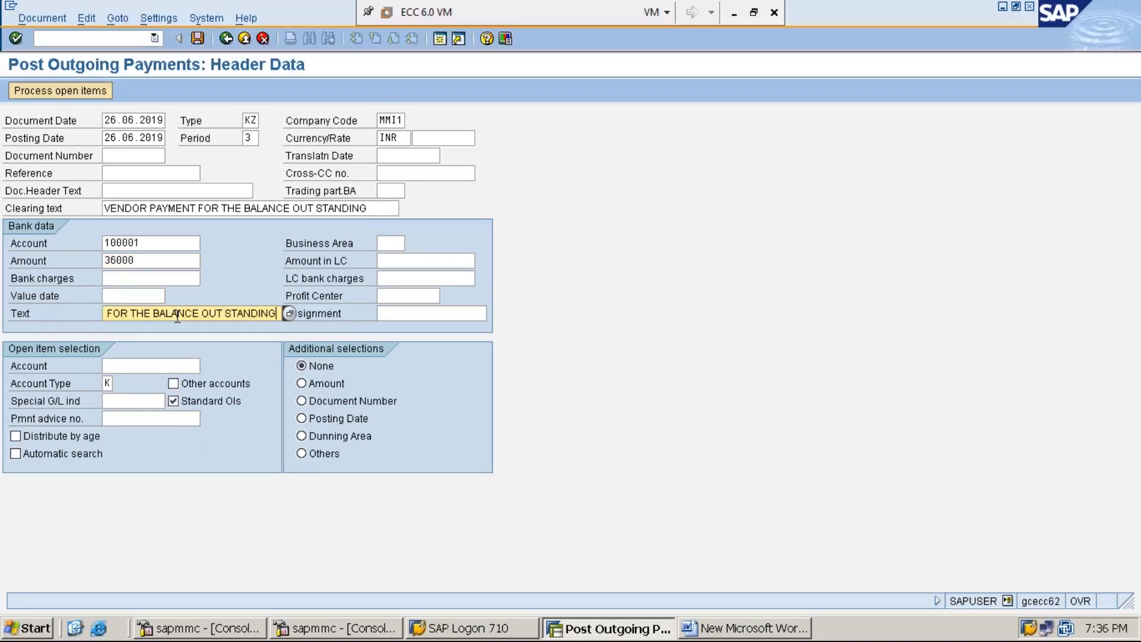
pyautogui.press('Home')
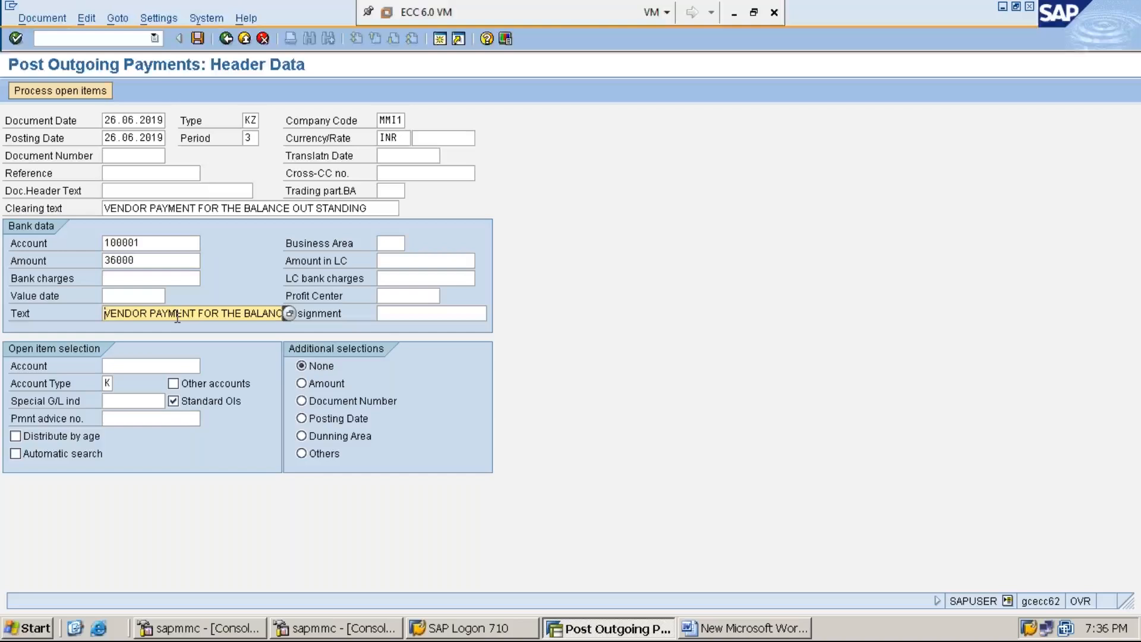
pyautogui.press('Right')
pyautogui.press('Right')
pyautogui.press('Right')
pyautogui.press('Right')
pyautogui.press('Right')
pyautogui.press('Right')
pyautogui.press('Right')
pyautogui.press('Right')
pyautogui.press('Right')
pyautogui.press('Right')
pyautogui.press('Right')
pyautogui.press('Right')
pyautogui.press('Right')
pyautogui.press('Right')
pyautogui.press('Right')
pyautogui.press('Right')
pyautogui.press('Right')
pyautogui.press('Right')
pyautogui.press('Right')
pyautogui.press('Right')
pyautogui.press('Right')
pyautogui.press('Right')
pyautogui.press('Right')
pyautogui.press('Right')
pyautogui.press('Right')
pyautogui.press('Right')
pyautogui.press('Right')
pyautogui.press('Right')
pyautogui.press('Right')
pyautogui.press('Right')
pyautogui.press('Right')
pyautogui.press('Right')
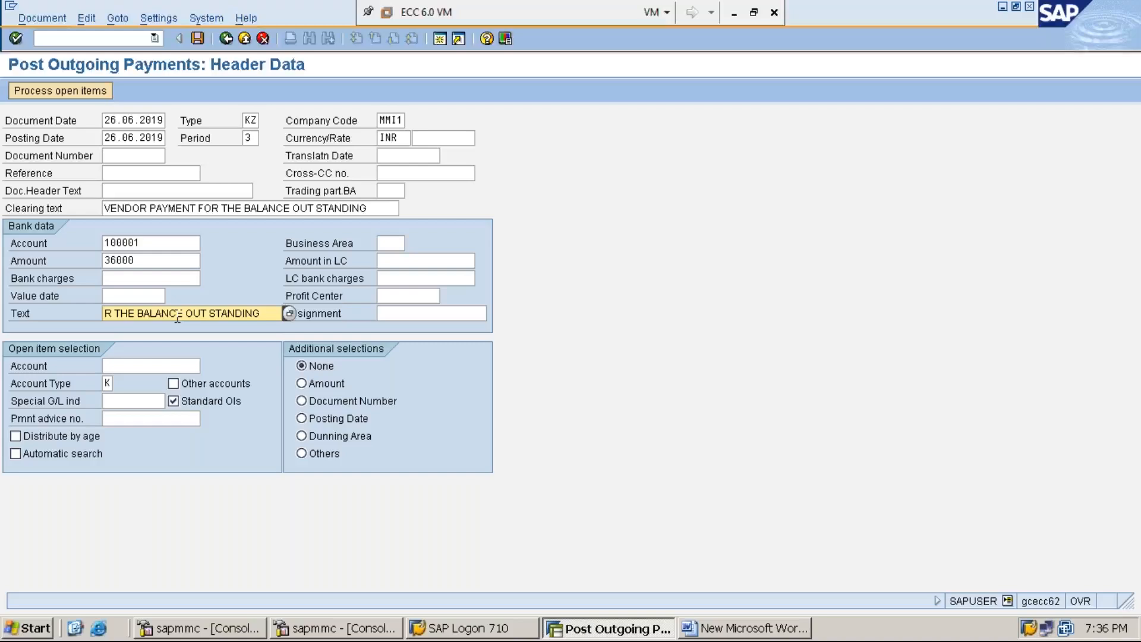
pyautogui.press('Left')
pyautogui.press('Left')
pyautogui.press('Left')
pyautogui.press('Left')
pyautogui.press('Left')
pyautogui.press('Left')
pyautogui.press('Left')
pyautogui.press('Left')
pyautogui.press('Left')
pyautogui.press('Left')
pyautogui.press('Left')
pyautogui.press('Left')
pyautogui.press('Left')
pyautogui.press('Left')
pyautogui.press('Left')
pyautogui.press('Left')
pyautogui.press('Left')
pyautogui.press('Left')
pyautogui.press('Left')
pyautogui.press('Left')
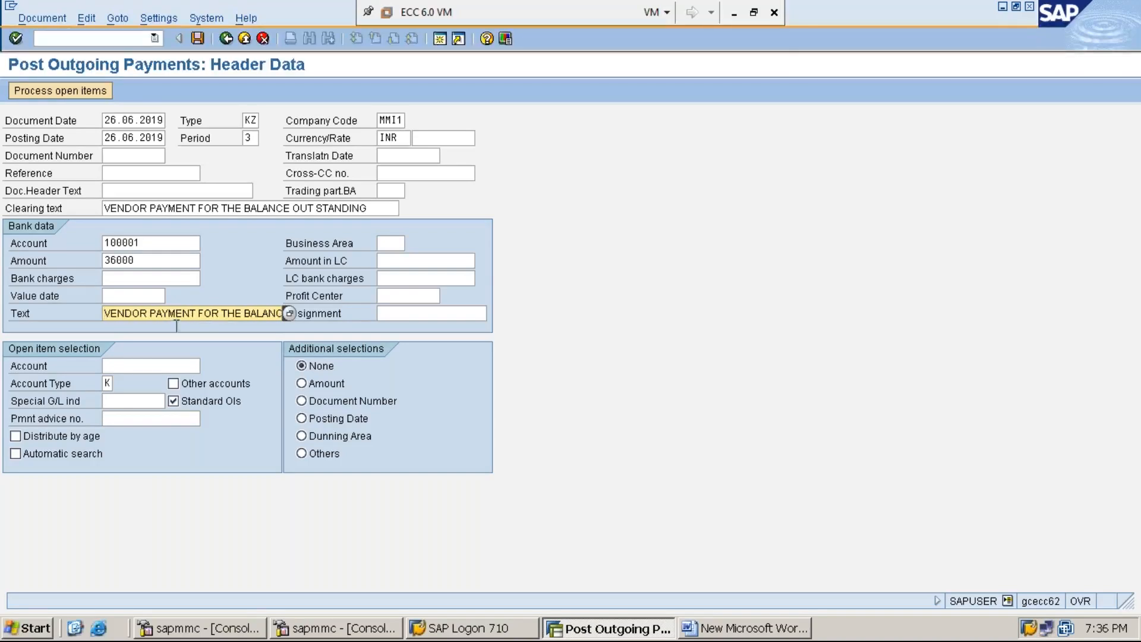
# Enter vendor account 1119301 under open item selection.
pyautogui.click(169, 365)
pyautogui.write('1')
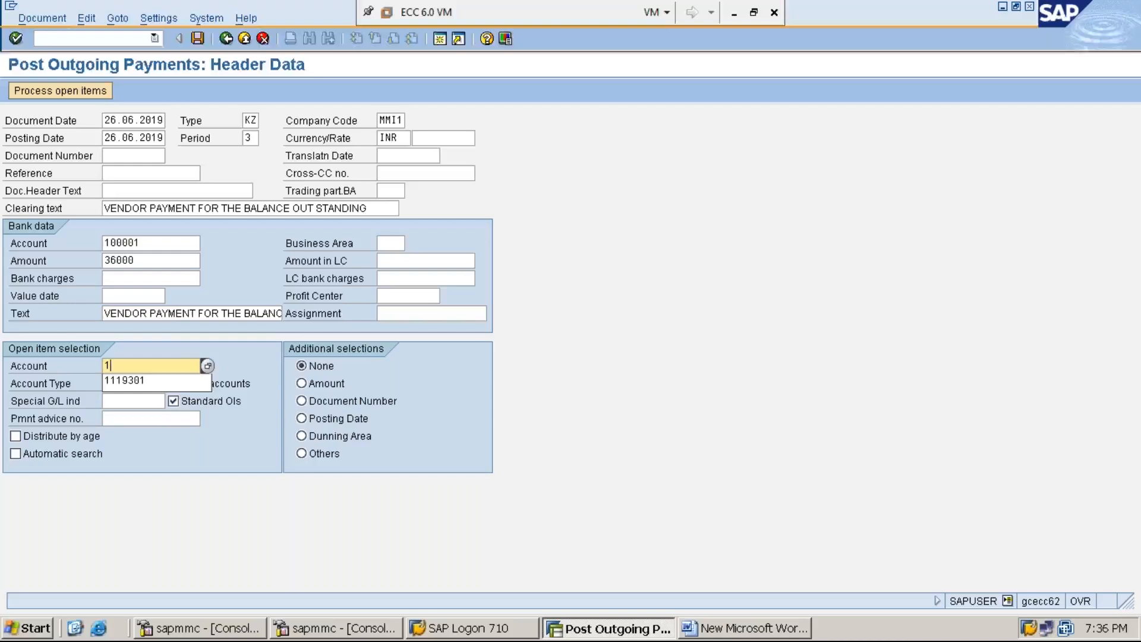
pyautogui.press('Down')
pyautogui.press('Return')
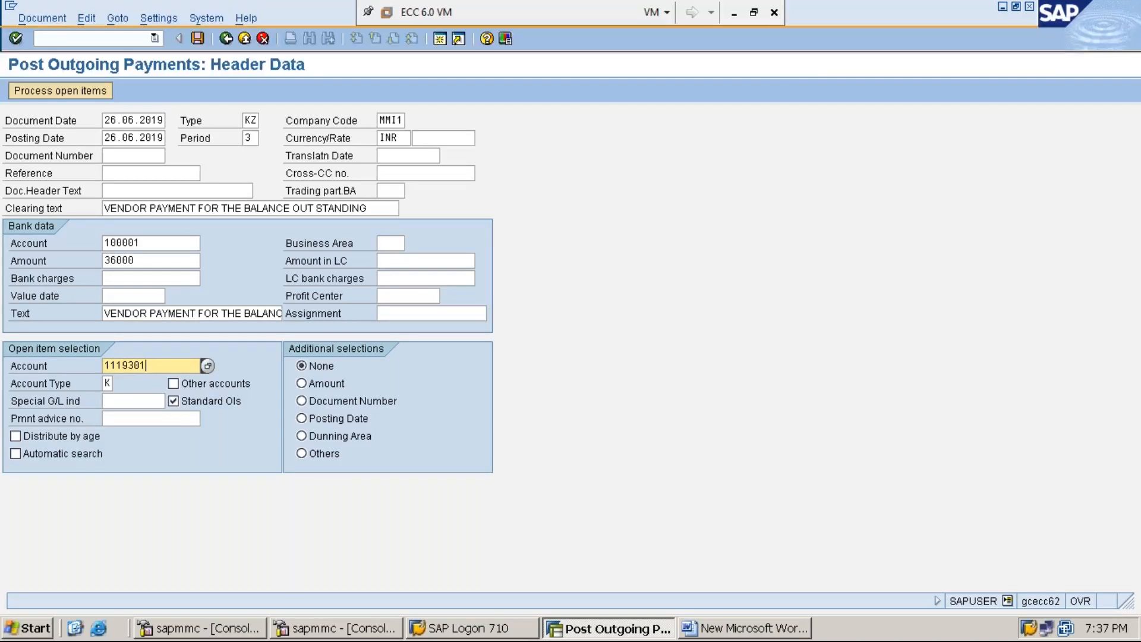
# Load invoice 30002 and payment 40002, confirming 36,000 assigned and 0.00 unassigned.
pyautogui.click(52, 92)
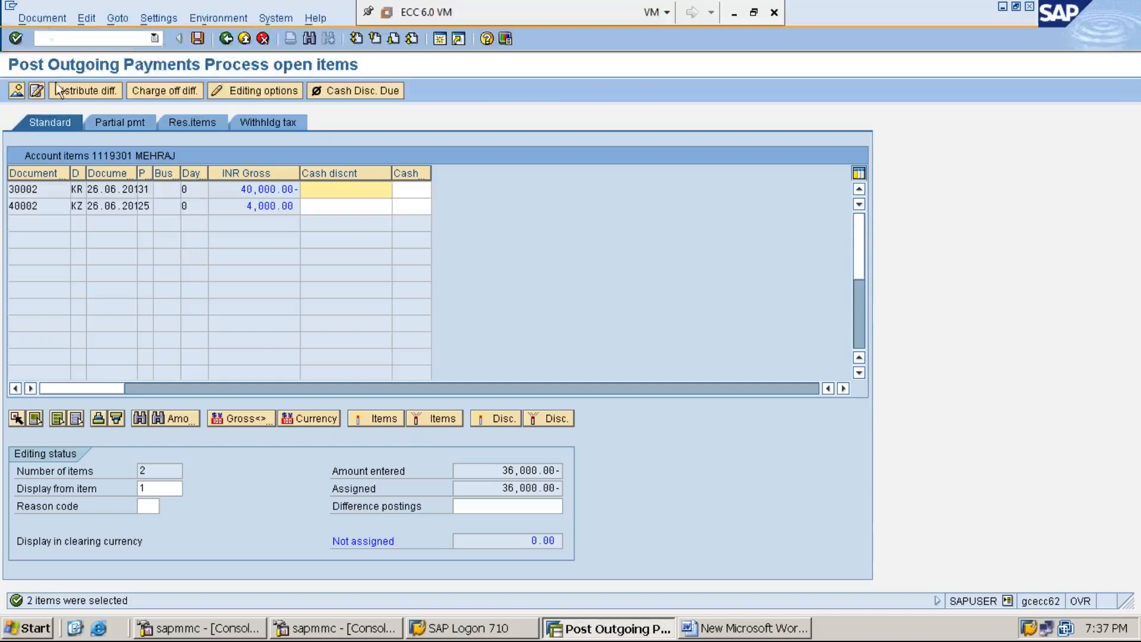
pyautogui.click(48, 18)
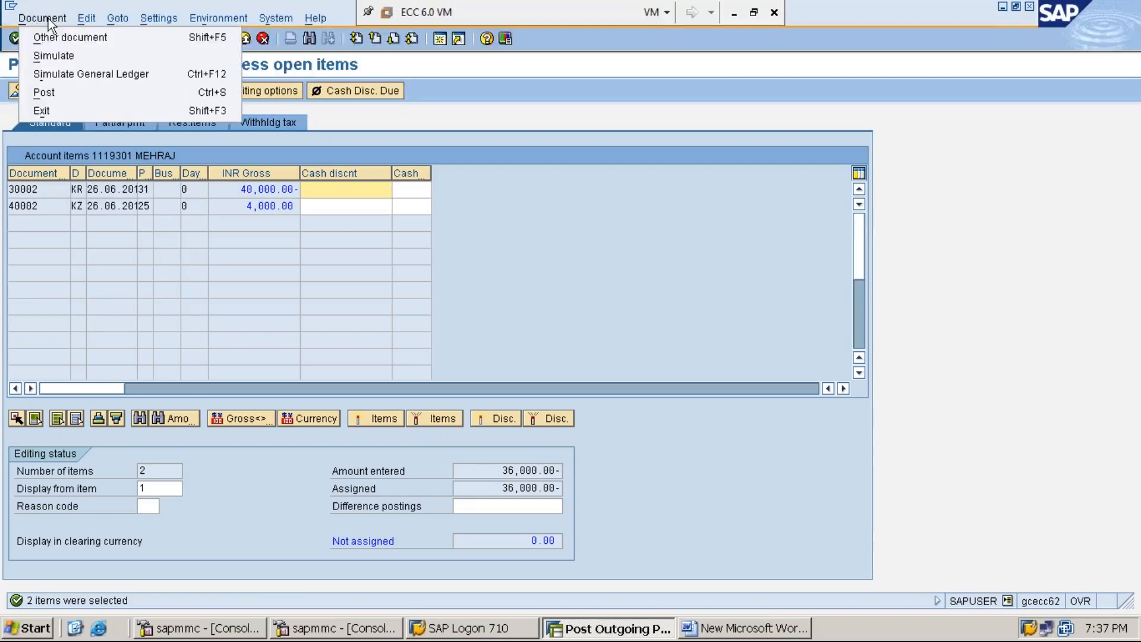
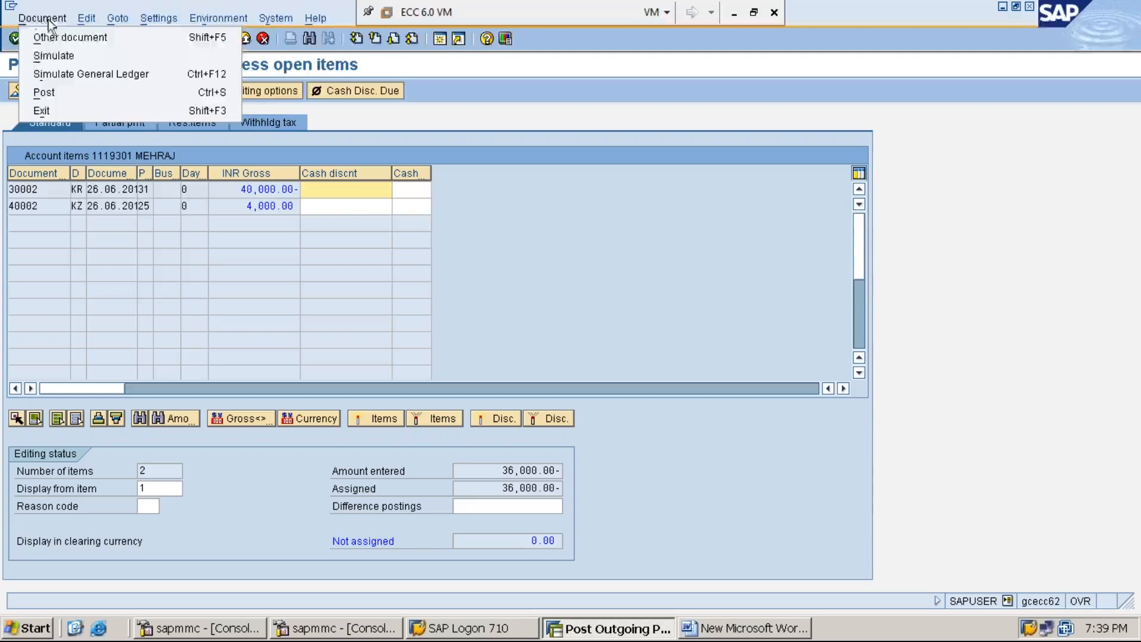
# Simulate the 36,000 INR outgoing payment, then post it as document 40003 in MMI1.
pyautogui.click(71, 58)
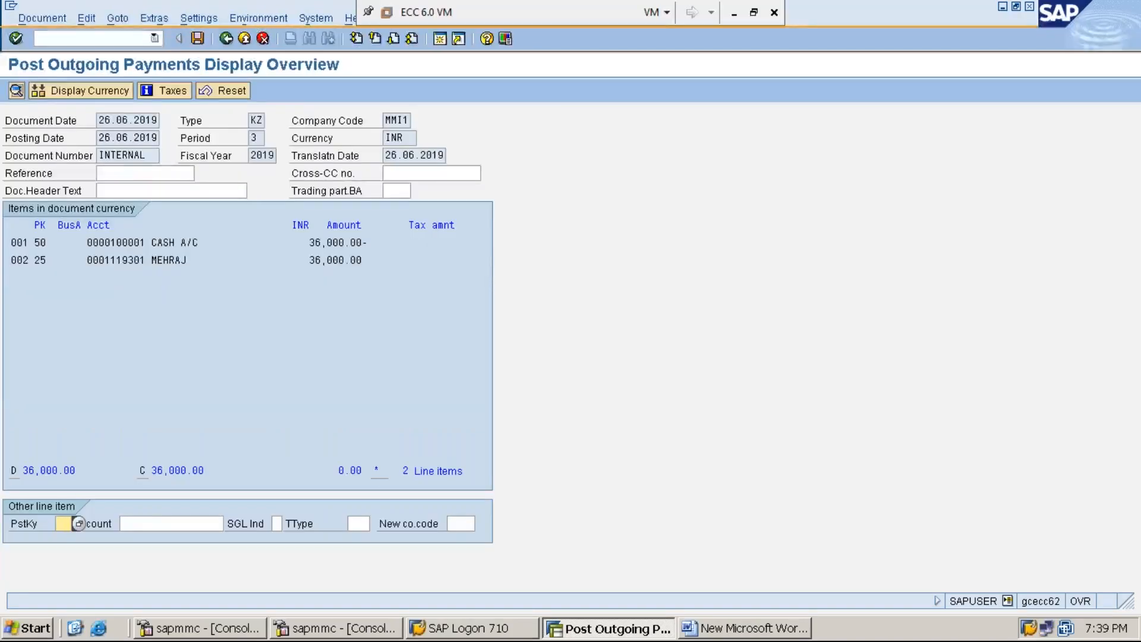
pyautogui.click(197, 39)
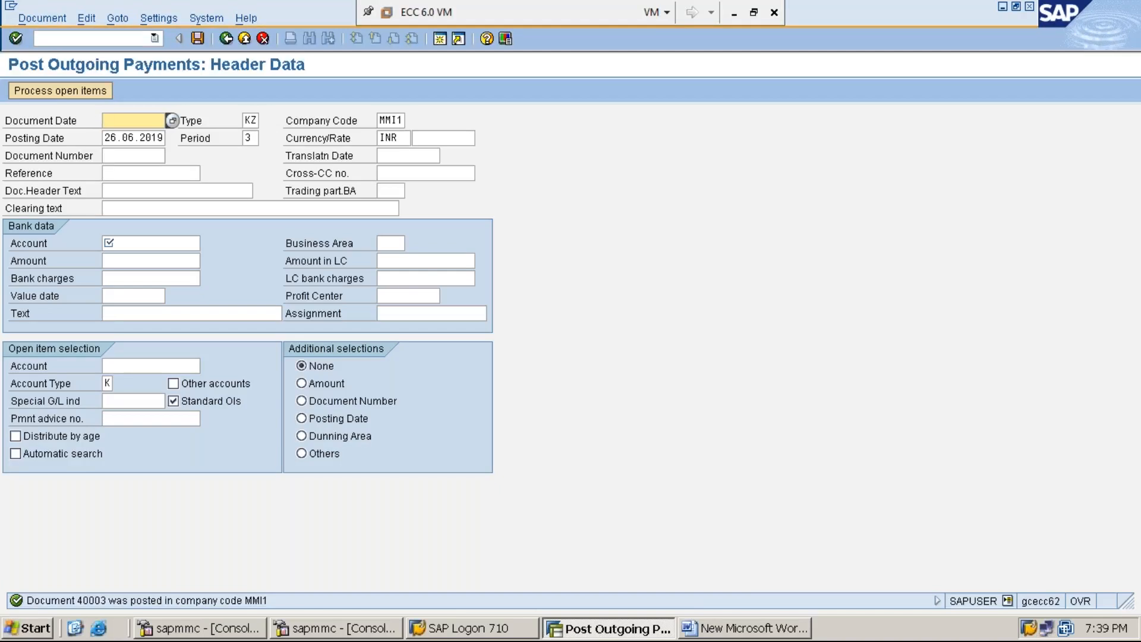
# Add 'STEP:6: DISPLAY VENDOR LINE ITEMS USING FBL1N AND ENSURE THAT THE PAYABLE AMOUNT IS "ZERO"' to the Word notes.
pyautogui.click(713, 629)
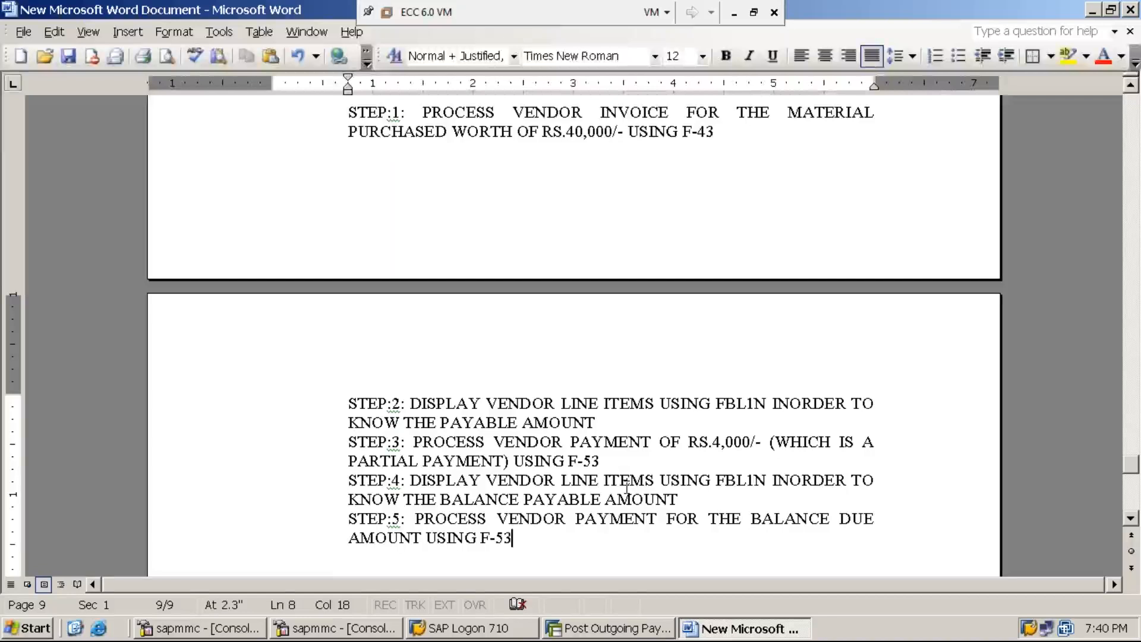
pyautogui.press('Return')
pyautogui.write('STEP:')
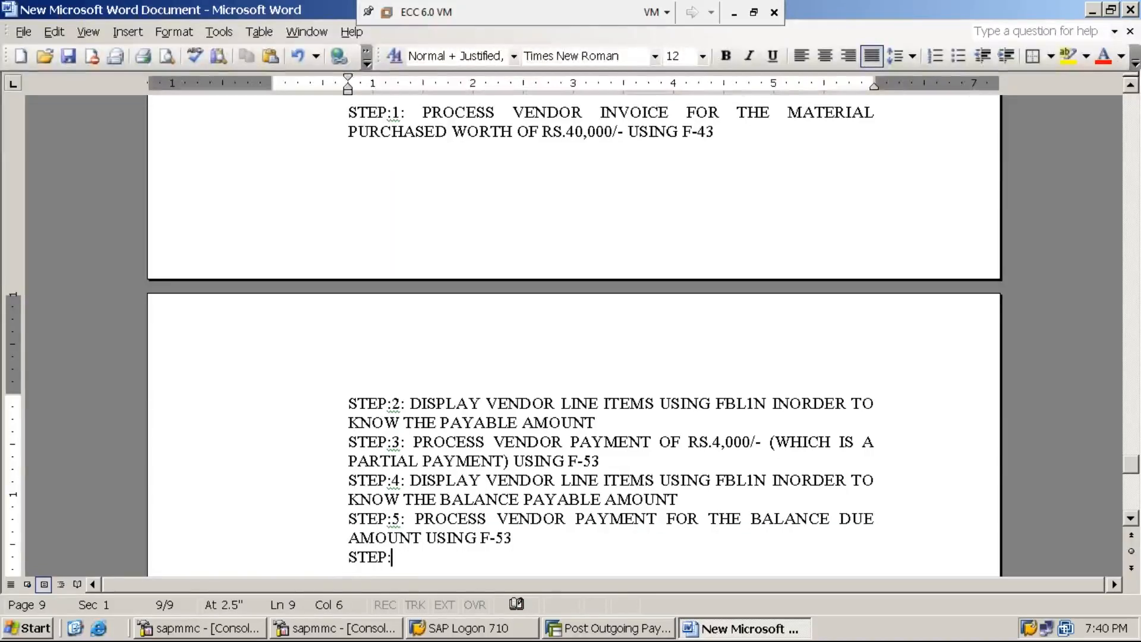
pyautogui.write('6: DISPLAY')
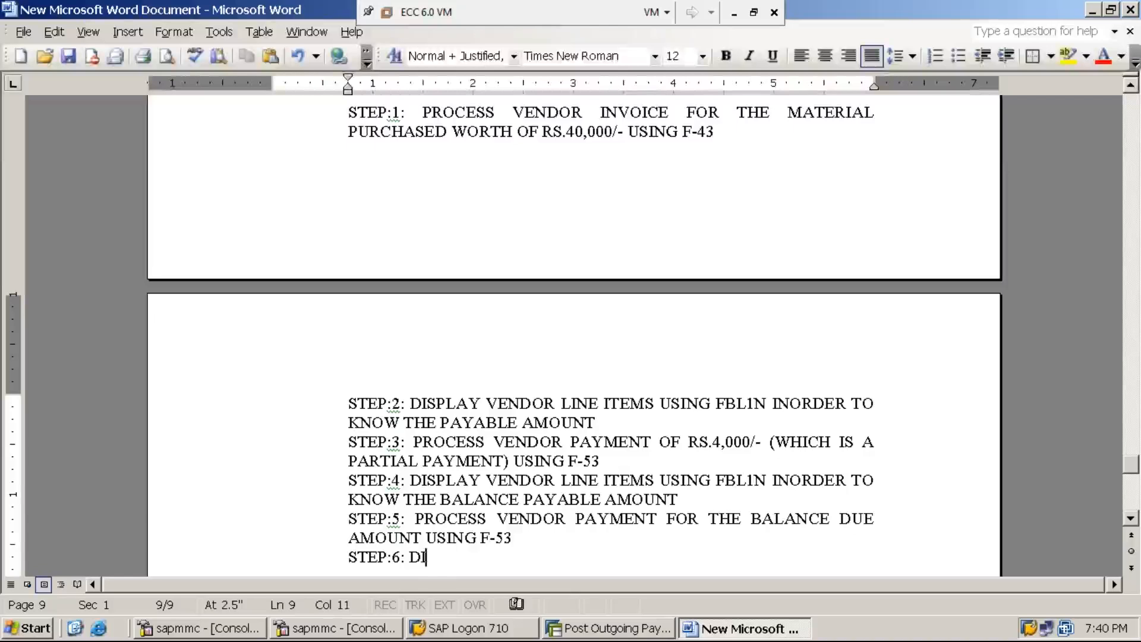
pyautogui.click(630, 481)
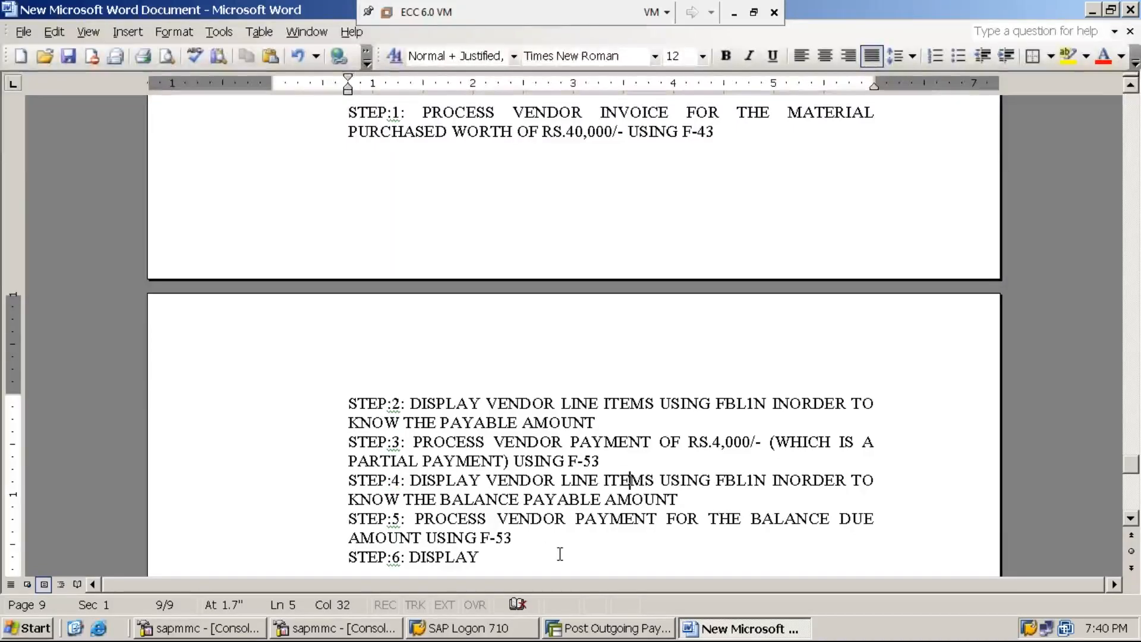
pyautogui.click(501, 557)
pyautogui.write('VENDOR LI')
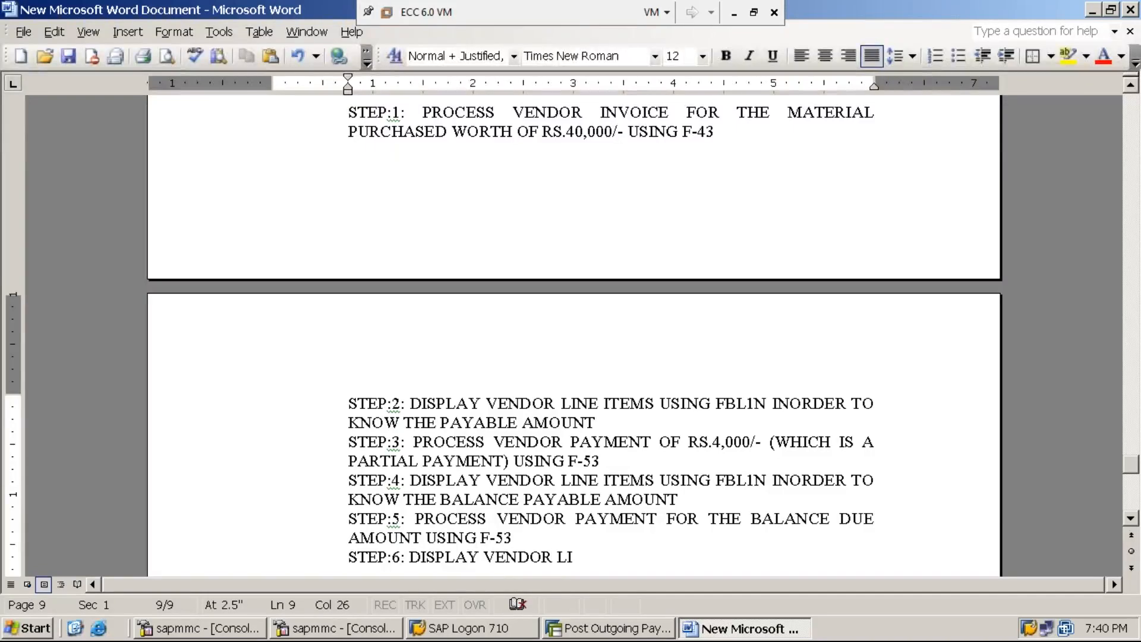
pyautogui.write('NE ITEMS ')
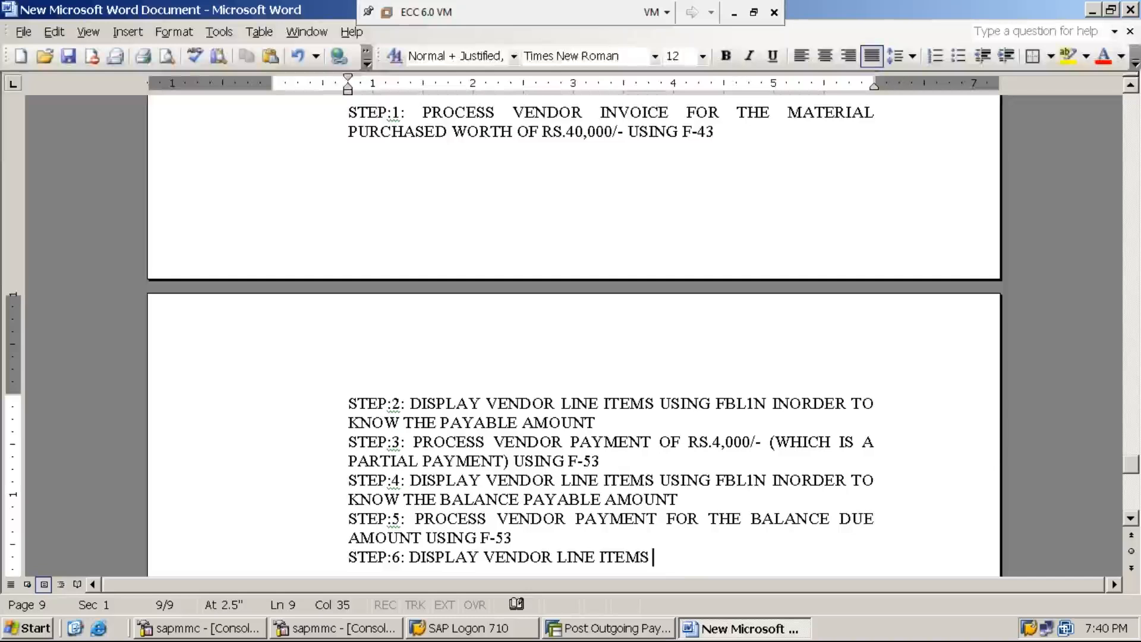
pyautogui.write('USING FBL1N')
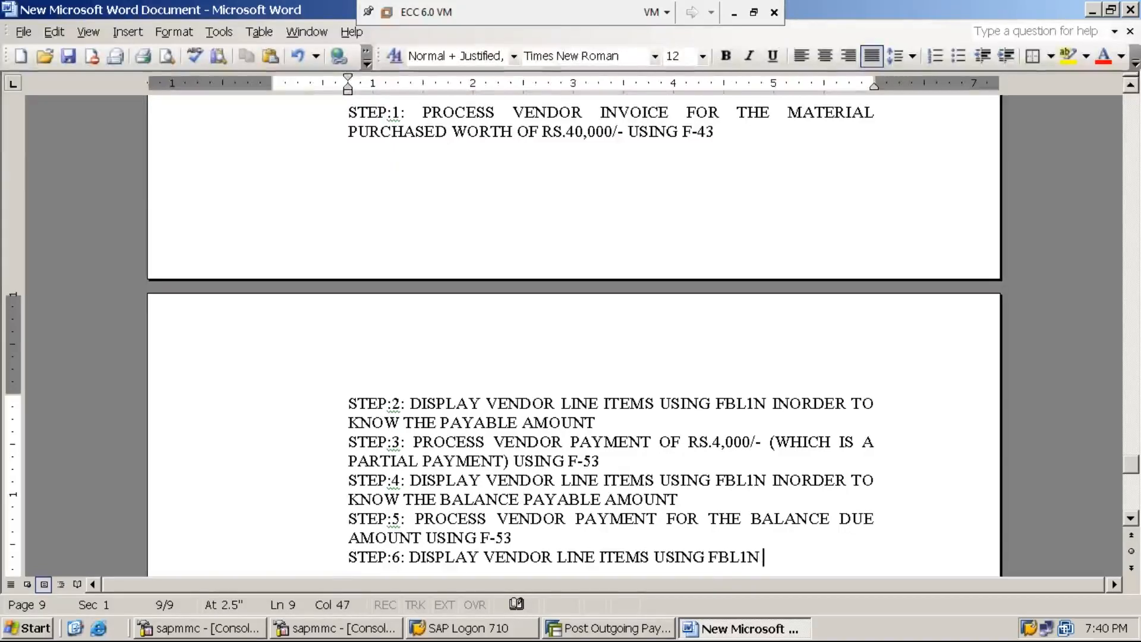
pyautogui.write(' AND ENSU')
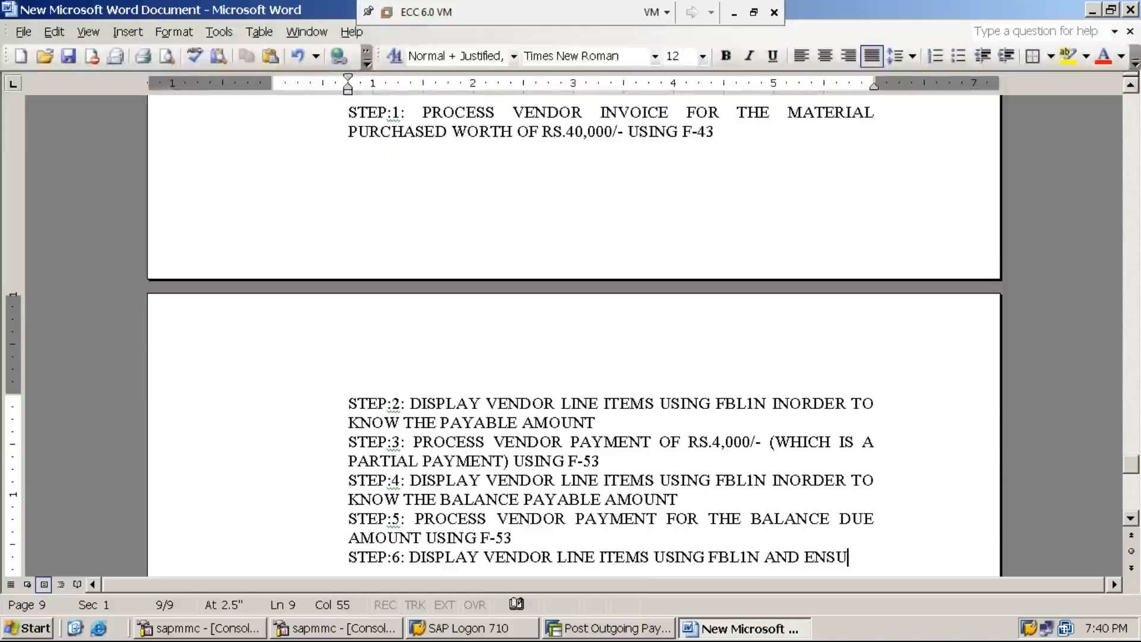
pyautogui.write('RE THAT TH')
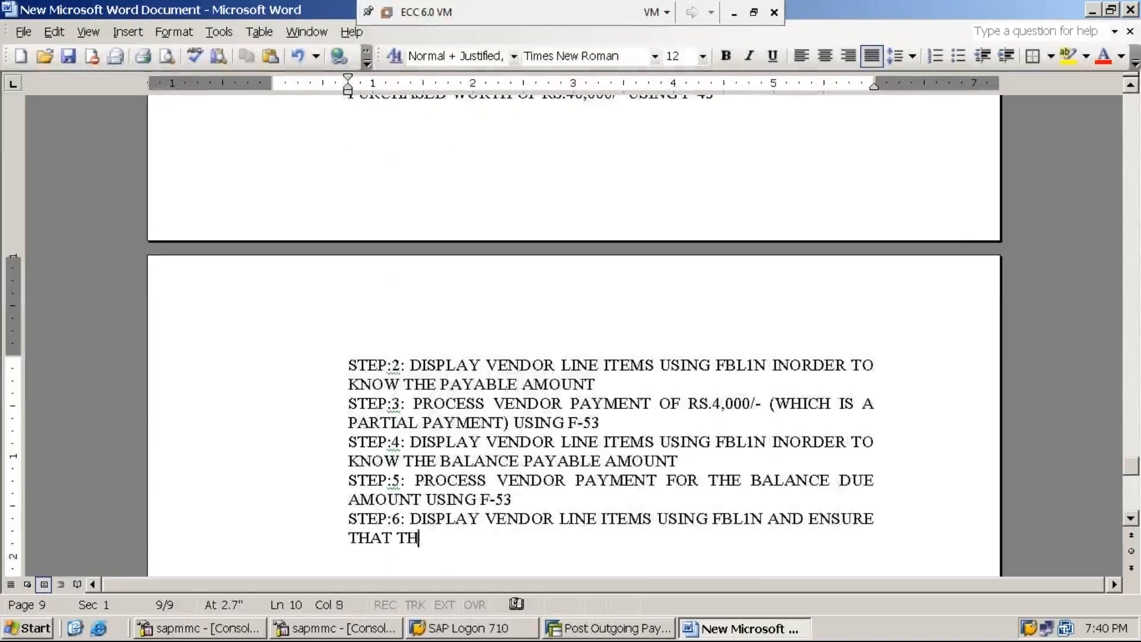
pyautogui.write('E PAYA')
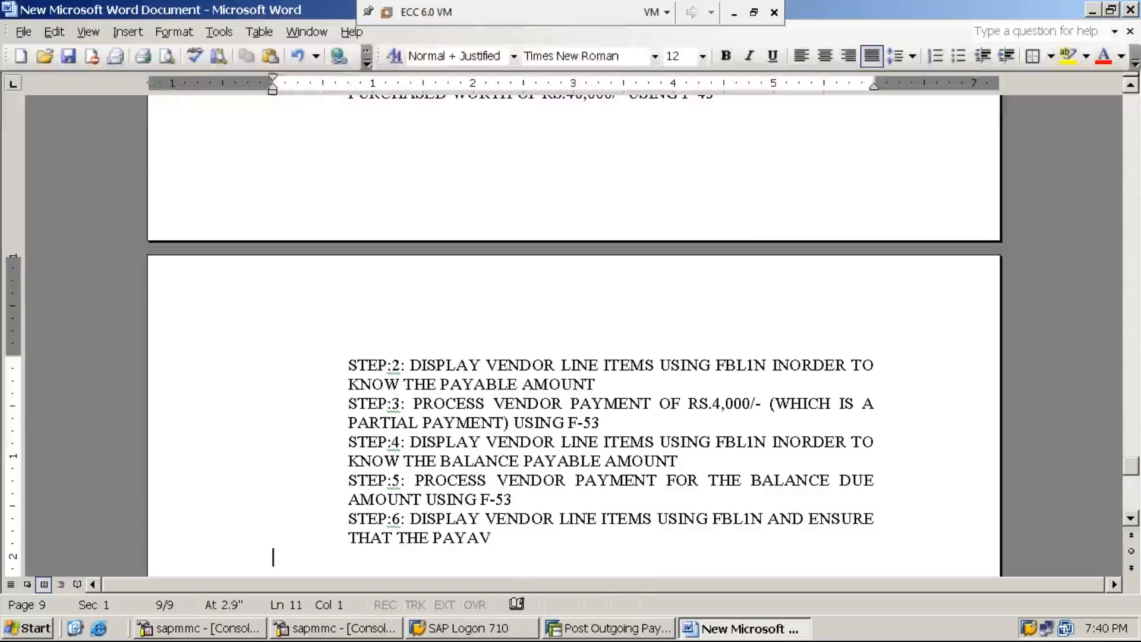
pyautogui.write('BLE ')
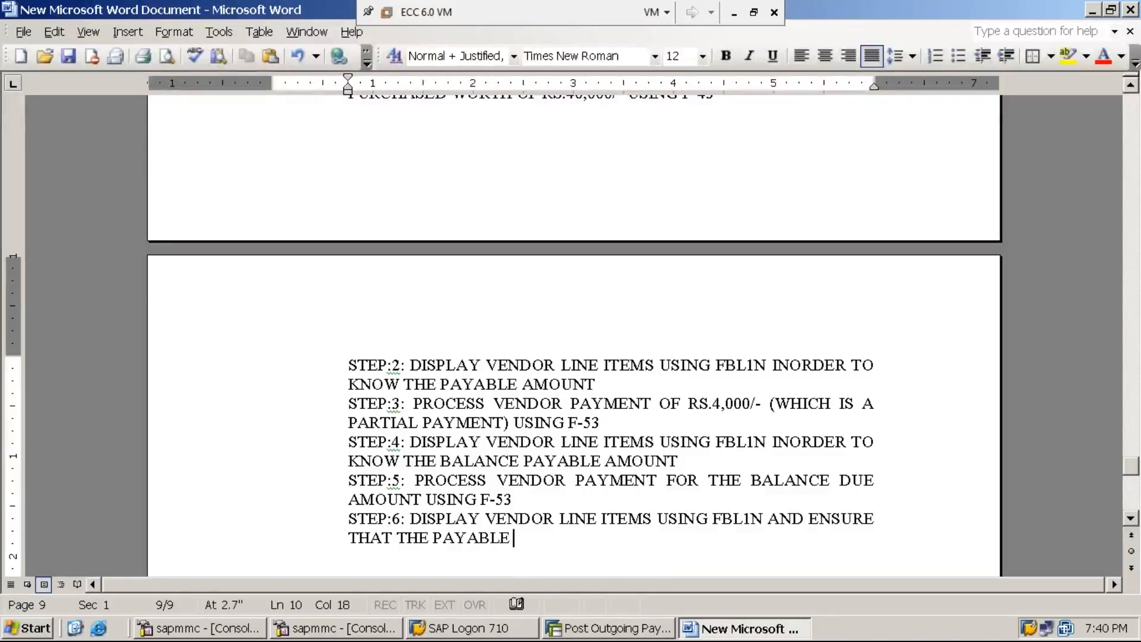
pyautogui.write('AMOUNT IS ')
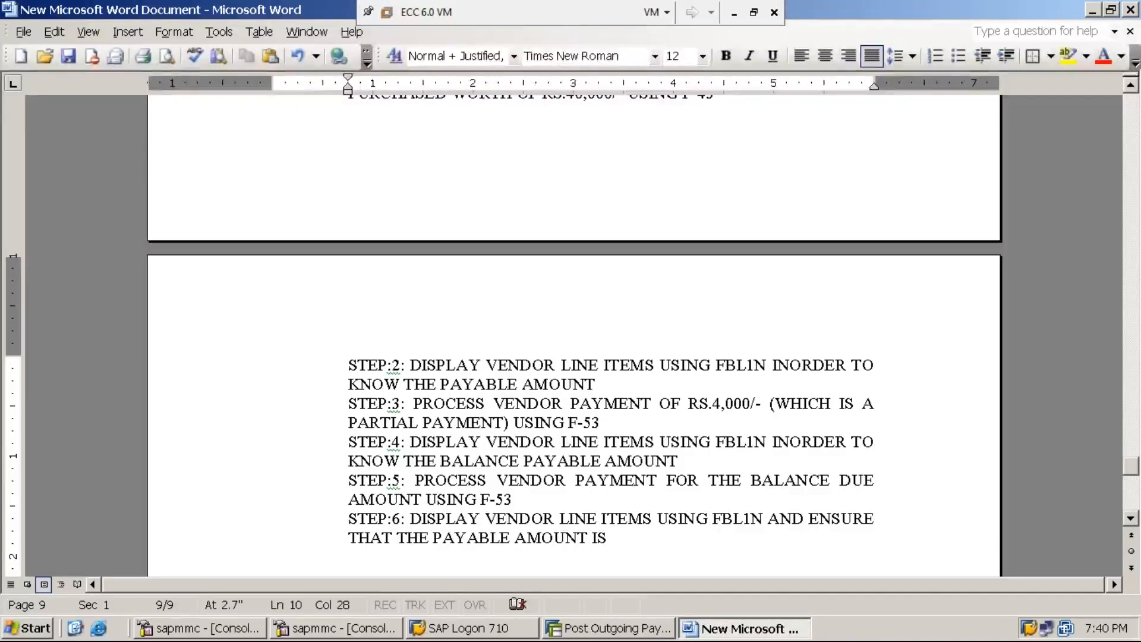
pyautogui.write('"ZERO')
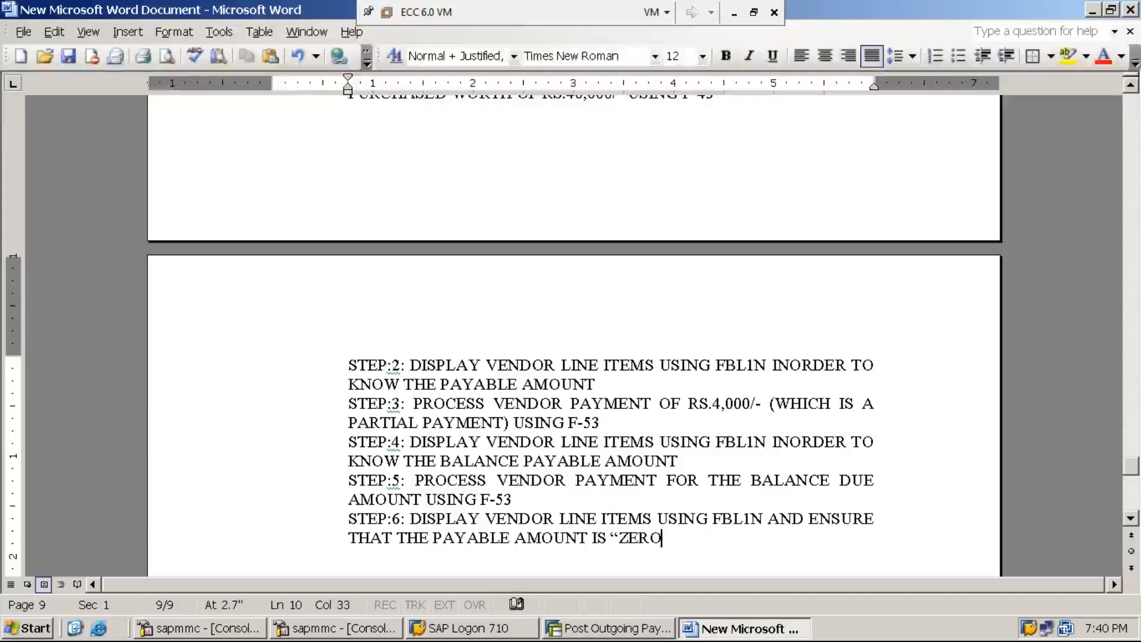
pyautogui.write('"')
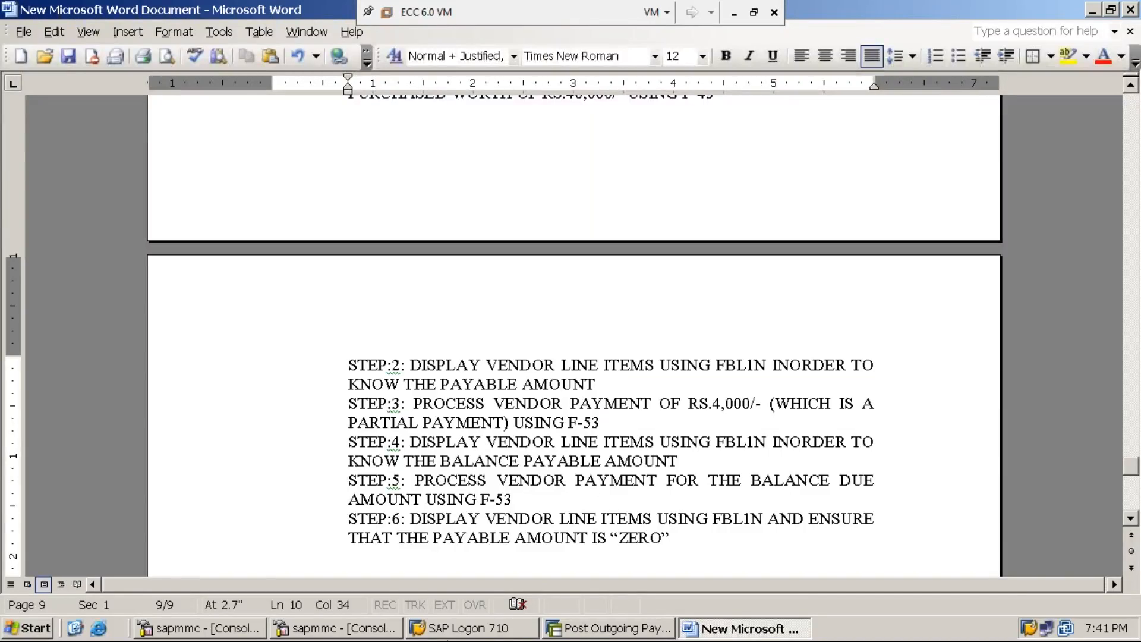
# Open FBL1N for the vendor in company code MMI1 with All items selected.
pyautogui.click(591, 633)
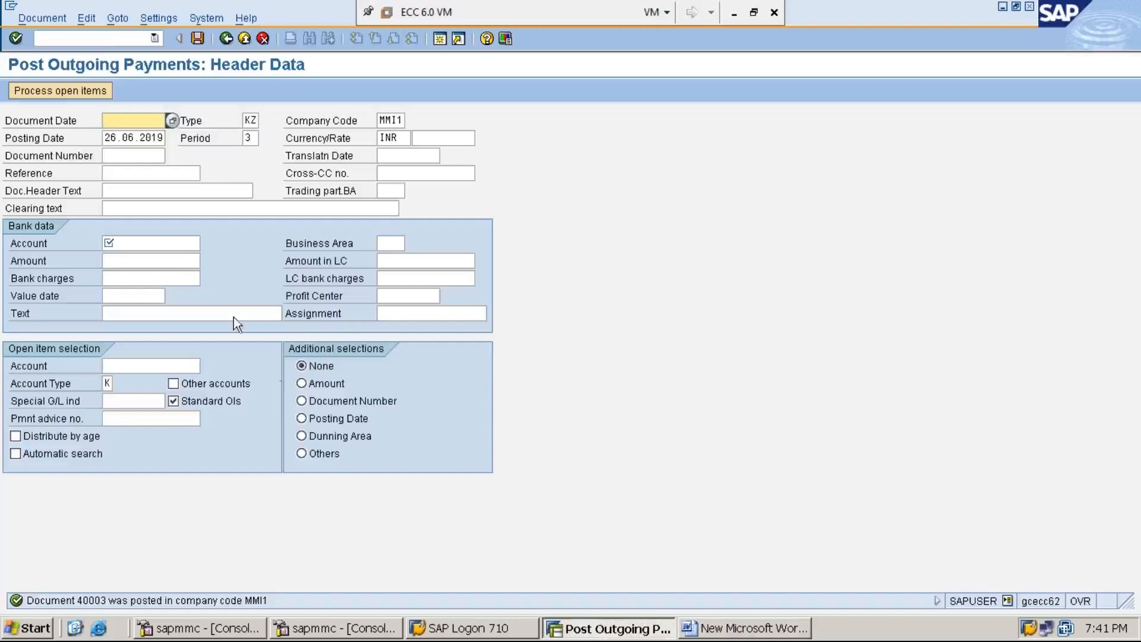
pyautogui.write('/n')
pyautogui.press('Return')
pyautogui.write('FBL1N')
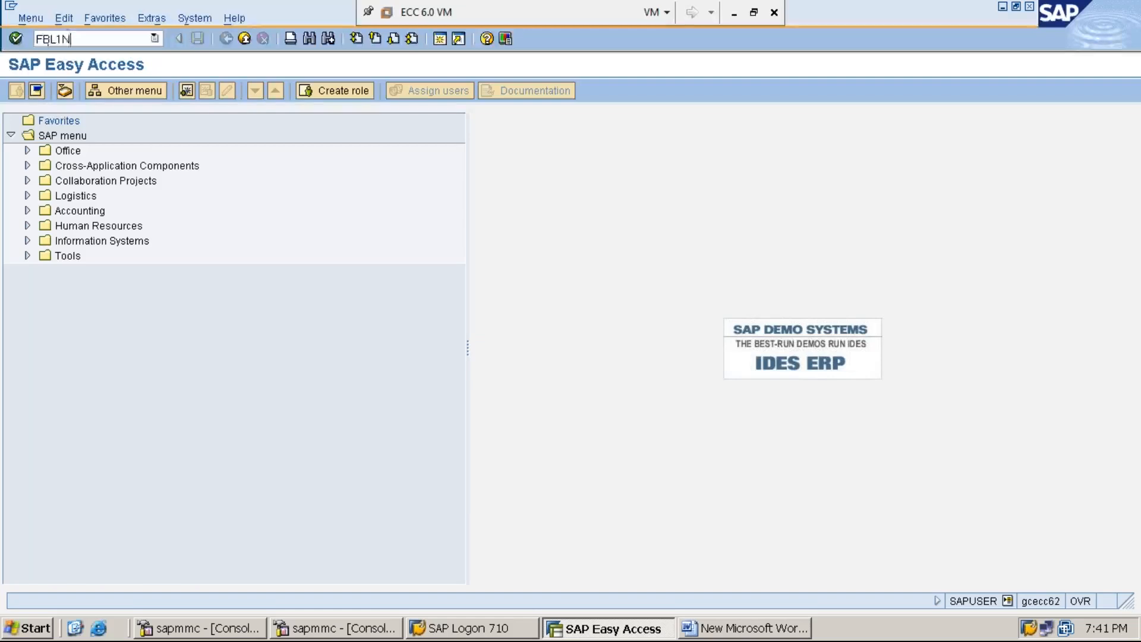
pyautogui.press('Return')
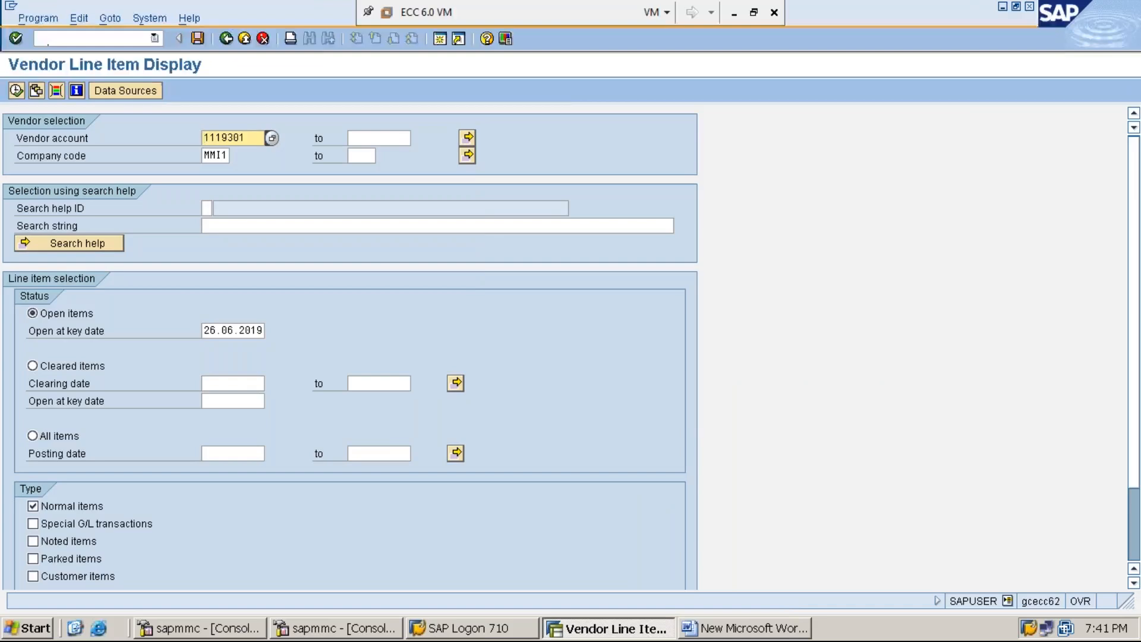
pyautogui.click(250, 137)
pyautogui.press('Tab')
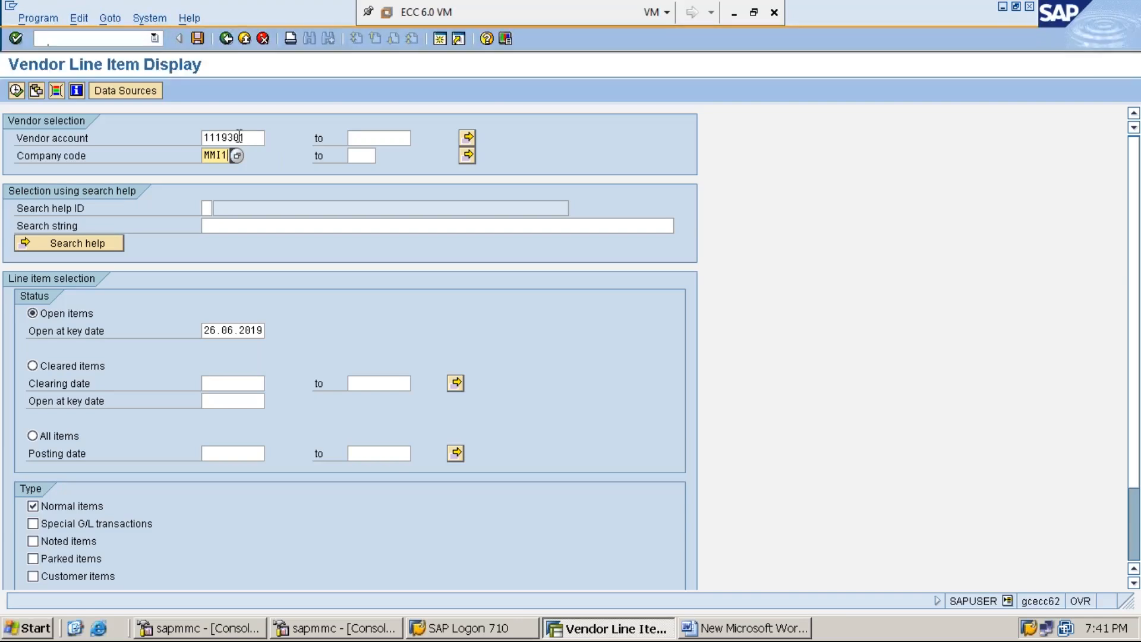
pyautogui.click(32, 437)
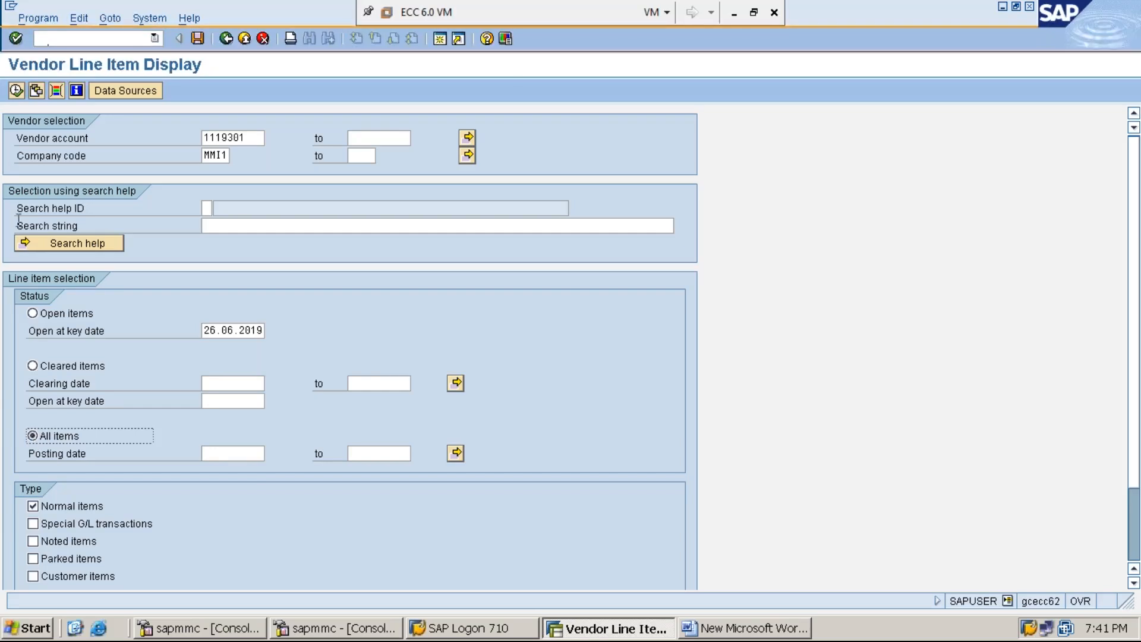
# Run the all-items report, confirm the 0.00 balance, then switch the selection to Open items.
pyautogui.click(16, 92)
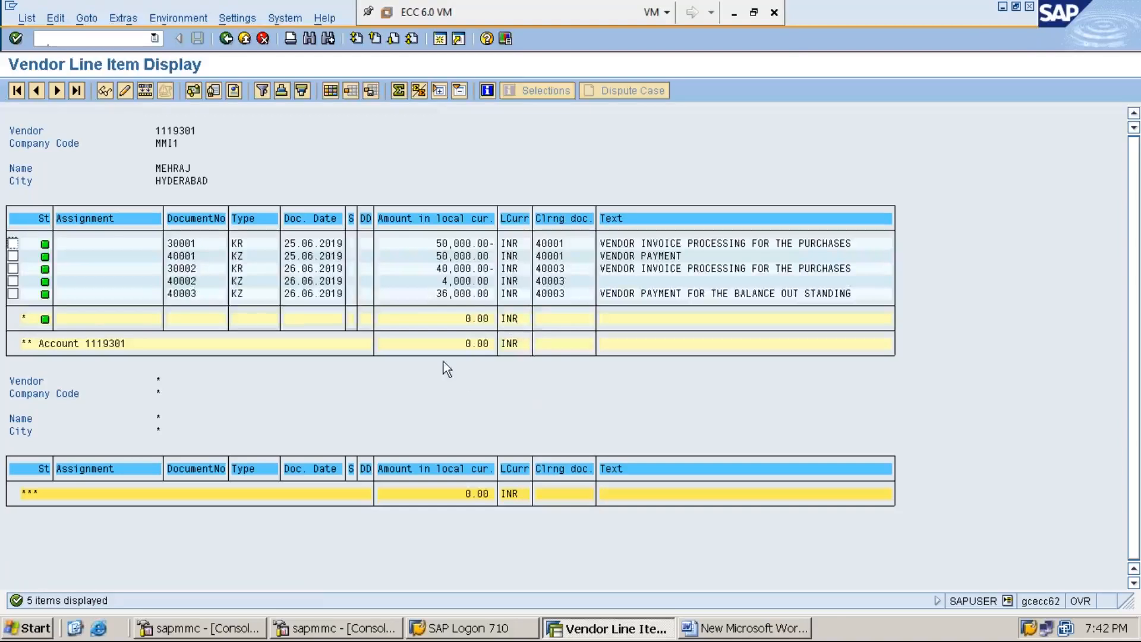
pyautogui.click(461, 282)
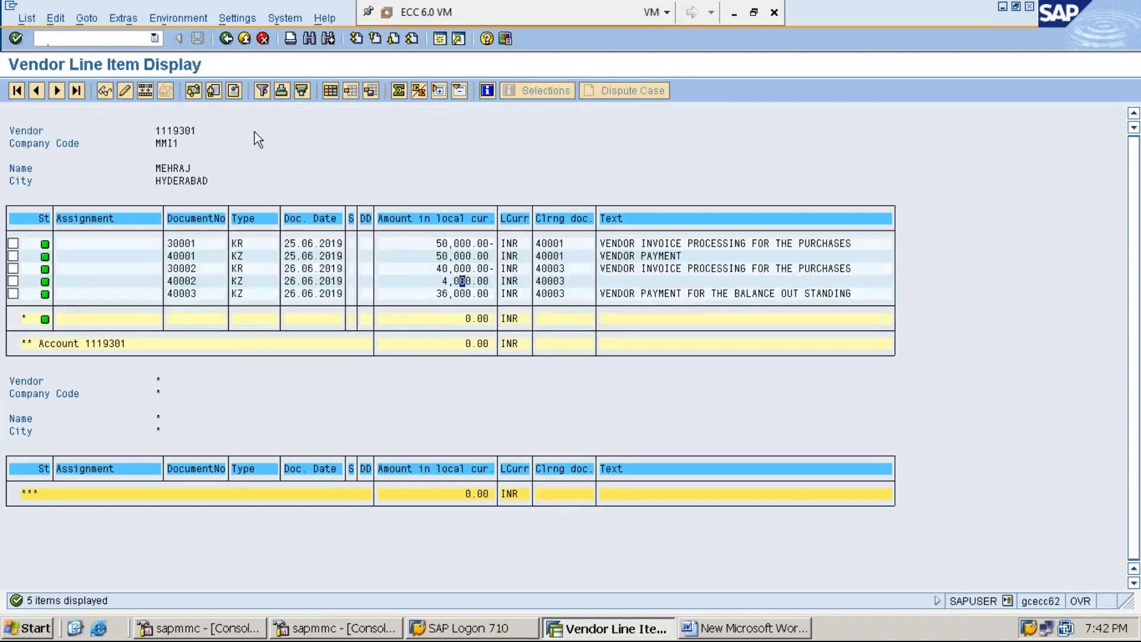
pyautogui.click(226, 38)
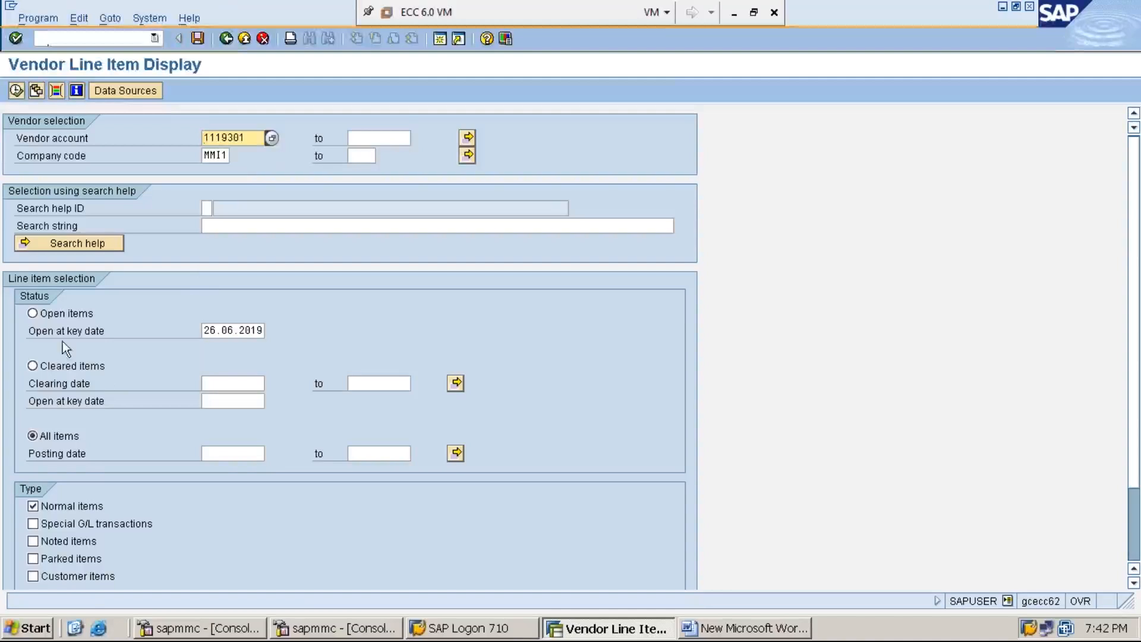
pyautogui.click(50, 313)
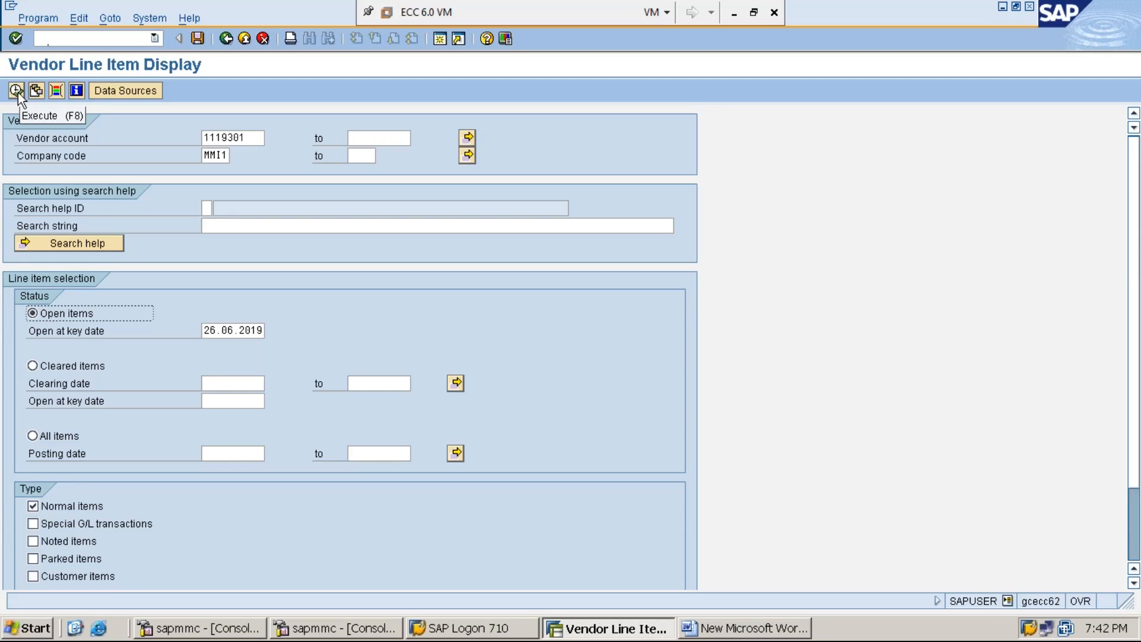
# Run the vendor line item report for open items only.
pyautogui.click(17, 91)
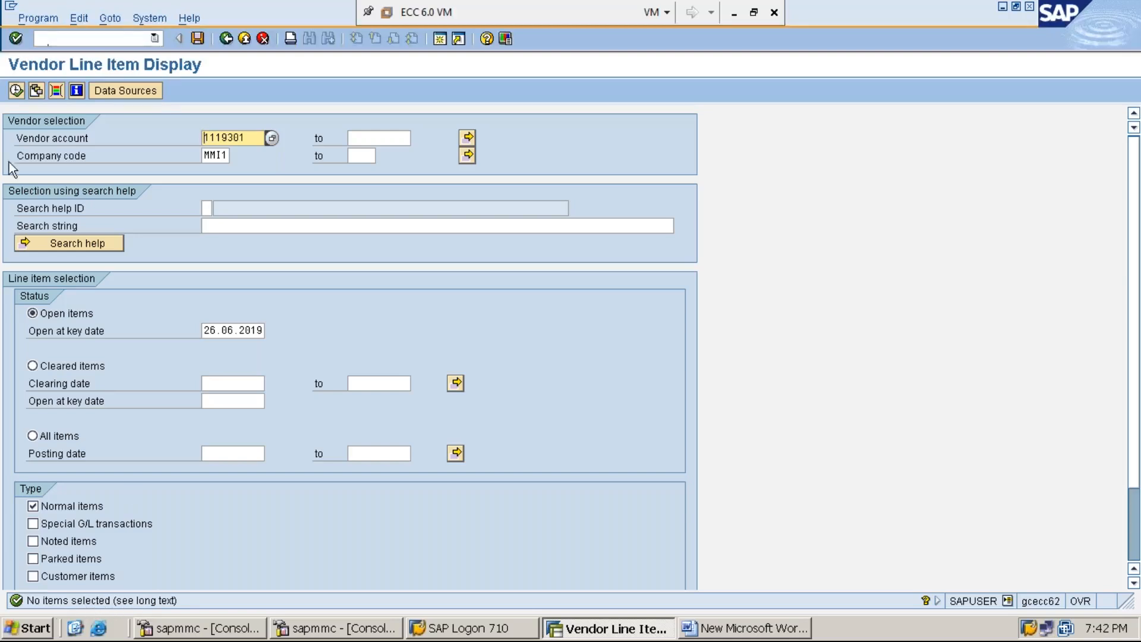
pyautogui.click(66, 314)
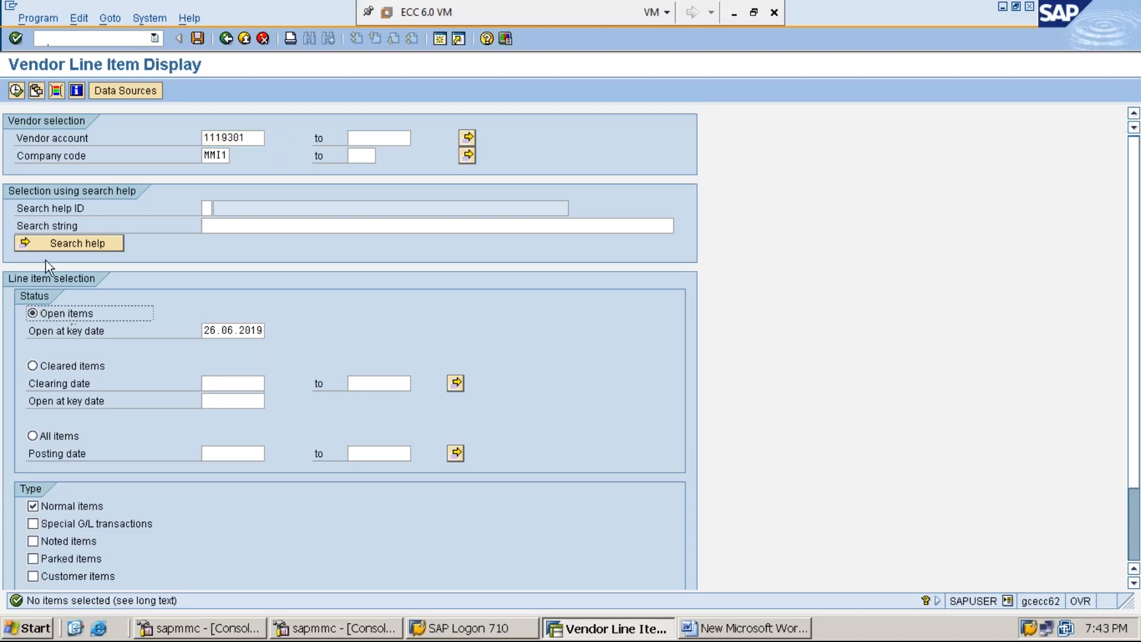
pyautogui.click(16, 90)
pyautogui.click(17, 89)
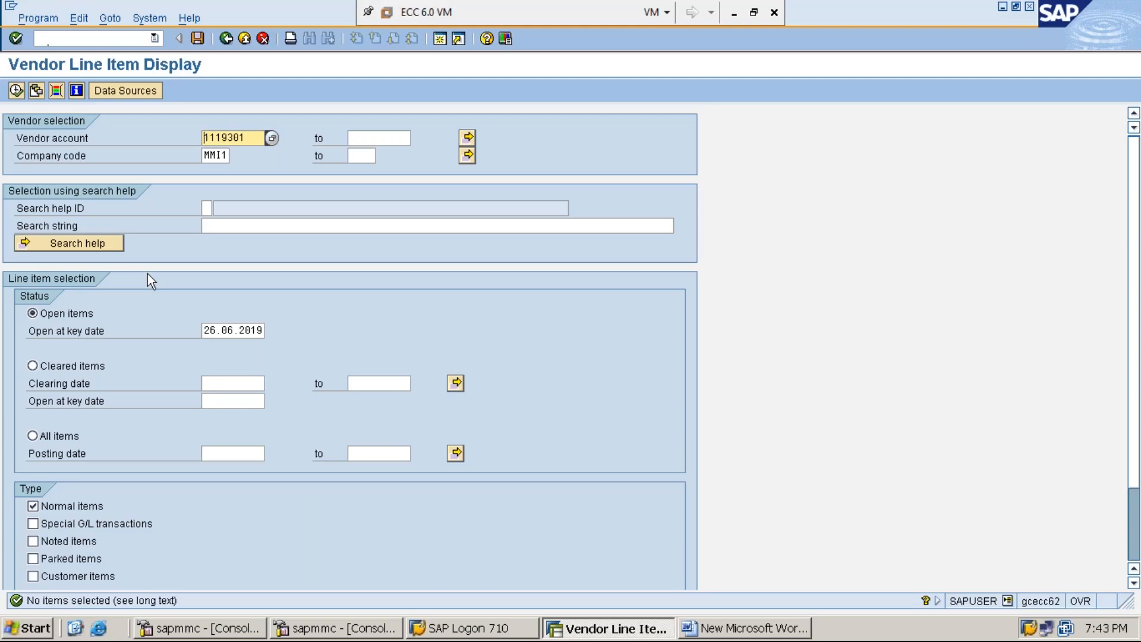
# List all items, then cleared items only, showing all five entries cleared.
pyautogui.click(63, 439)
pyautogui.click(16, 91)
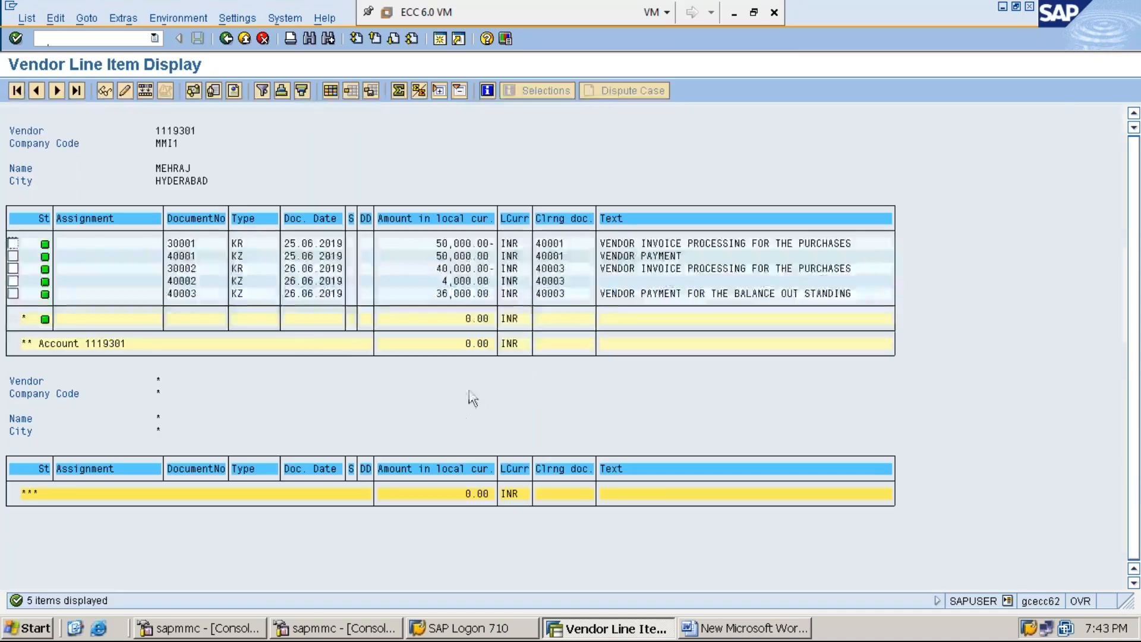
pyautogui.click(226, 39)
pyautogui.click(76, 365)
pyautogui.click(16, 90)
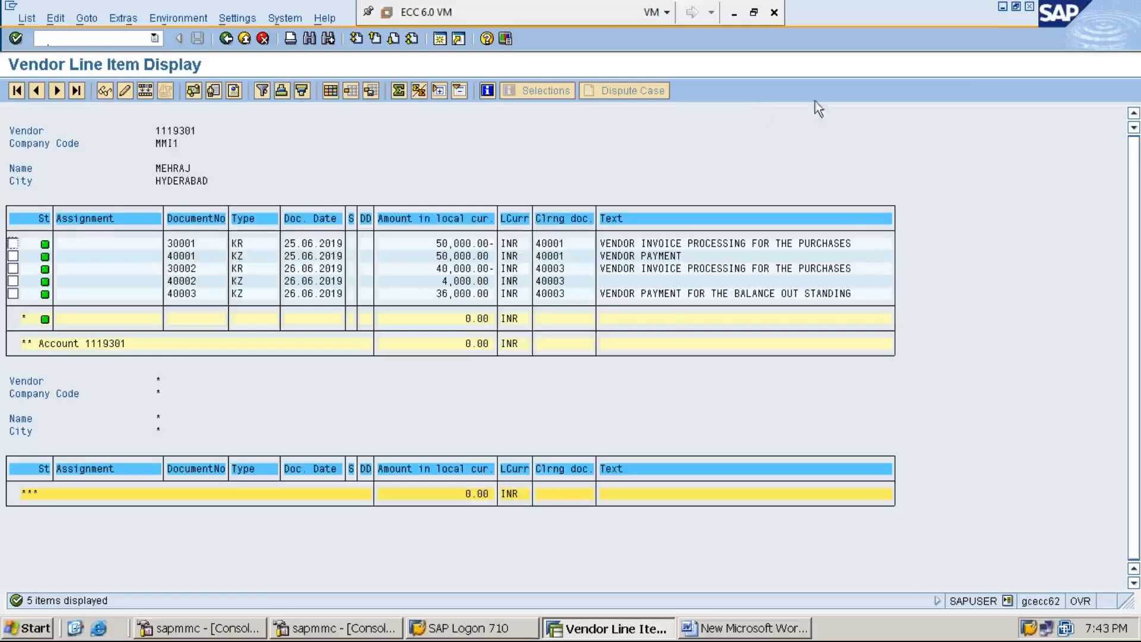
pyautogui.click(1003, 7)
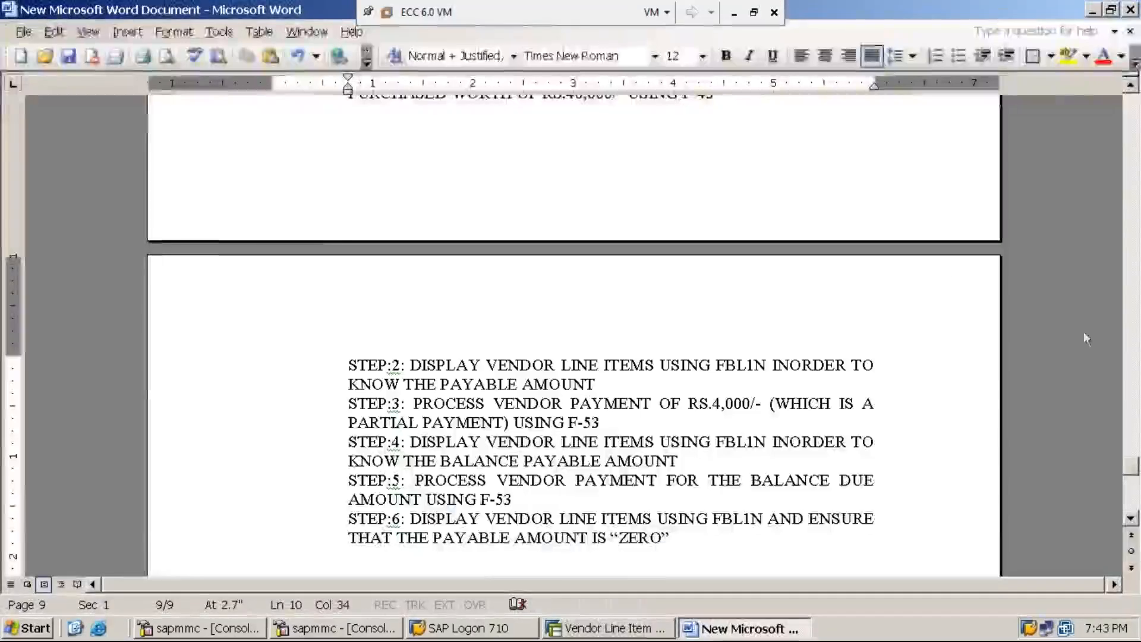
# Copy the Partial Payment block and paste it after Step 6 under a 'RESIDUAL PAYMENT:' line.
pyautogui.moveTo(1134, 466); pyautogui.dragTo(1135, 455)
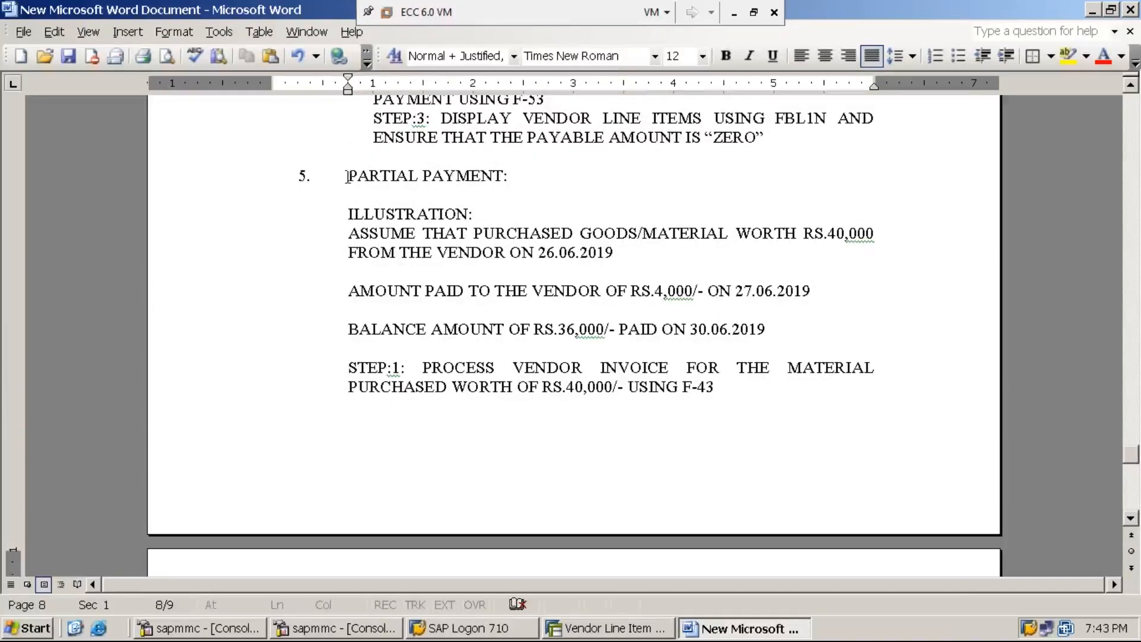
pyautogui.moveTo(348, 175); pyautogui.dragTo(820, 327)
pyautogui.hotkey('ctrl', 'c')
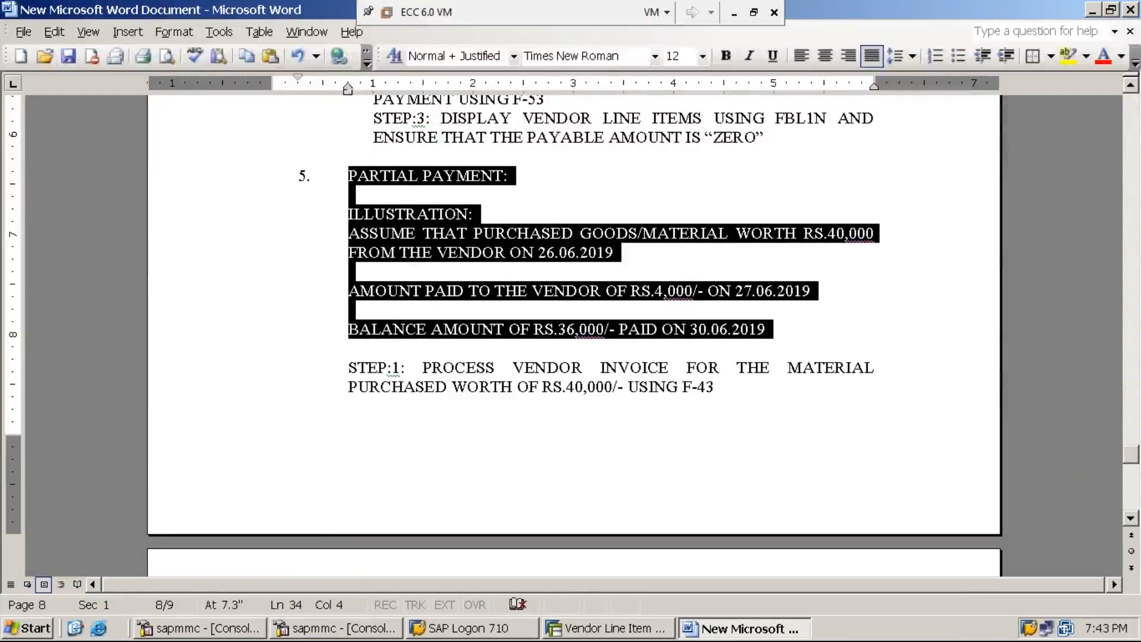
pyautogui.moveTo(1132, 453)
pyautogui.mouseDown()
pyautogui.moveTo(1136, 488)
pyautogui.moveTo(1134, 474)
pyautogui.mouseUp()
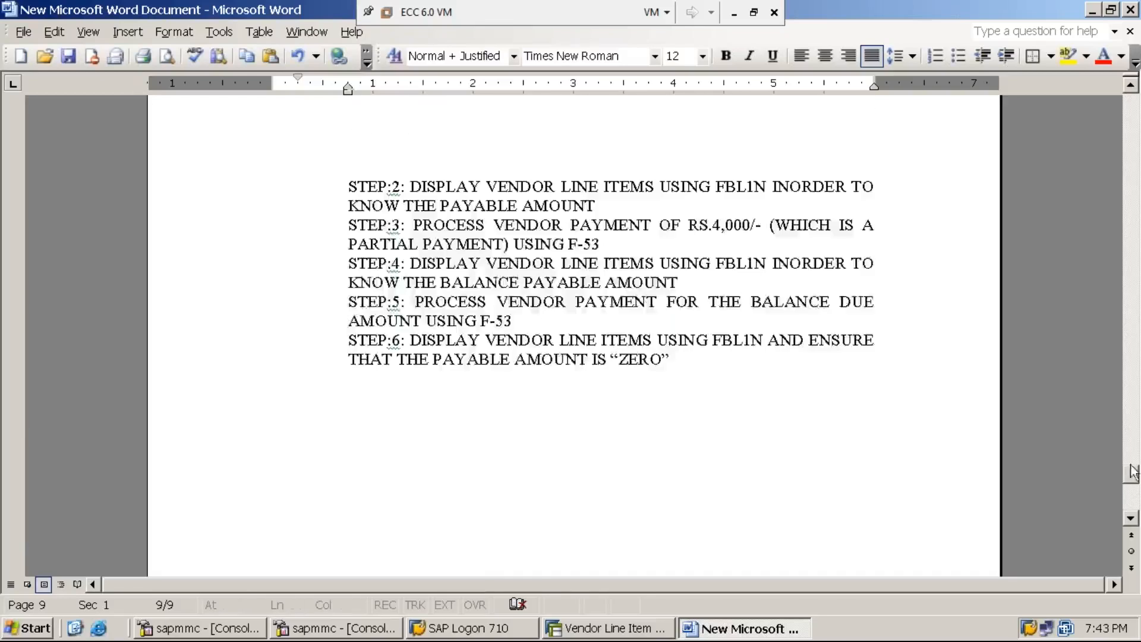
pyautogui.click(680, 352)
pyautogui.press('Return')
pyautogui.press('Return')
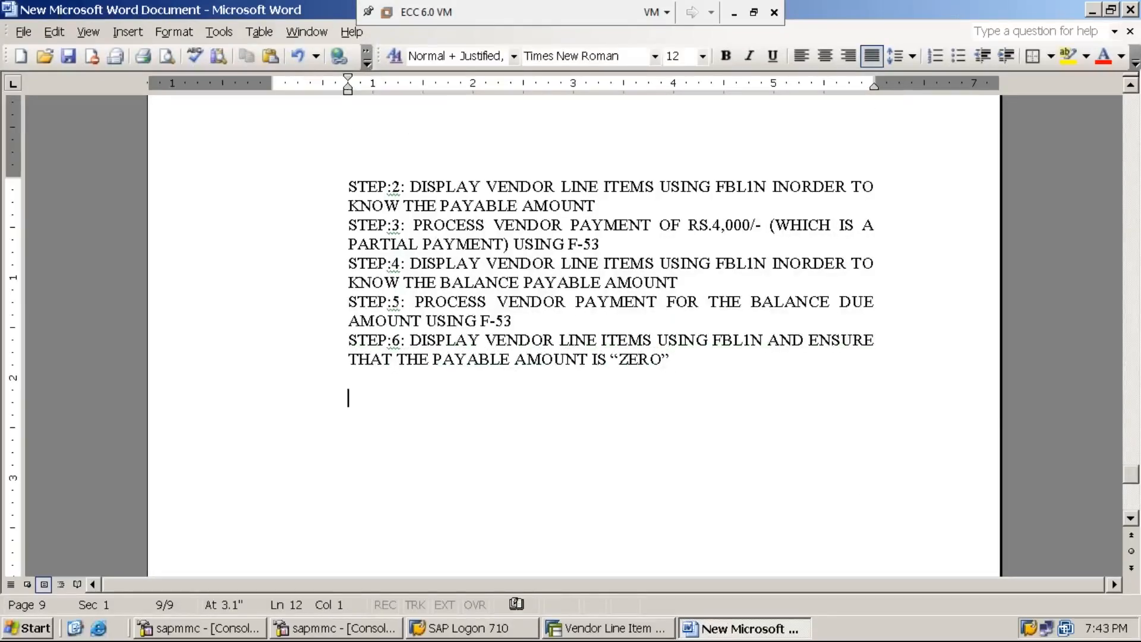
pyautogui.write('RESIDUAL PAYMENT')
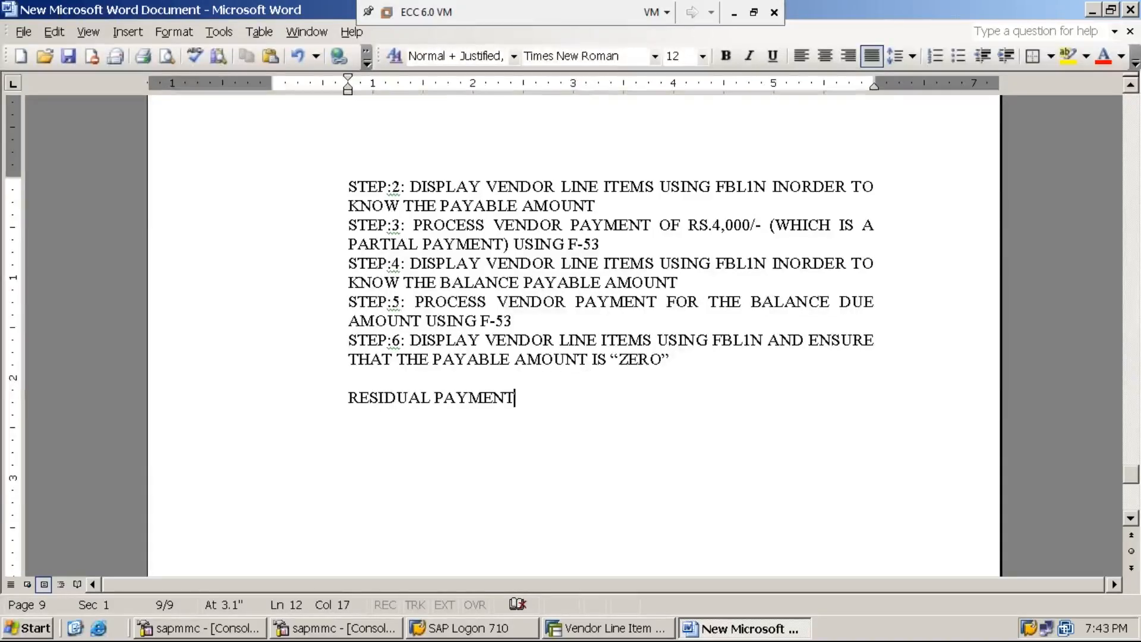
pyautogui.write(':')
pyautogui.press('Return')
pyautogui.hotkey('ctrl', 'v')
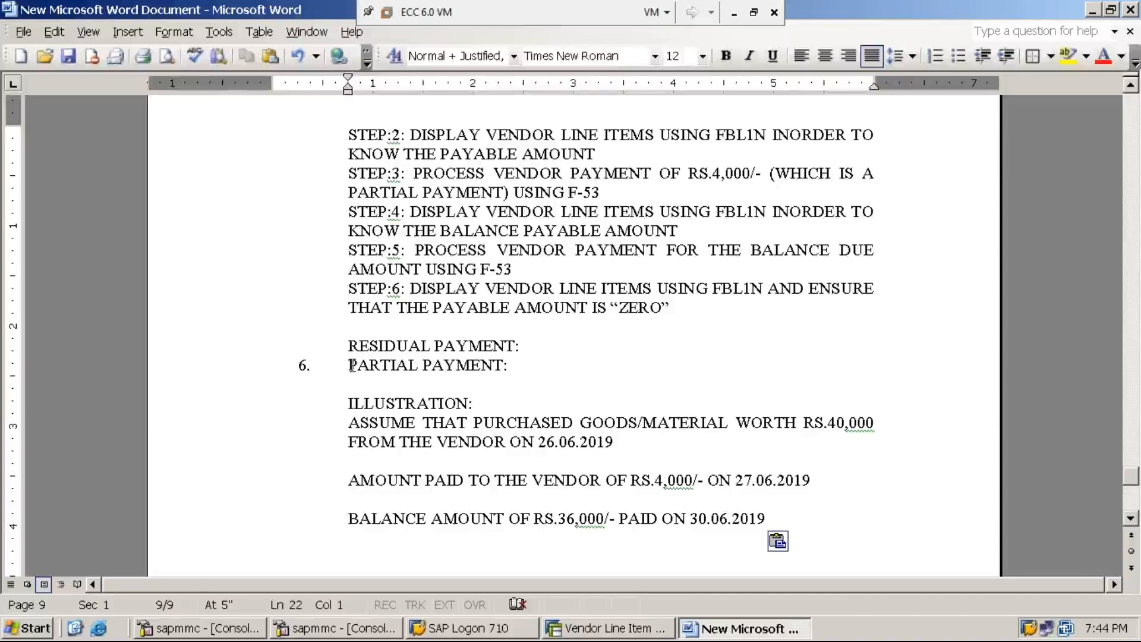
# Replace the copied PARTIAL PAYMENT heading with RESIDUAL PAYMENT and start clearing the 40,000 amount.
pyautogui.moveTo(348, 339); pyautogui.dragTo(518, 345)
pyautogui.hotkey('ctrl', 'c')
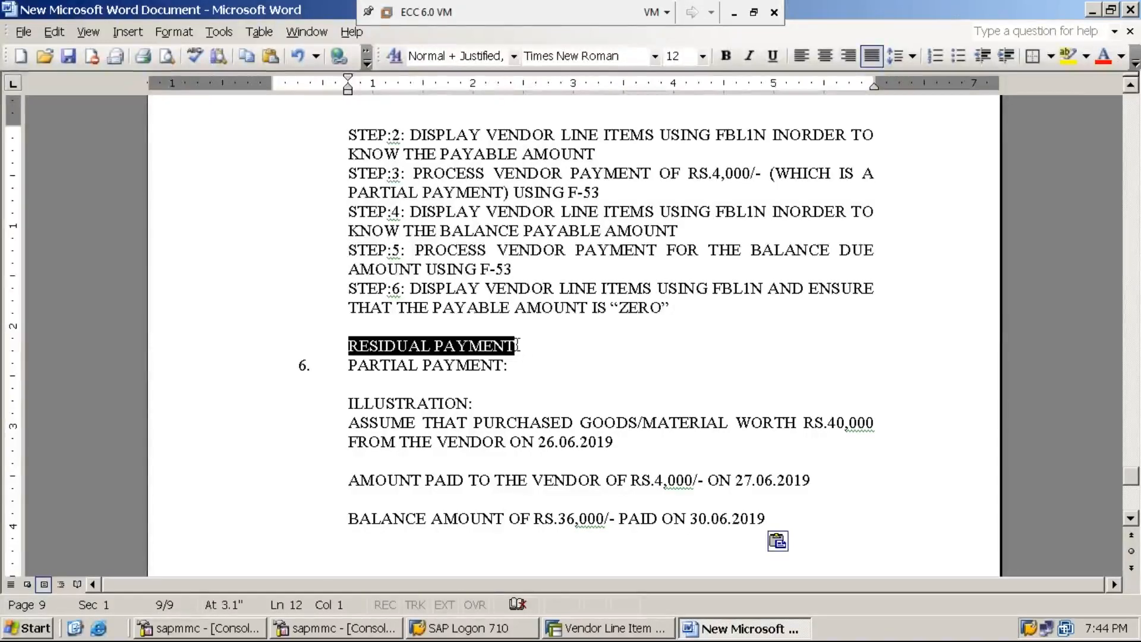
pyautogui.press('Delete')
pyautogui.press('Down')
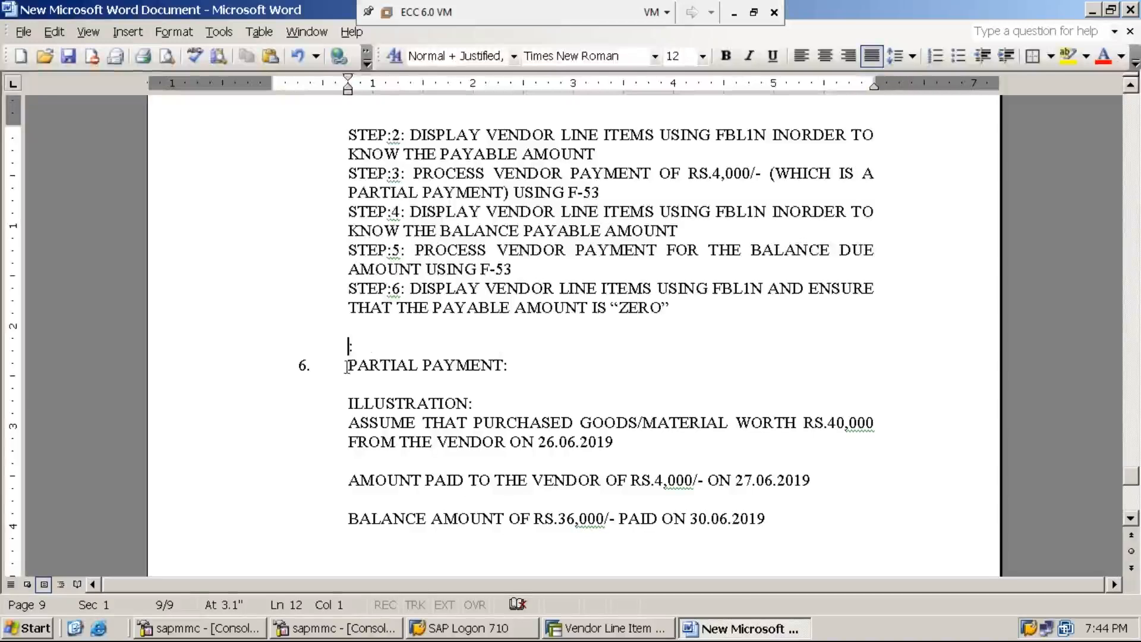
pyautogui.hotkey('ctrl', 'shift', 'Right')
pyautogui.hotkey('ctrl', 'shift', 'Right')
pyautogui.hotkey('ctrl', 'v')
pyautogui.press('Up')
pyautogui.press('BackSpace')
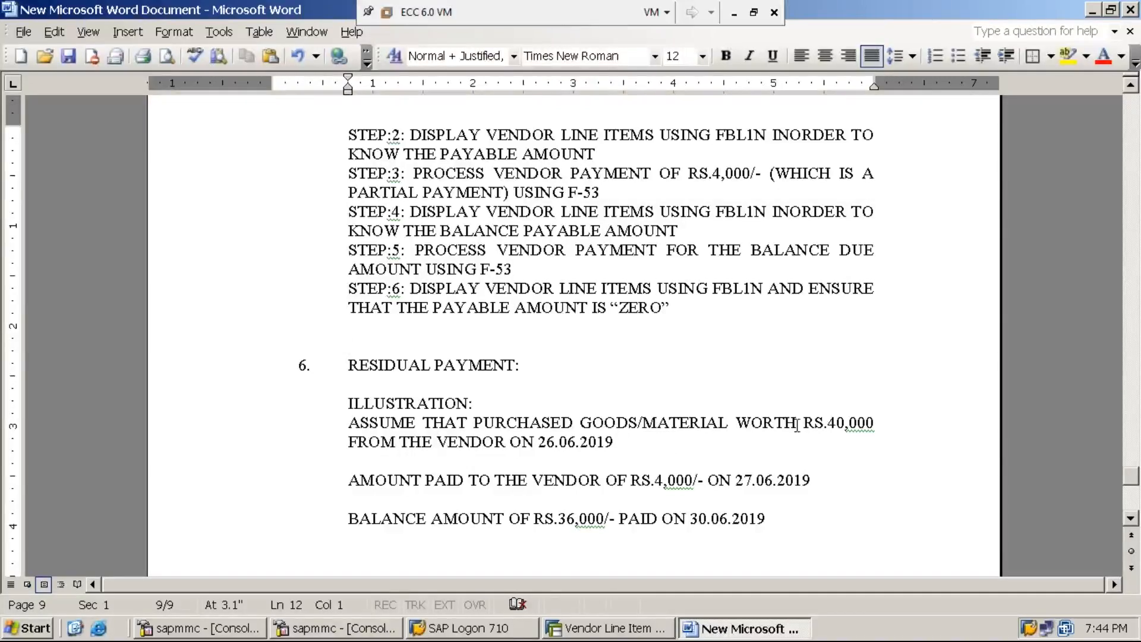
pyautogui.click(830, 423)
pyautogui.press('Delete')
pyautogui.press('Delete')
pyautogui.press('Delete')
pyautogui.press('Delete')
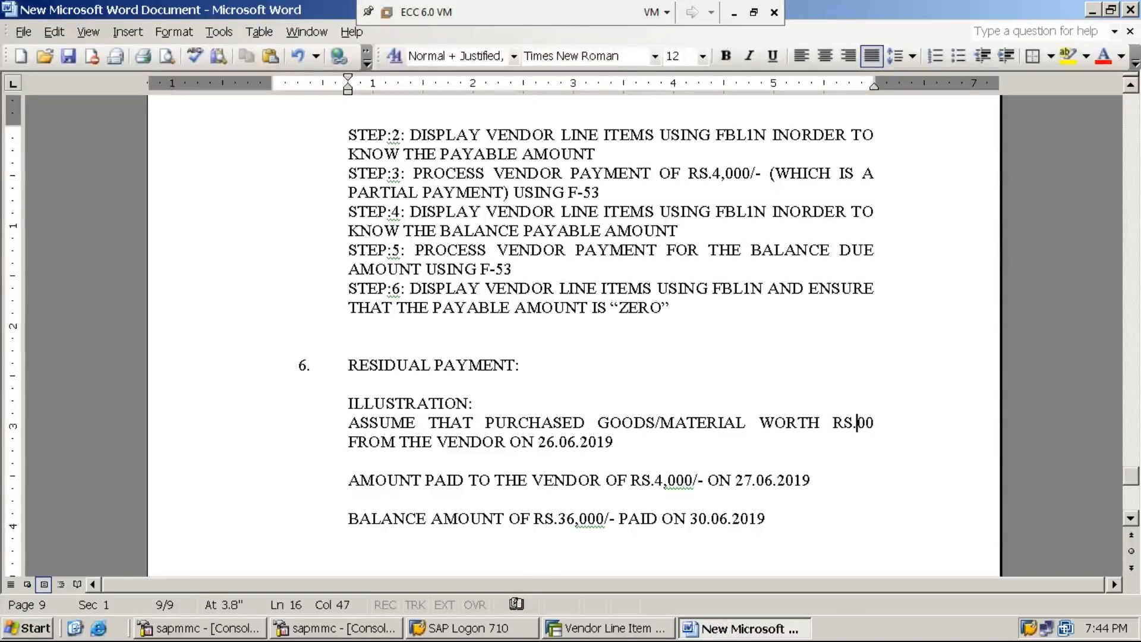
# Change the purchase amount to RS.90,000 and the paid amount to 86,000, deleting both dates.
pyautogui.write('90,')
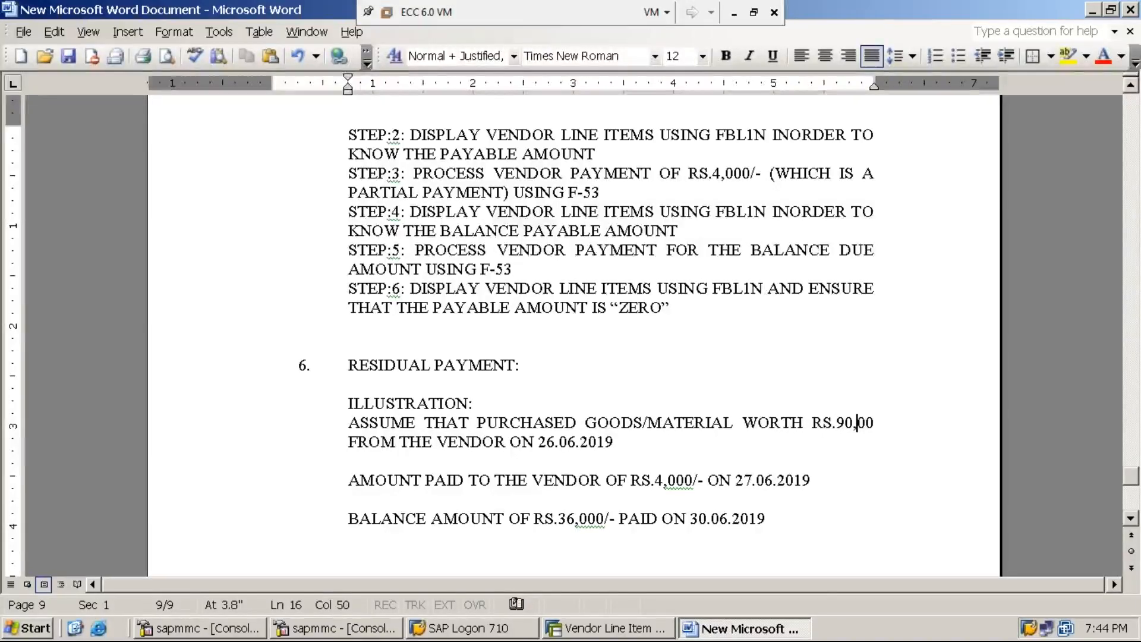
pyautogui.write('0')
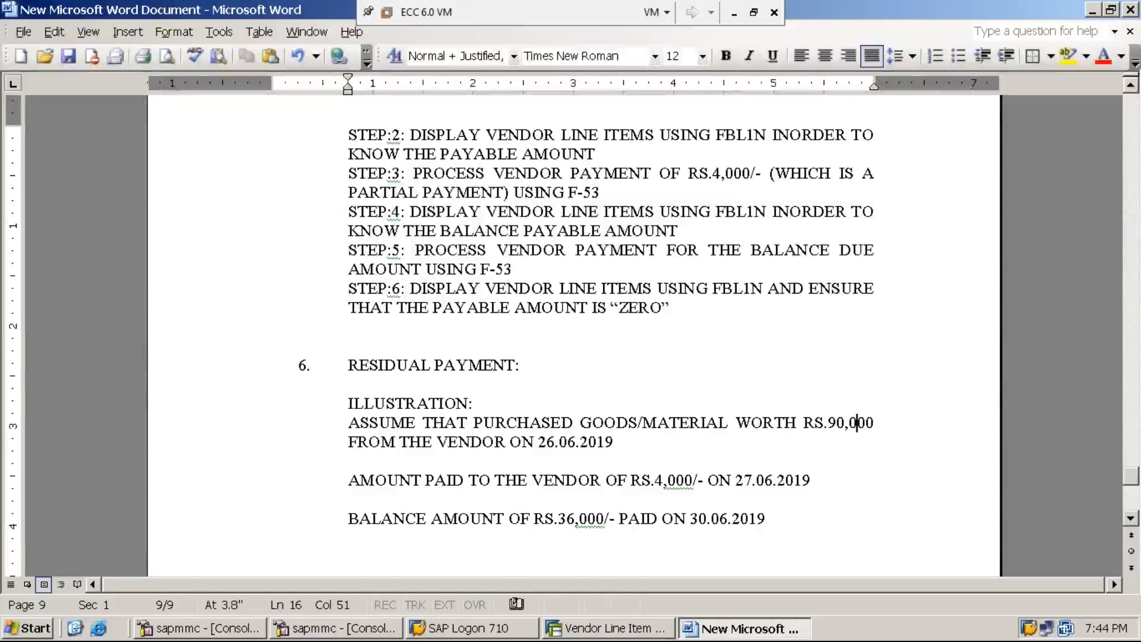
pyautogui.click(511, 442)
pyautogui.press('Delete')
pyautogui.press('Delete')
pyautogui.press('Delete')
pyautogui.press('Delete')
pyautogui.press('Delete')
pyautogui.press('Delete')
pyautogui.press('Delete')
pyautogui.press('Delete')
pyautogui.press('Delete')
pyautogui.press('Delete')
pyautogui.press('Delete')
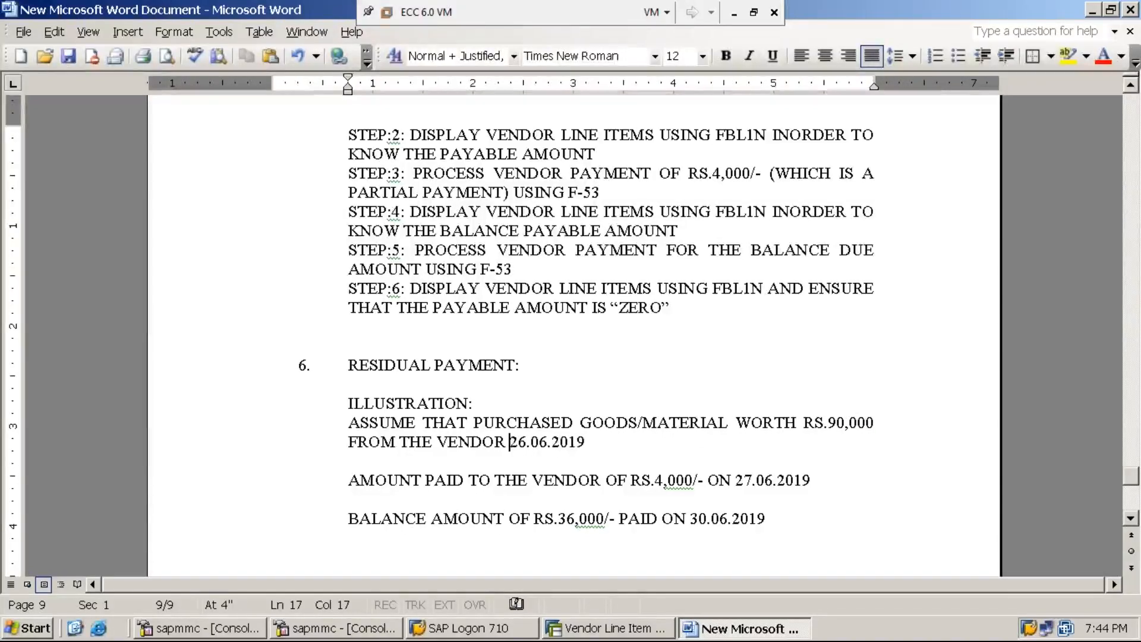
pyautogui.press('Delete')
pyautogui.press('Delete')
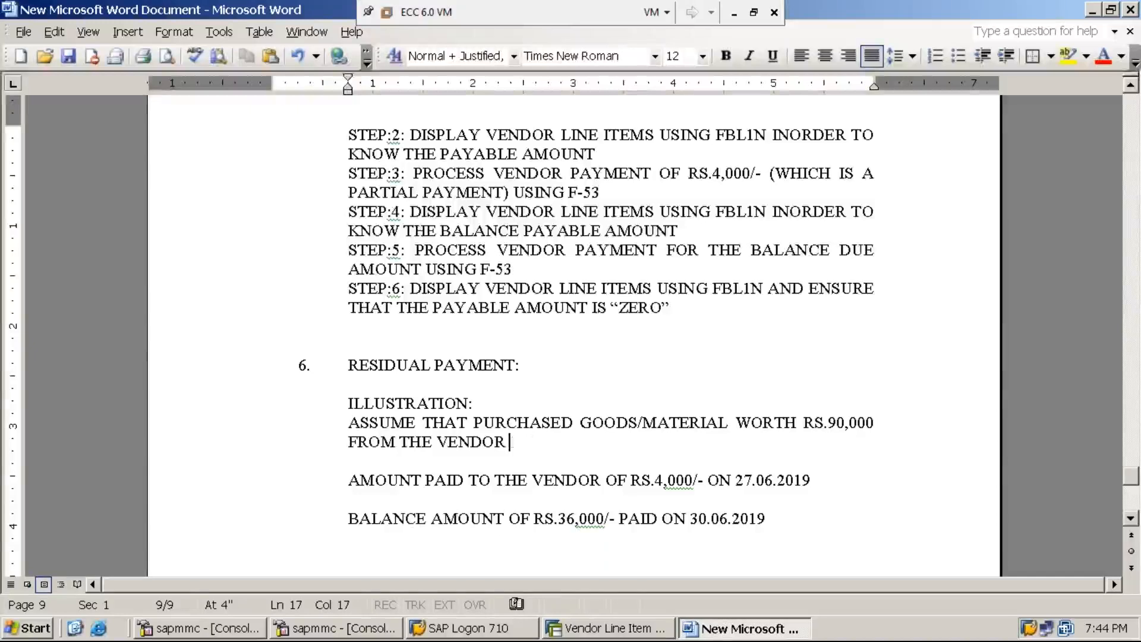
pyautogui.click(654, 481)
pyautogui.press('Delete')
pyautogui.press('Delete')
pyautogui.press('Delete')
pyautogui.press('Delete')
pyautogui.press('Delete')
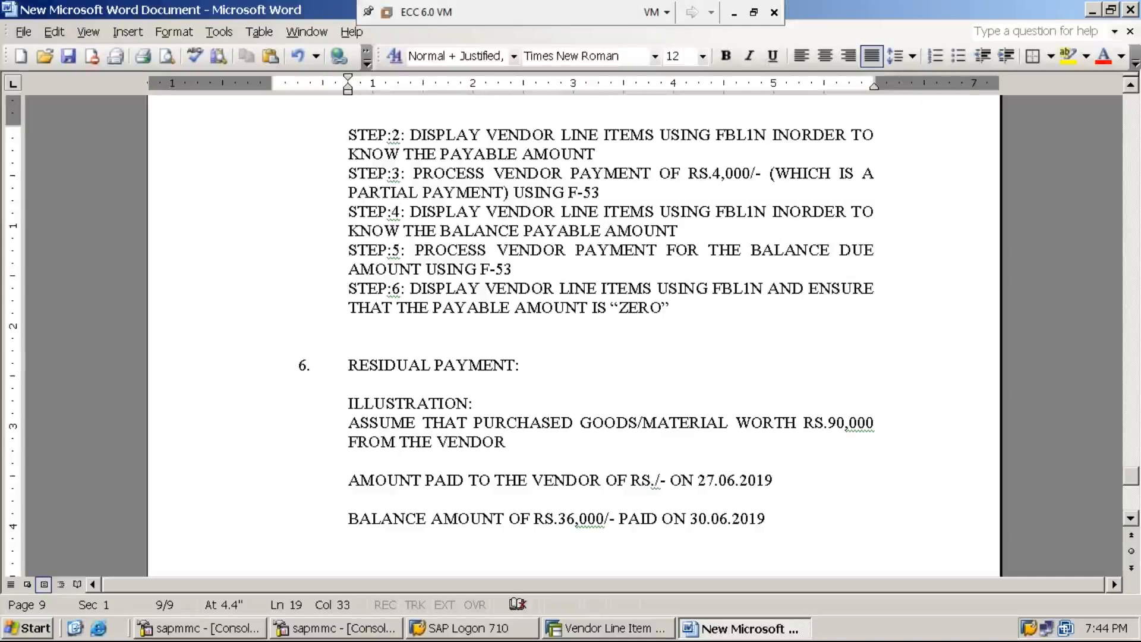
pyautogui.write('86')
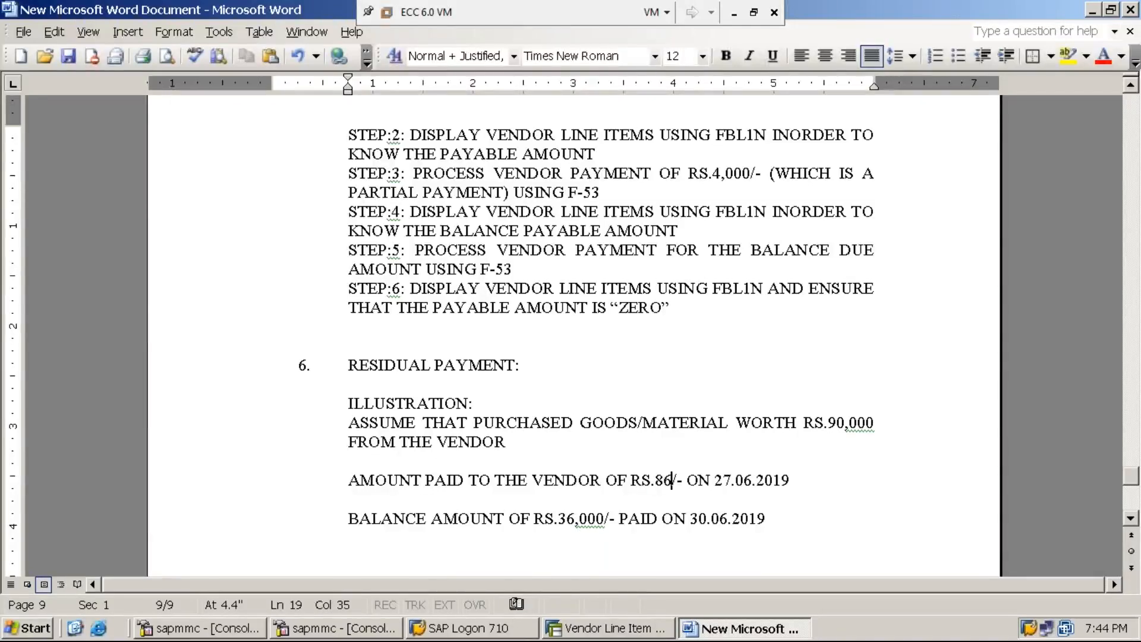
pyautogui.write(',000')
pyautogui.press('Right')
pyautogui.press('Right')
pyautogui.press('Right')
pyautogui.press('Delete')
pyautogui.press('Delete')
pyautogui.press('Delete')
pyautogui.press('Delete')
pyautogui.press('Delete')
pyautogui.press('Delete')
pyautogui.press('Delete')
pyautogui.press('Delete')
pyautogui.press('Delete')
pyautogui.press('Delete')
pyautogui.press('Delete')
pyautogui.press('Delete')
pyautogui.press('Delete')
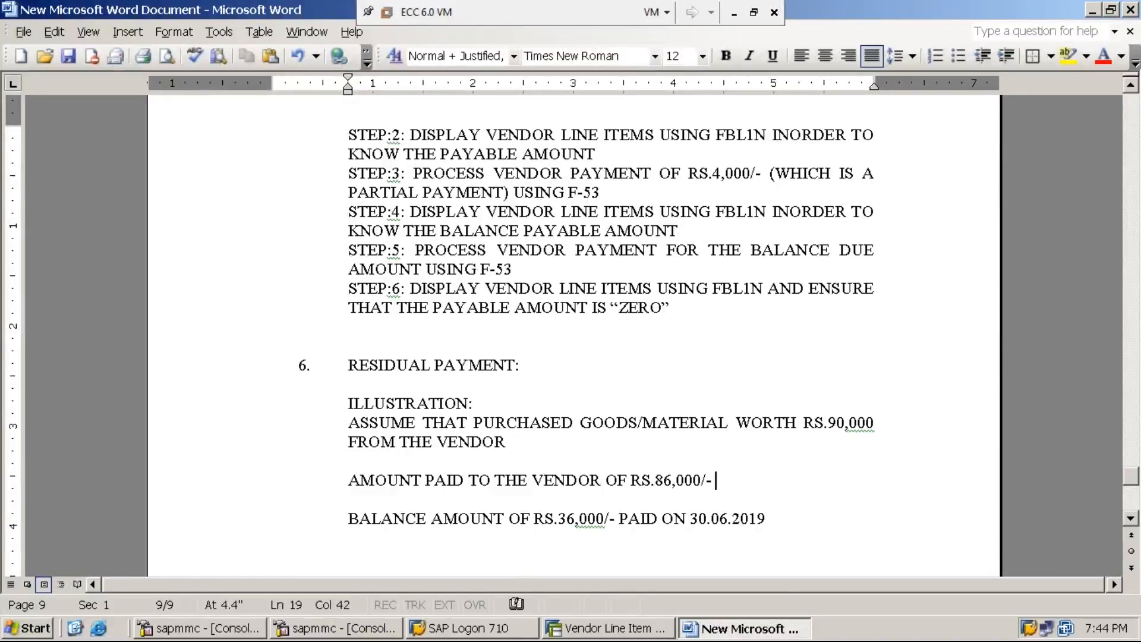
# Correct the paid amount to 87,000, set the balance to 3,000, and delete the balance date.
pyautogui.click(568, 519)
pyautogui.press('Delete')
pyautogui.press('Delete')
pyautogui.press('Delete')
pyautogui.press('Delete')
pyautogui.press('Delete')
pyautogui.press('BackSpace')
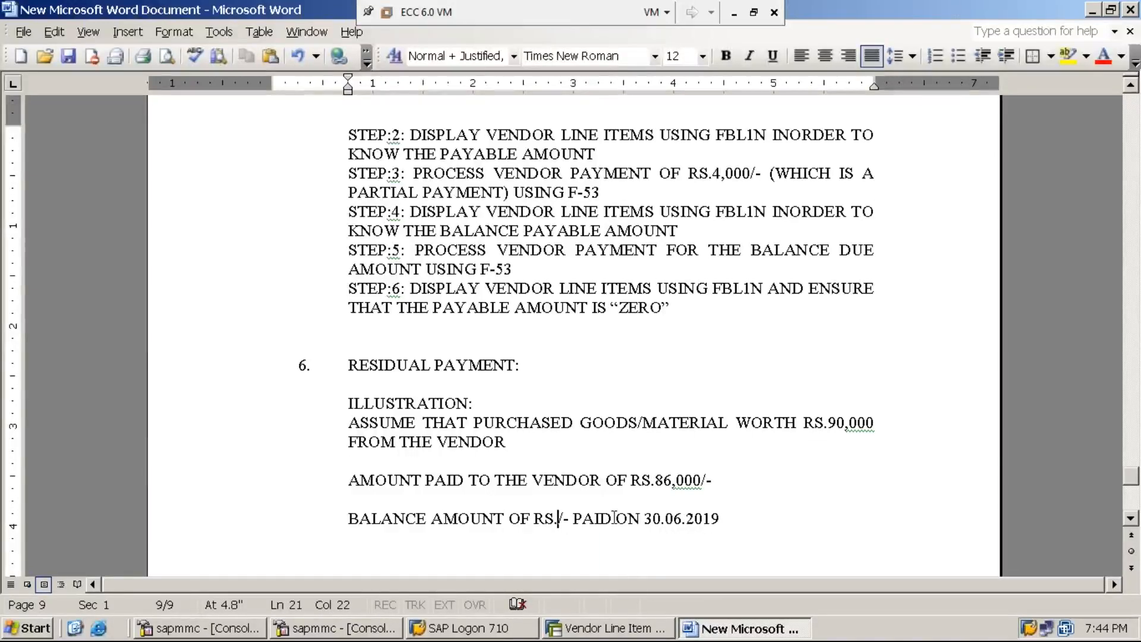
pyautogui.click(666, 480)
pyautogui.press('BackSpace')
pyautogui.write('7')
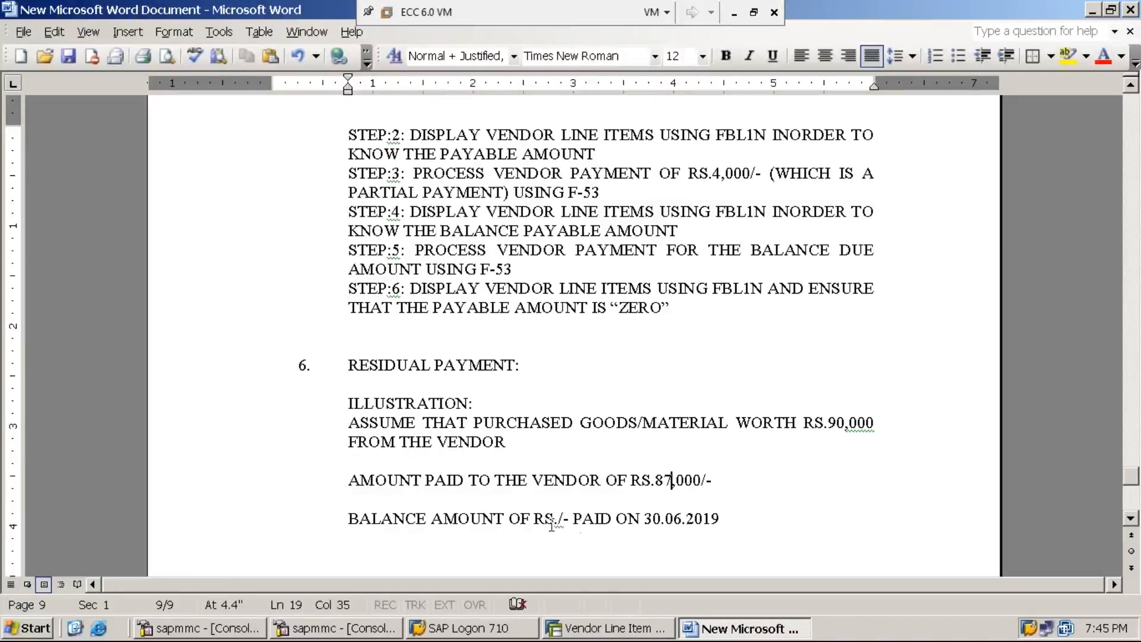
pyautogui.click(558, 519)
pyautogui.write('3,000')
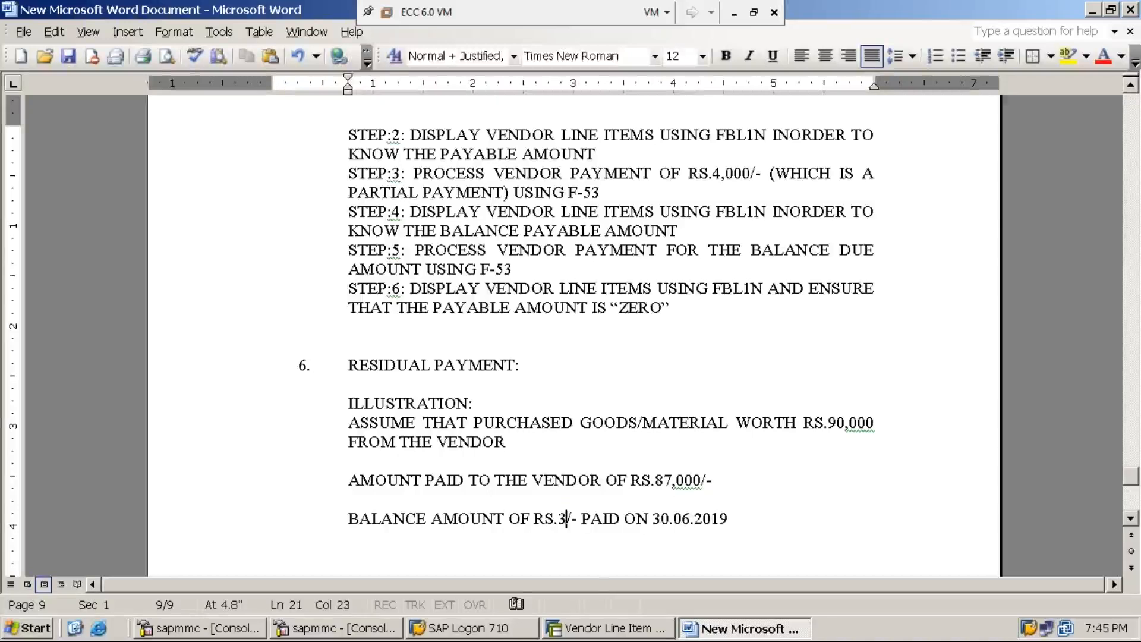
pyautogui.press('Right')
pyautogui.press('Right')
pyautogui.press('Right')
pyautogui.press('Right')
pyautogui.press('Right')
pyautogui.press('Right')
pyautogui.press('Right')
pyautogui.press('Right')
pyautogui.press('Right')
pyautogui.press('Right')
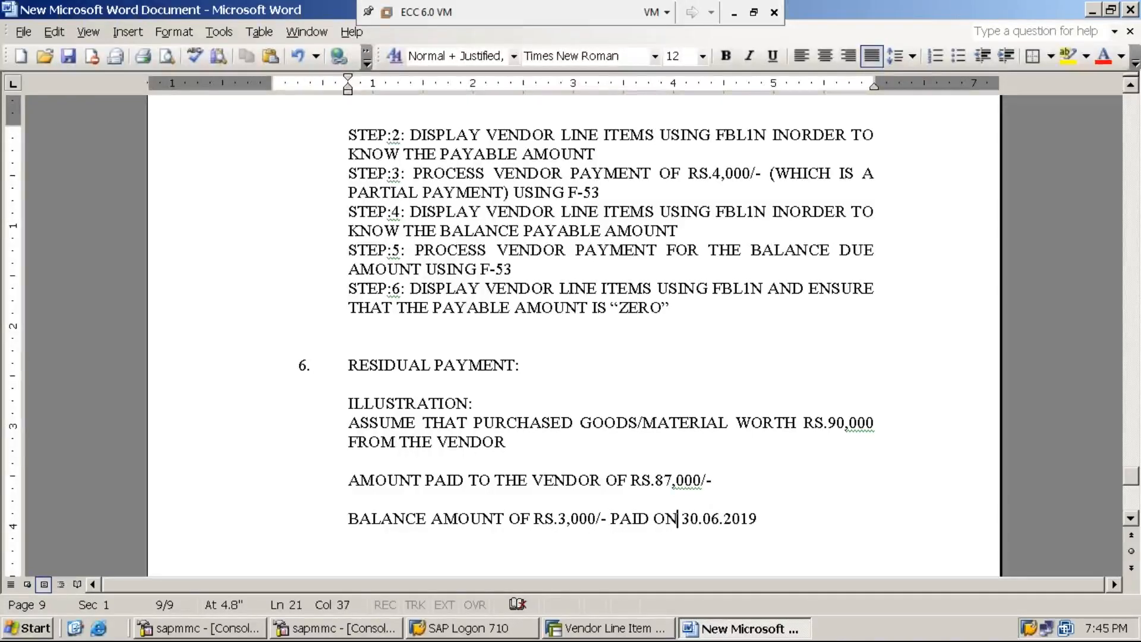
pyautogui.press('Left')
pyautogui.press('Left')
pyautogui.press('Delete')
pyautogui.press('Delete')
pyautogui.press('Delete')
pyautogui.press('Delete')
pyautogui.press('Delete')
pyautogui.press('Delete')
pyautogui.press('Delete')
pyautogui.press('Delete')
pyautogui.press('Delete')
pyautogui.press('Delete')
pyautogui.press('Delete')
pyautogui.press('Delete')
pyautogui.press('Delete')
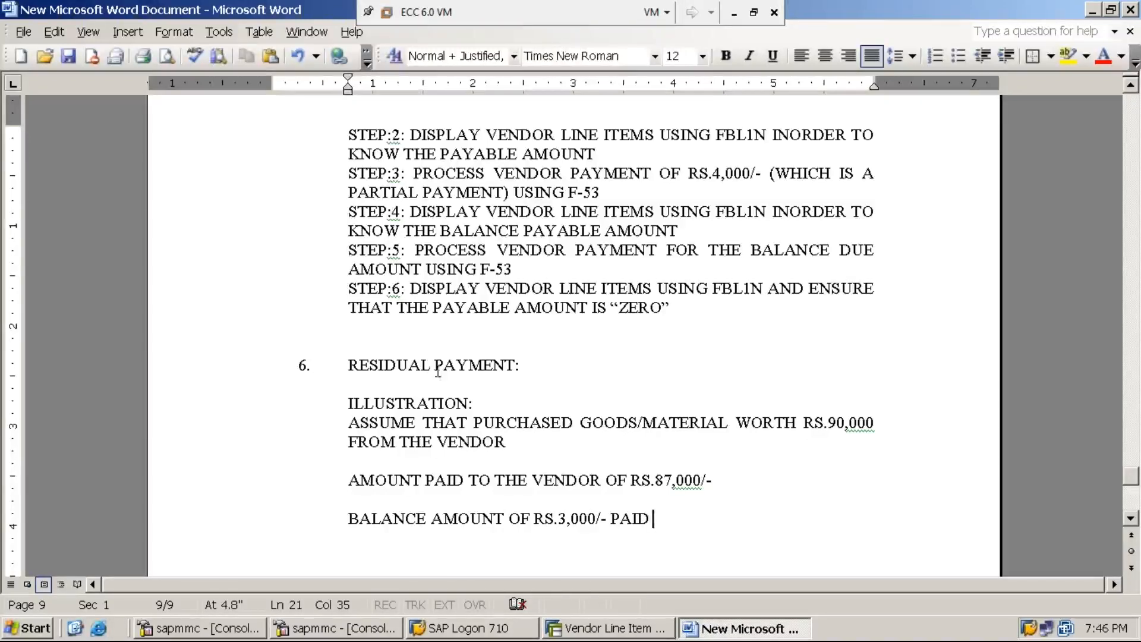
# Check the RESIDUAL PAYMENT heading, then place the cursor at the end of the balance line.
pyautogui.moveTo(432, 364); pyautogui.dragTo(348, 365)
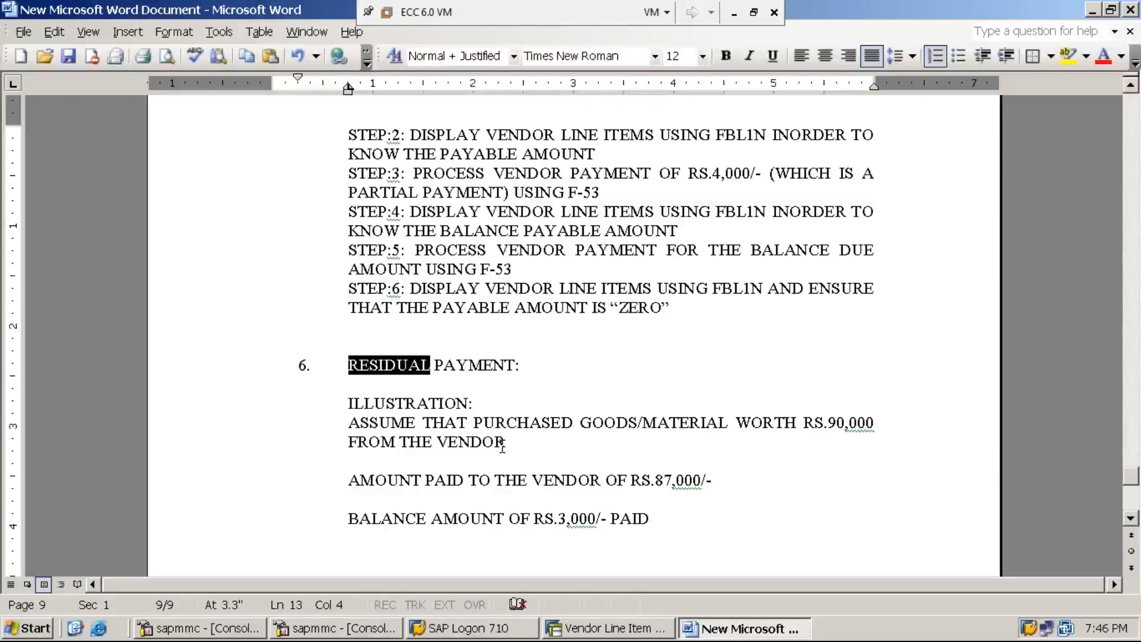
pyautogui.click(567, 372)
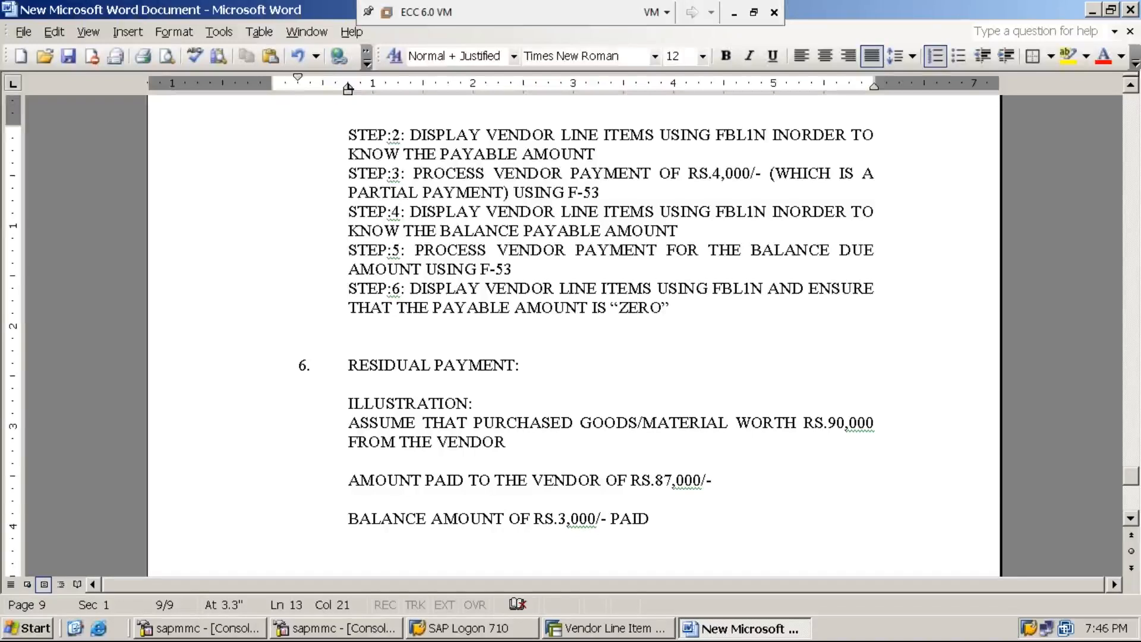
pyautogui.click(657, 518)
# Add 'STEP:1: PROCESS VENDOR INVOICE OF RS.90,000 USING F-43' below the residual payment illustration.
pyautogui.press('Return')
pyautogui.press('Return')
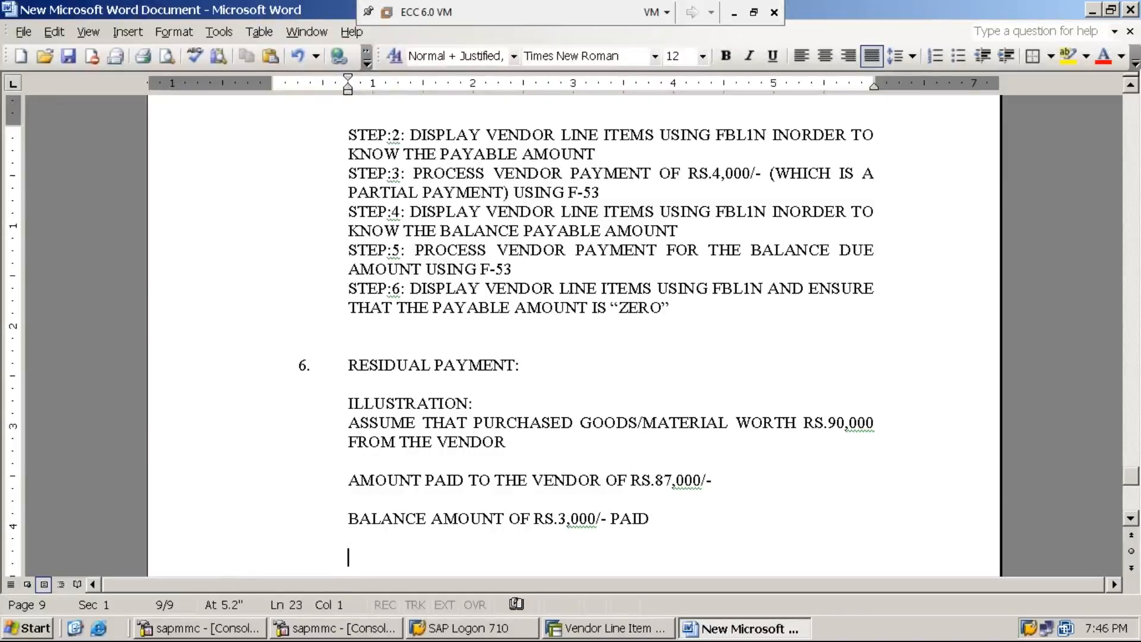
pyautogui.write('STEP:1: ')
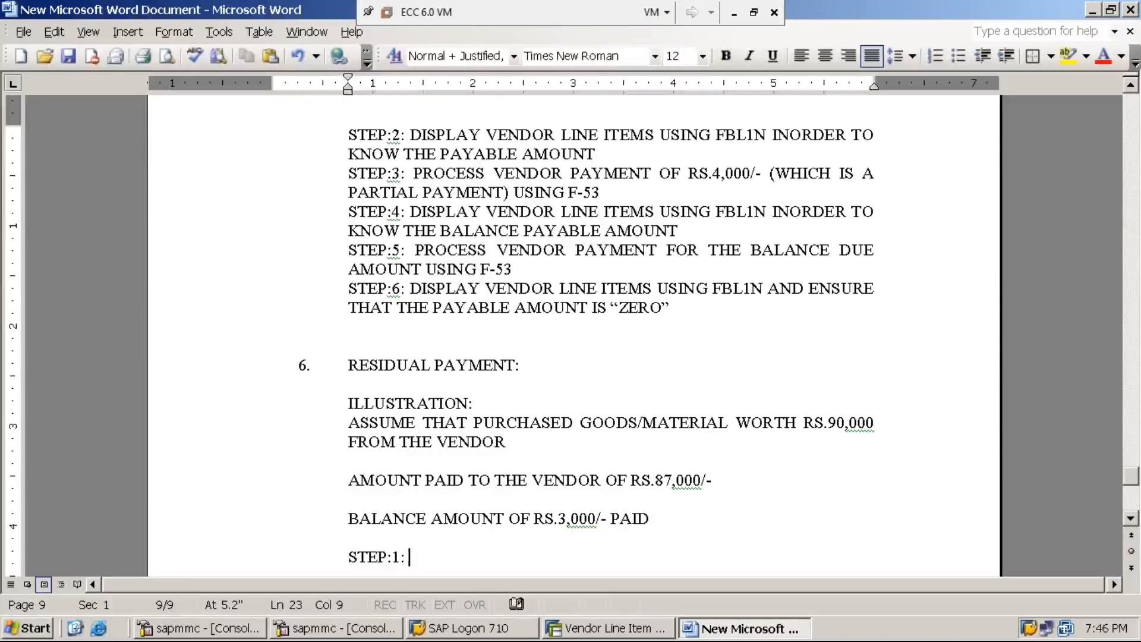
pyautogui.write('PROCESS VENDOR')
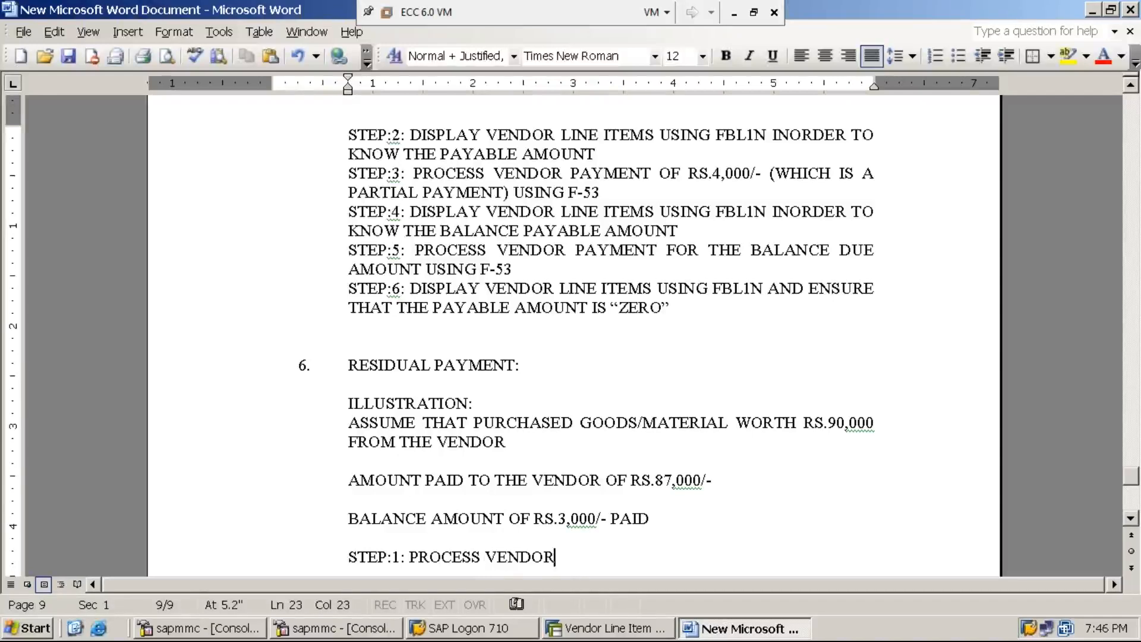
pyautogui.write(' INVOICE')
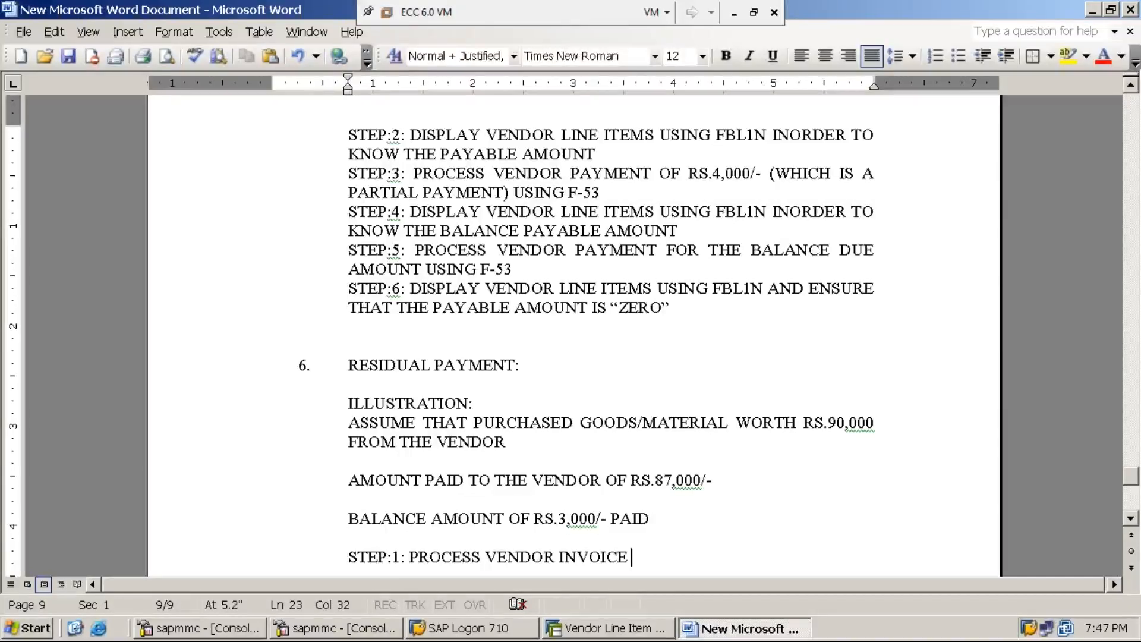
pyautogui.write('OF RS.90,')
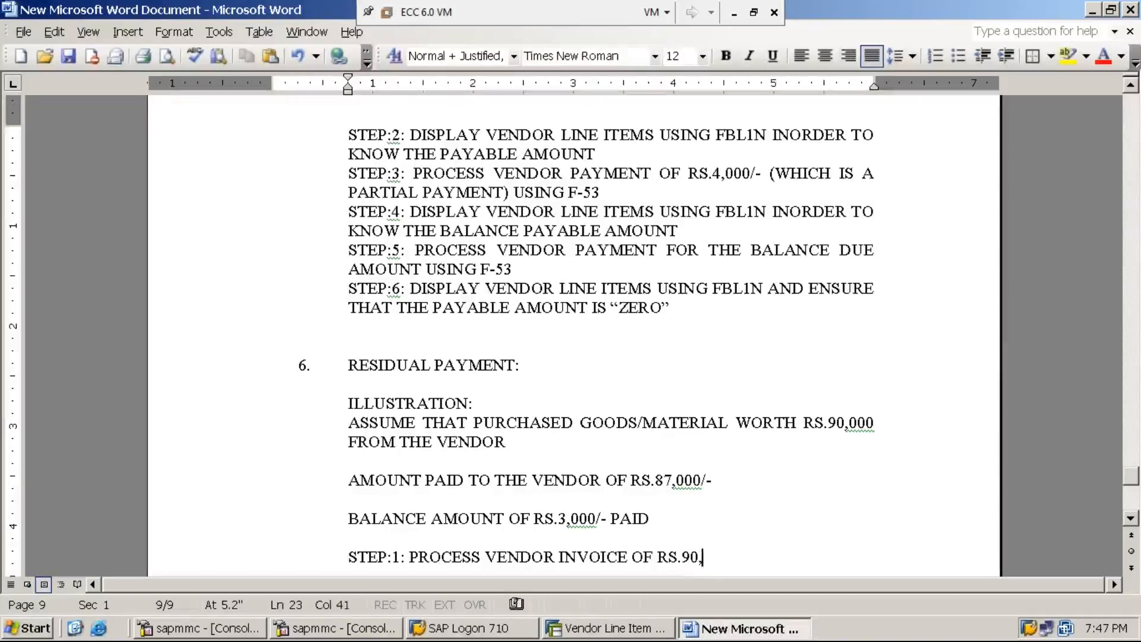
pyautogui.write('000 USING F-43')
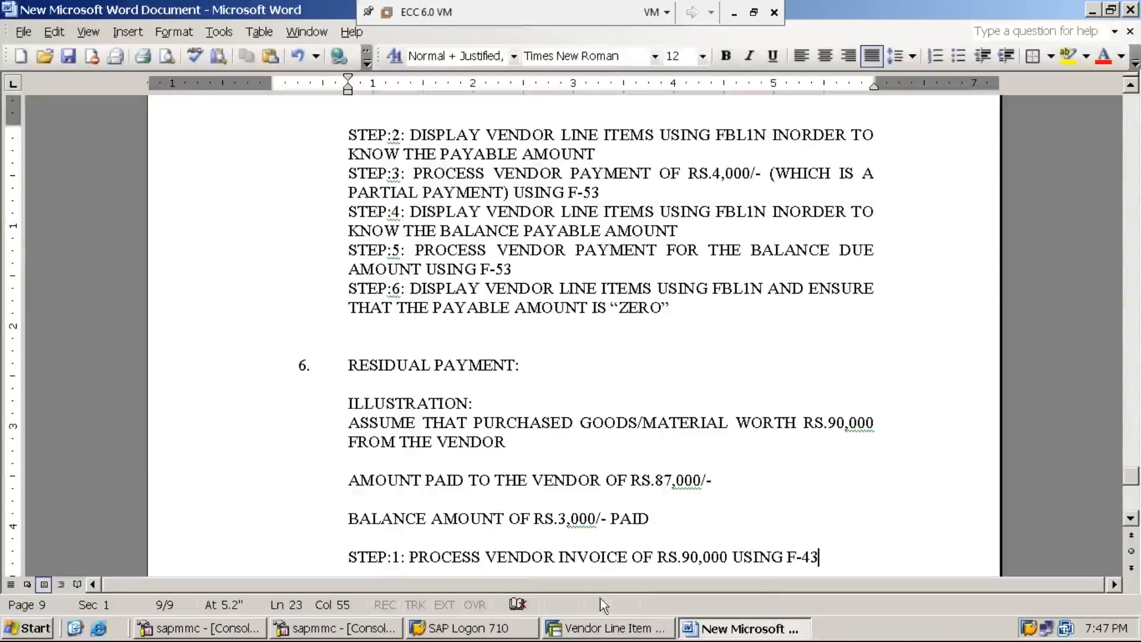
pyautogui.click(596, 632)
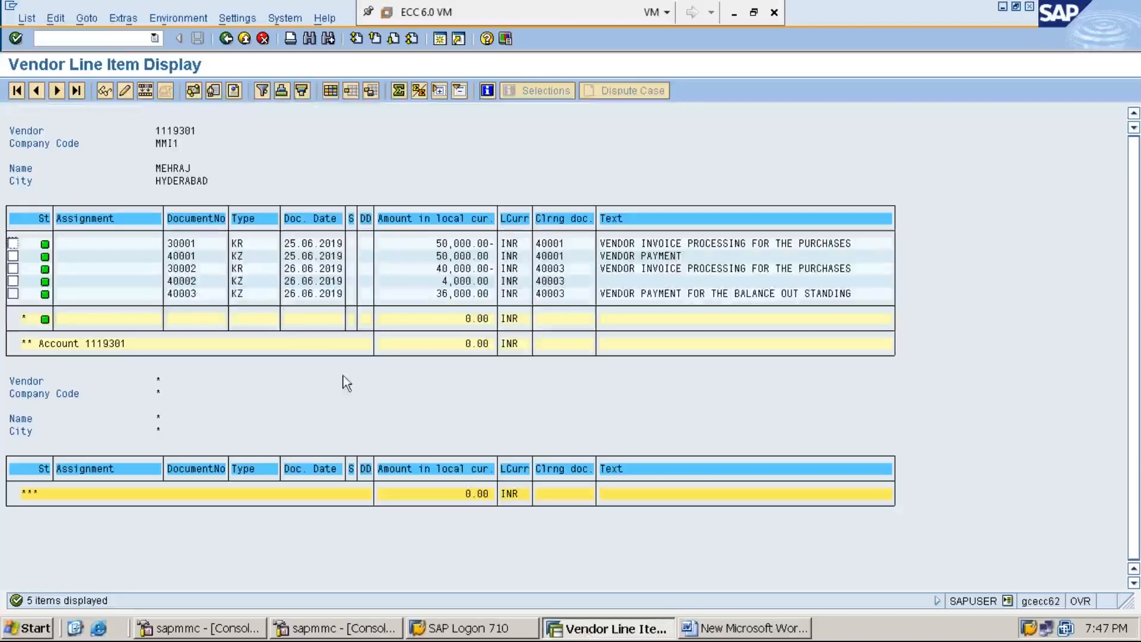
# Start F-43 and set the invoice document date to 26.06.2019.
pyautogui.click(116, 39)
pyautogui.write('/n')
pyautogui.press('Return')
pyautogui.write('F-43')
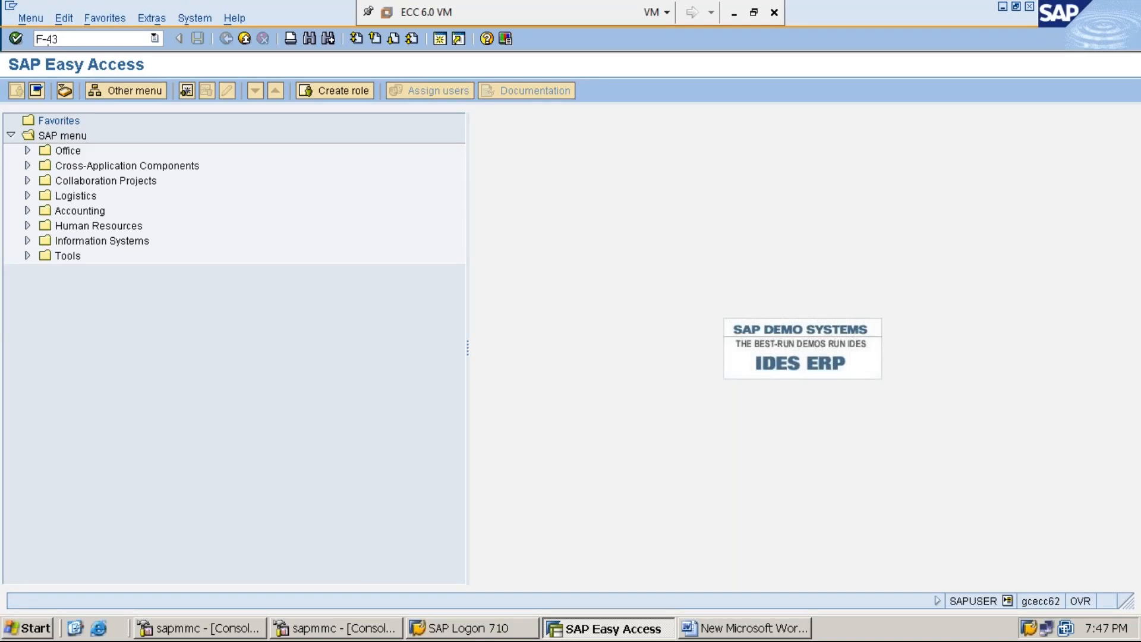
pyautogui.press('Return')
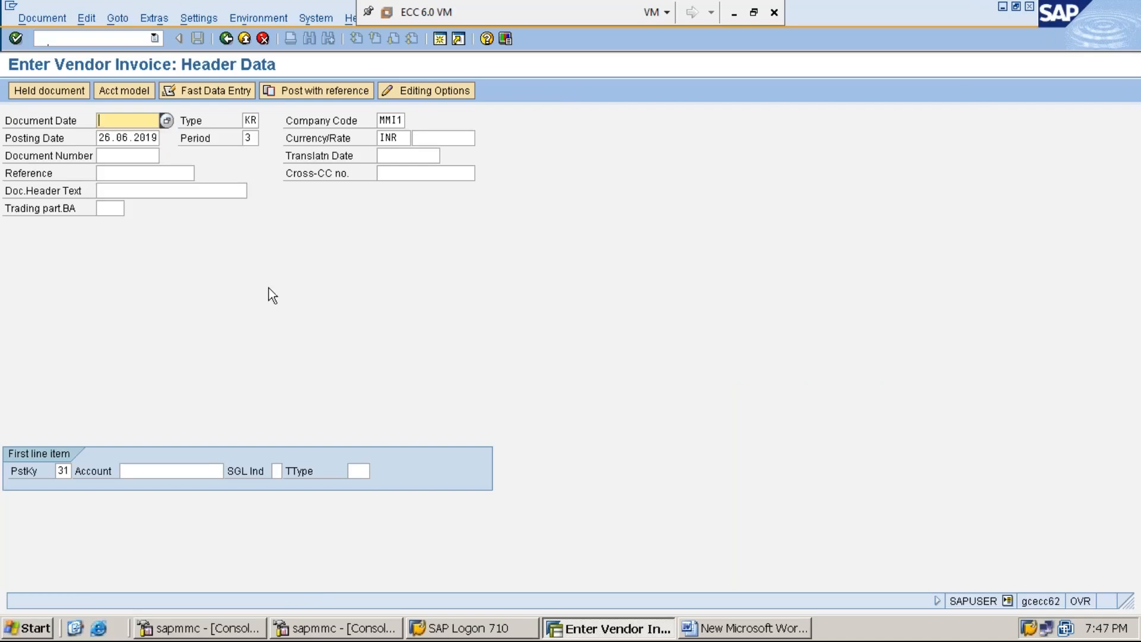
pyautogui.press('F4')
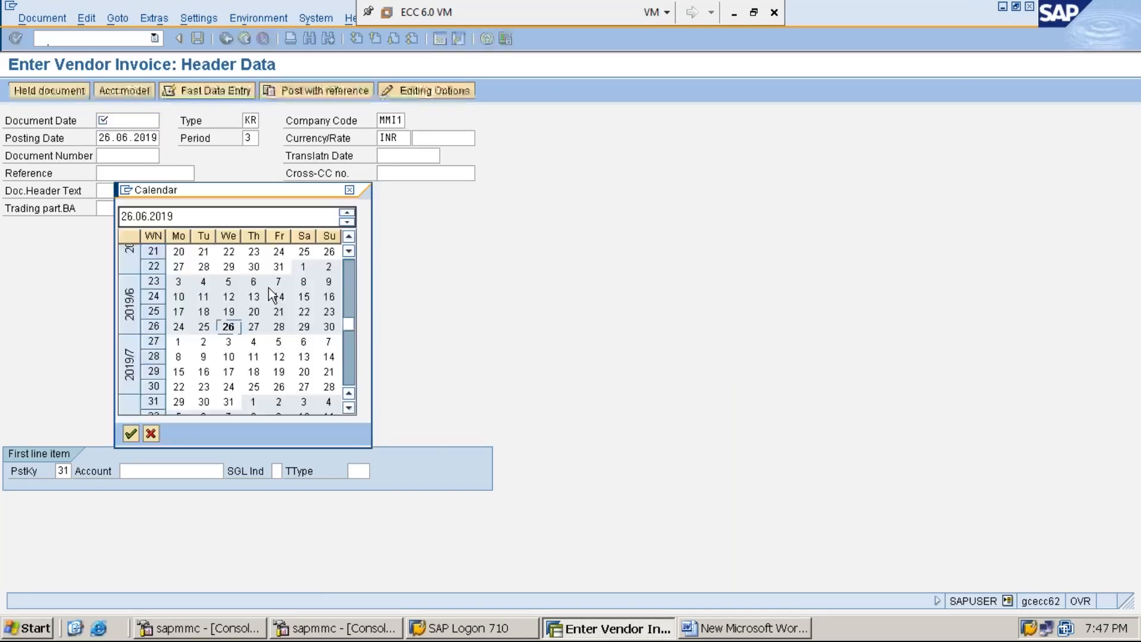
pyautogui.press('Return')
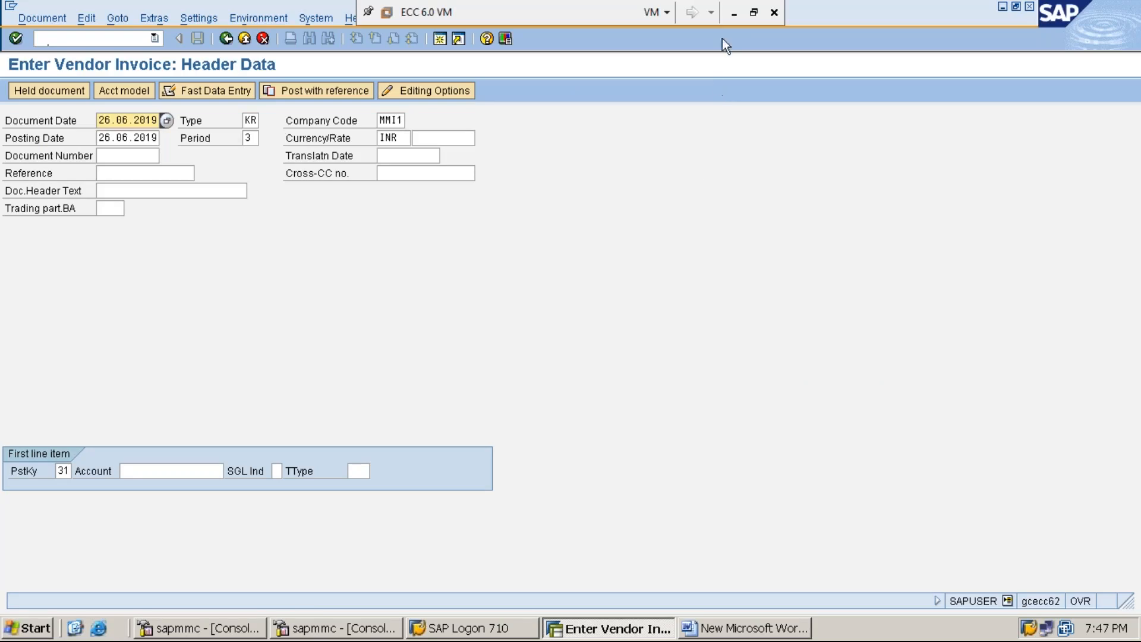
pyautogui.click(732, 16)
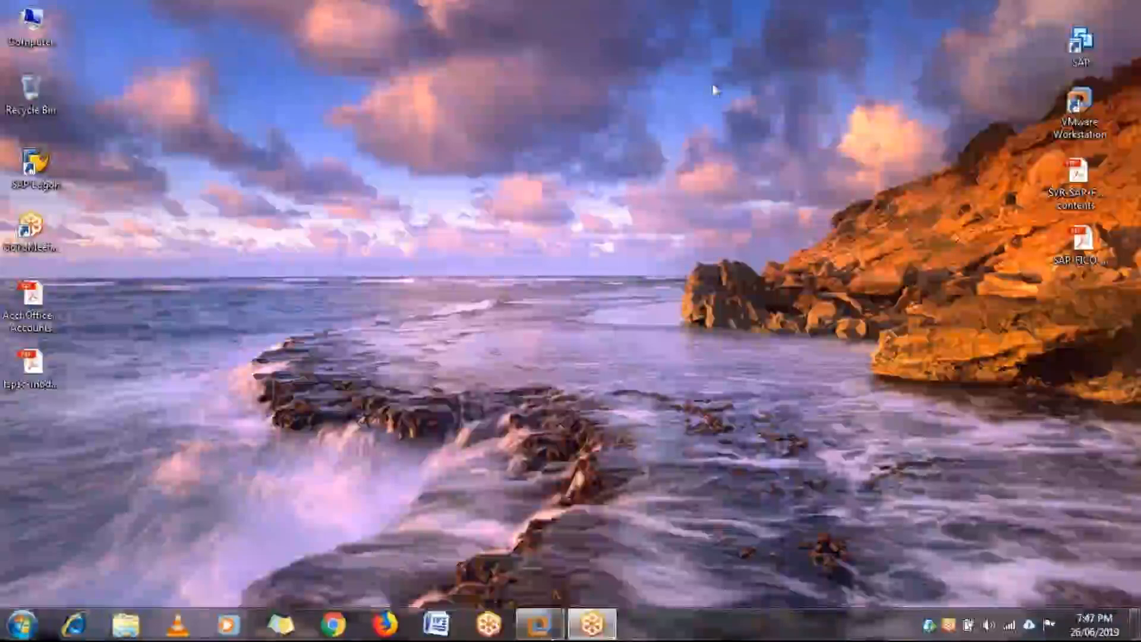
pyautogui.moveTo(546, 635)
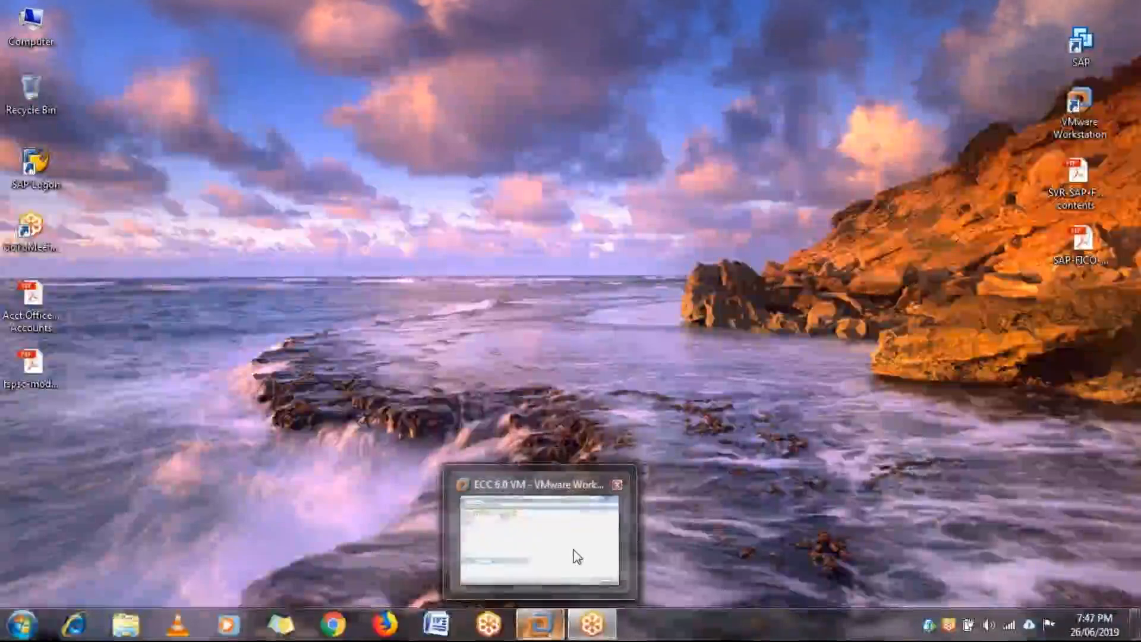
pyautogui.click(576, 556)
# Fill the invoice header with type KR, company code MMI1 and currency INR.
pyautogui.press('Tab')
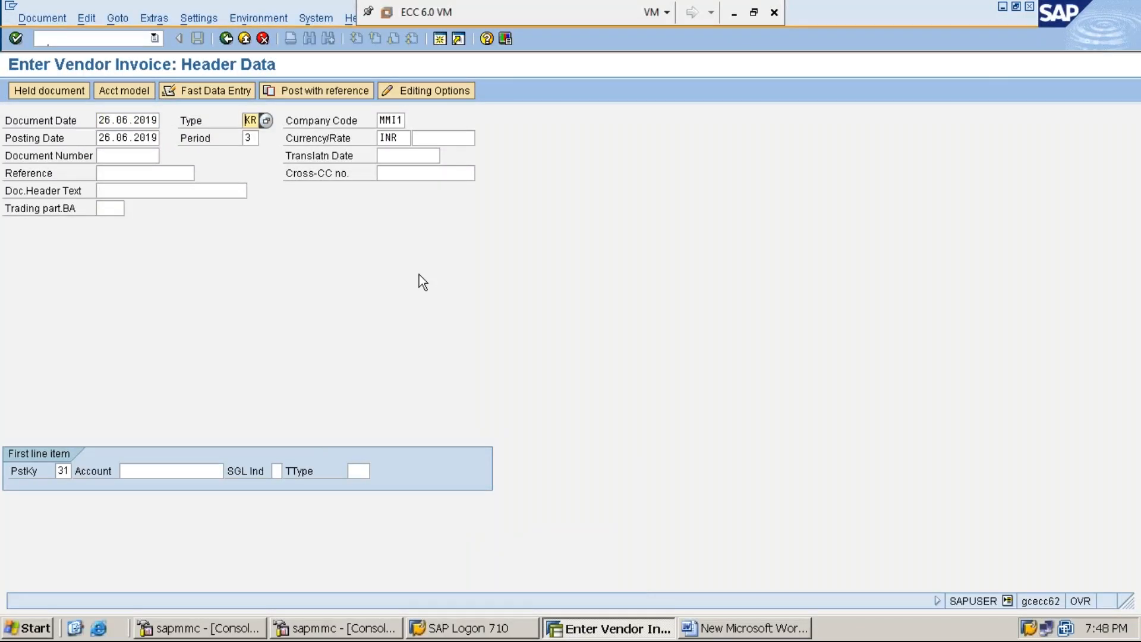
pyautogui.press('Tab')
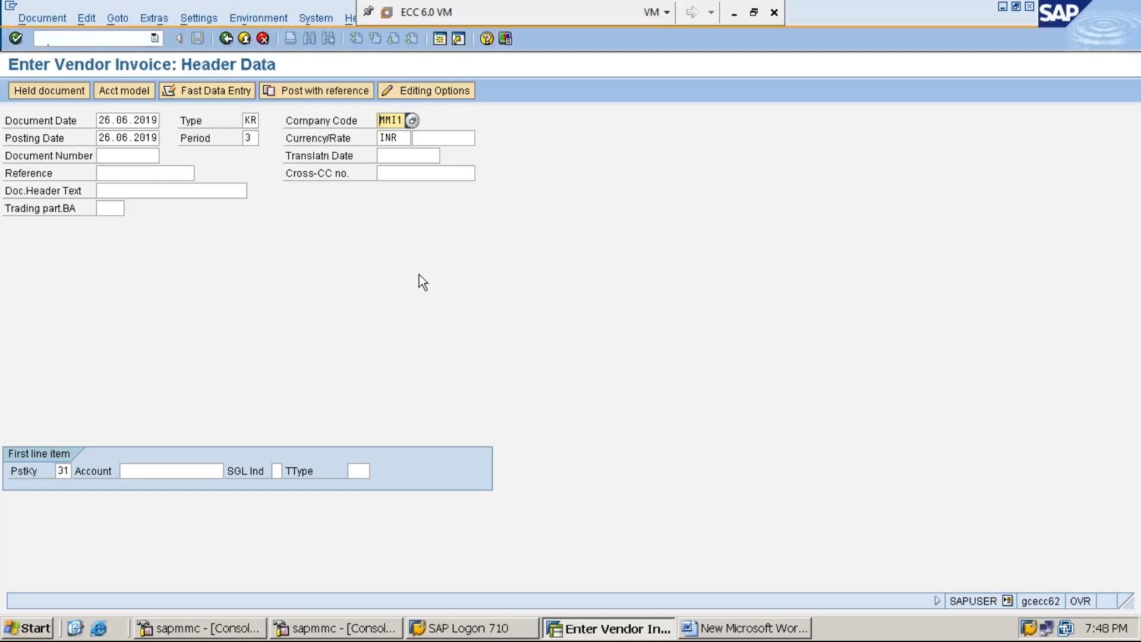
pyautogui.press('Tab')
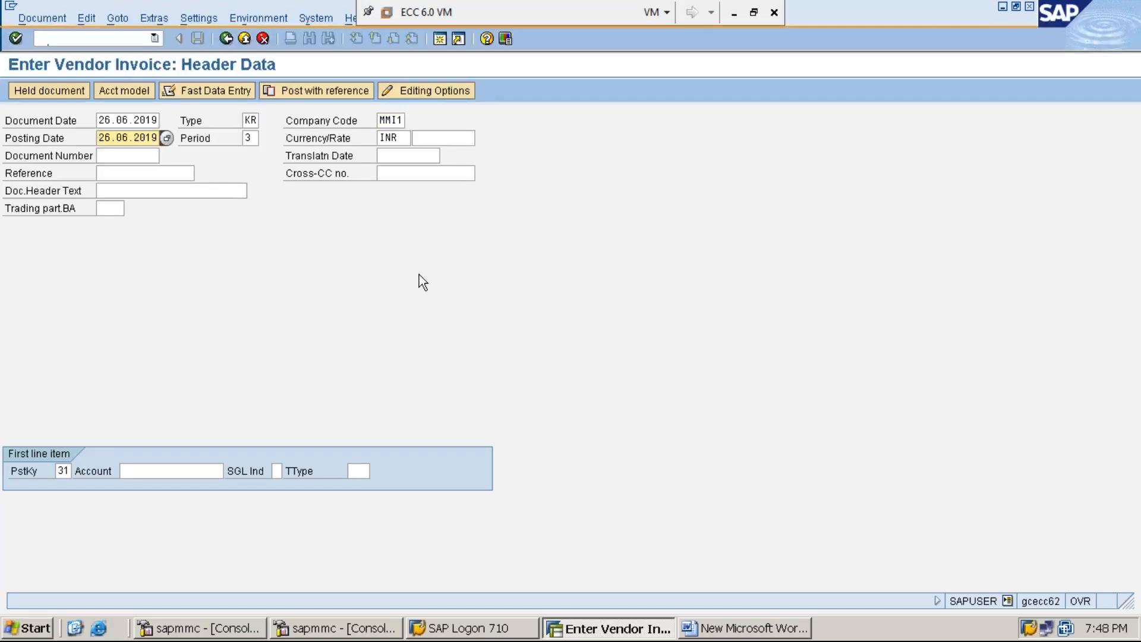
pyautogui.press('Tab')
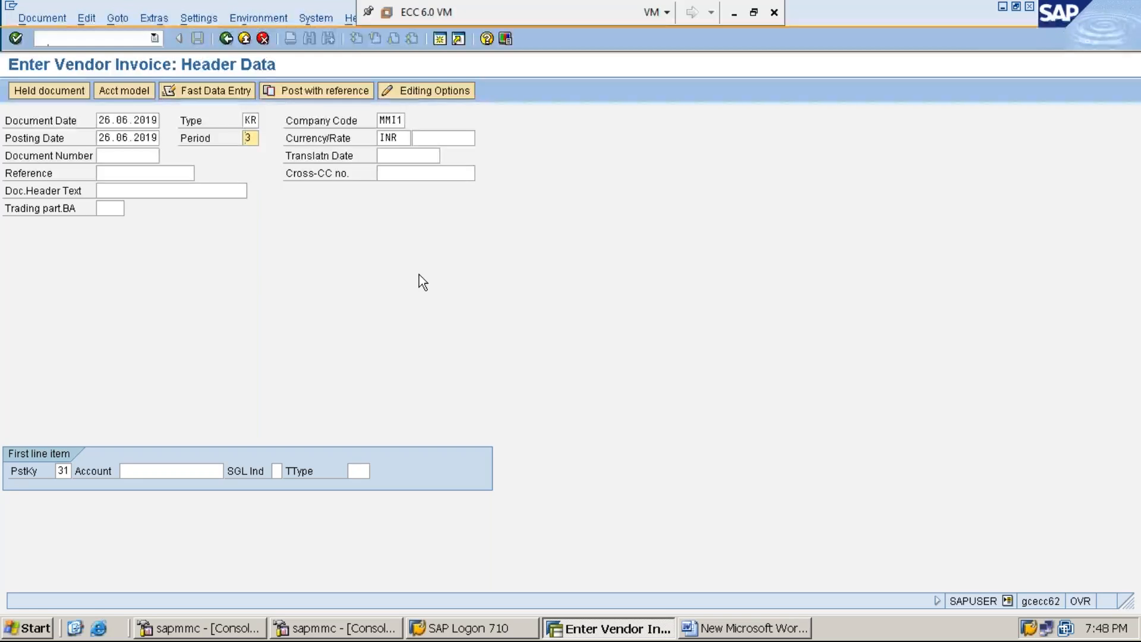
pyautogui.press('Tab')
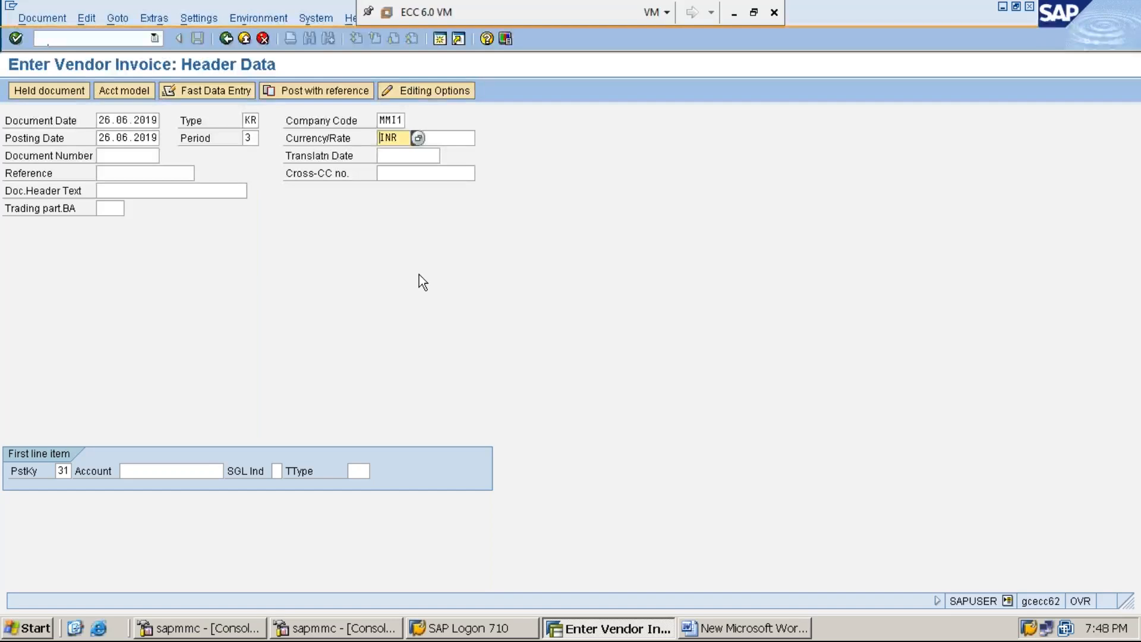
pyautogui.press('Tab')
pyautogui.press('Tab')
pyautogui.press('Tab')
pyautogui.press('Tab')
pyautogui.press('Tab')
pyautogui.press('Tab')
pyautogui.press('Tab')
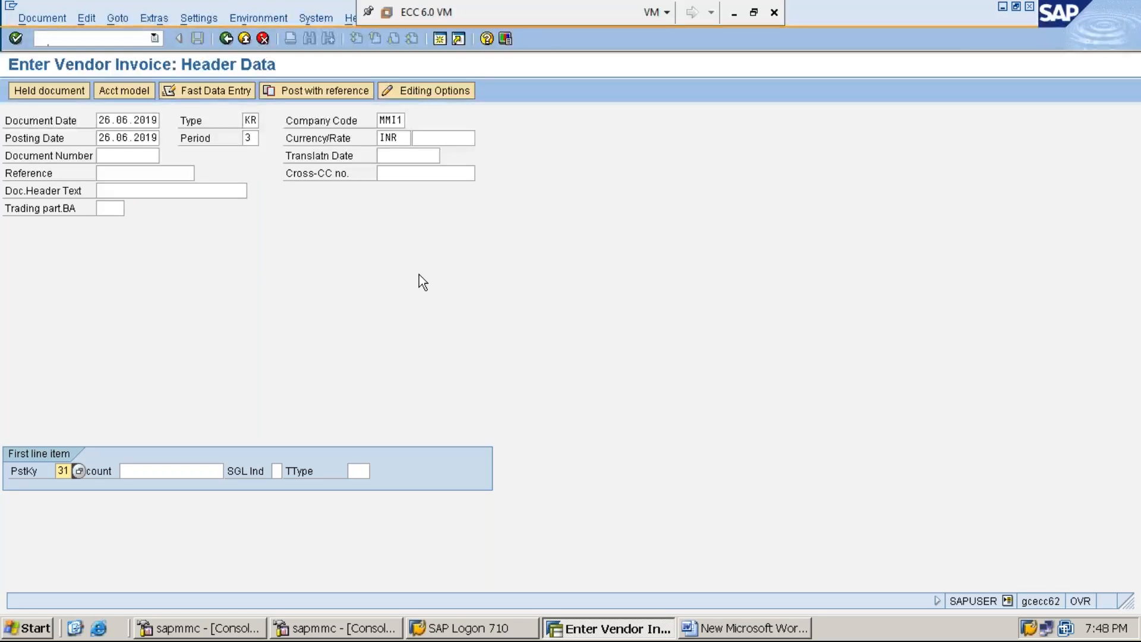
# Enter vendor 1119301 as the first line item and give it an amount of 90000 INR.
pyautogui.press('Tab')
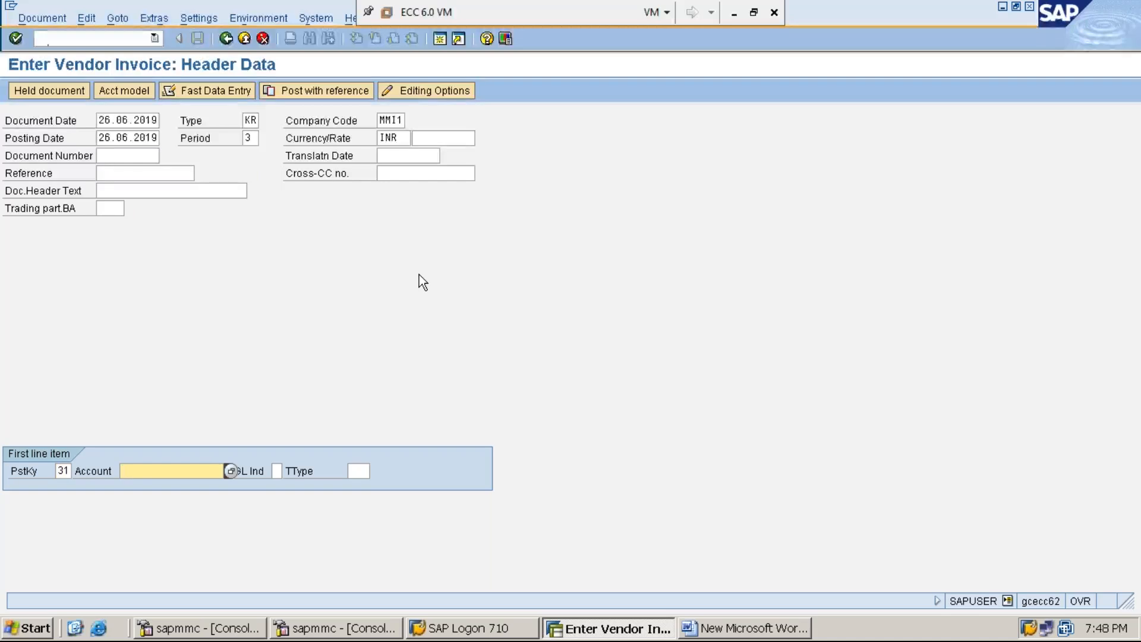
pyautogui.write('1')
pyautogui.press('Down')
pyautogui.press('Return')
pyautogui.press('Return')
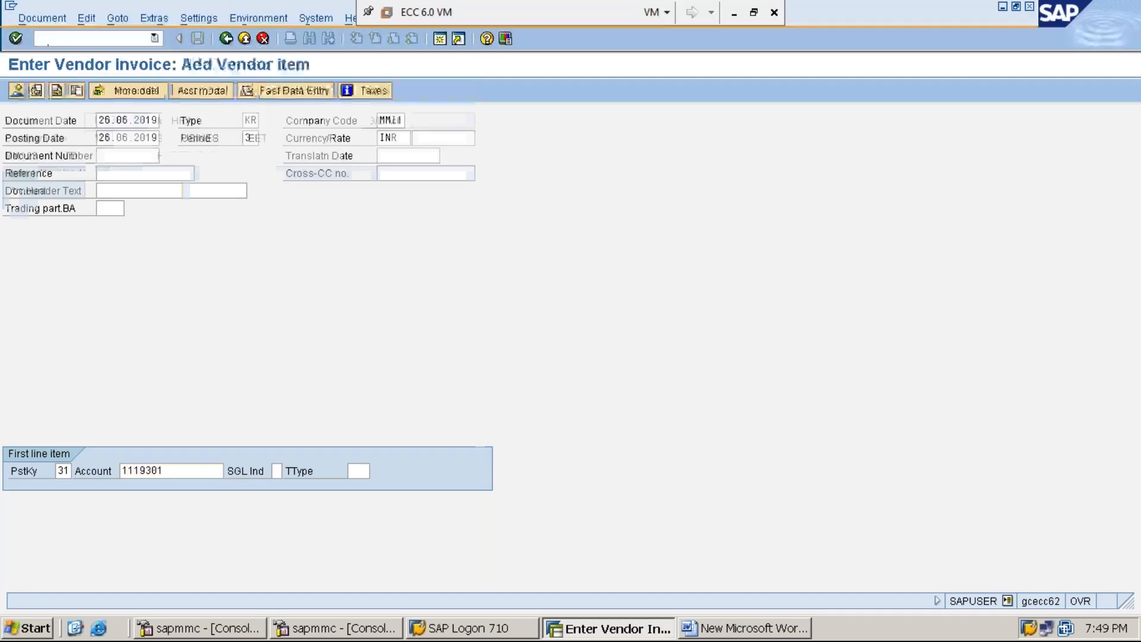
pyautogui.write('90000')
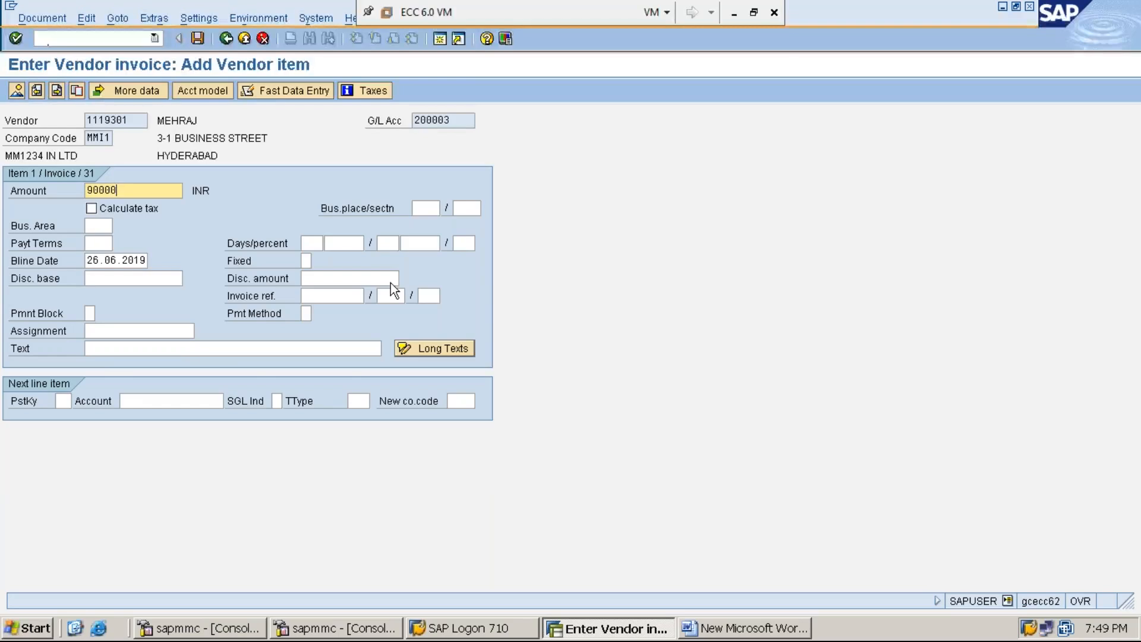
# Set the vendor item text to 'VENDOR INVOICE PROCESSING FOR THE PURCHASES' from the history list.
pyautogui.click(187, 352)
pyautogui.write('V')
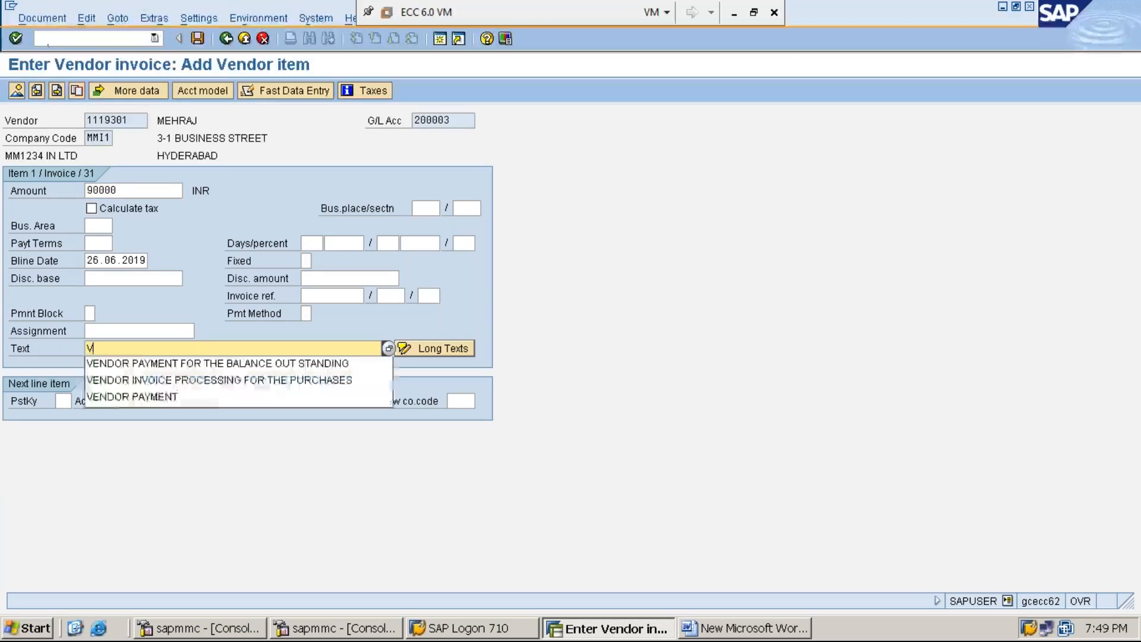
pyautogui.press('Down')
pyautogui.press('Down')
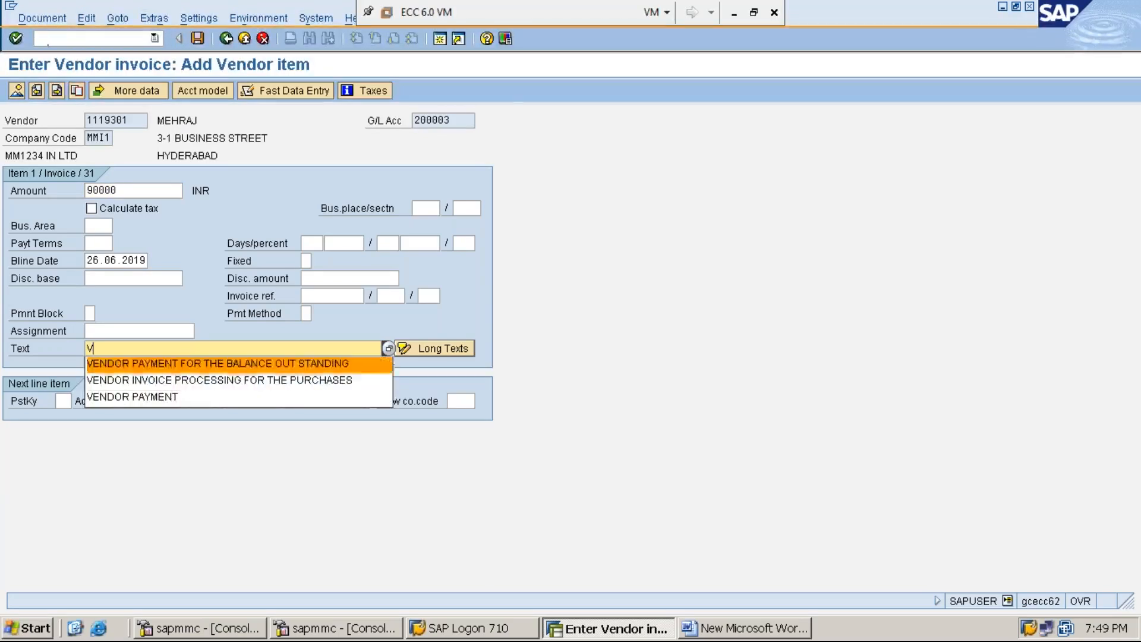
pyautogui.press('Return')
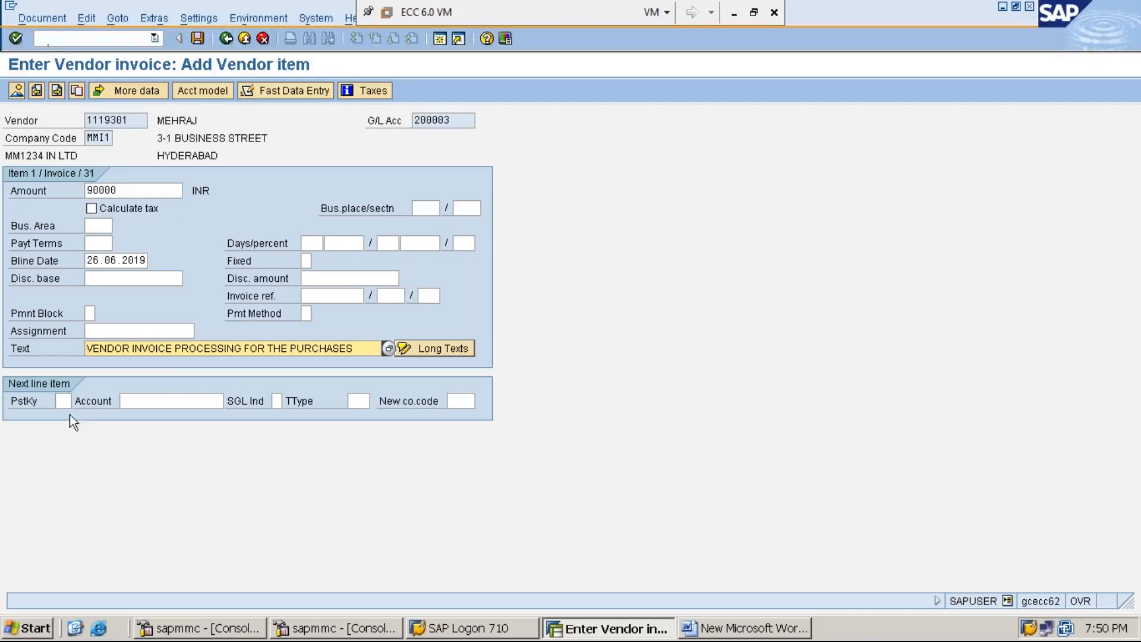
# Set the next line item to posting key 40 on account 300003.
pyautogui.click(63, 401)
pyautogui.write('40')
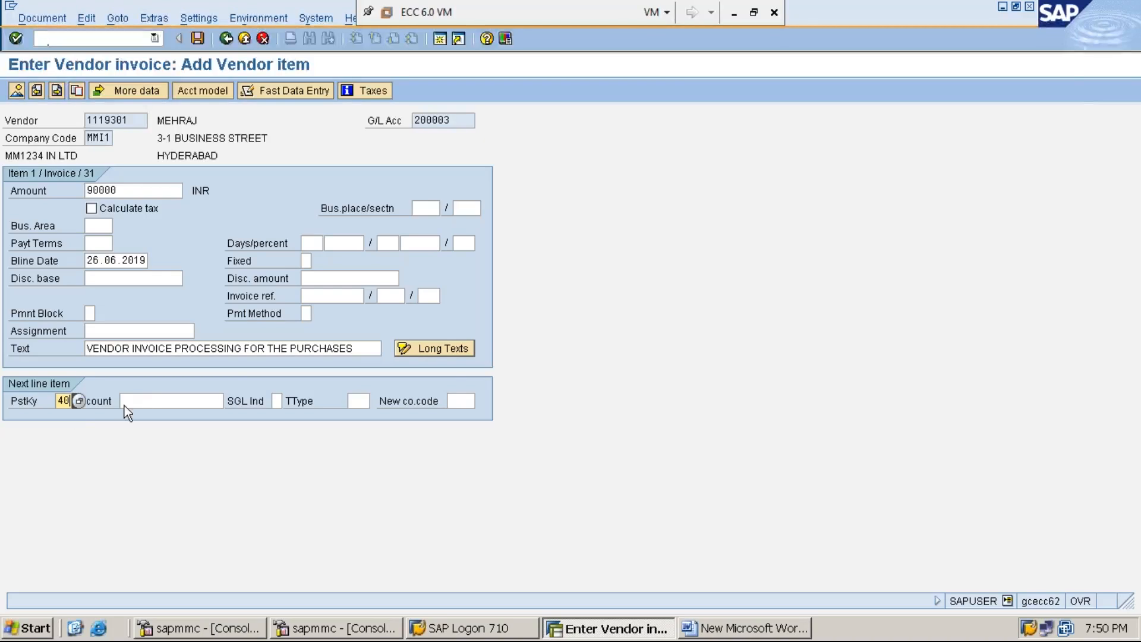
pyautogui.click(147, 401)
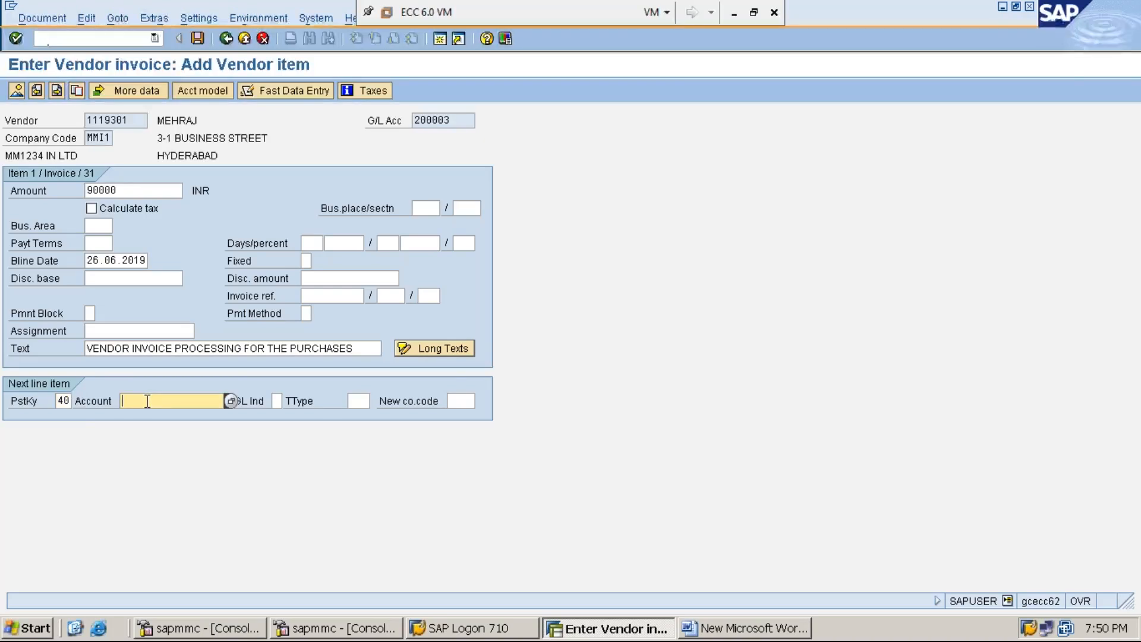
pyautogui.write('3')
pyautogui.press('Down')
pyautogui.press('Return')
pyautogui.press('Return')
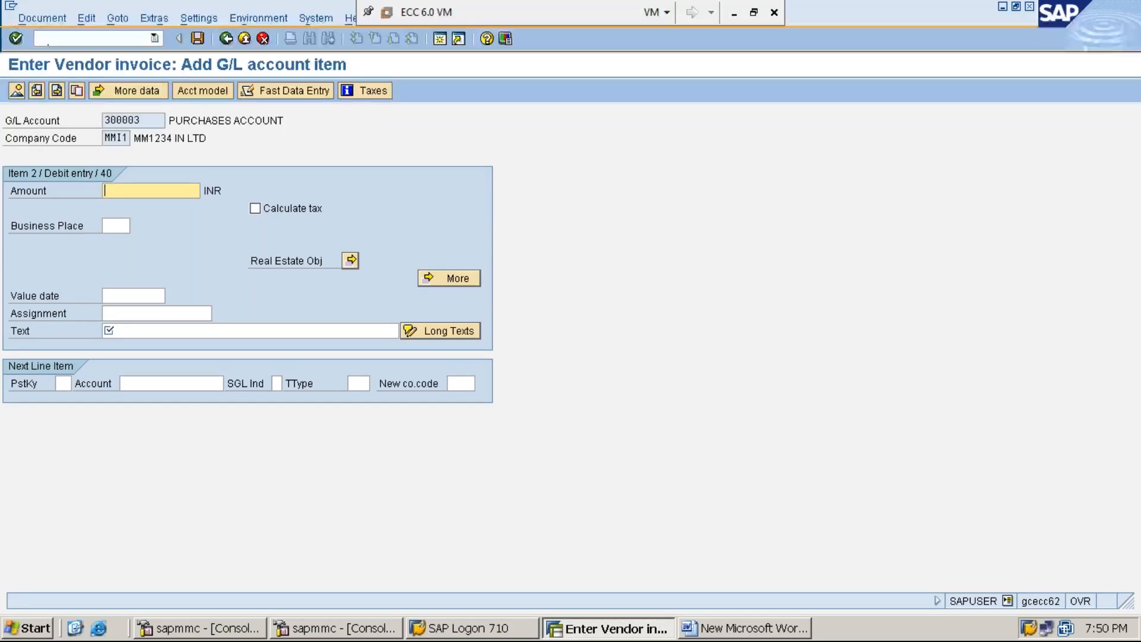
# Fill the 300003 debit item with * as the amount and + as the text, then open the Document menu.
pyautogui.write('*')
pyautogui.press('Down')
pyautogui.press('Down')
pyautogui.press('Down')
pyautogui.press('Down')
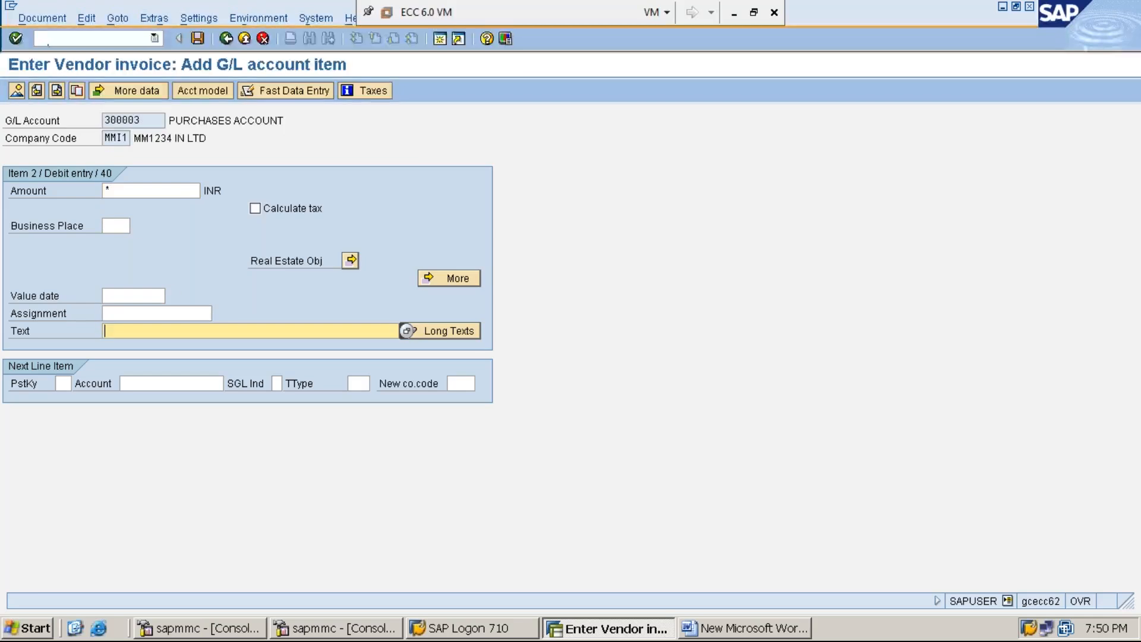
pyautogui.write('+')
pyautogui.click(40, 19)
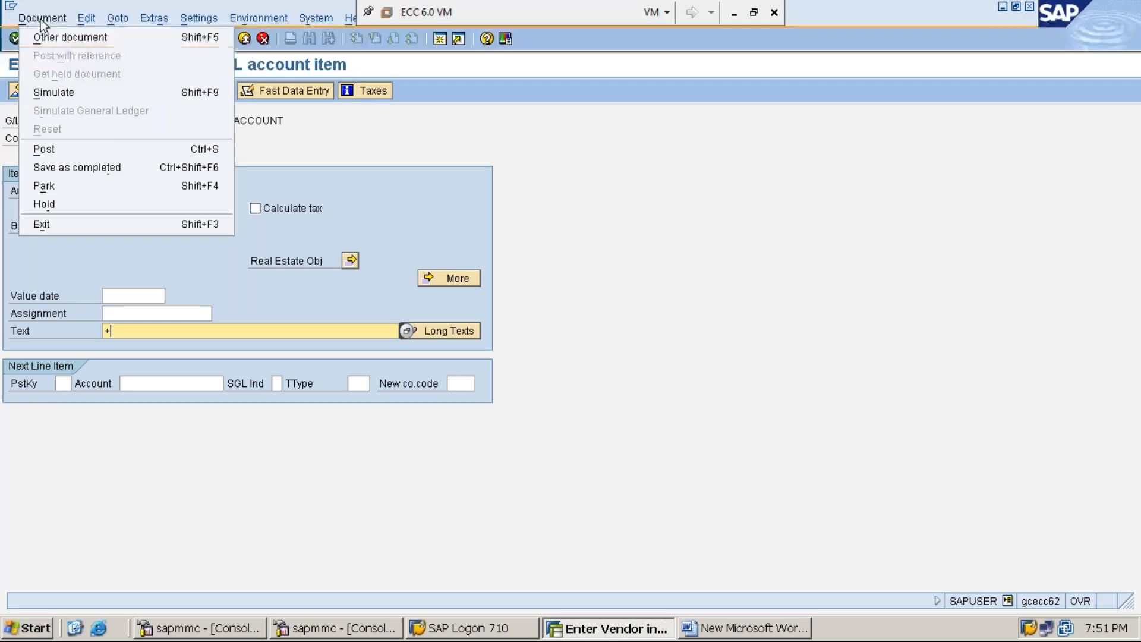
# Simulate the invoice, then post it as document 30003 in company code MMI1.
pyautogui.click(62, 92)
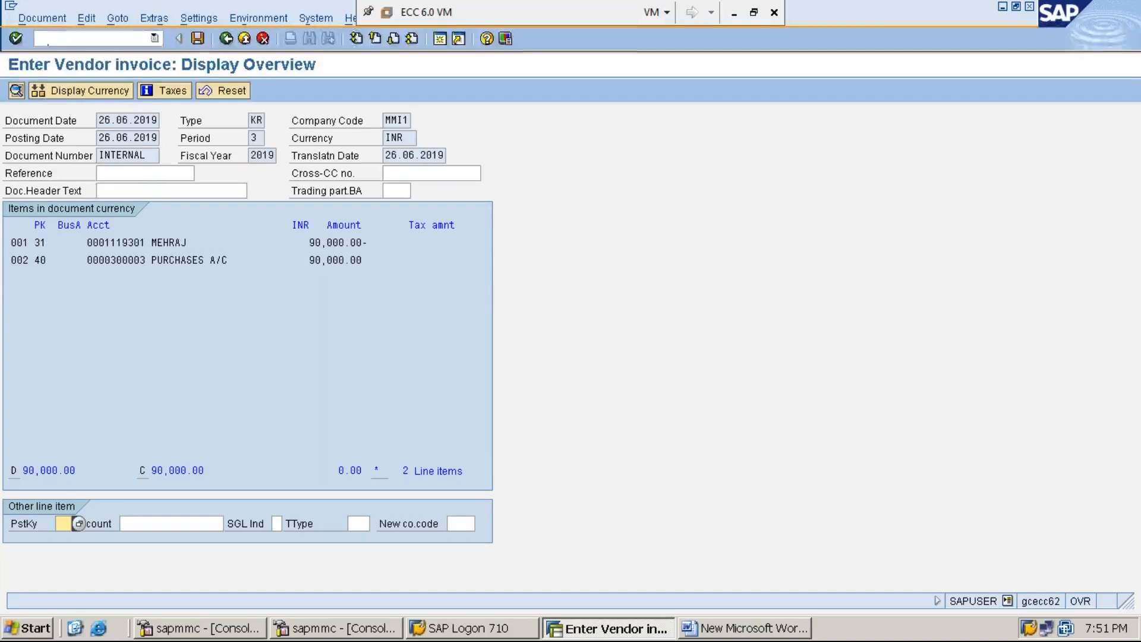
pyautogui.click(196, 39)
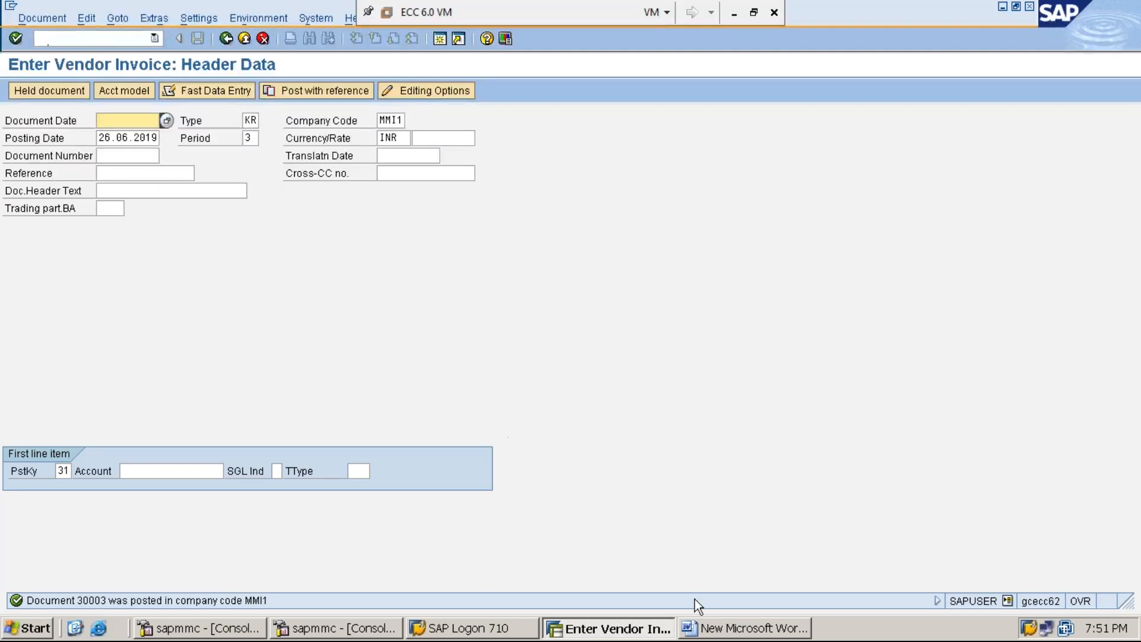
# Add 'STEP:2: DISPLAY VENDOR LINE ITEMS USING FBL1N INORDER TO KNOW THE PAYABLE AMOUNT' below Step 1.
pyautogui.click(746, 628)
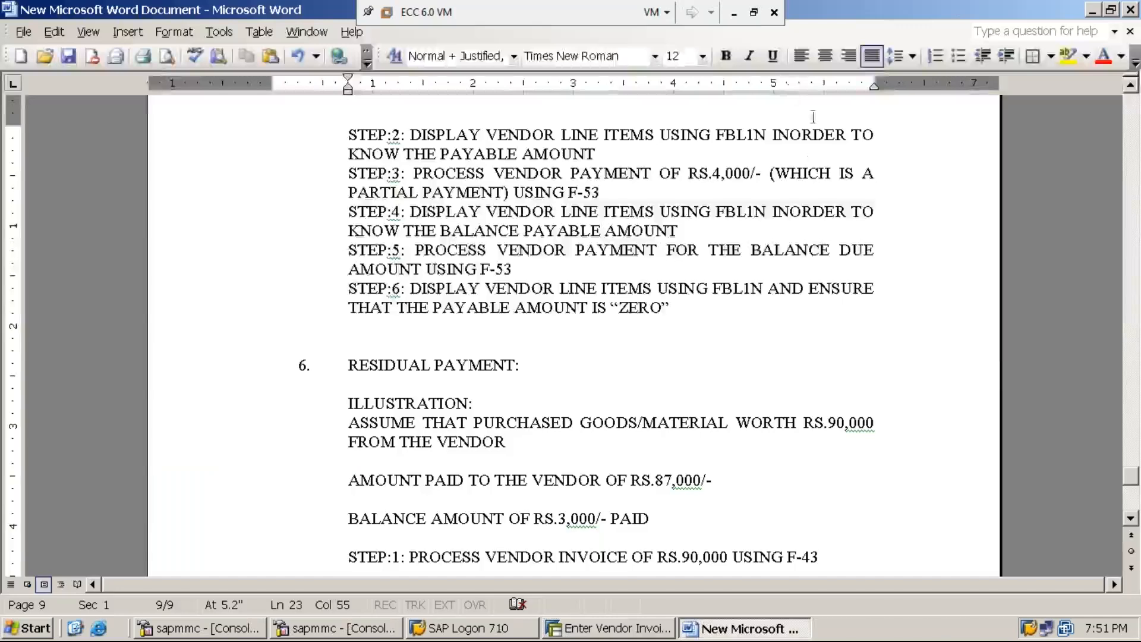
pyautogui.click(734, 13)
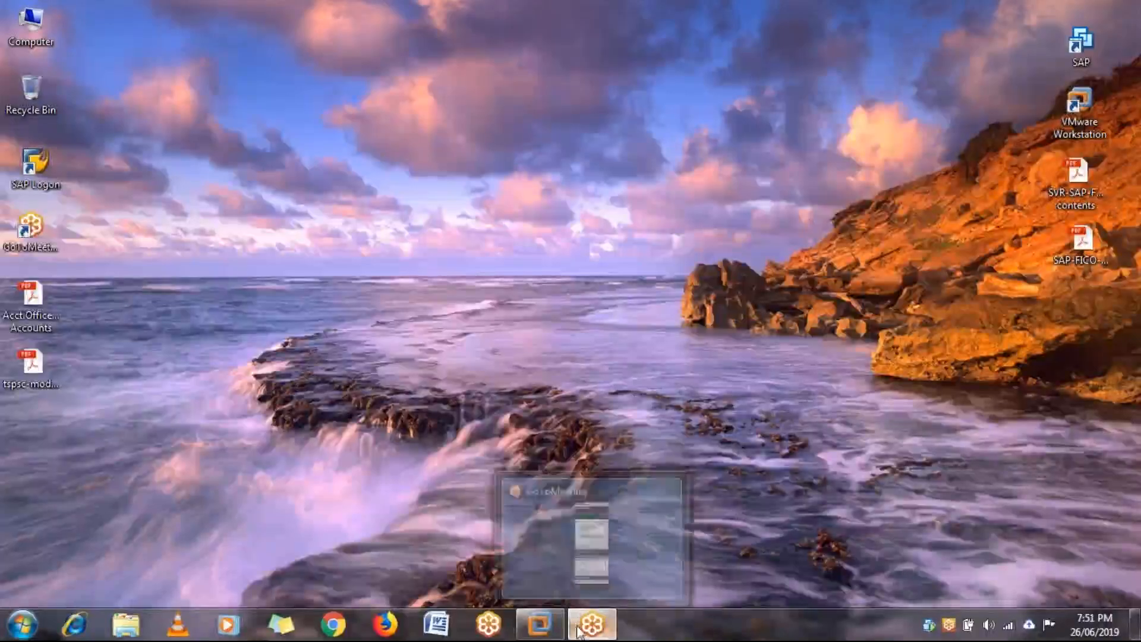
pyautogui.click(538, 627)
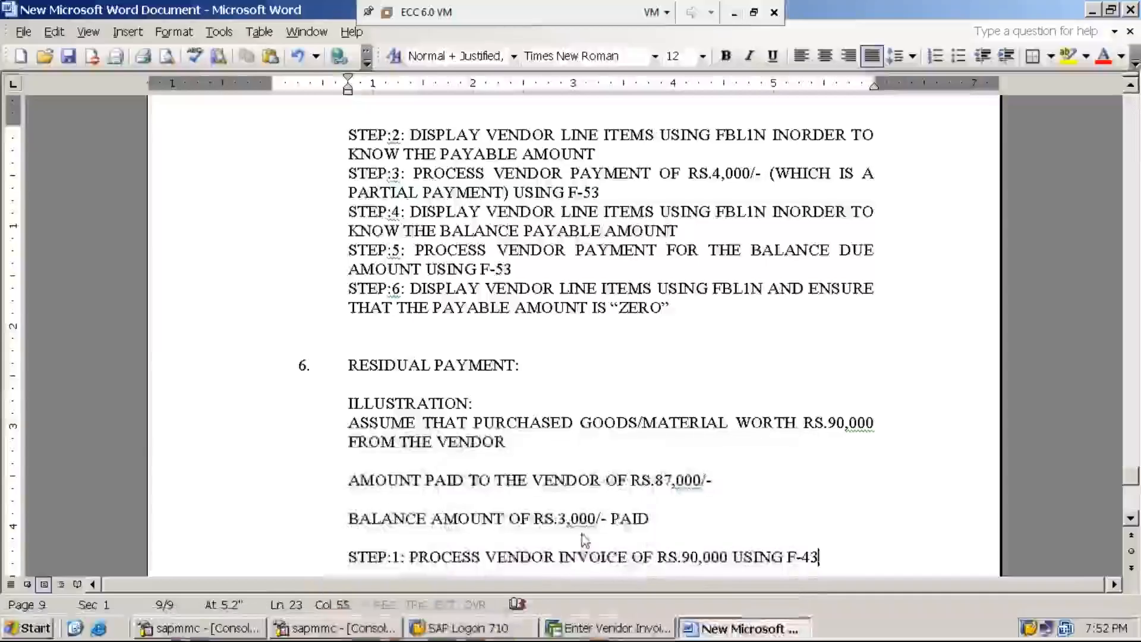
pyautogui.press('Return')
pyautogui.write('STEP:2: ')
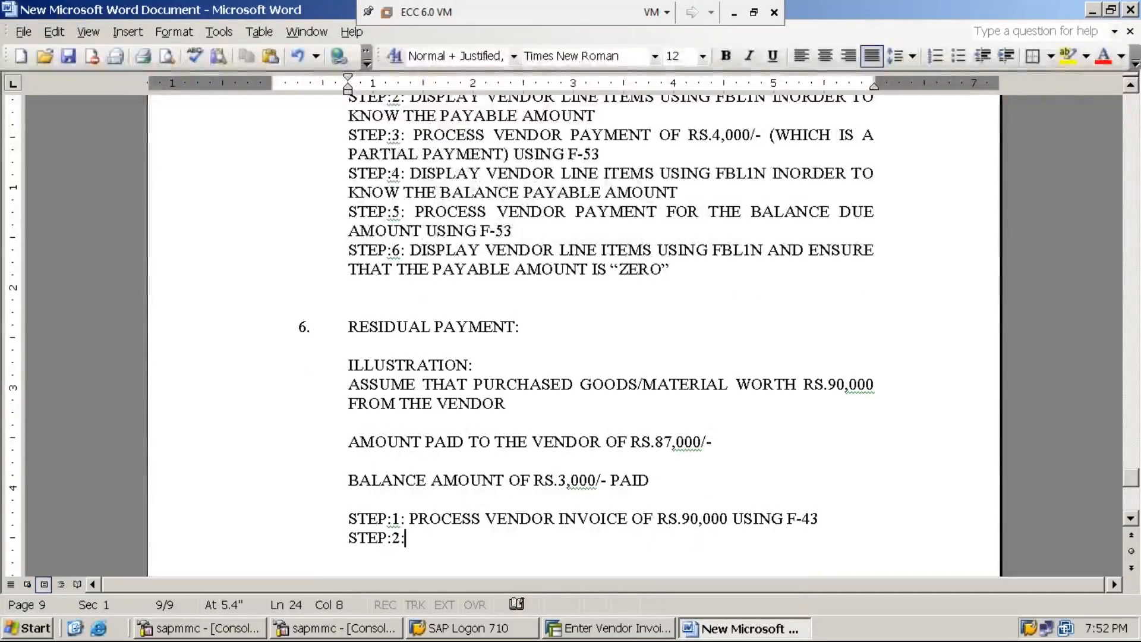
pyautogui.write('DIS')
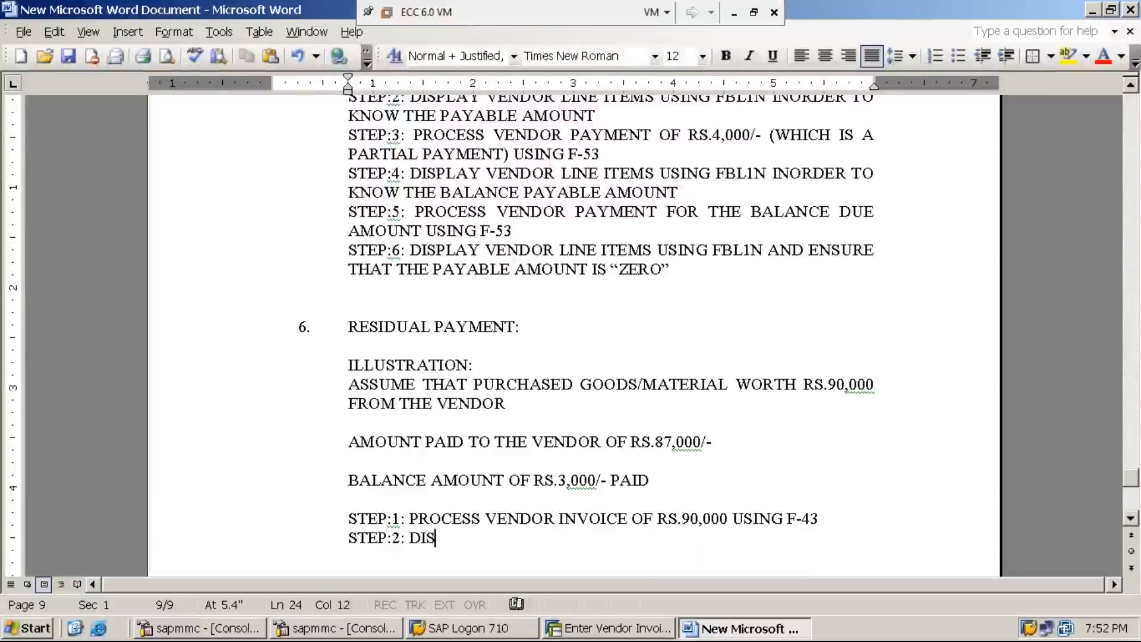
pyautogui.write('PLAY ')
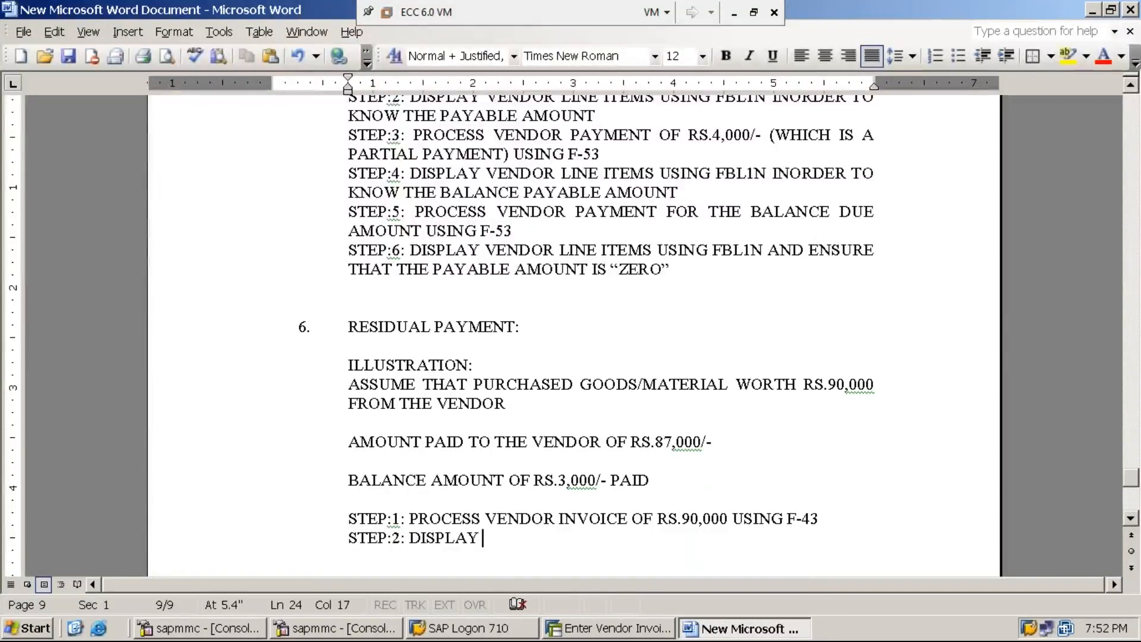
pyautogui.write('V')
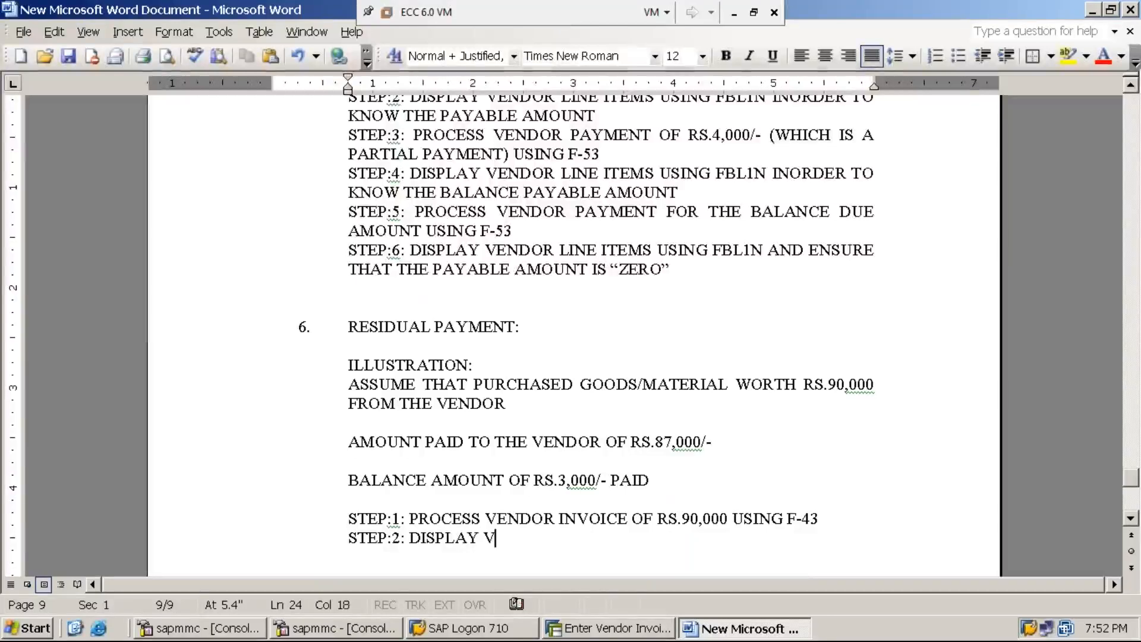
pyautogui.write('ENDOR LIN')
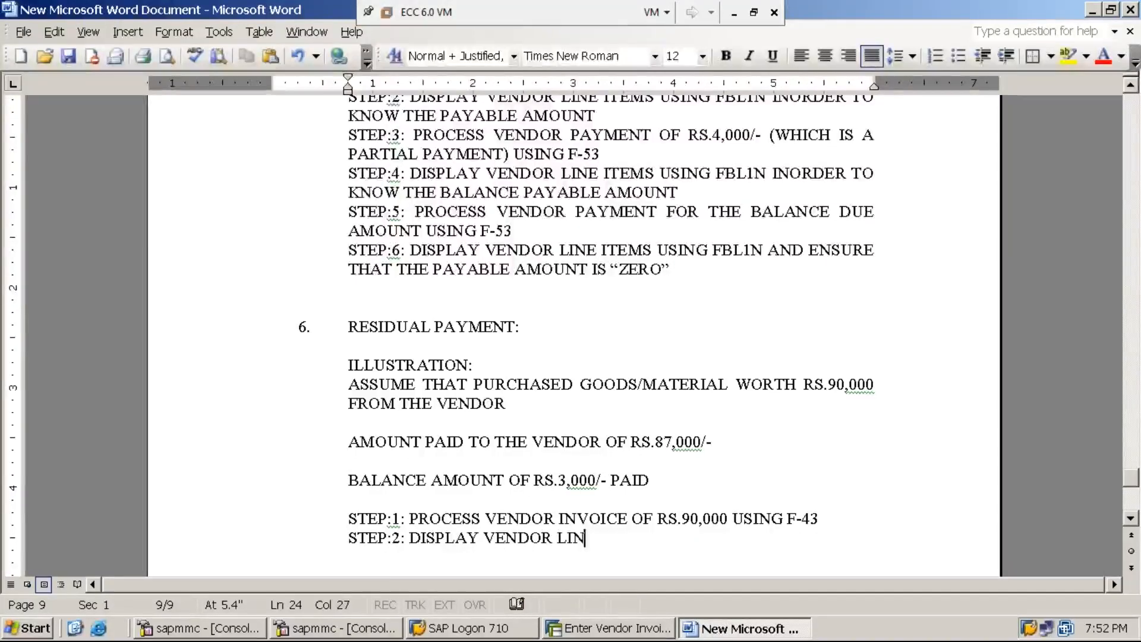
pyautogui.write('E ITEMS US')
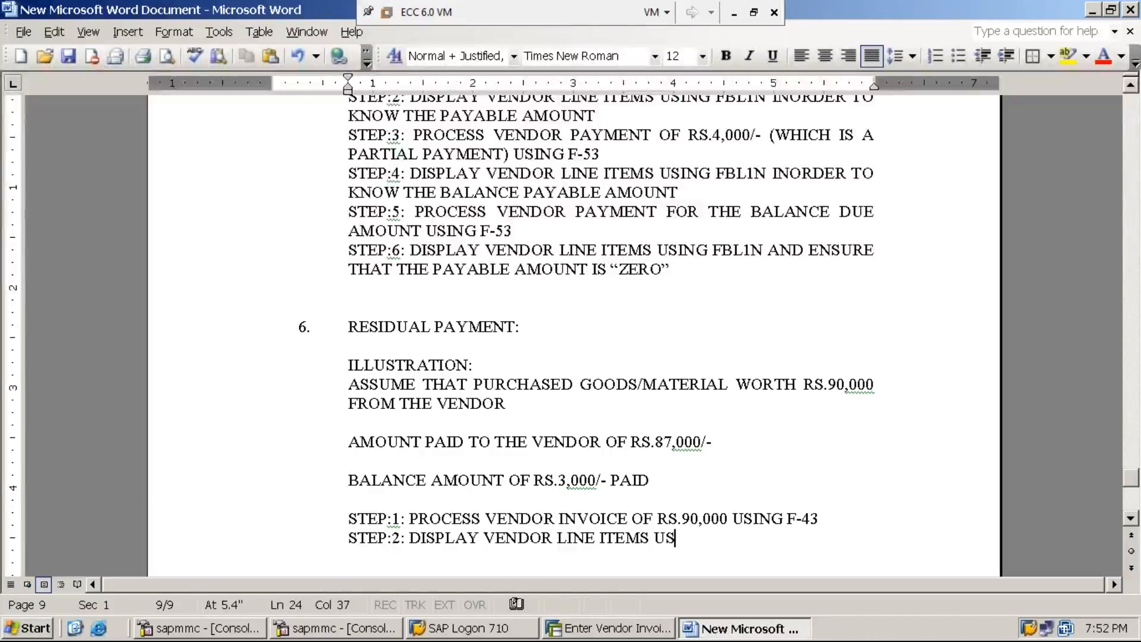
pyautogui.write('ING FB')
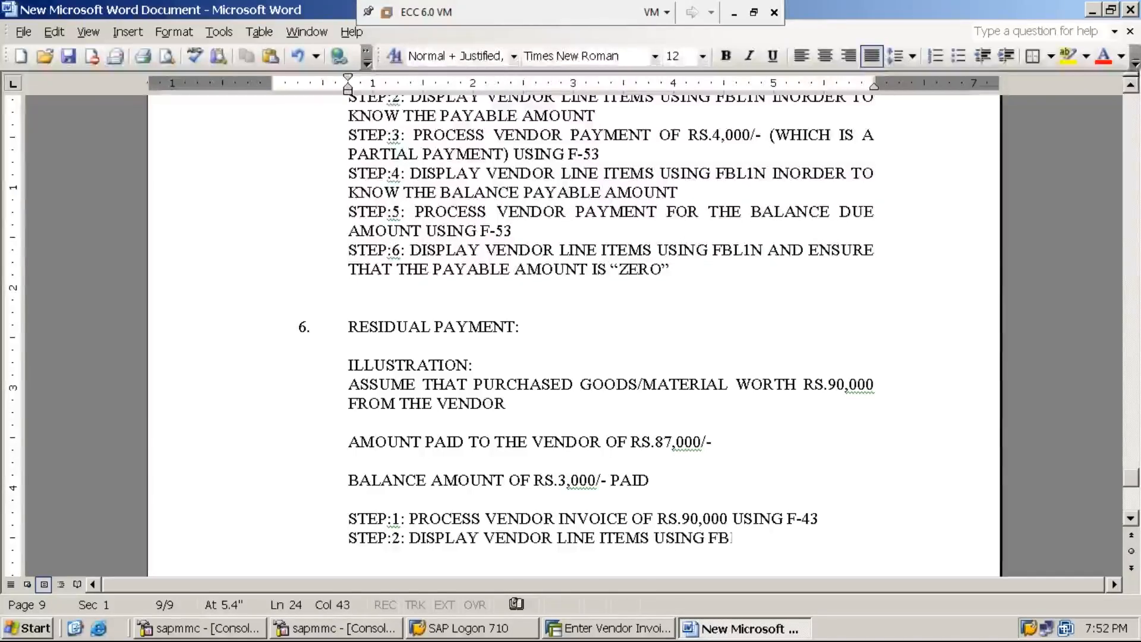
pyautogui.write('L1N INOR')
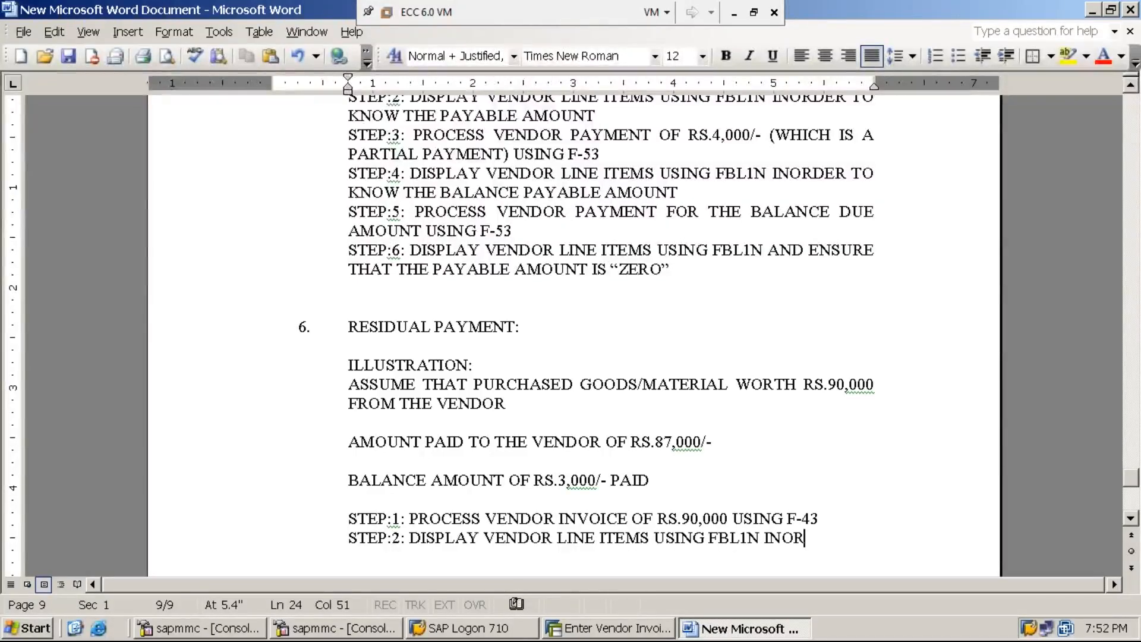
pyautogui.write('DER TO KNOW TH')
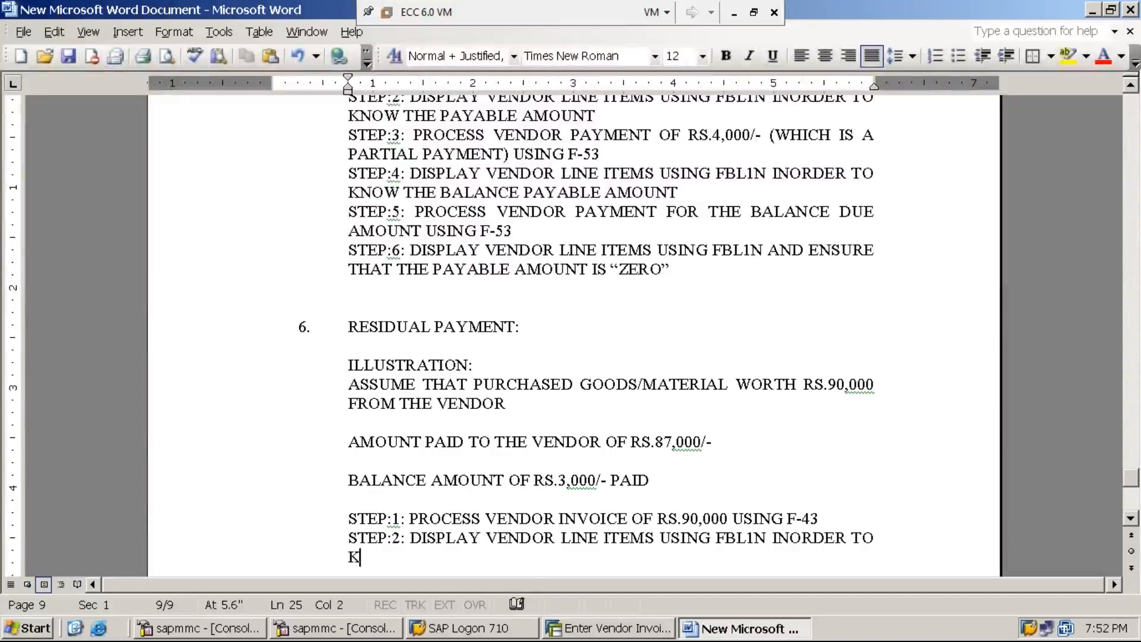
pyautogui.write('E ')
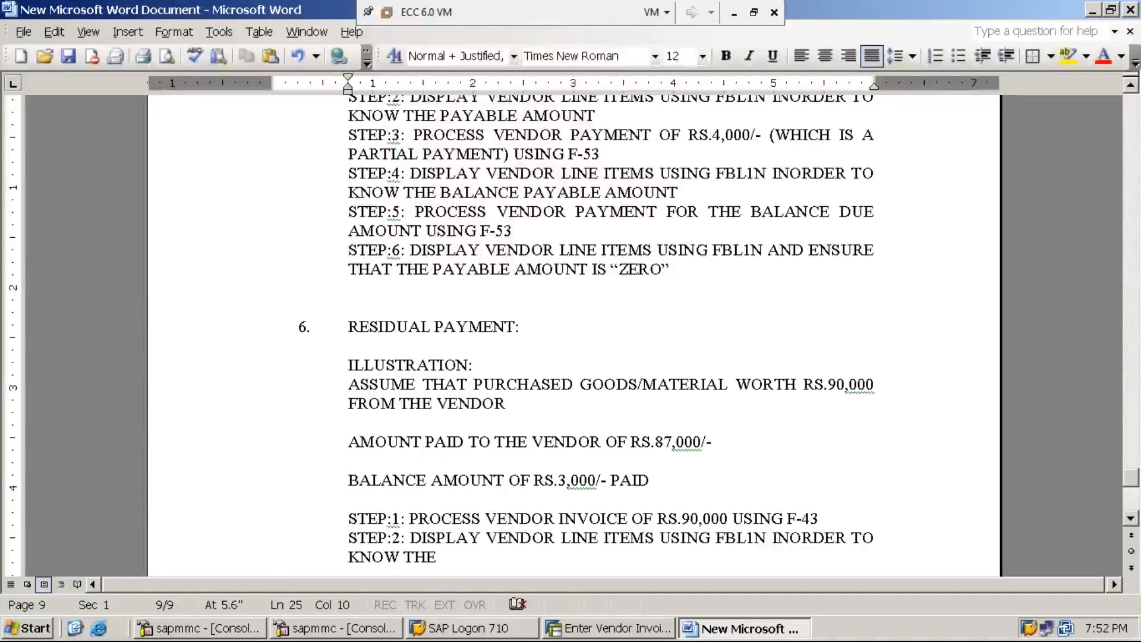
pyautogui.write('PAYAB')
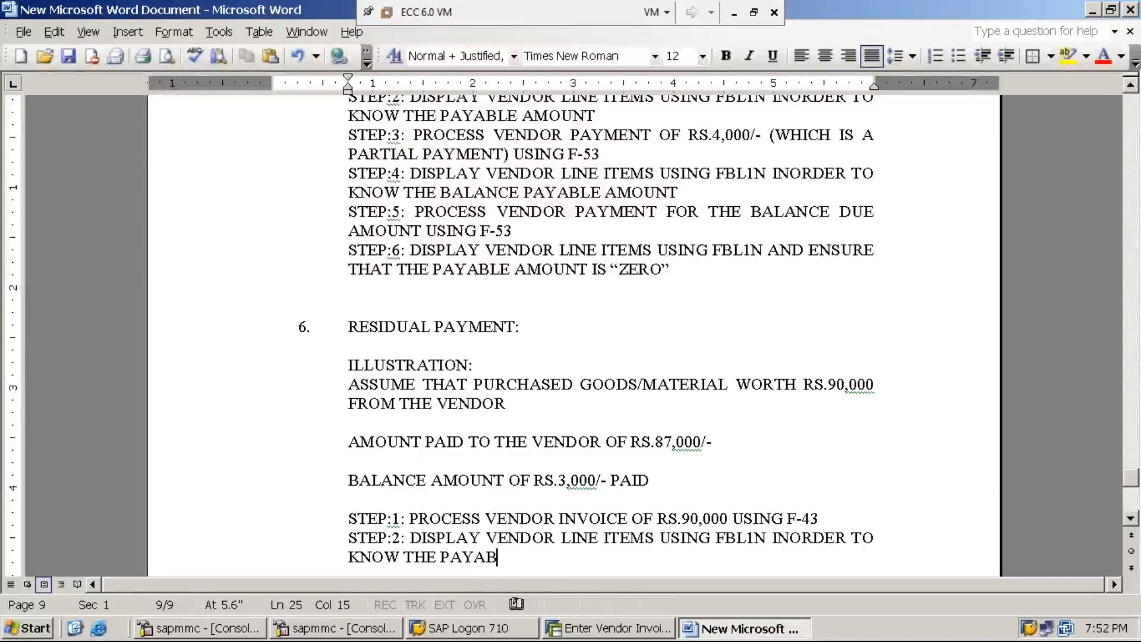
pyautogui.write('LE AMOUNT')
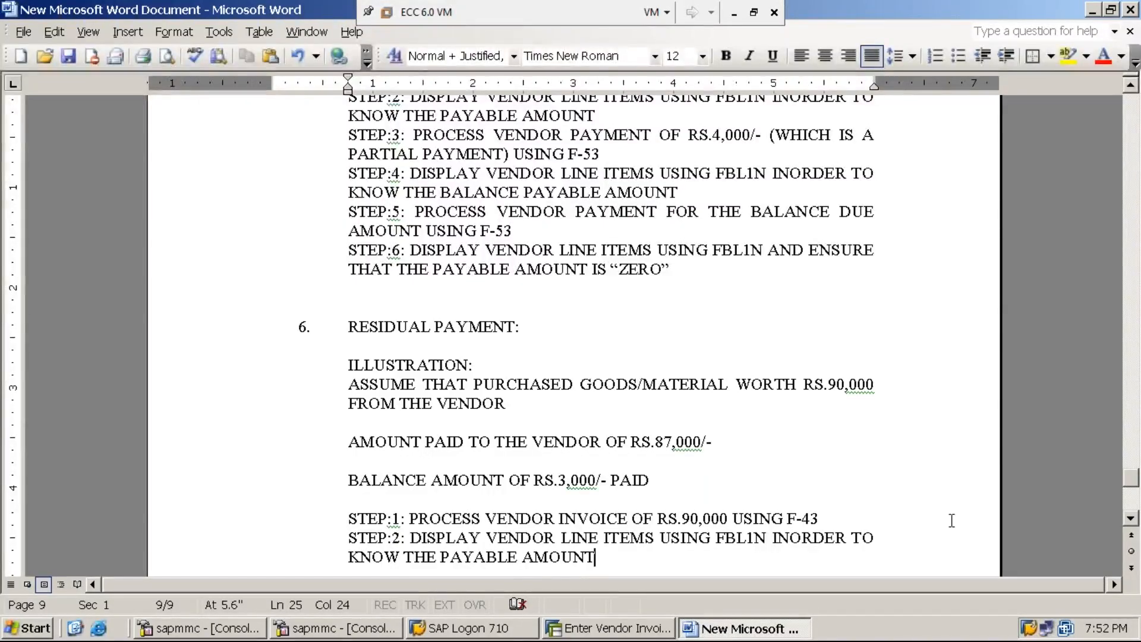
pyautogui.click(734, 12)
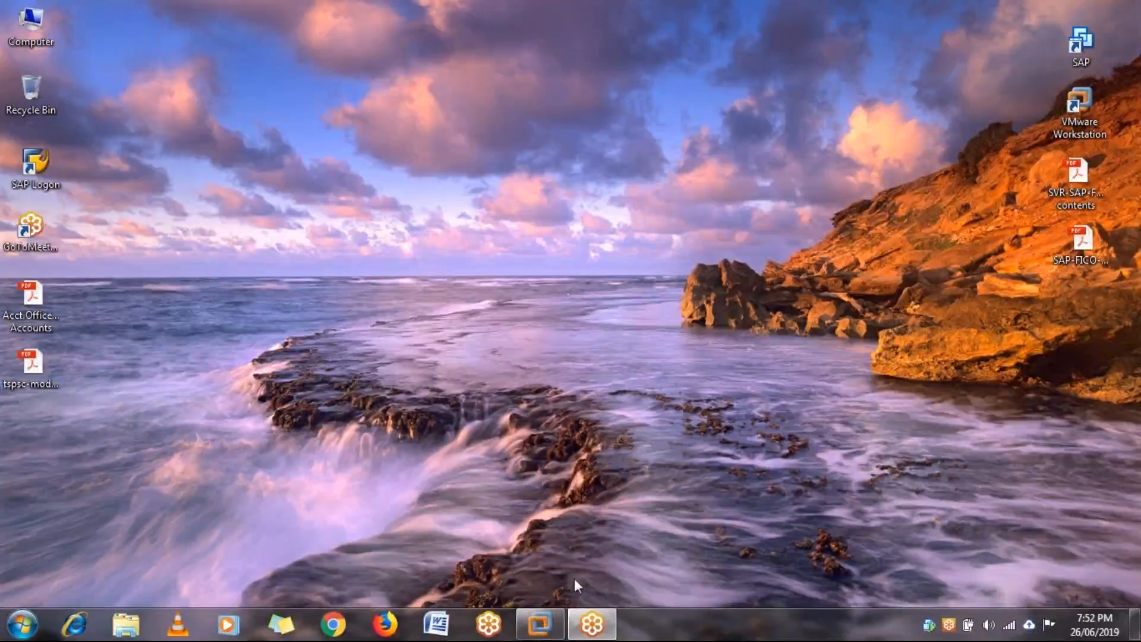
# Restore the SAP virtual machine showing the blank Enter Vendor Invoice screen for MMI1.
pyautogui.moveTo(557, 624)
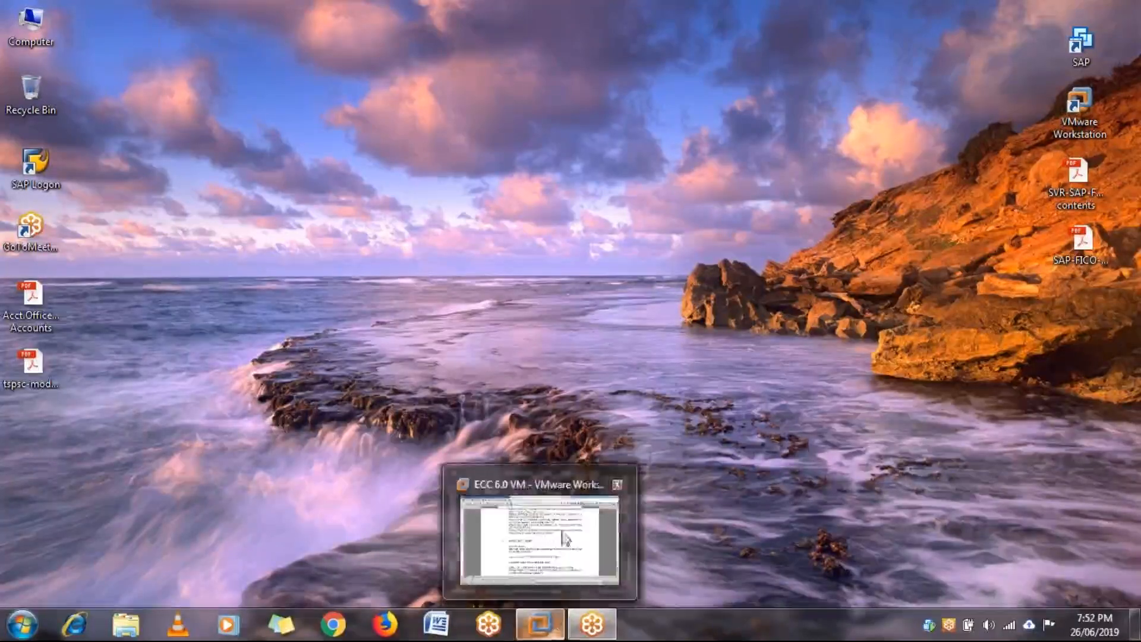
pyautogui.click(596, 536)
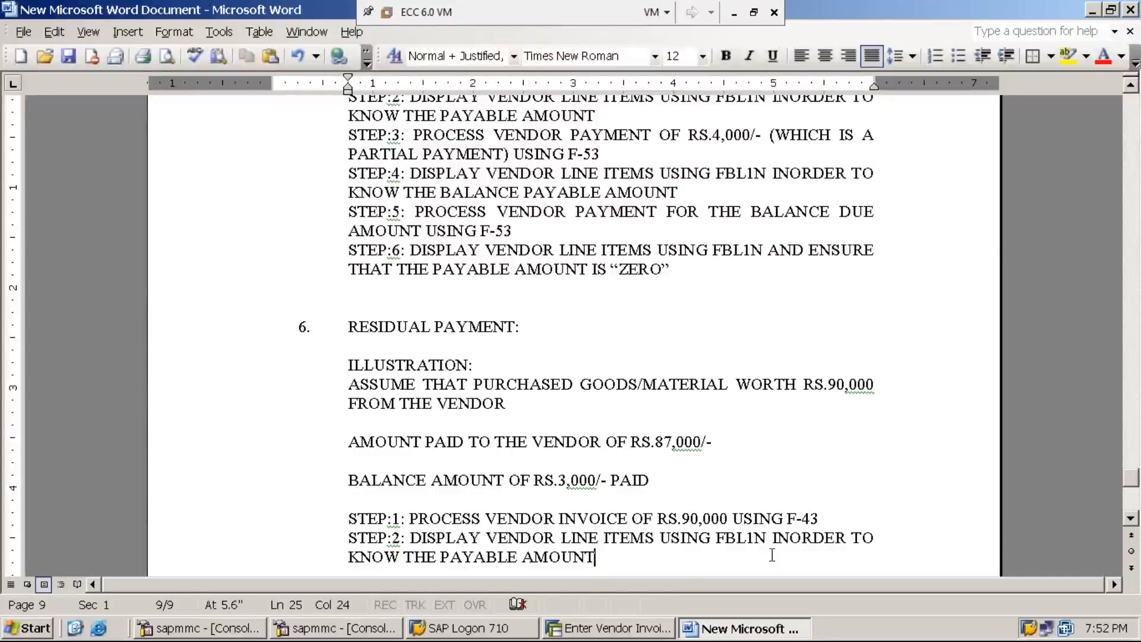
pyautogui.click(620, 633)
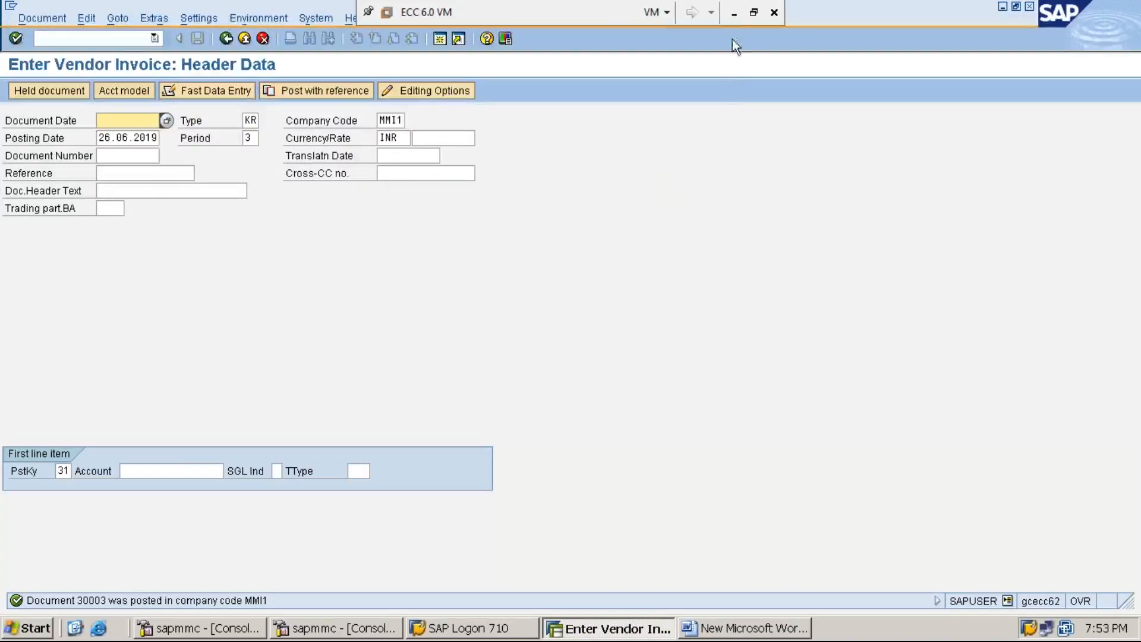
pyautogui.click(733, 13)
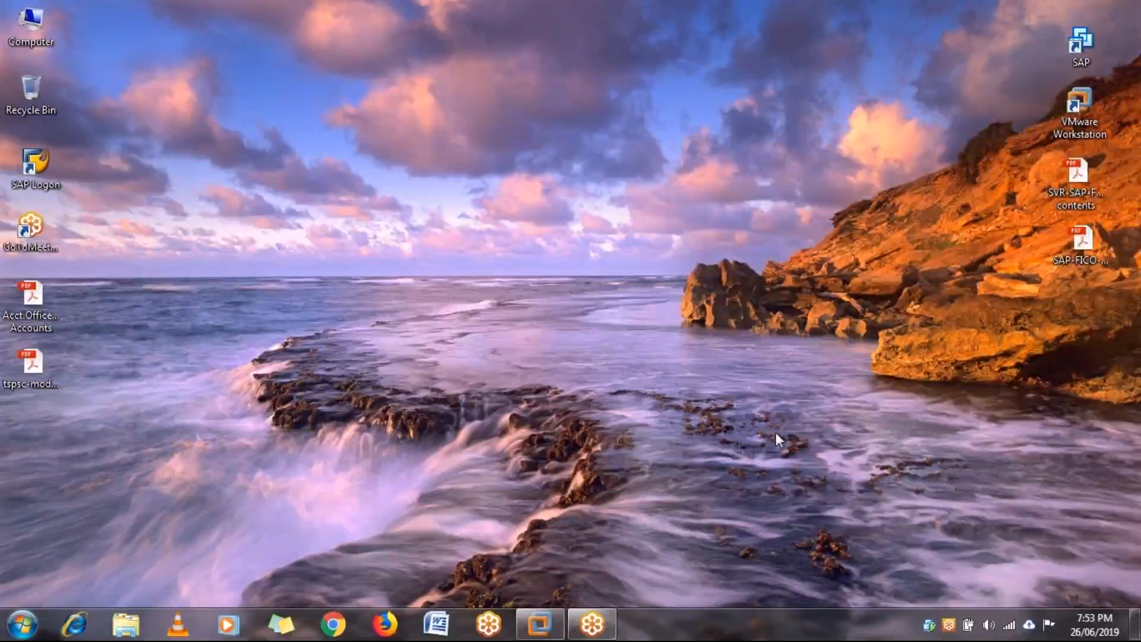
pyautogui.moveTo(557, 632)
pyautogui.click(540, 591)
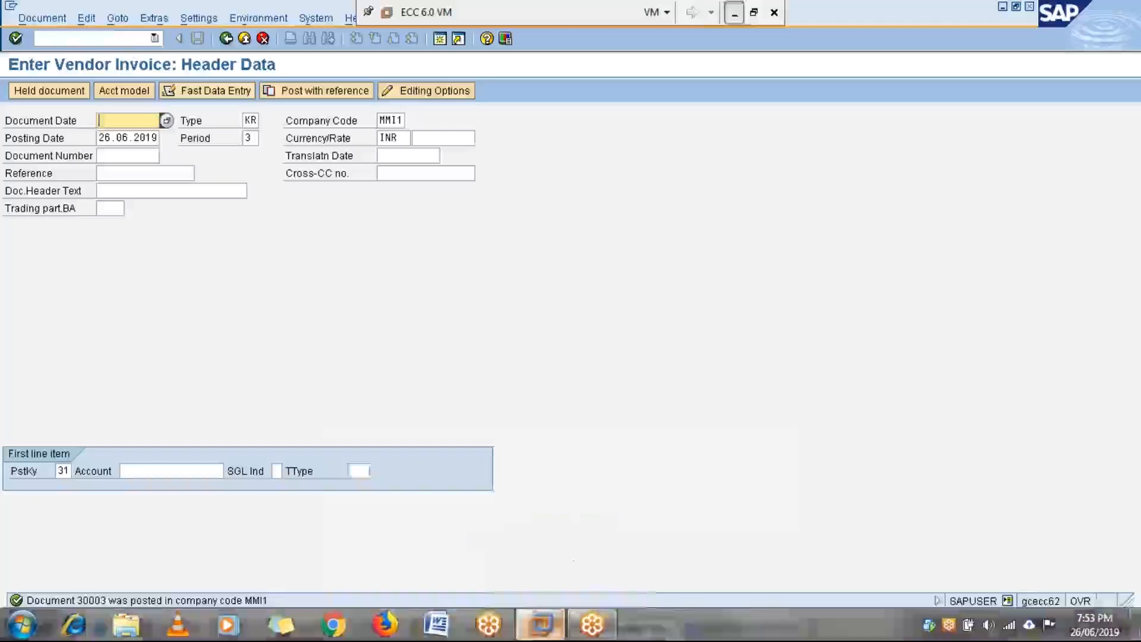
# Leave invoice entry with /N and start FBL1N for the vendor in company code MMI1.
pyautogui.click(132, 39)
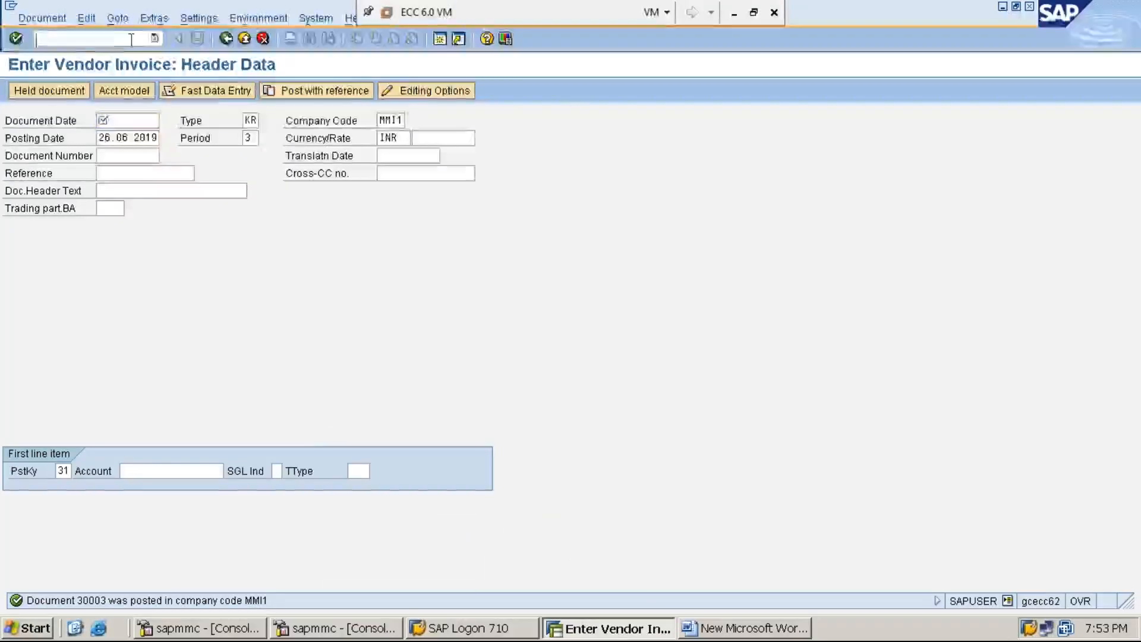
pyautogui.write('/N')
pyautogui.press('Return')
pyautogui.write('FBL1N')
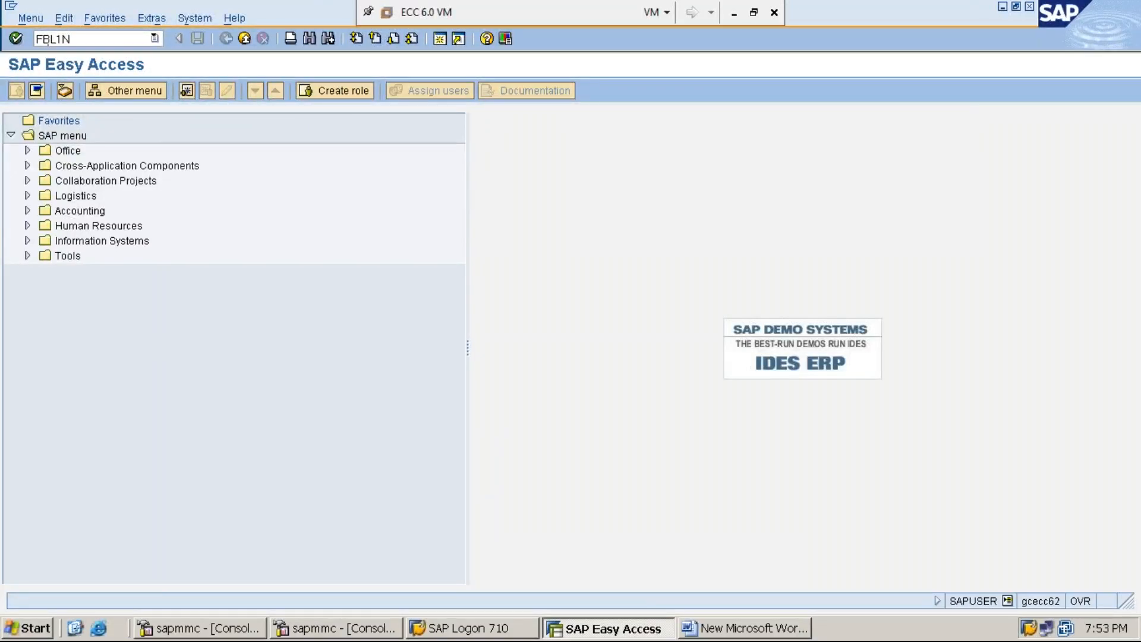
pyautogui.press('Return')
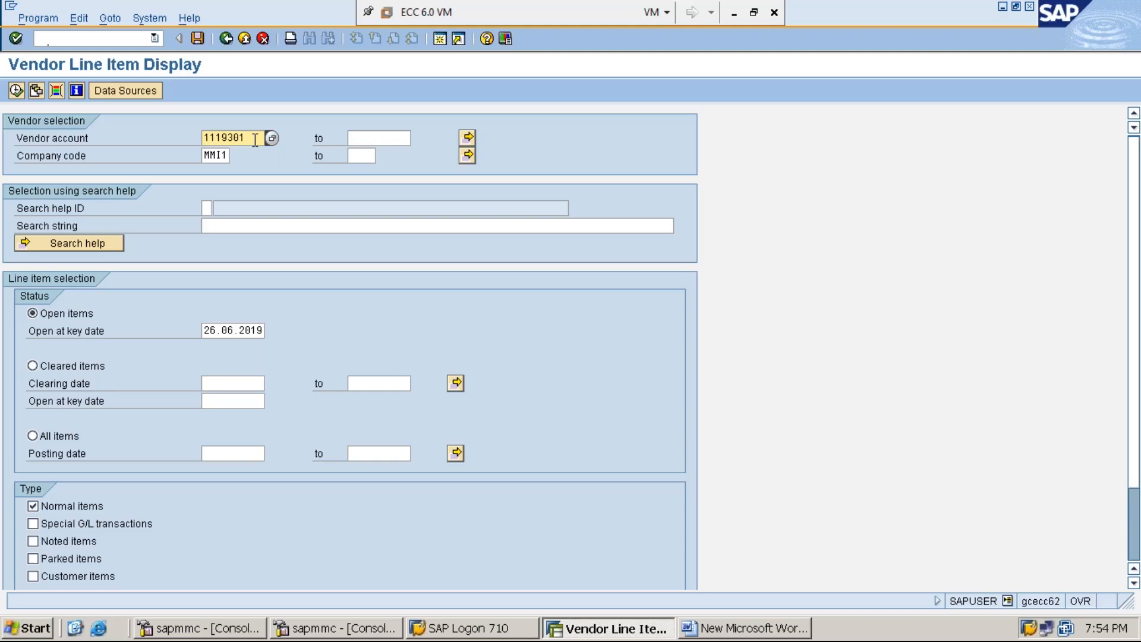
pyautogui.click(211, 156)
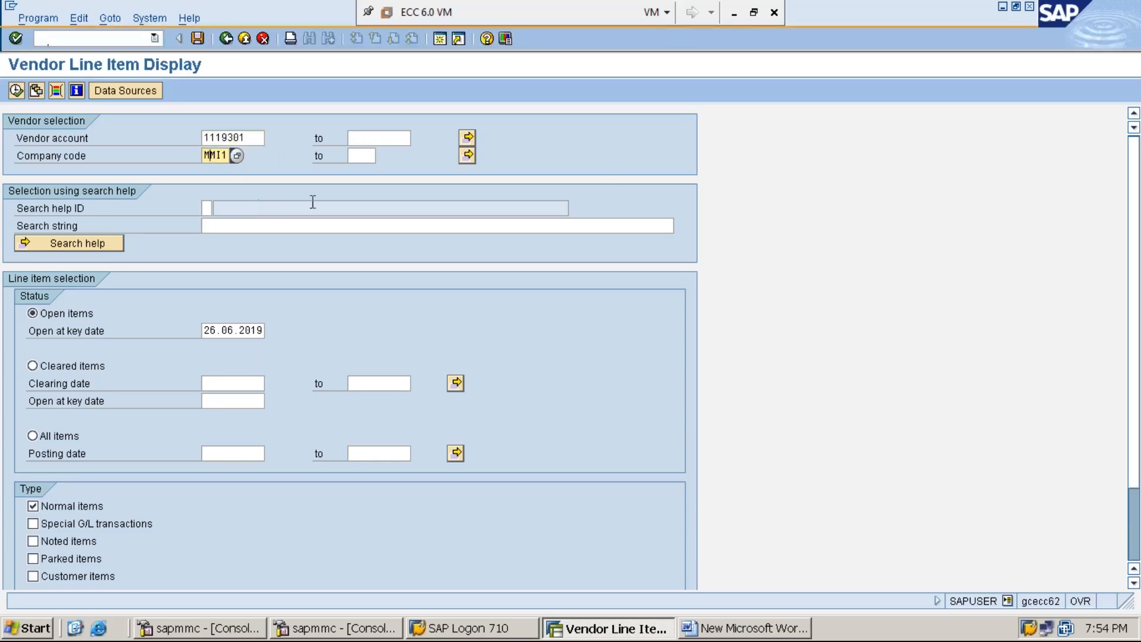
# Switch the FBL1N selection to All items and execute the report for vendor 1119301.
pyautogui.click(734, 13)
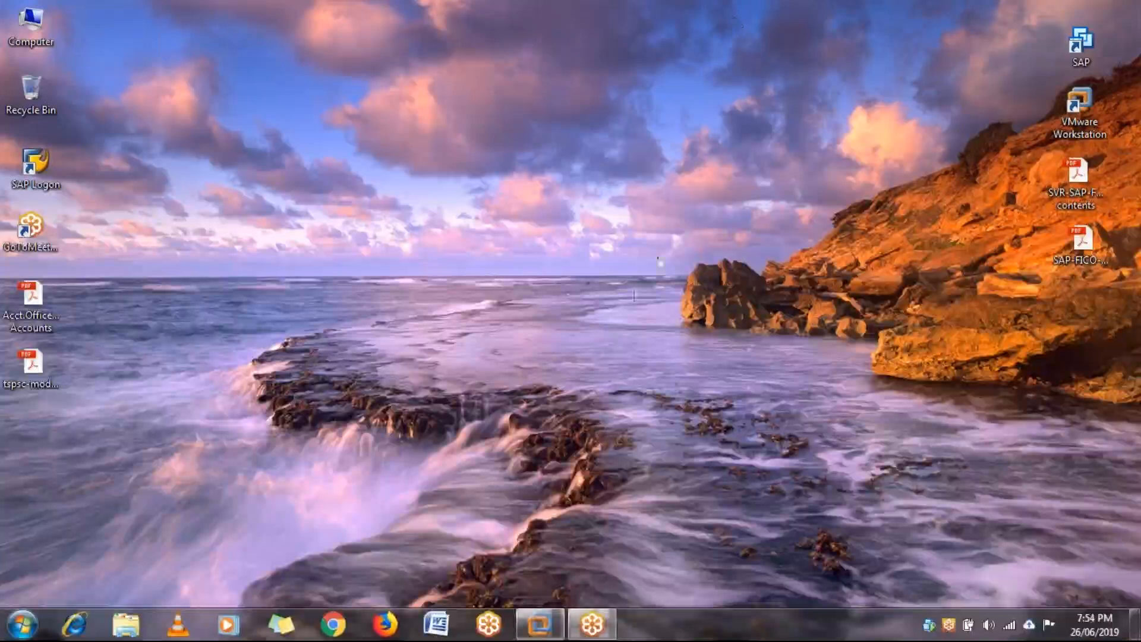
pyautogui.moveTo(539, 624)
pyautogui.click(593, 556)
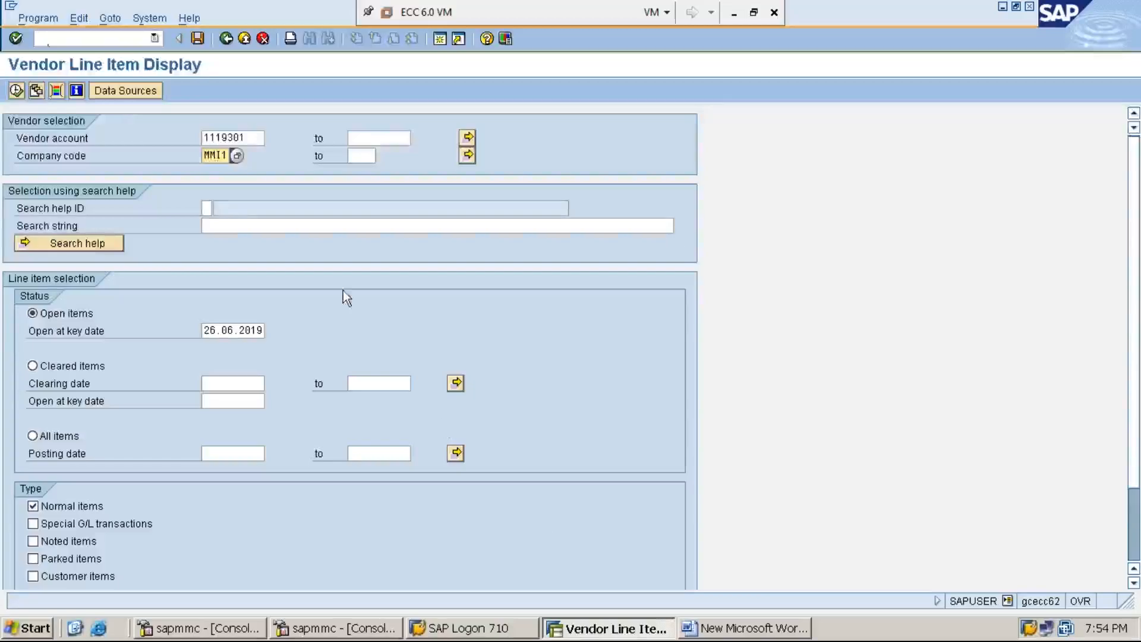
pyautogui.click(61, 439)
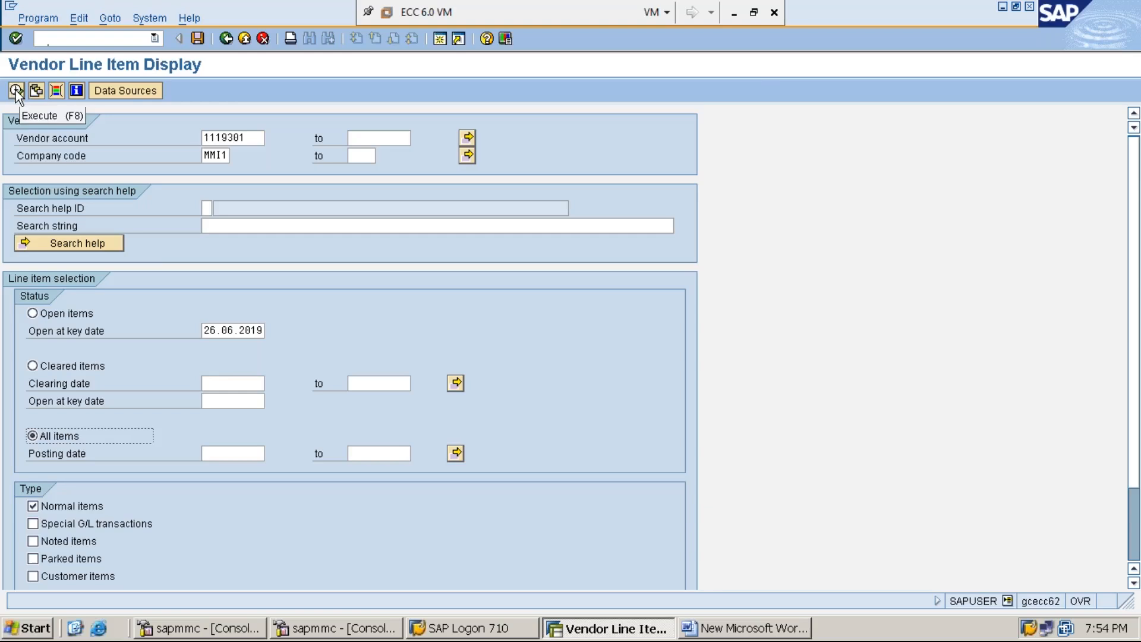
pyautogui.click(733, 12)
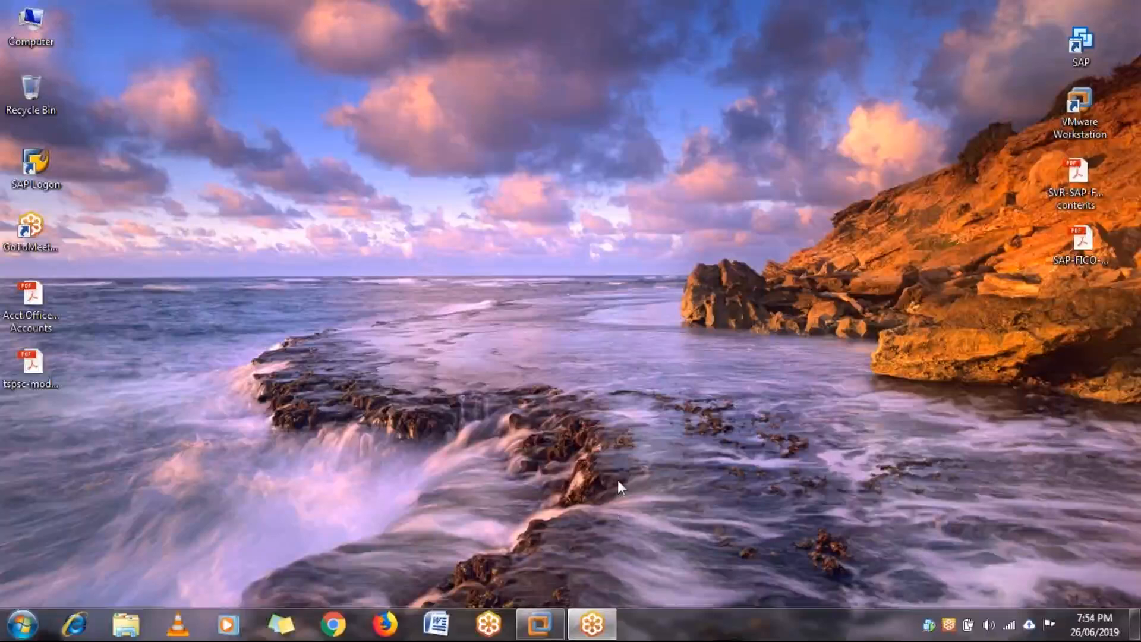
pyautogui.click(540, 624)
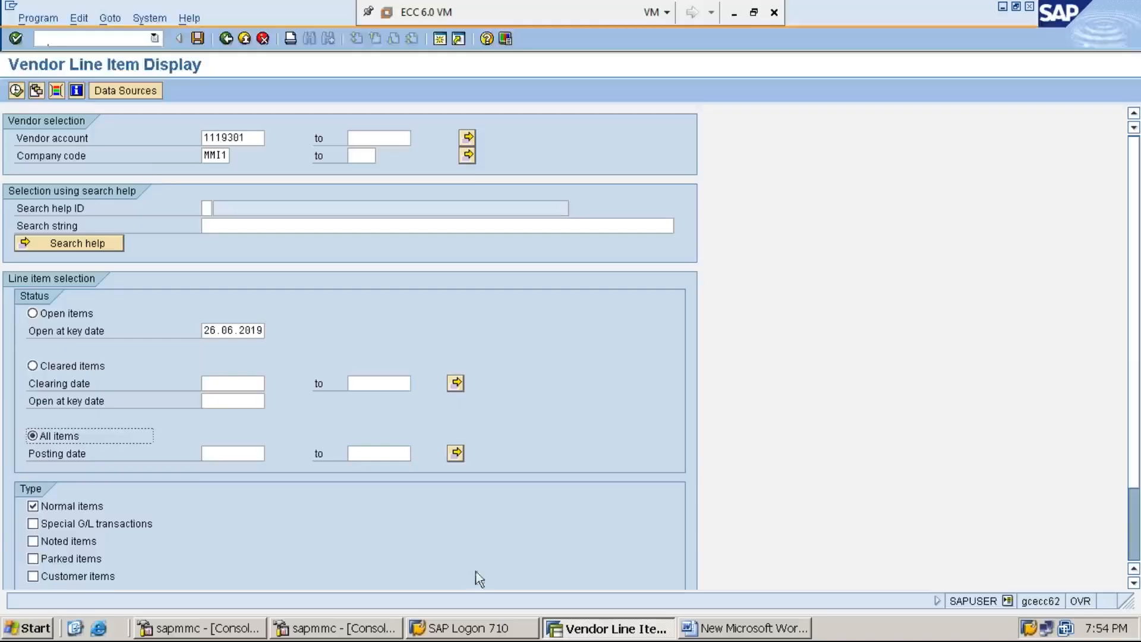
pyautogui.click(17, 91)
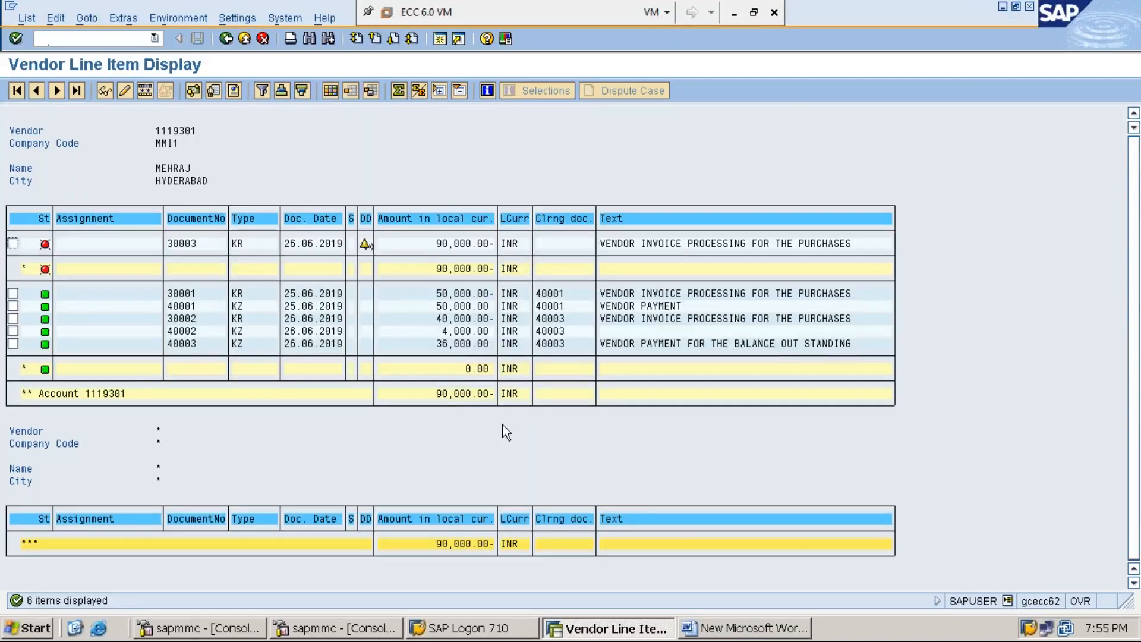
# Switch from the six-item FBL1N list to the Word notes.
pyautogui.click(754, 630)
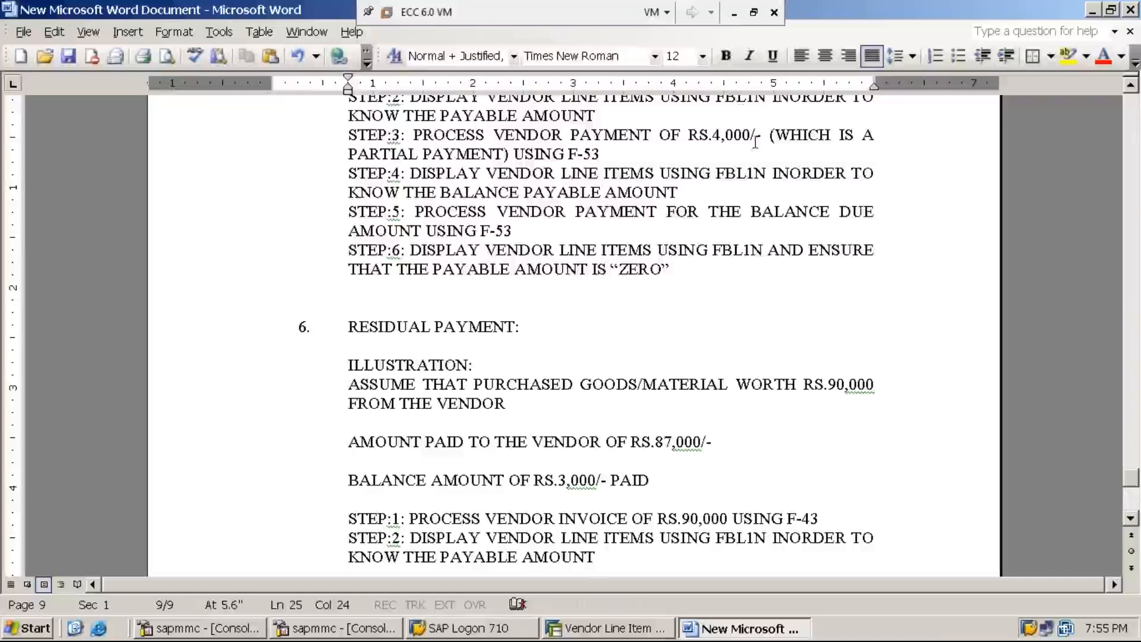
# Start a new '*STEP:3:' line below Step 2 in the Word notes.
pyautogui.click(734, 12)
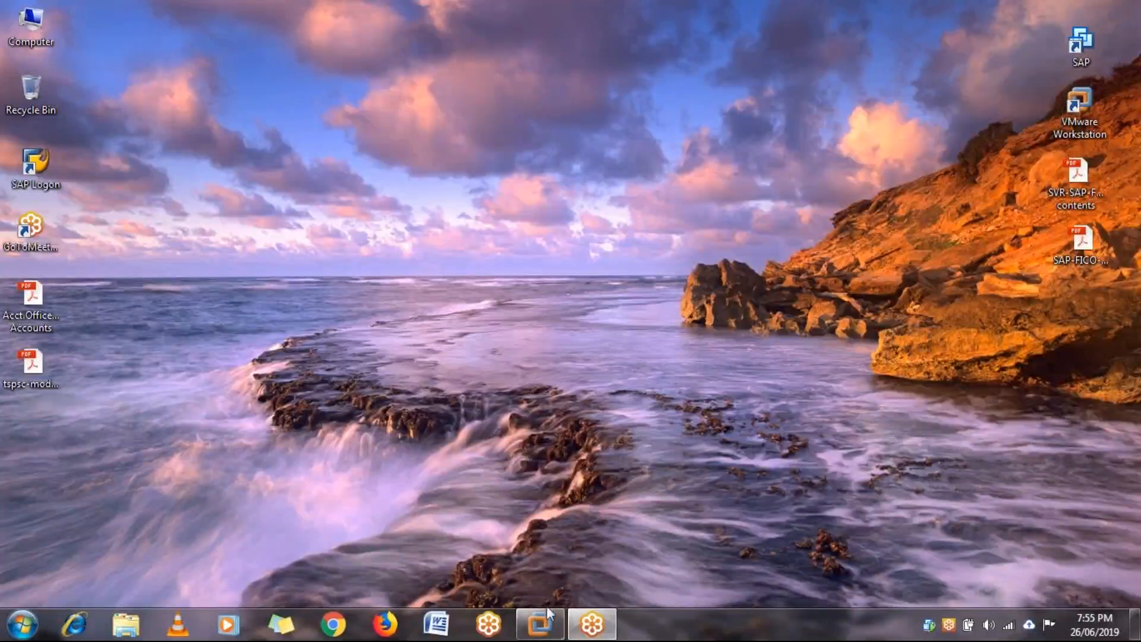
pyautogui.moveTo(547, 615)
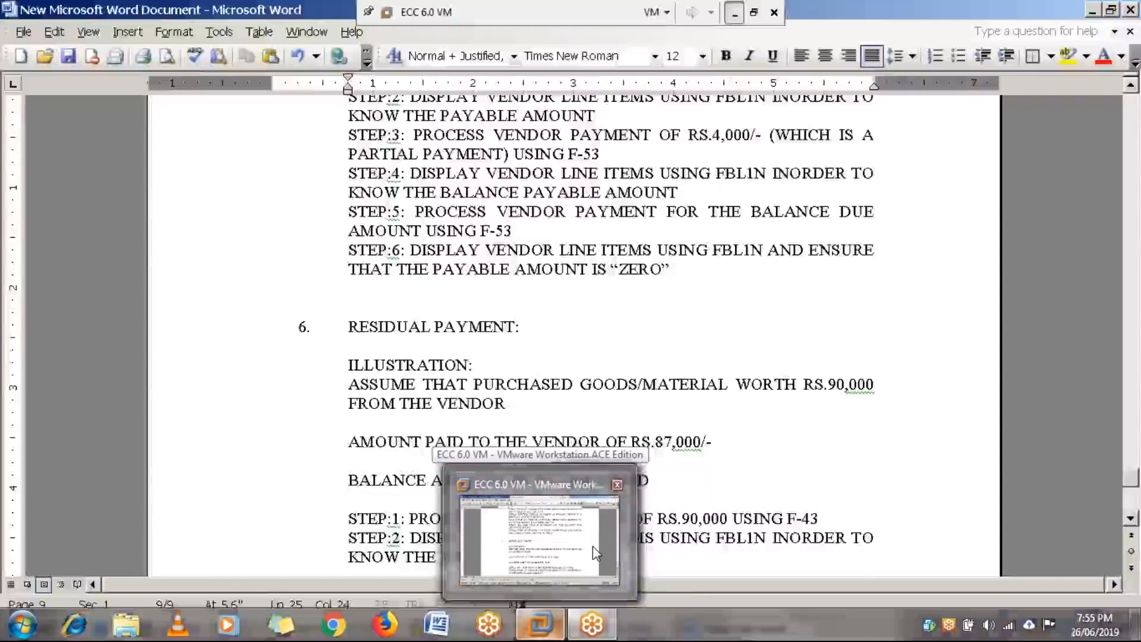
pyautogui.click(593, 546)
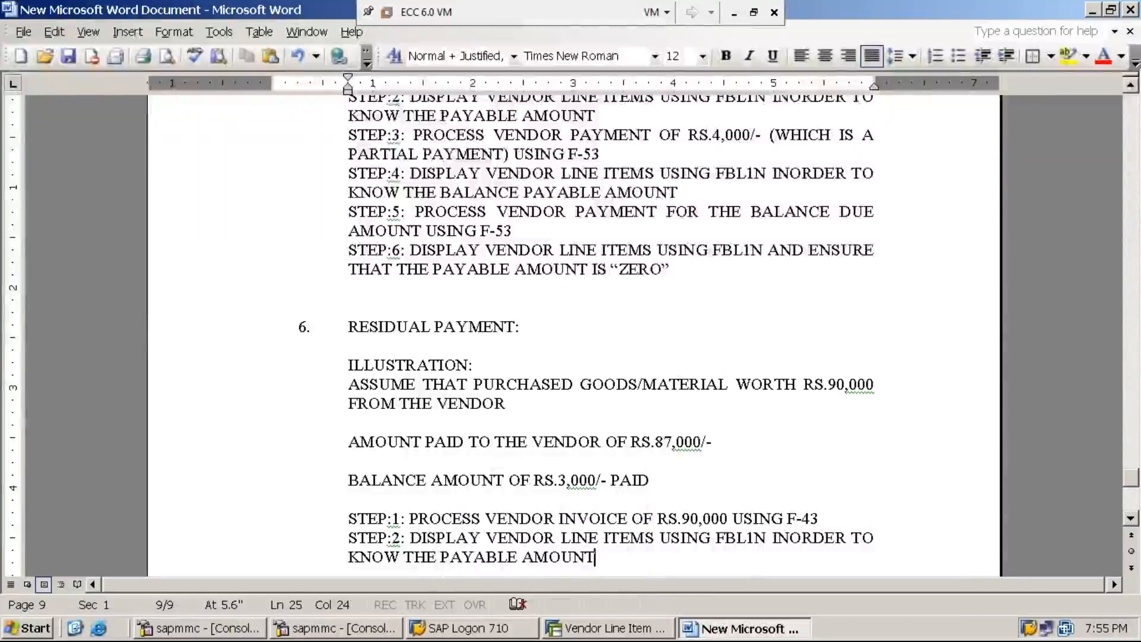
pyautogui.press('Return')
pyautogui.write('STEP:3:')
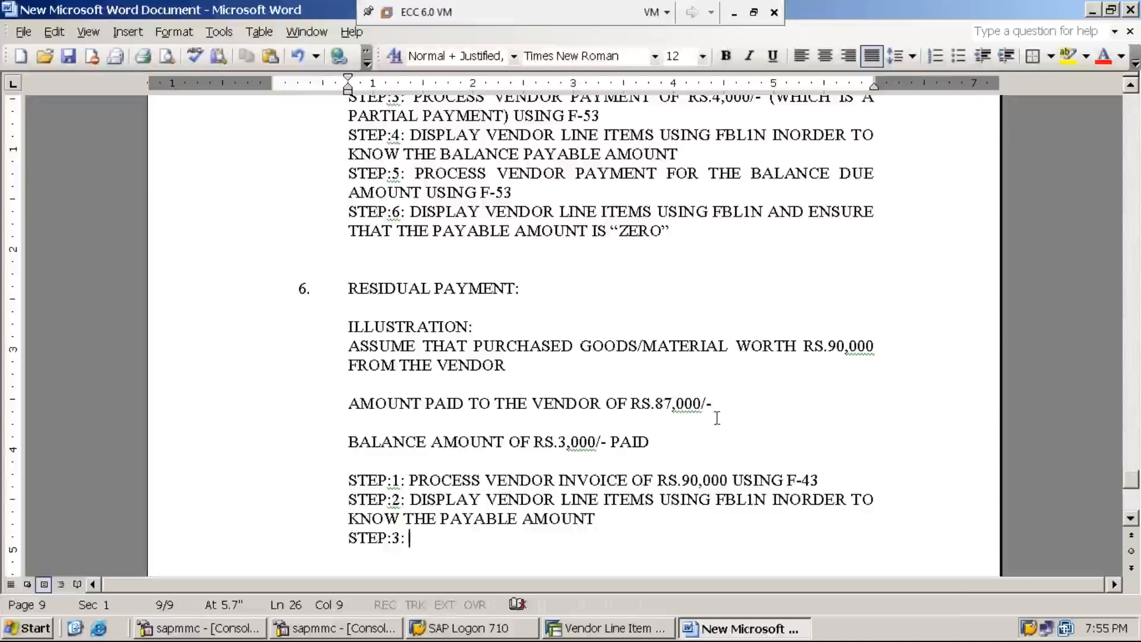
pyautogui.click(735, 21)
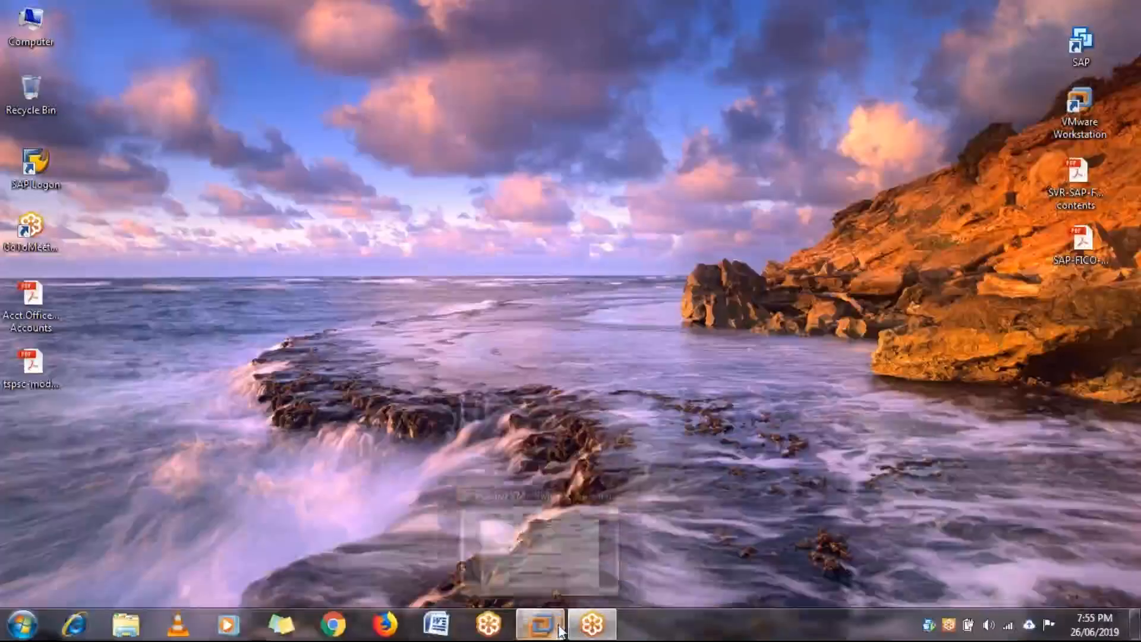
pyautogui.click(539, 624)
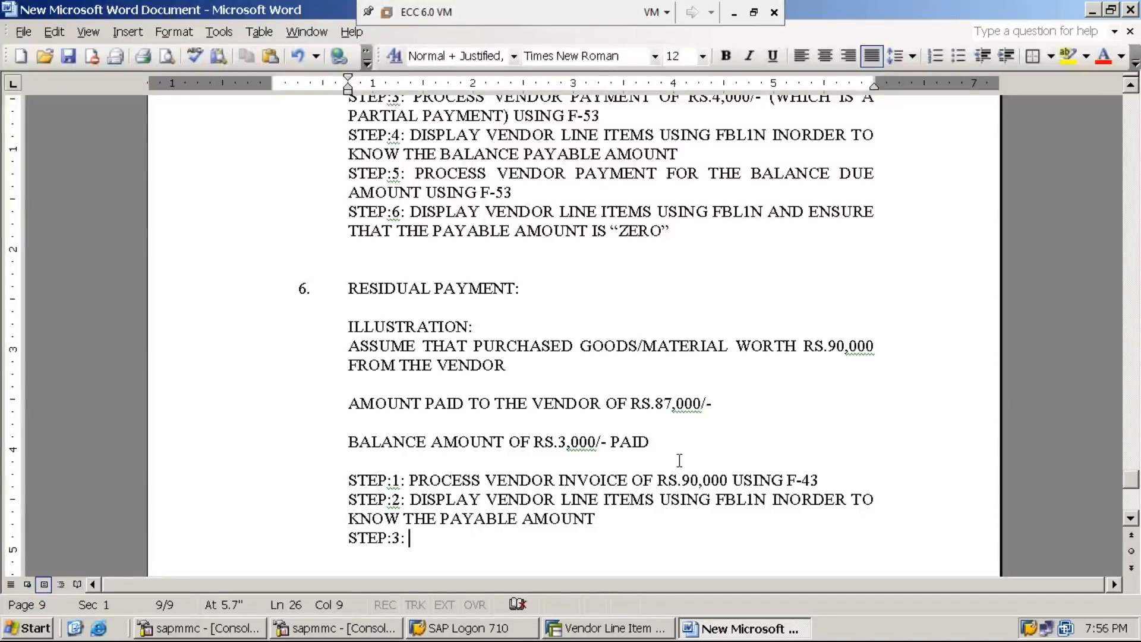
pyautogui.click(691, 404)
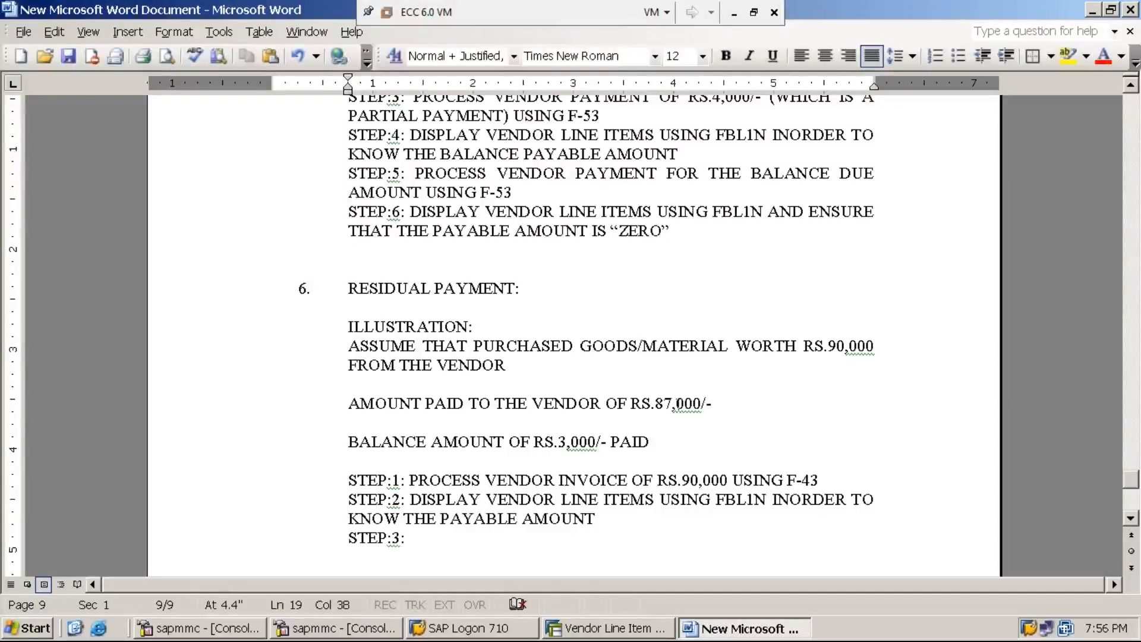
pyautogui.click(350, 536)
pyautogui.write('*')
pyautogui.press('End')
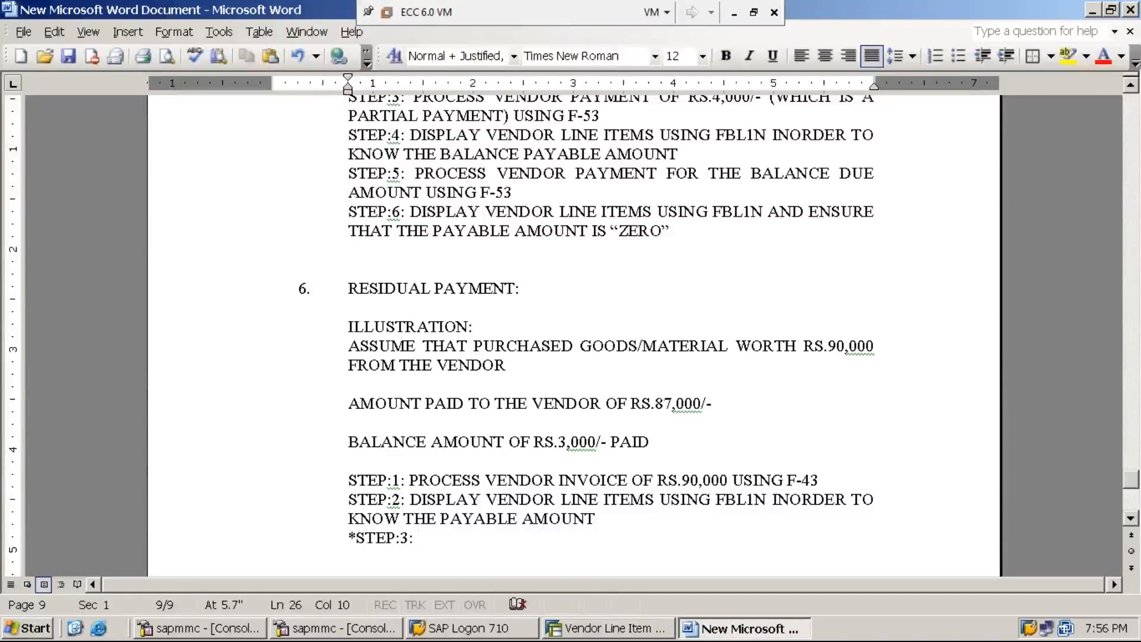
# Complete Step 3: 'PROCESS VENDOR PAYMENT OF RS.87,000/- (LEAVING RS.3,000 WHICH IS A RESIDUAL PAYMENT) USING F-53'.
pyautogui.write('PROCESS V')
pyautogui.write('END')
pyautogui.press('BackSpace')
pyautogui.write('NDOR PAYMENT OF RS.87,000/- ')
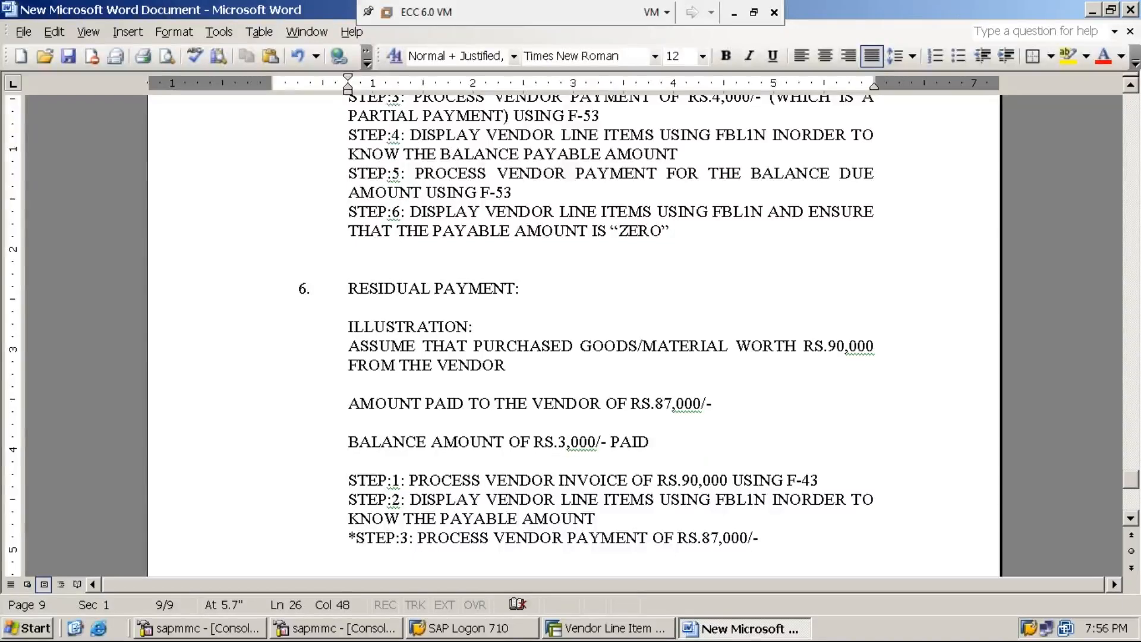
pyautogui.write('USING')
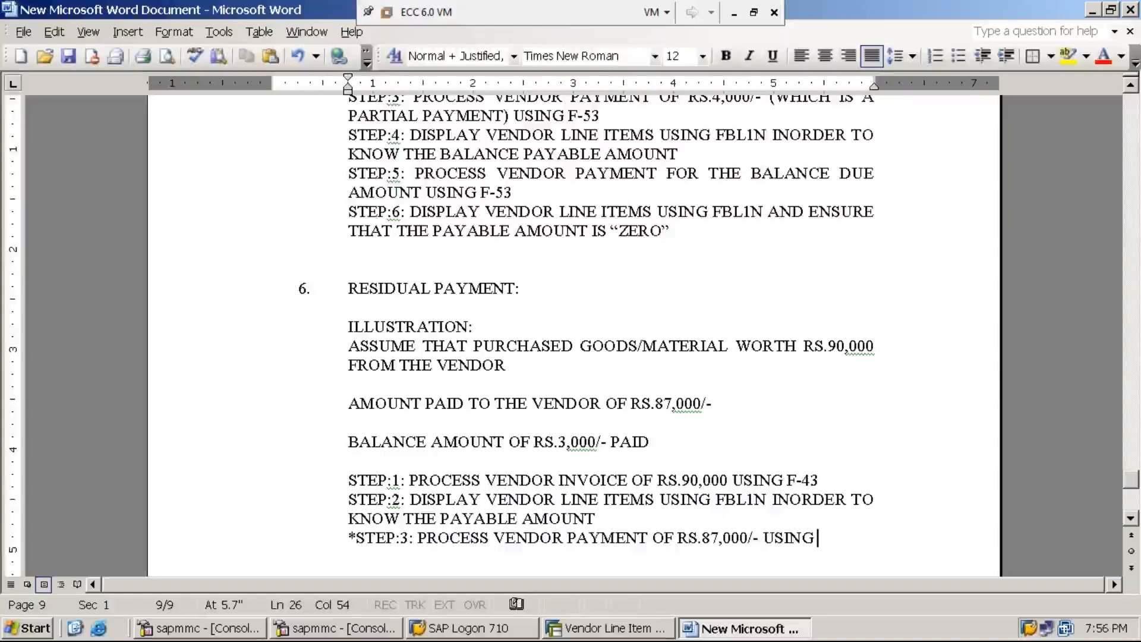
pyautogui.press('BackSpace')
pyautogui.press('BackSpace')
pyautogui.press('BackSpace')
pyautogui.press('BackSpace')
pyautogui.press('BackSpace')
pyautogui.press('BackSpace')
pyautogui.write('(')
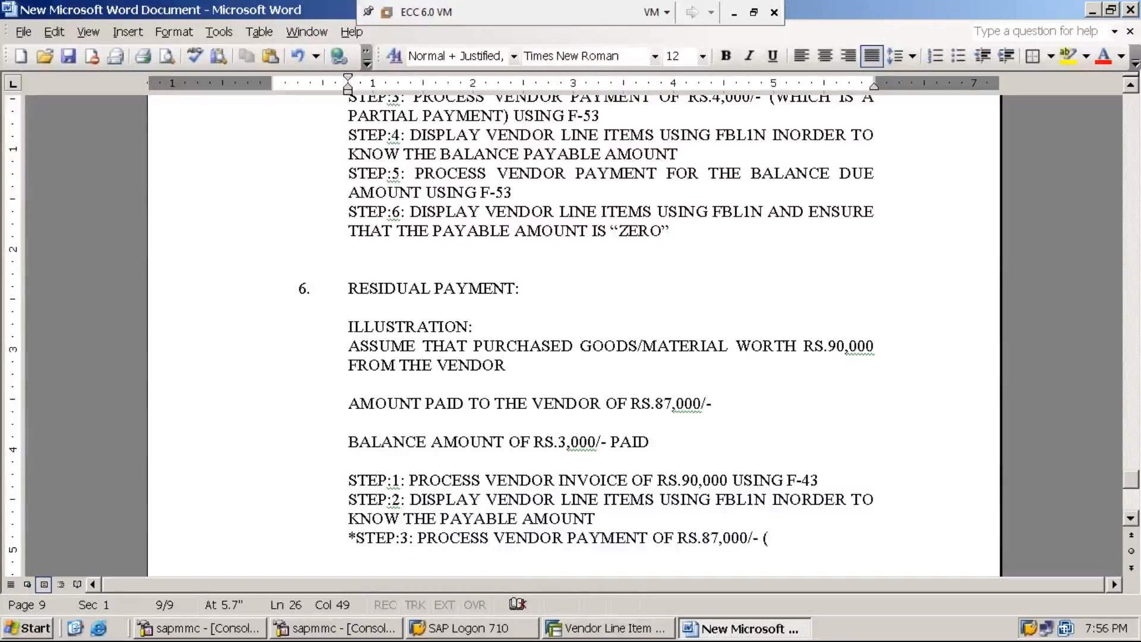
pyautogui.write('LEAVING ')
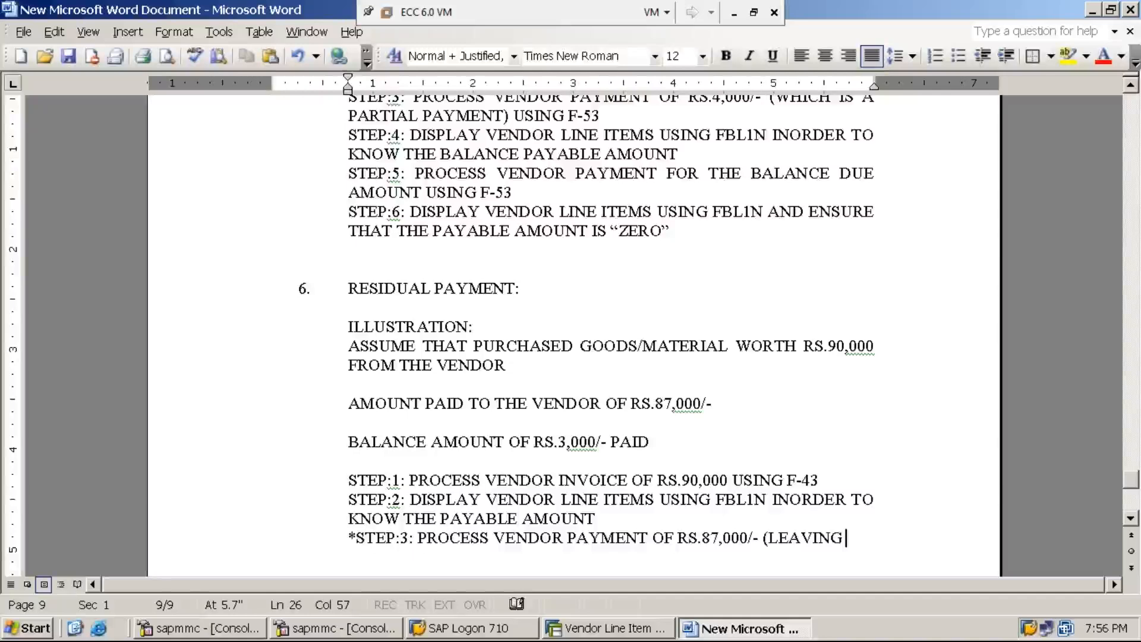
pyautogui.write('r')
pyautogui.press('BackSpace')
pyautogui.write('RS.')
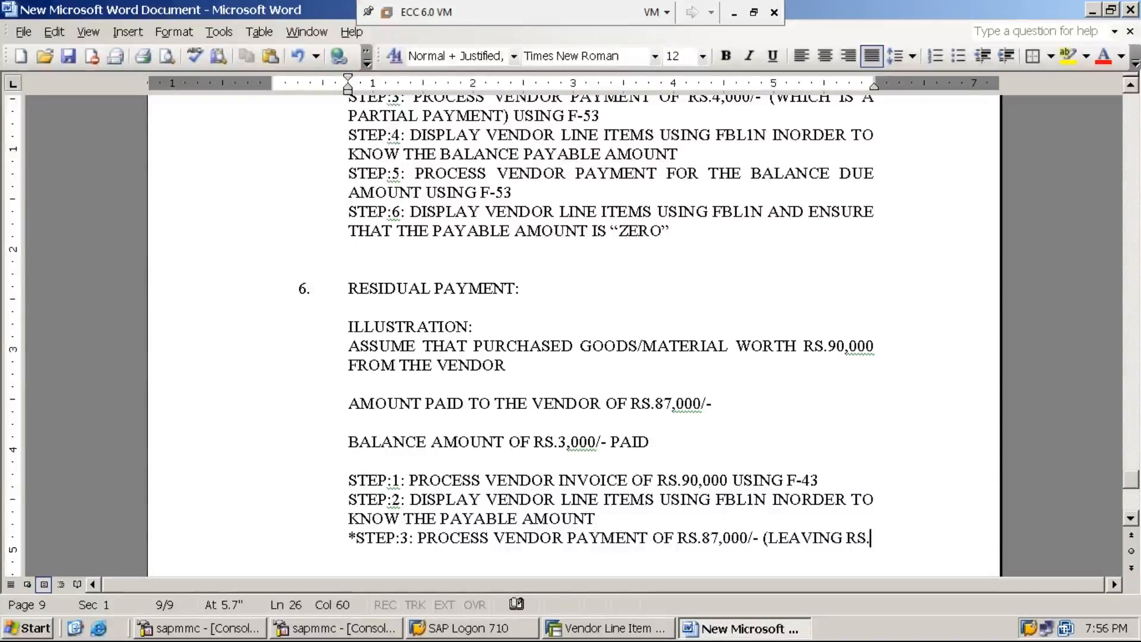
pyautogui.write('3,000')
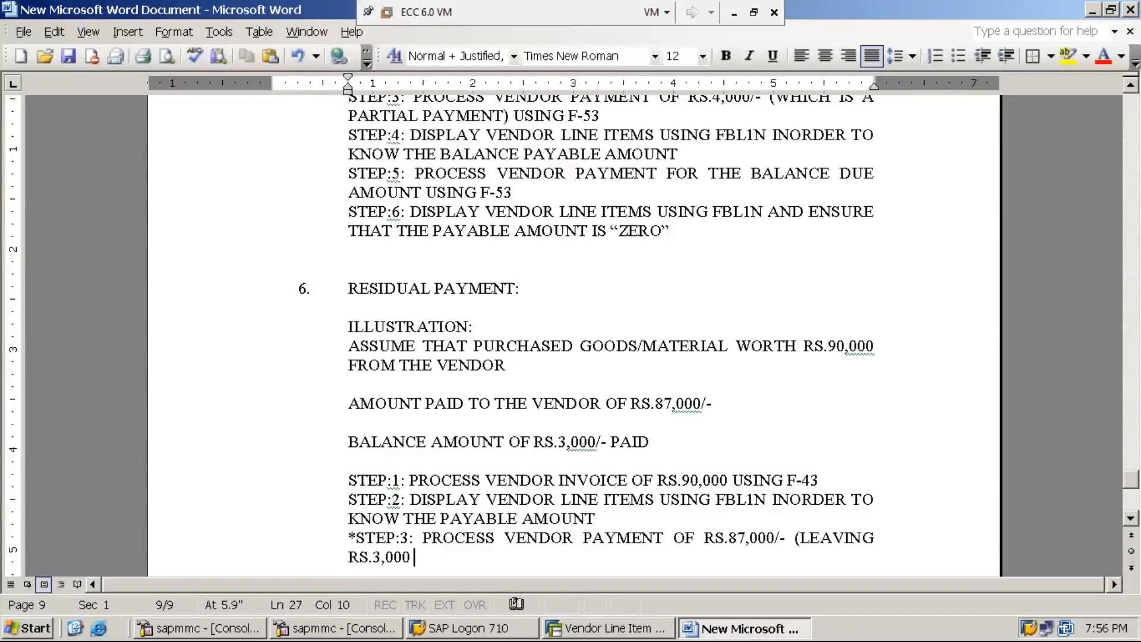
pyautogui.write(' WHIC')
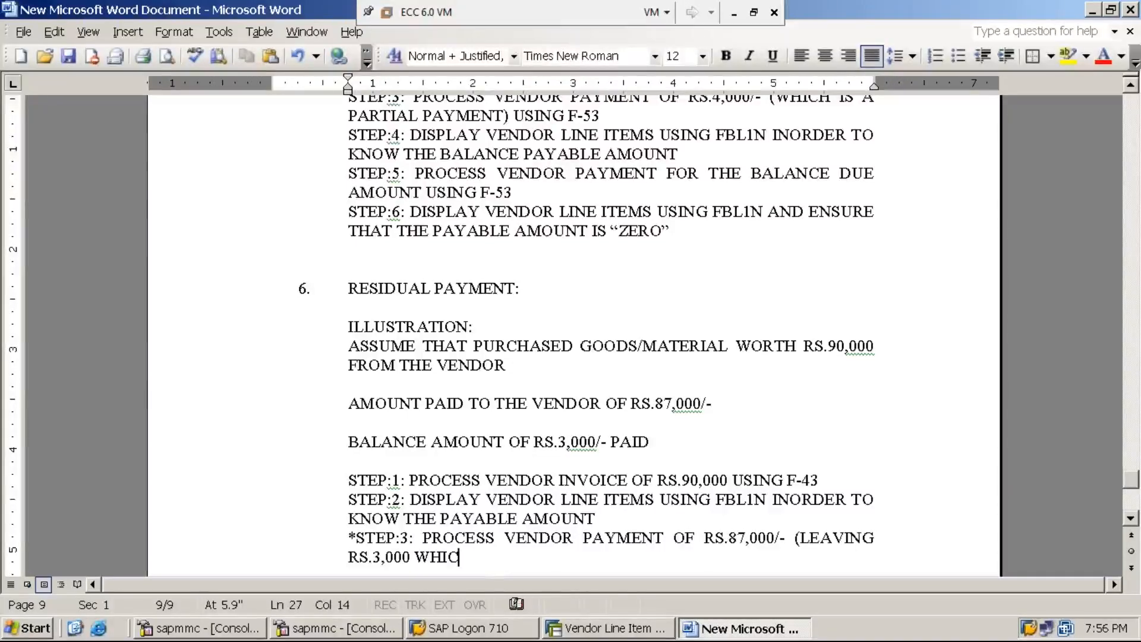
pyautogui.write('H IS A RE')
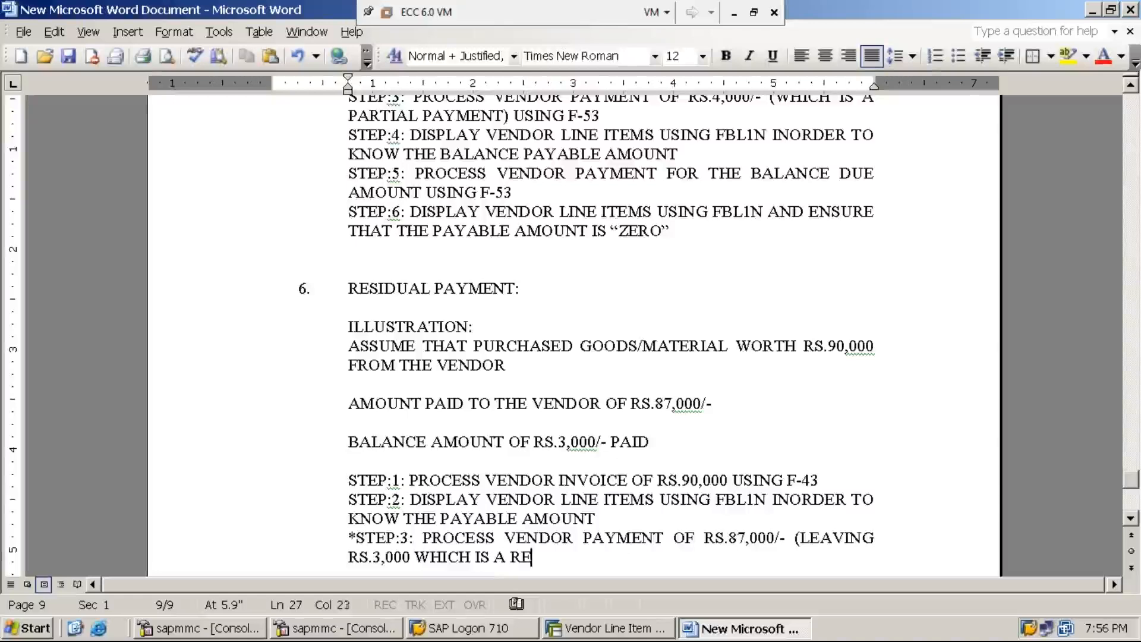
pyautogui.write('SIDUAL ')
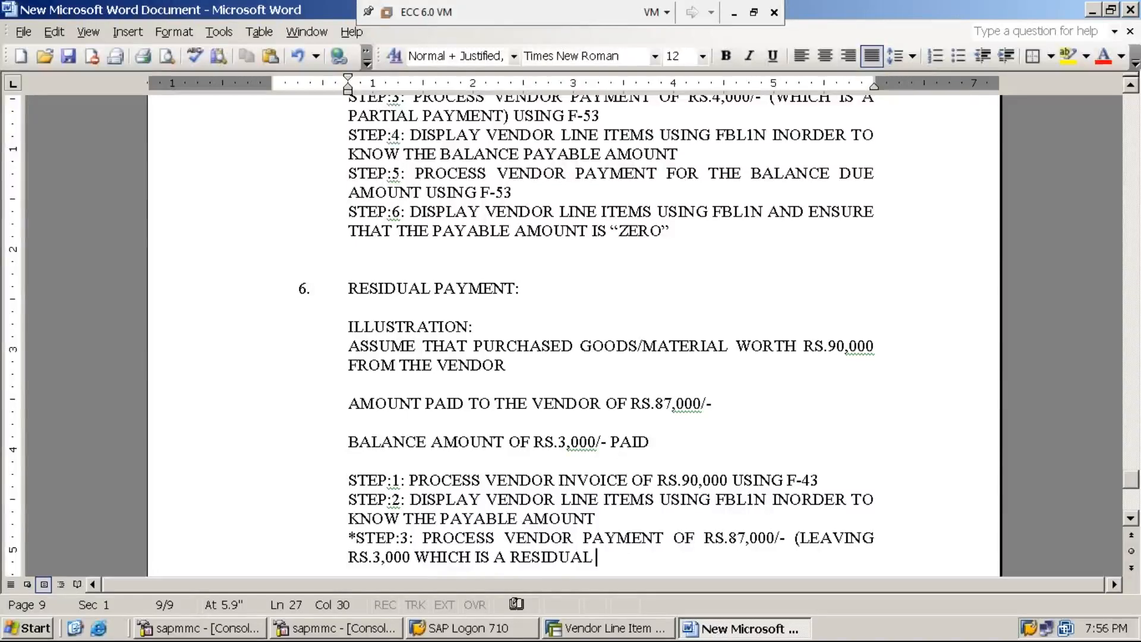
pyautogui.write('PAYMNE')
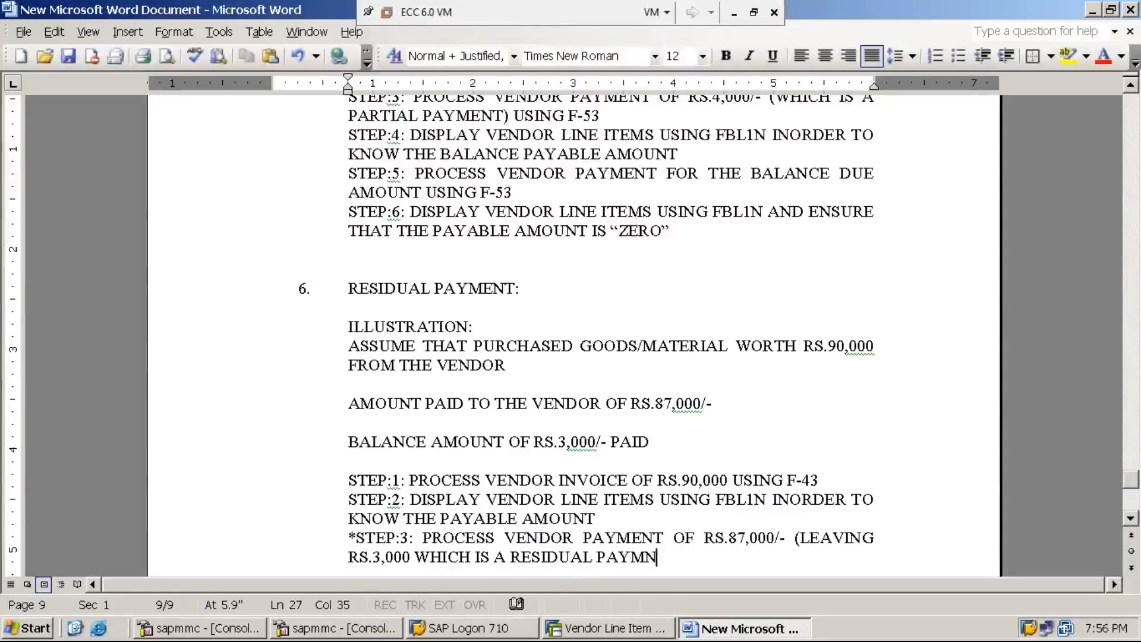
pyautogui.press('BackSpace')
pyautogui.press('BackSpace')
pyautogui.write('ENT)')
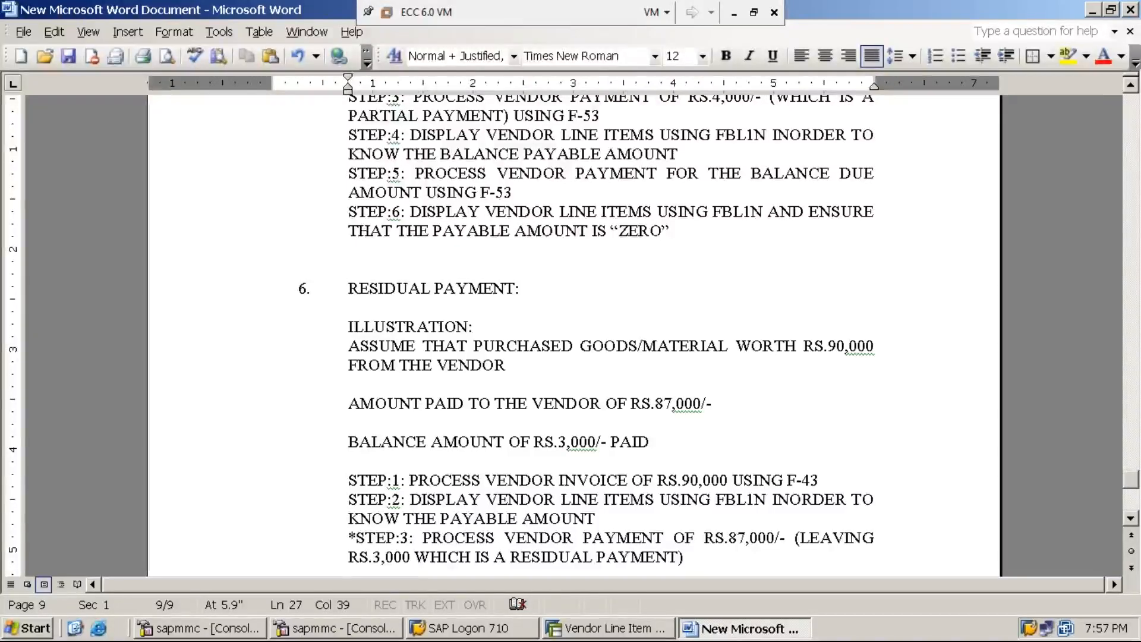
pyautogui.write('USING F-53')
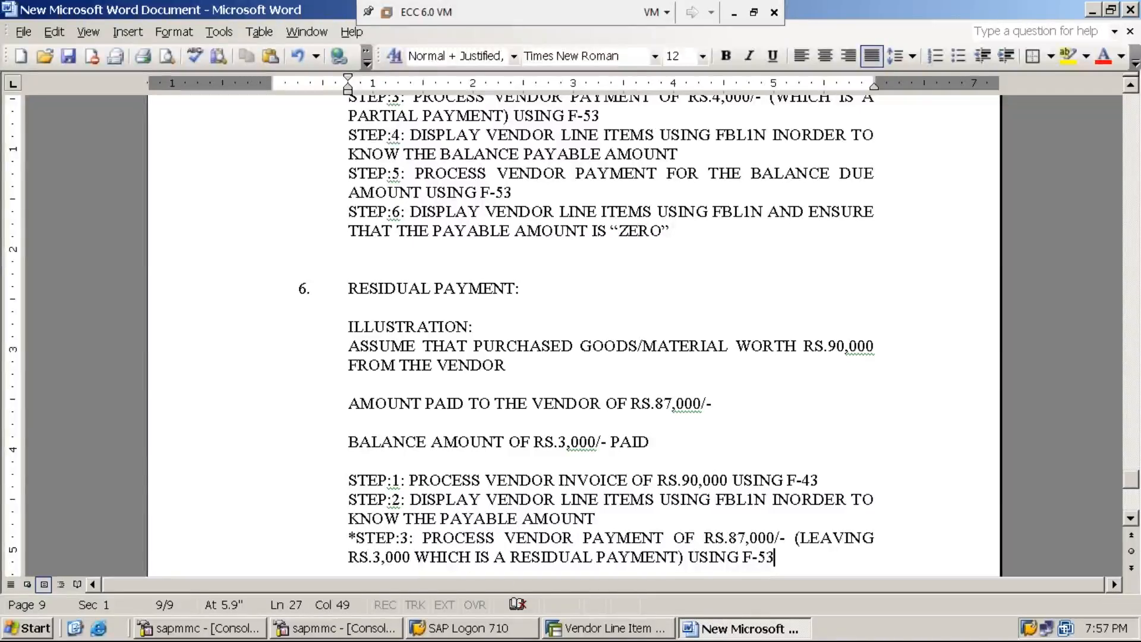
pyautogui.click(632, 636)
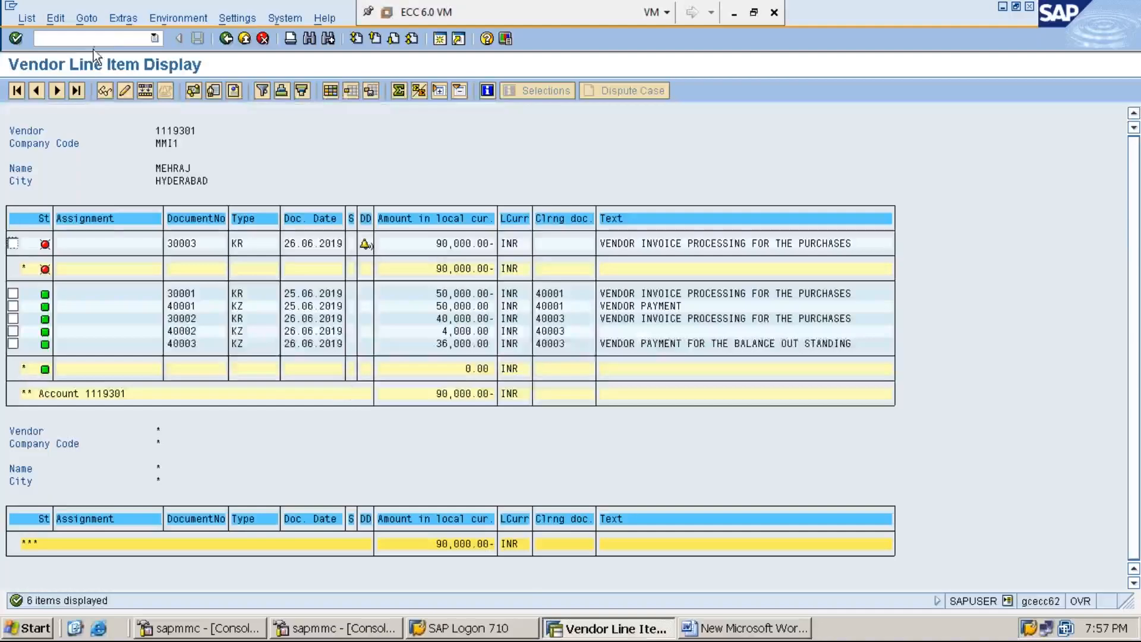
# Return to the Easy Access menu with /n and enter transaction code F-53.
pyautogui.click(117, 38)
pyautogui.write('/n')
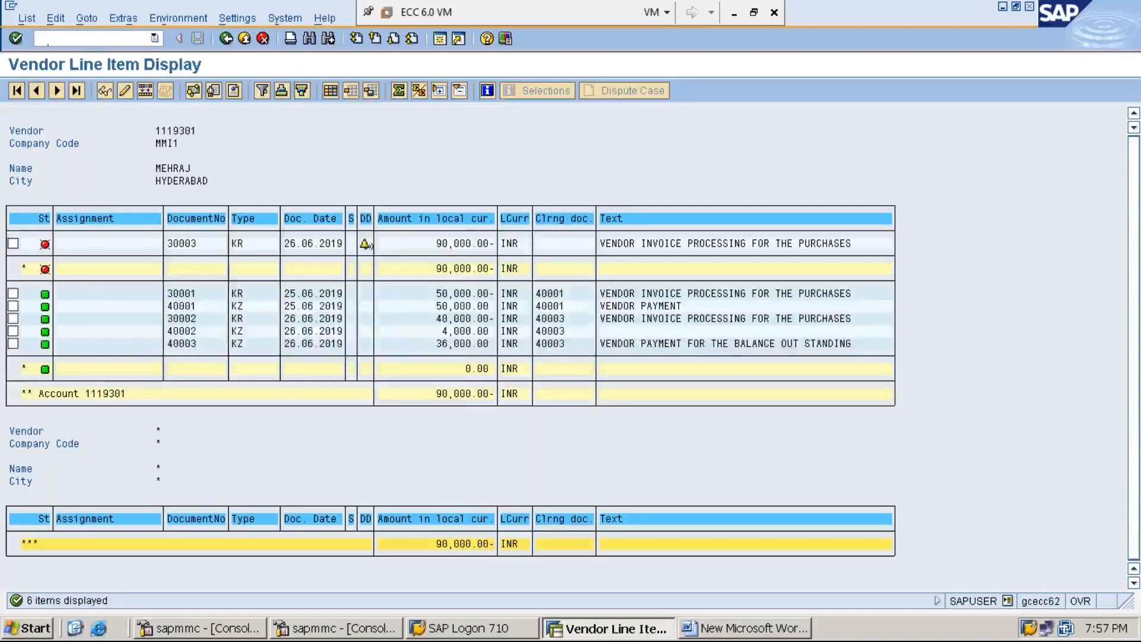
pyautogui.press('Return')
pyautogui.write('F-53')
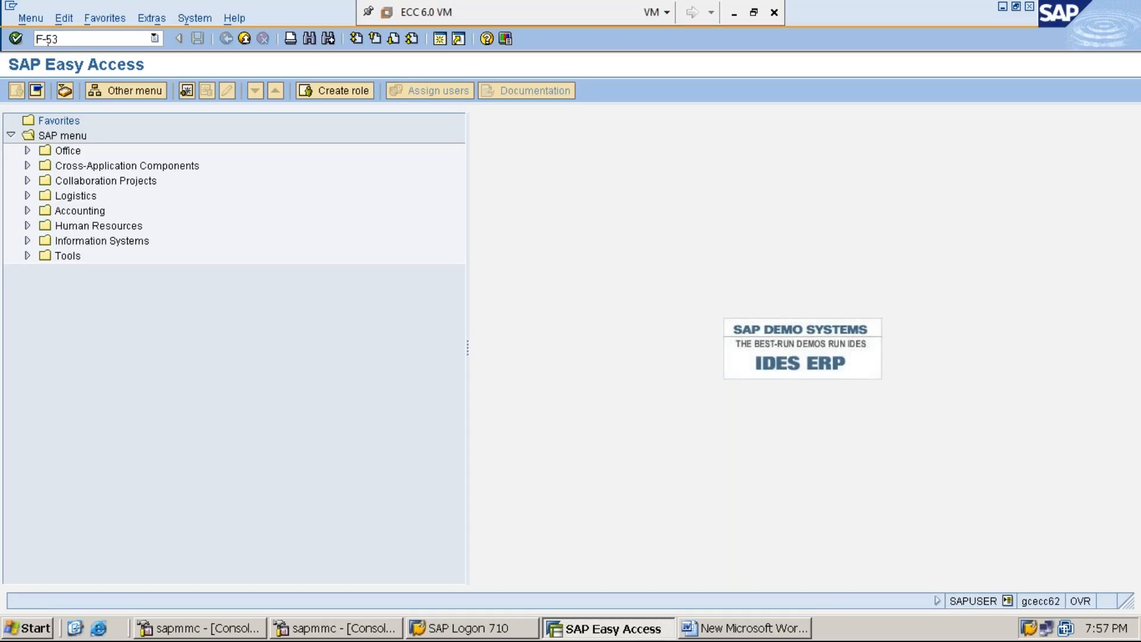
# Run F-53 and set the document date to 26.06.2019 from the calendar.
pyautogui.press('Return')
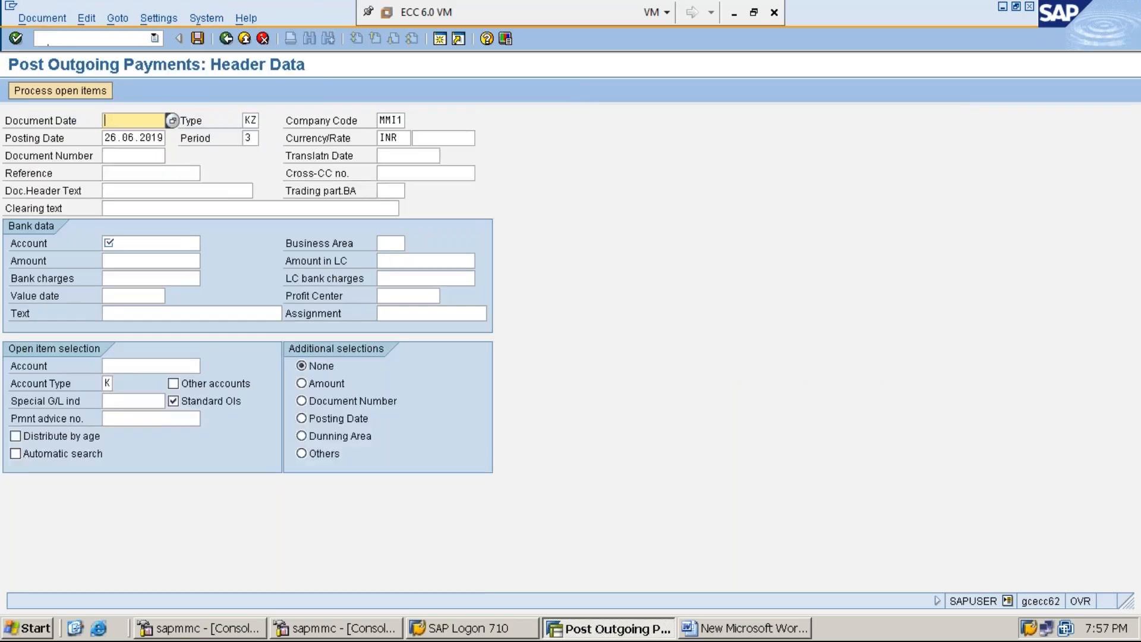
pyautogui.press('F4')
pyautogui.press('Return')
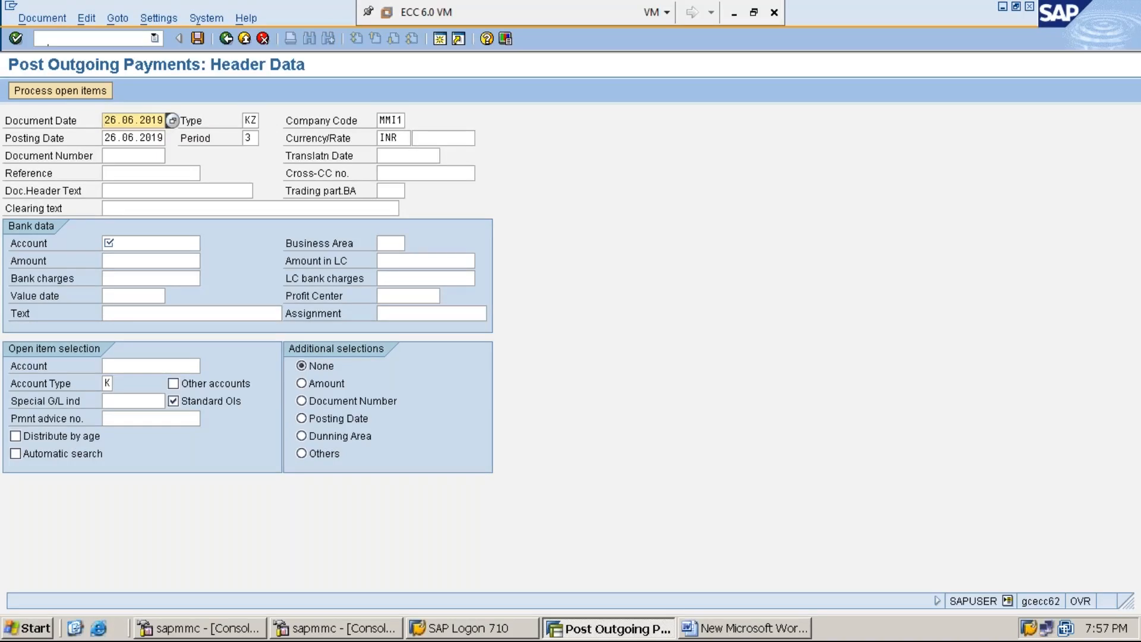
# Accept the header defaults: type KZ, company code MMI1, period 3, currency INR.
pyautogui.press('Tab')
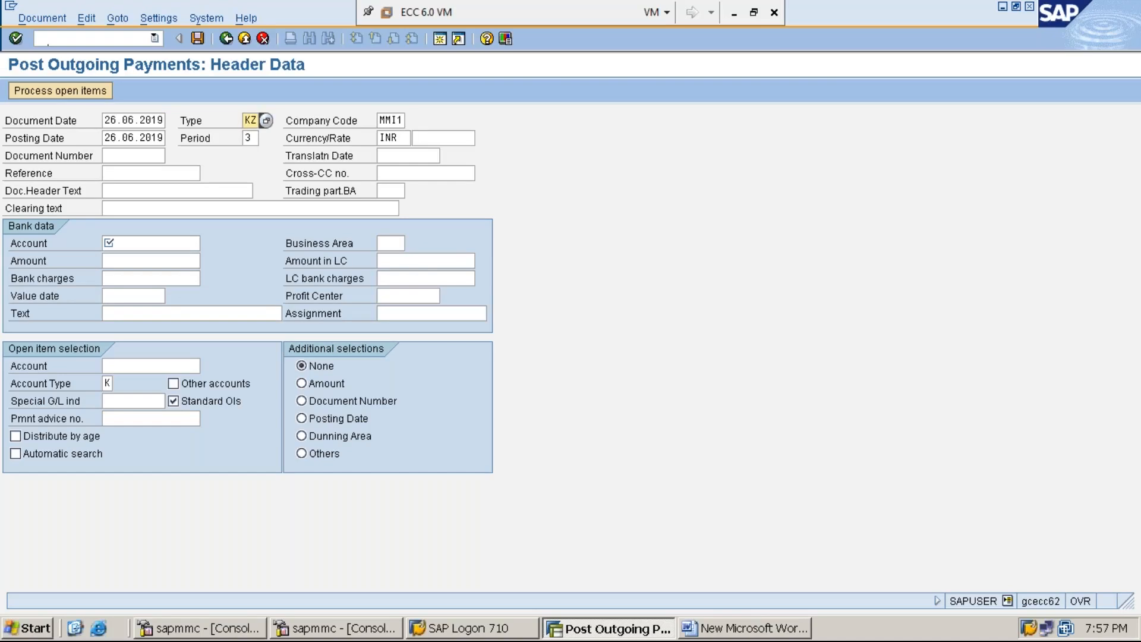
pyautogui.press('Tab')
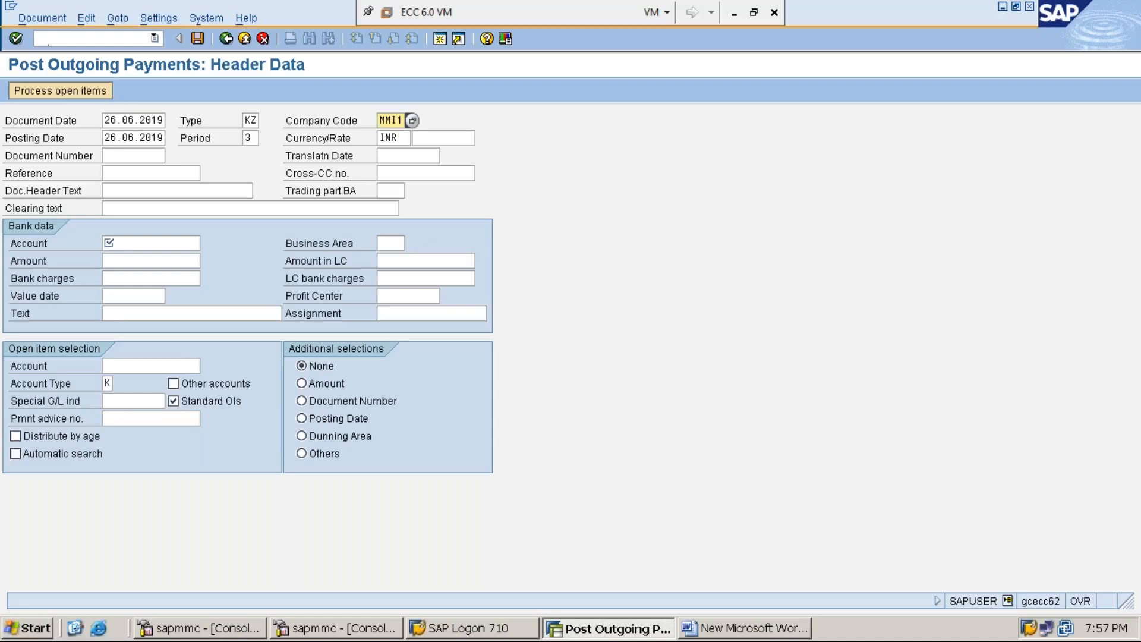
pyautogui.press('Tab')
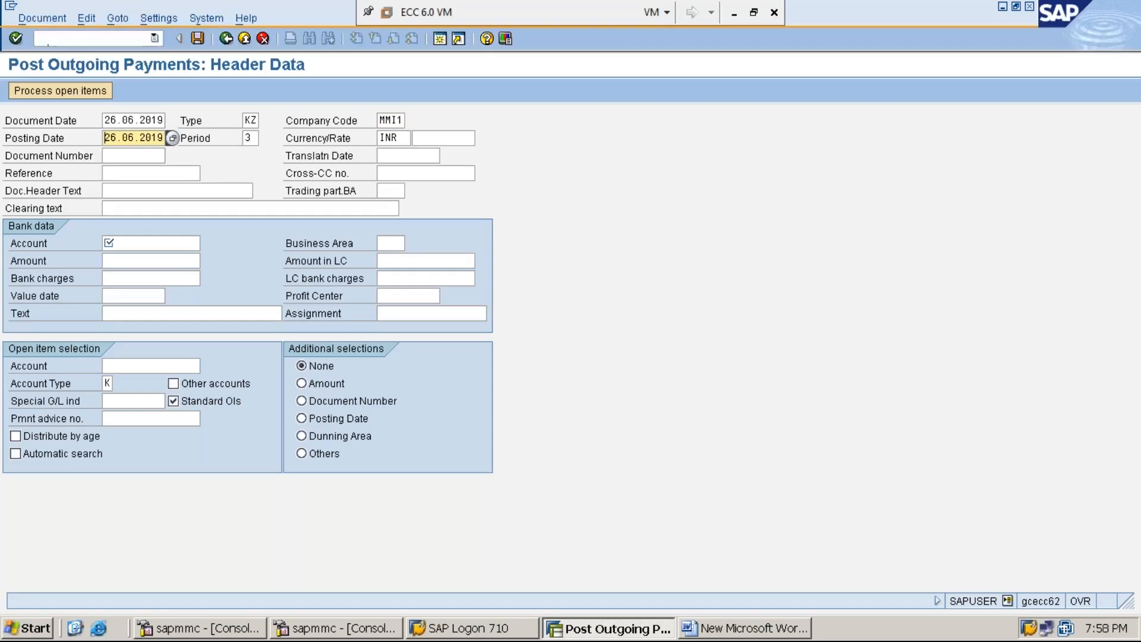
pyautogui.press('Tab')
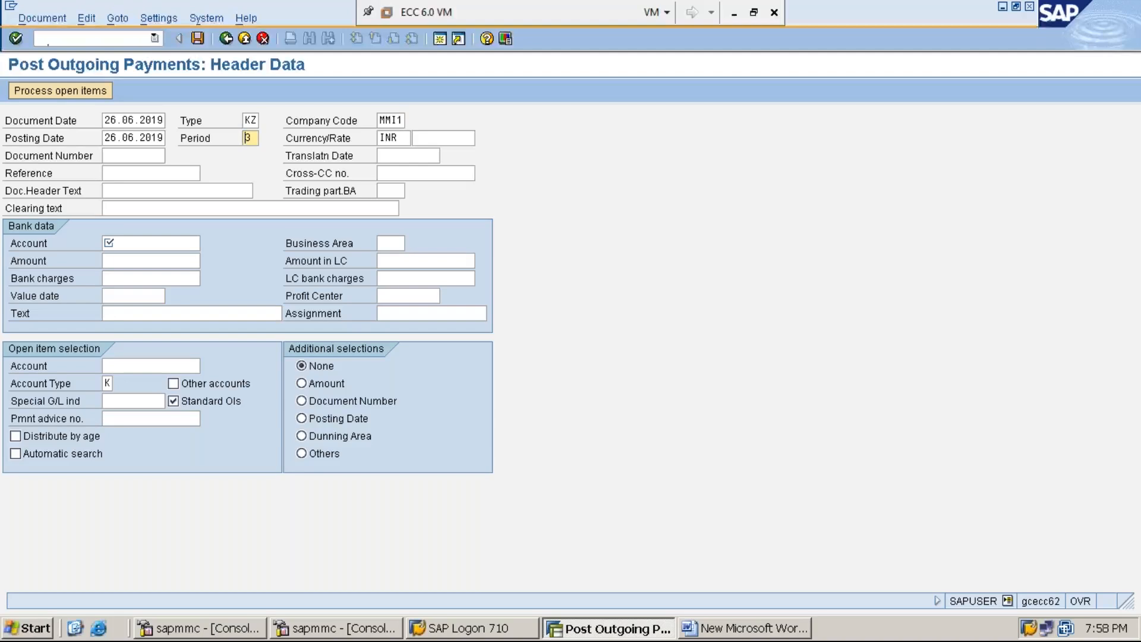
pyautogui.press('Tab')
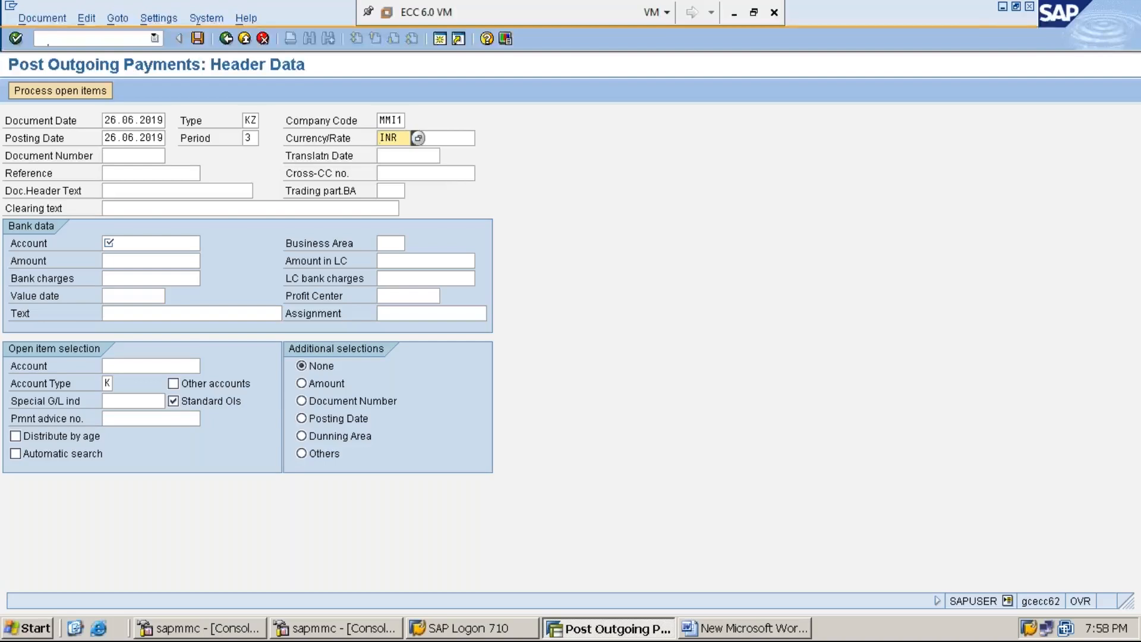
pyautogui.press('Tab')
pyautogui.press('Tab')
pyautogui.press('Tab')
pyautogui.press('Tab')
pyautogui.press('Tab')
pyautogui.press('Tab')
pyautogui.press('Tab')
# Set the clearing text to 'VENDOR PAYMENT UNDER RESIDUAL METHOD'.
pyautogui.write('V')
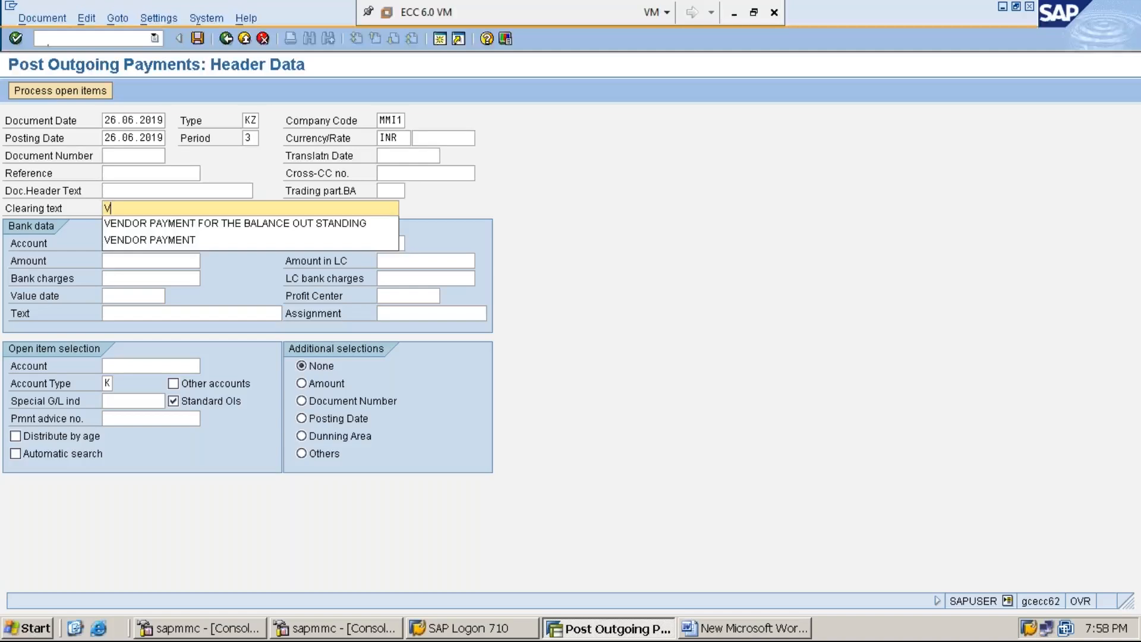
pyautogui.press('Down')
pyautogui.press('Down')
pyautogui.press('Return')
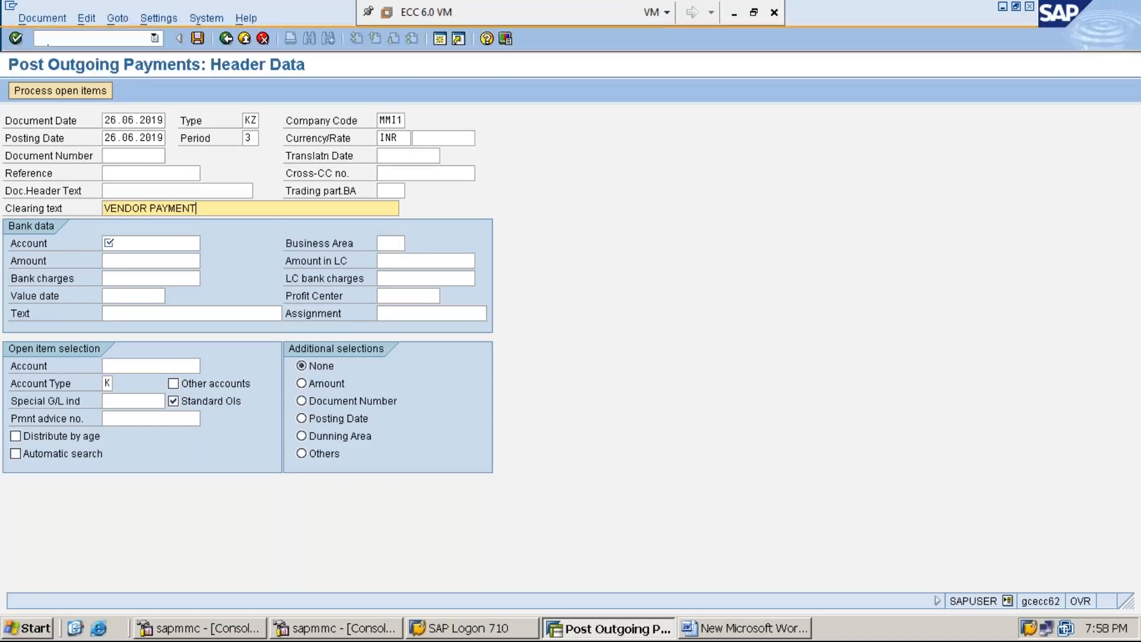
pyautogui.write('UNDER RESIDUAL METHOD')
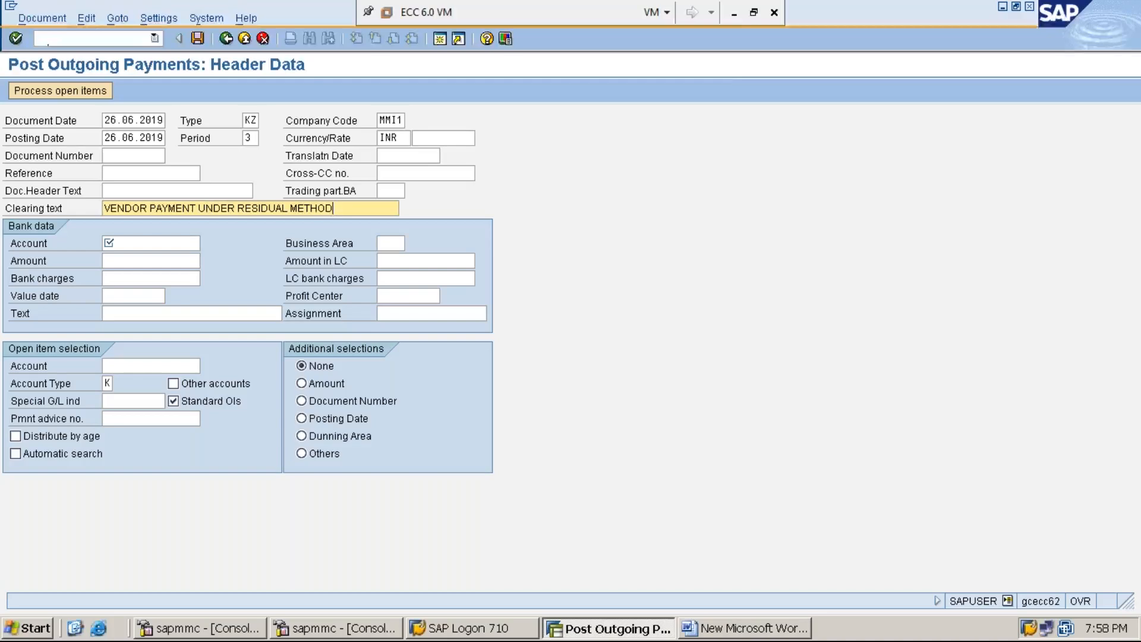
# Enter bank account 100001 in the bank data.
pyautogui.click(733, 13)
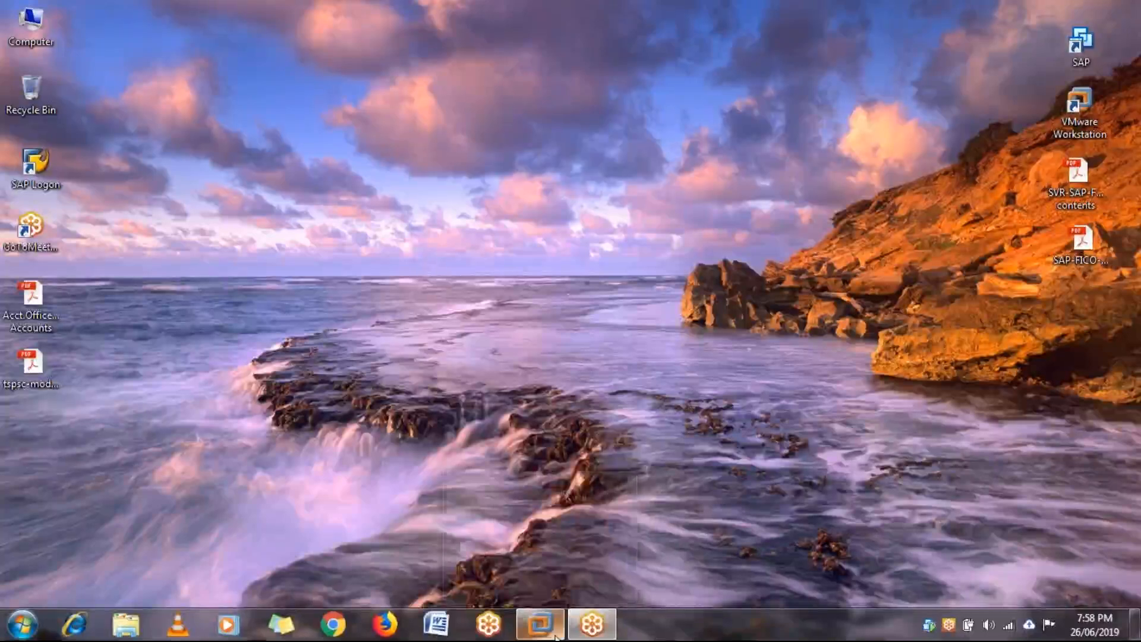
pyautogui.moveTo(556, 636)
pyautogui.click(579, 558)
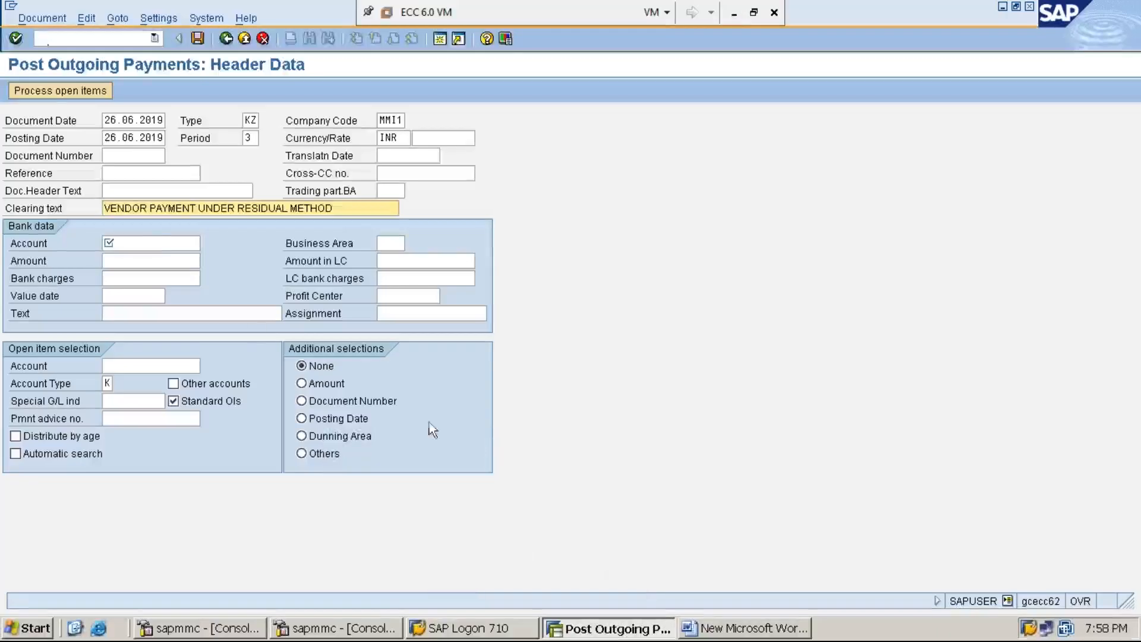
pyautogui.click(161, 243)
pyautogui.write('1')
pyautogui.press('Down')
pyautogui.press('Return')
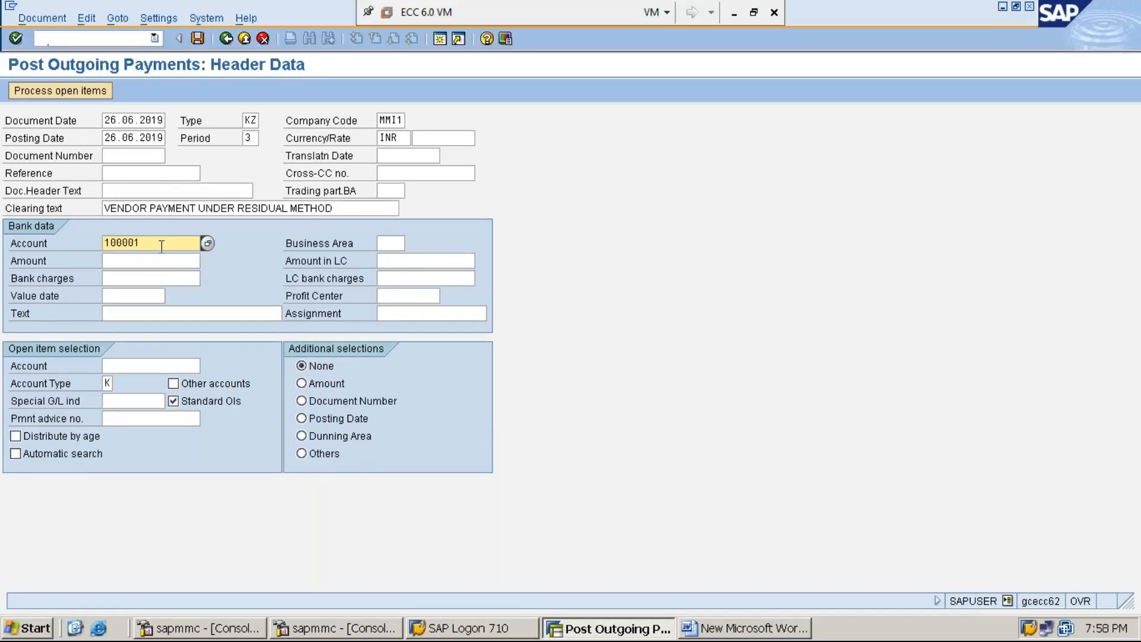
# Enter amount 87000 and copy the clearing text into the line item text.
pyautogui.click(166, 263)
pyautogui.write('87')
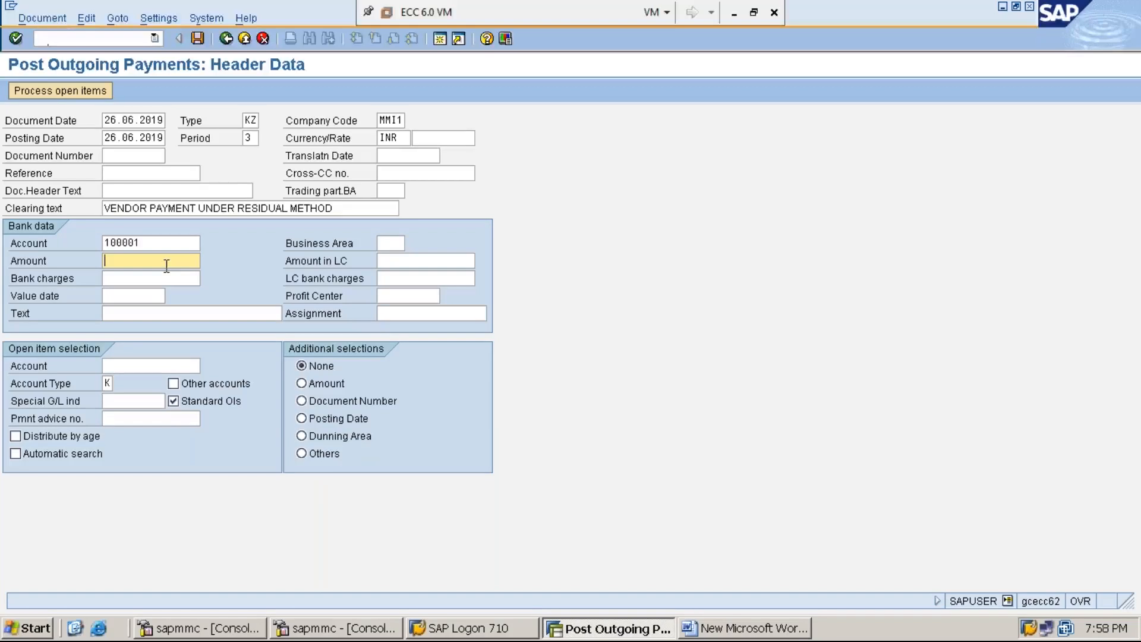
pyautogui.write('000')
pyautogui.click(353, 208)
pyautogui.hotkey('shift', 'Home')
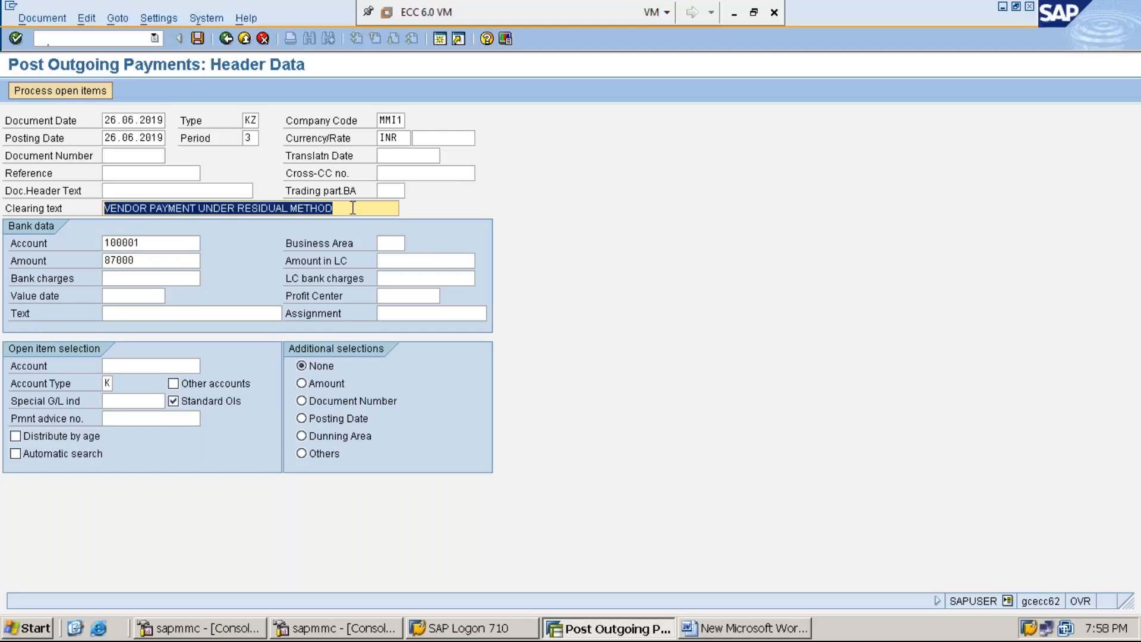
pyautogui.hotkey('ctrl', 'c')
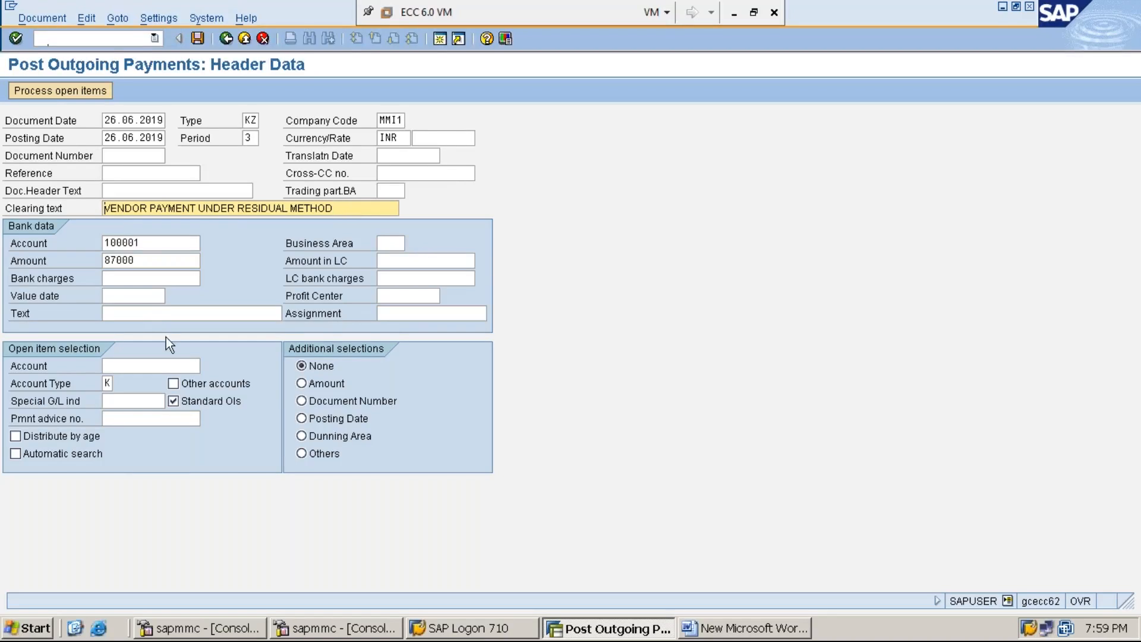
pyautogui.click(157, 314)
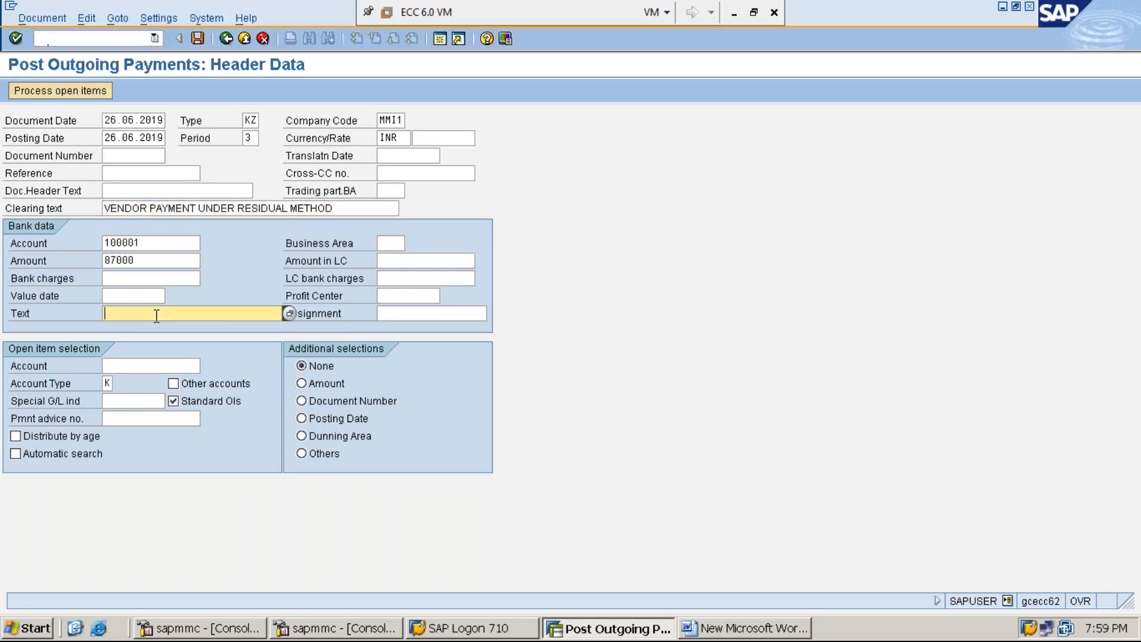
pyautogui.hotkey('ctrl', 'v')
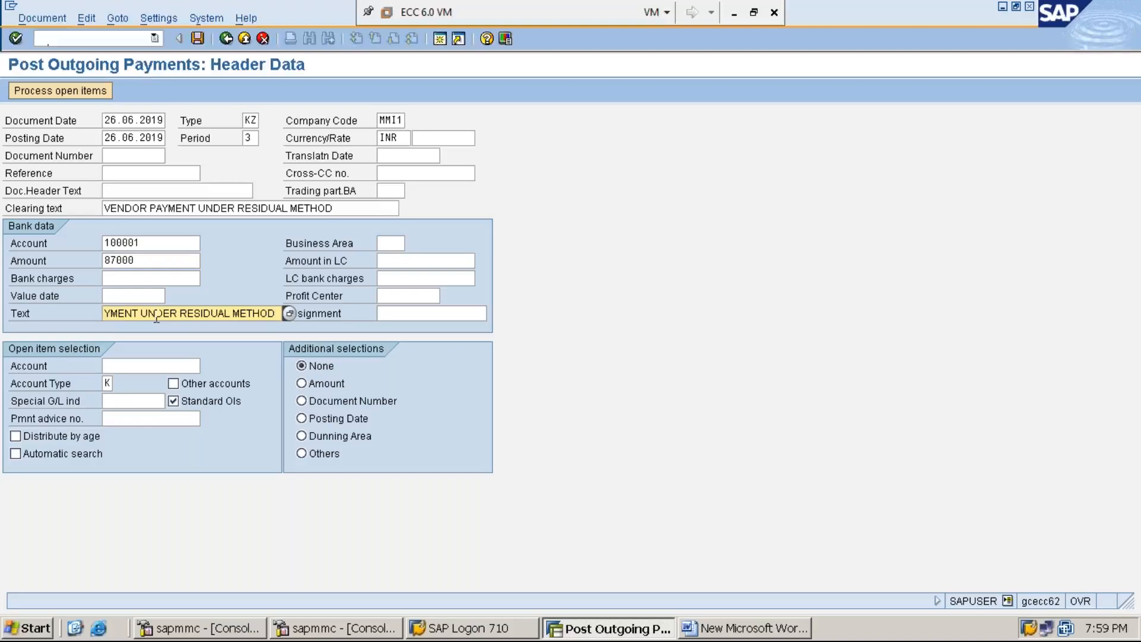
pyautogui.press('Home')
pyautogui.press('End')
pyautogui.press('Home')
pyautogui.press('End')
# Select vendor 1119301 for open item selection and process its open items.
pyautogui.click(158, 365)
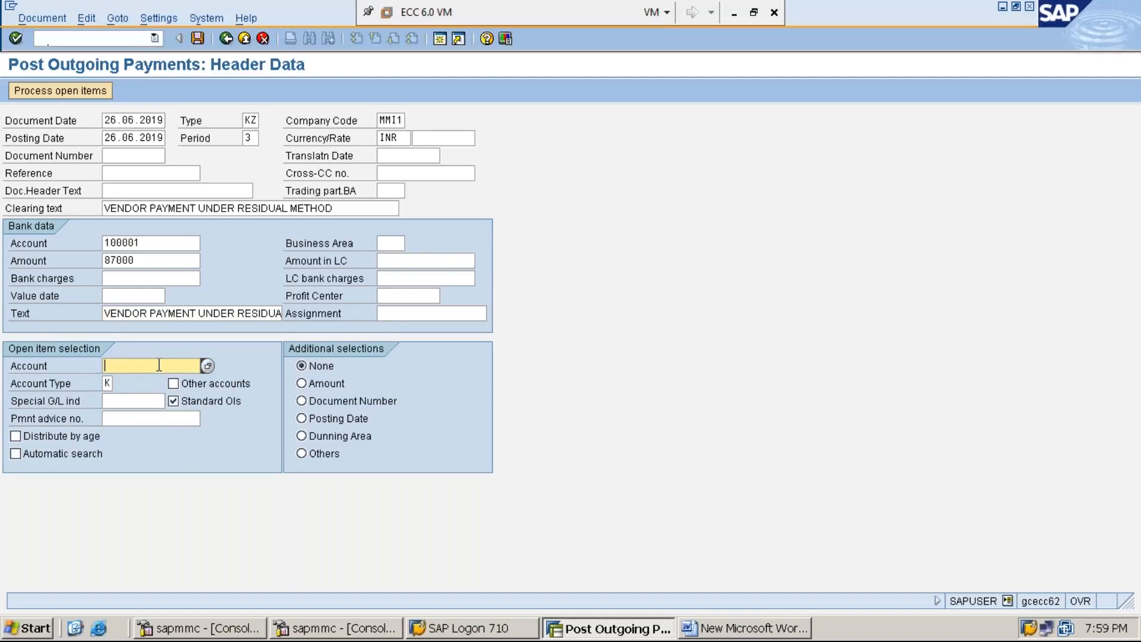
pyautogui.write('1')
pyautogui.press('Down')
pyautogui.press('Return')
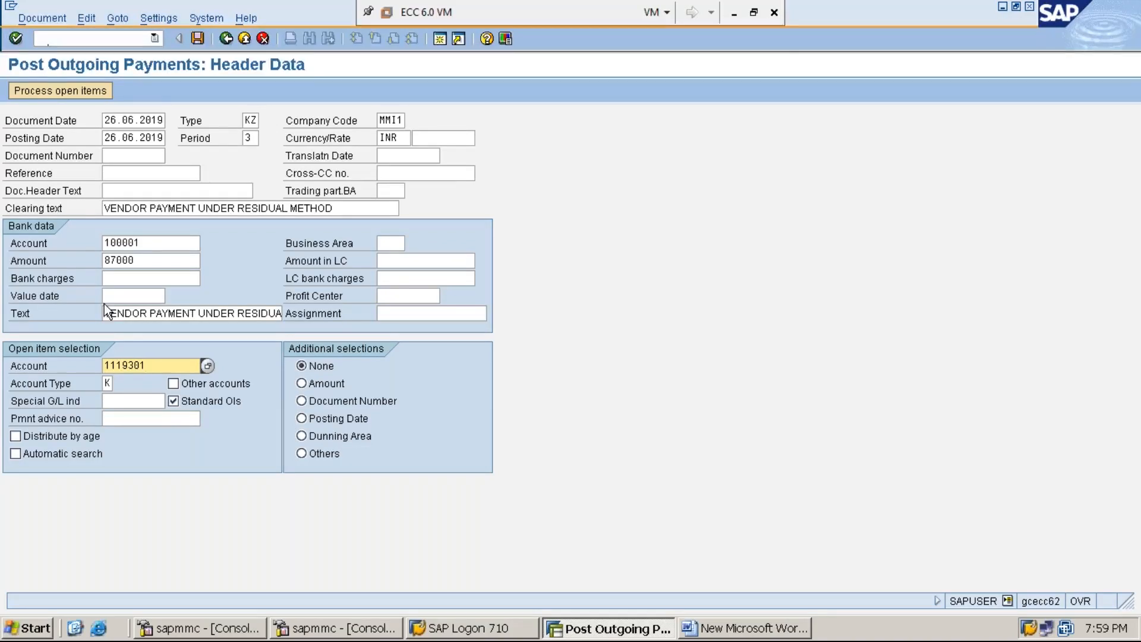
pyautogui.click(60, 91)
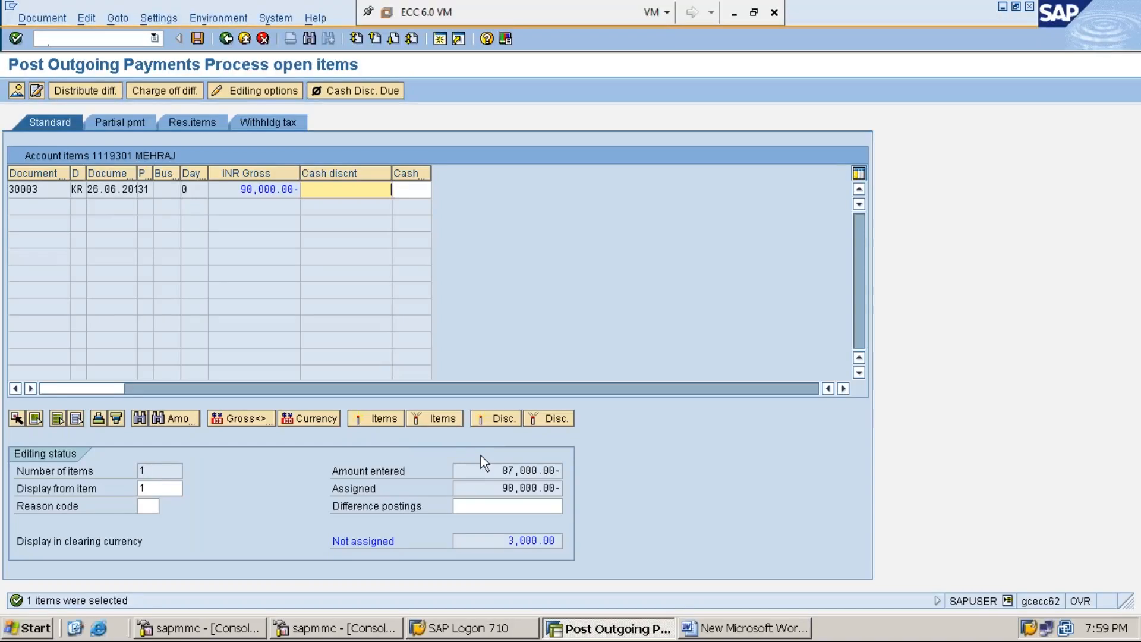
# Show invoice 30003's 90,000 open item and switch to the Res.items tab.
pyautogui.click(497, 469)
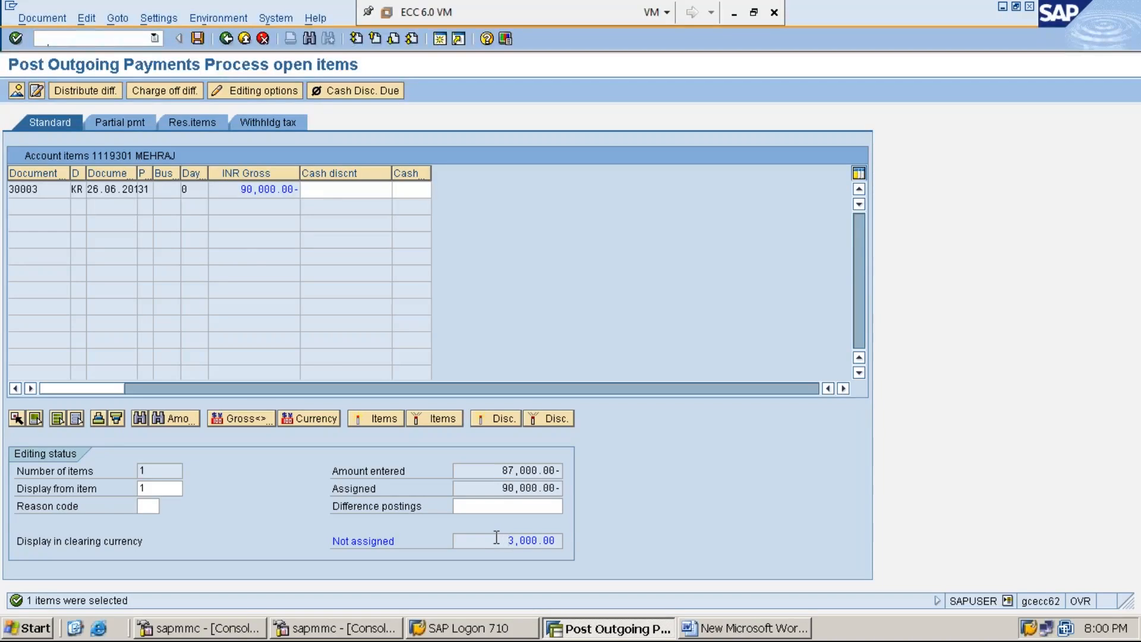
pyautogui.click(192, 126)
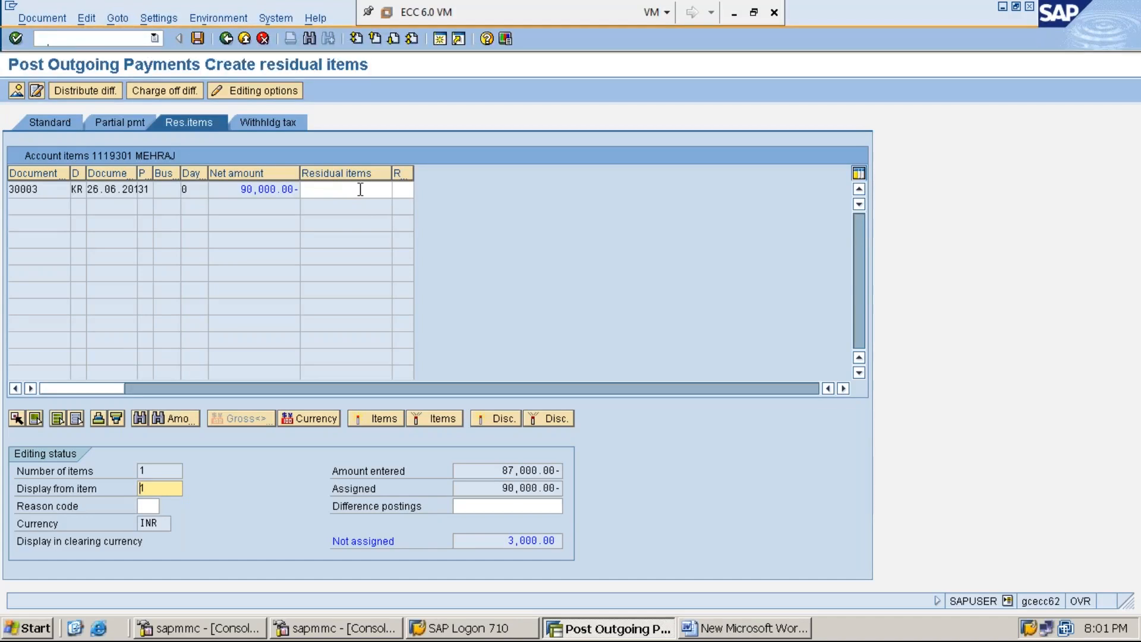
# Carry the 3,000.00 difference as a residual item so Not assigned shows 0.00.
pyautogui.doubleClick(360, 189)
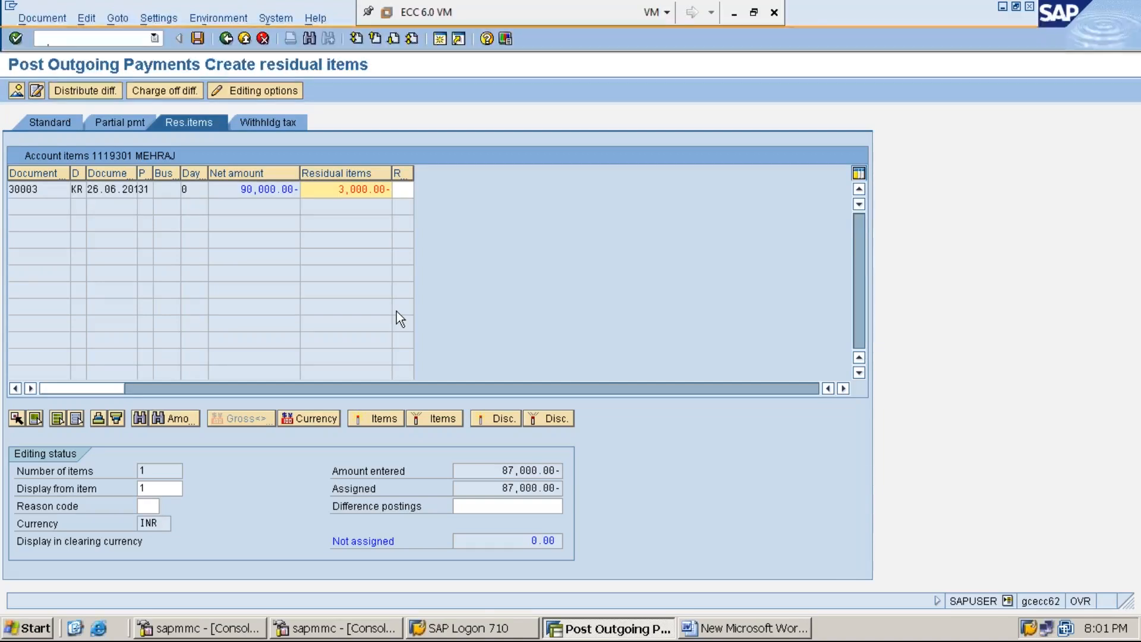
pyautogui.click(498, 471)
pyautogui.click(498, 487)
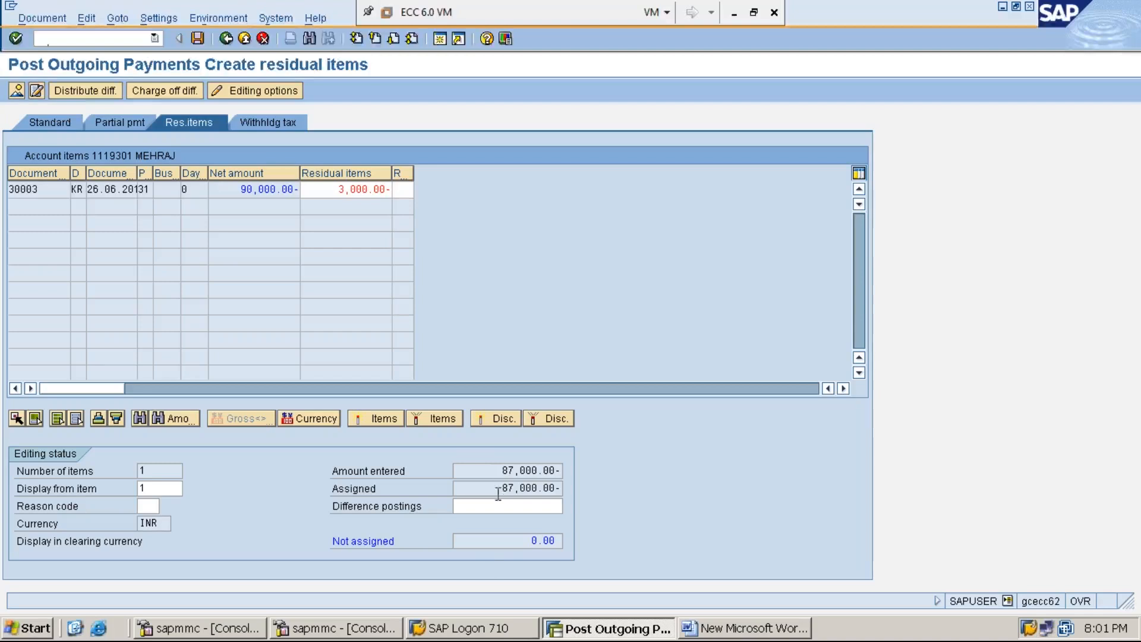
pyautogui.click(516, 543)
pyautogui.click(46, 21)
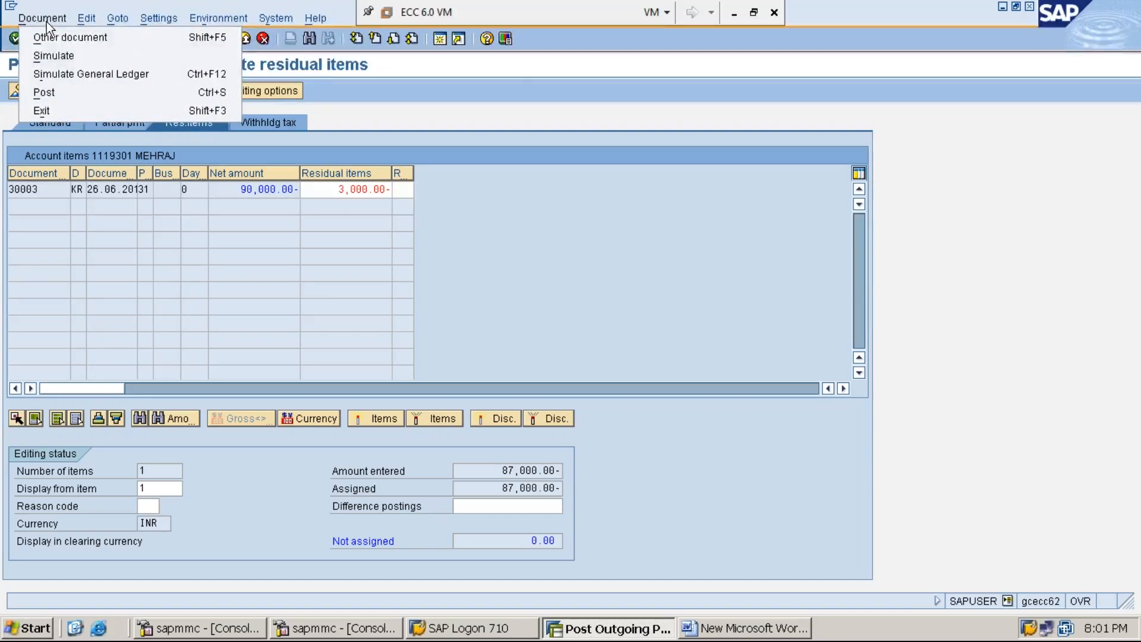
# Simulate, give the 3,000.00 line the text VENDOR PAYMENT UNDER RESIDUAL METHOD, and post as document 40004.
pyautogui.click(81, 56)
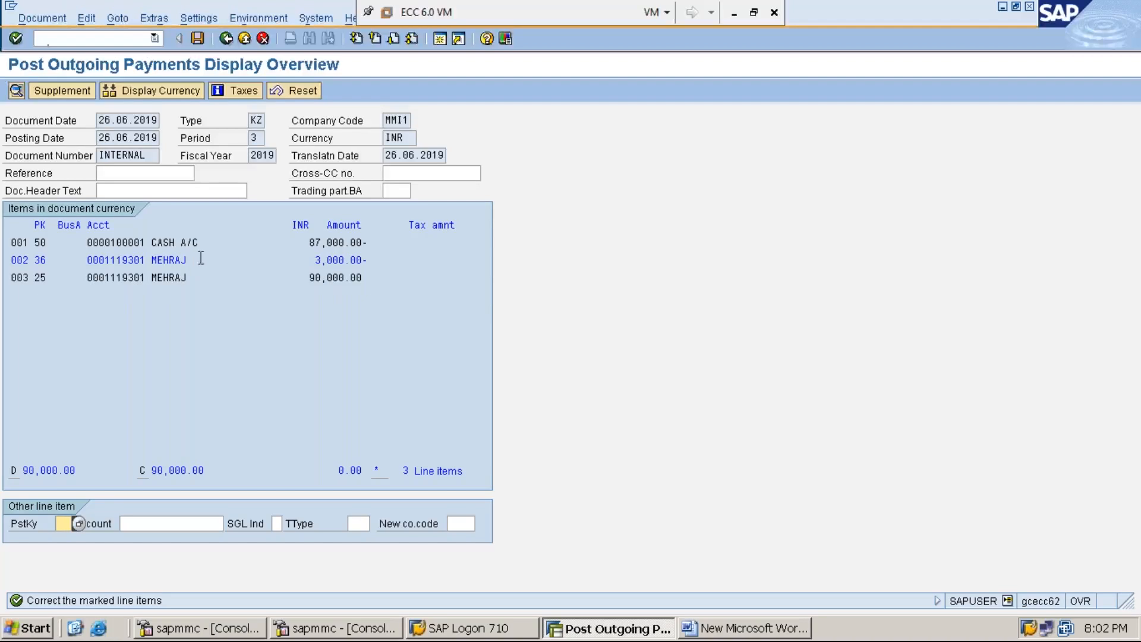
pyautogui.doubleClick(169, 260)
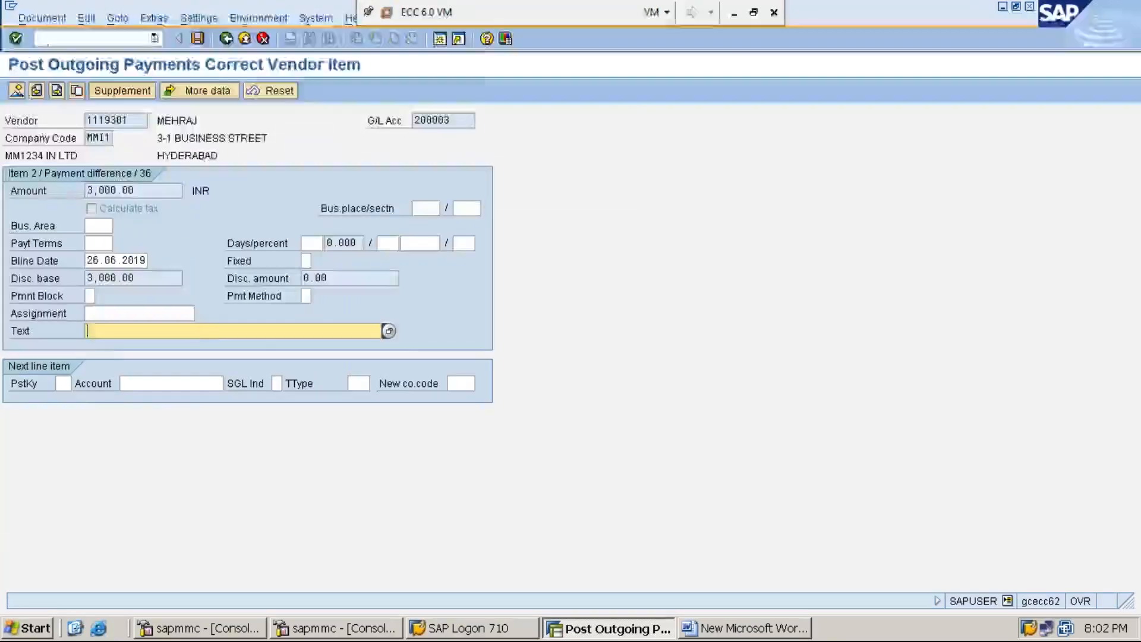
pyautogui.click(217, 333)
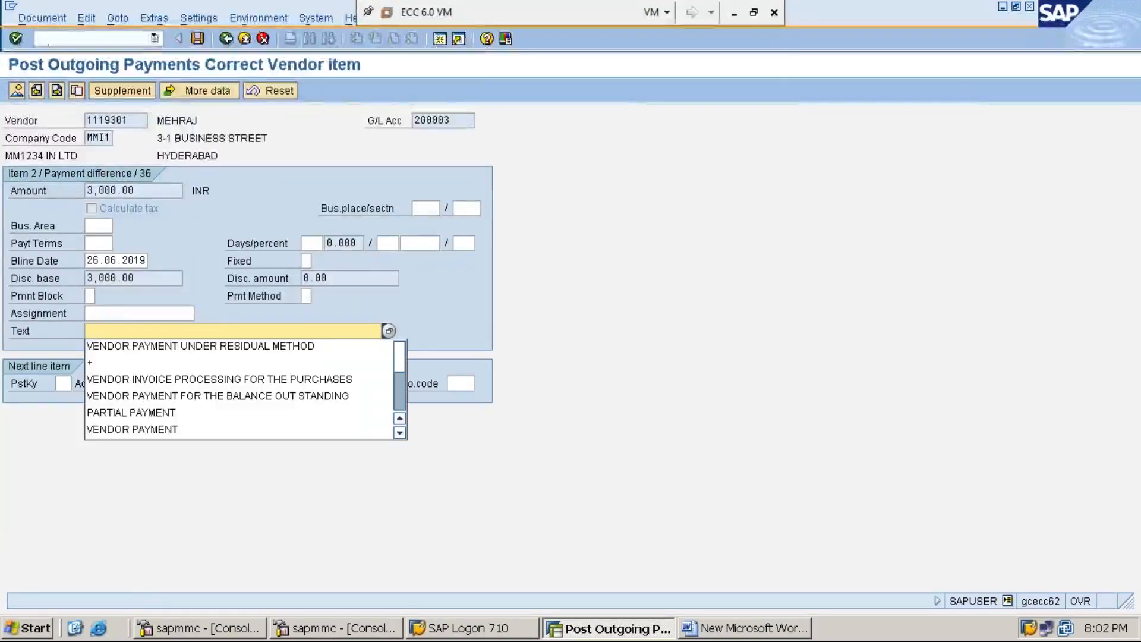
pyautogui.click(223, 347)
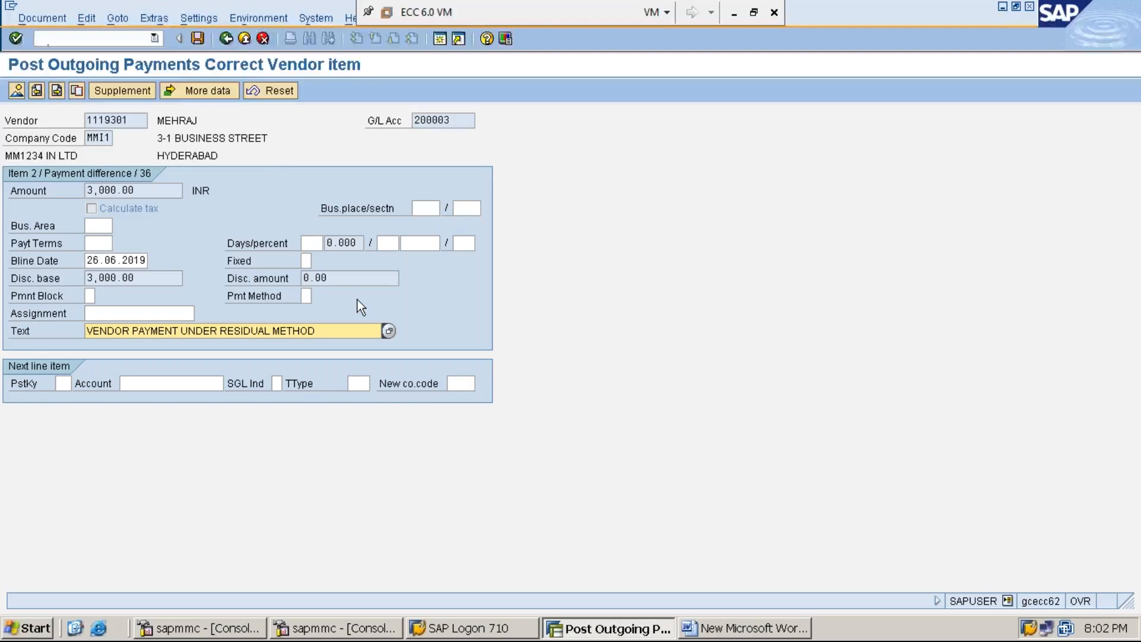
pyautogui.click(227, 40)
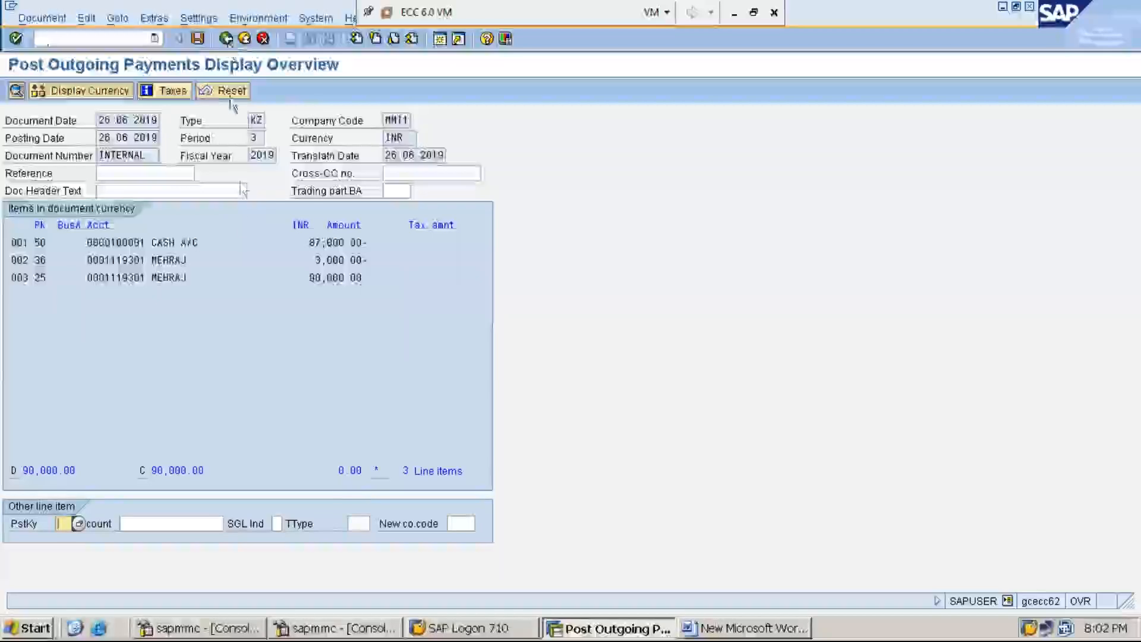
pyautogui.click(197, 38)
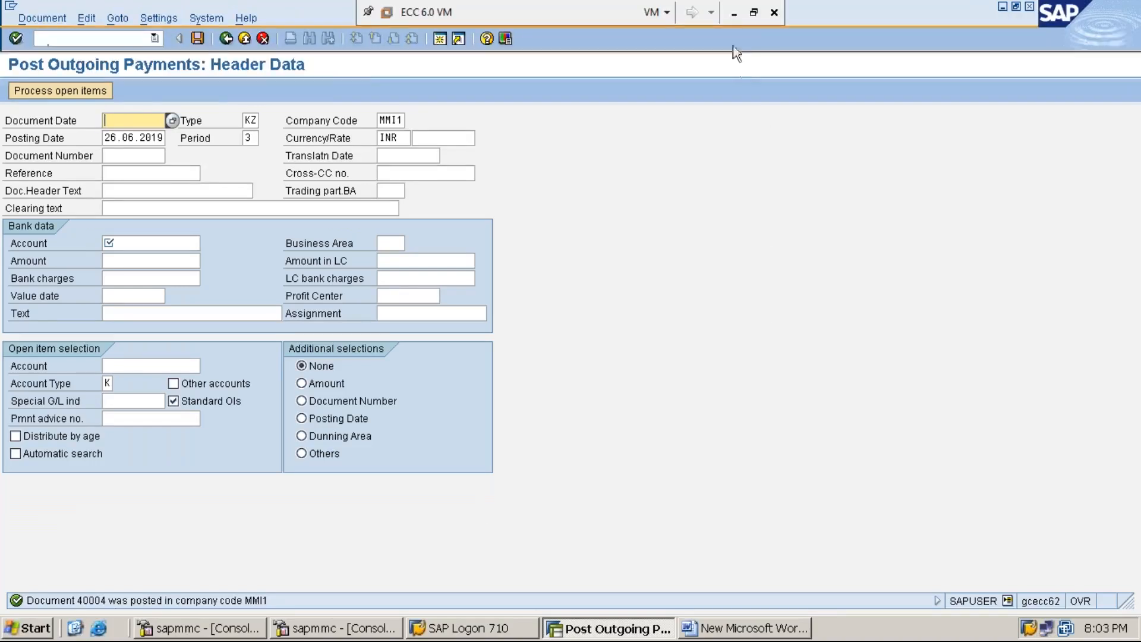
pyautogui.click(734, 13)
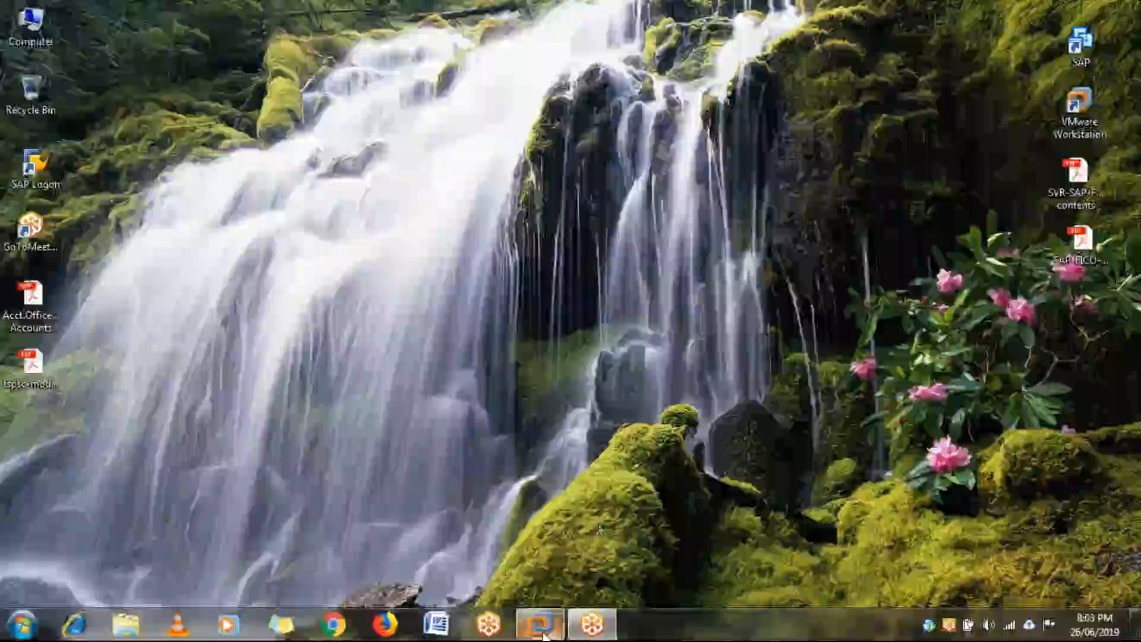
# Add the line 'STEP:4: DISPLAY VENDOR LINE ITEMS USING FBL1N INORDER TO KNOW THE PAYABLE AMOUNT' to the Word notes.
pyautogui.moveTo(543, 634)
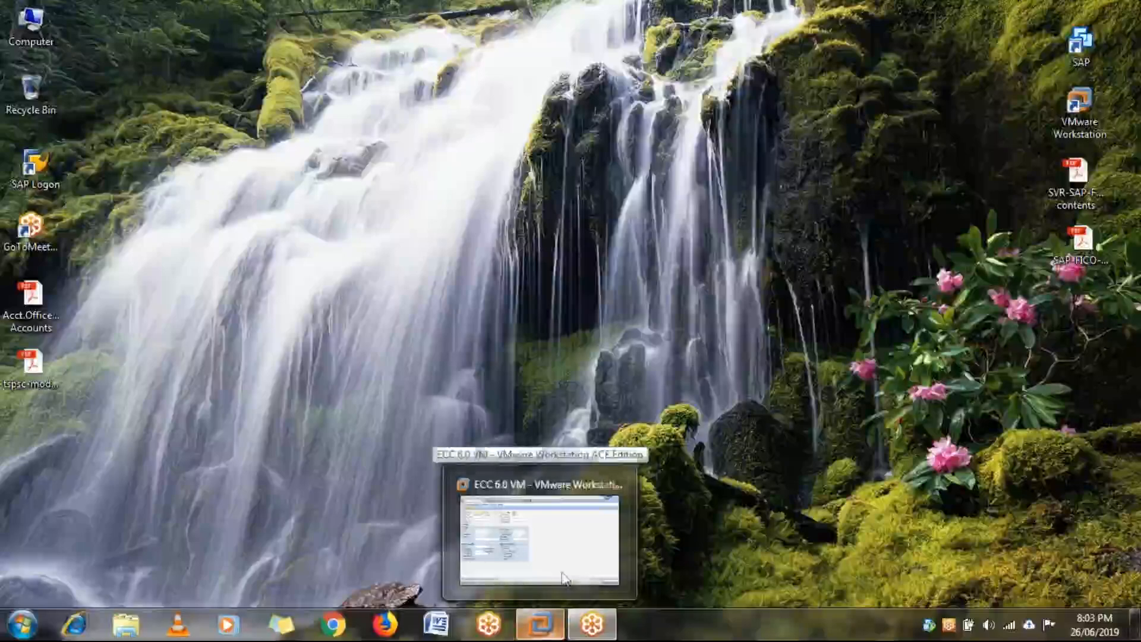
pyautogui.click(585, 561)
pyautogui.click(743, 628)
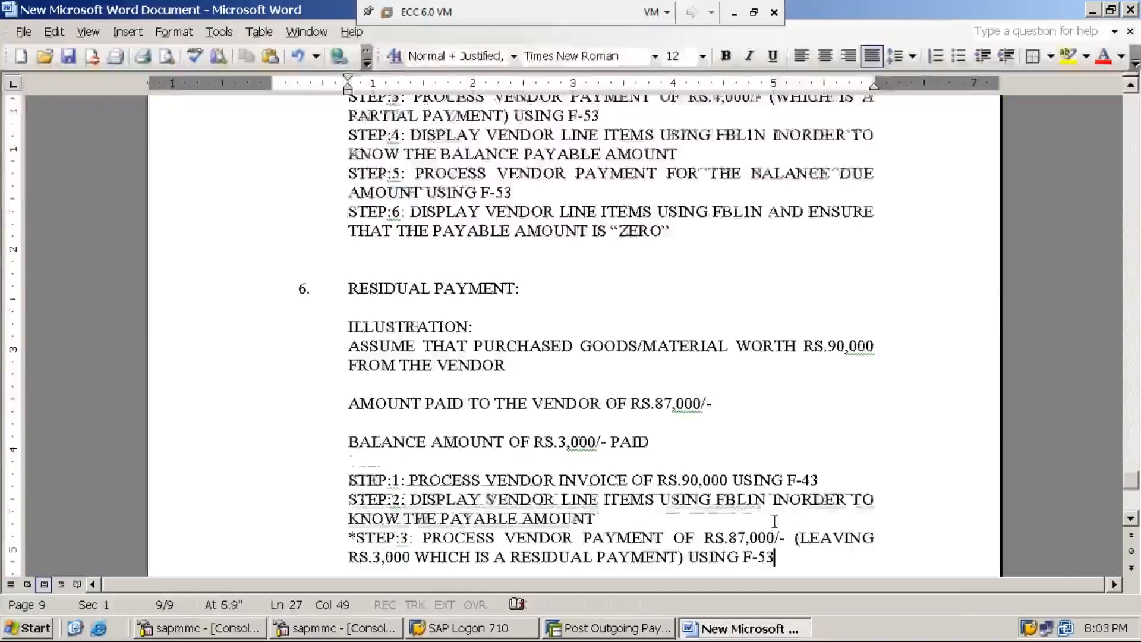
pyautogui.press('Return')
pyautogui.write('STEP:')
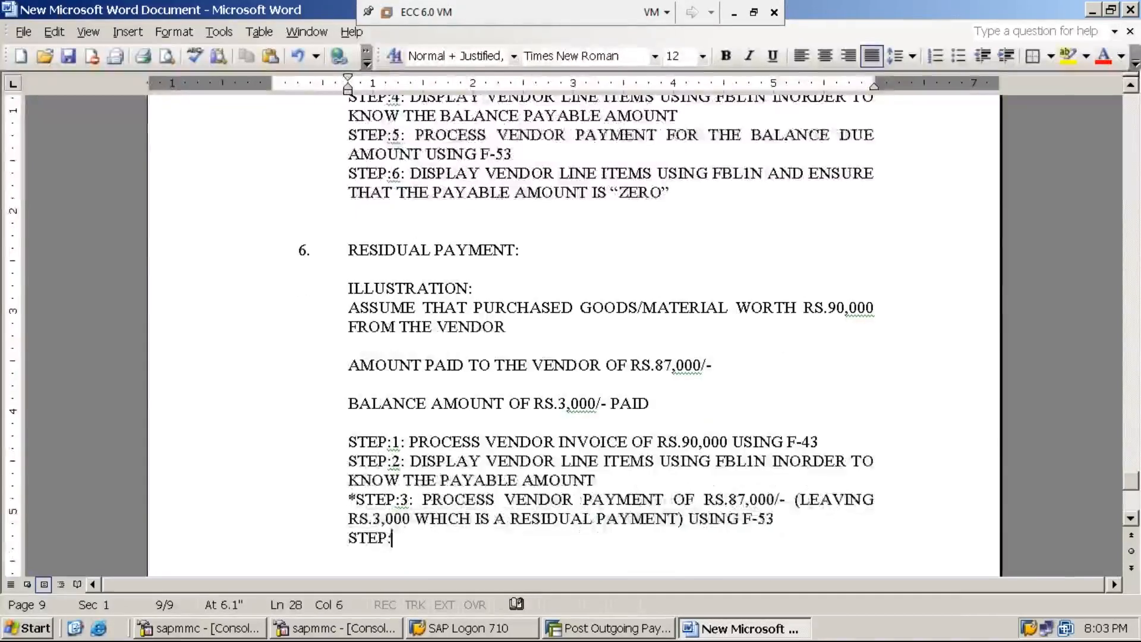
pyautogui.write('4: DI')
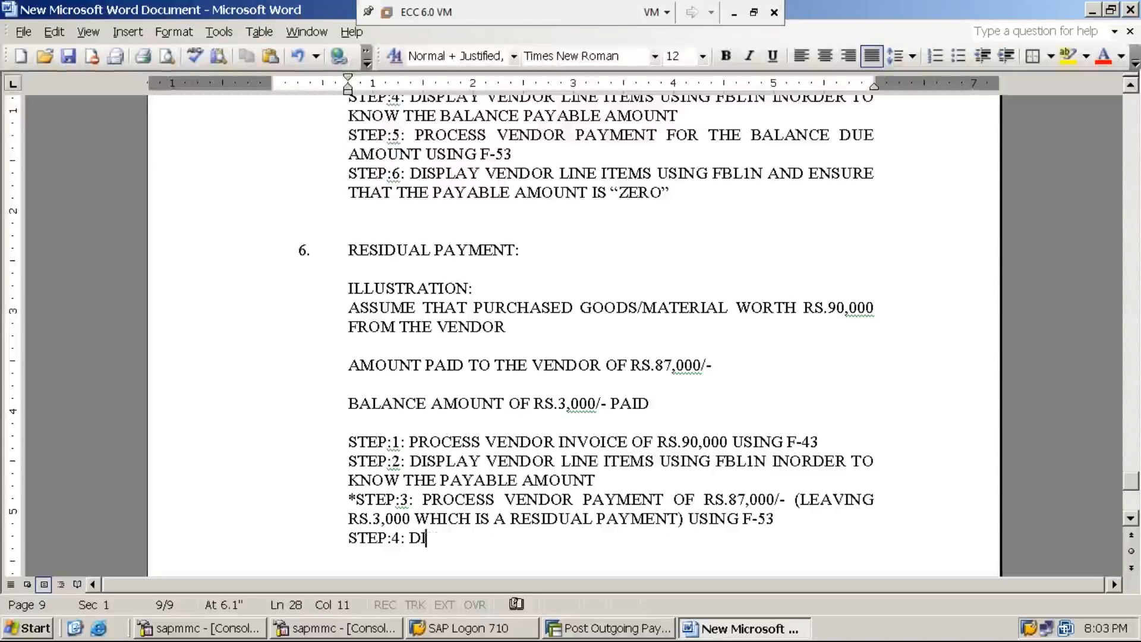
pyautogui.write('SPLAY ')
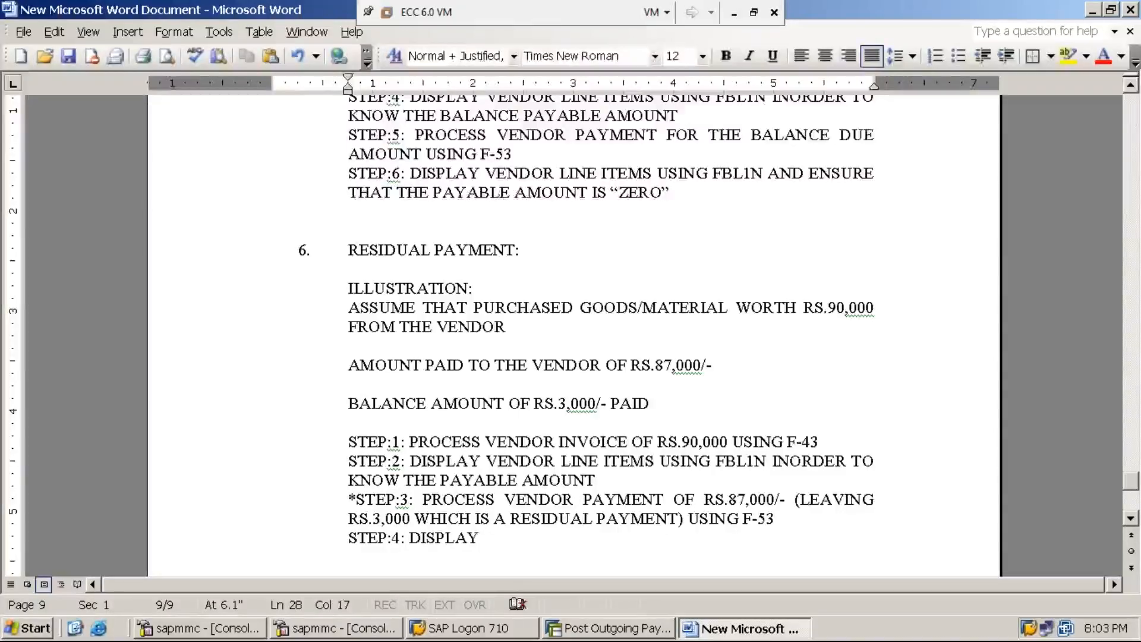
pyautogui.write('VENDOR LI')
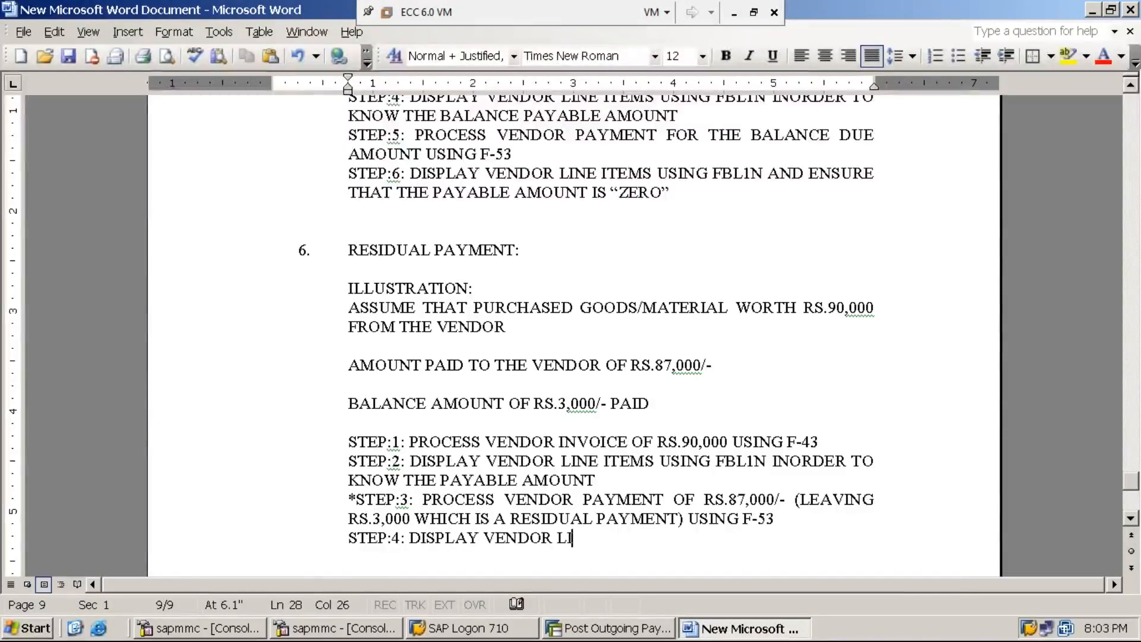
pyautogui.write('NE ITEMS ')
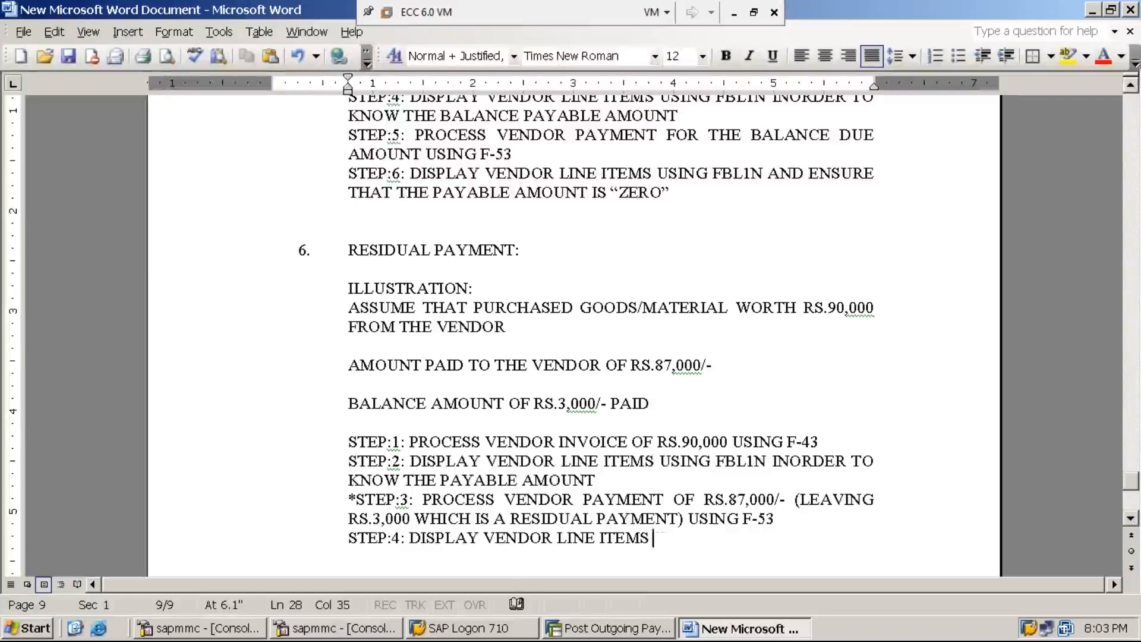
pyautogui.write('USING FBL1')
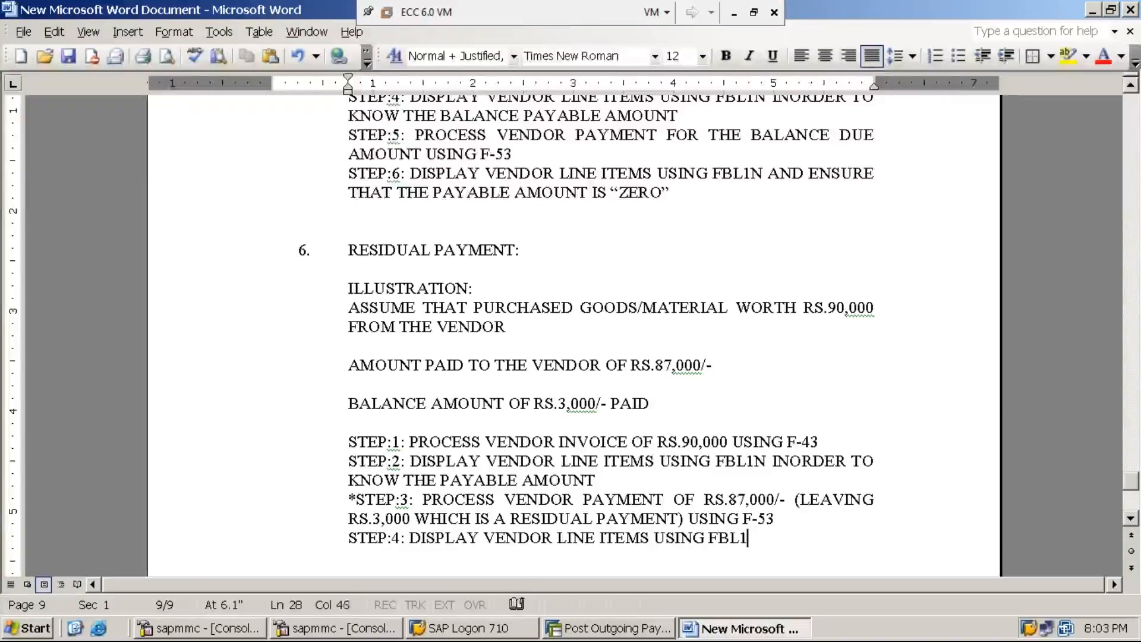
pyautogui.write('N INORD')
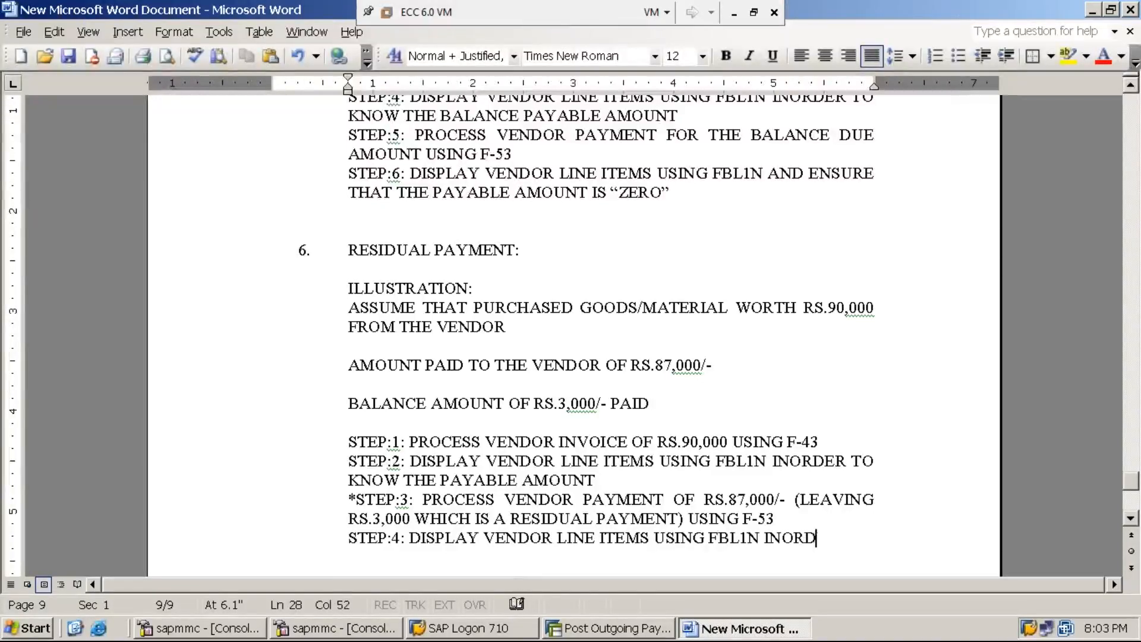
pyautogui.write('ER TO KNOW THE ')
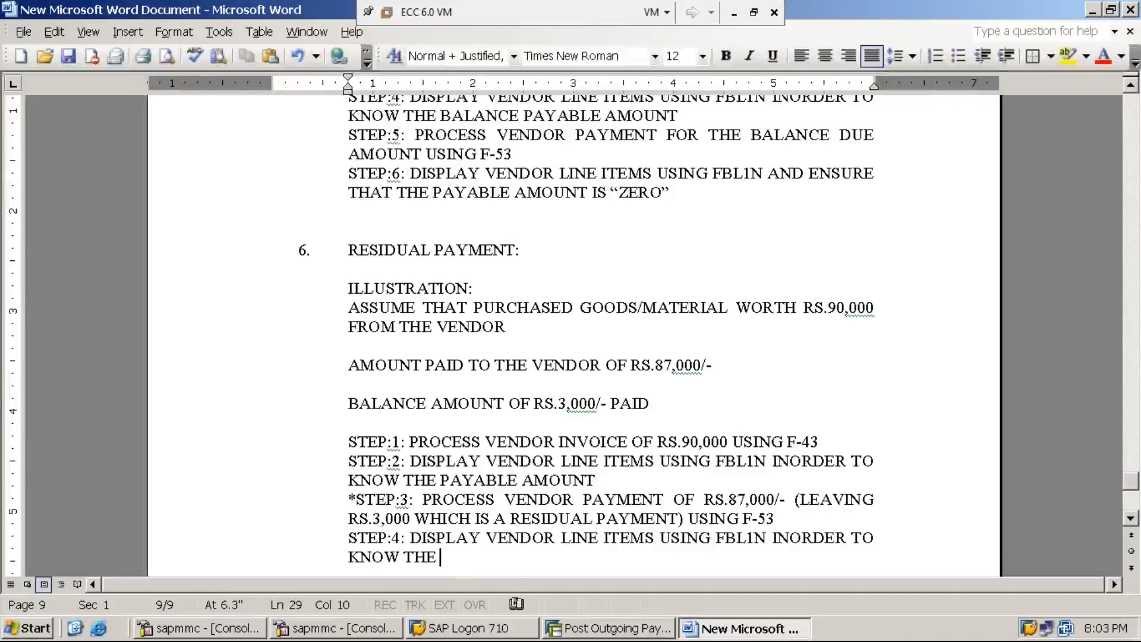
pyautogui.write('PAY')
pyautogui.click(775, 519)
pyautogui.write('A')
pyautogui.press('BackSpace')
pyautogui.press('Down')
pyautogui.press('Down')
pyautogui.write('ABLE AMOOUN')
pyautogui.press('BackSpace')
pyautogui.press('BackSpace')
pyautogui.press('BackSpace')
pyautogui.write('UNT')
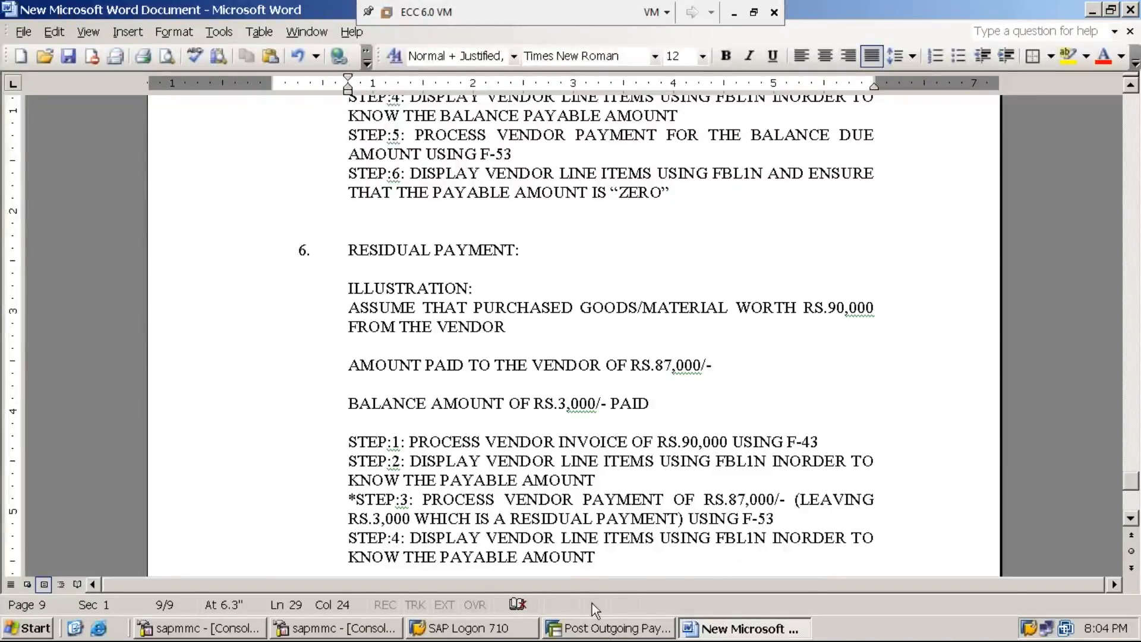
pyautogui.click(597, 630)
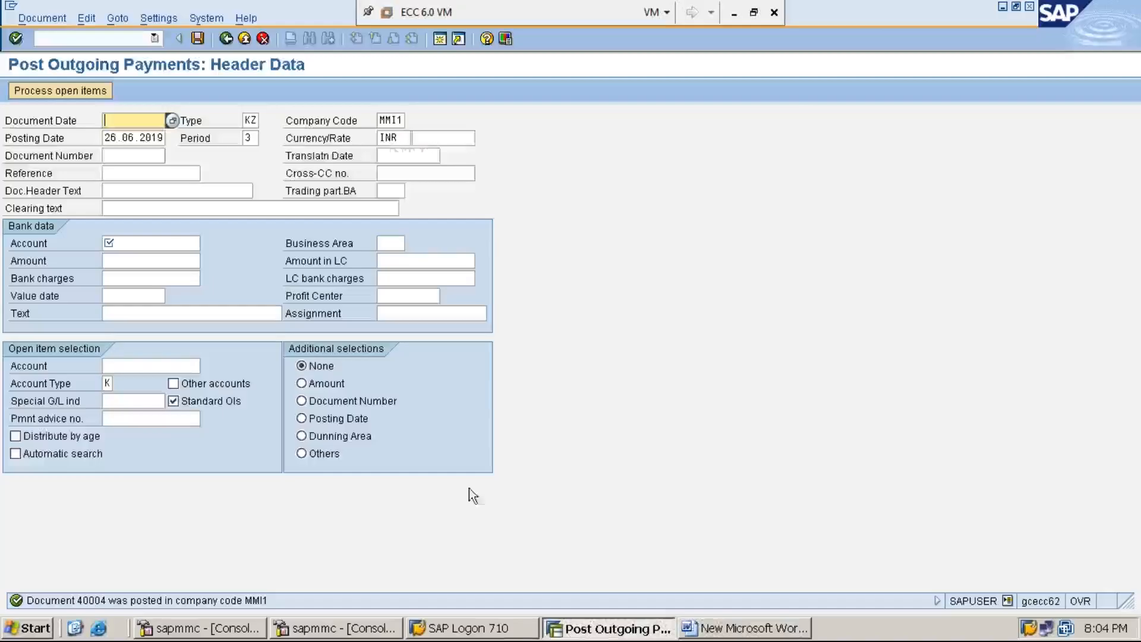
# Run FBL1N for company code MMI1 with All items selected and execute the list.
pyautogui.click(121, 34)
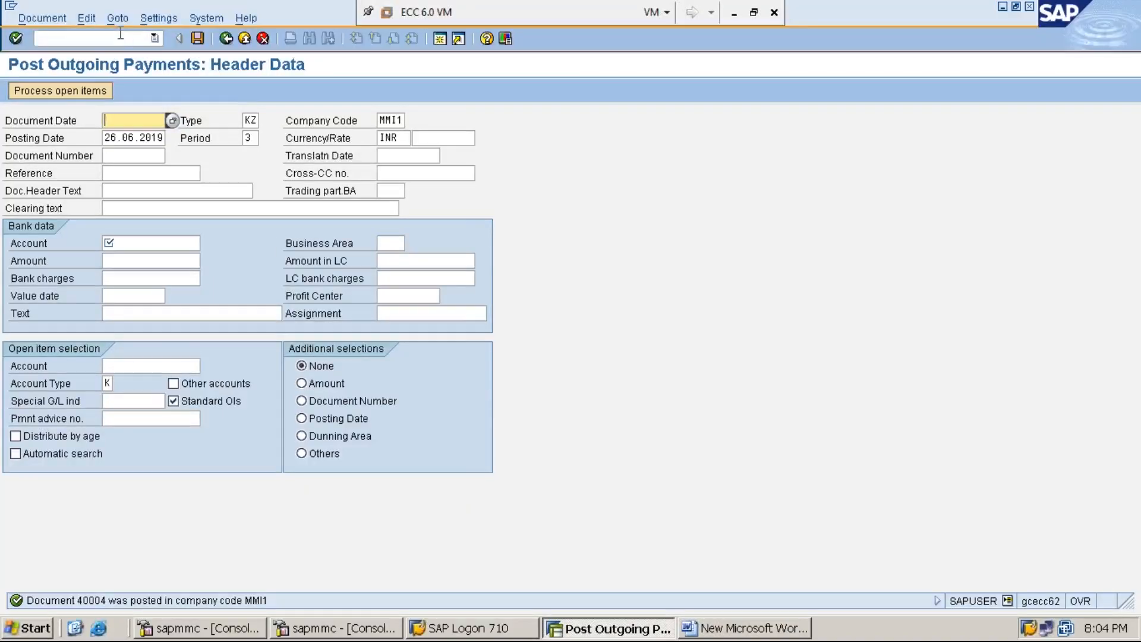
pyautogui.write('/n')
pyautogui.press('Return')
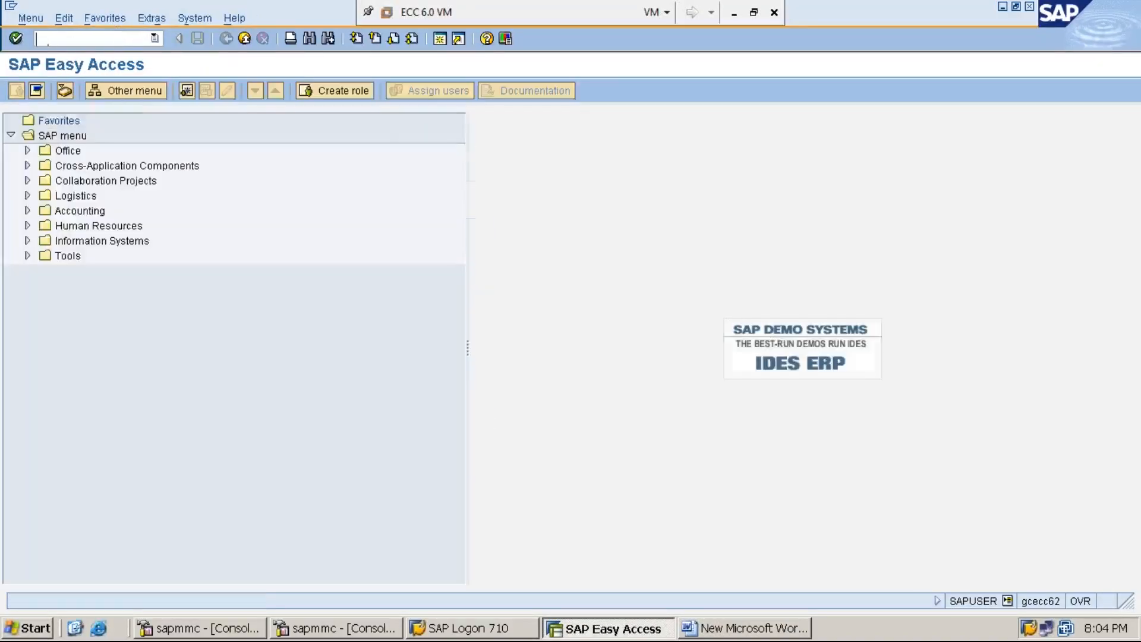
pyautogui.write('FBL1N')
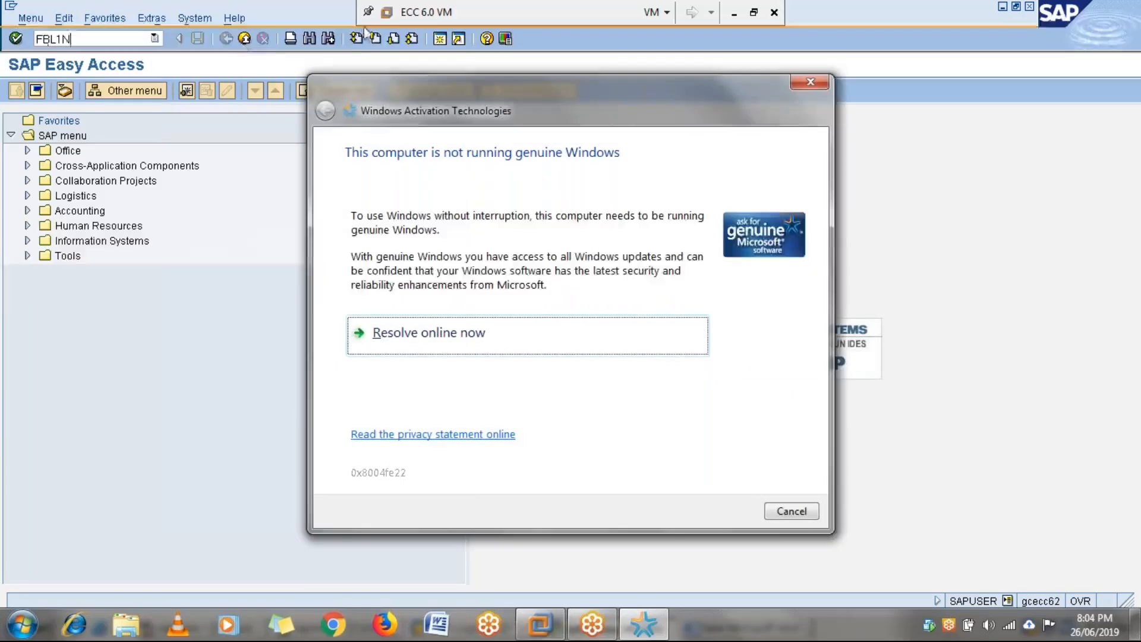
pyautogui.click(808, 83)
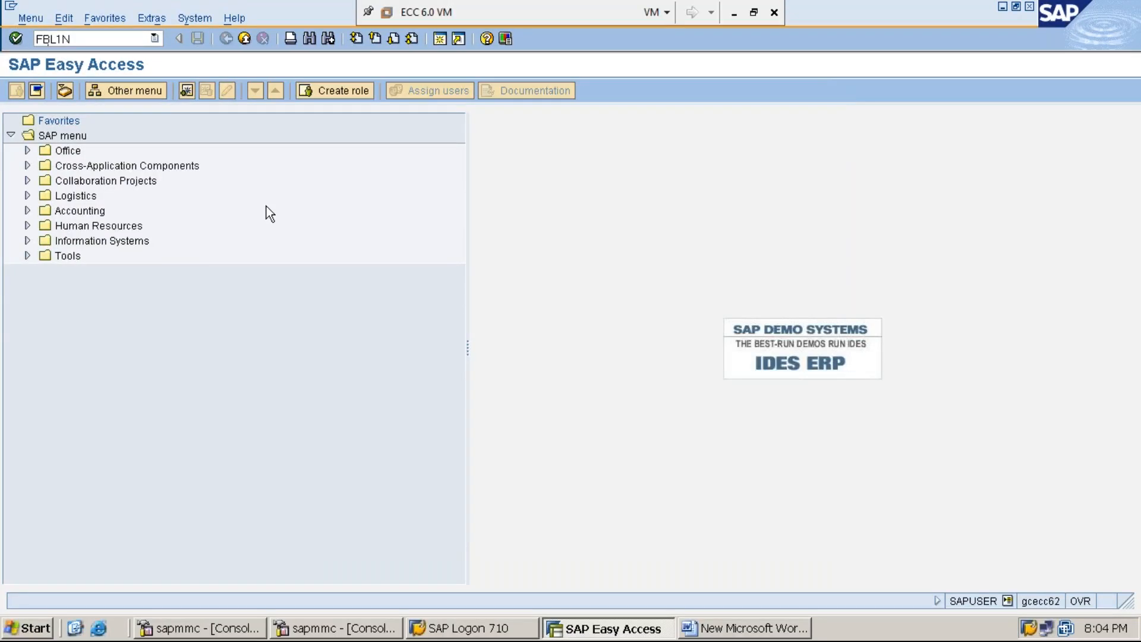
pyautogui.press('Return')
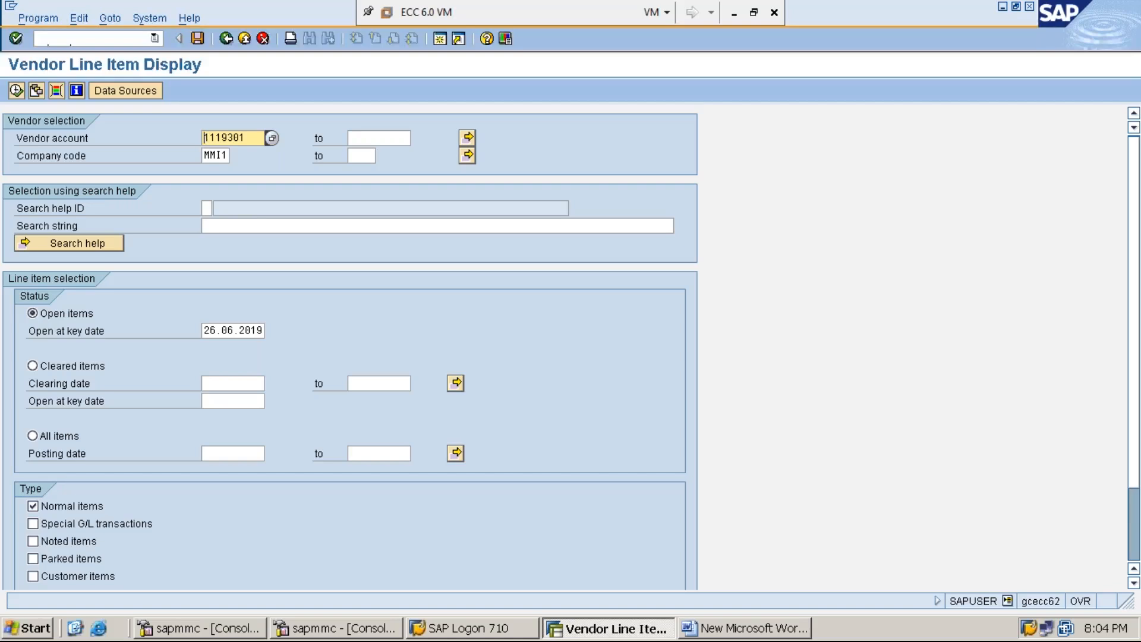
pyautogui.click(217, 155)
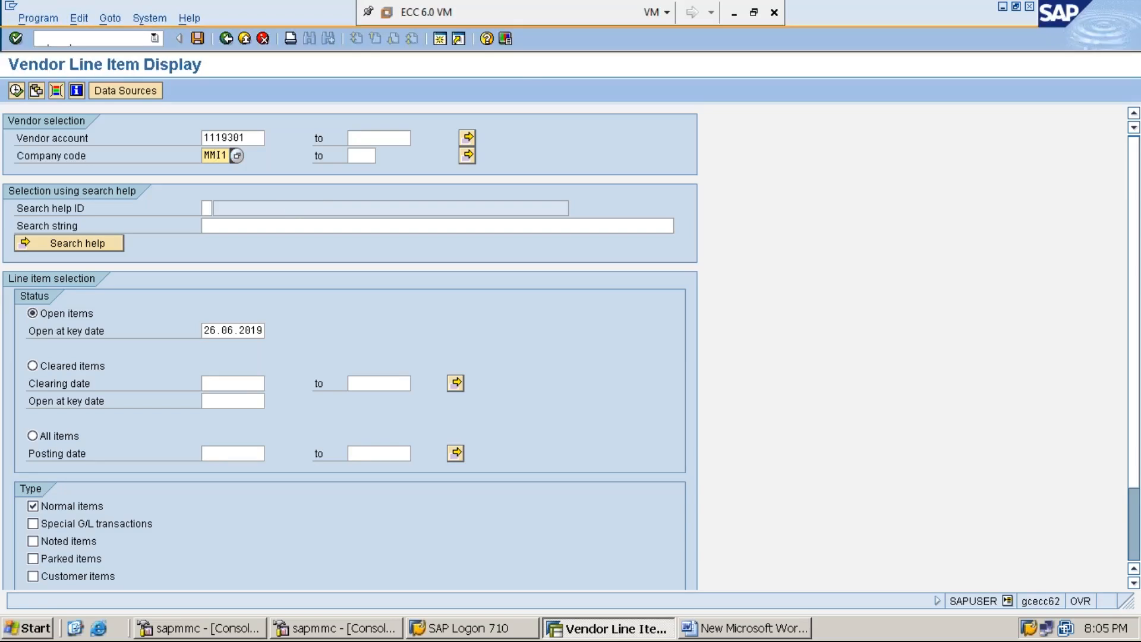
pyautogui.click(53, 436)
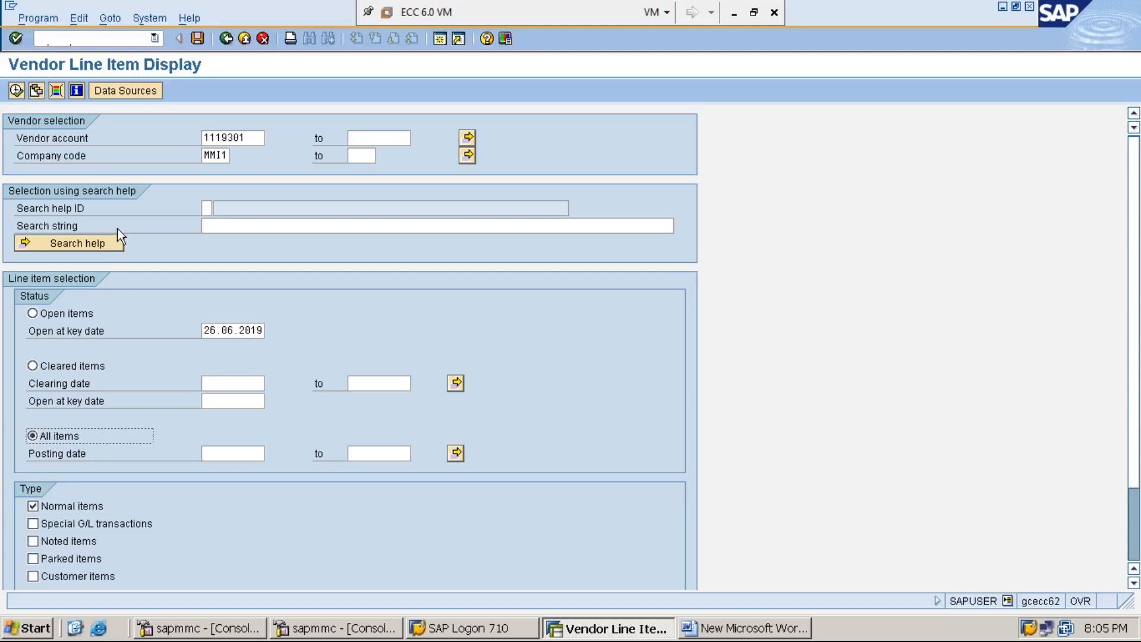
pyautogui.click(16, 90)
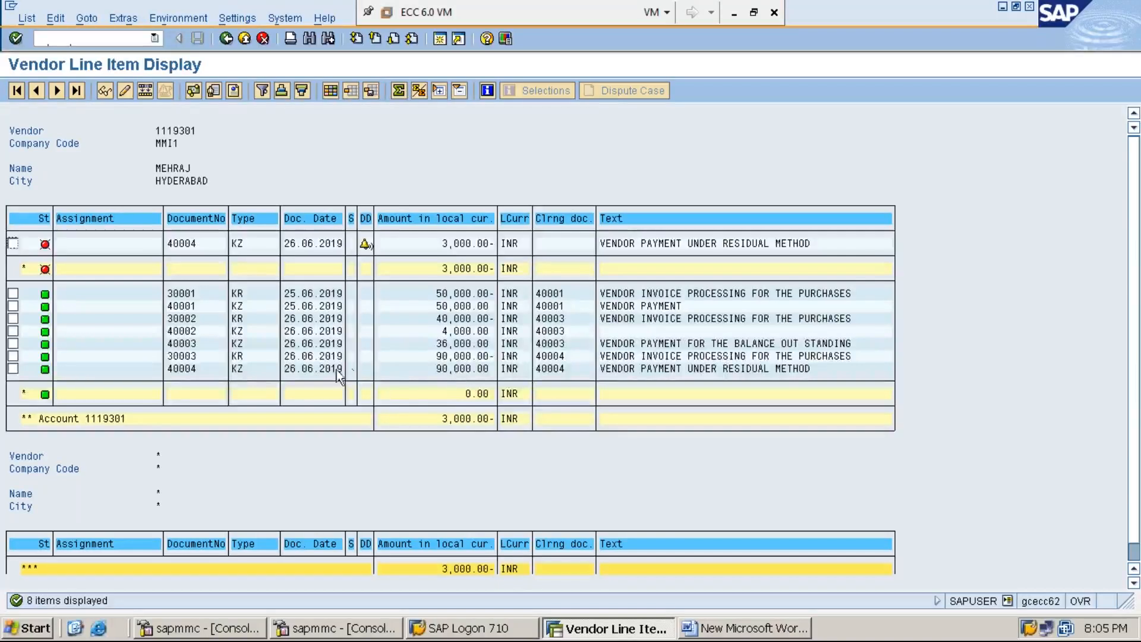
pyautogui.click(246, 369)
pyautogui.click(449, 369)
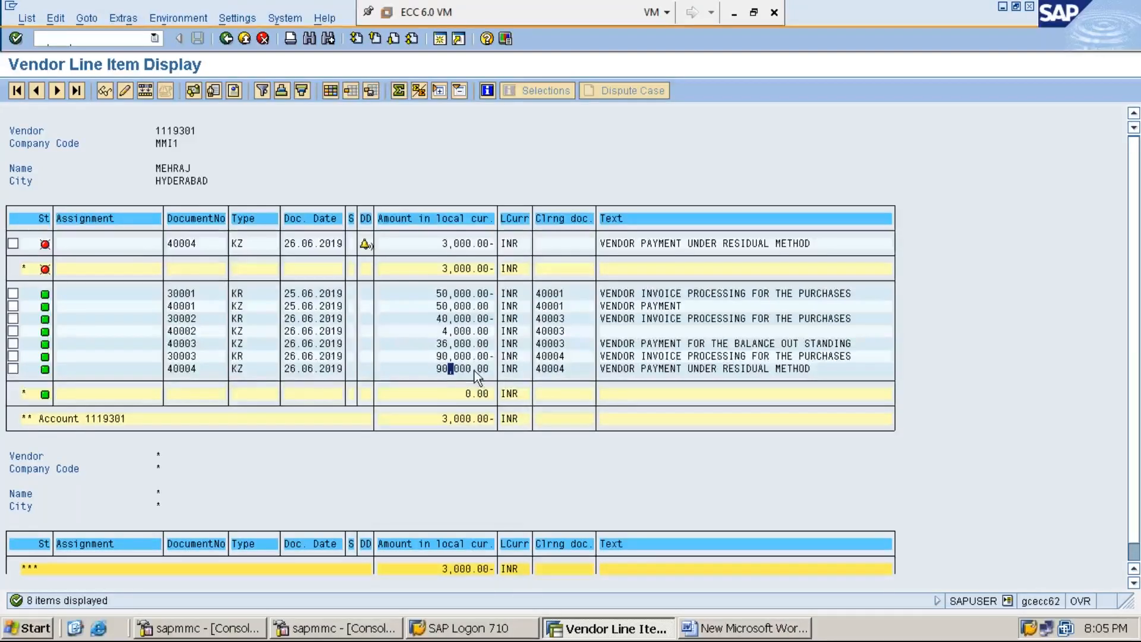
pyautogui.click(241, 369)
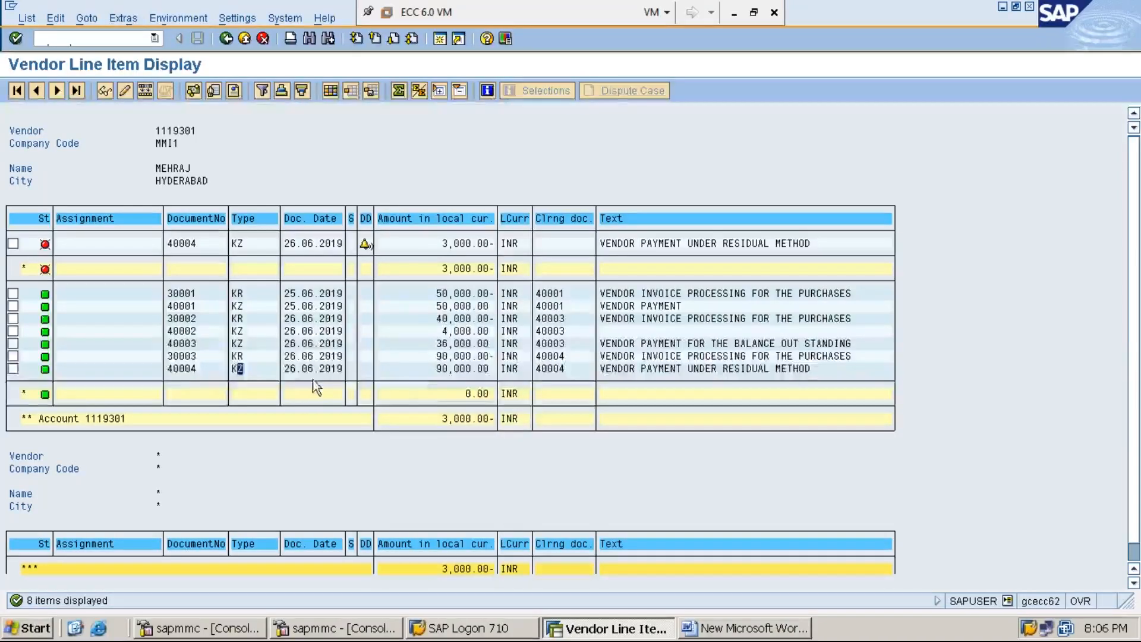
pyautogui.click(185, 370)
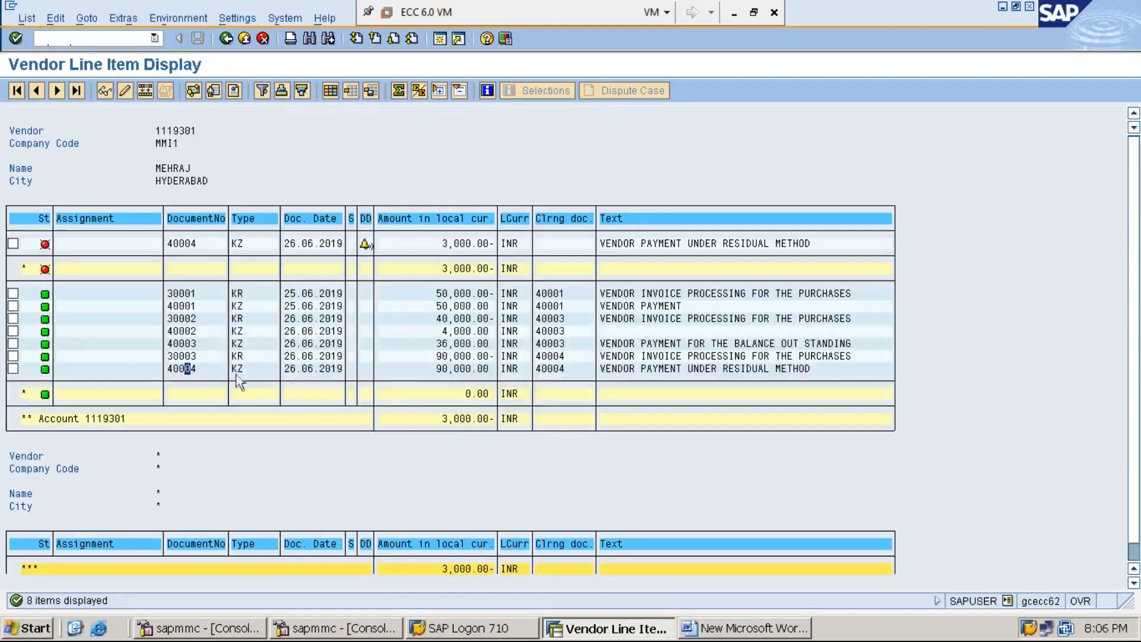
pyautogui.click(451, 369)
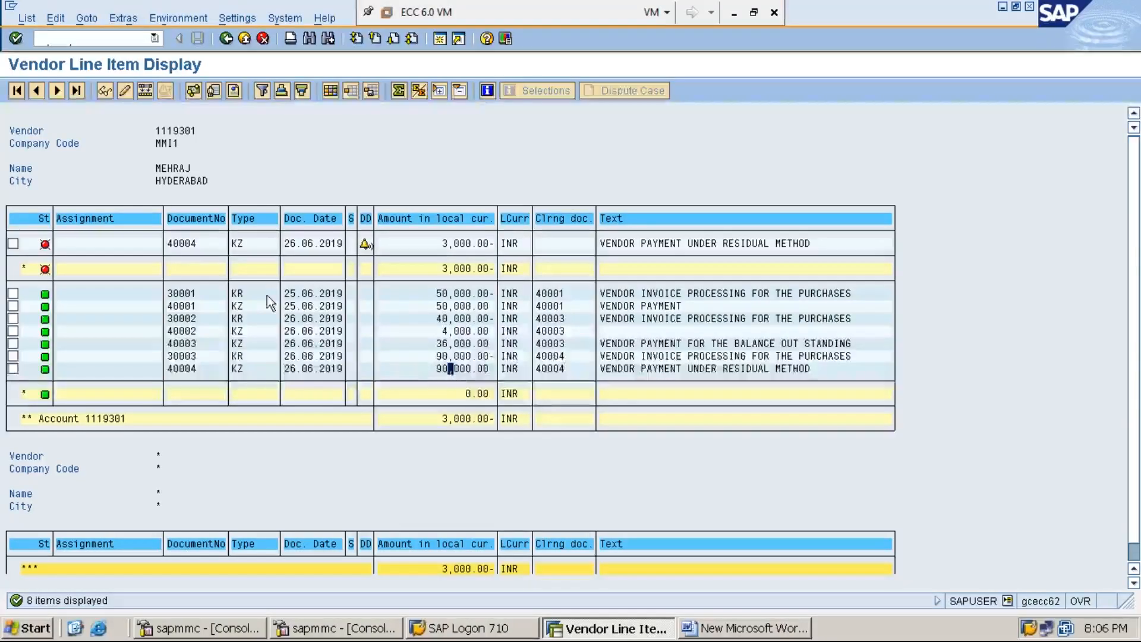
pyautogui.click(196, 245)
pyautogui.click(245, 247)
pyautogui.click(479, 244)
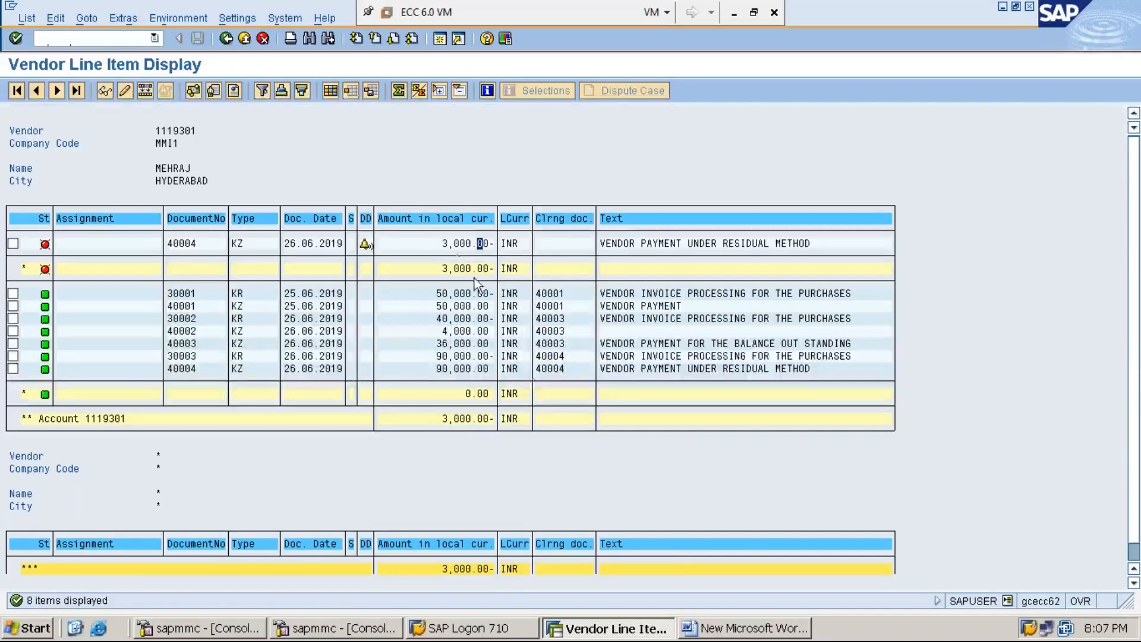
# Add the line 'STEP:5: PROCESS VENDOR PAYMENT FOR THE BALANCE DUE AMOUNT USING F-53' to the Word notes.
pyautogui.click(747, 635)
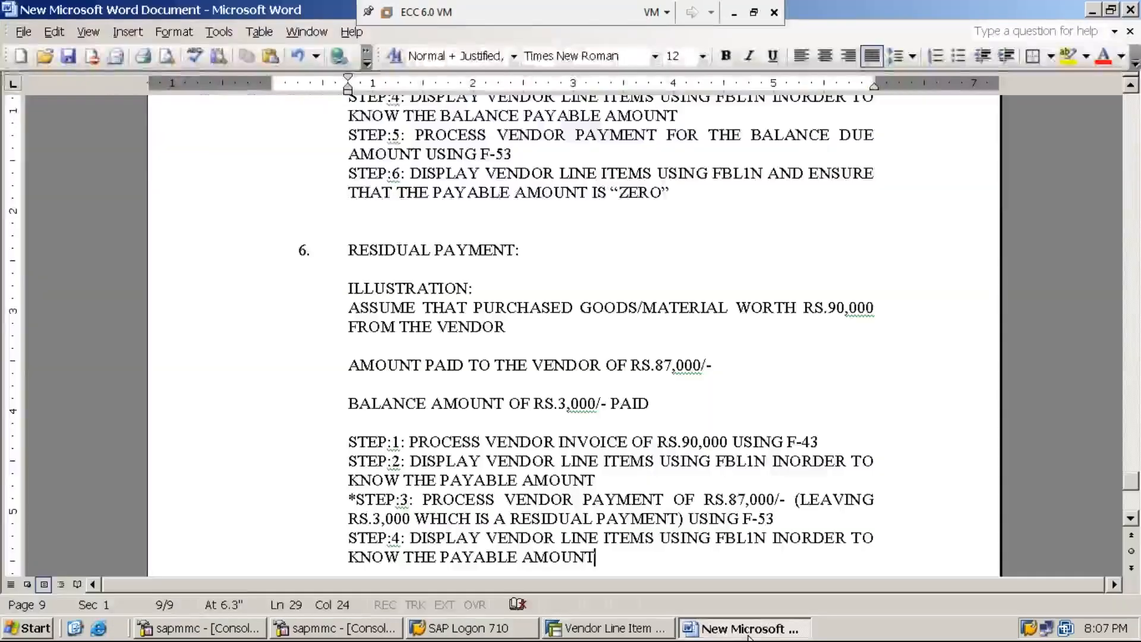
pyautogui.press('Return')
pyautogui.write('STEP')
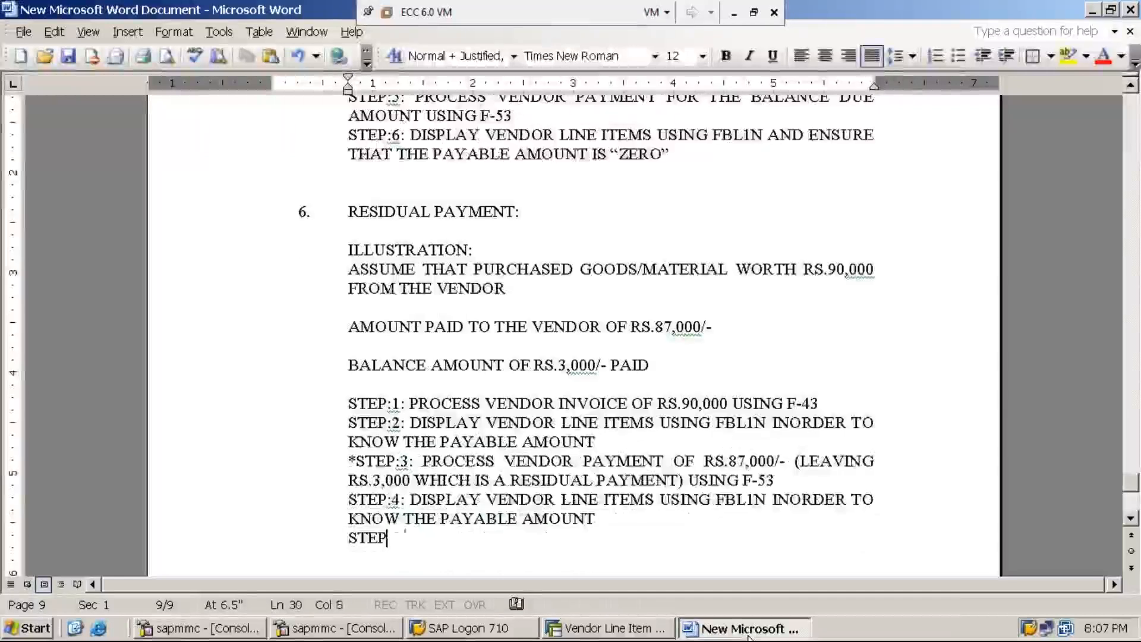
pyautogui.write(':5: PROCESS VENDOR PAYMENT OF')
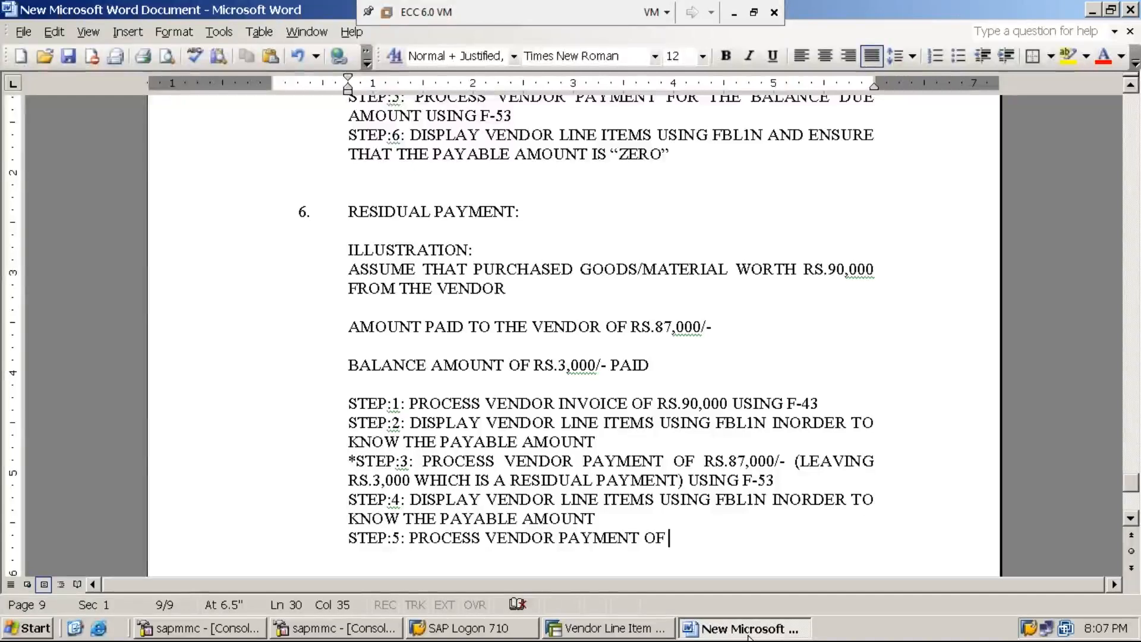
pyautogui.press('BackSpace')
pyautogui.press('BackSpace')
pyautogui.press('BackSpace')
pyautogui.write('FOR THE R')
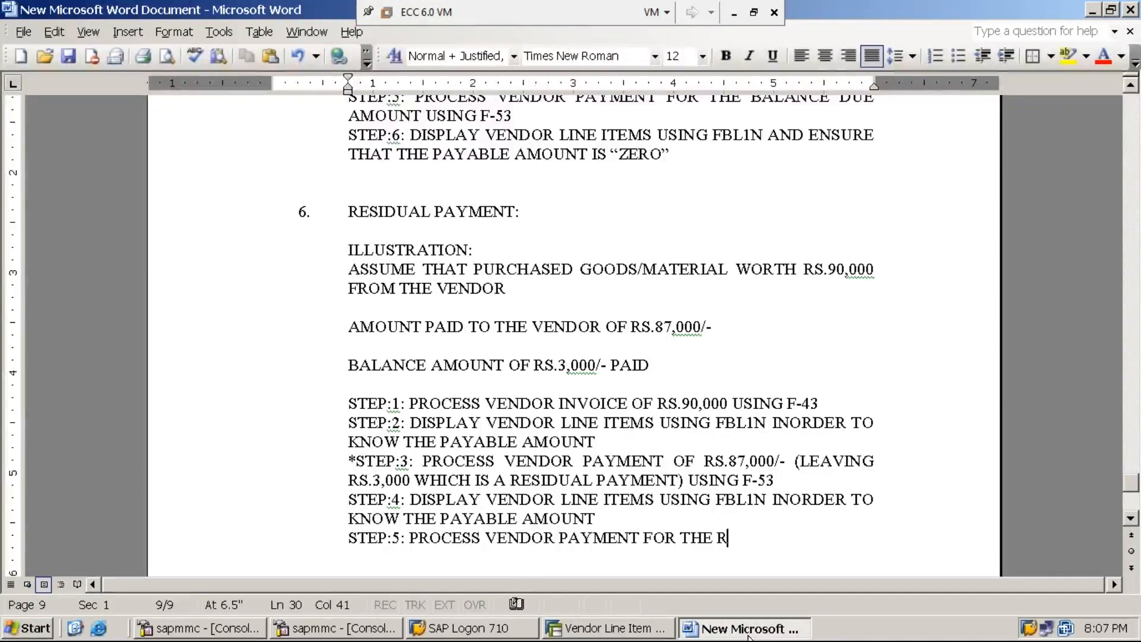
pyautogui.press('BackSpace')
pyautogui.write('BALANCE DUE AMOUNT USING F-53')
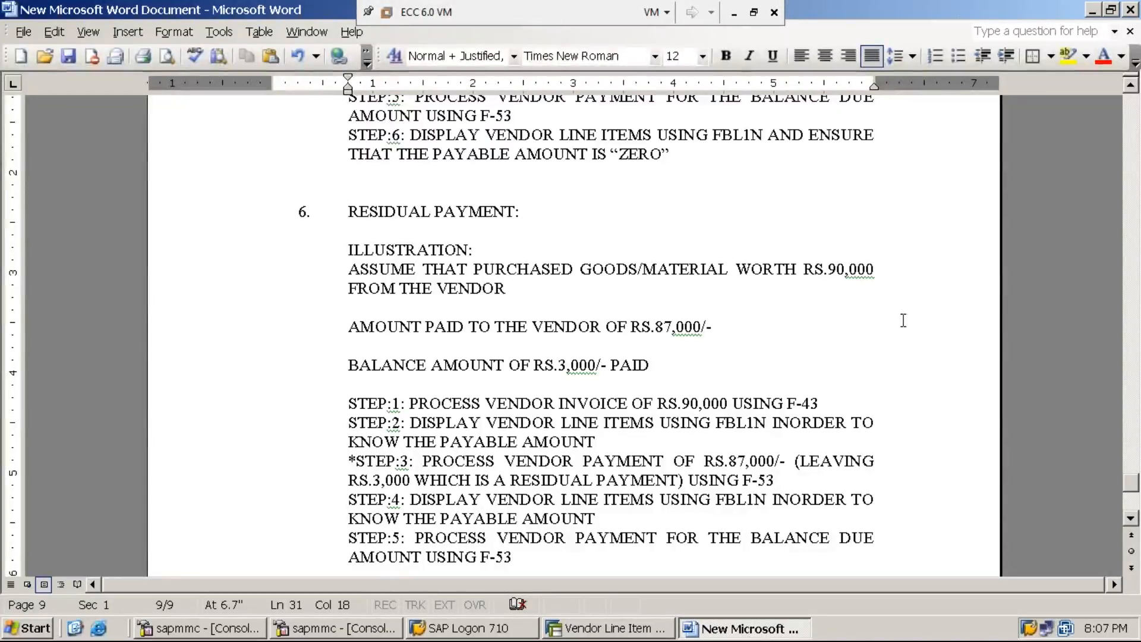
pyautogui.click(735, 15)
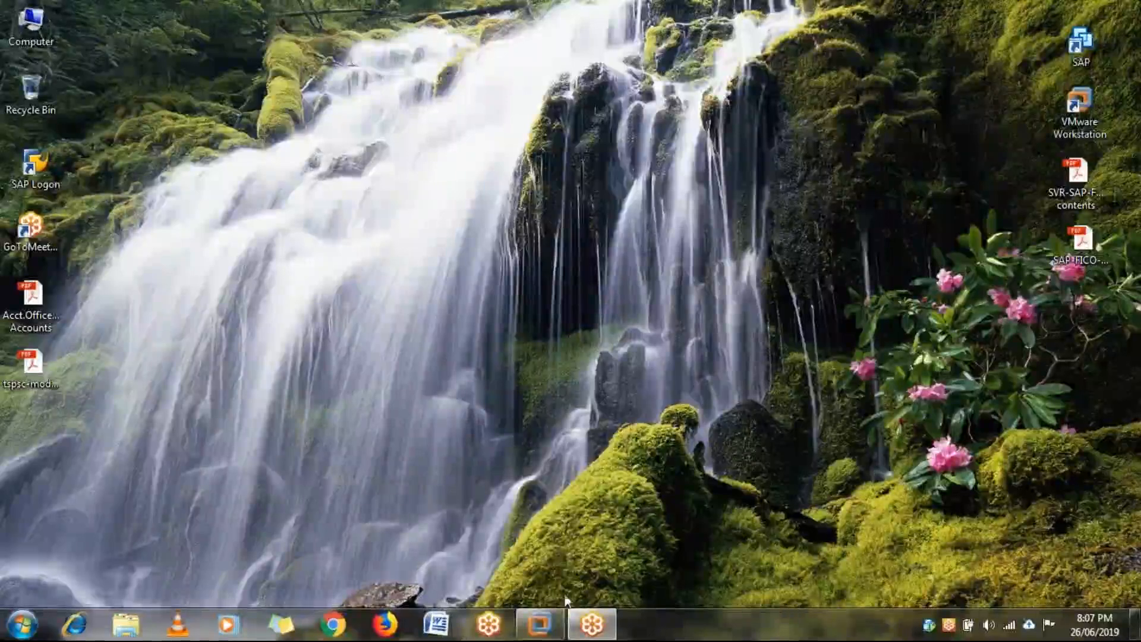
# From the vendor line item list, open a new SAP session and enter transaction F-53.
pyautogui.moveTo(549, 621)
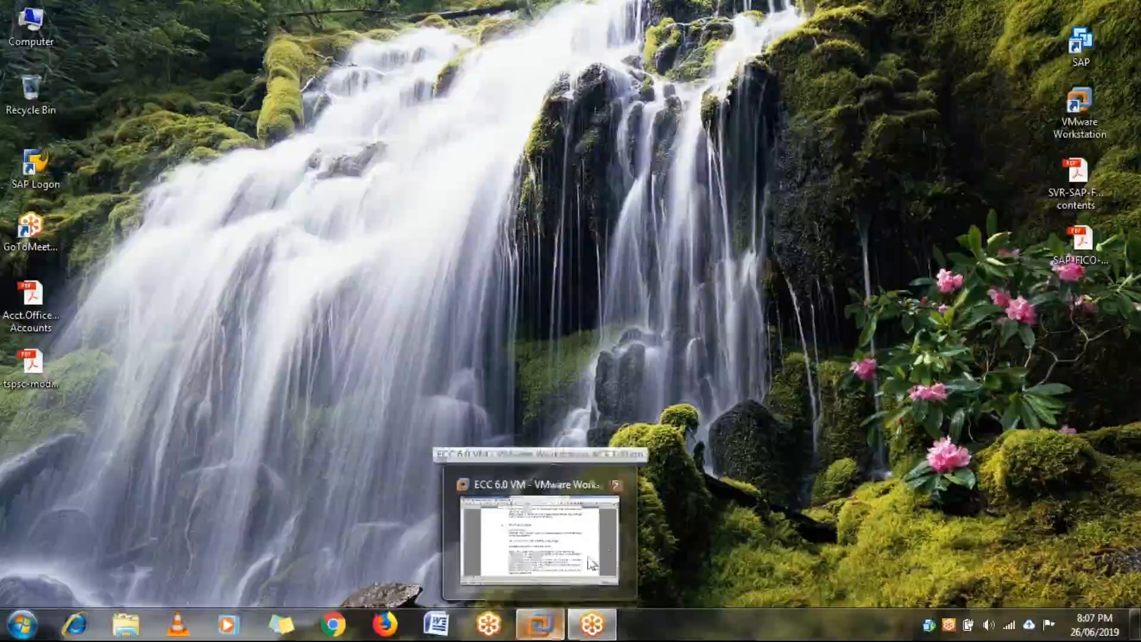
pyautogui.click(601, 540)
pyautogui.click(612, 631)
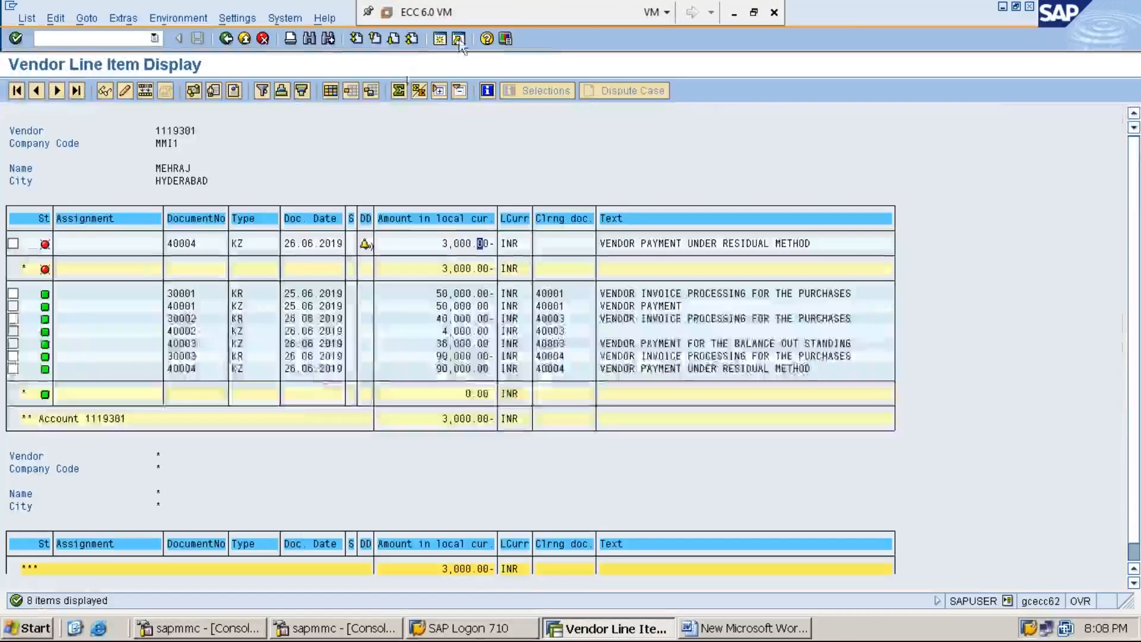
pyautogui.click(439, 39)
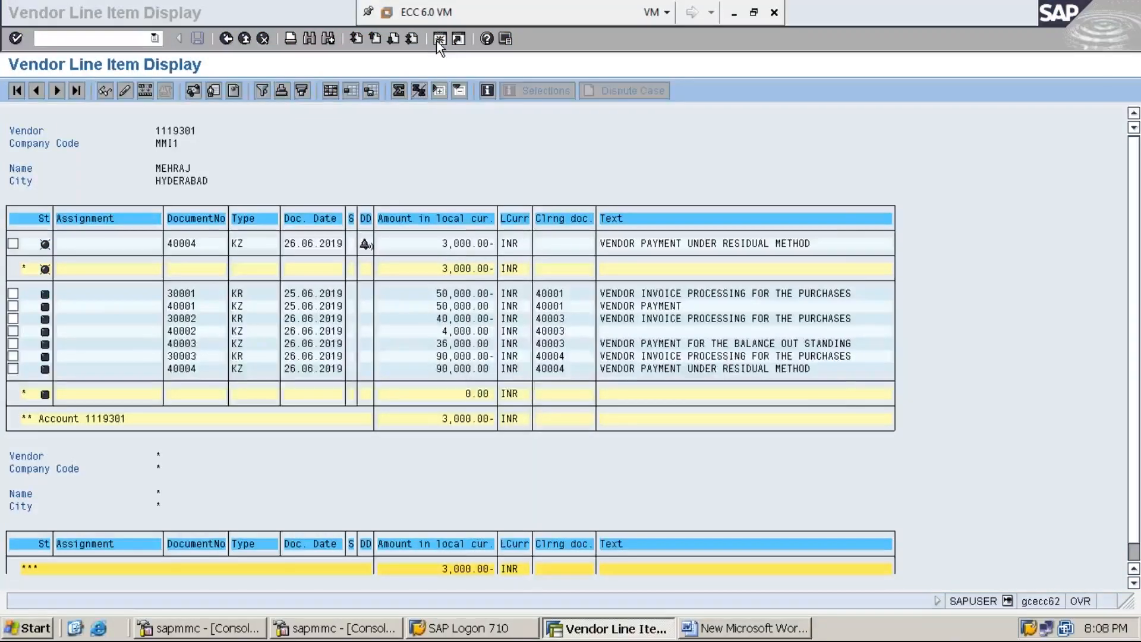
pyautogui.write('F-53')
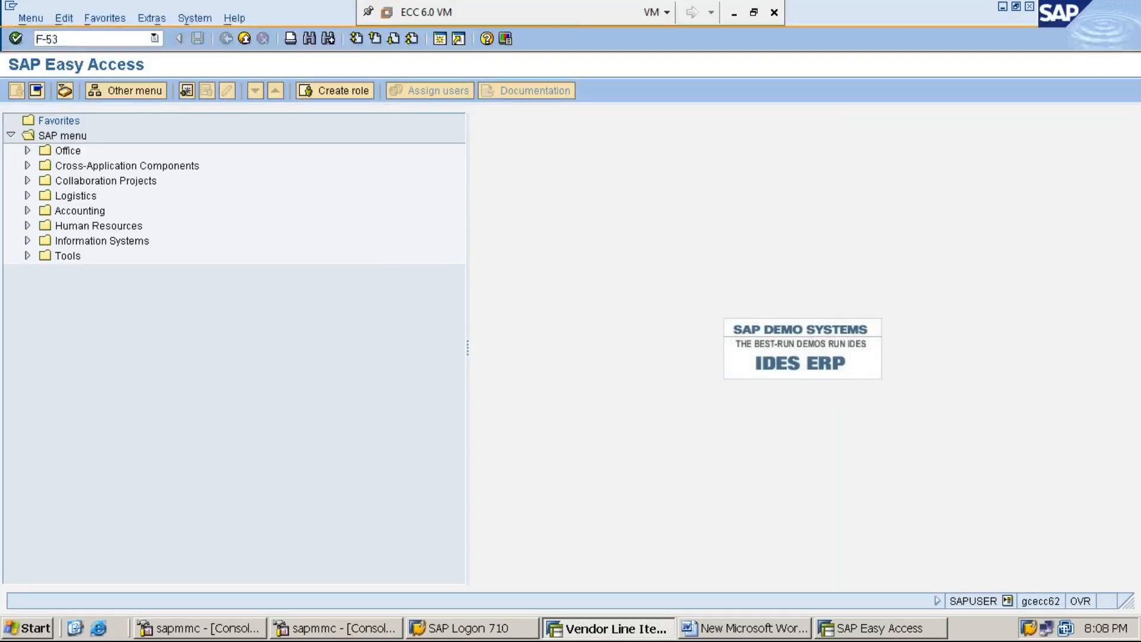
# Start F-53 with document date 26.06.2019, type KZ, company code MMI1 and currency INR.
pyautogui.press('Return')
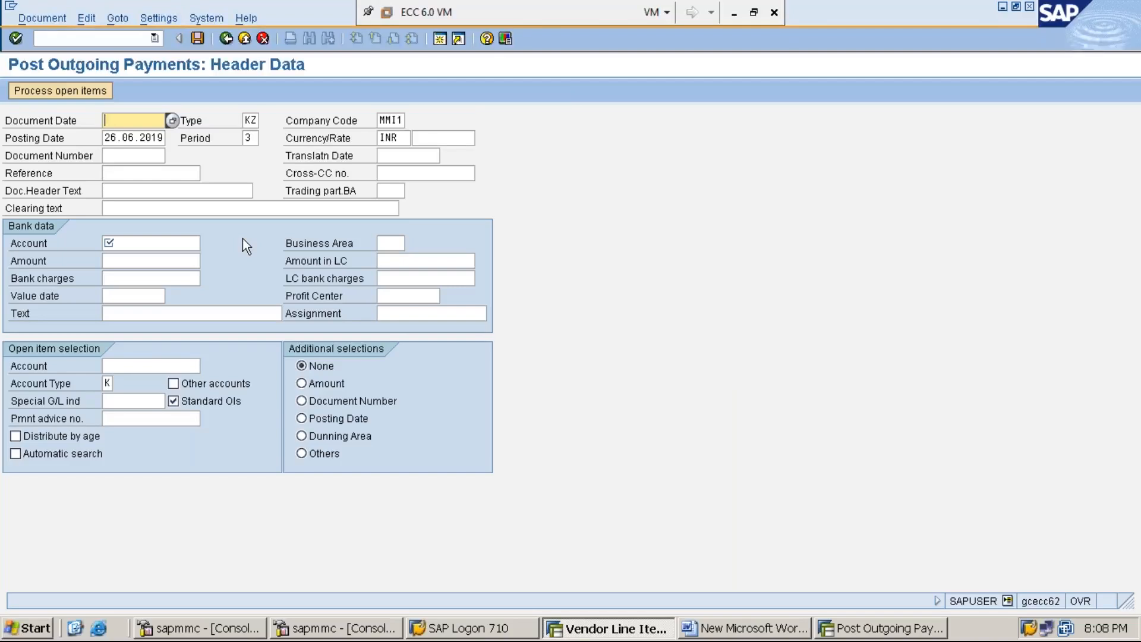
pyautogui.press('F4')
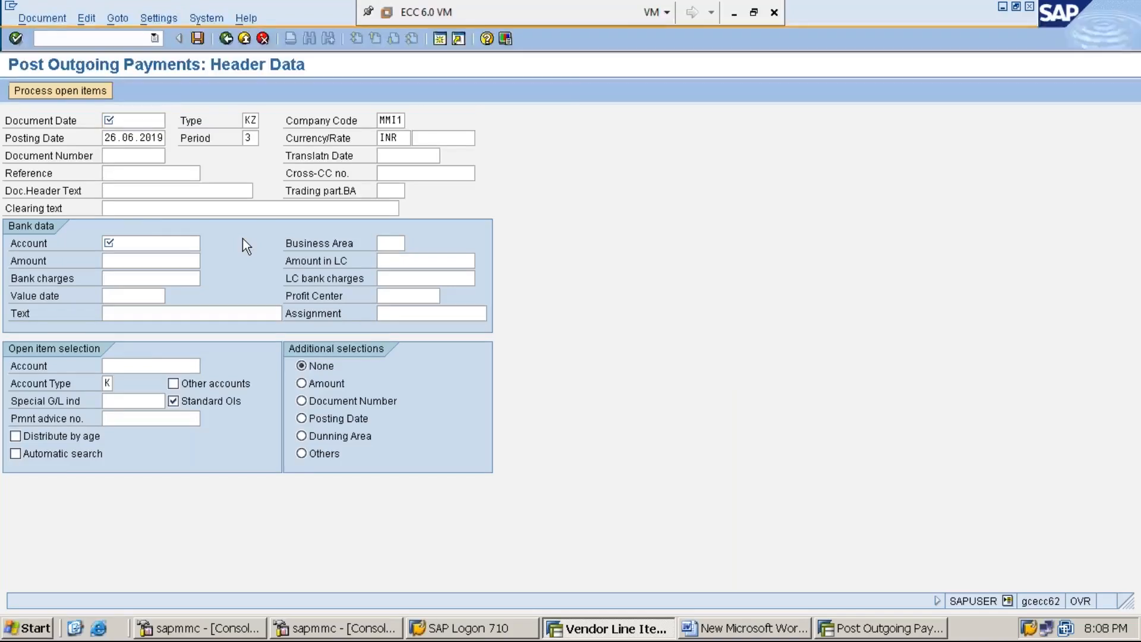
pyautogui.press('Return')
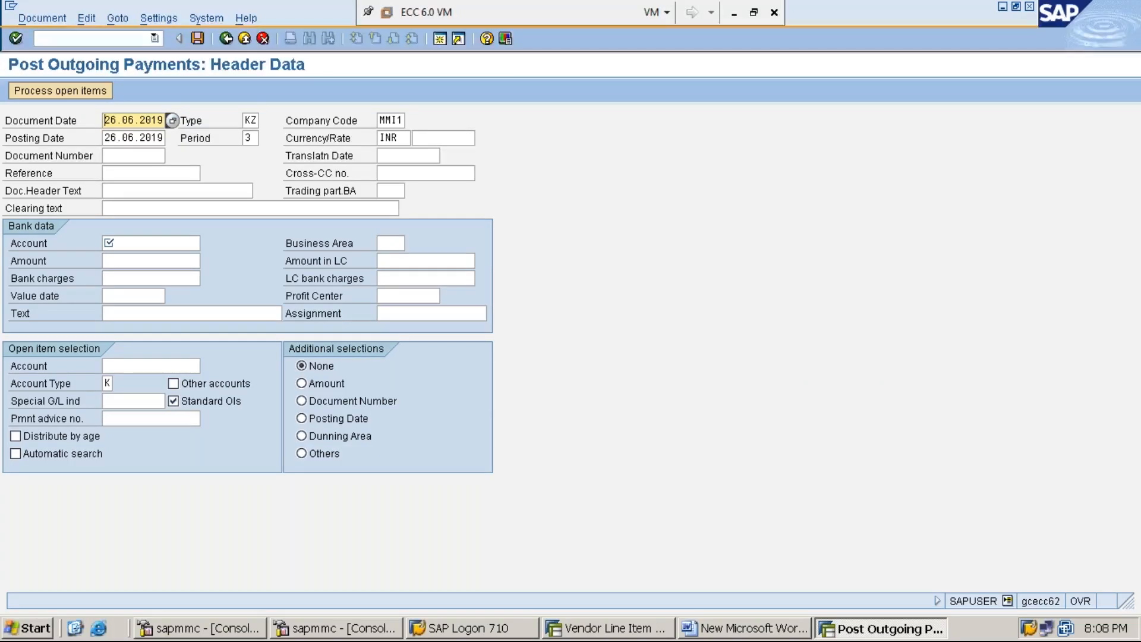
pyautogui.press('Tab')
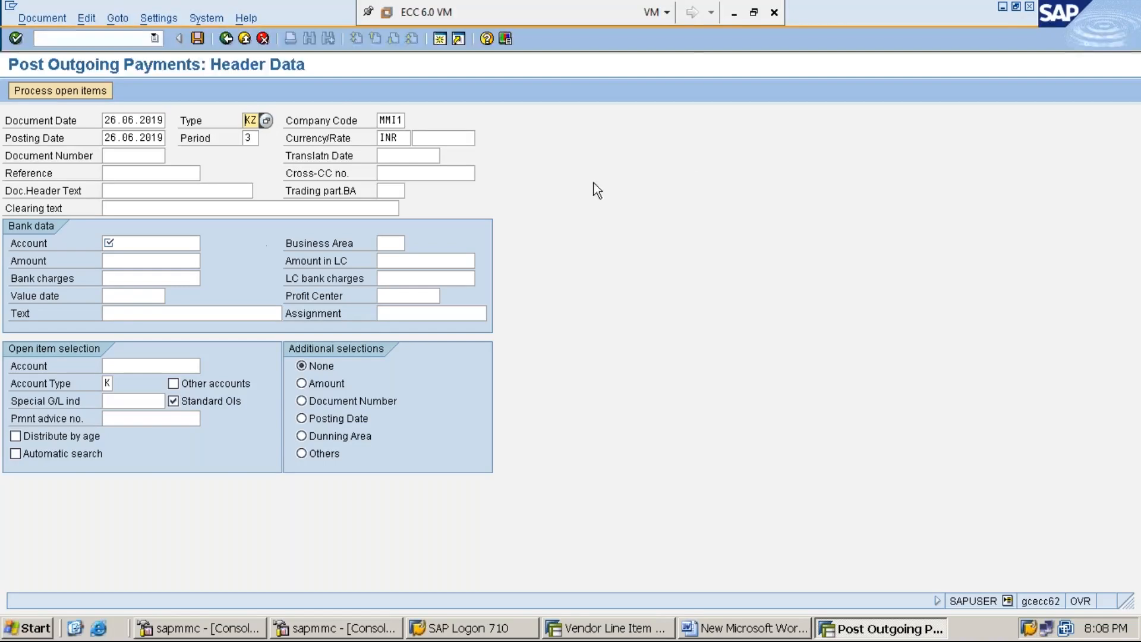
pyautogui.click(735, 14)
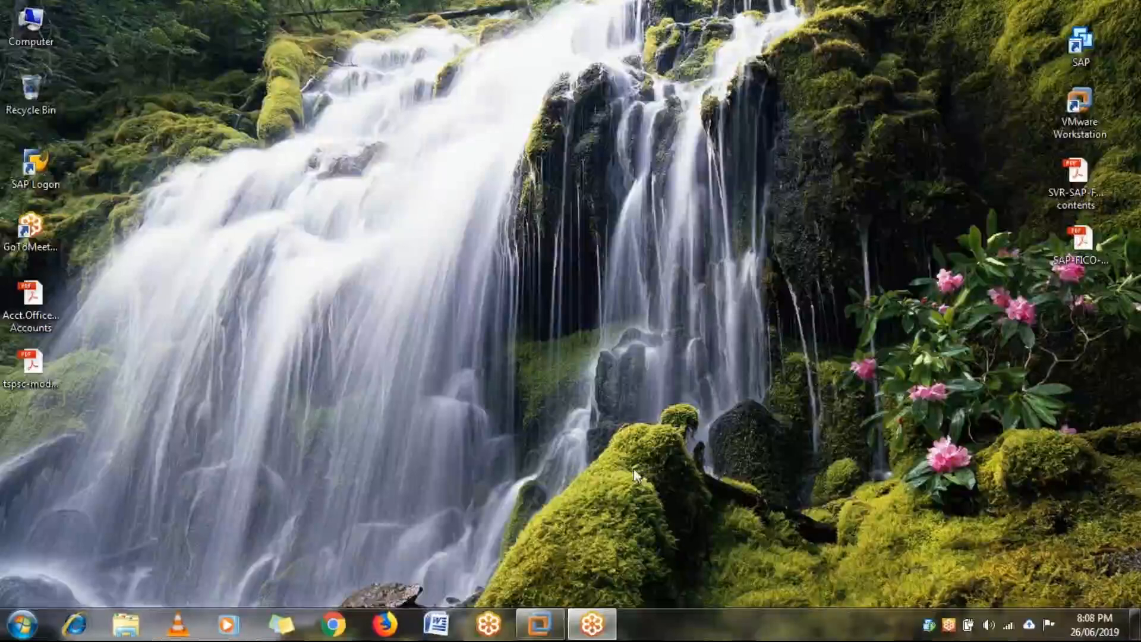
pyautogui.click(540, 624)
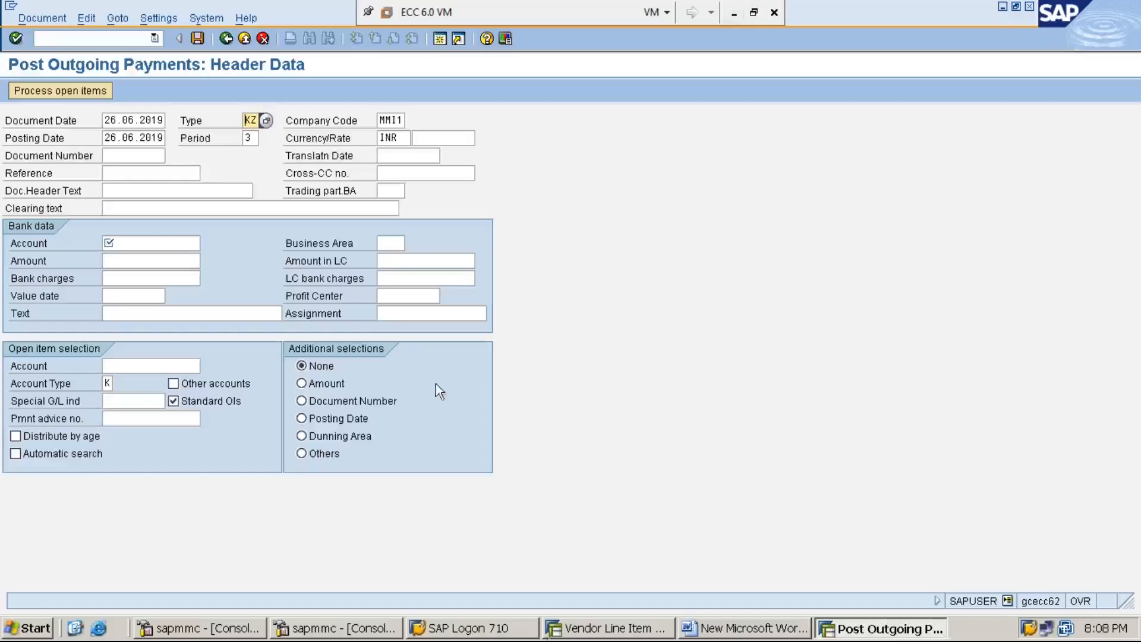
pyautogui.press('Tab')
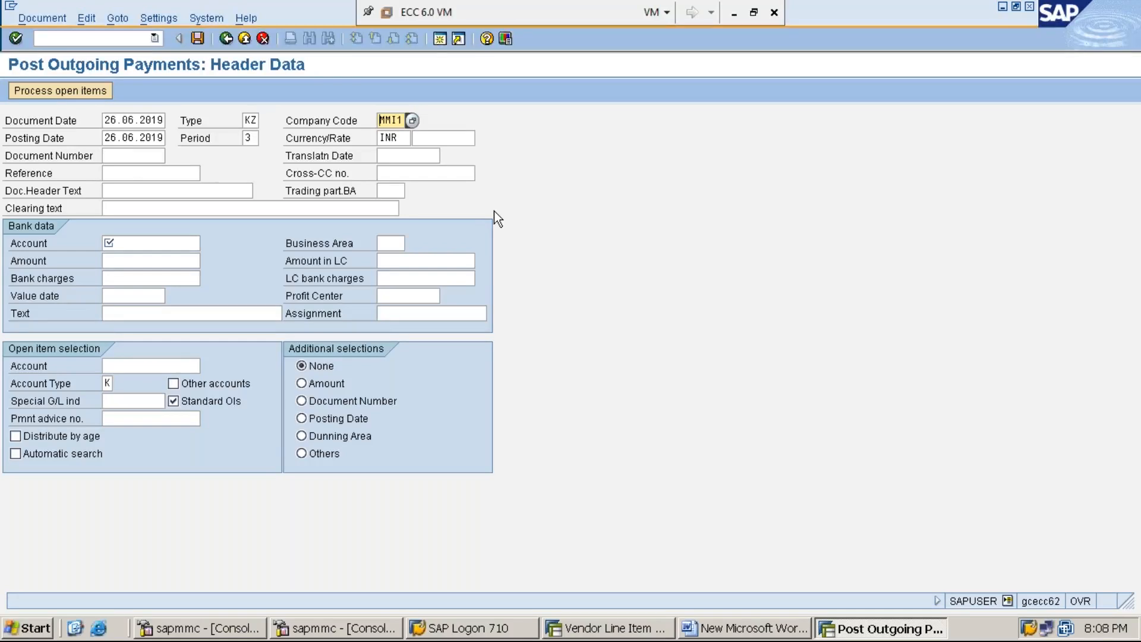
pyautogui.click(125, 138)
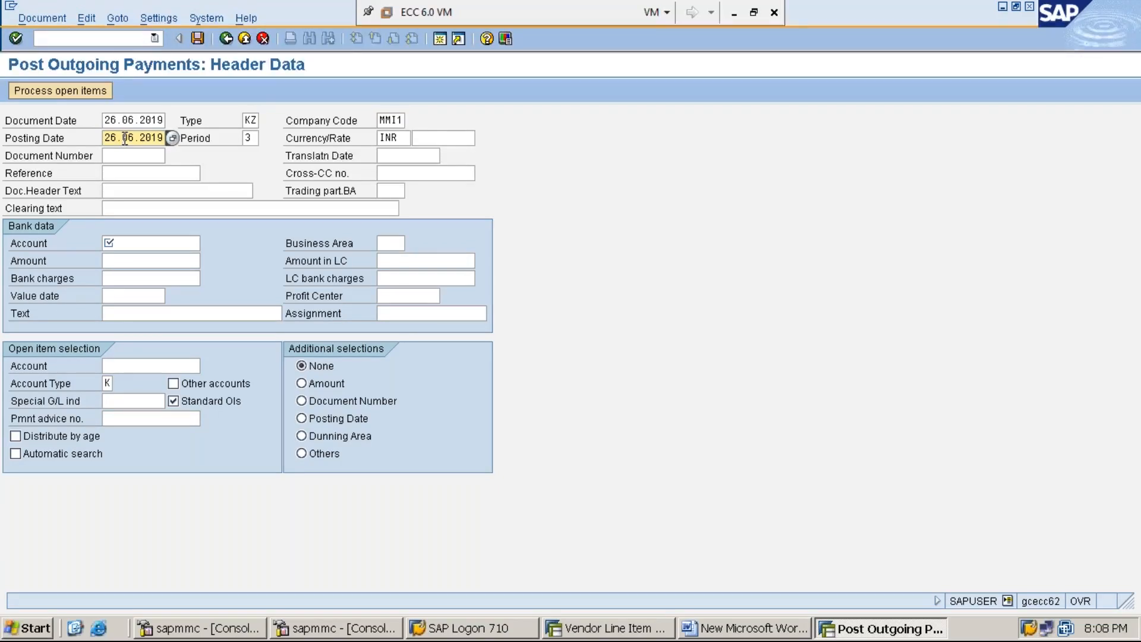
pyautogui.click(245, 138)
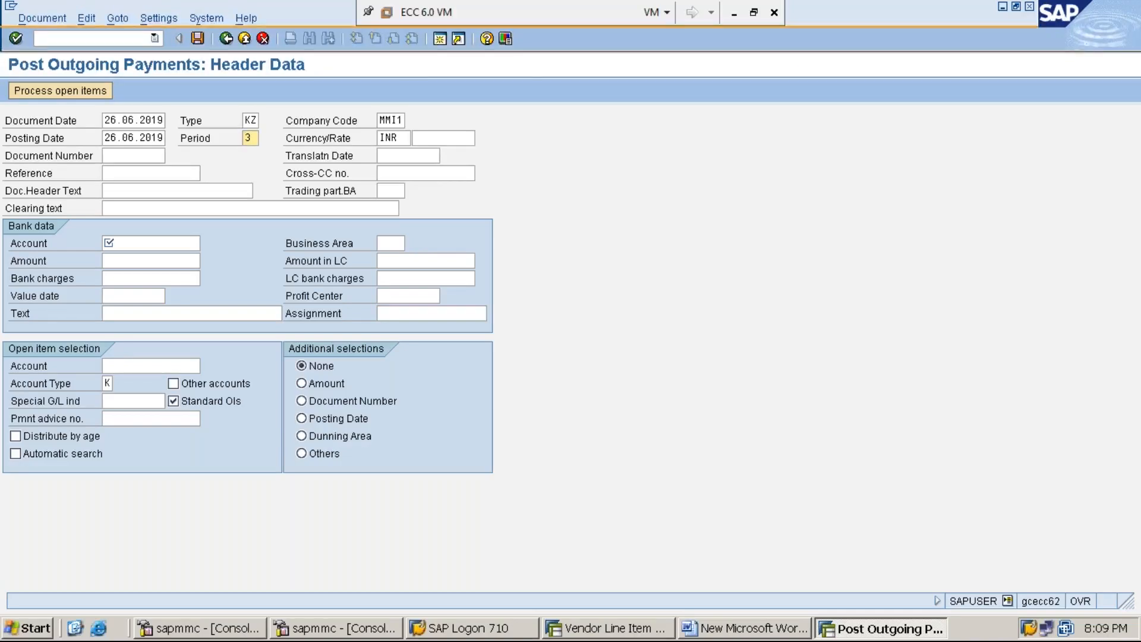
pyautogui.click(380, 138)
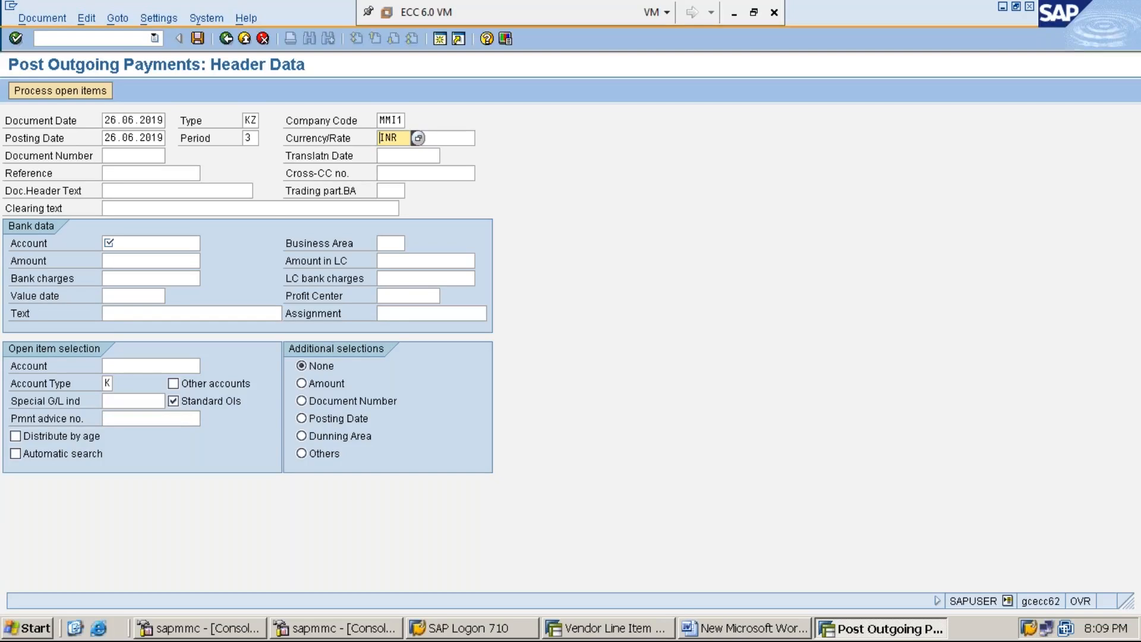
# Fill the clearing text VENDOR PAYMENT FOR THE BALANCE OUT STANDING, copy it, and check layout options.
pyautogui.press('Tab')
pyautogui.press('Tab')
pyautogui.press('Tab')
pyautogui.press('Tab')
pyautogui.press('Tab')
pyautogui.press('Tab')
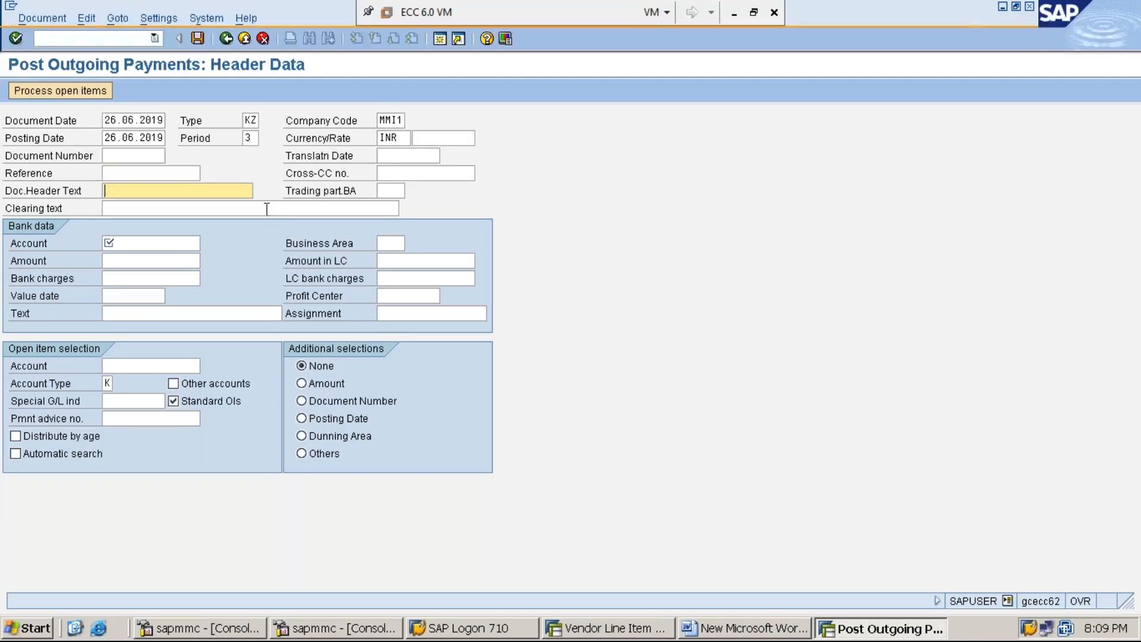
pyautogui.press('Tab')
pyautogui.press('Tab')
pyautogui.write('V')
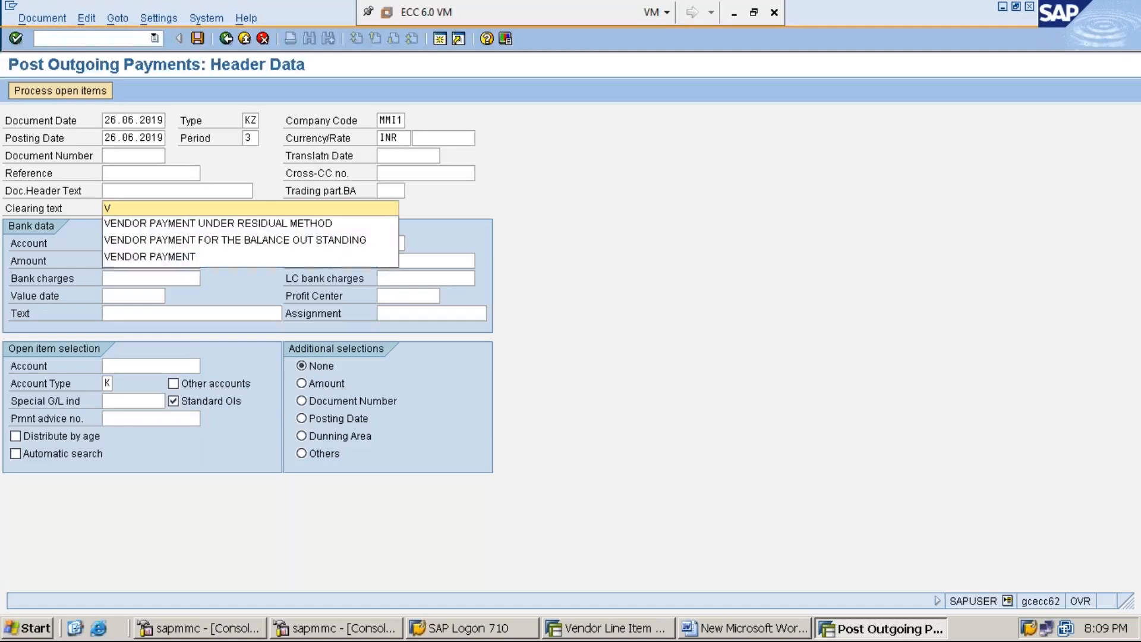
pyautogui.press('Down')
pyautogui.press('Down')
pyautogui.press('Return')
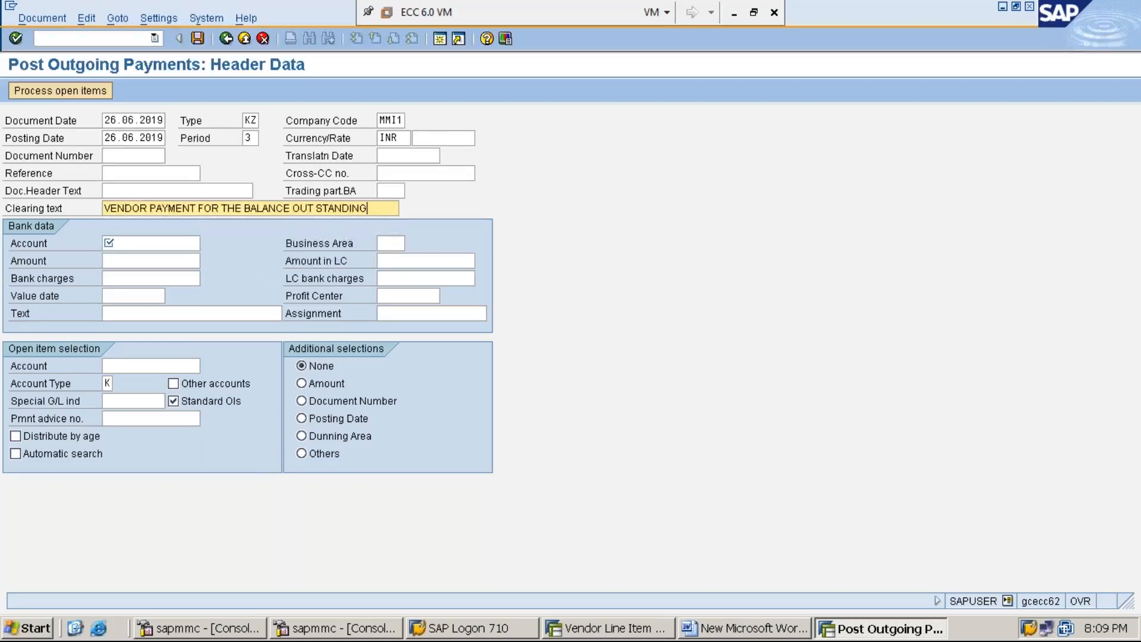
pyautogui.hotkey('shift', 'Home')
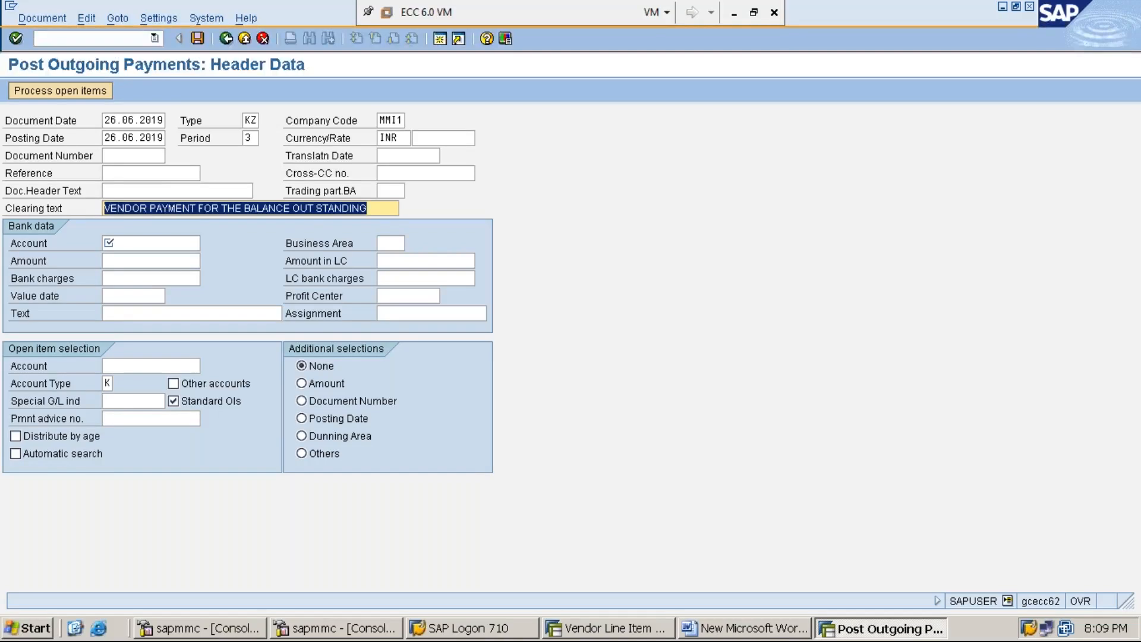
pyautogui.press('Home')
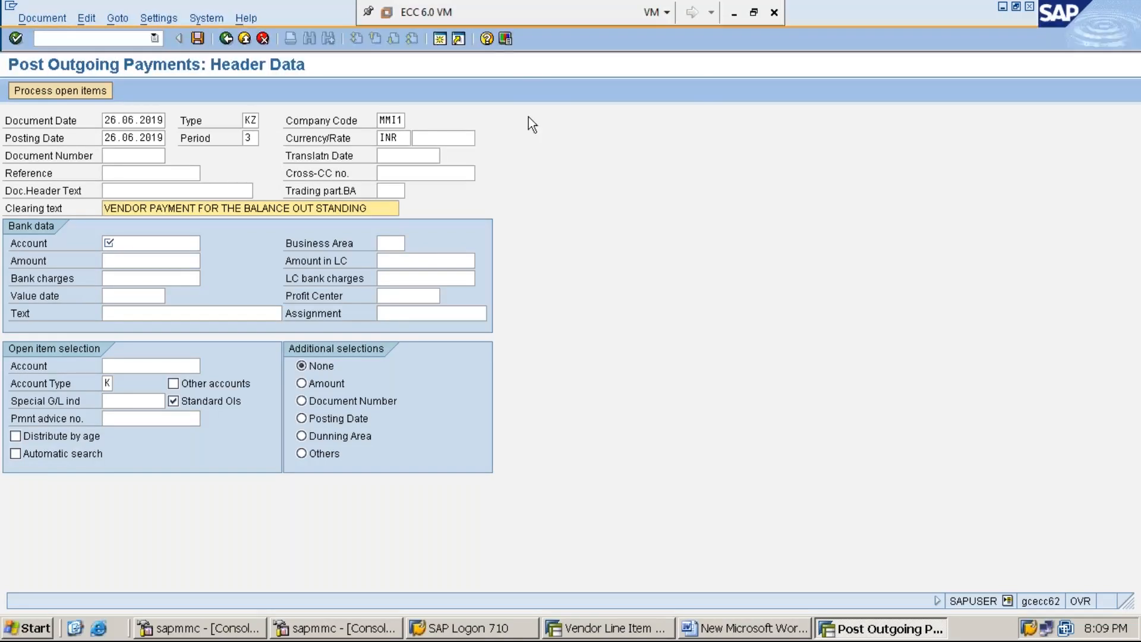
pyautogui.click(506, 39)
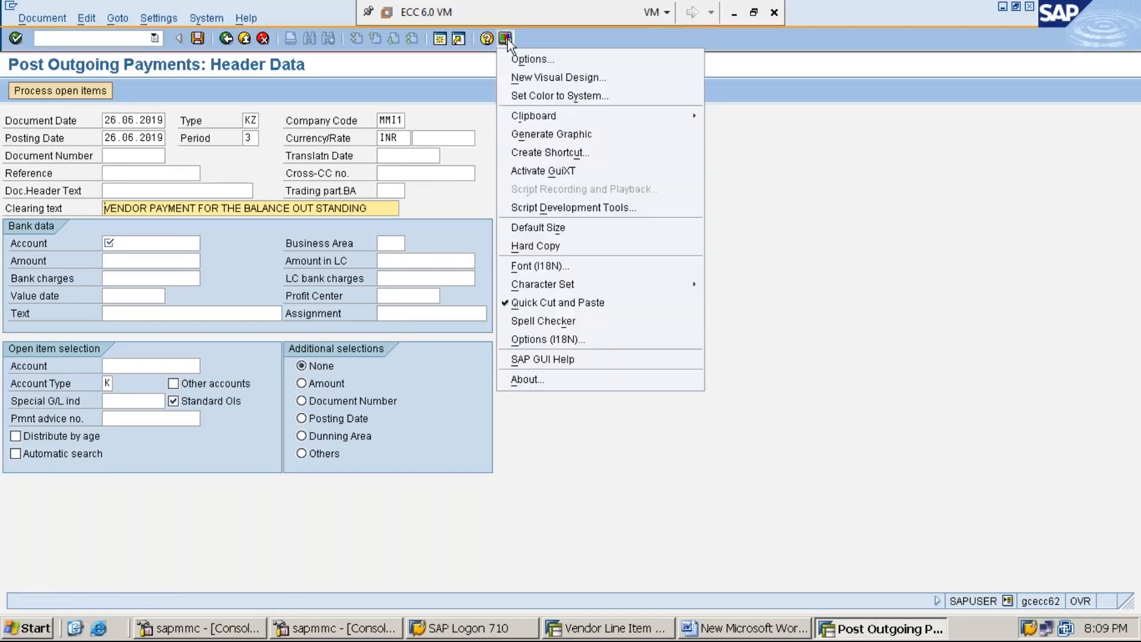
pyautogui.click(605, 303)
pyautogui.click(506, 39)
pyautogui.click(575, 309)
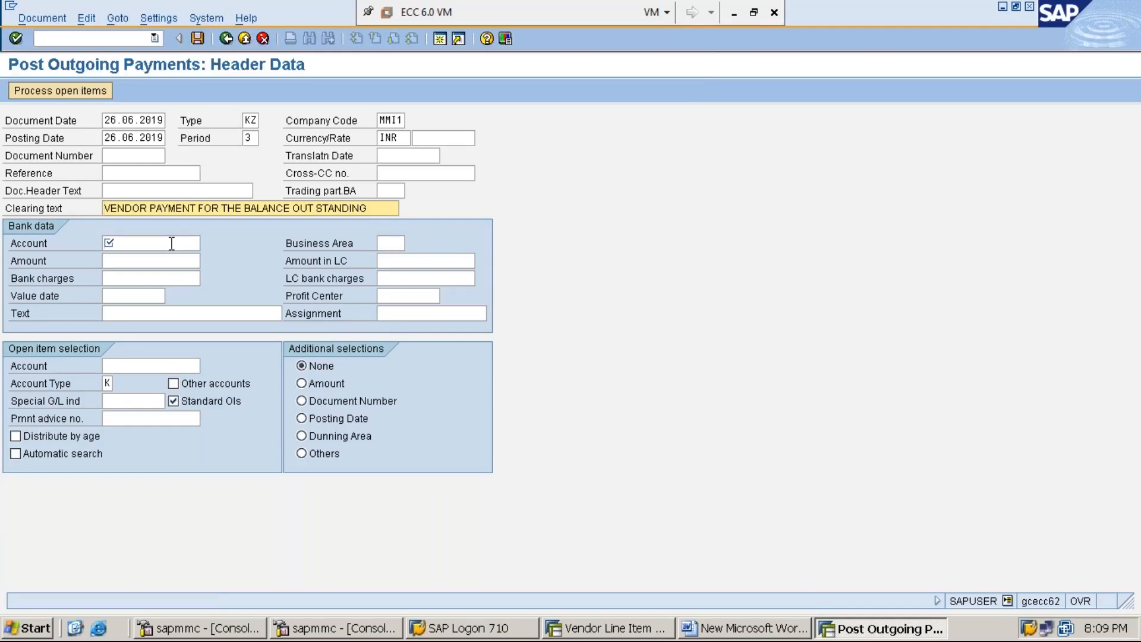
# Enter bank account 100001 and payment amount 3000.
pyautogui.click(171, 243)
pyautogui.write('100001')
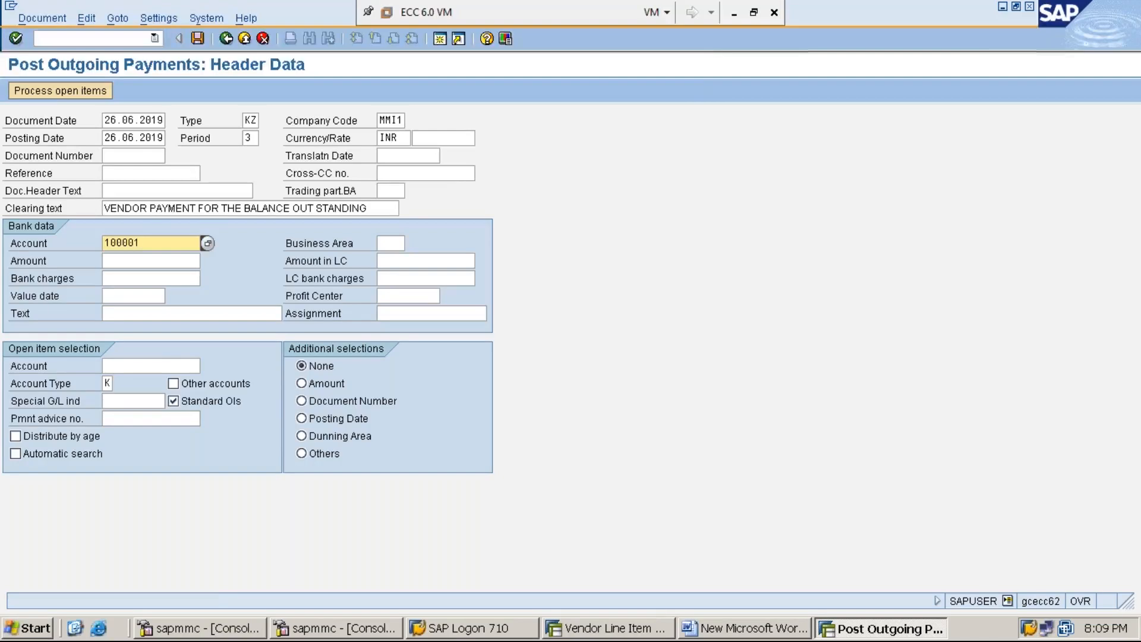
pyautogui.click(151, 261)
pyautogui.write('3')
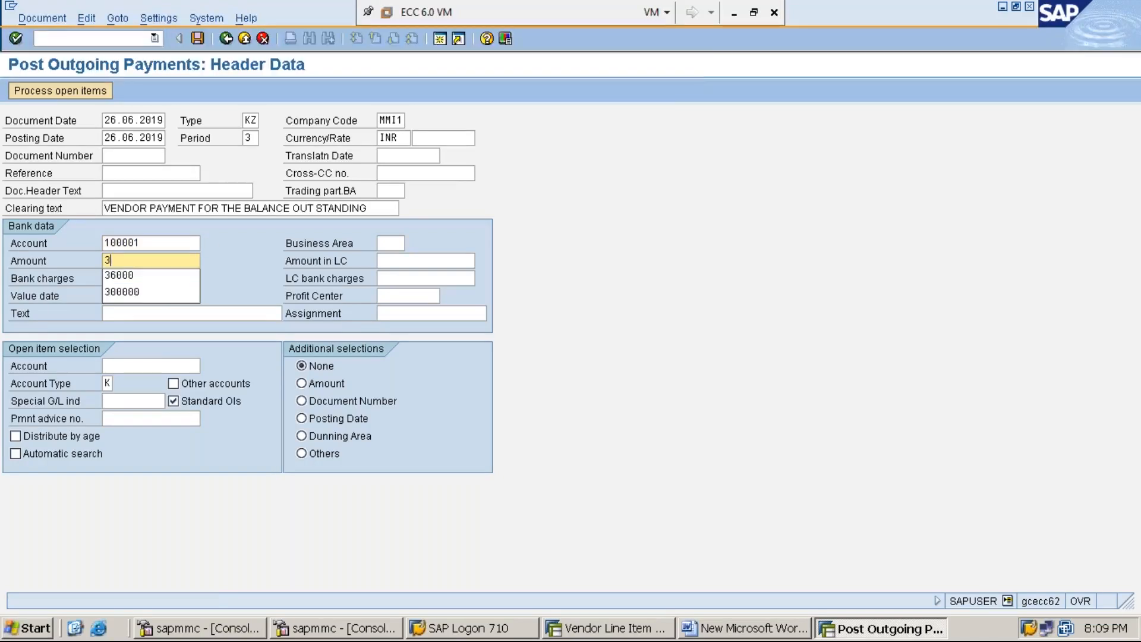
pyautogui.write('000')
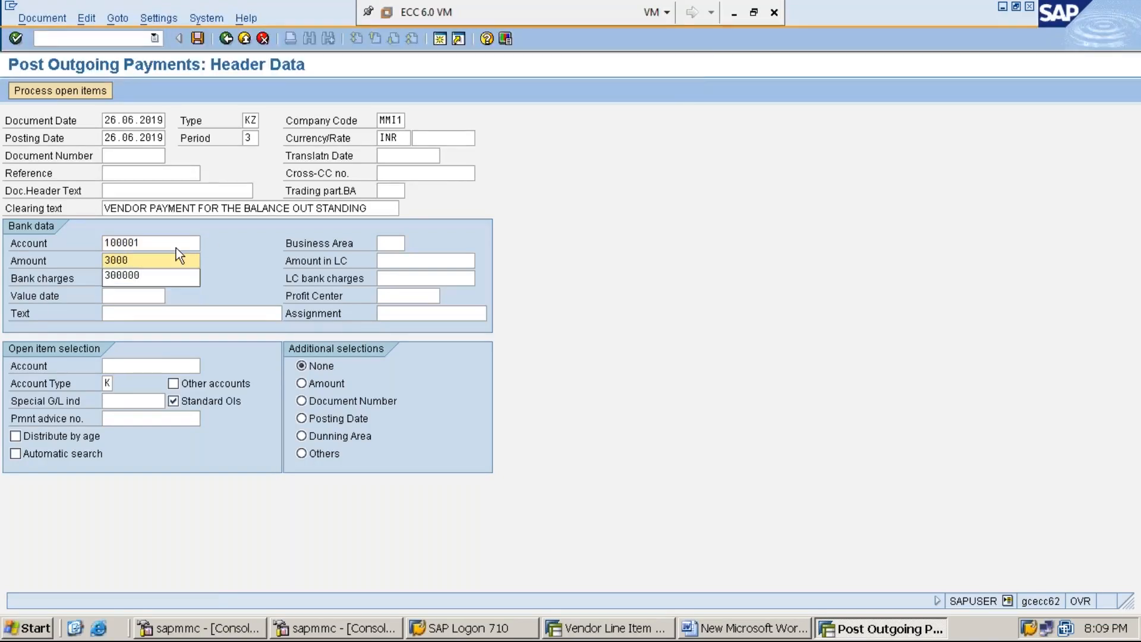
pyautogui.click(226, 263)
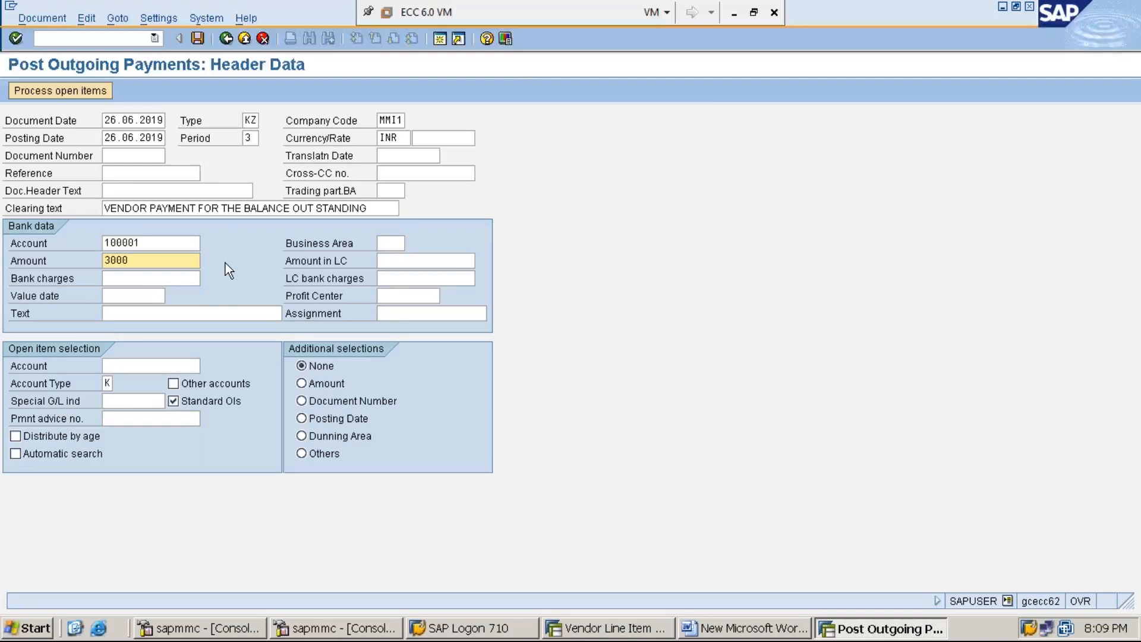
# Paste the copied clearing text as the payment line text and review it.
pyautogui.click(225, 318)
pyautogui.hotkey('ctrl', 'v')
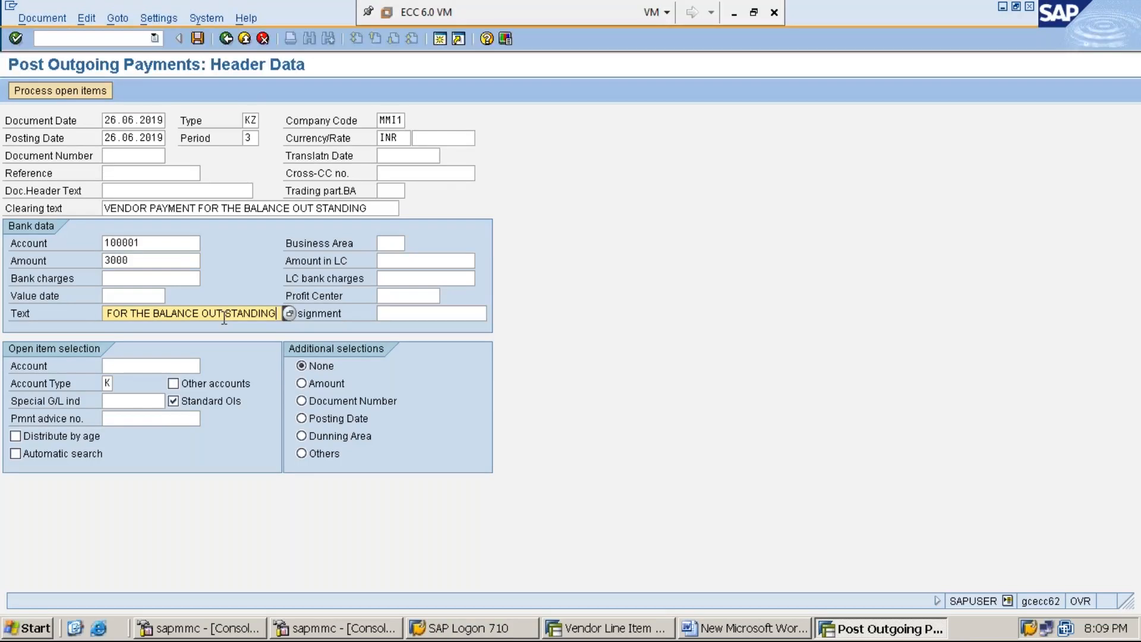
pyautogui.press('Home')
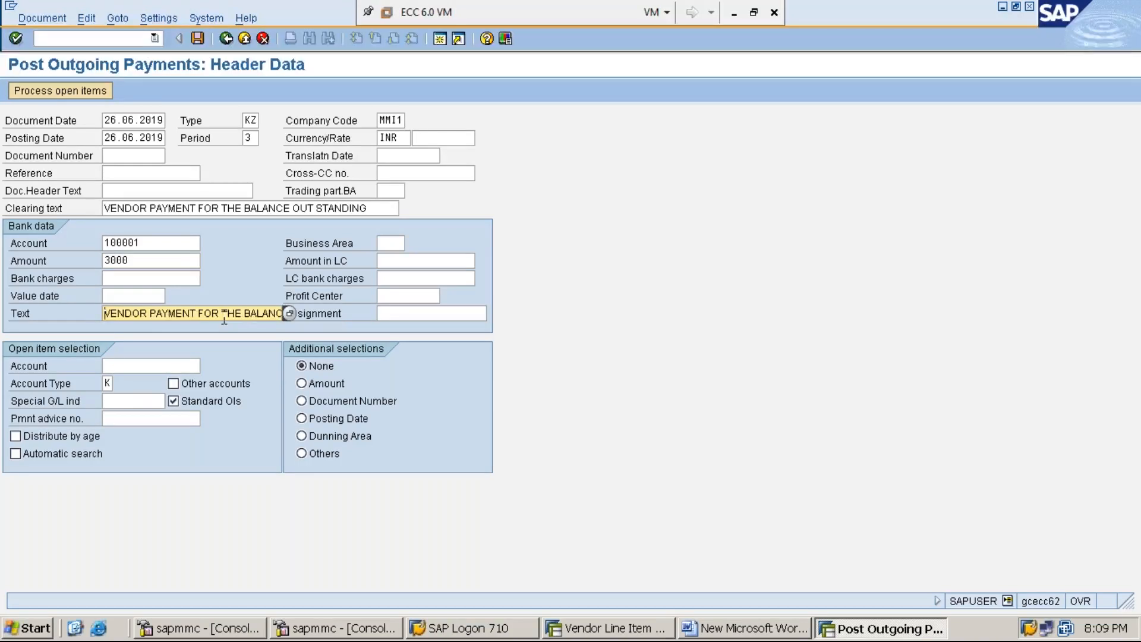
pyautogui.press('Right')
pyautogui.press('Right')
pyautogui.press('Right')
pyautogui.press('Right')
pyautogui.press('Right')
pyautogui.press('Right')
pyautogui.press('Right')
pyautogui.press('Right')
pyautogui.press('Right')
pyautogui.press('Right')
pyautogui.press('Right')
pyautogui.press('Right')
pyautogui.press('Right')
pyautogui.press('Right')
pyautogui.press('Right')
pyautogui.press('Right')
pyautogui.press('Right')
pyautogui.press('Right')
pyautogui.press('Right')
pyautogui.press('Right')
pyautogui.press('Right')
pyautogui.press('Right')
pyautogui.press('Right')
pyautogui.press('Right')
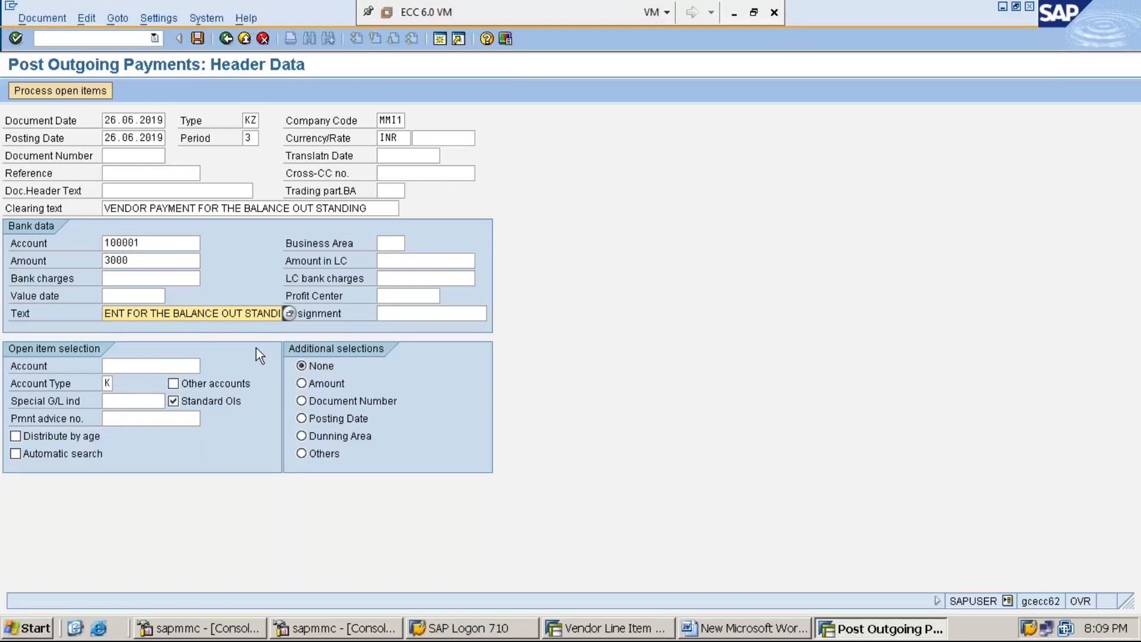
pyautogui.press('Right')
pyautogui.press('Right')
pyautogui.press('Right')
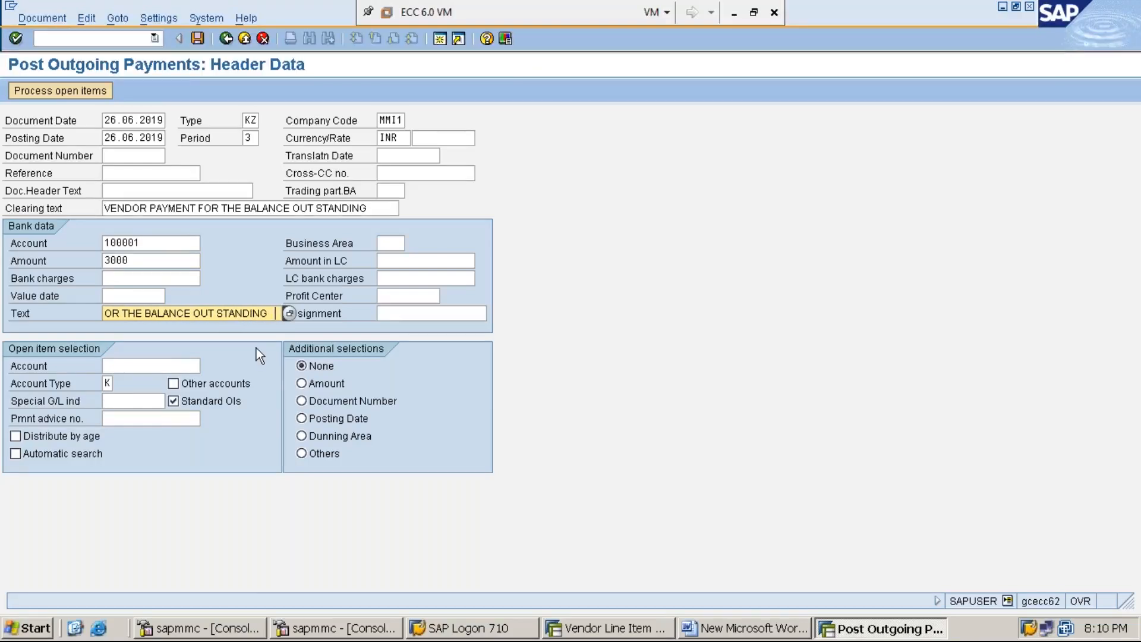
pyautogui.press('Home')
pyautogui.press('Right')
pyautogui.press('Right')
pyautogui.press('Right')
pyautogui.press('Right')
pyautogui.press('Right')
pyautogui.press('Right')
pyautogui.press('Right')
pyautogui.press('Right')
pyautogui.press('Right')
pyautogui.press('Right')
pyautogui.press('Right')
pyautogui.press('Right')
pyautogui.press('Right')
pyautogui.press('Right')
pyautogui.press('Right')
pyautogui.press('Right')
pyautogui.press('Right')
pyautogui.press('Right')
pyautogui.press('Right')
pyautogui.press('Right')
pyautogui.press('Right')
pyautogui.press('Right')
pyautogui.press('Right')
pyautogui.press('Right')
pyautogui.press('Right')
pyautogui.press('Right')
pyautogui.press('Right')
pyautogui.press('Right')
pyautogui.press('Right')
pyautogui.press('Right')
pyautogui.press('Right')
pyautogui.press('Right')
pyautogui.press('Right')
pyautogui.press('Right')
pyautogui.press('Right')
pyautogui.press('Right')
pyautogui.press('Right')
pyautogui.press('Right')
pyautogui.press('Right')
pyautogui.press('Home')
# Enter vendor account 1119301 for open item selection.
pyautogui.click(152, 371)
pyautogui.write('1')
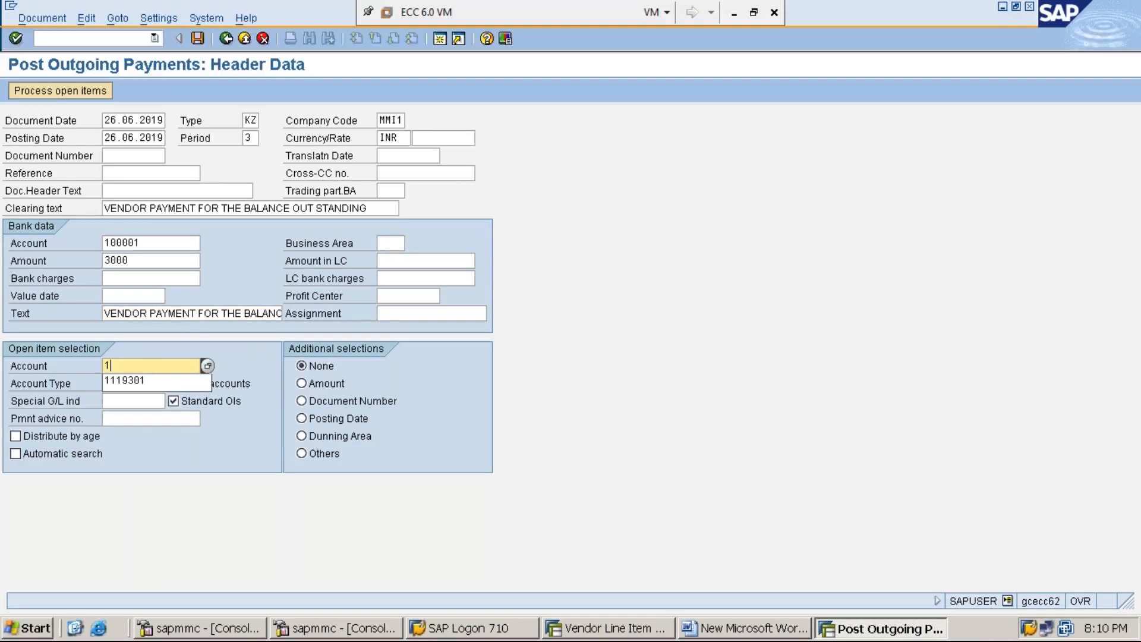
pyautogui.press('Down')
pyautogui.press('Return')
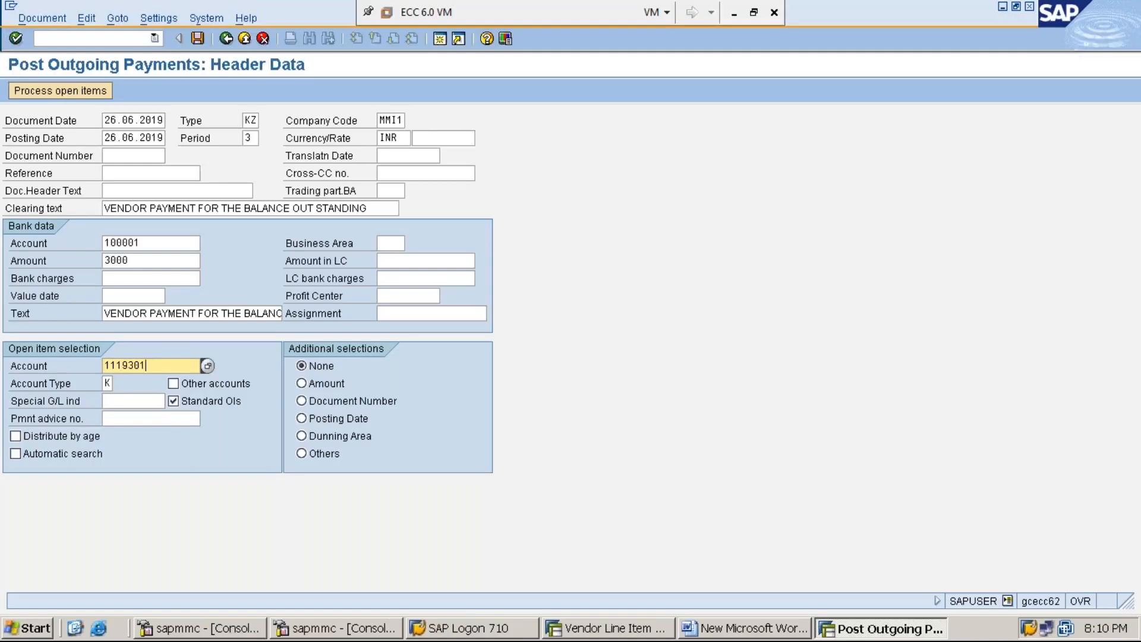
# Assign vendor 1119301's open item and simulate the balanced 3,000.00 payment.
pyautogui.click(62, 92)
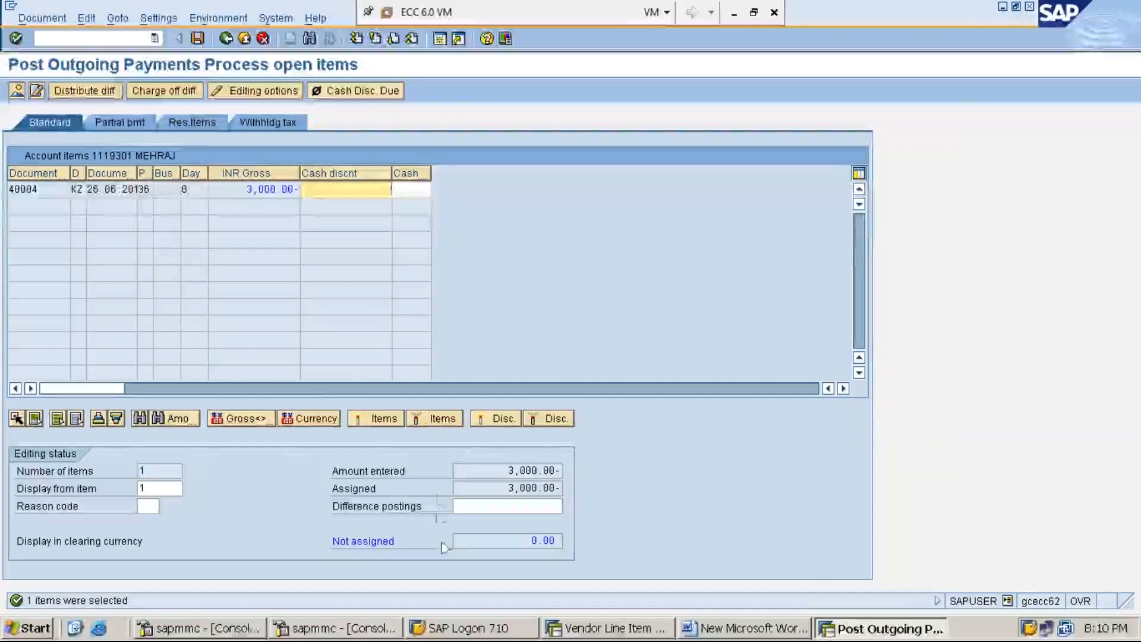
pyautogui.hotkey('ctrl', 's')
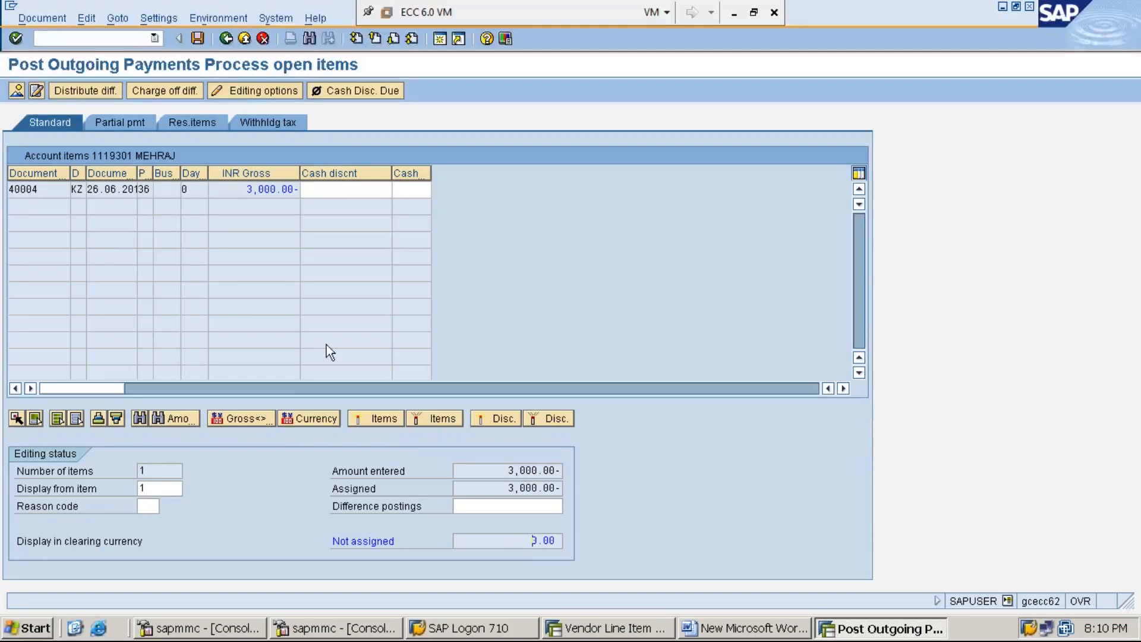
pyautogui.click(45, 19)
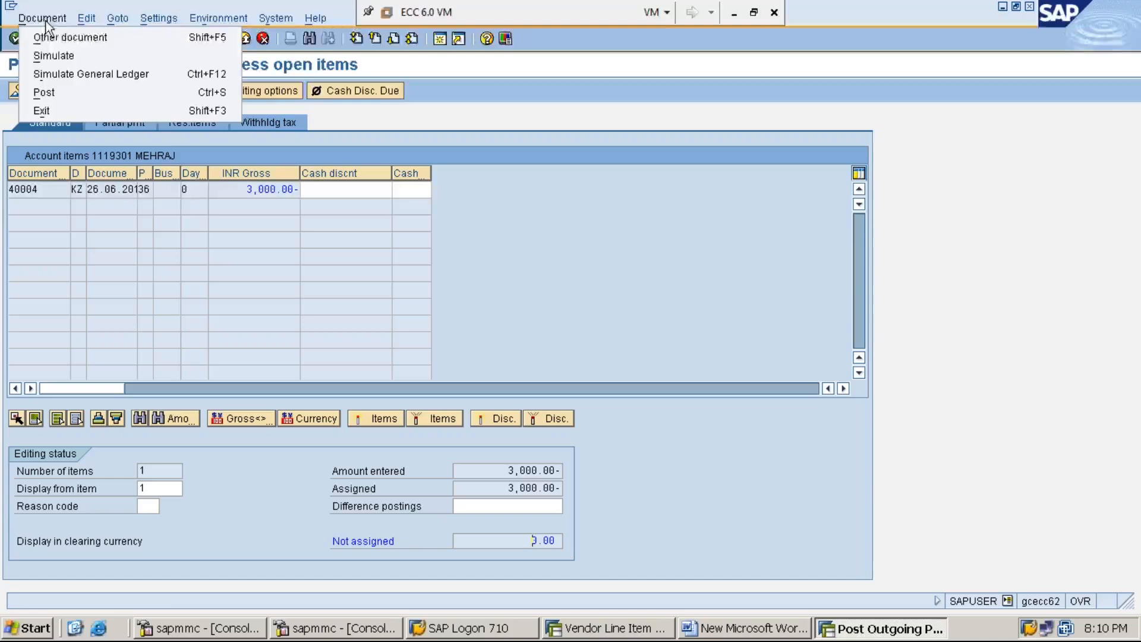
pyautogui.click(73, 60)
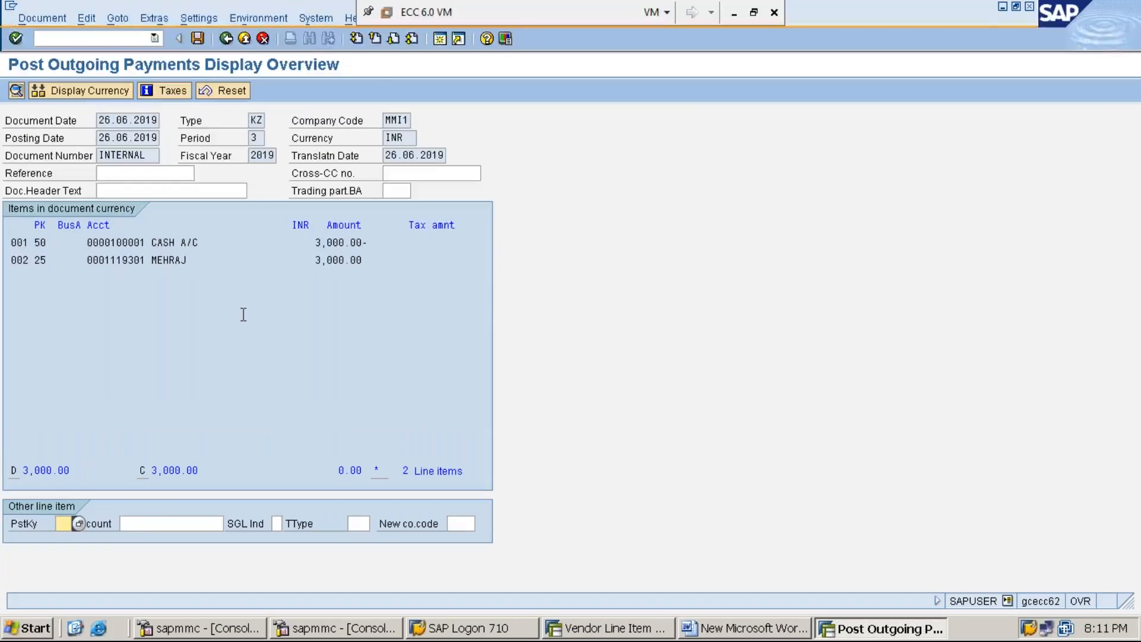
# Post the balance payment as document 40005 and start a new line in the Word notes.
pyautogui.click(199, 35)
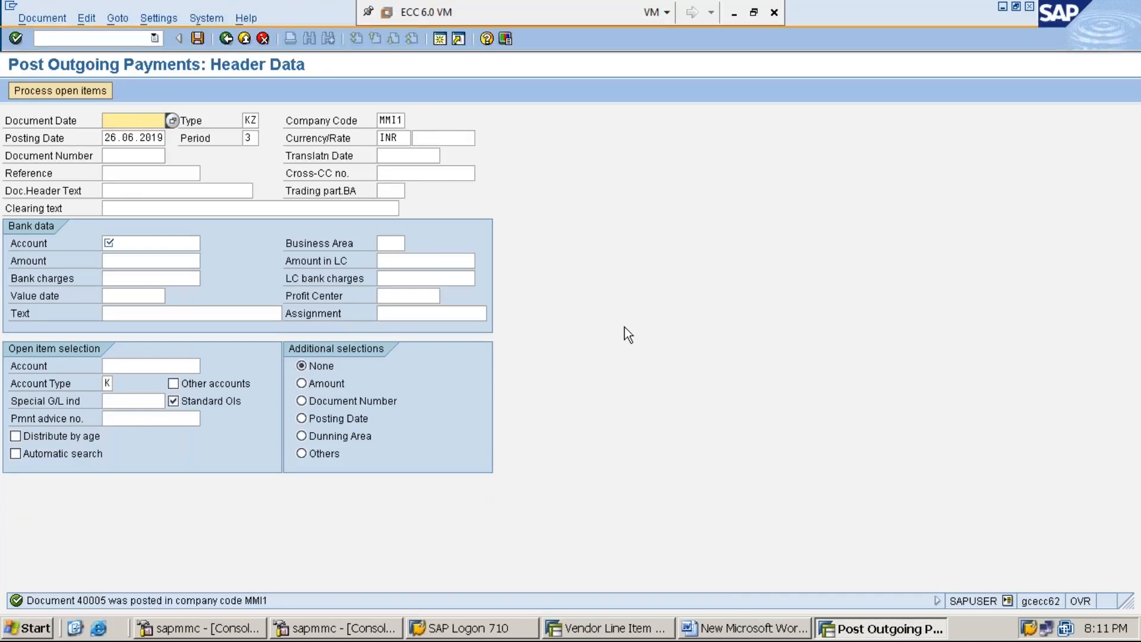
pyautogui.click(766, 634)
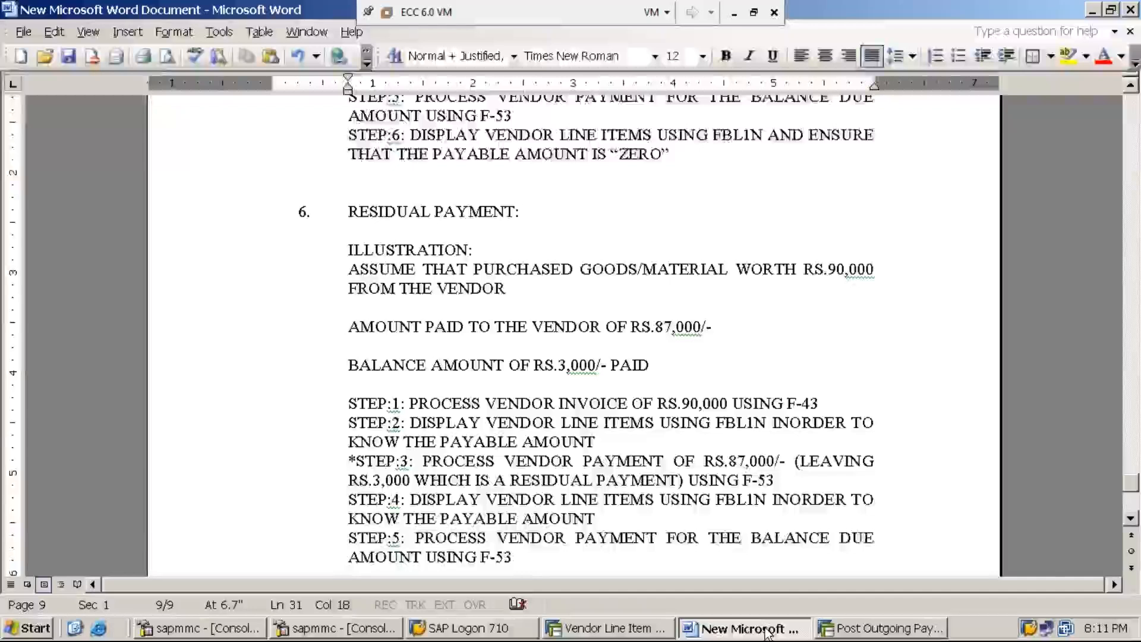
pyautogui.press('Return')
# Type Step 6 in Word: display vendor line items using FBL1N and ensure that the payable amount is "ZERO".
pyautogui.write('STEP')
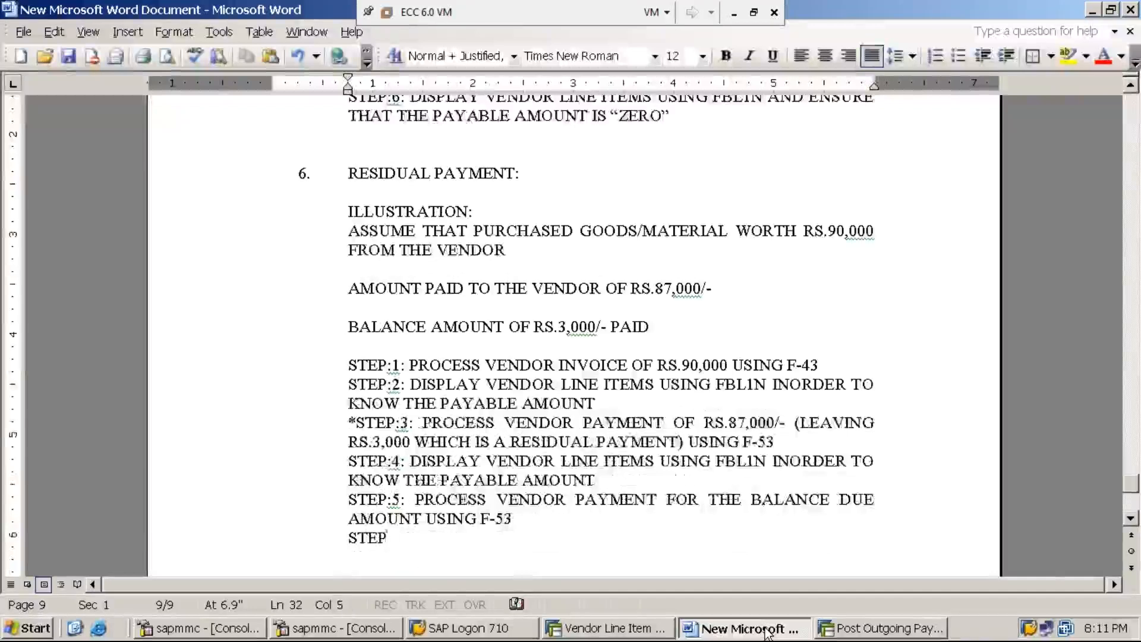
pyautogui.write(':6')
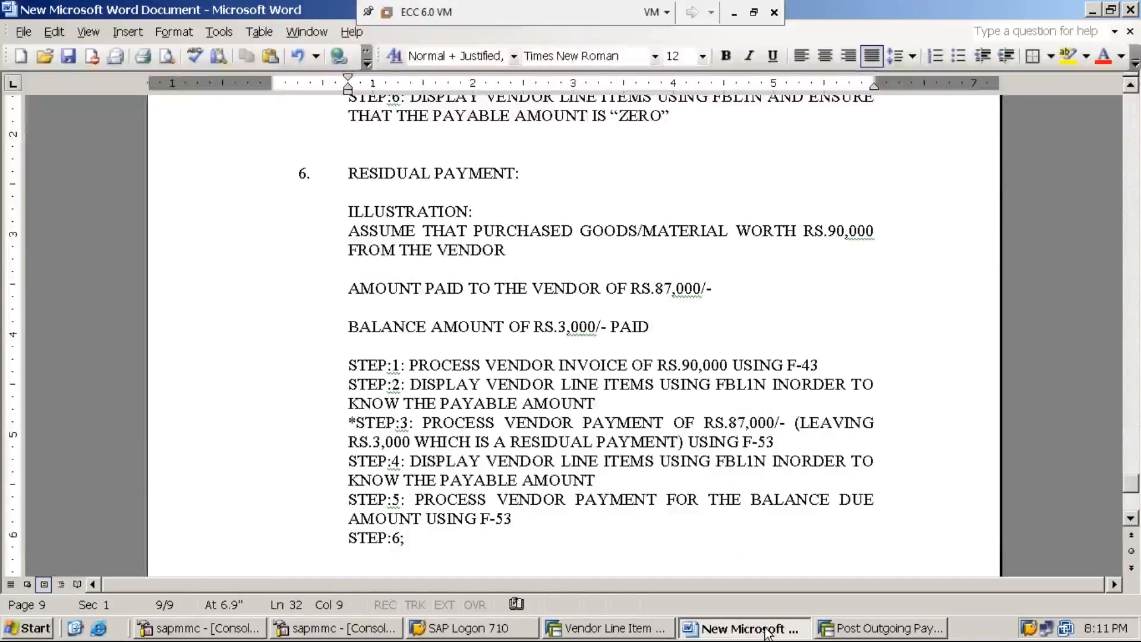
pyautogui.write(': ')
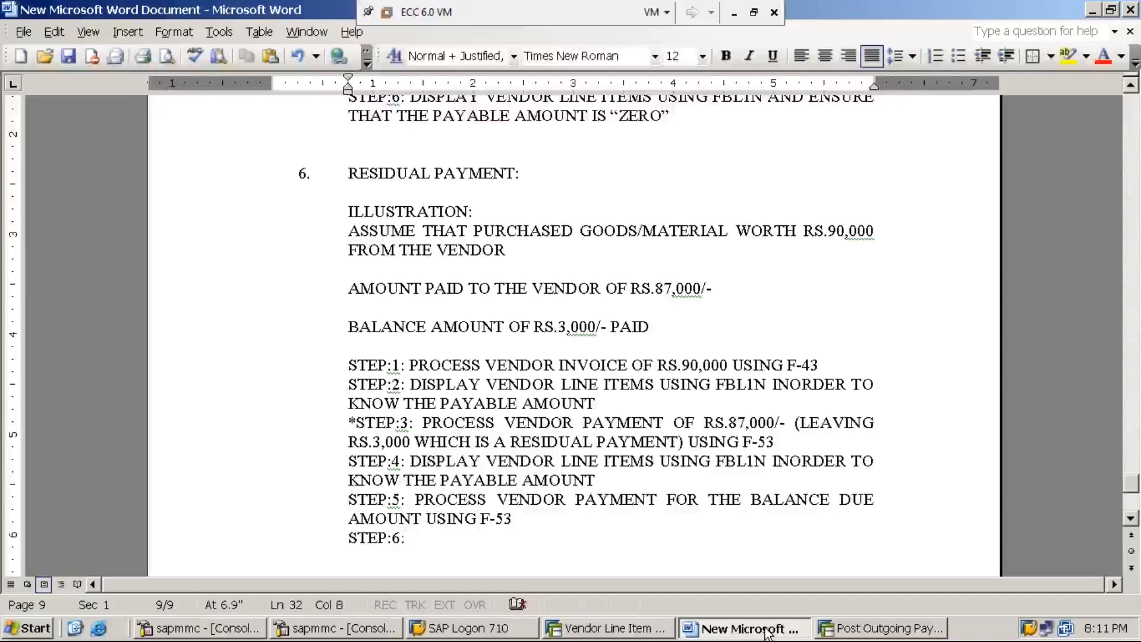
pyautogui.write('DIS')
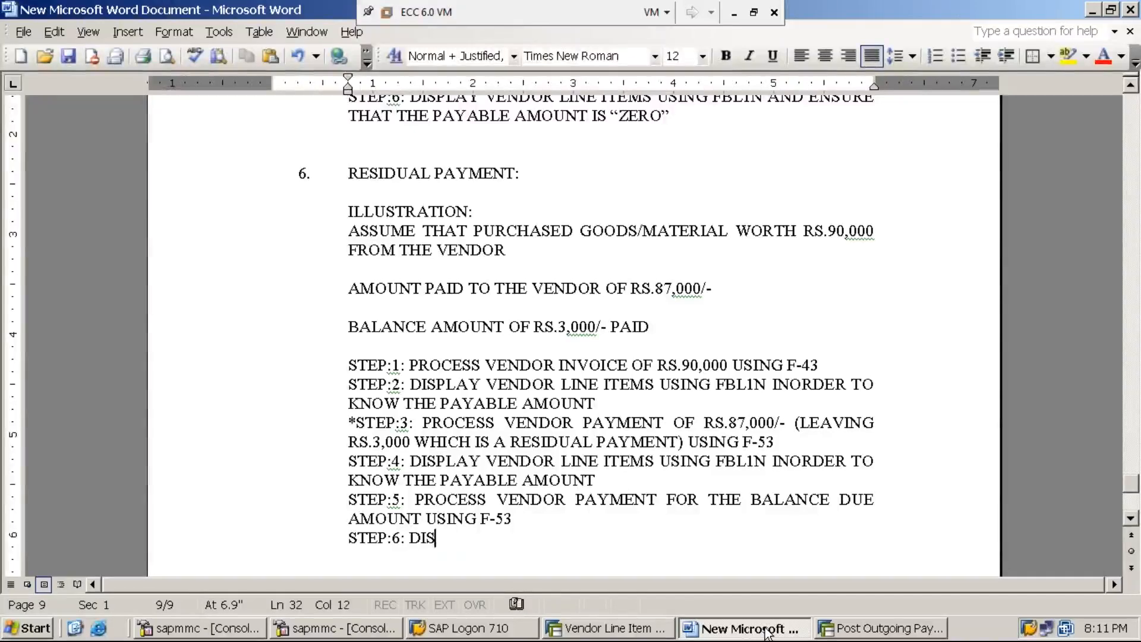
pyautogui.write('PLAY VEN')
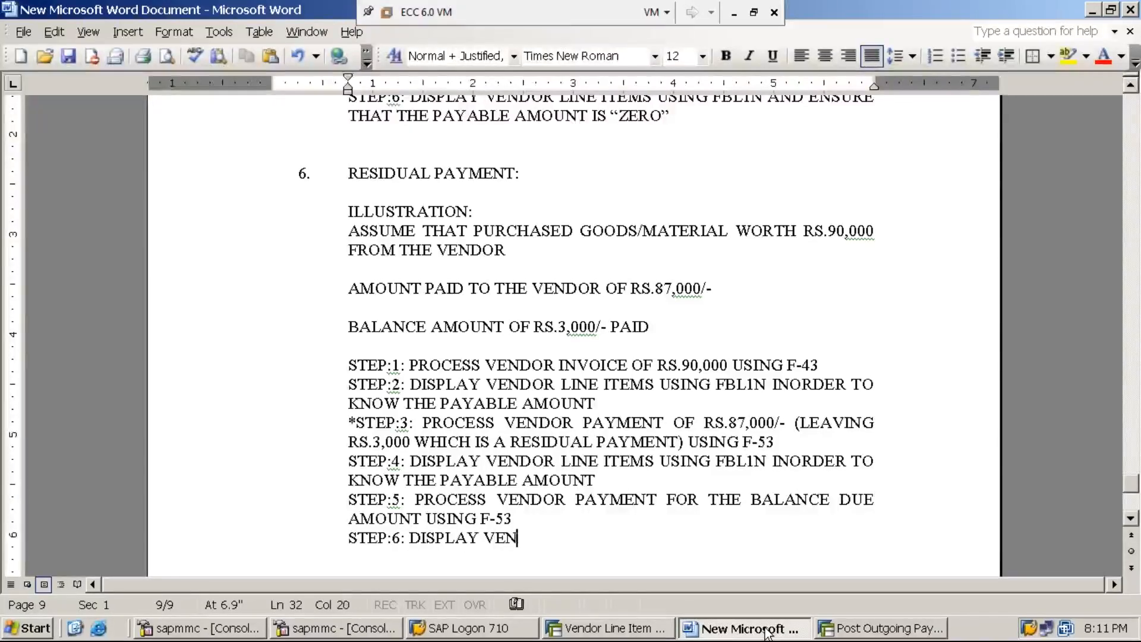
pyautogui.write('DOR ')
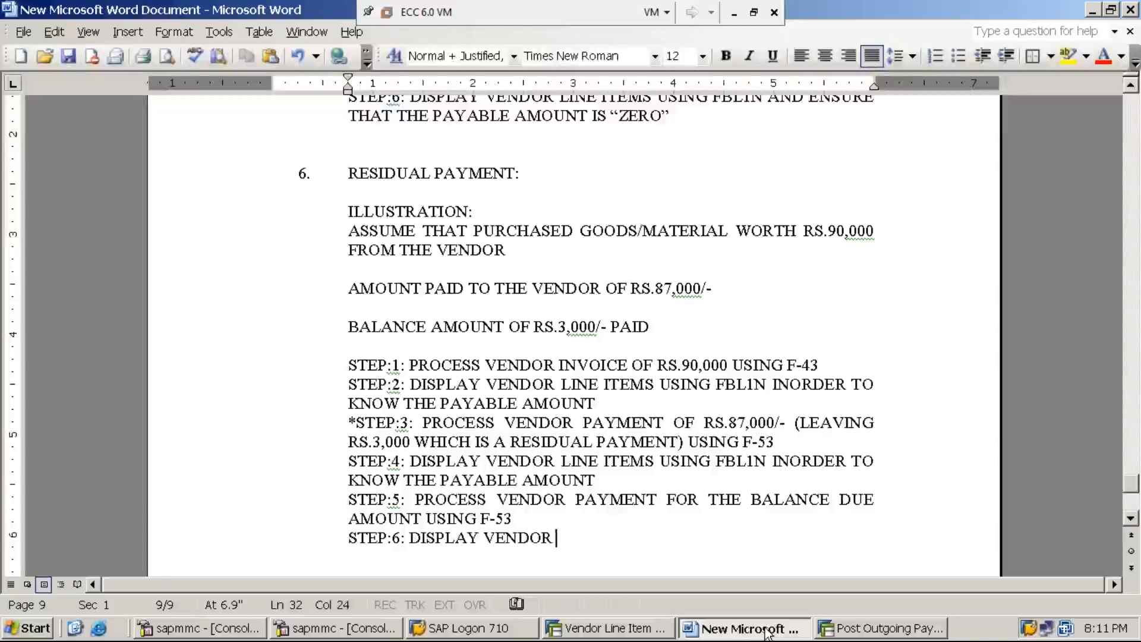
pyautogui.write('LINE ITEMS ')
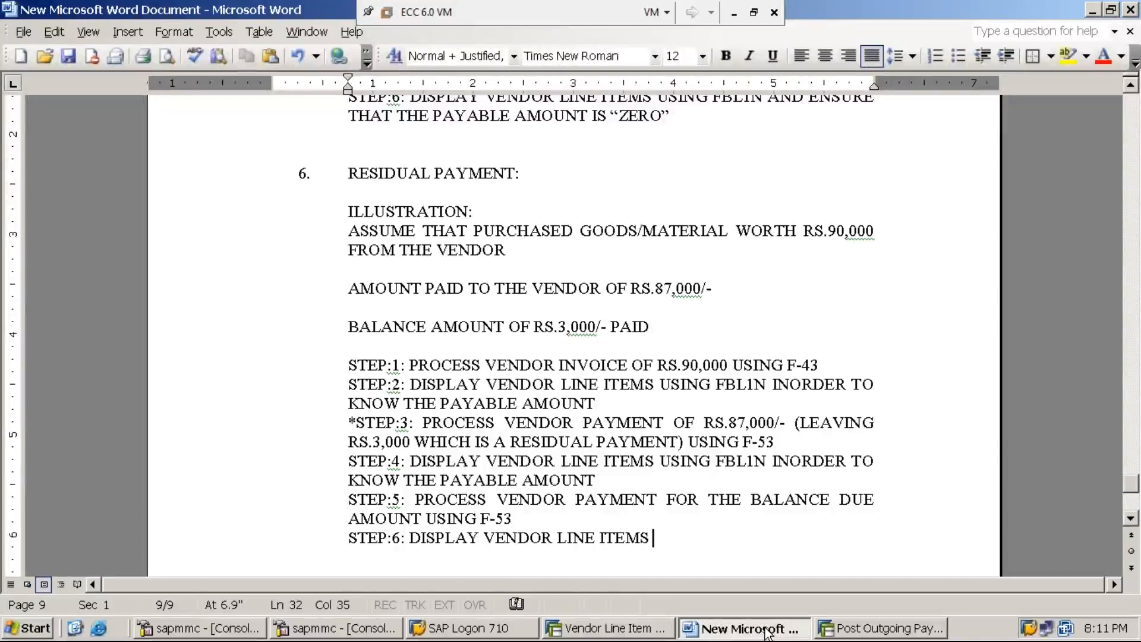
pyautogui.write('U')
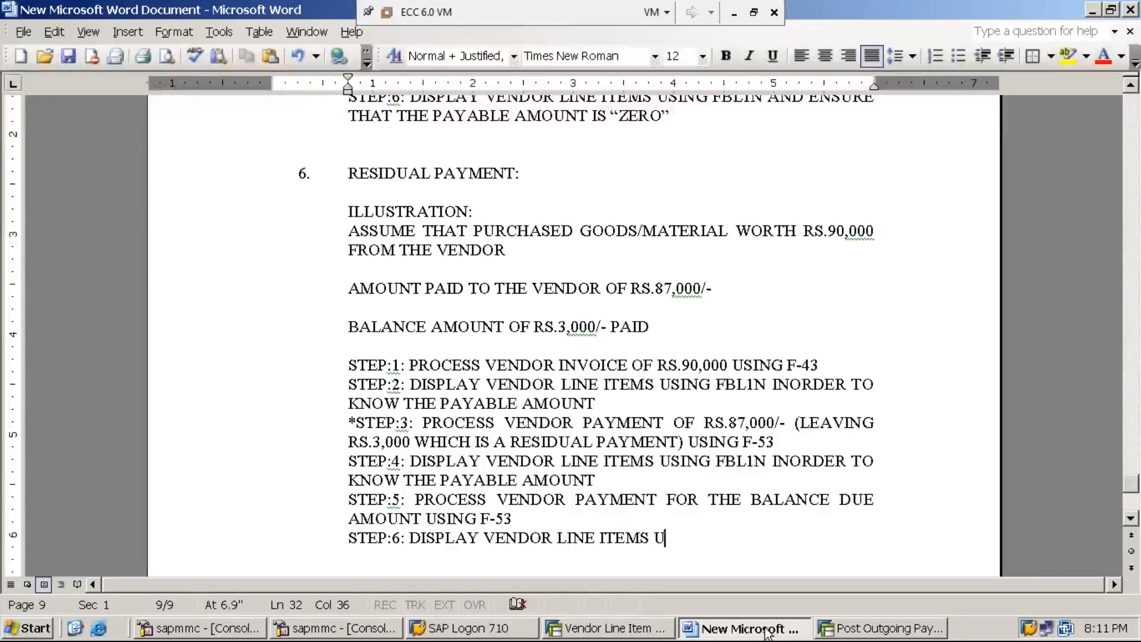
pyautogui.write('SING FBL1N')
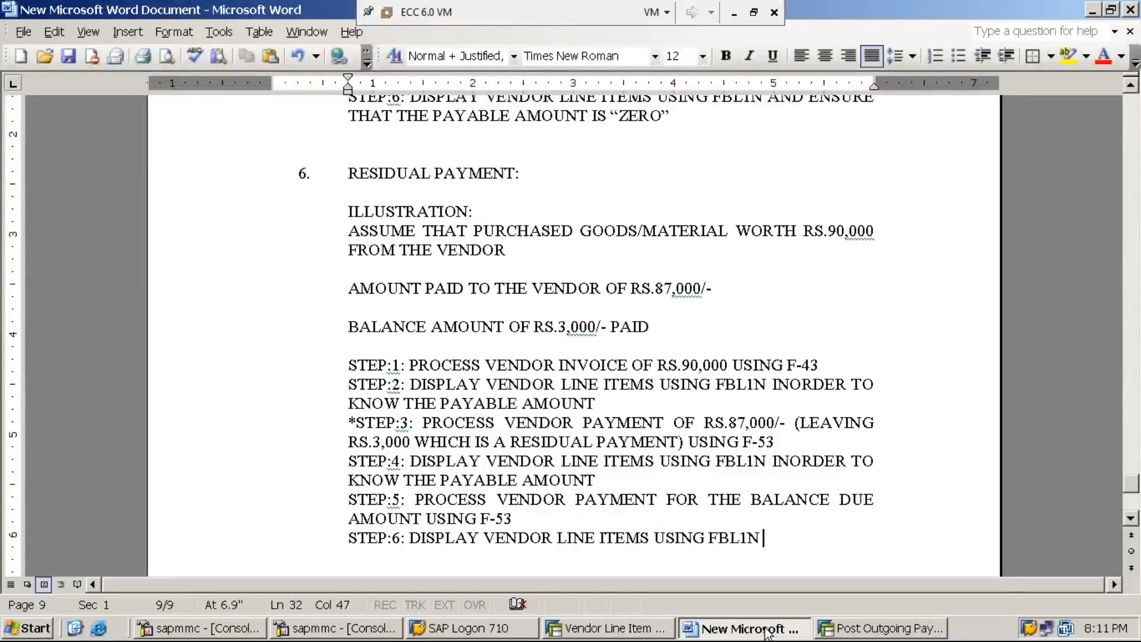
pyautogui.write('AND E')
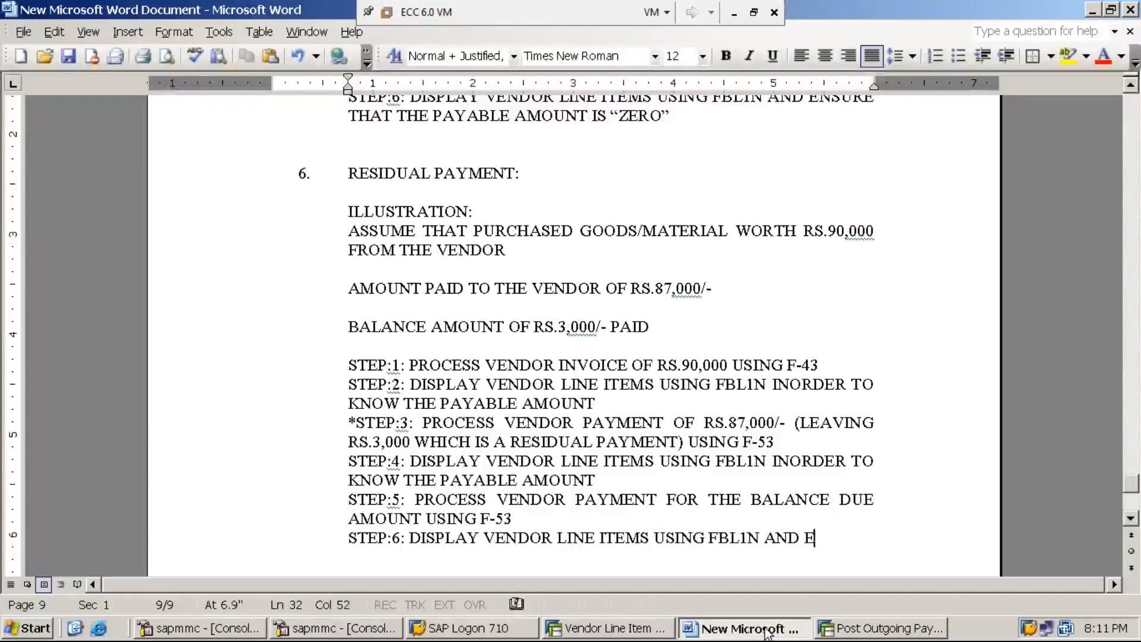
pyautogui.write('NSURE THAT THE PA')
pyautogui.press('BackSpace')
pyautogui.press('BackSpace')
pyautogui.press('BackSpace')
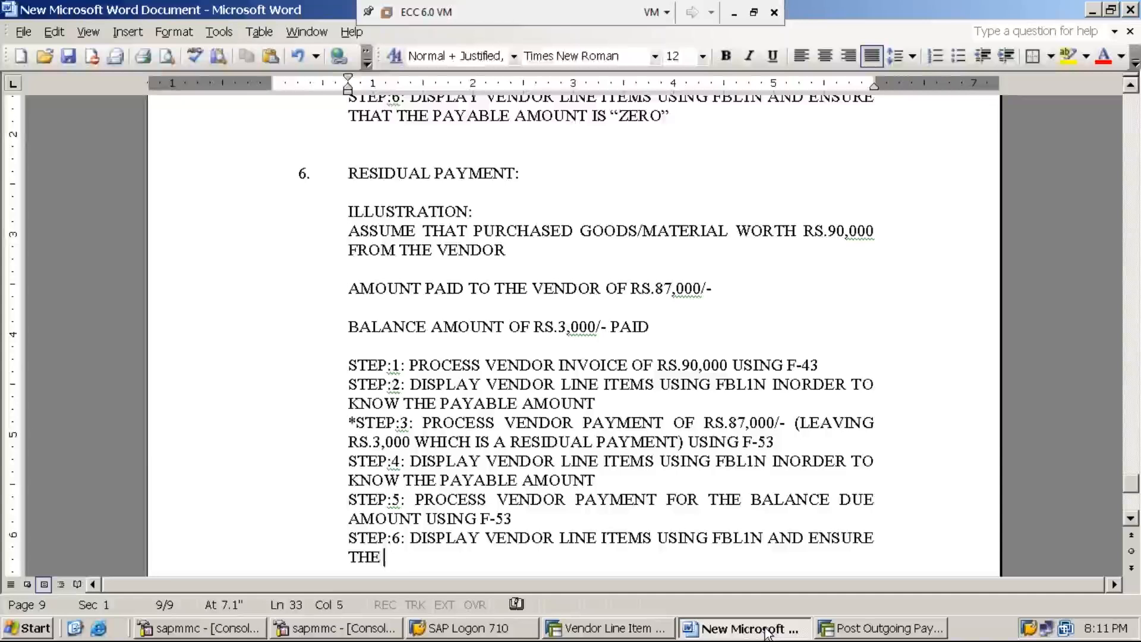
pyautogui.write('AT T')
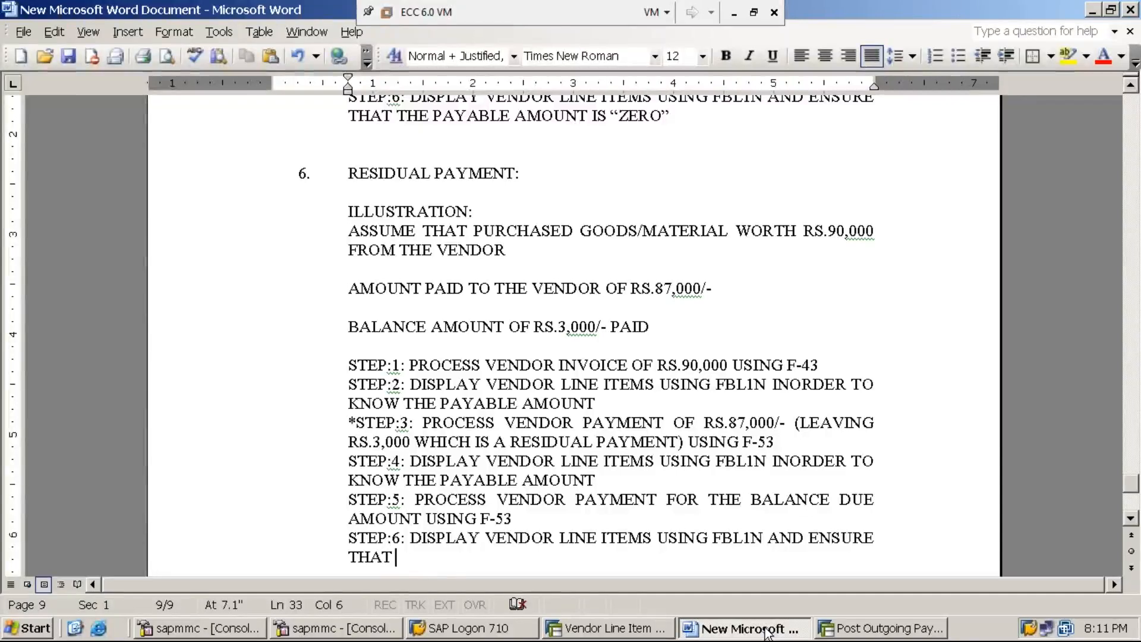
pyautogui.write('THE PAYA')
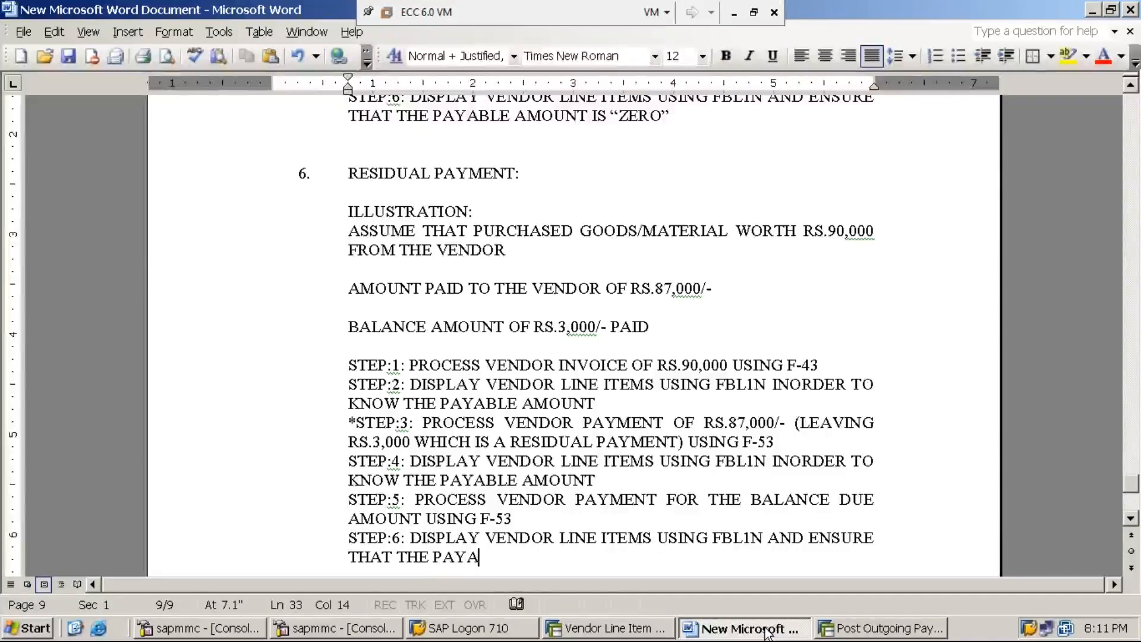
pyautogui.write('BLE AM')
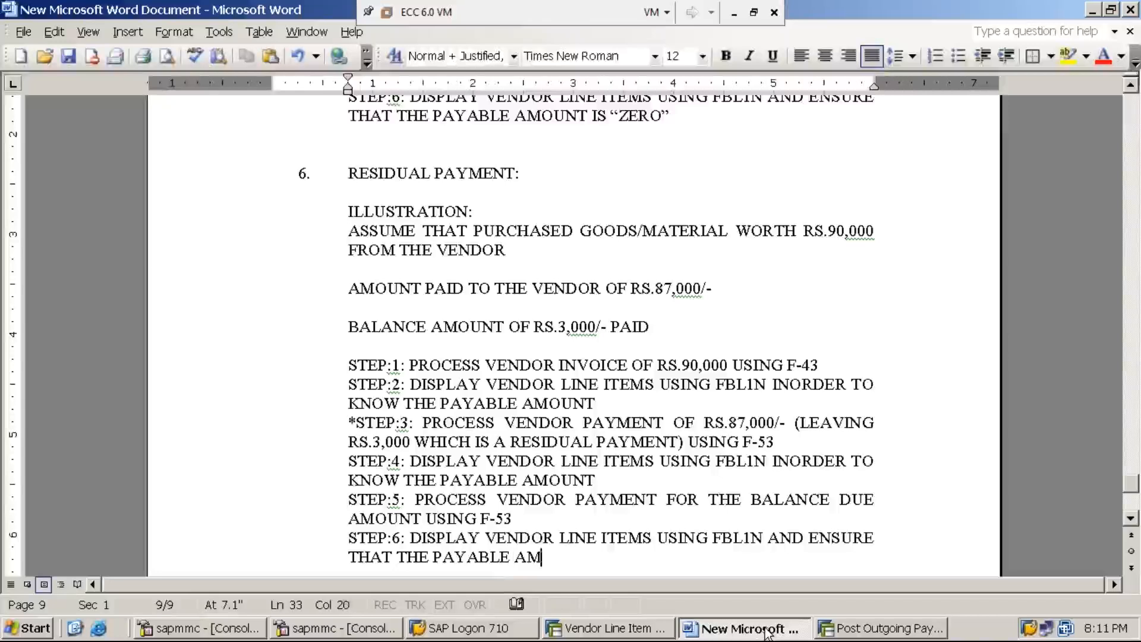
pyautogui.write('OUNT IS ')
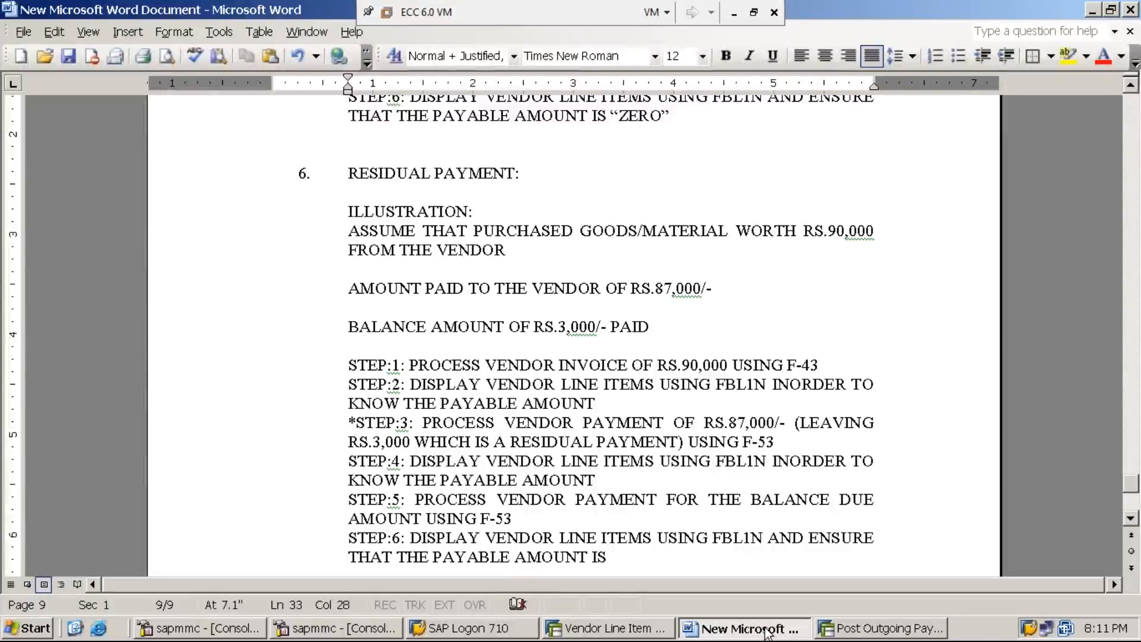
pyautogui.write('"ZERO')
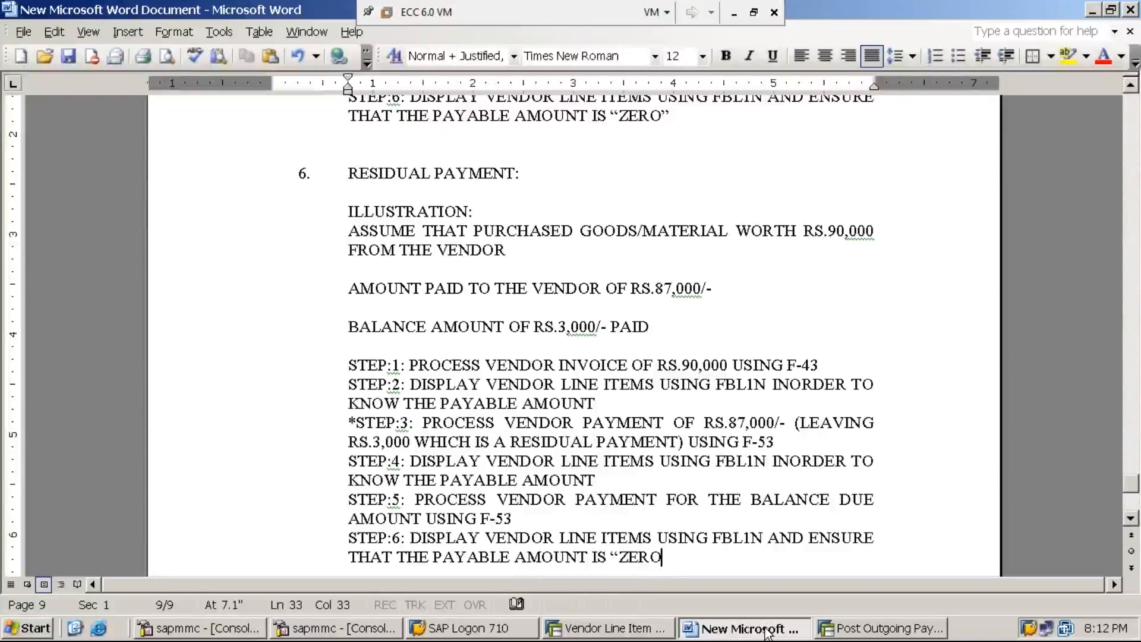
pyautogui.write('"')
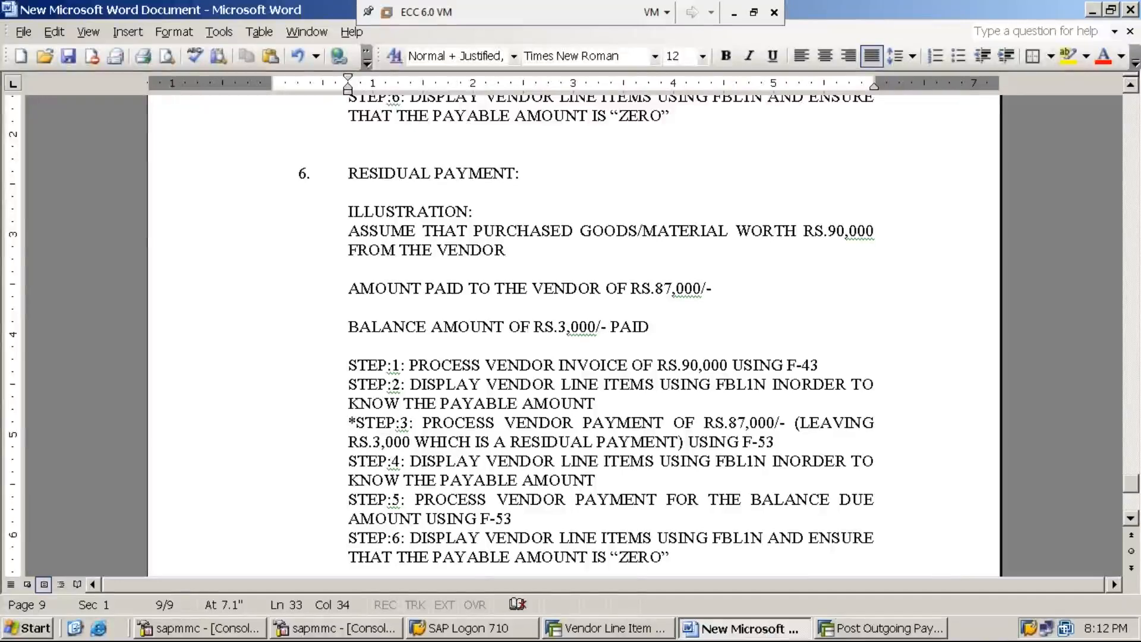
# Exit the F-53 outgoing payment with /n and close the old vendor line item window.
pyautogui.click(859, 630)
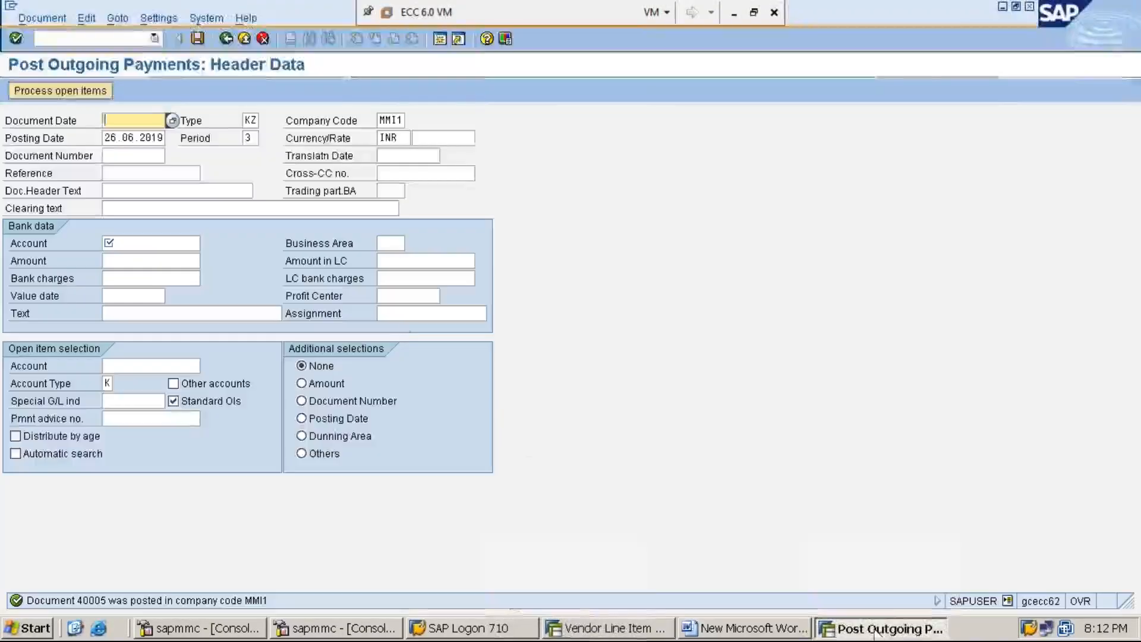
pyautogui.click(132, 38)
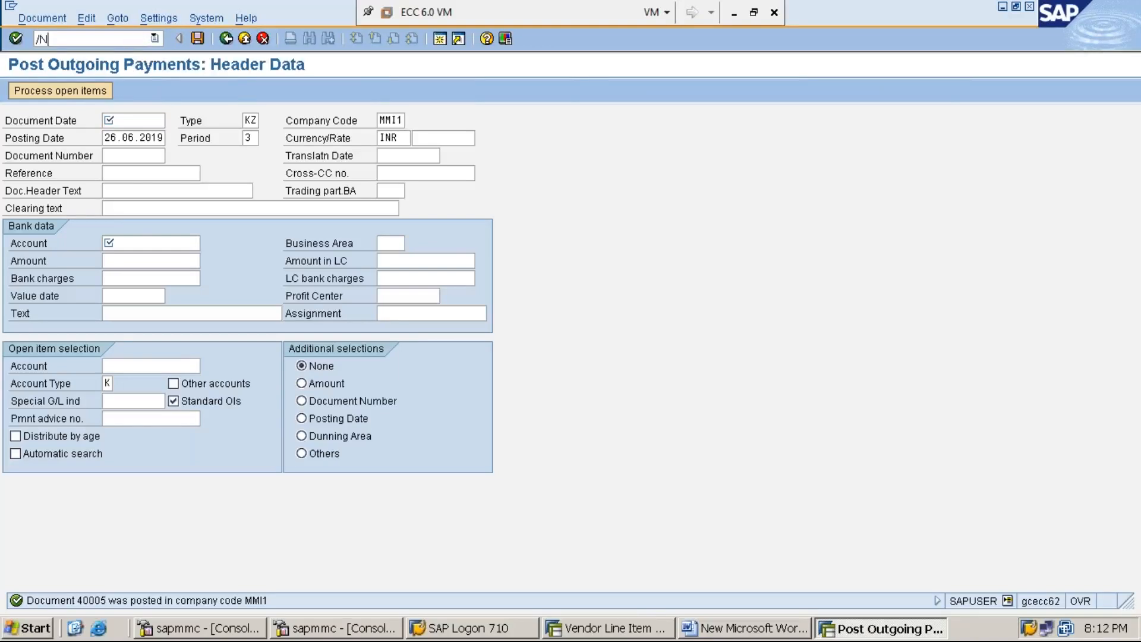
pyautogui.write('/n')
pyautogui.press('Return')
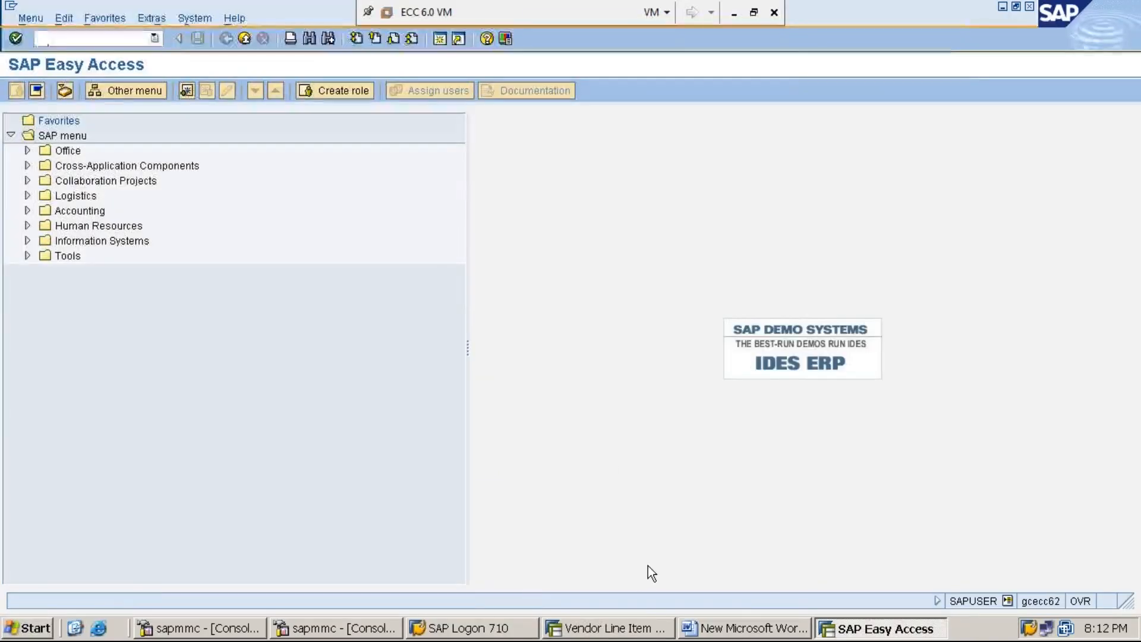
pyautogui.click(620, 628)
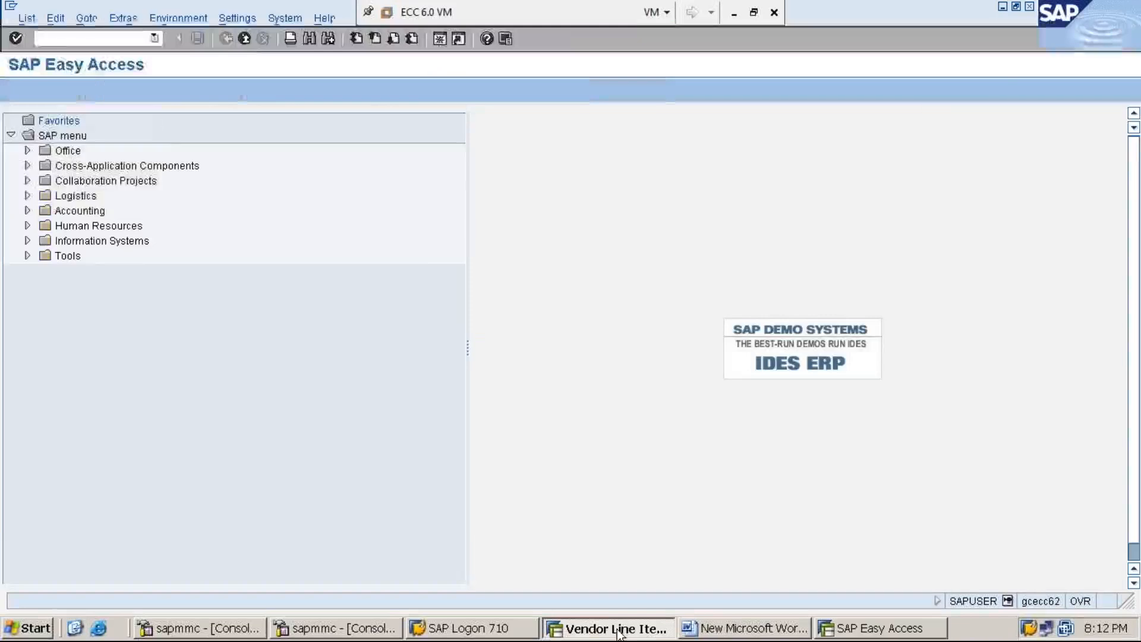
pyautogui.click(1030, 7)
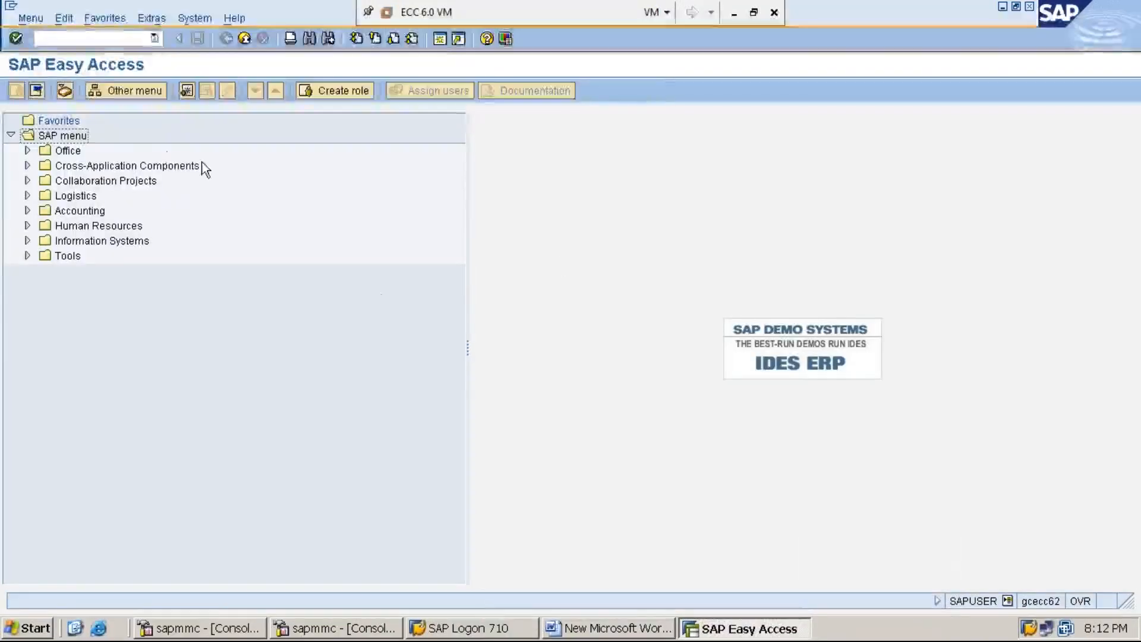
# Run FBL1N and fill the selection with the paid vendor's account and company code MMI1.
pyautogui.click(126, 37)
pyautogui.write('FBL1N')
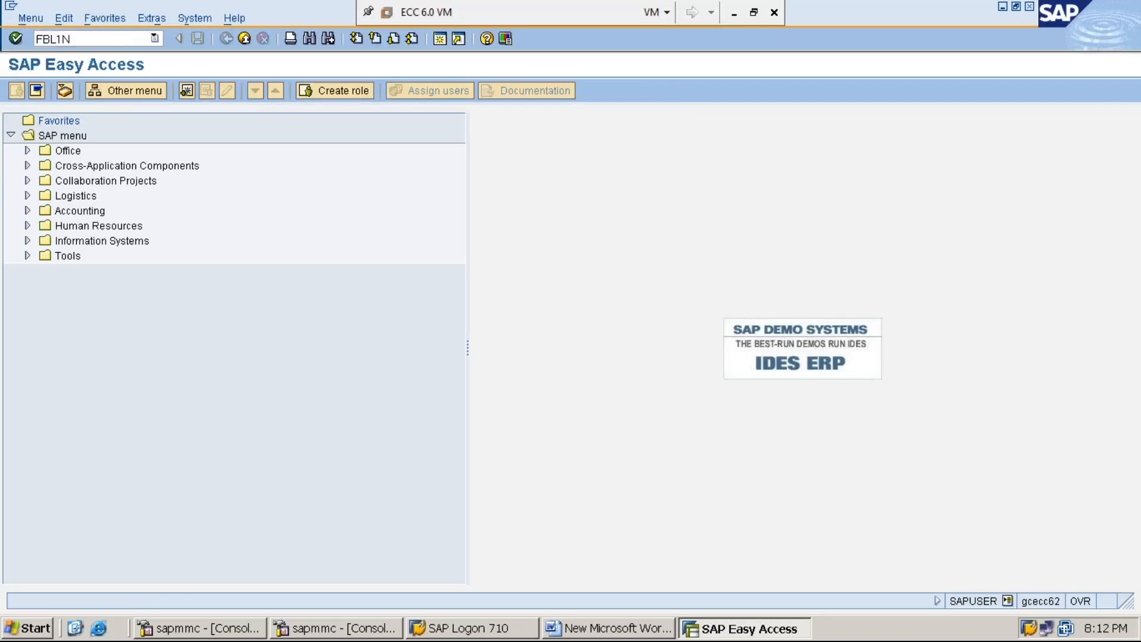
pyautogui.press('Return')
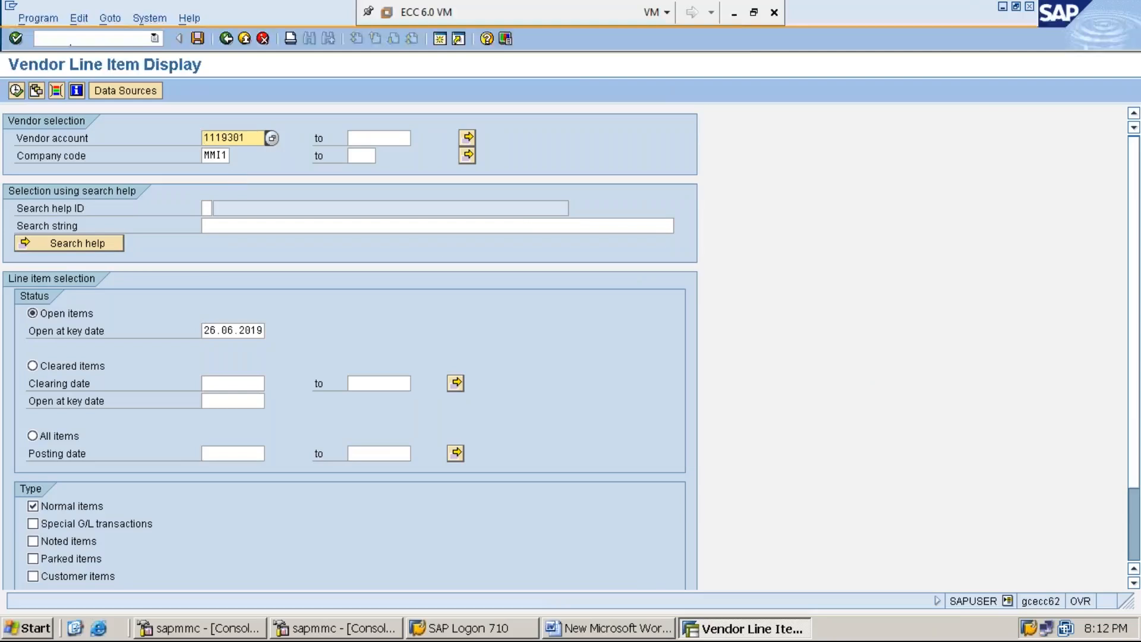
pyautogui.click(735, 13)
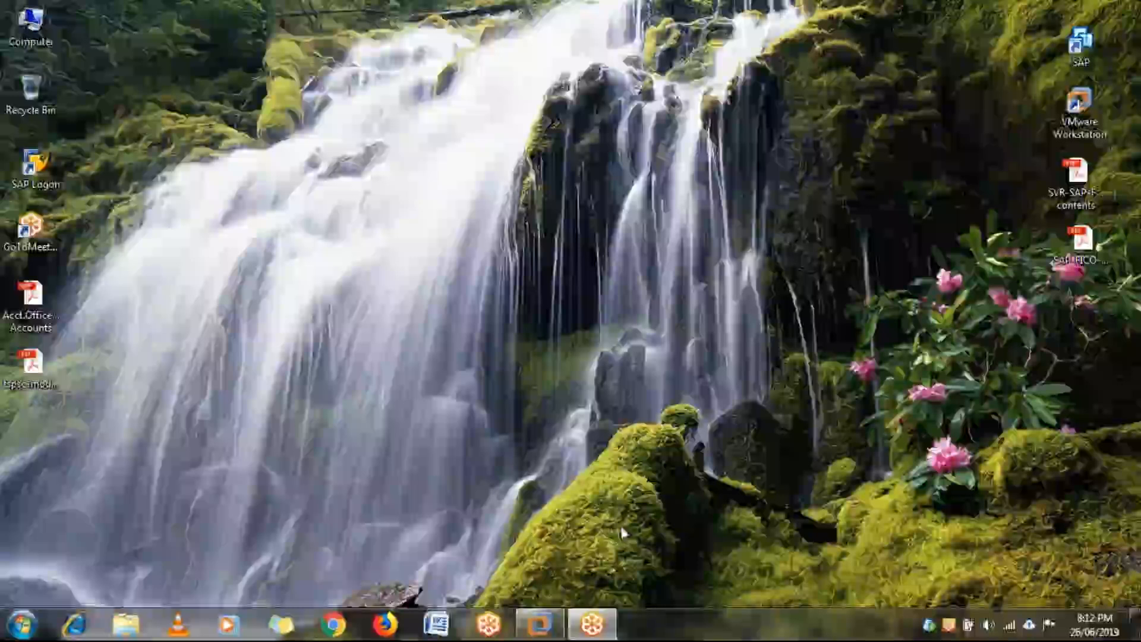
pyautogui.click(539, 624)
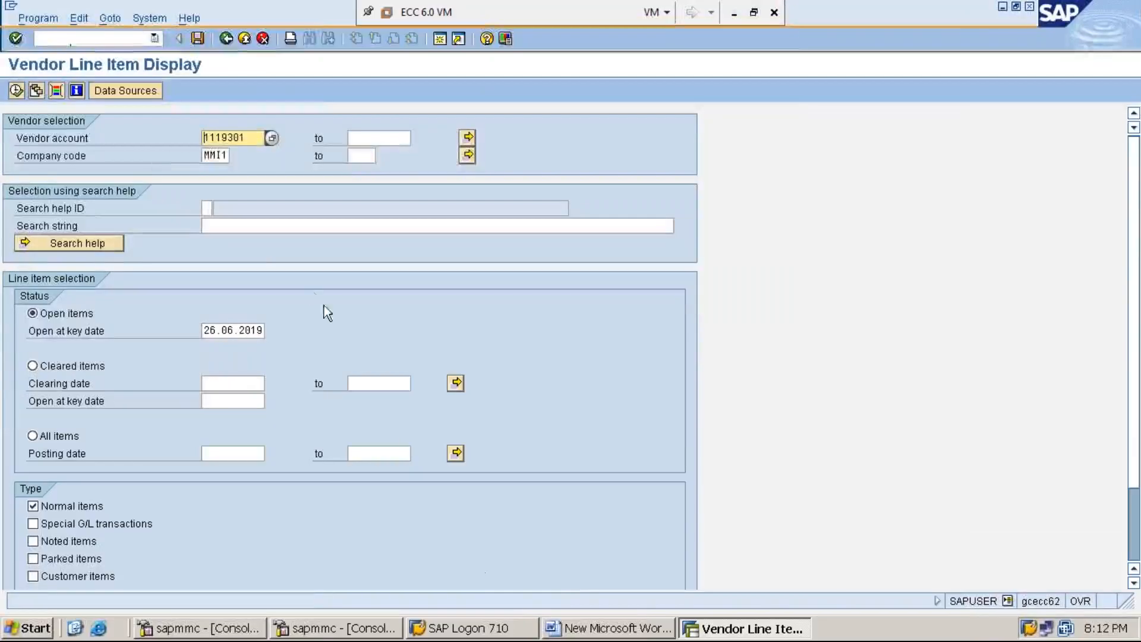
pyautogui.press('Tab')
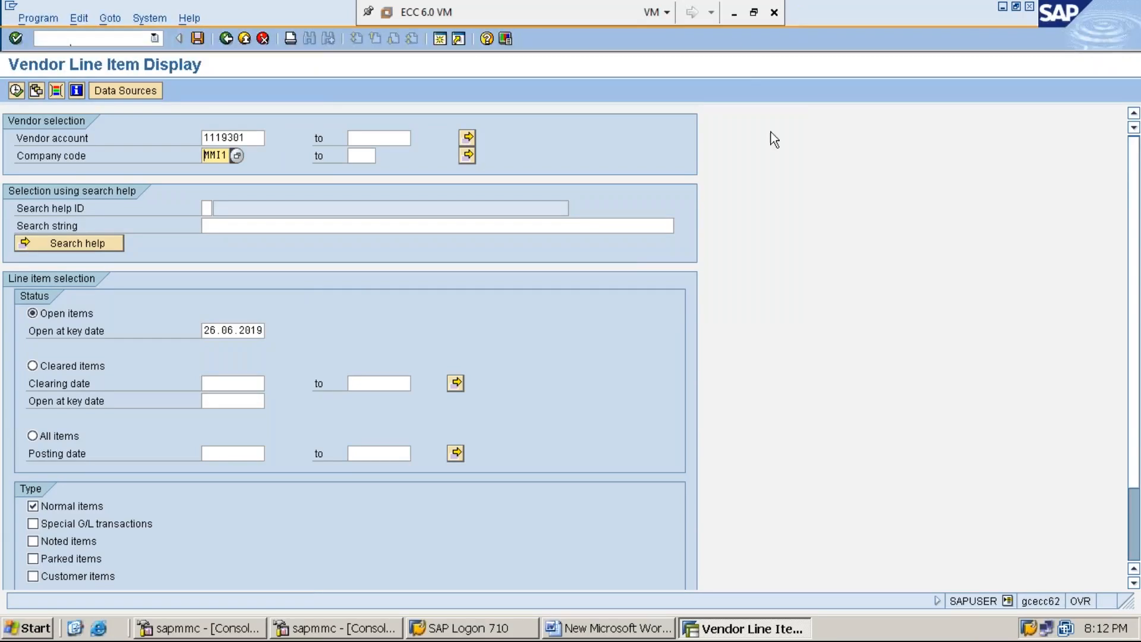
pyautogui.click(731, 18)
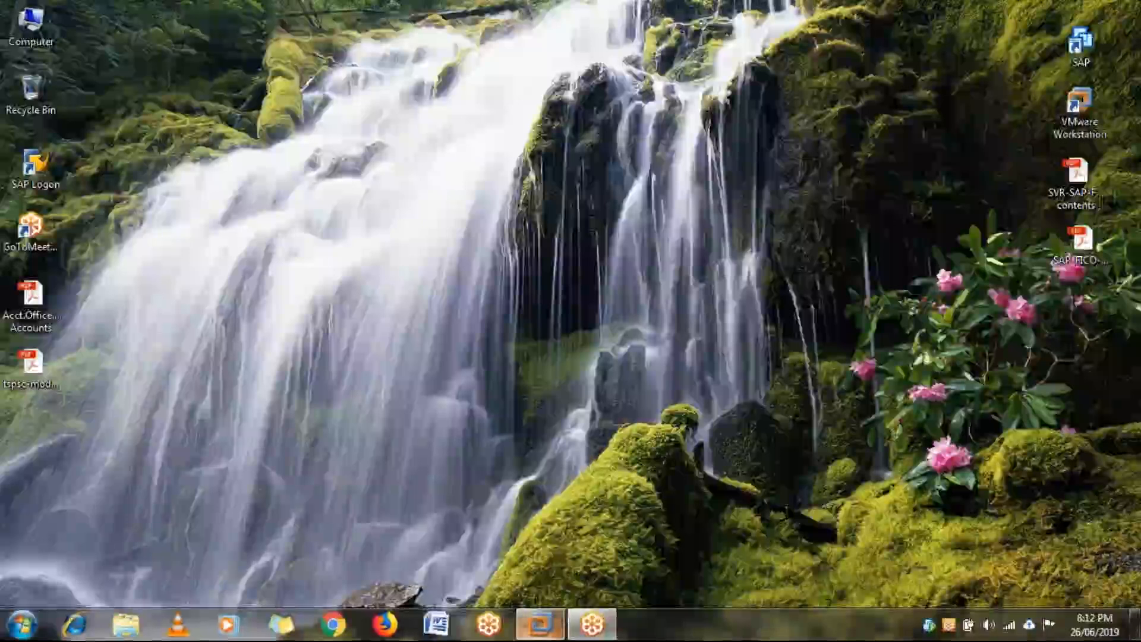
pyautogui.click(554, 634)
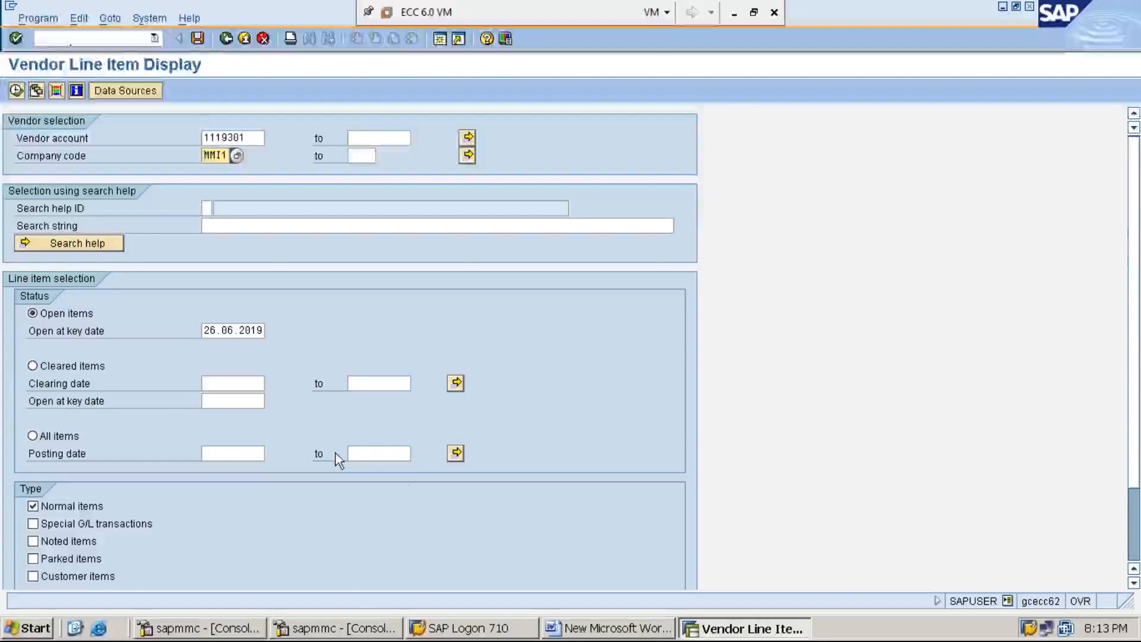
# Execute FBL1N with All items to show every vendor item cleared at 0.00, then return to Word.
pyautogui.click(55, 439)
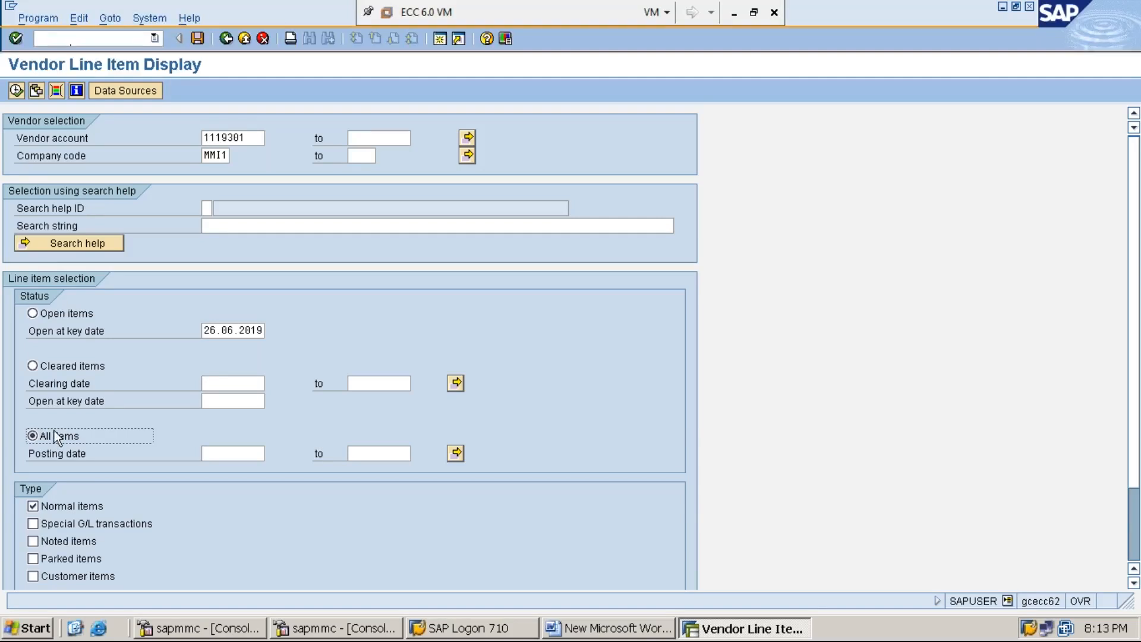
pyautogui.click(17, 90)
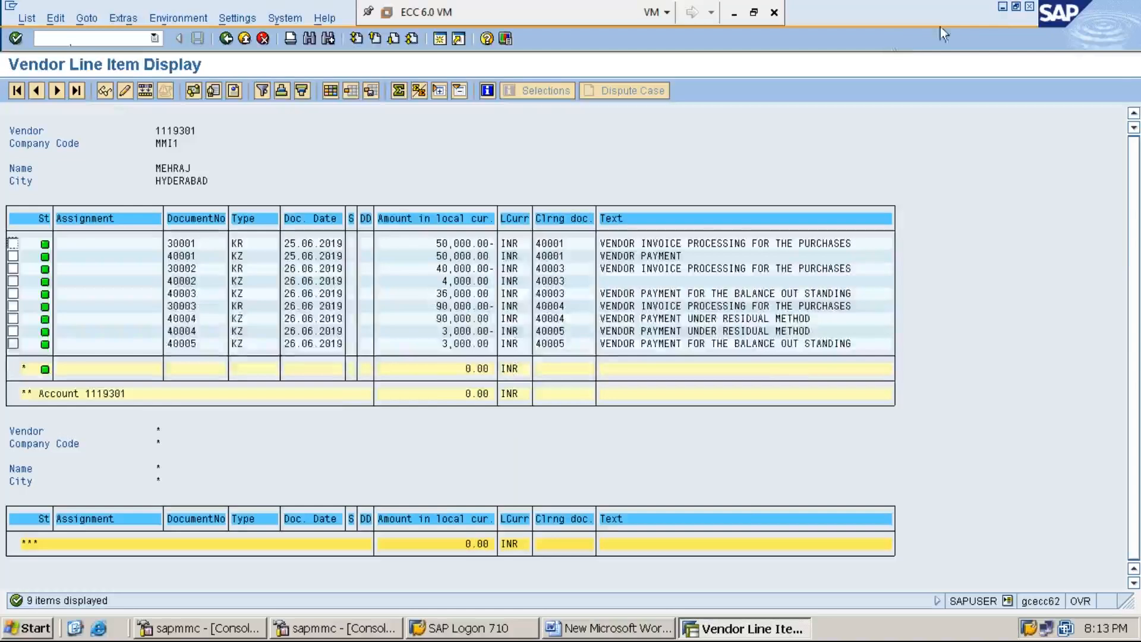
pyautogui.click(1002, 6)
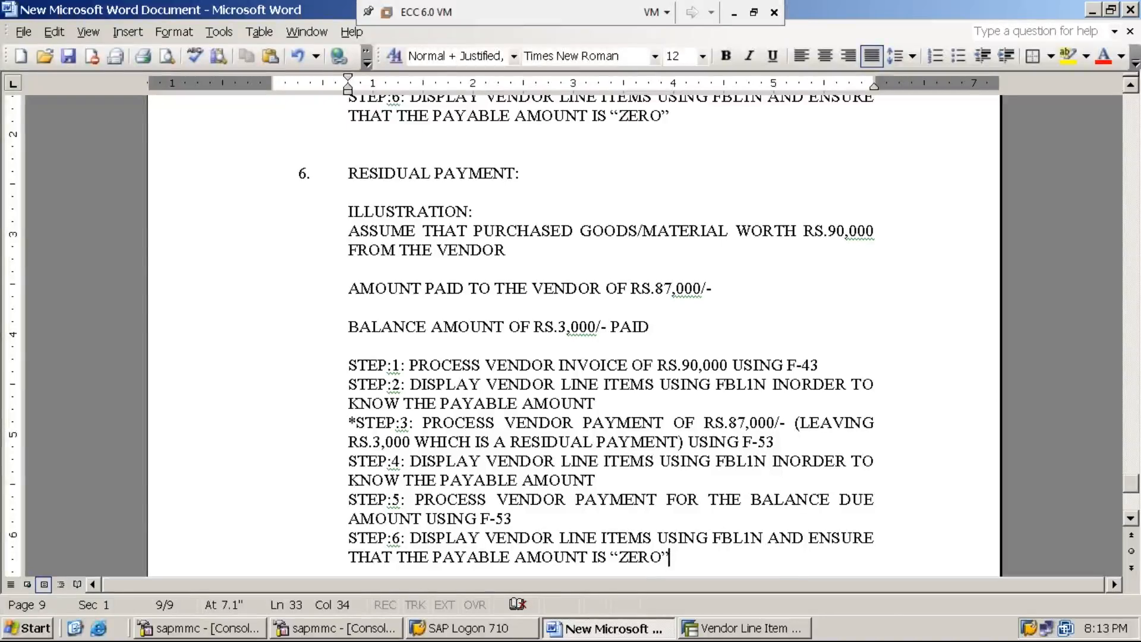
# Leave the vendor line item list for SAP Easy Access using /n.
pyautogui.click(762, 631)
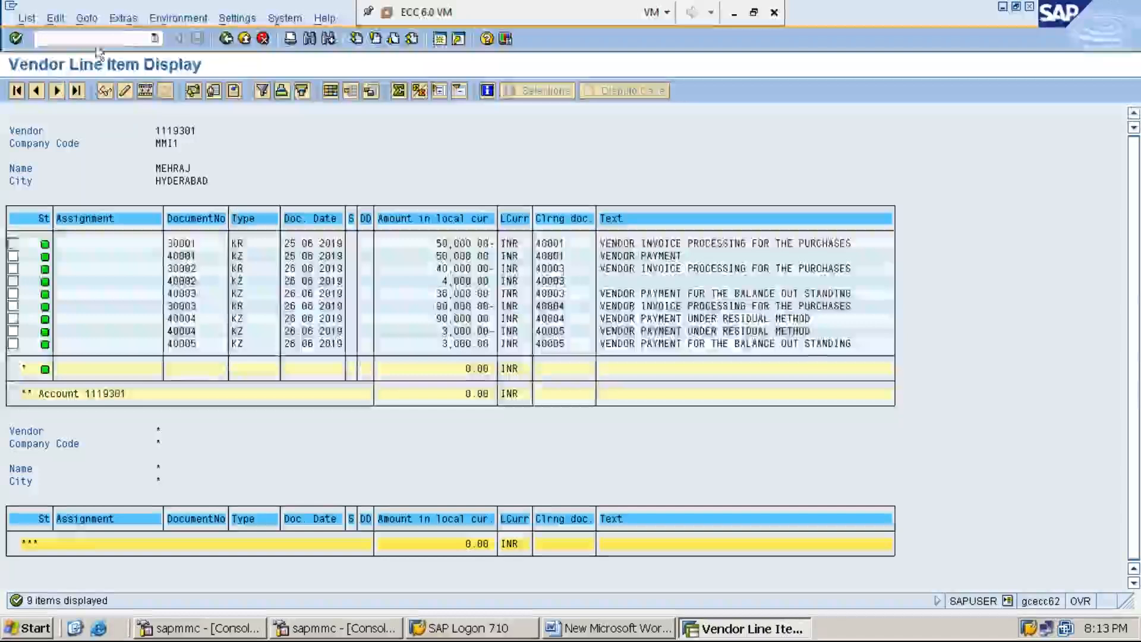
pyautogui.click(123, 39)
pyautogui.write('/')
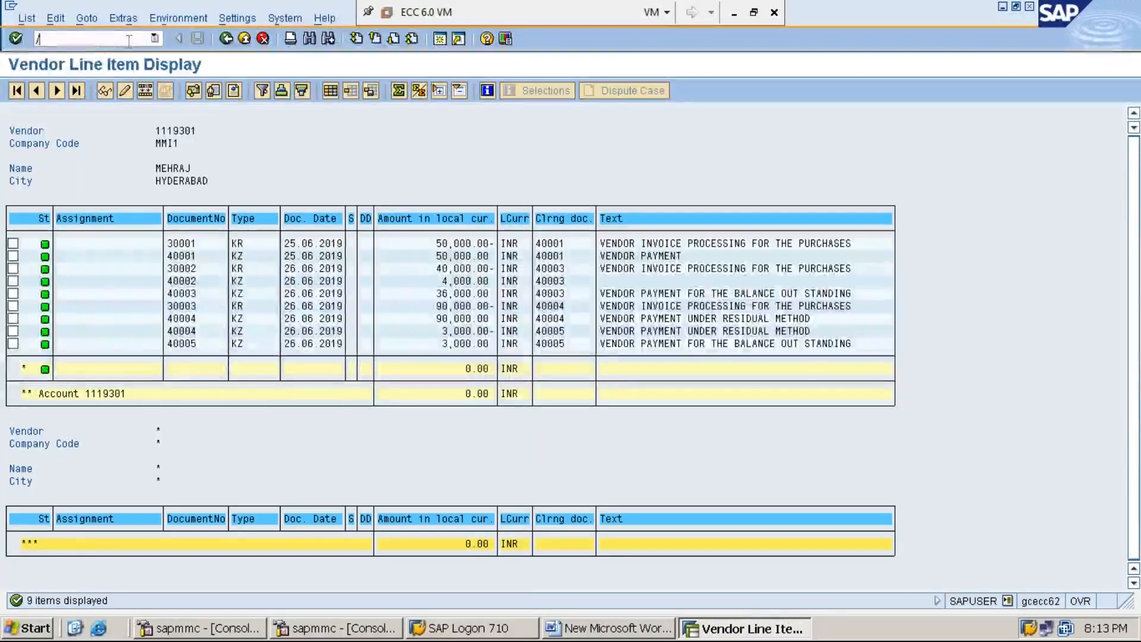
pyautogui.write('NF-43')
pyautogui.press('BackSpace')
pyautogui.press('BackSpace')
pyautogui.press('BackSpace')
pyautogui.press('BackSpace')
pyautogui.press('Return')
# Start an F-43 vendor invoice dated 26.06.2019 for the paid vendor's account.
pyautogui.write('F-43')
pyautogui.press('Return')
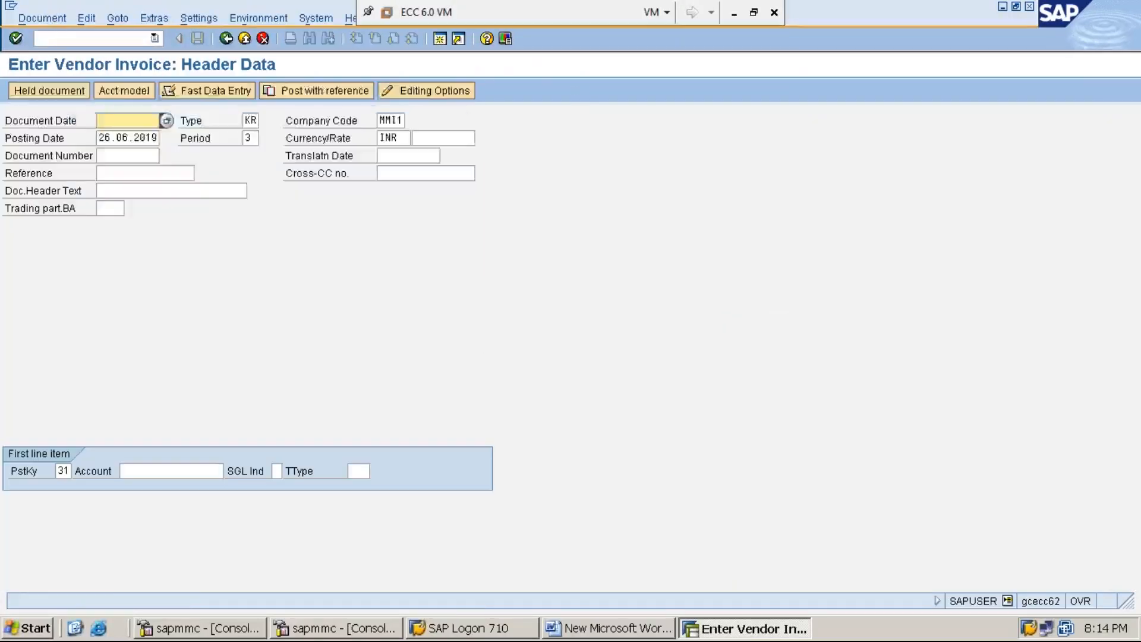
pyautogui.press('F4')
pyautogui.press('Return')
pyautogui.press('Tab')
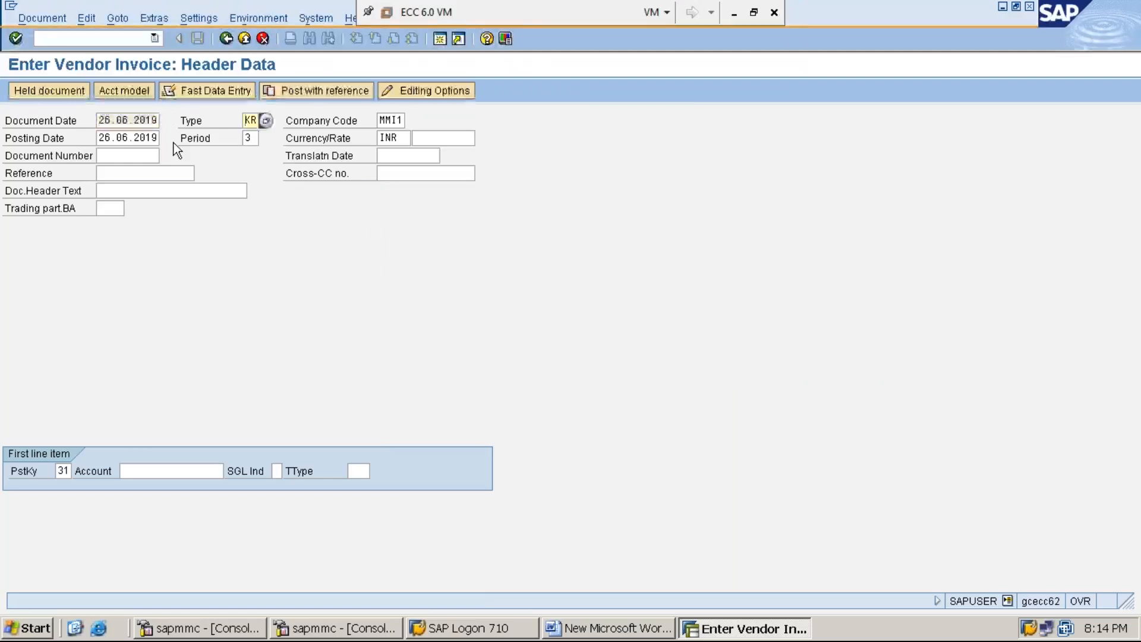
pyautogui.press('Tab')
pyautogui.press('Tab')
pyautogui.press('Tab')
pyautogui.press('Tab')
pyautogui.press('Tab')
pyautogui.press('Tab')
pyautogui.press('Tab')
pyautogui.press('Tab')
pyautogui.press('Tab')
pyautogui.press('Tab')
pyautogui.press('Tab')
pyautogui.press('Tab')
pyautogui.press('Tab')
pyautogui.write('1')
pyautogui.press('Down')
pyautogui.press('Return')
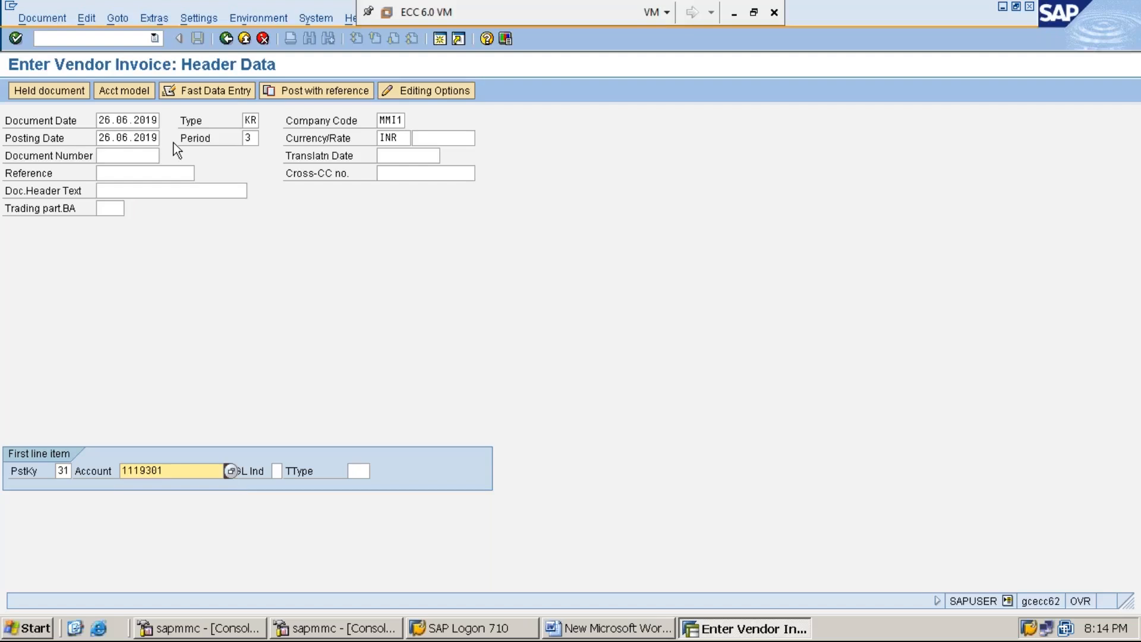
pyautogui.press('Return')
pyautogui.press('Return')
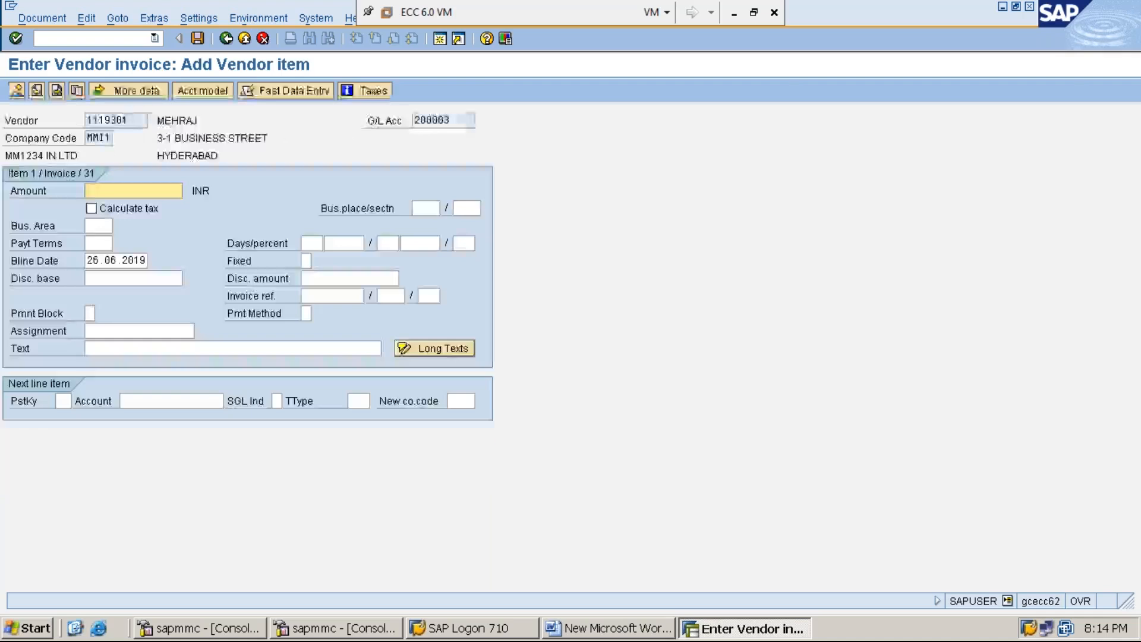
# Enter the vendor item amount 44000 with the purchases-processing text.
pyautogui.write('44000')
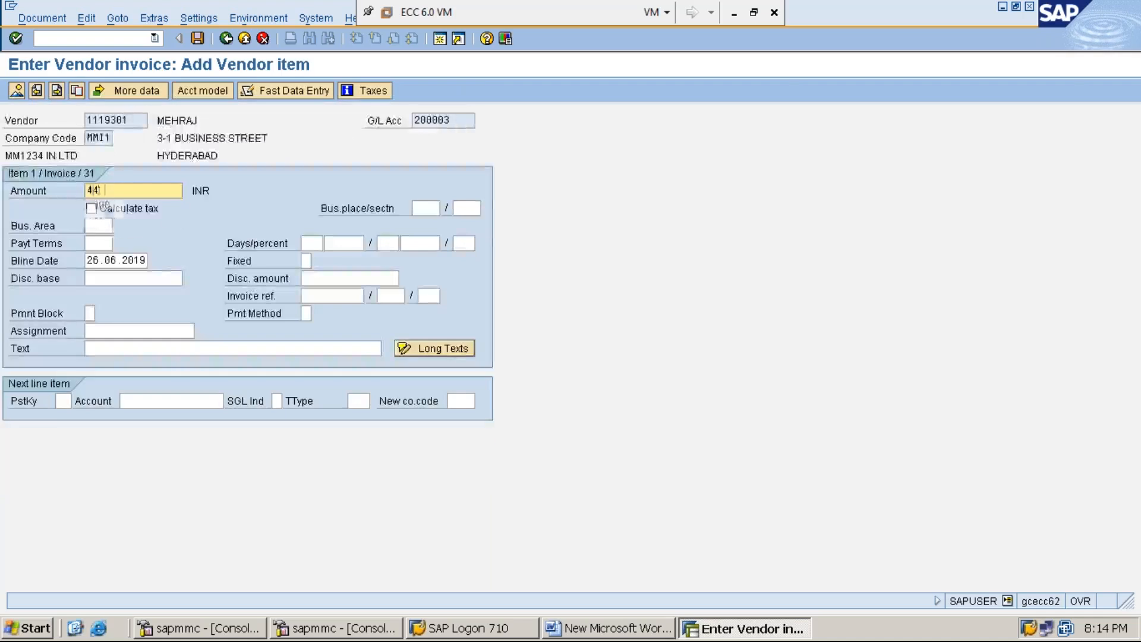
pyautogui.press('Tab')
pyautogui.press('Tab')
pyautogui.press('Tab')
pyautogui.press('Tab')
pyautogui.press('Tab')
pyautogui.press('Tab')
pyautogui.press('Tab')
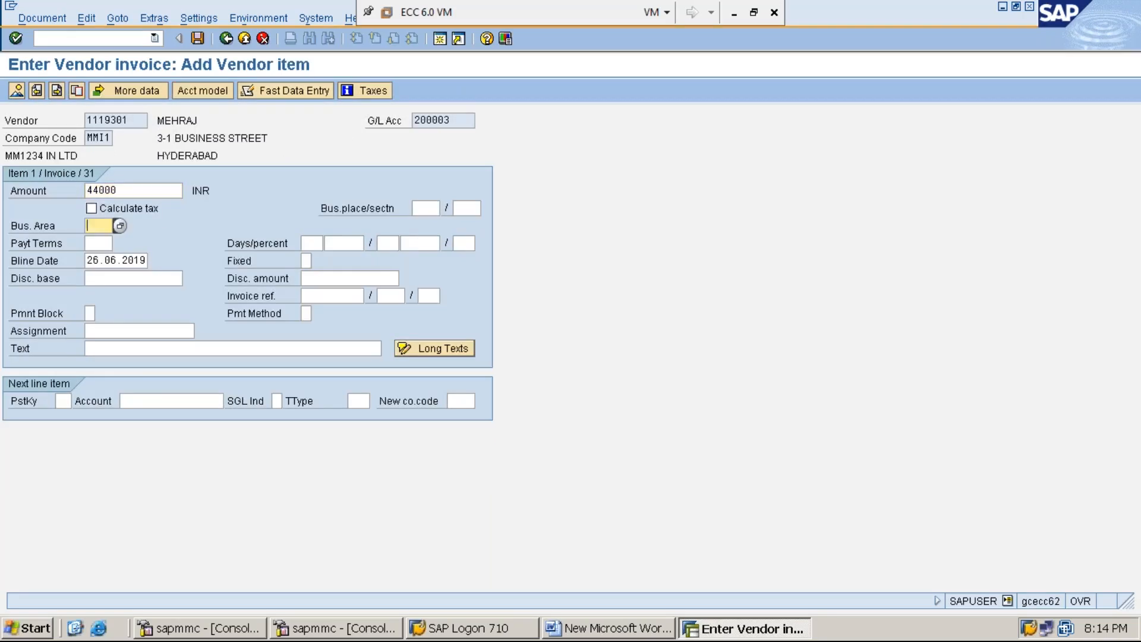
pyautogui.write('V')
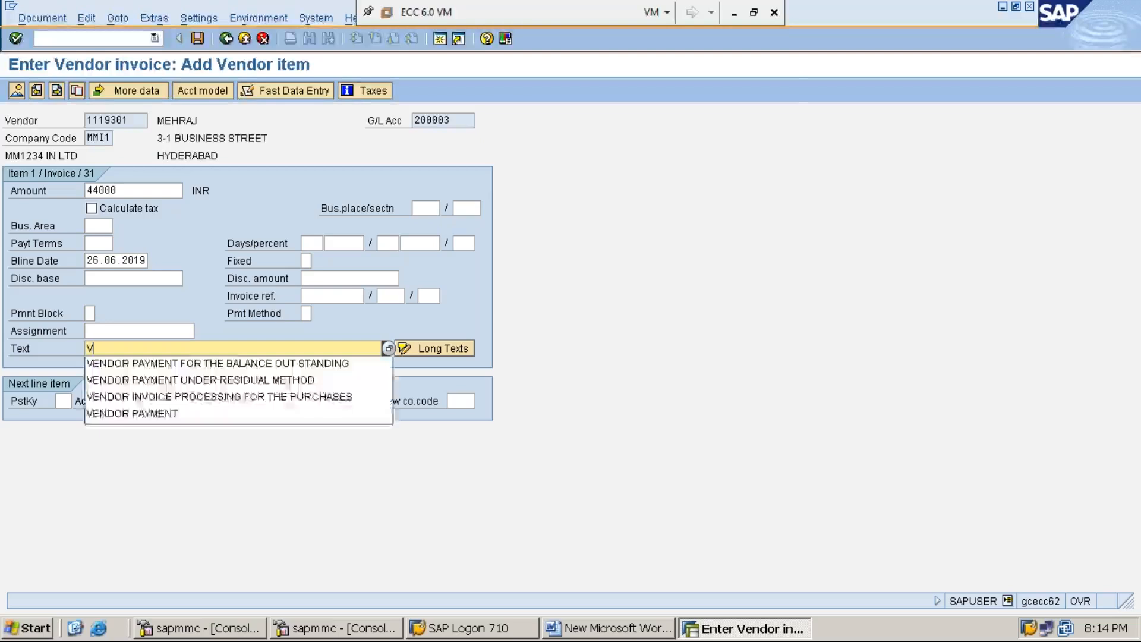
pyautogui.press('Down')
pyautogui.press('Down')
pyautogui.press('Down')
pyautogui.press('Return')
pyautogui.press('Tab')
# Add a posting key 40 debit to cash account 100001 with * amount and + text.
pyautogui.write('40')
pyautogui.press('Tab')
pyautogui.write('1')
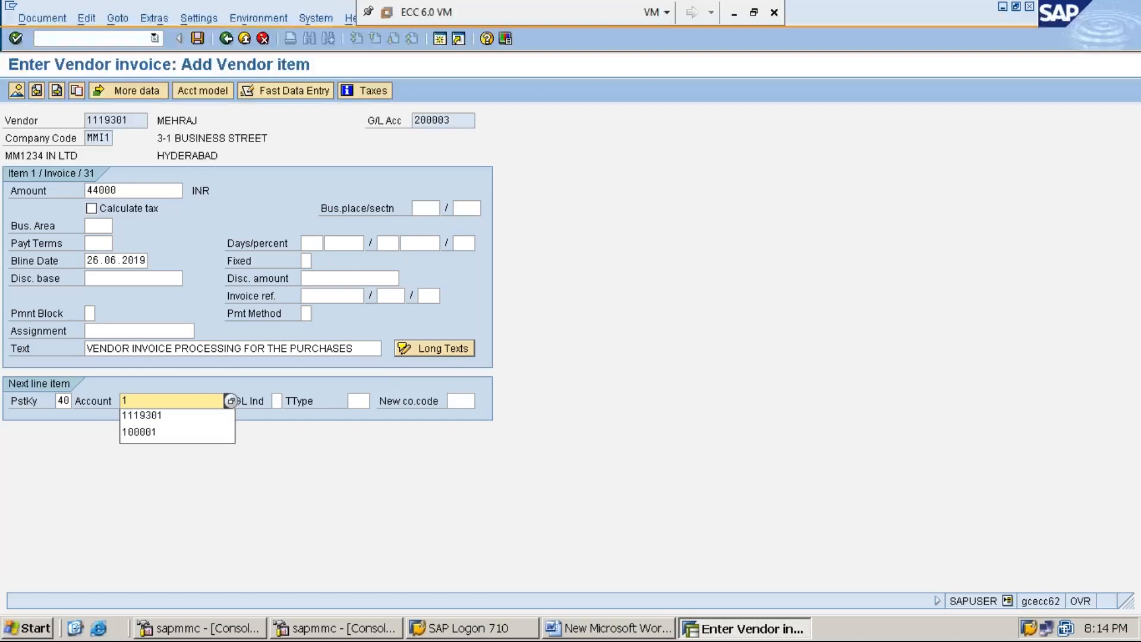
pyautogui.press('Down')
pyautogui.press('Down')
pyautogui.press('Return')
pyautogui.press('Return')
pyautogui.write('*')
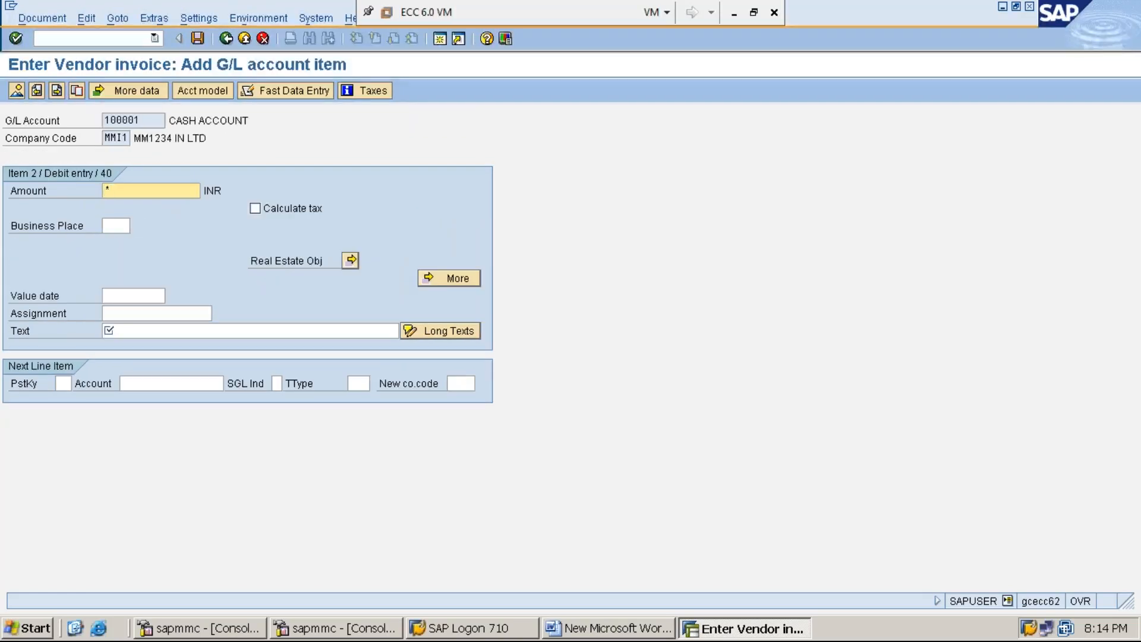
pyautogui.press('Tab')
pyautogui.press('Tab')
pyautogui.press('Tab')
pyautogui.press('Tab')
pyautogui.write('+')
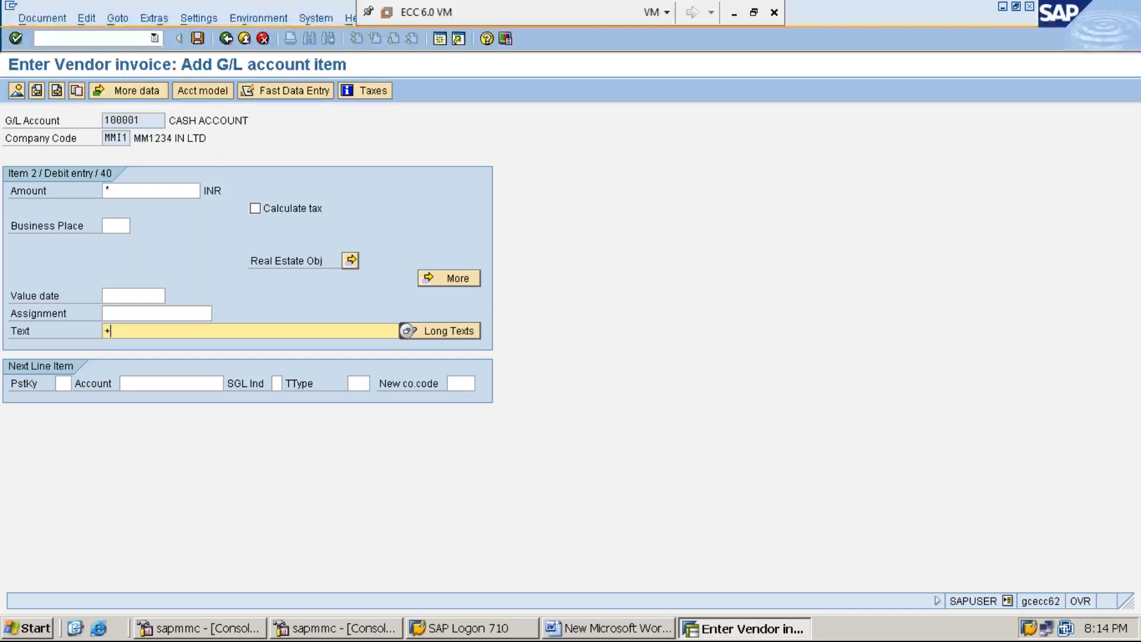
pyautogui.click(44, 19)
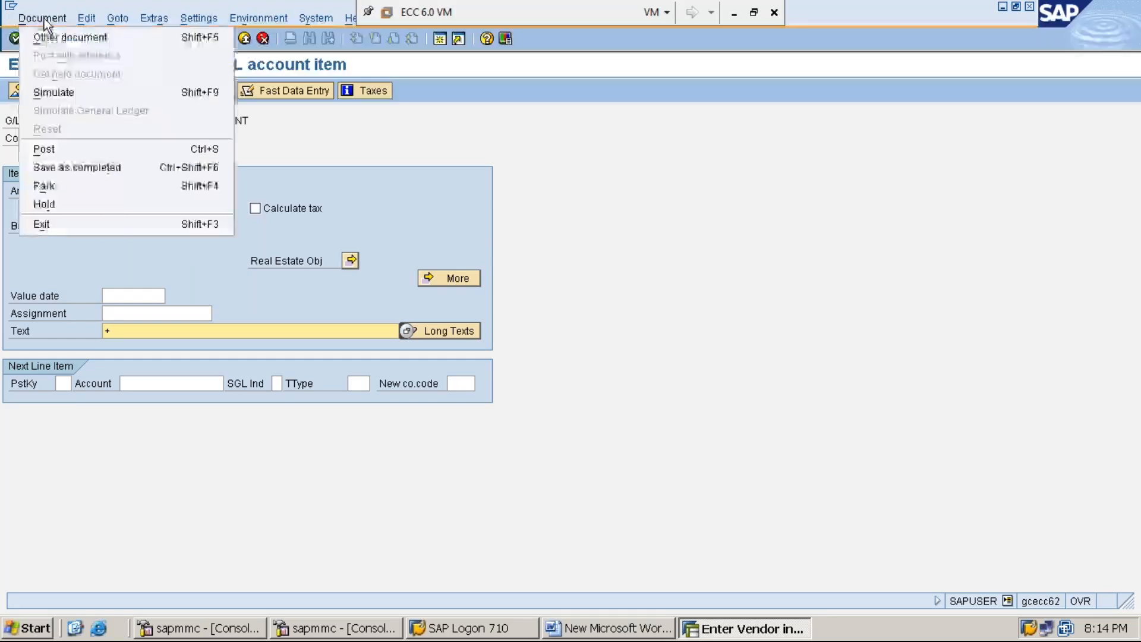
# Simulate the invoice, showing the 44,000 INR vendor credit and cash debit balancing to zero.
pyautogui.click(69, 98)
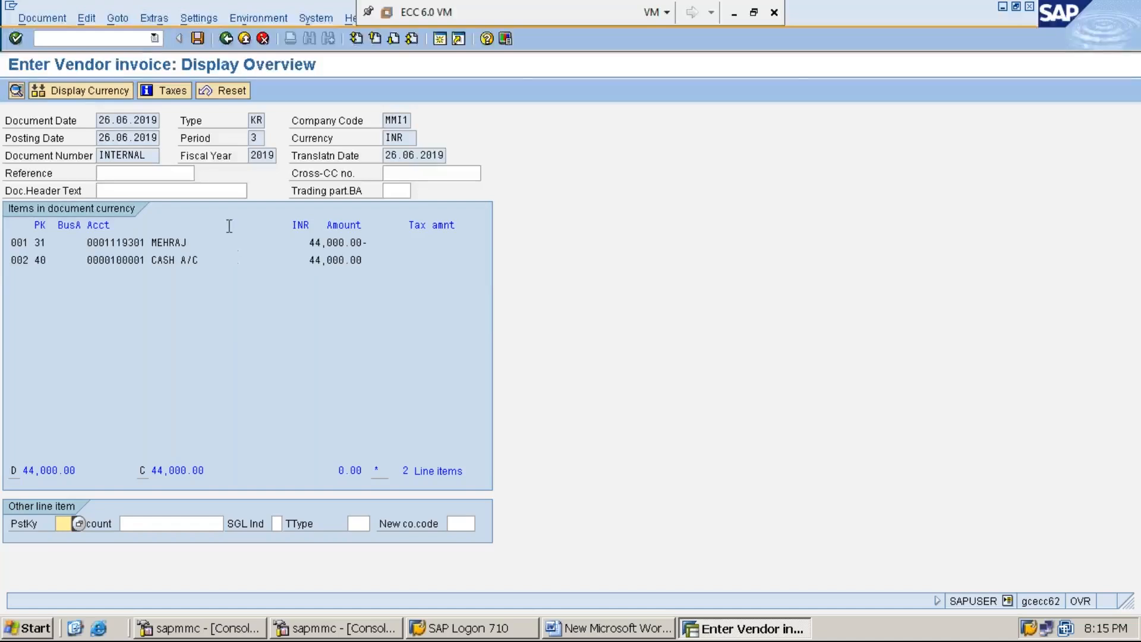
pyautogui.click(132, 40)
# Add 'ADDITIONAL INFORMATION:' with 'PROCESSING VENDOR INVOICE IN ENJOY SCREEN USING FB60' to the Word notes.
pyautogui.click(1002, 6)
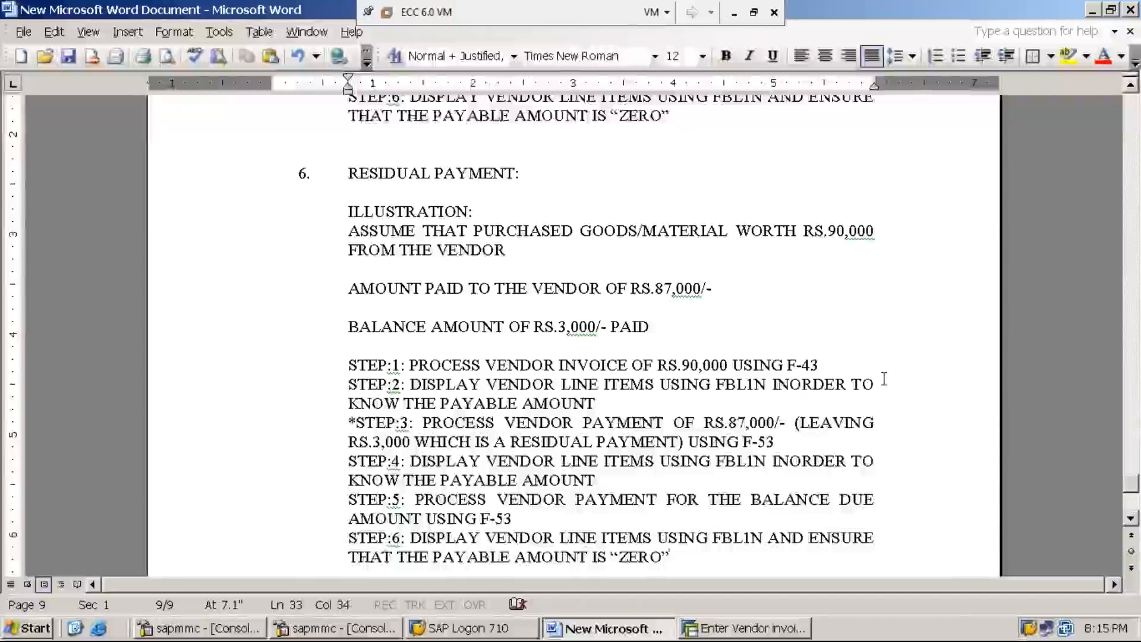
pyautogui.press('Return')
pyautogui.press('Return')
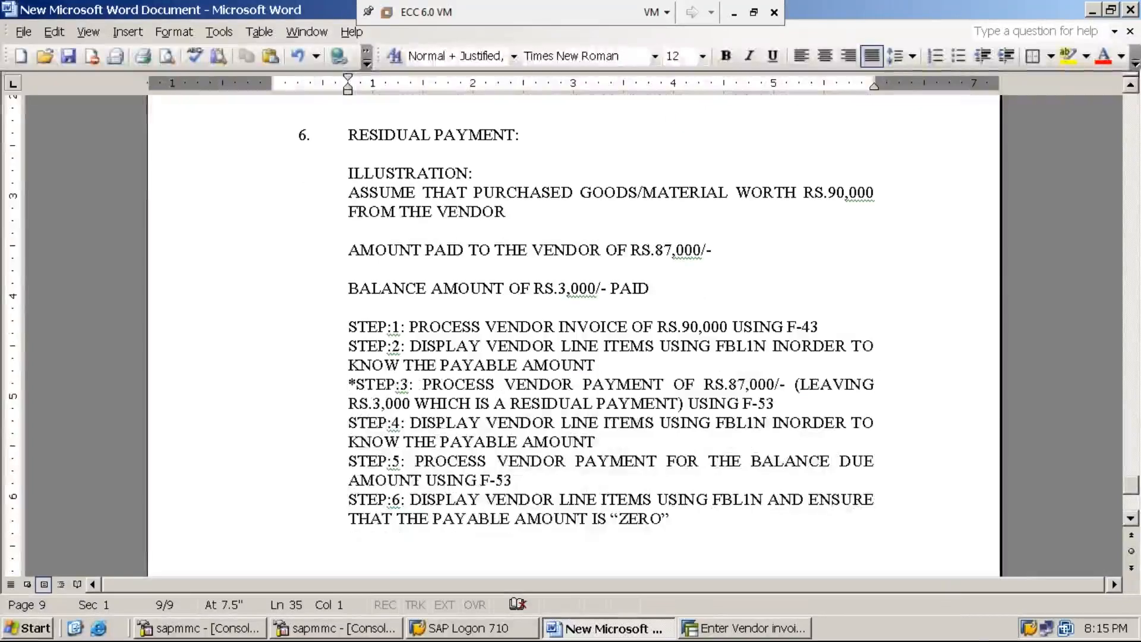
pyautogui.write('ADD')
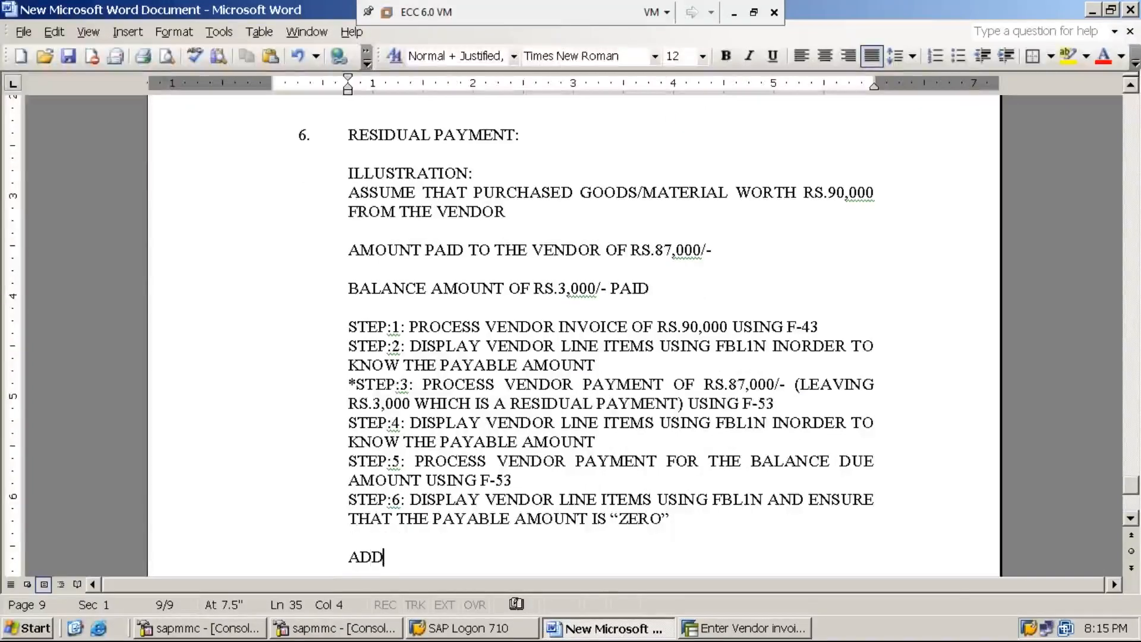
pyautogui.write('ITIONAL INFORM')
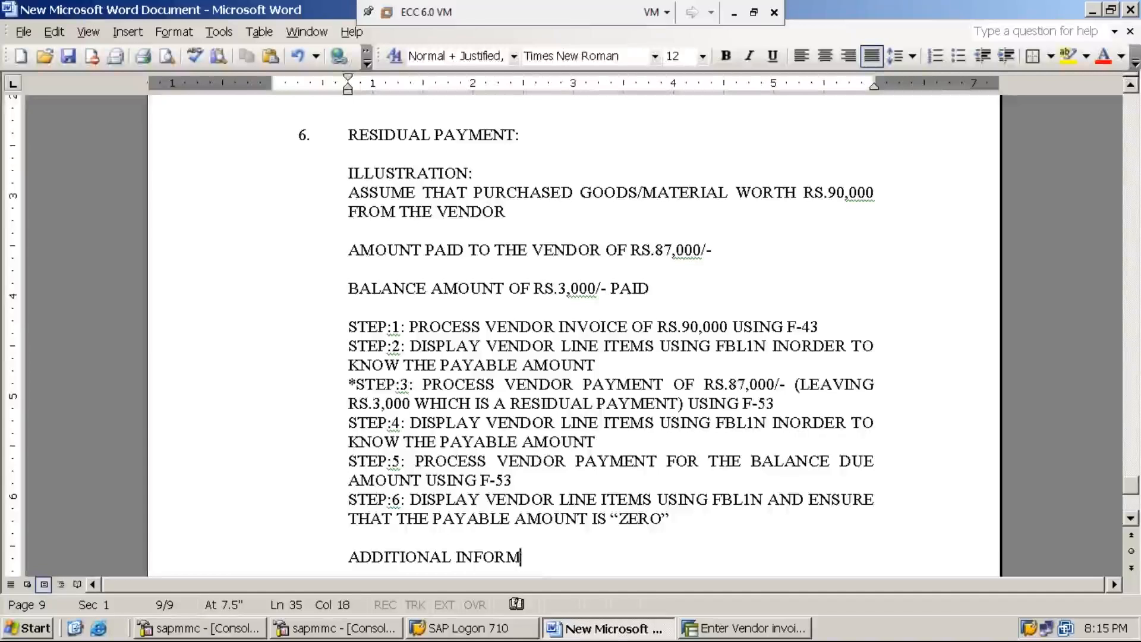
pyautogui.write('ATION:')
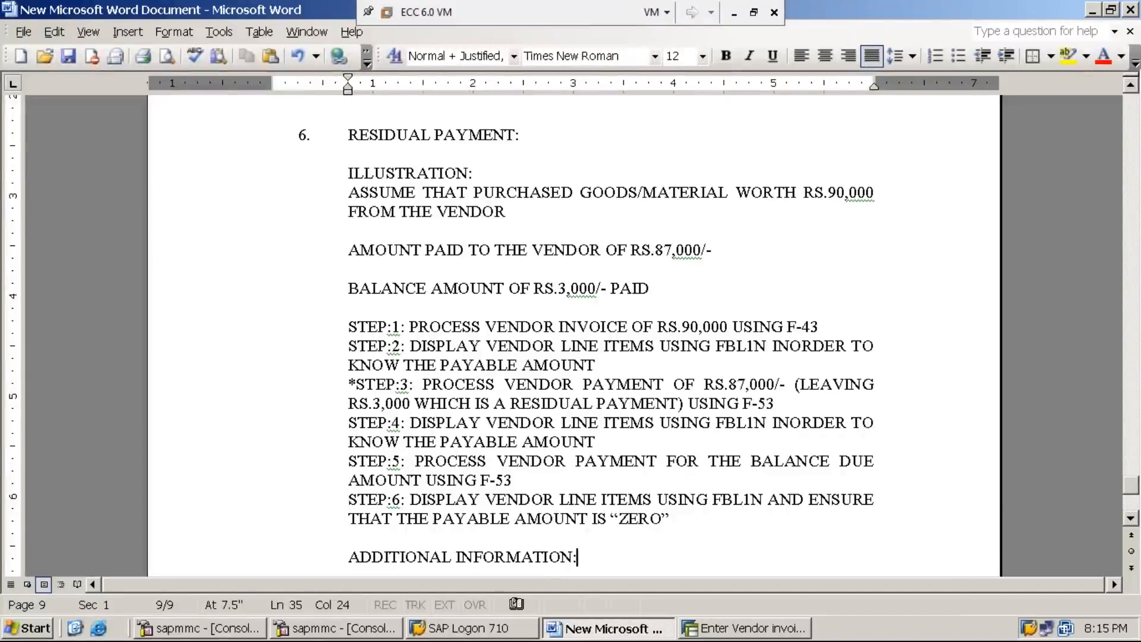
pyautogui.press('Return')
pyautogui.write('PROCES')
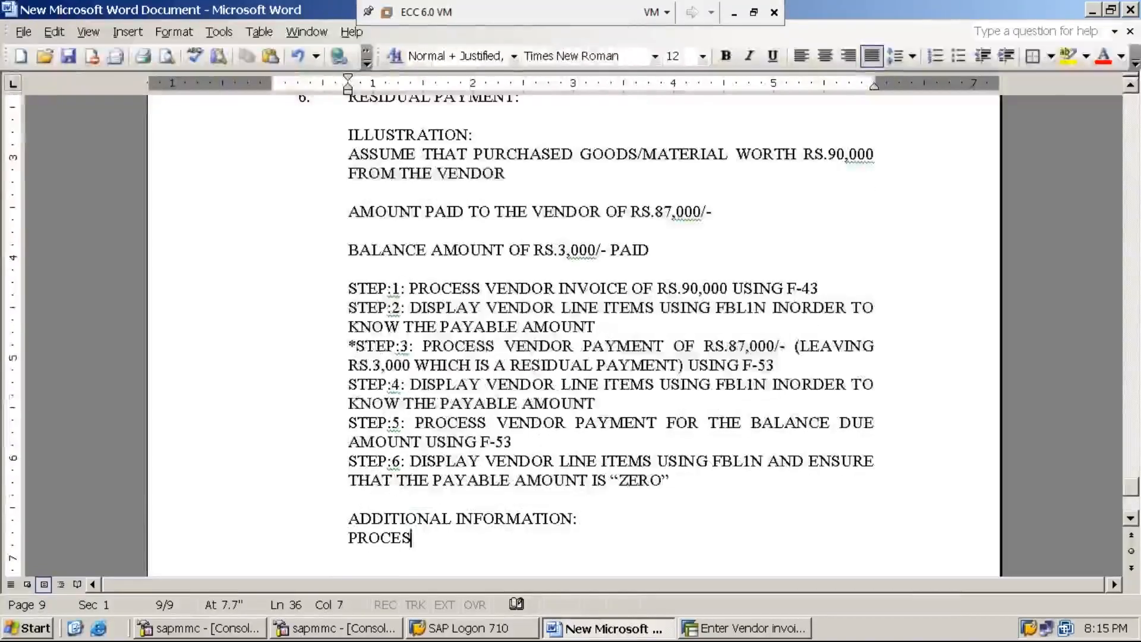
pyautogui.write('SING VE')
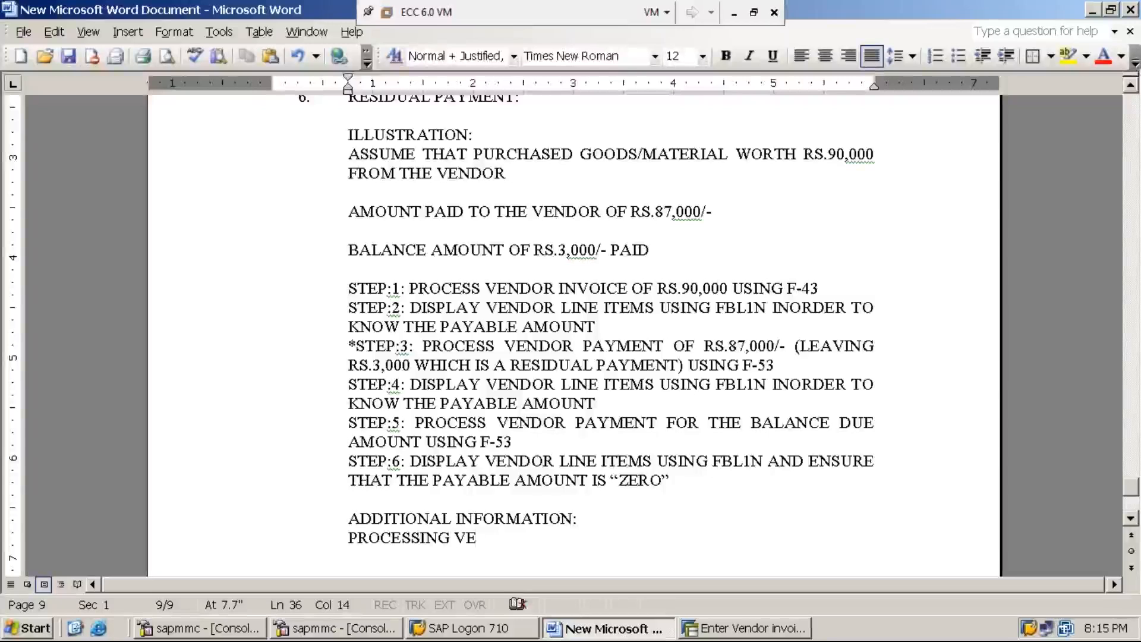
pyautogui.write('NDOR INVOIC')
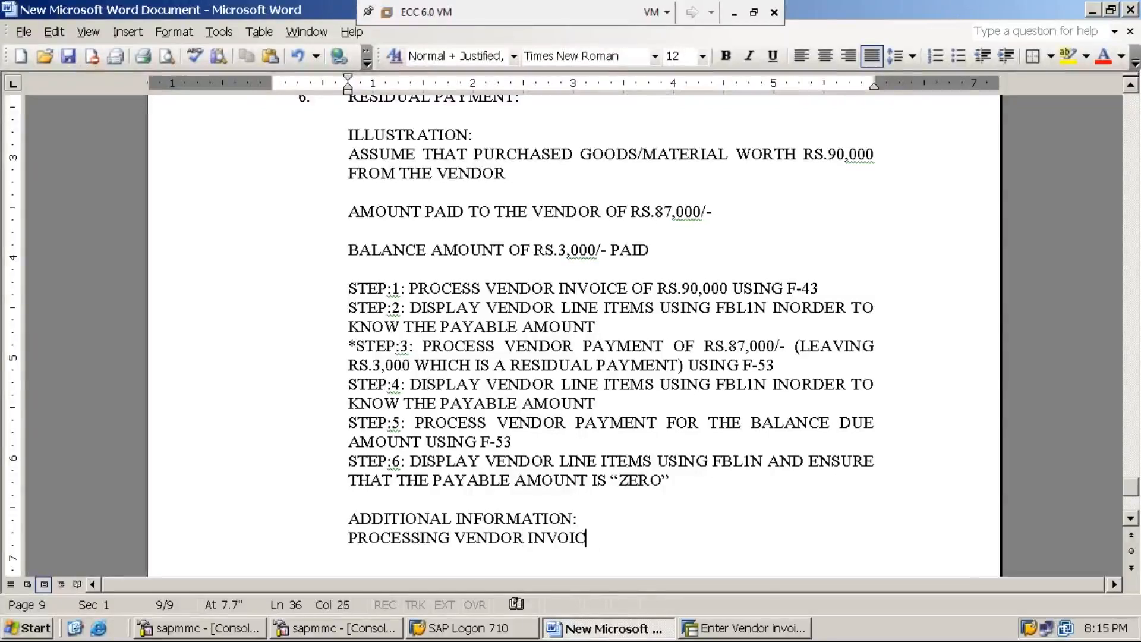
pyautogui.write('E USING')
pyautogui.press('BackSpace')
pyautogui.press('BackSpace')
pyautogui.press('BackSpace')
pyautogui.press('BackSpace')
pyautogui.press('BackSpace')
pyautogui.press('BackSpace')
pyautogui.write('IN ENJOY SCREEN USI')
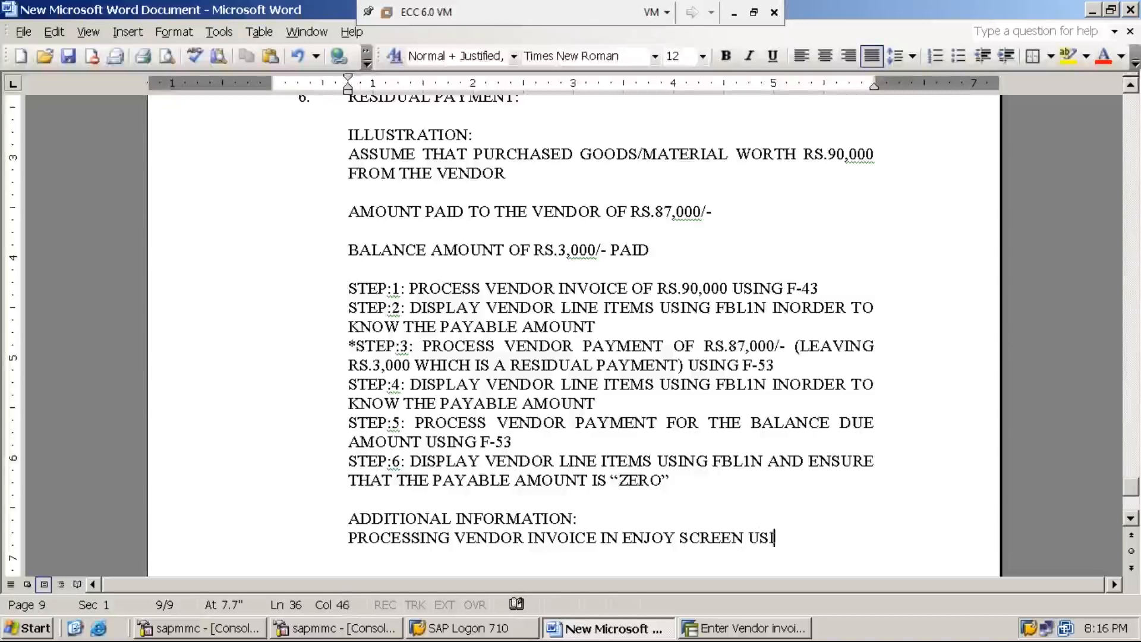
pyautogui.write('NG ')
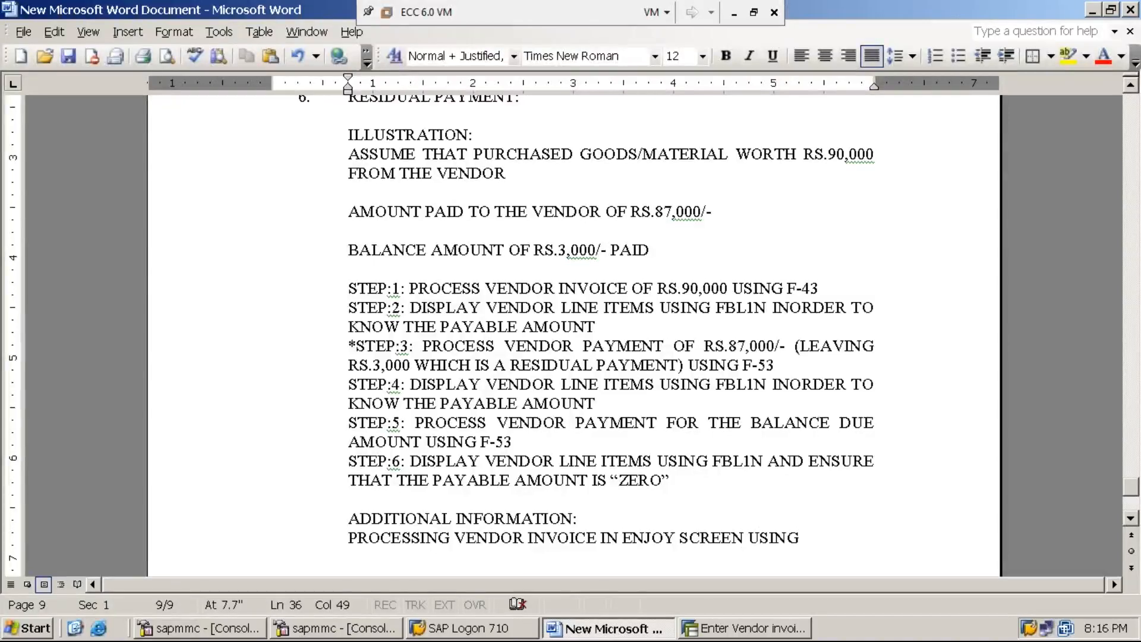
pyautogui.write('FB60')
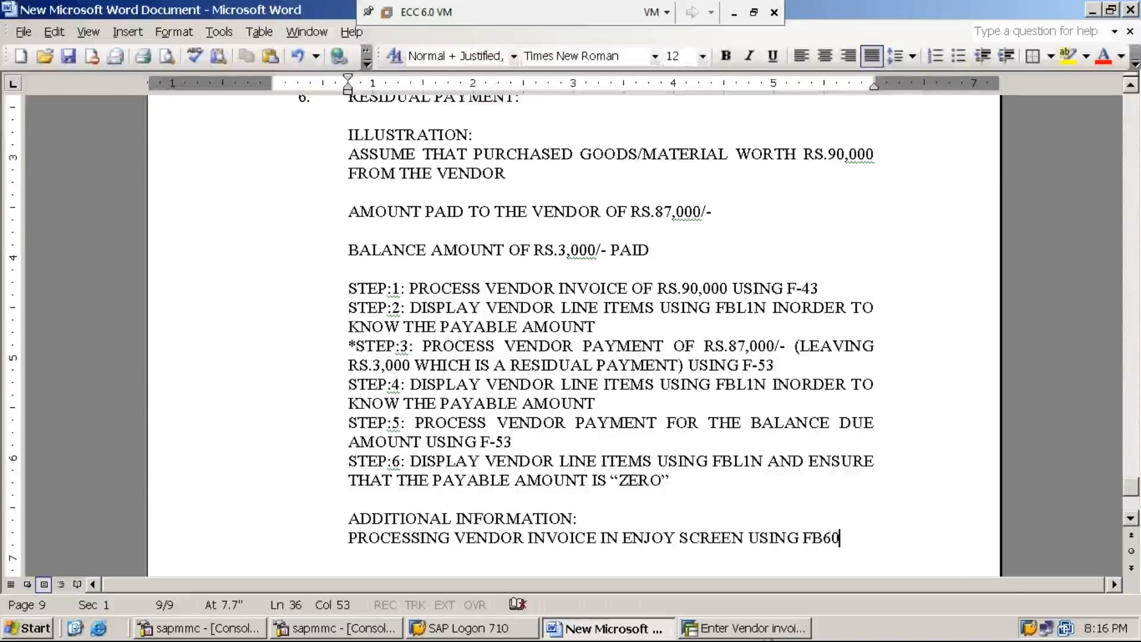
pyautogui.click(780, 634)
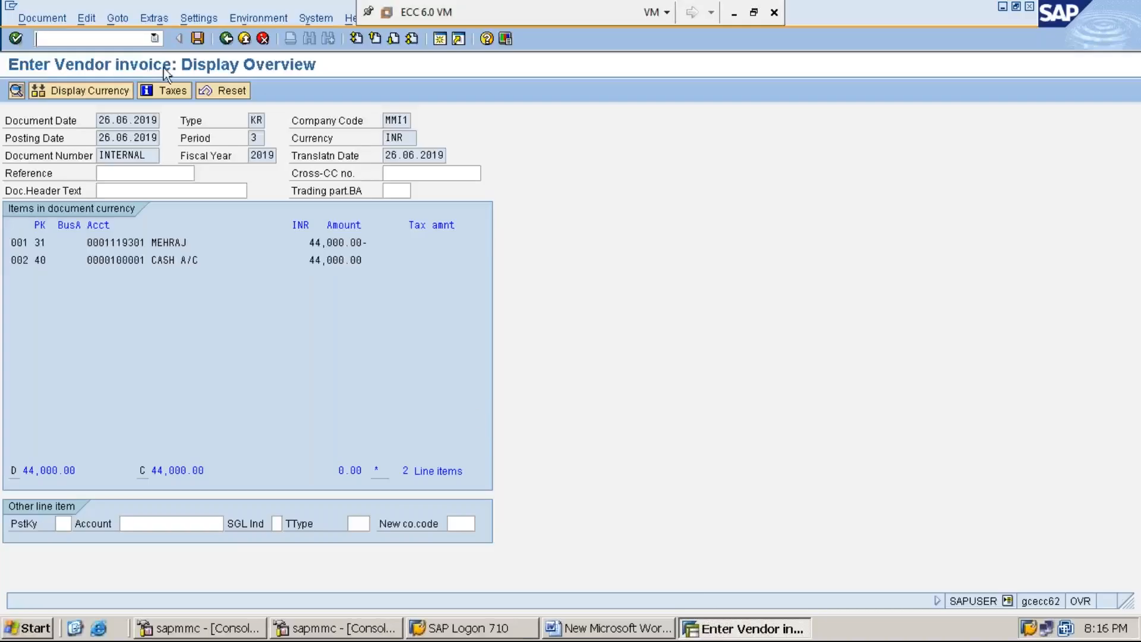
# Leave the F-43 invoice overview for SAP Easy Access with /n.
pyautogui.click(37, 39)
pyautogui.write('/n')
pyautogui.press('Return')
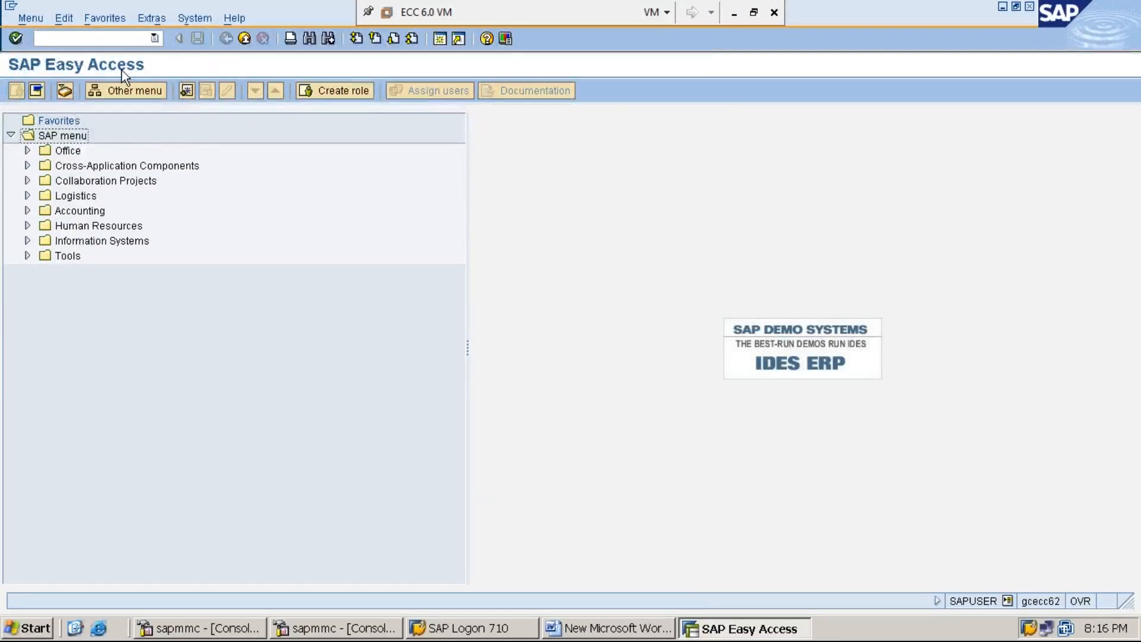
pyautogui.click(734, 13)
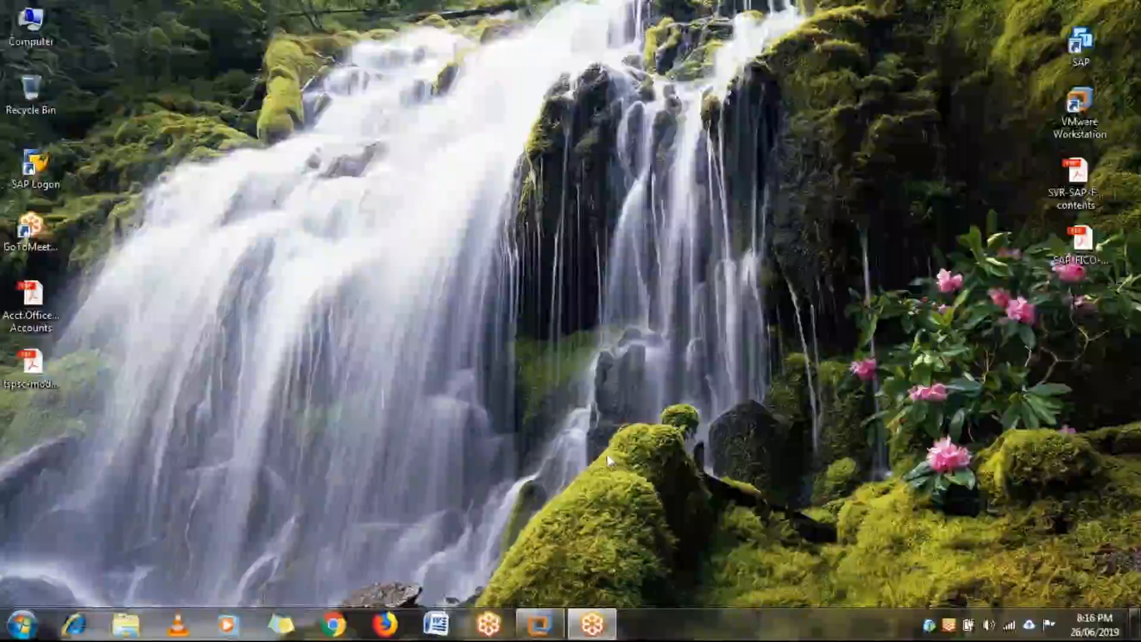
pyautogui.click(539, 624)
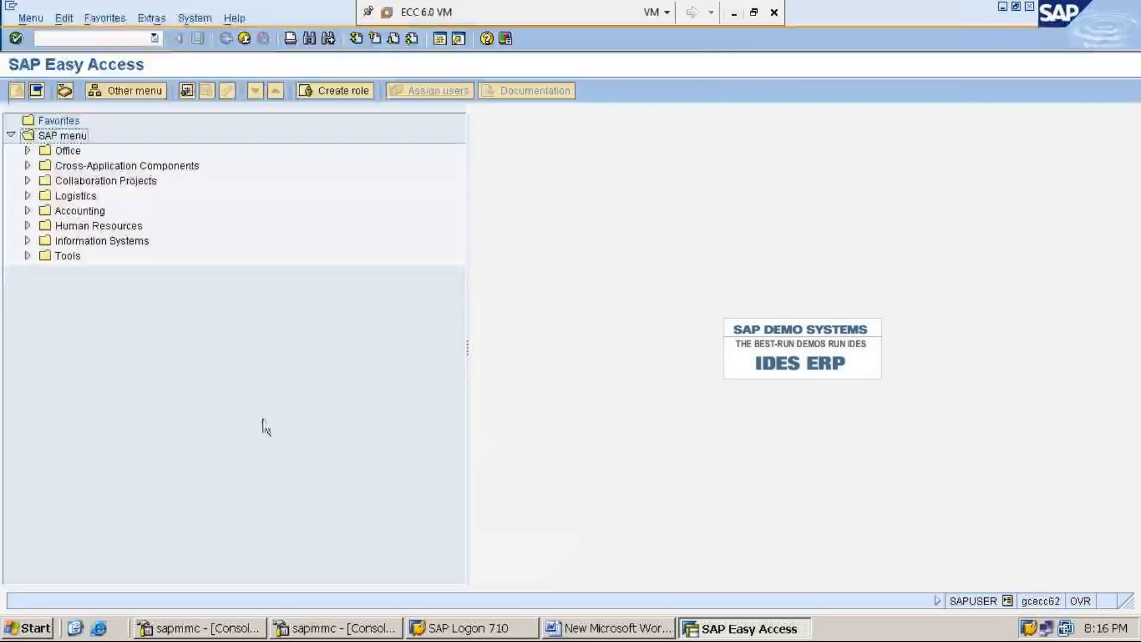
# Expand Accounting > Financial Accounting > Accounts Payable > Document Entry and select FB60 - Invoice.
pyautogui.doubleClick(79, 212)
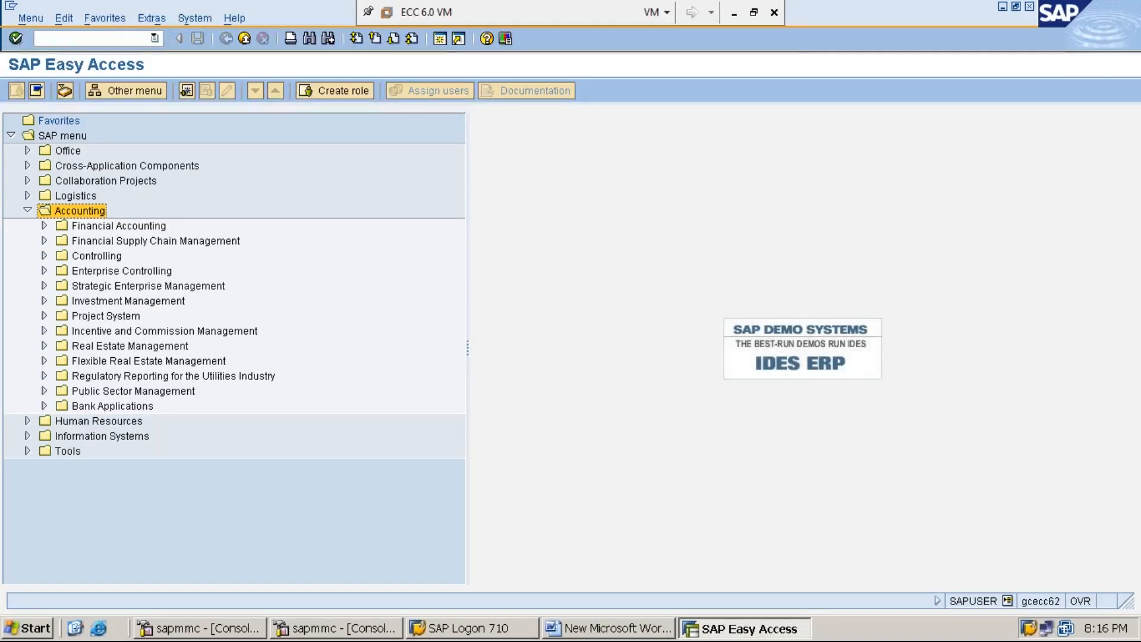
pyautogui.click(118, 226)
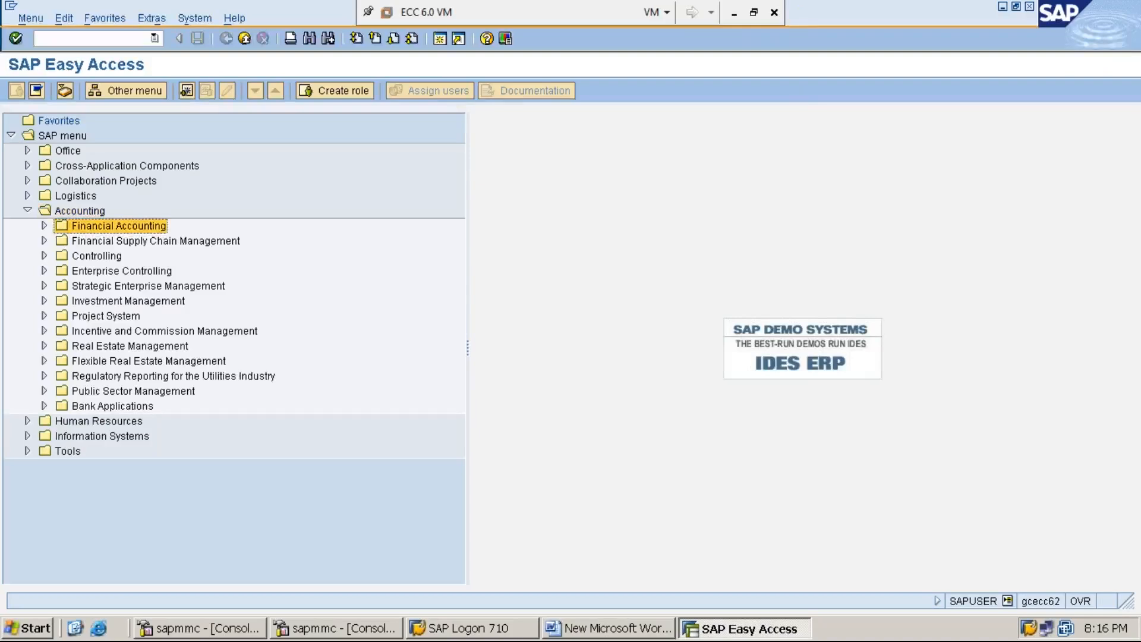
pyautogui.doubleClick(113, 226)
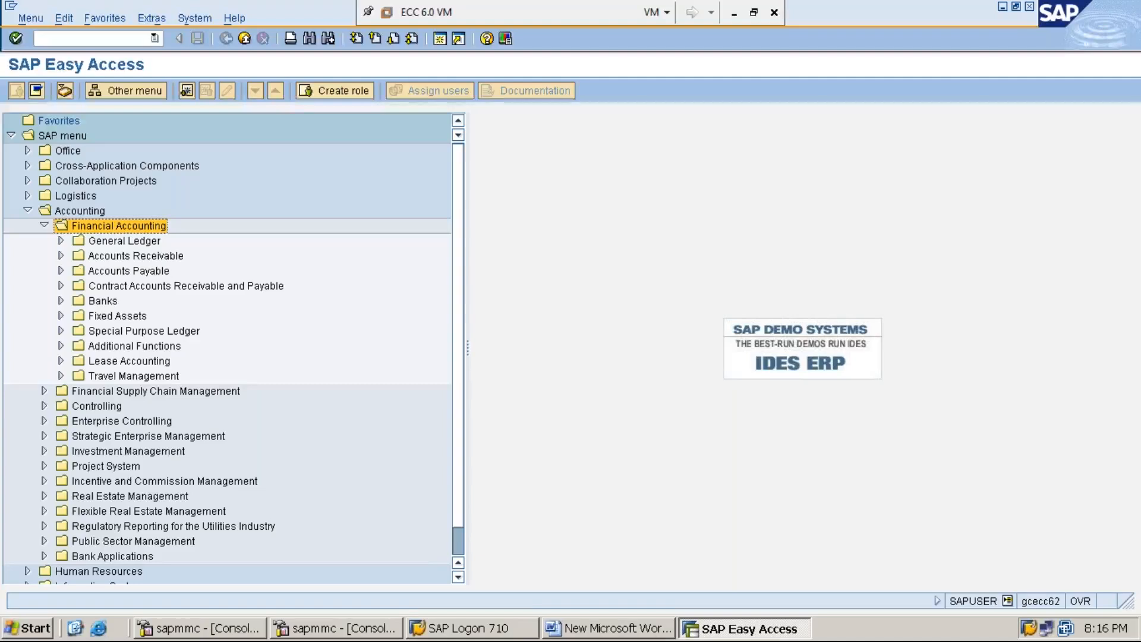
pyautogui.press('Down')
pyautogui.press('Down')
pyautogui.press('Down')
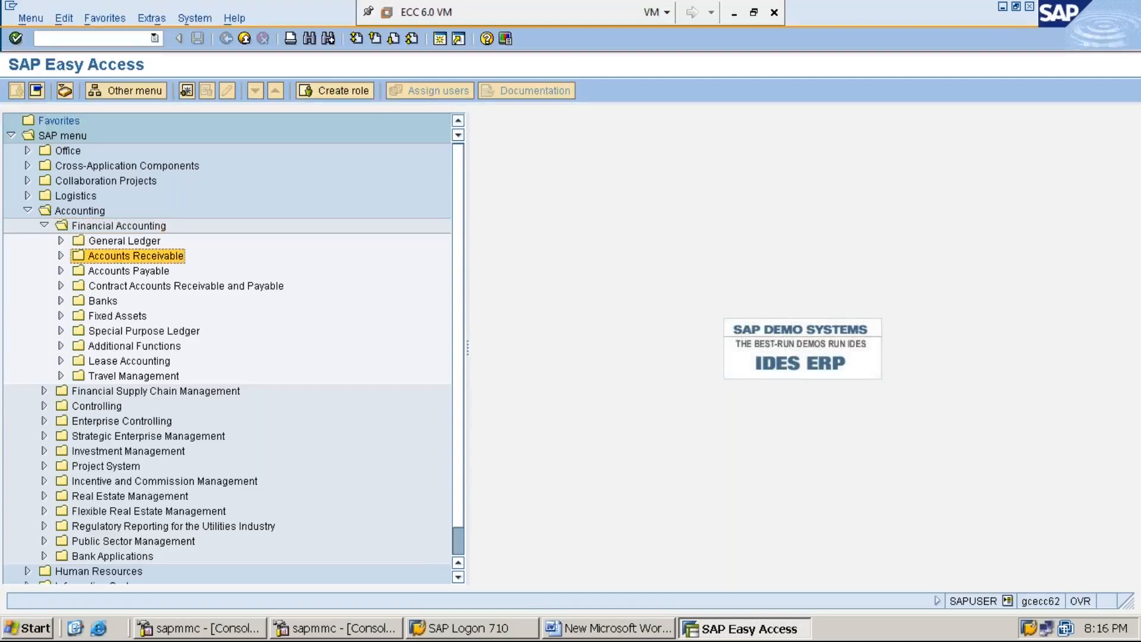
pyautogui.press('Right')
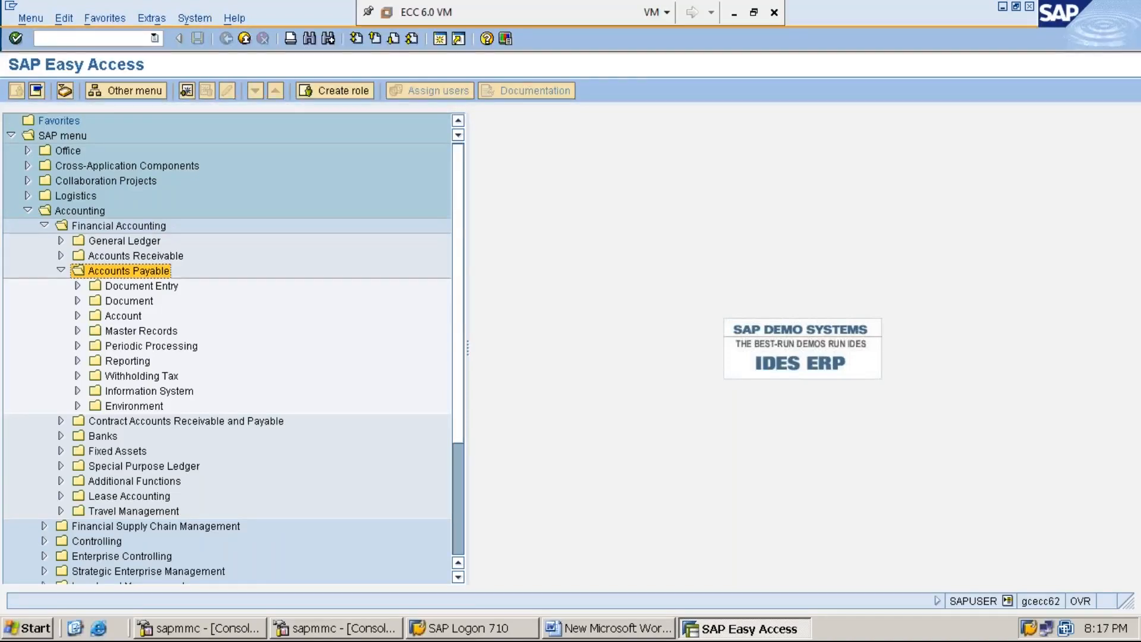
pyautogui.press('Down')
pyautogui.press('Right')
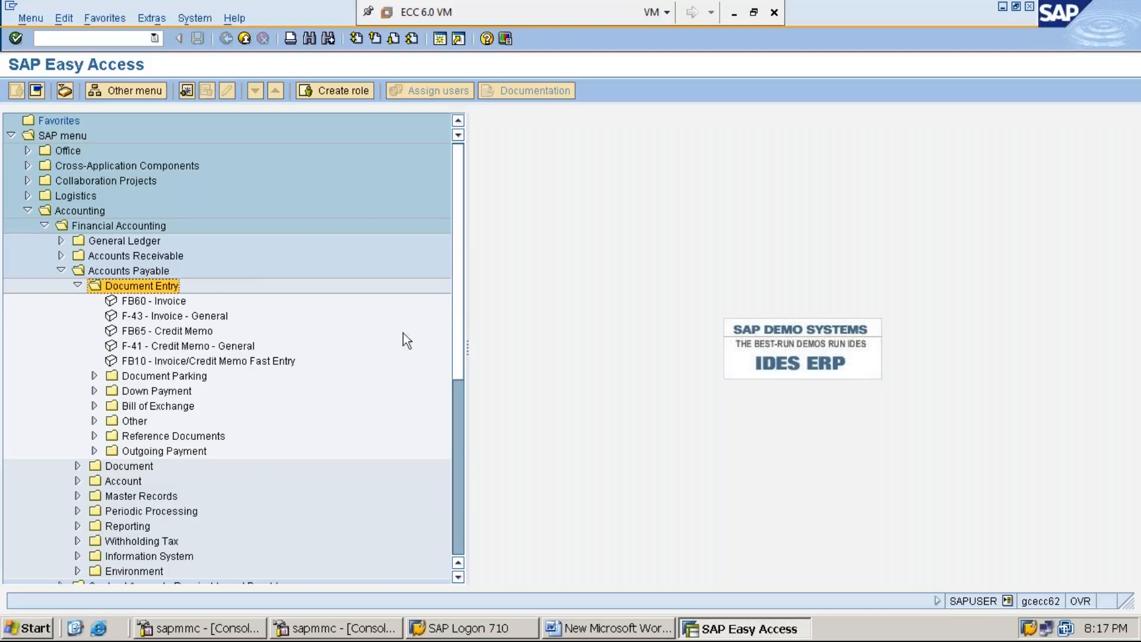
pyautogui.click(164, 301)
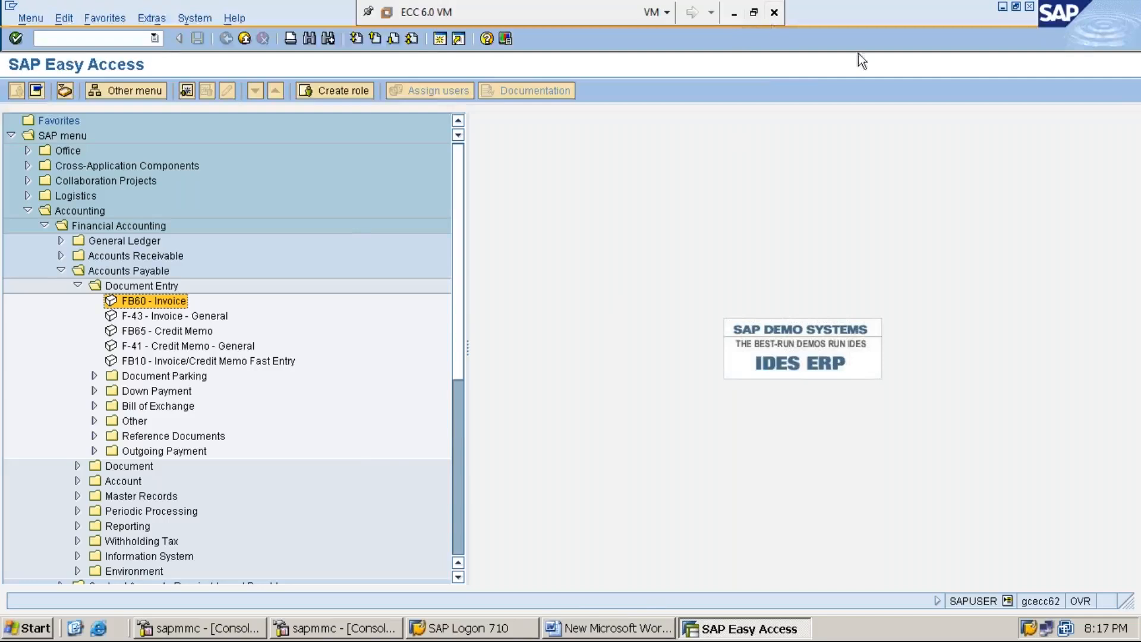
pyautogui.click(1003, 7)
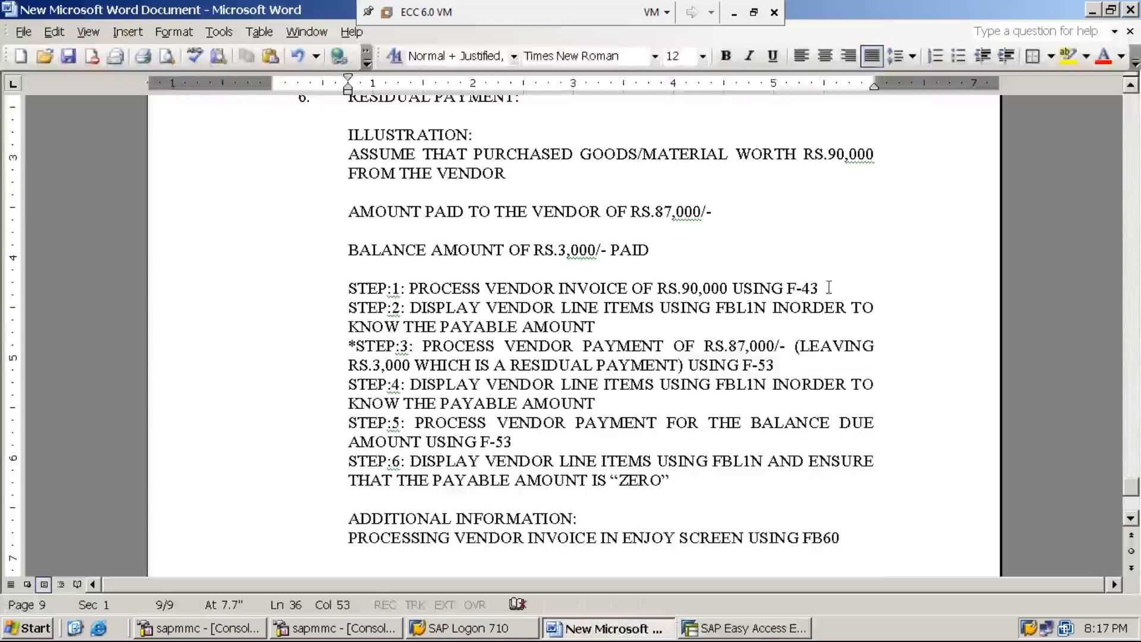
pyautogui.click(761, 633)
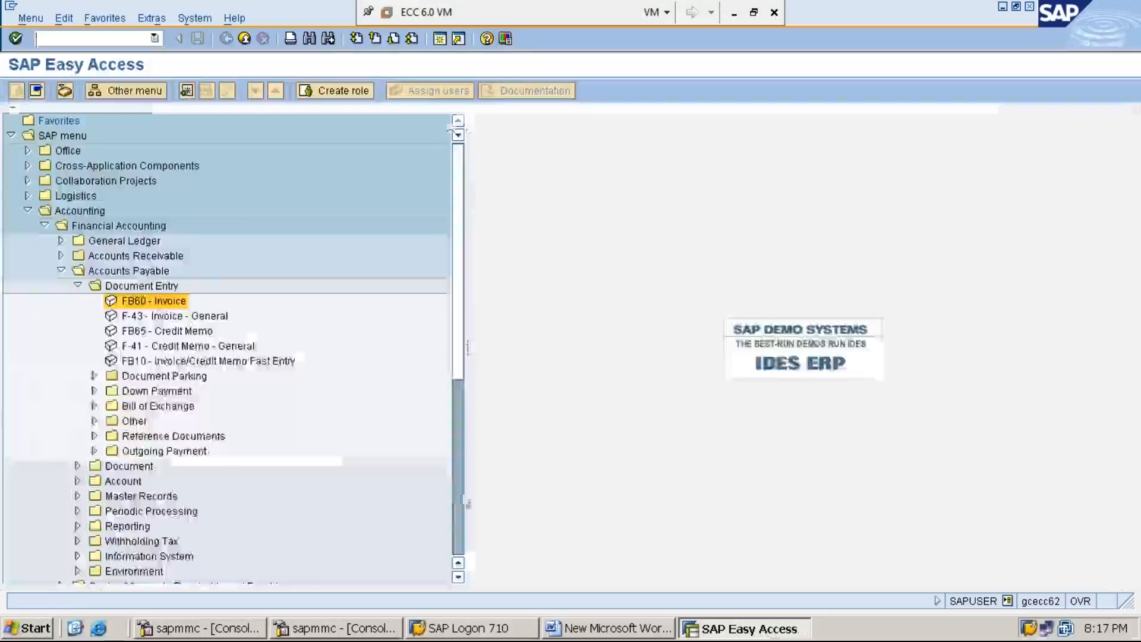
pyautogui.doubleClick(152, 301)
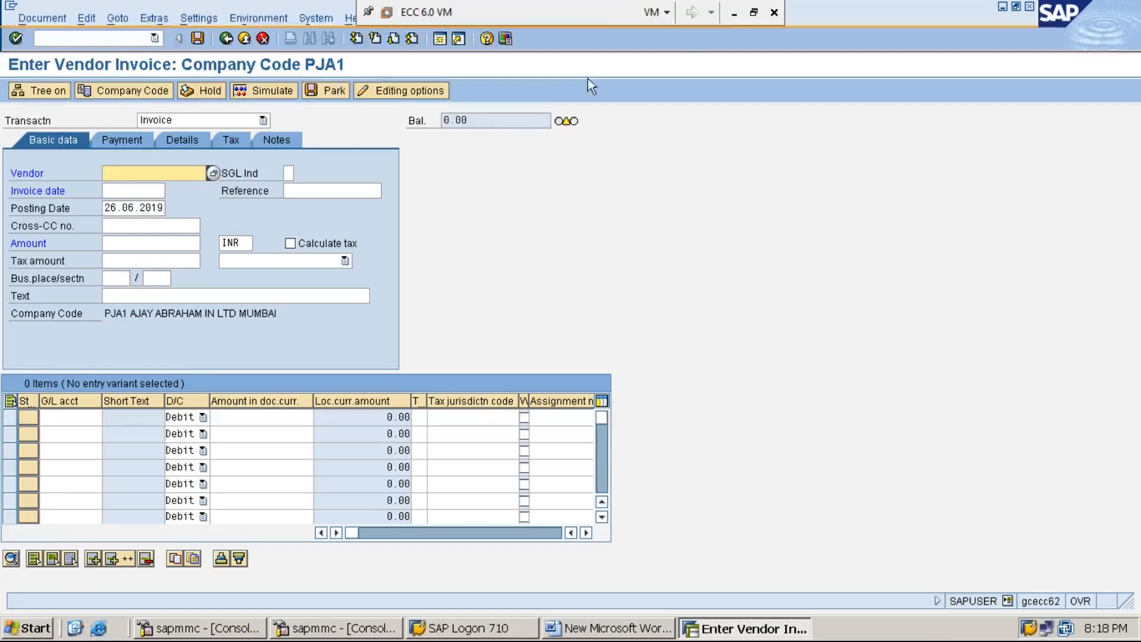
pyautogui.click(734, 13)
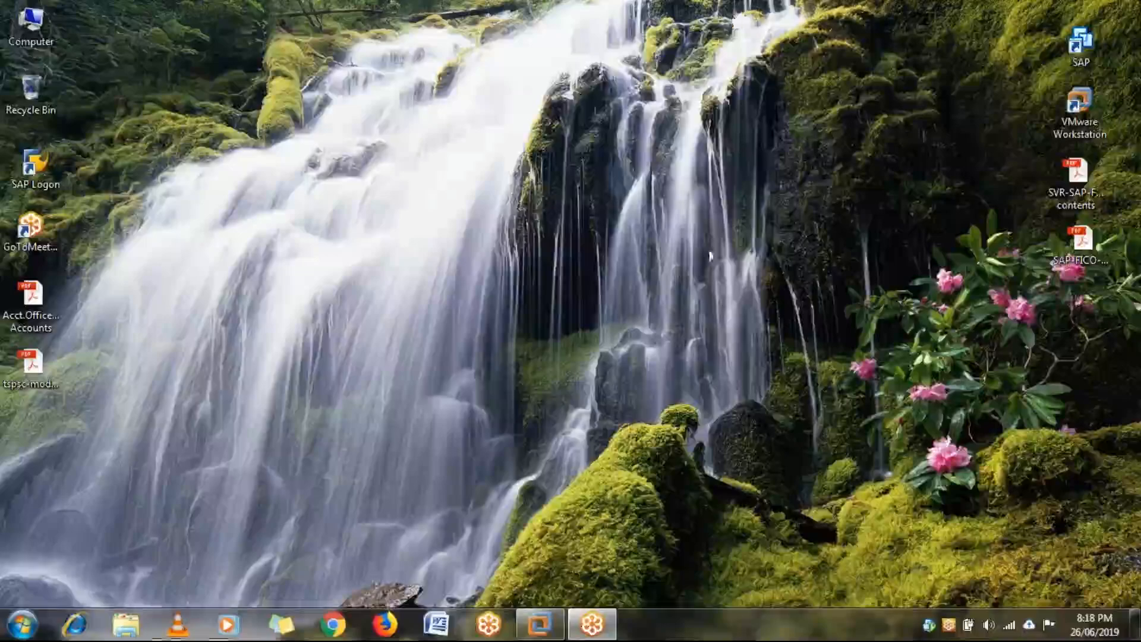
pyautogui.click(565, 636)
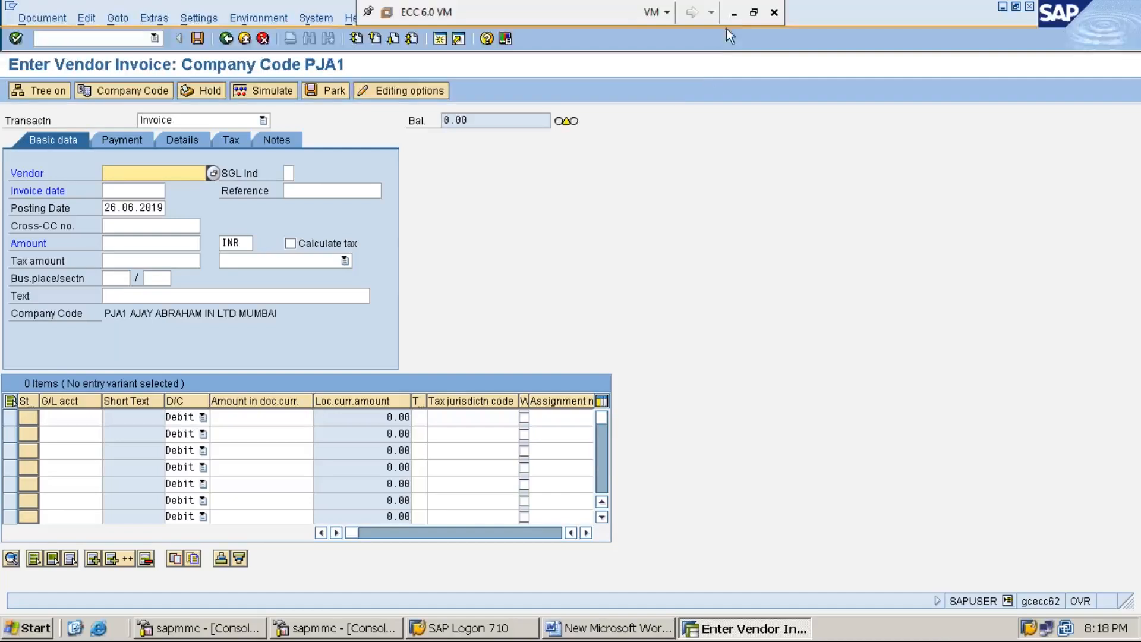
pyautogui.click(734, 13)
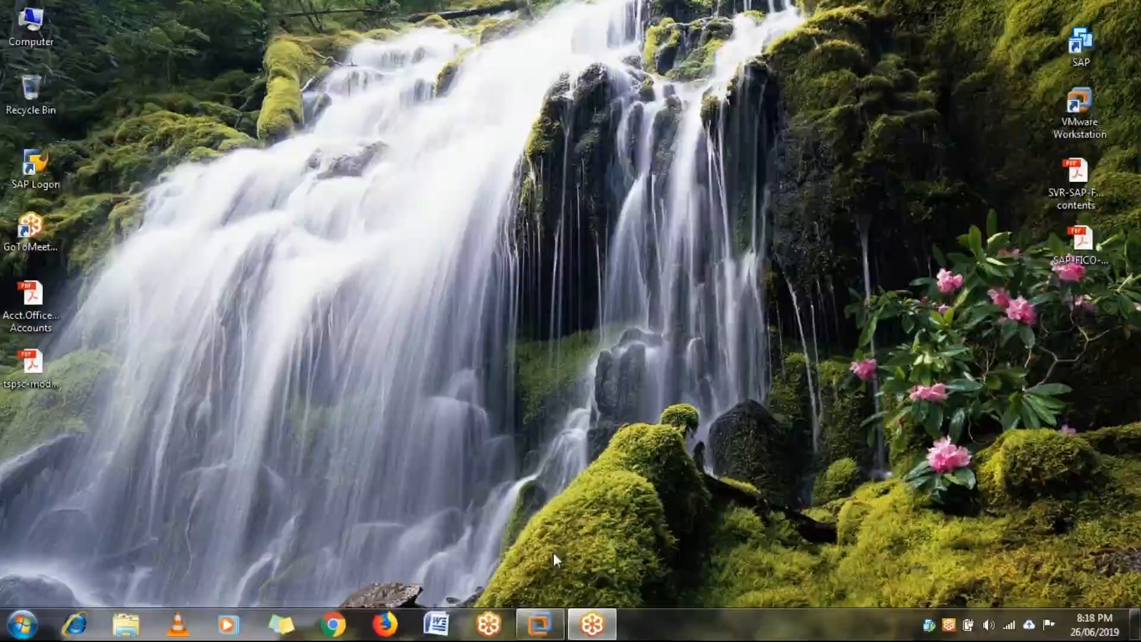
pyautogui.click(545, 631)
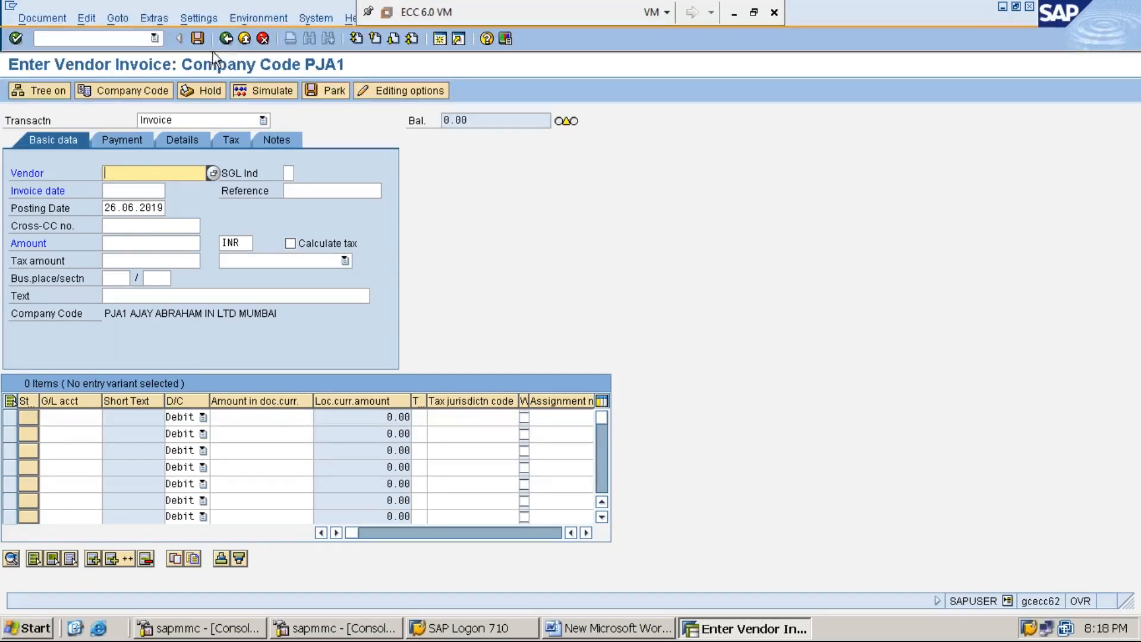
pyautogui.click(118, 39)
pyautogui.write('/n')
pyautogui.press('Return')
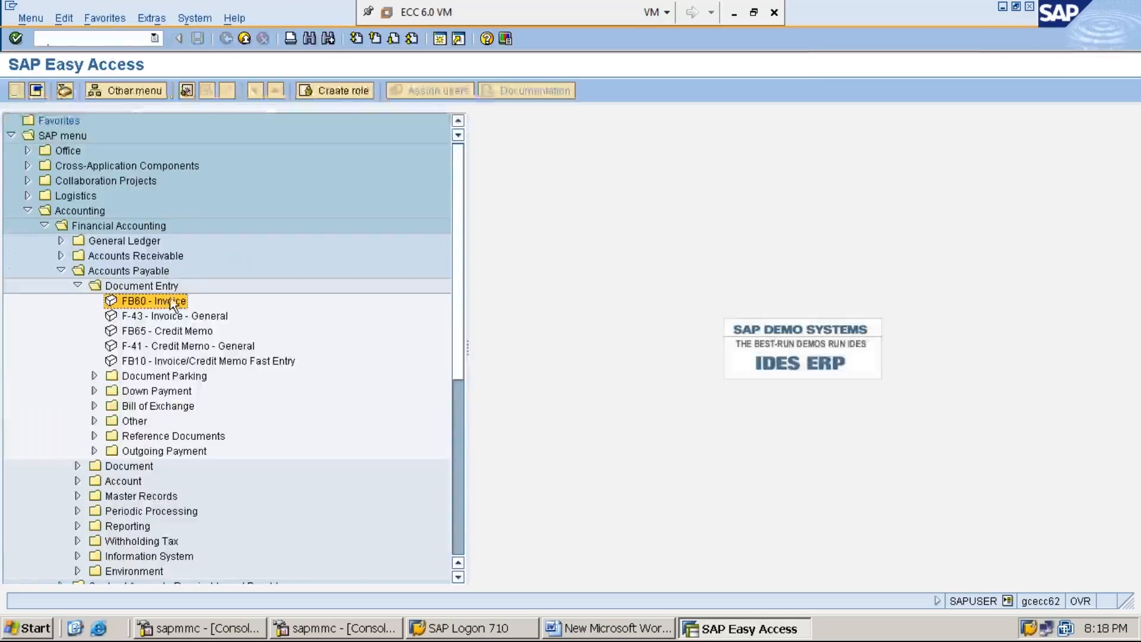
pyautogui.doubleClick(162, 299)
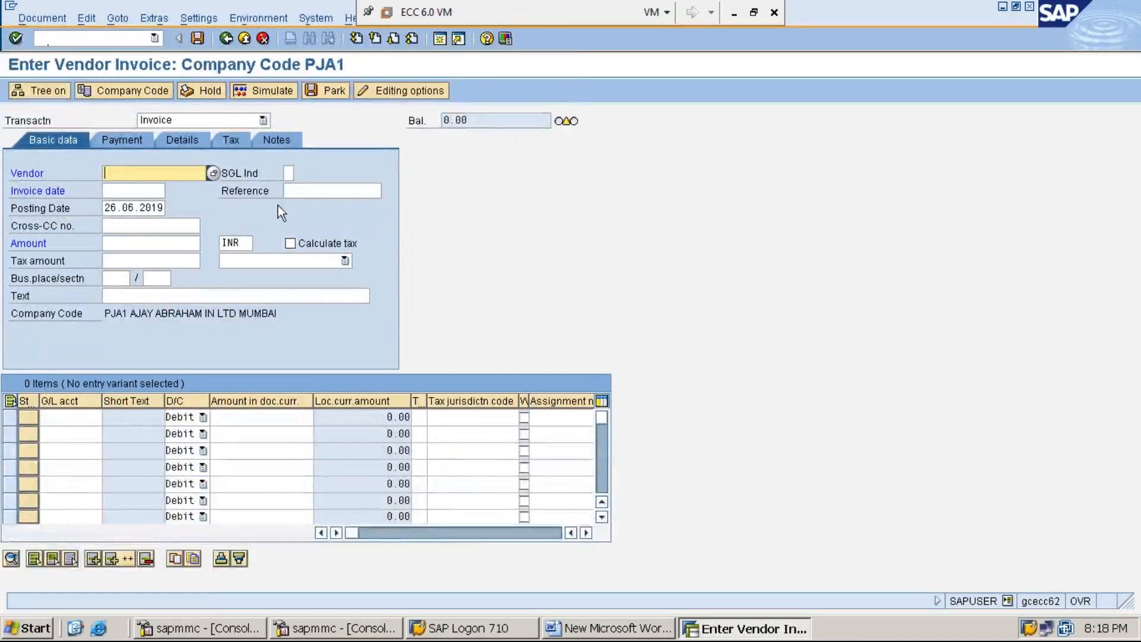
# Change the company code from PJA1 to MMI1 and type the vendor number.
pyautogui.click(154, 92)
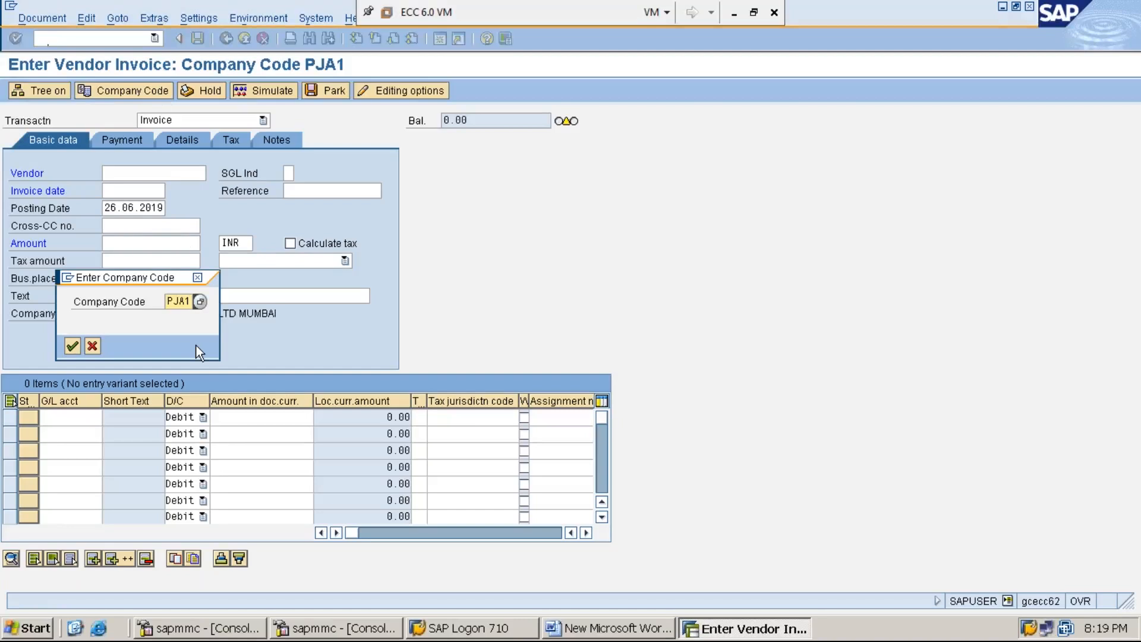
pyautogui.press('BackSpace')
pyautogui.write('MMI1')
pyautogui.press('Return')
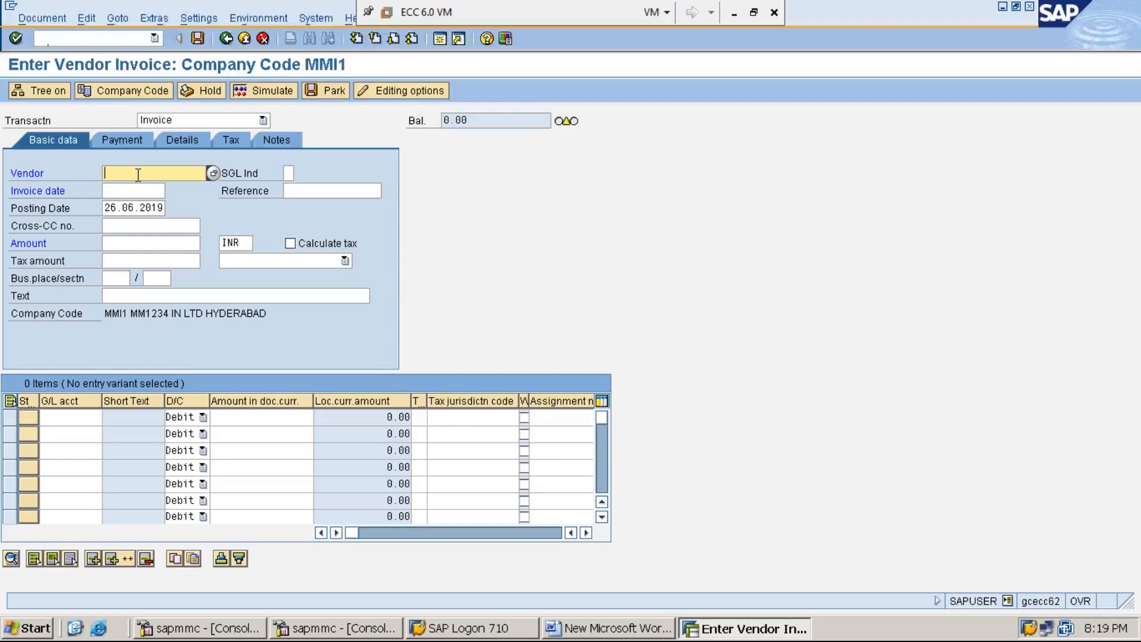
pyautogui.write('111')
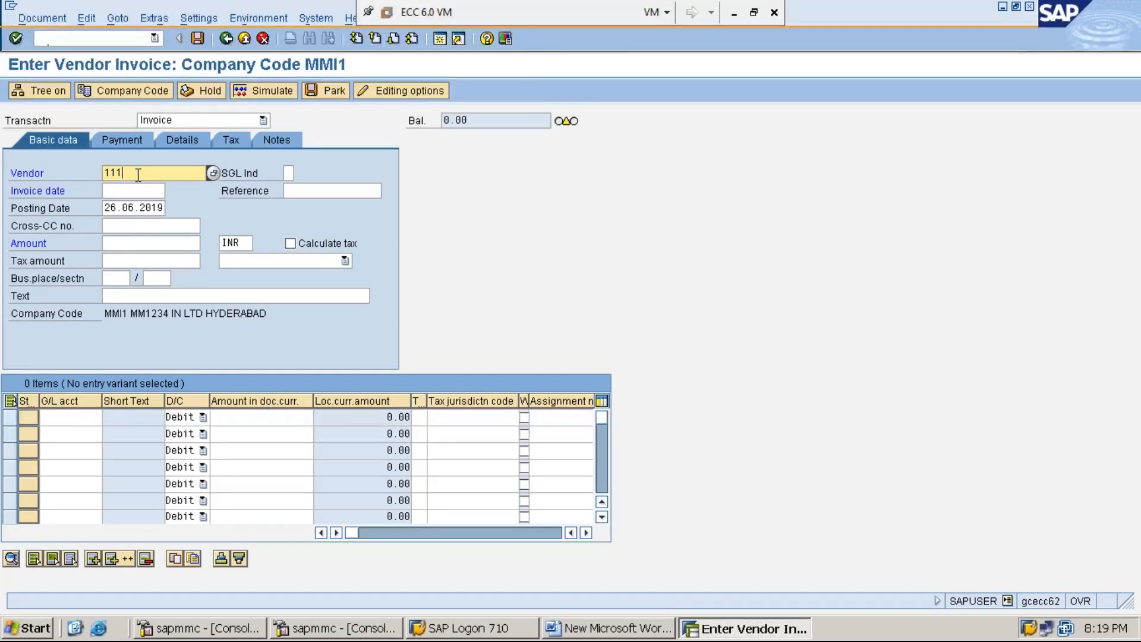
pyautogui.write('9341')
# Set the invoice date to 26.06.2019 and the amount to 15000 INR.
pyautogui.click(146, 191)
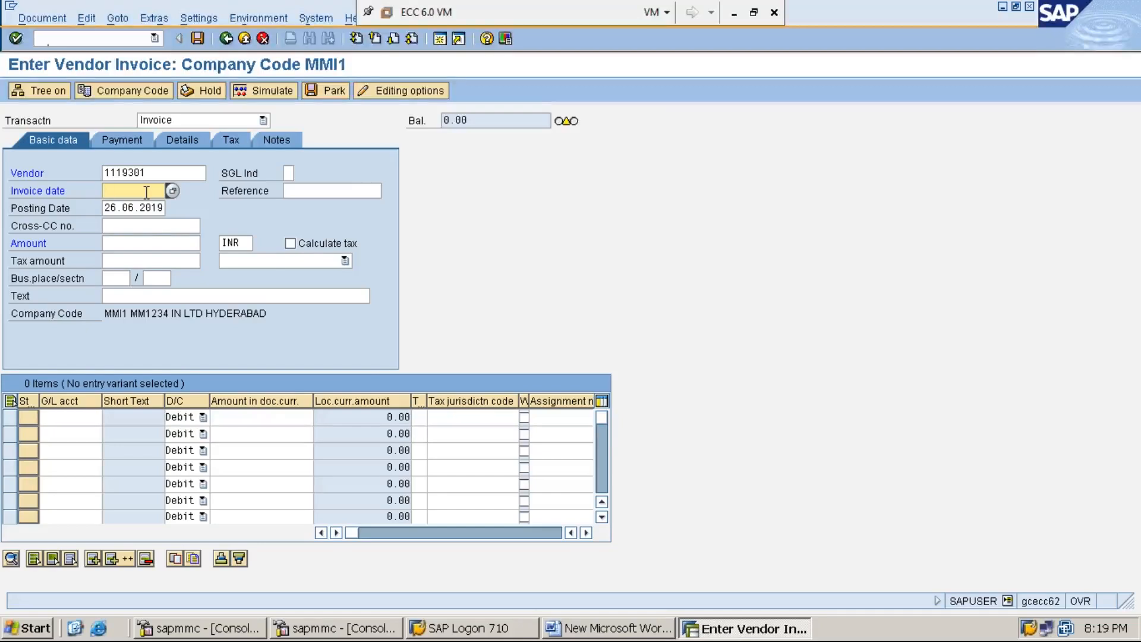
pyautogui.press('F4')
pyautogui.press('Return')
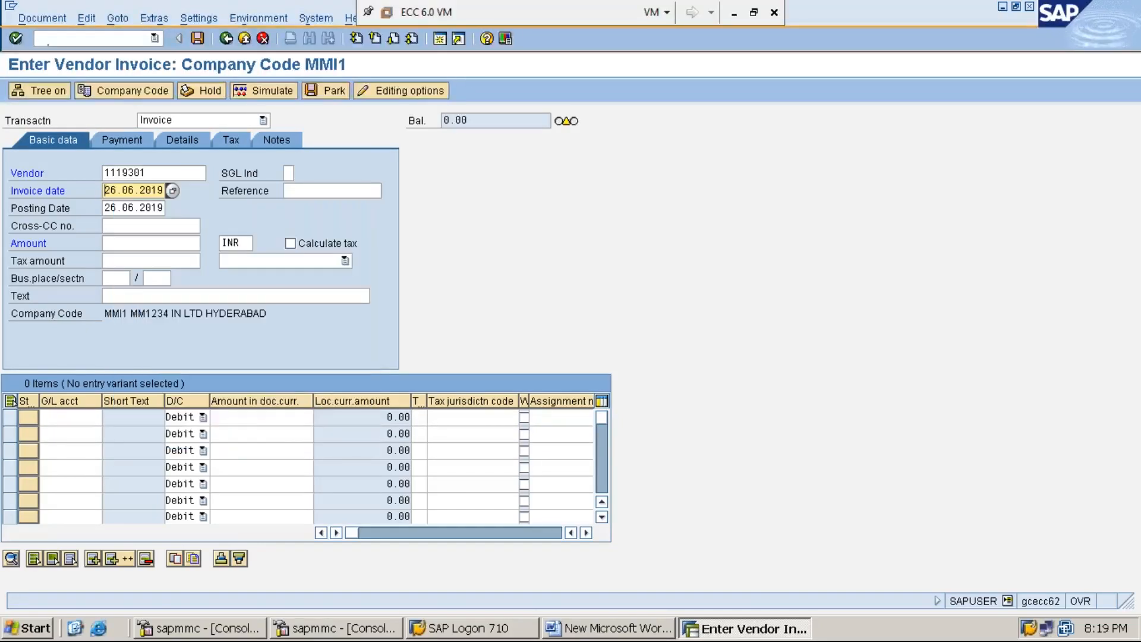
pyautogui.click(142, 208)
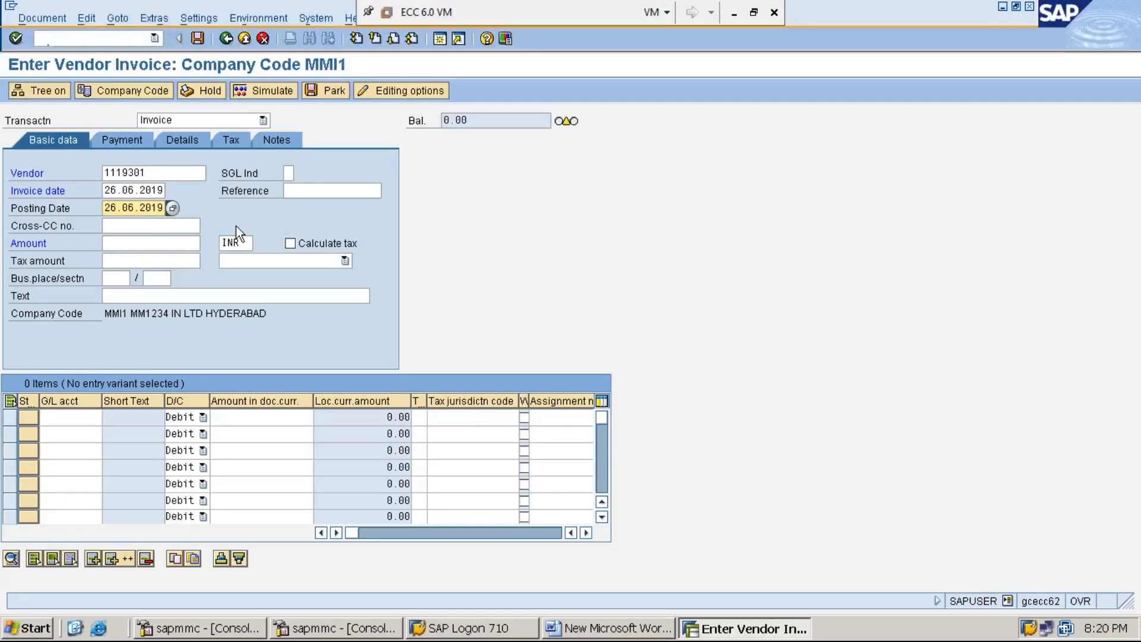
pyautogui.click(167, 244)
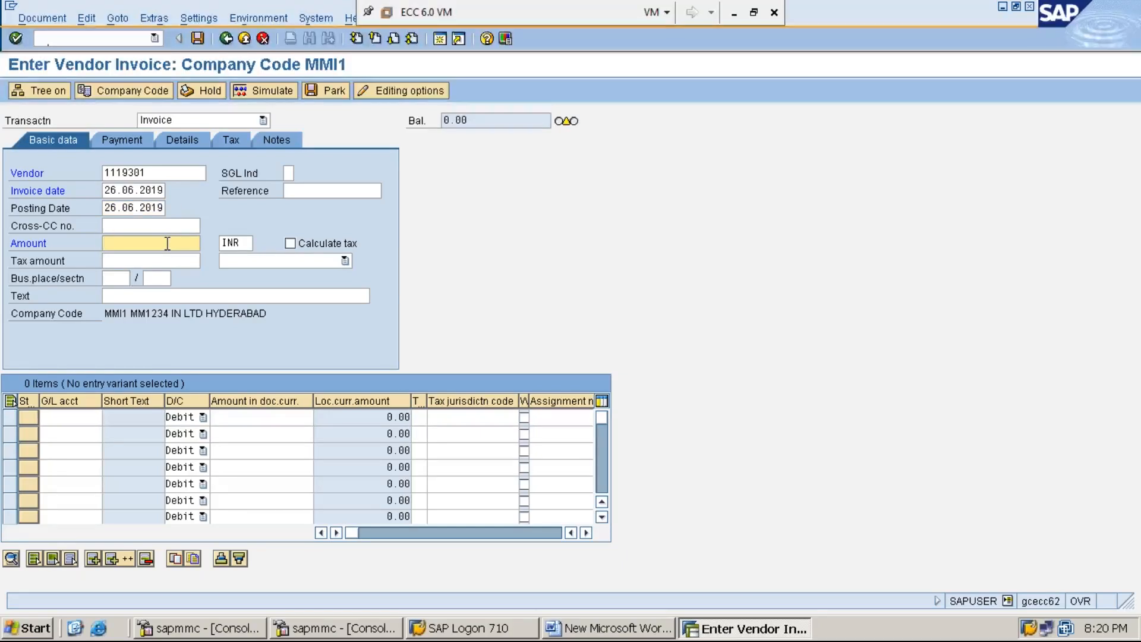
pyautogui.write('15000')
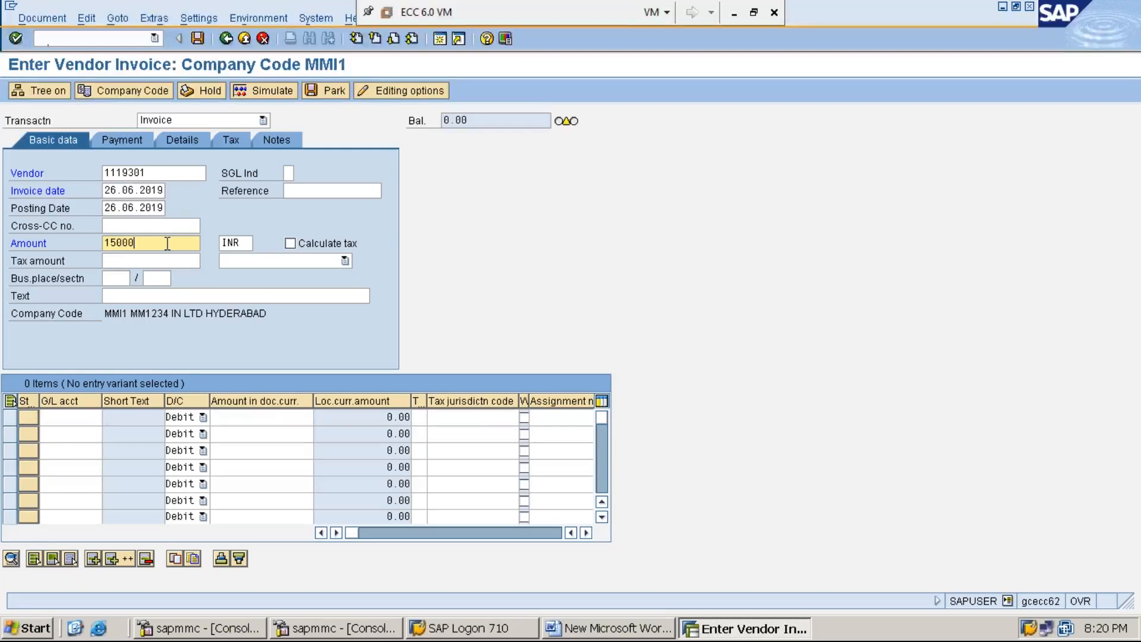
# Enter the header text 'VENDOR INVOICE PROCESSING FOR THE PURCHASES'.
pyautogui.click(184, 297)
pyautogui.write('1119301')
pyautogui.press('BackSpace')
pyautogui.press('BackSpace')
pyautogui.press('BackSpace')
pyautogui.press('BackSpace')
pyautogui.press('BackSpace')
pyautogui.press('BackSpace')
pyautogui.press('BackSpace')
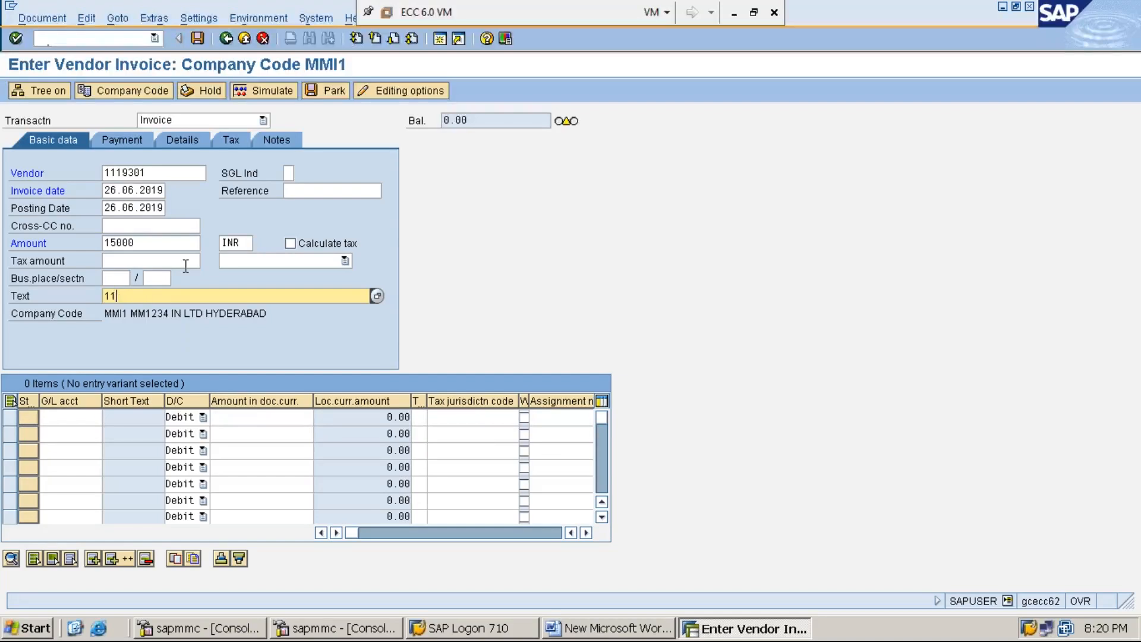
pyautogui.write('V')
pyautogui.write('ENDOR ')
pyautogui.write('IN')
pyautogui.write('VOICE PROCE')
pyautogui.write('SSING FOR THE P')
pyautogui.write('URCHASES')
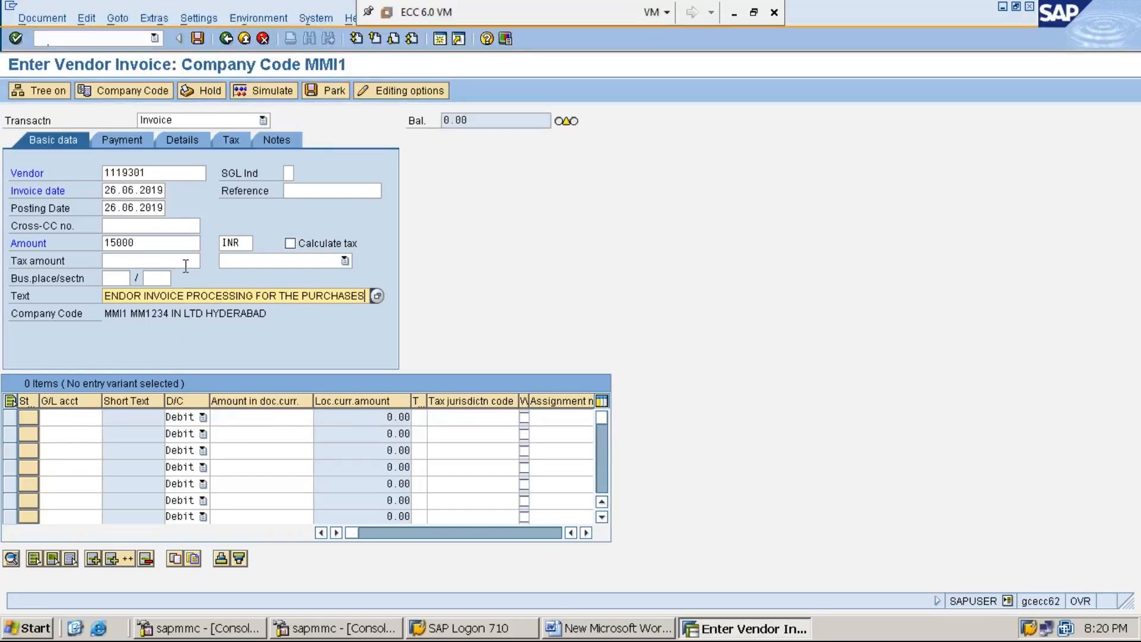
pyautogui.hotkey('ctrl', 'a')
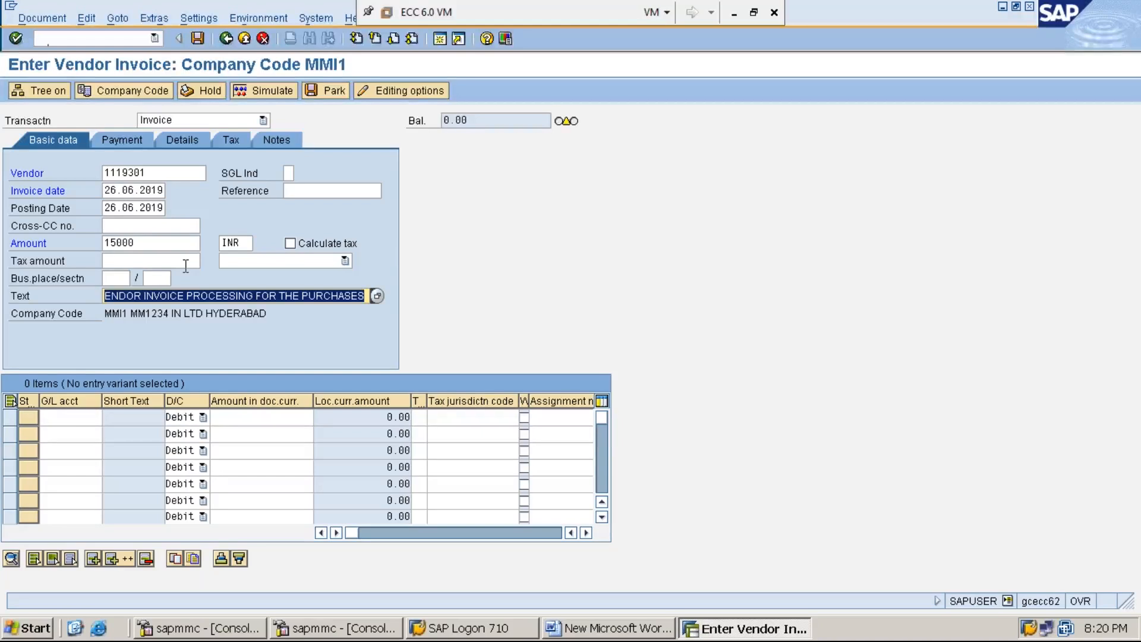
pyautogui.hotkey('ctrl', 'c')
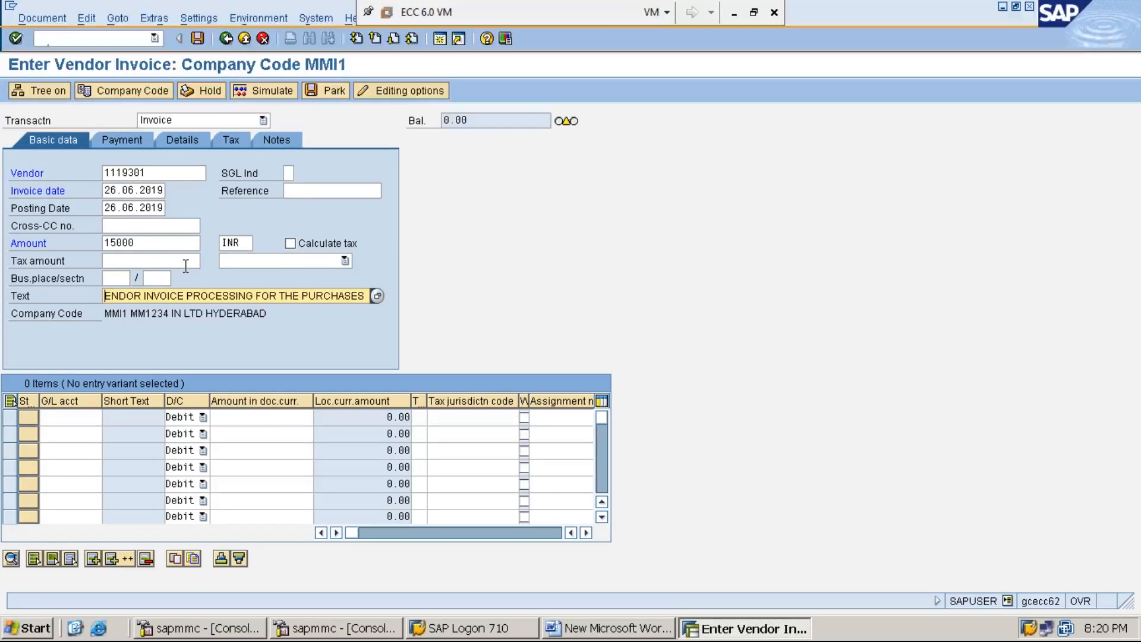
pyautogui.press('Home')
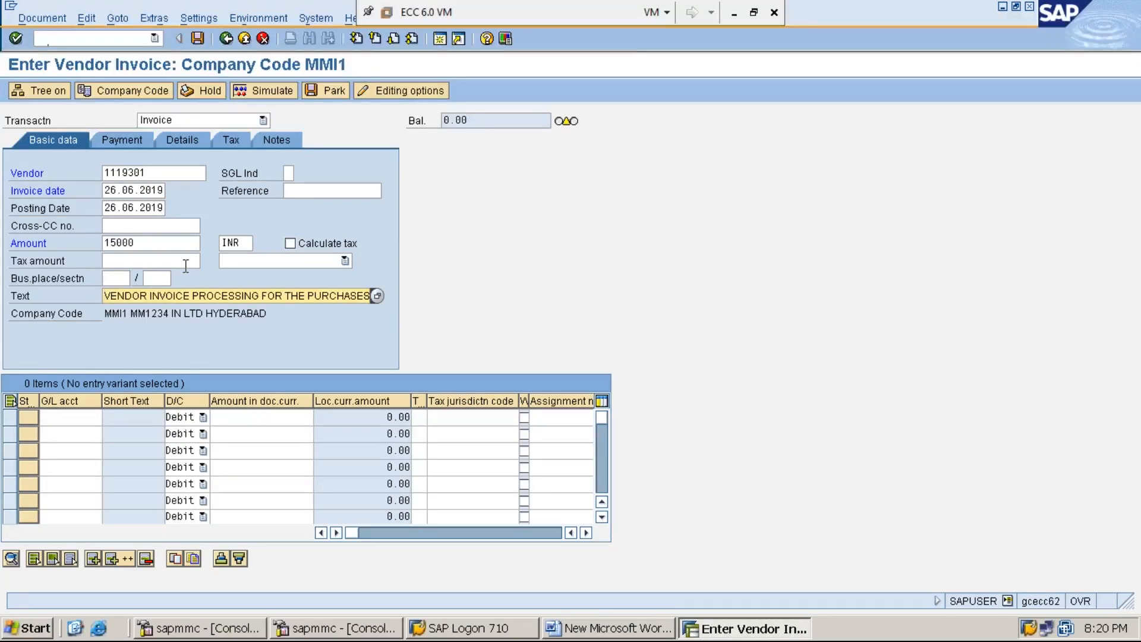
pyautogui.press('End')
pyautogui.press('Home')
pyautogui.press('End')
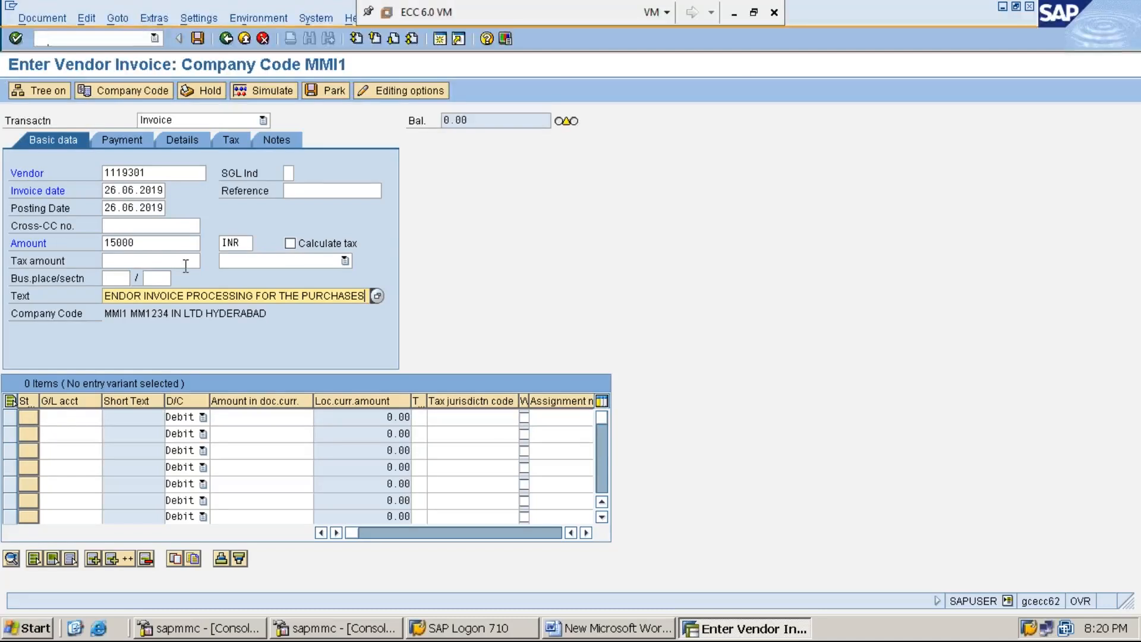
pyautogui.click(70, 419)
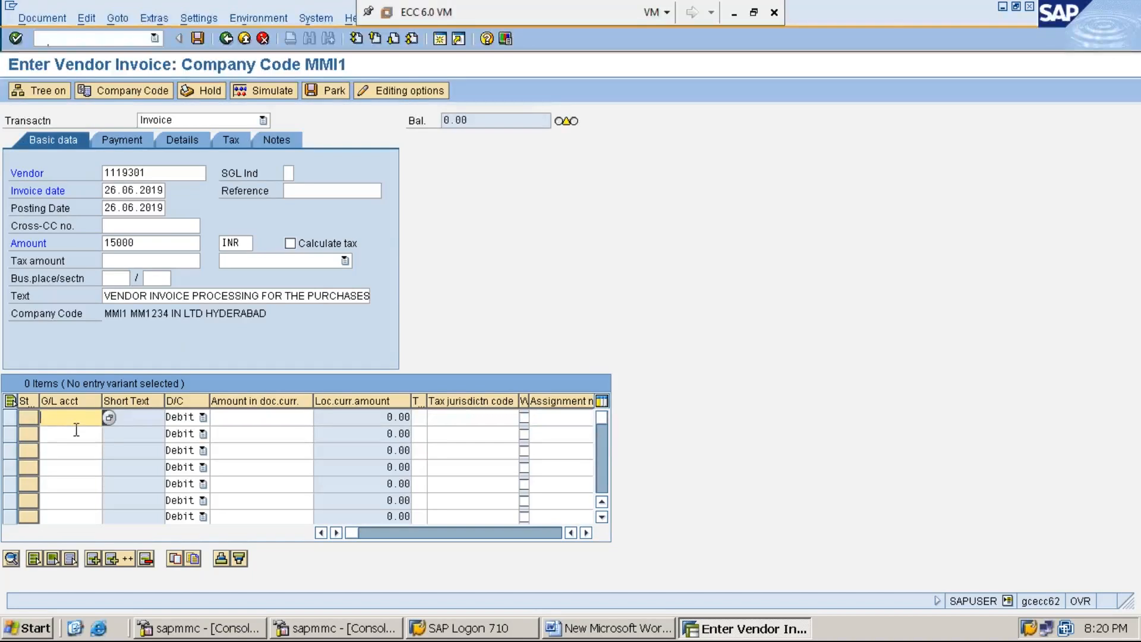
# Put G/L account 300003 on item line one as a debit with amount *.
pyautogui.write('1')
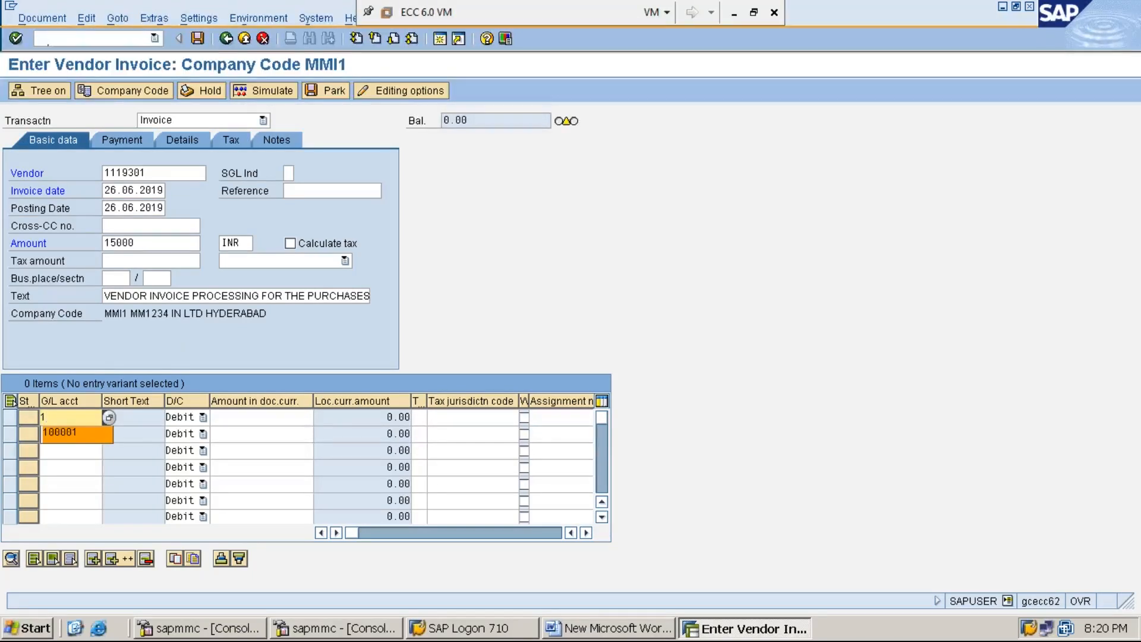
pyautogui.press('BackSpace')
pyautogui.write('3')
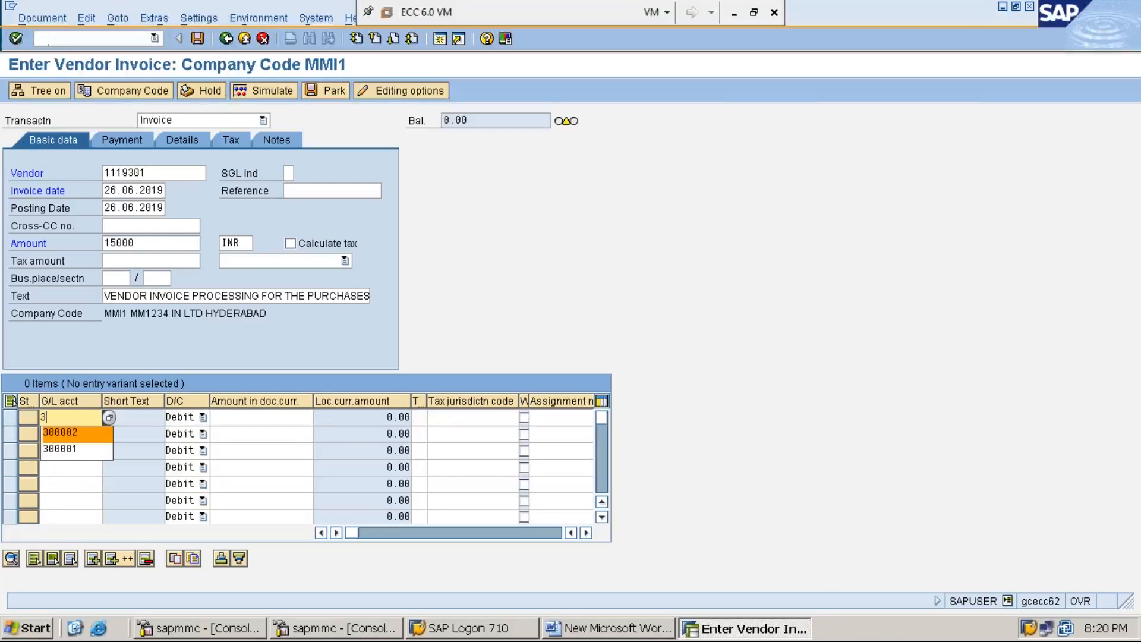
pyautogui.write('00003')
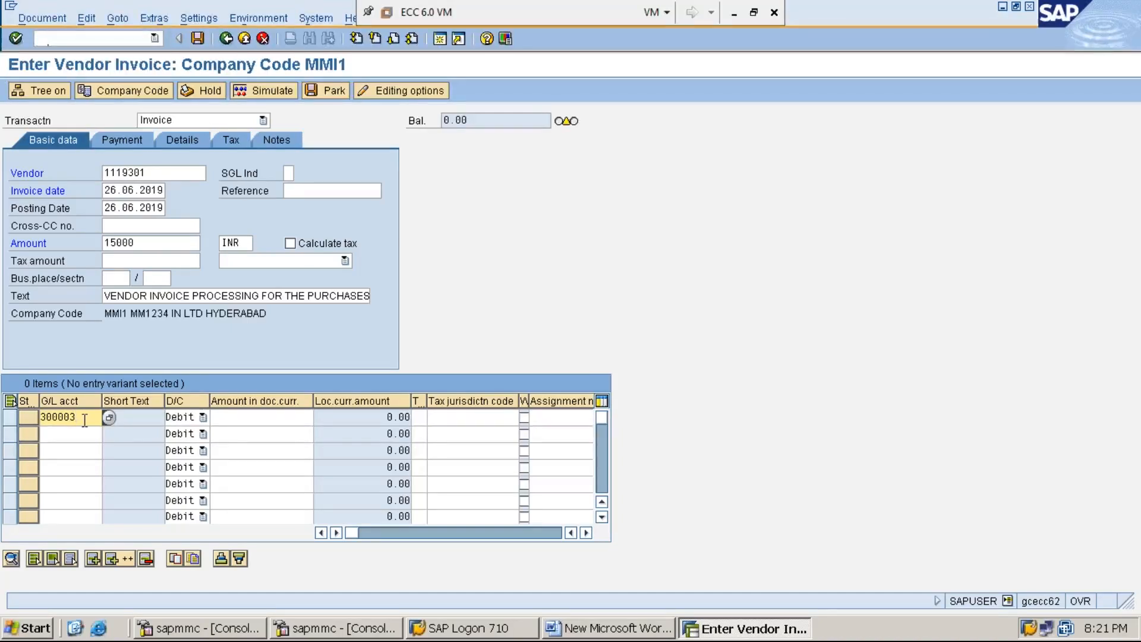
pyautogui.click(203, 417)
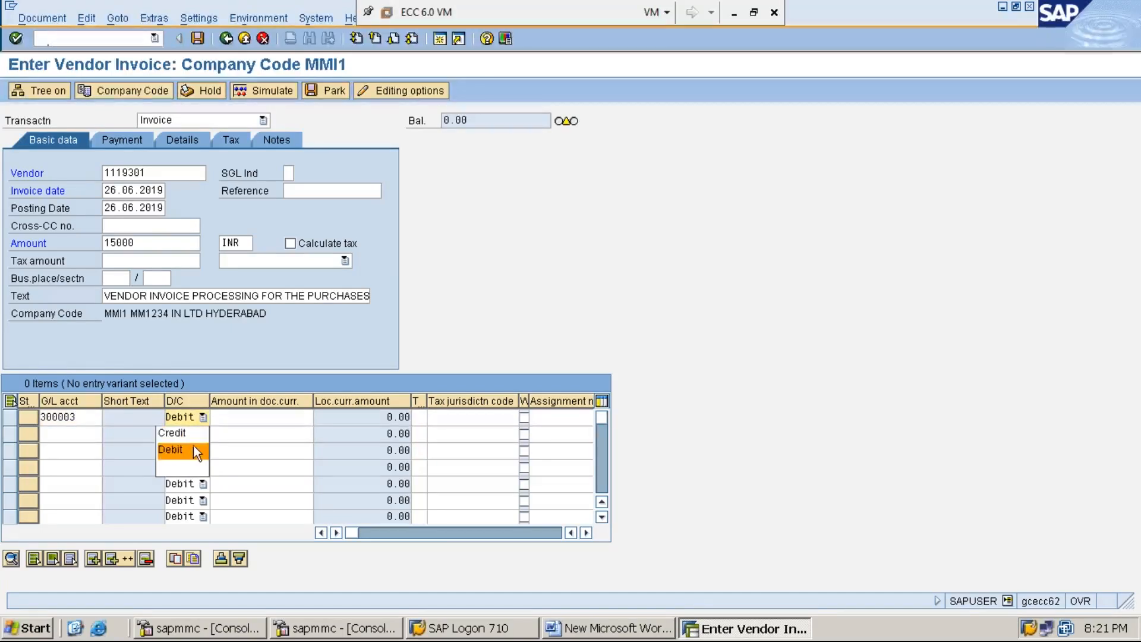
pyautogui.click(194, 444)
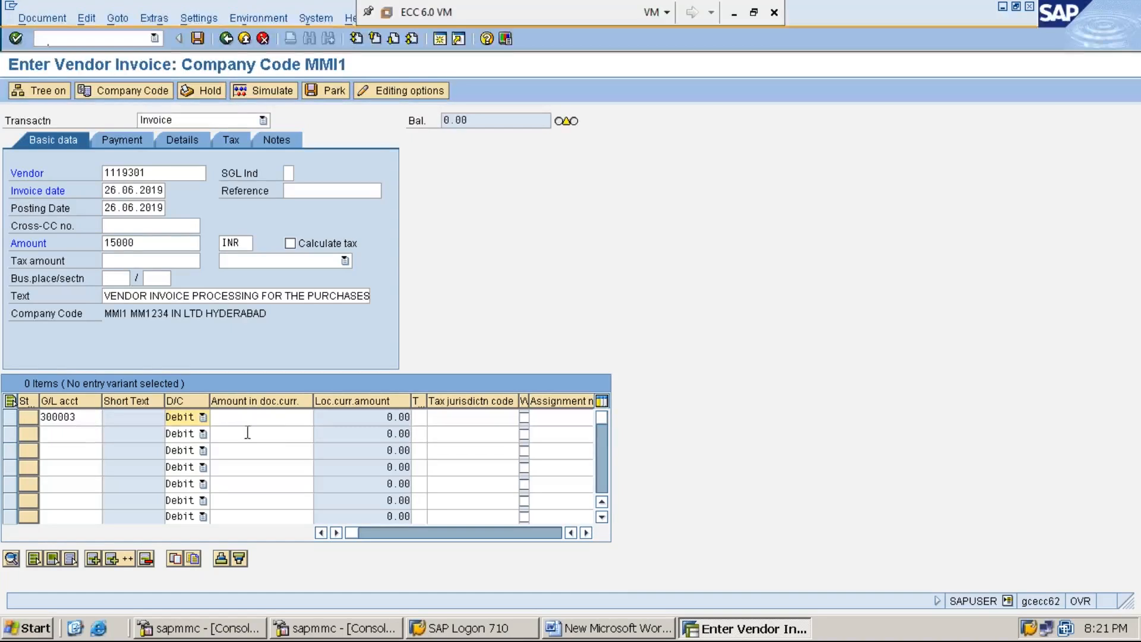
pyautogui.click(272, 420)
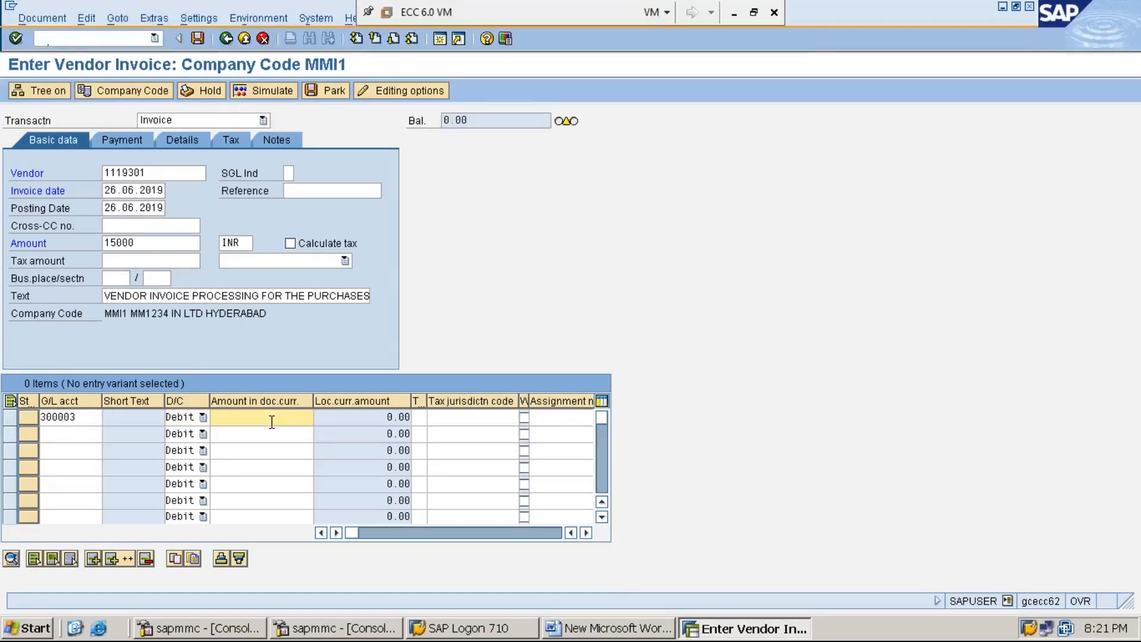
pyautogui.write('15000')
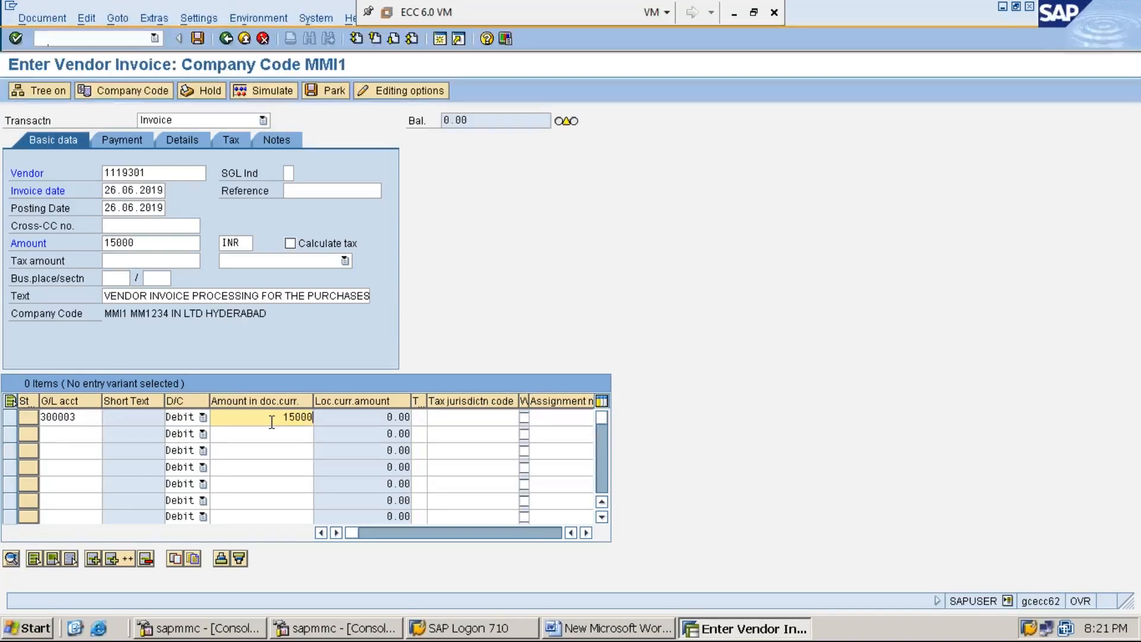
pyautogui.press('BackSpace')
pyautogui.press('BackSpace')
pyautogui.press('BackSpace')
pyautogui.press('BackSpace')
pyautogui.press('BackSpace')
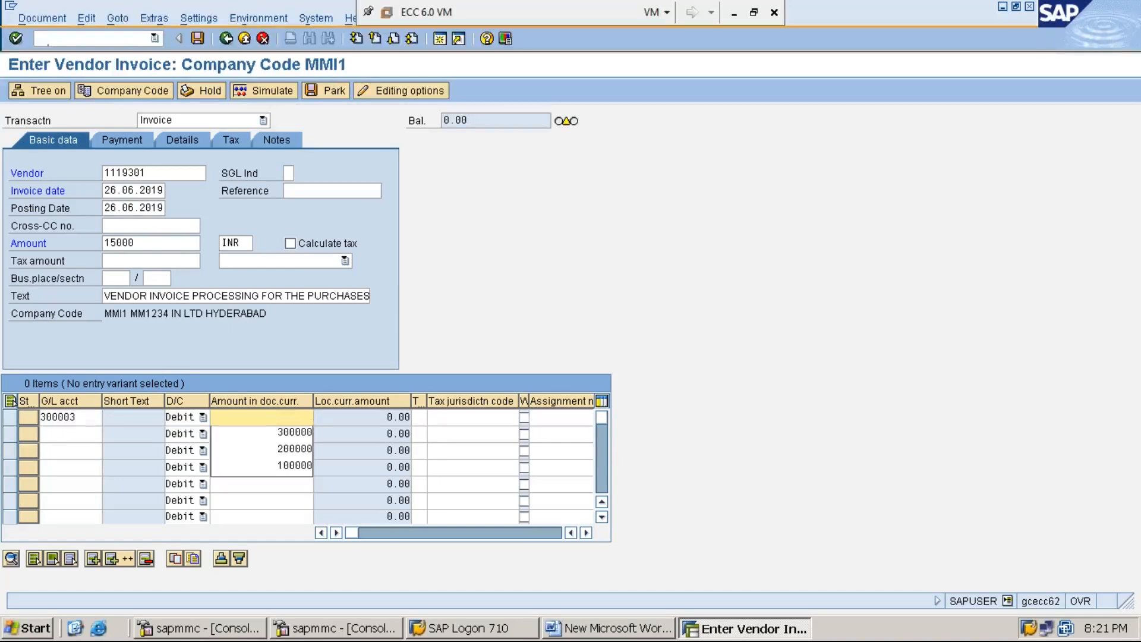
pyautogui.write('*')
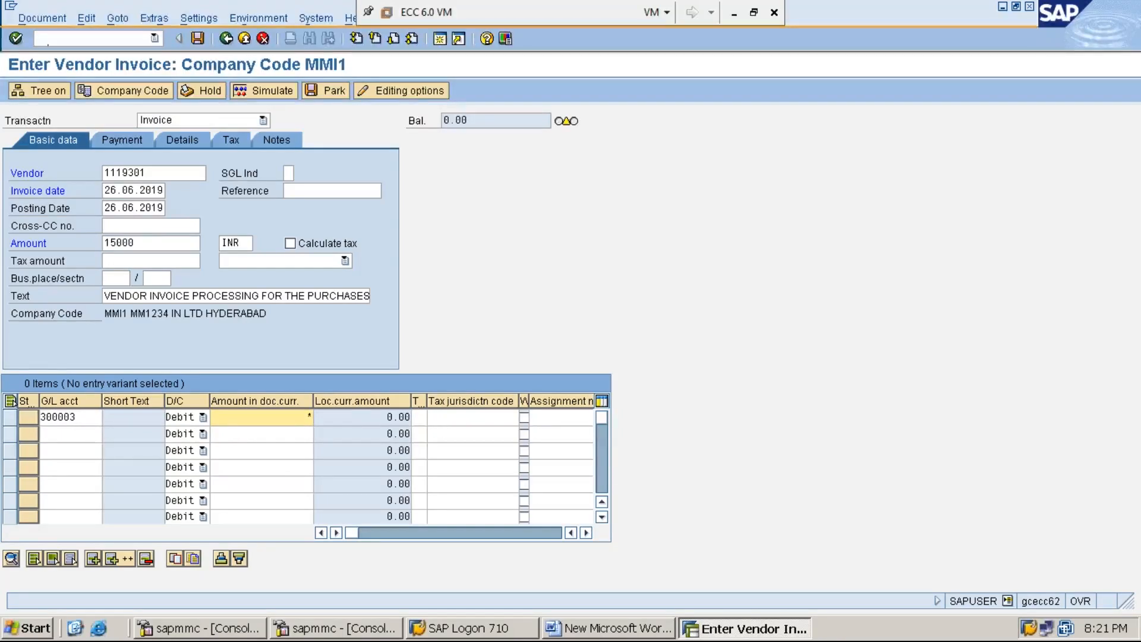
# Copy the header text into line one's text and accept the line at 15,000.00, zero balance.
pyautogui.press('Tab')
pyautogui.press('Tab')
pyautogui.press('Tab')
pyautogui.press('Tab')
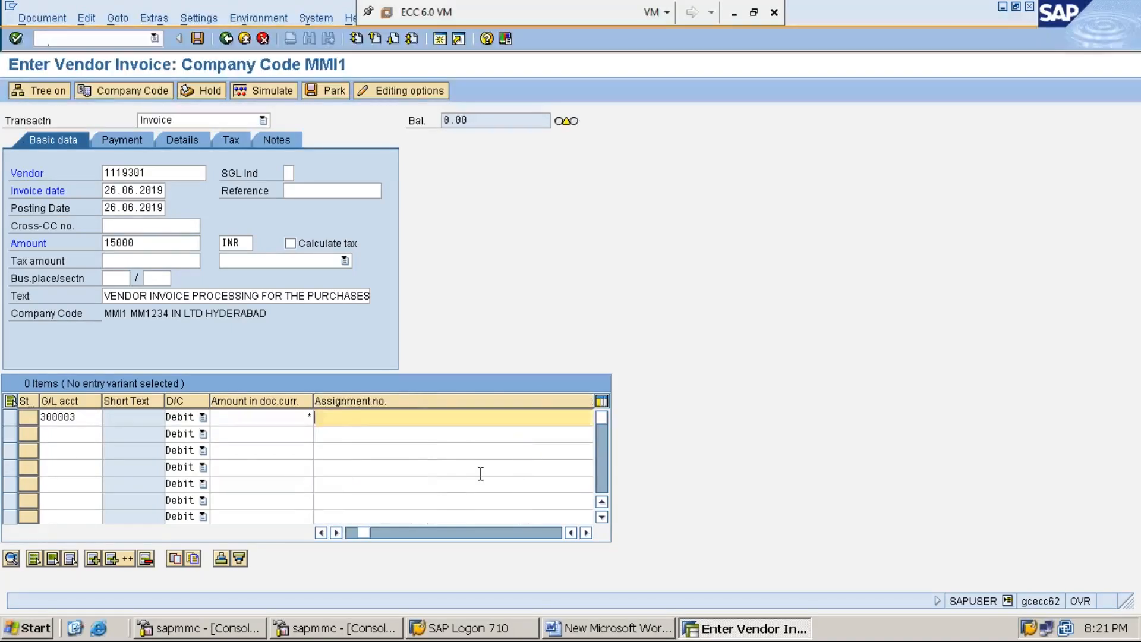
pyautogui.press('Tab')
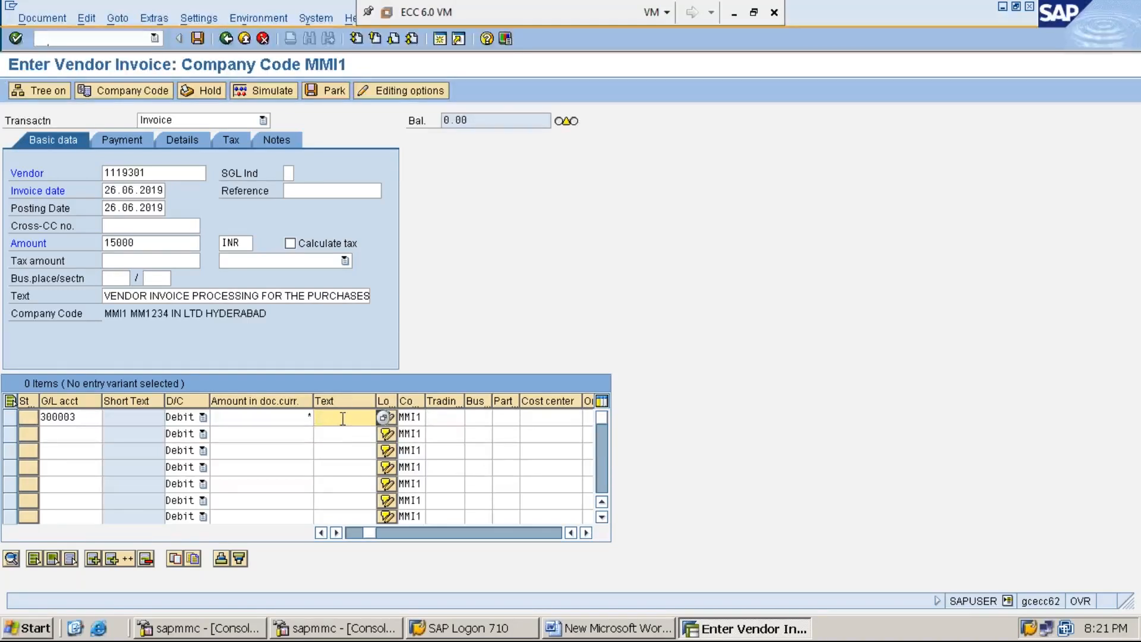
pyautogui.hotkey('ctrl', 'v')
pyautogui.press('Left')
pyautogui.press('Left')
pyautogui.press('Left')
pyautogui.press('Left')
pyautogui.press('Left')
pyautogui.press('Left')
pyautogui.press('Left')
pyautogui.press('Left')
pyautogui.press('Left')
pyautogui.press('Left')
pyautogui.press('Left')
pyautogui.press('Left')
pyautogui.press('Left')
pyautogui.press('Left')
pyautogui.press('Left')
pyautogui.press('Left')
pyautogui.press('Left')
pyautogui.press('Left')
pyautogui.press('Left')
pyautogui.press('Left')
pyautogui.press('Left')
pyautogui.press('Left')
pyautogui.press('Left')
pyautogui.press('Left')
pyautogui.press('Left')
pyautogui.press('Left')
pyautogui.press('Left')
pyautogui.press('Left')
pyautogui.press('Left')
pyautogui.press('Left')
pyautogui.press('Left')
pyautogui.press('Left')
pyautogui.press('Left')
pyautogui.press('Left')
pyautogui.press('Right')
pyautogui.press('Right')
pyautogui.press('Right')
pyautogui.press('Right')
pyautogui.press('Right')
pyautogui.press('Right')
pyautogui.press('Right')
pyautogui.press('Right')
pyautogui.press('Right')
pyautogui.press('Right')
pyautogui.press('Right')
pyautogui.press('Right')
pyautogui.press('Right')
pyautogui.press('Right')
pyautogui.press('Right')
pyautogui.press('Right')
pyautogui.press('Right')
pyautogui.press('Right')
pyautogui.press('Right')
pyautogui.press('Right')
pyautogui.press('Left')
pyautogui.press('Left')
pyautogui.press('Left')
pyautogui.press('Left')
pyautogui.press('Left')
pyautogui.press('Left')
pyautogui.press('Left')
pyautogui.press('Left')
pyautogui.press('Left')
pyautogui.press('Left')
pyautogui.press('Left')
pyautogui.press('Left')
pyautogui.press('Left')
pyautogui.press('Left')
pyautogui.press('Left')
pyautogui.press('Left')
pyautogui.press('Left')
pyautogui.press('Left')
pyautogui.press('Left')
pyautogui.press('Left')
pyautogui.press('Left')
pyautogui.press('Left')
pyautogui.click(86, 421)
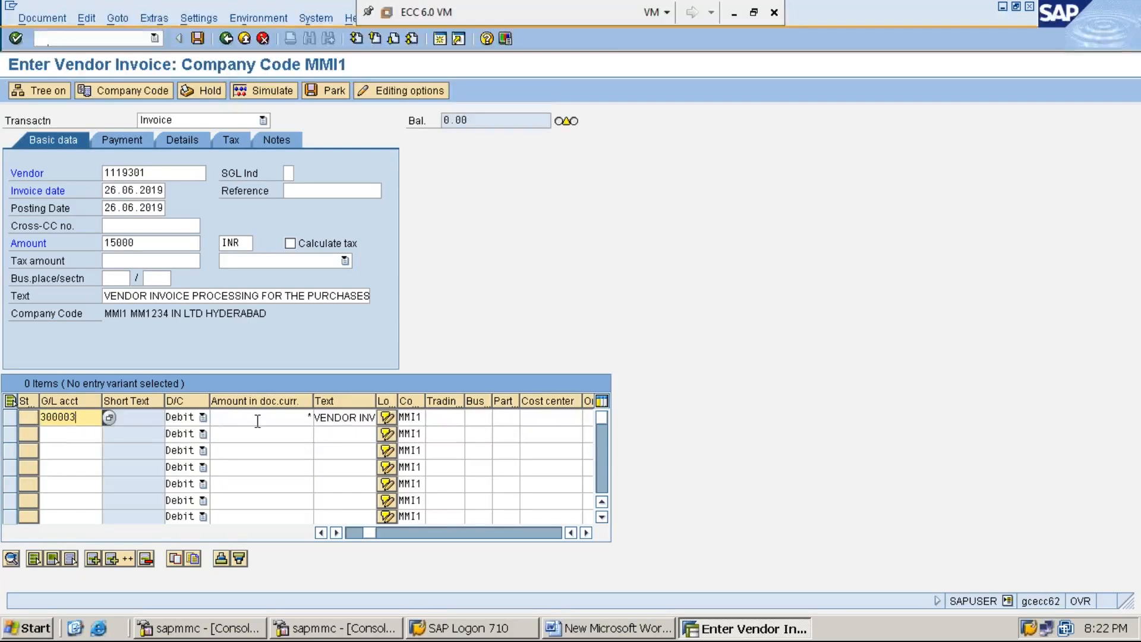
pyautogui.click(350, 419)
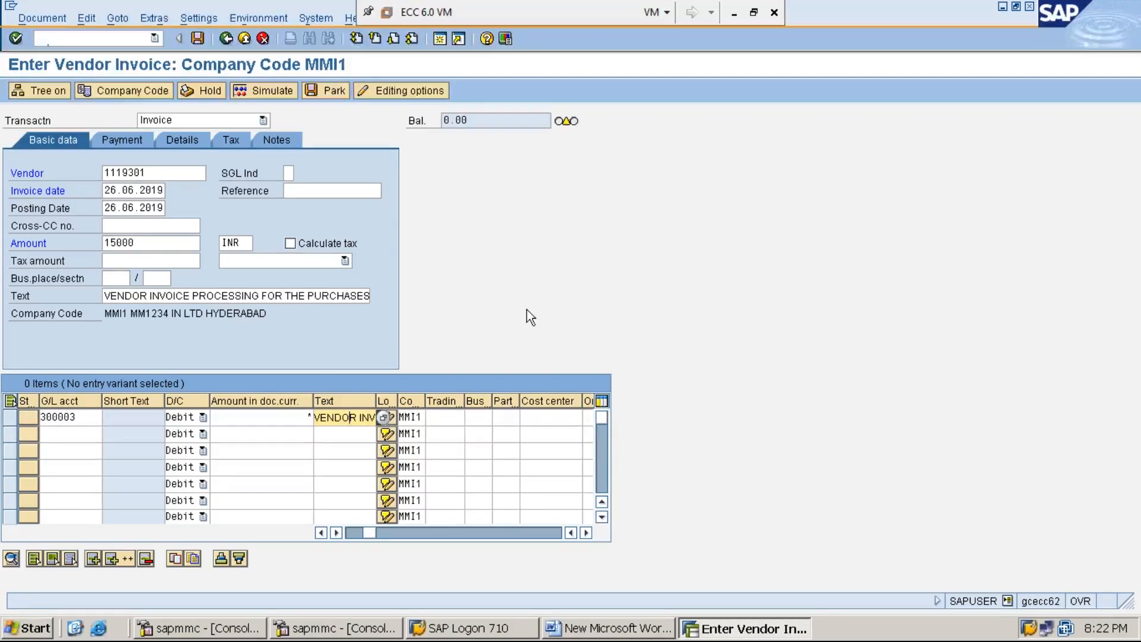
pyautogui.press('Return')
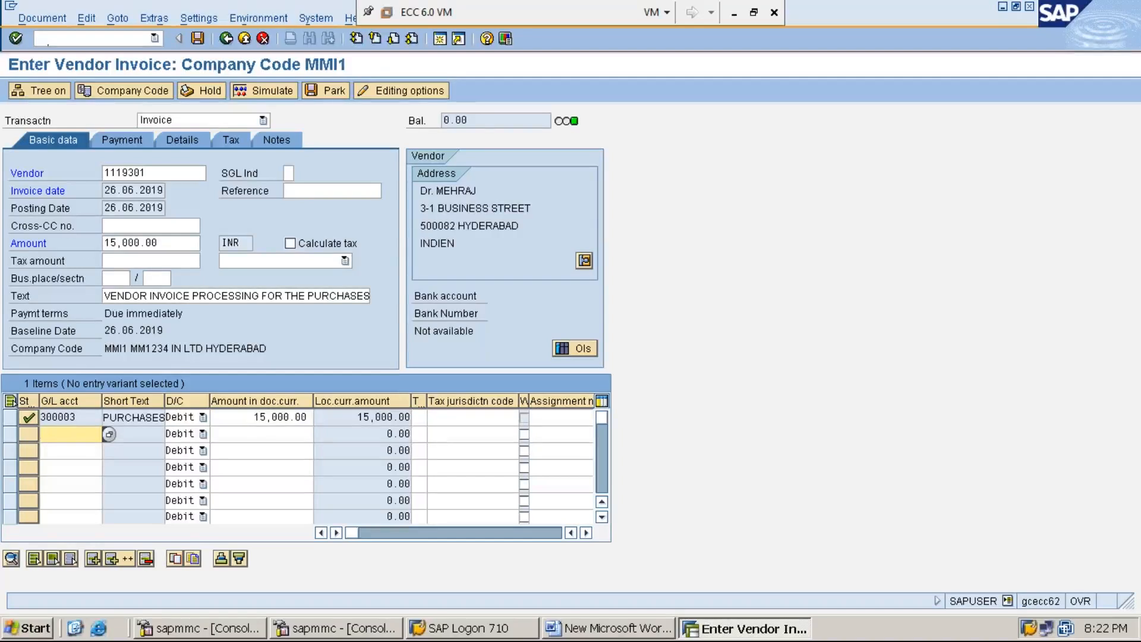
pyautogui.click(479, 121)
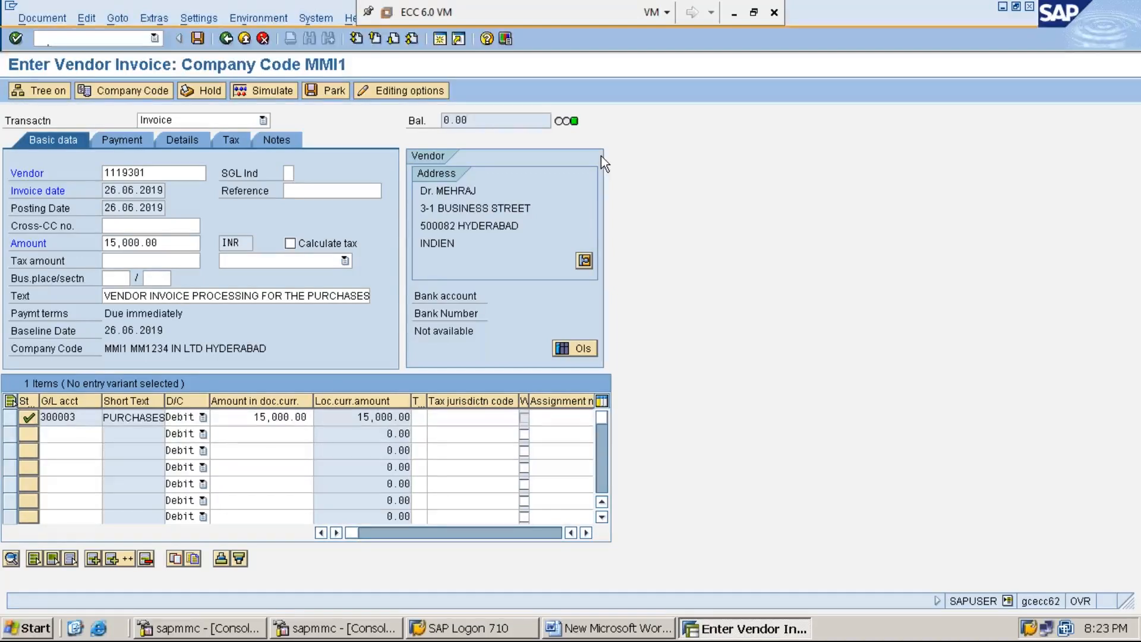
pyautogui.click(265, 91)
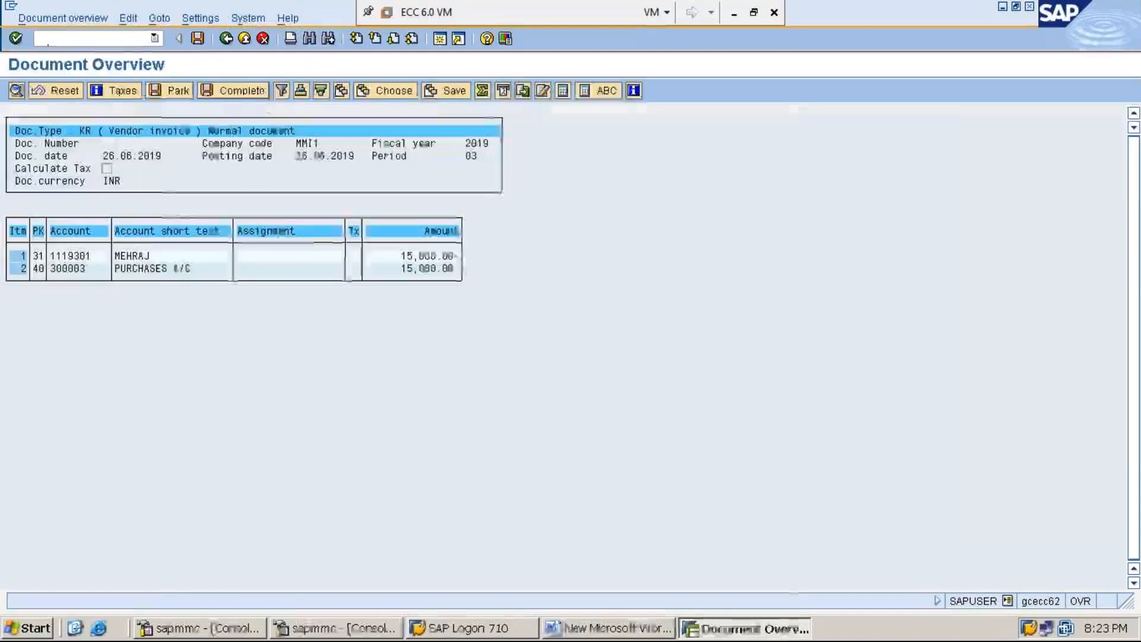
# Post the 15,000 INR vendor invoice, creating document 30004 in MMI1.
pyautogui.click(198, 39)
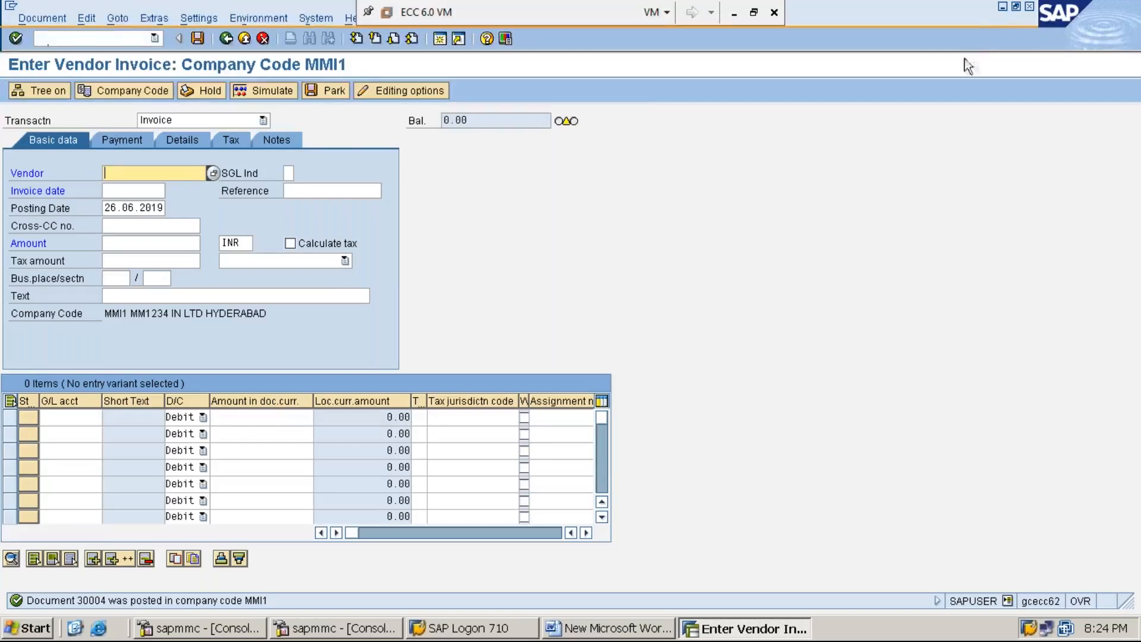
# Label the FB60 note line in Word with the prefix STEP:1:.
pyautogui.click(1002, 7)
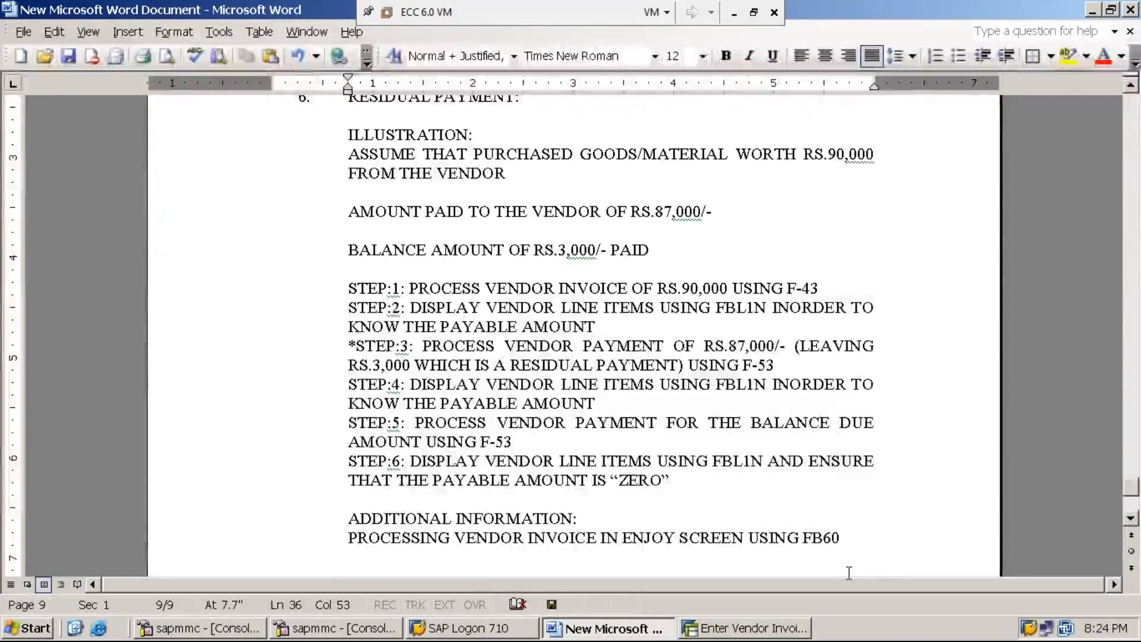
pyautogui.press('Return')
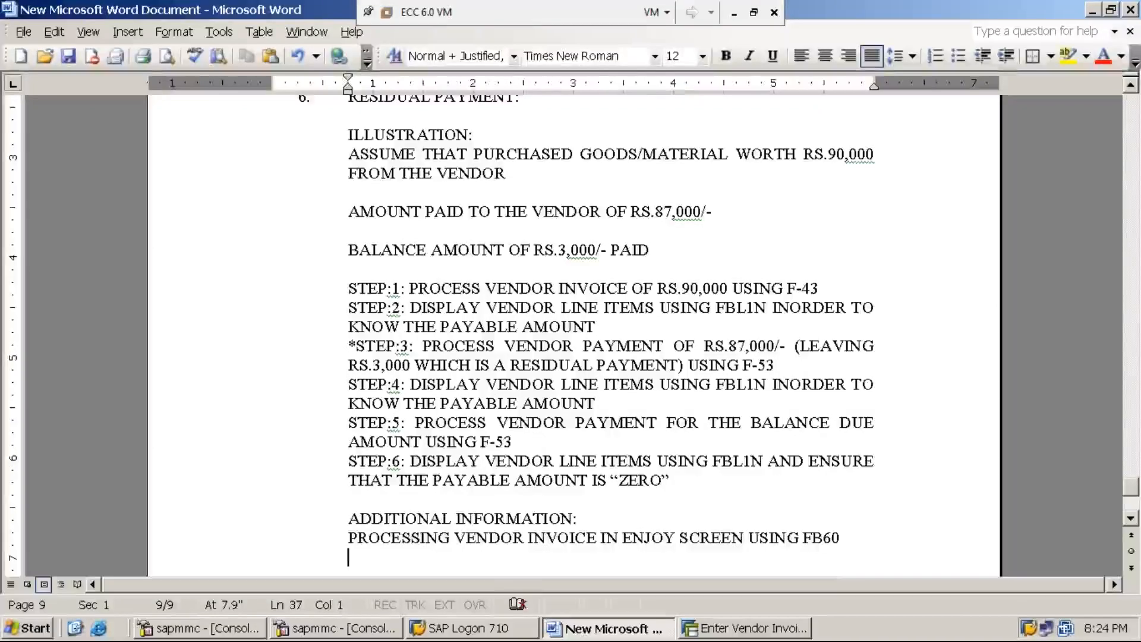
pyautogui.press('Up')
pyautogui.write('STEP:')
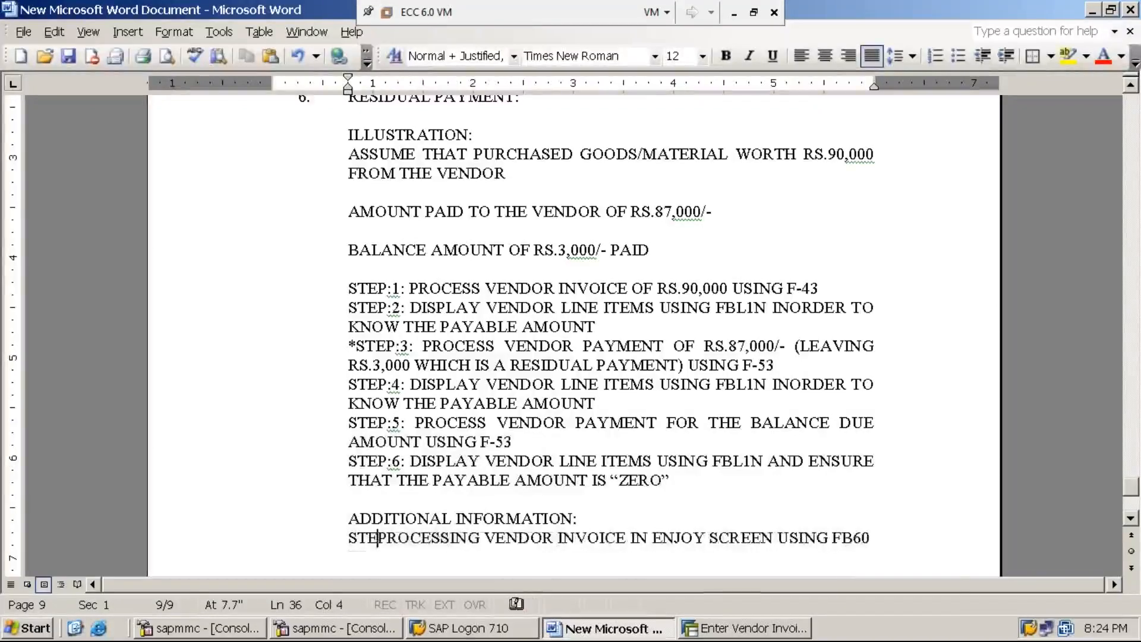
pyautogui.write('1:')
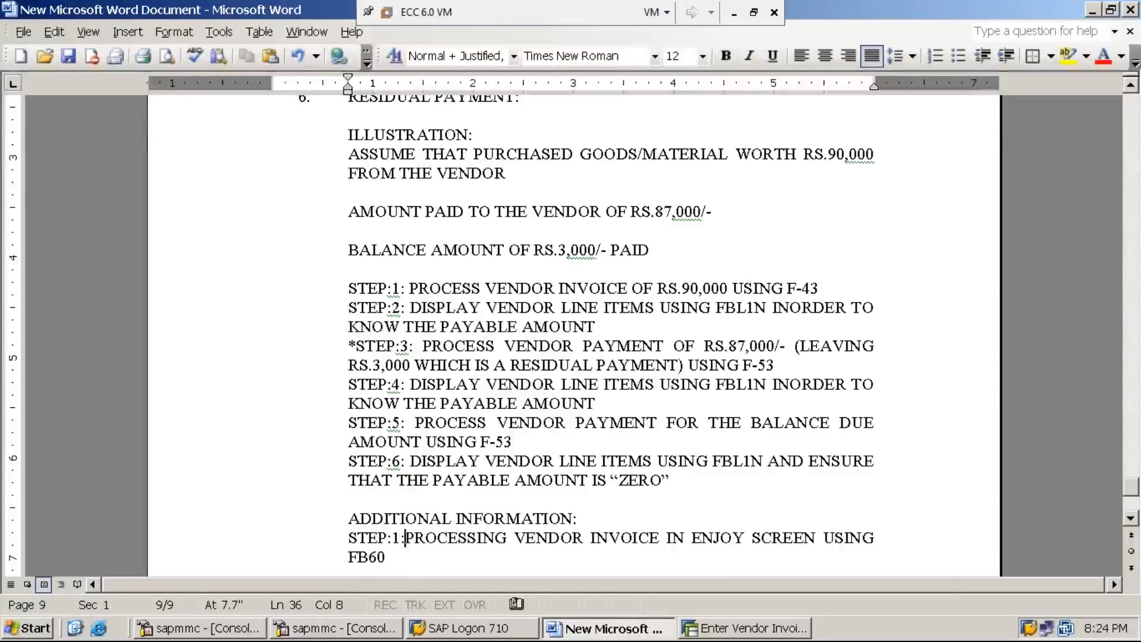
# Add the line 'STEP:2: PROCESS VENDOR PAYMENT USING F-53' and switch back to SAP.
pyautogui.press('Down')
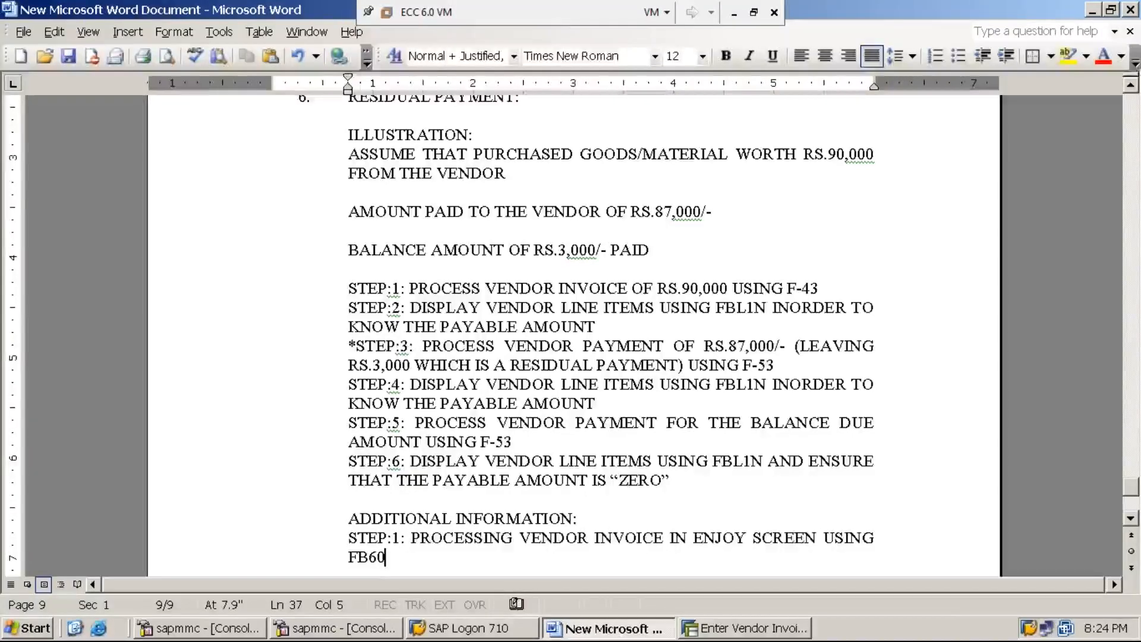
pyautogui.press('Return')
pyautogui.write('STEP:2:')
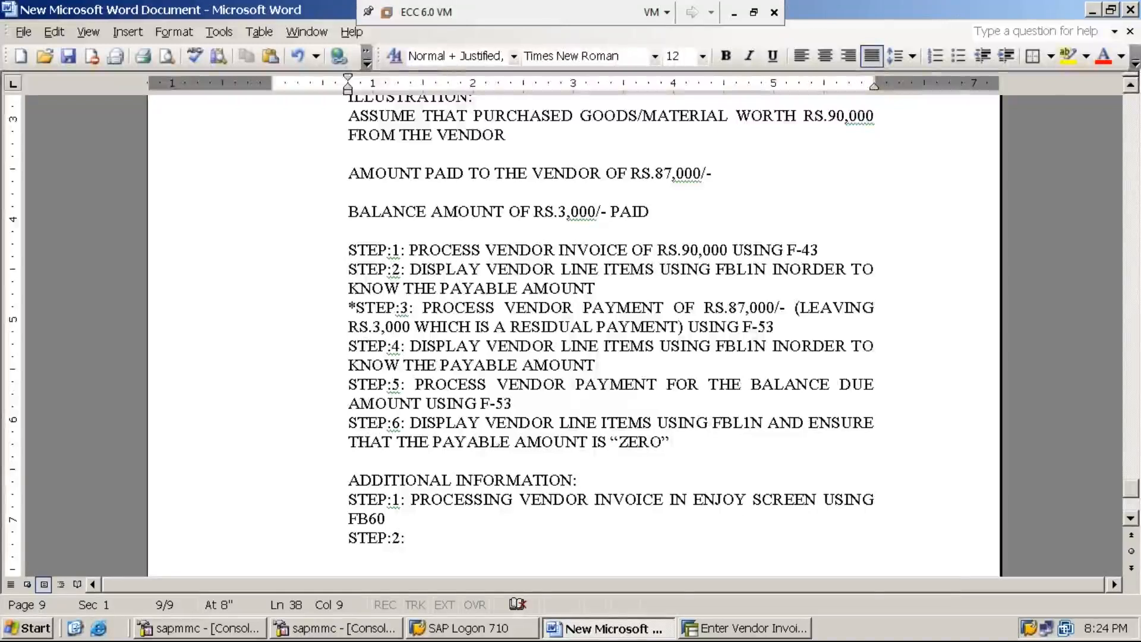
pyautogui.write(' PROCE')
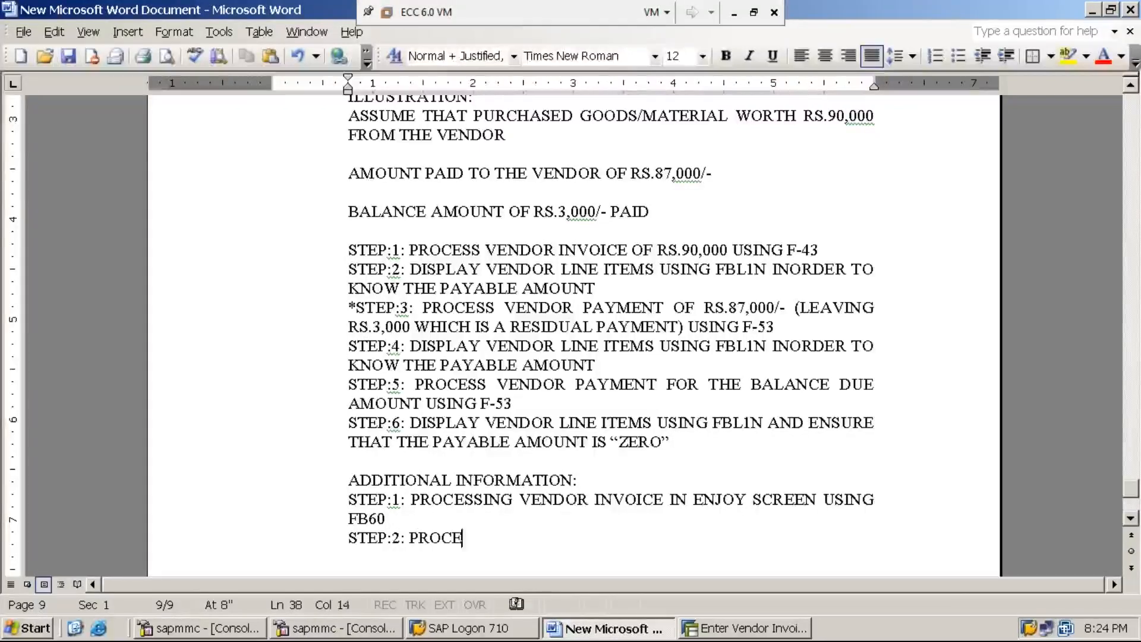
pyautogui.write('SS VEND')
pyautogui.press('BackSpace')
pyautogui.write('NDOR PAY')
pyautogui.write('MEN')
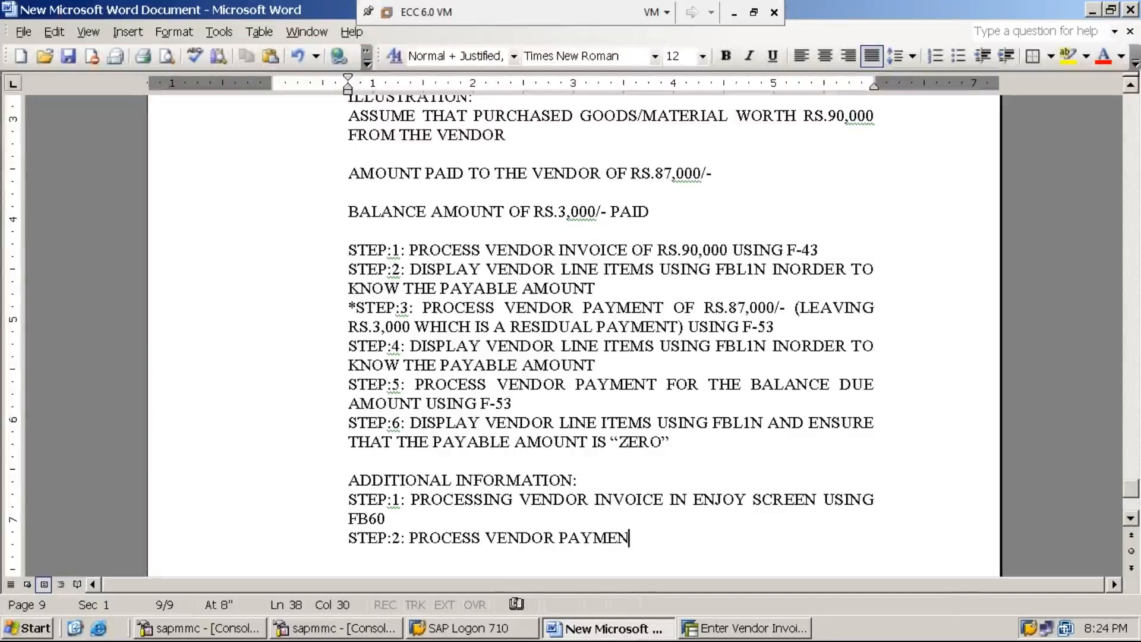
pyautogui.write('T USING F-4')
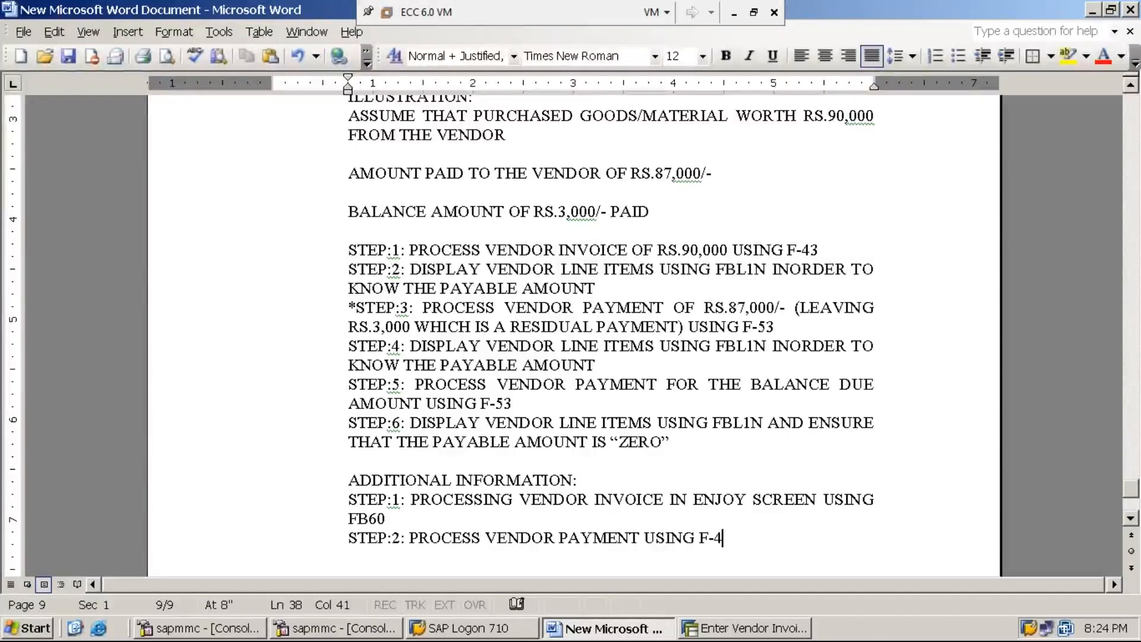
pyautogui.press('BackSpace')
pyautogui.write('53')
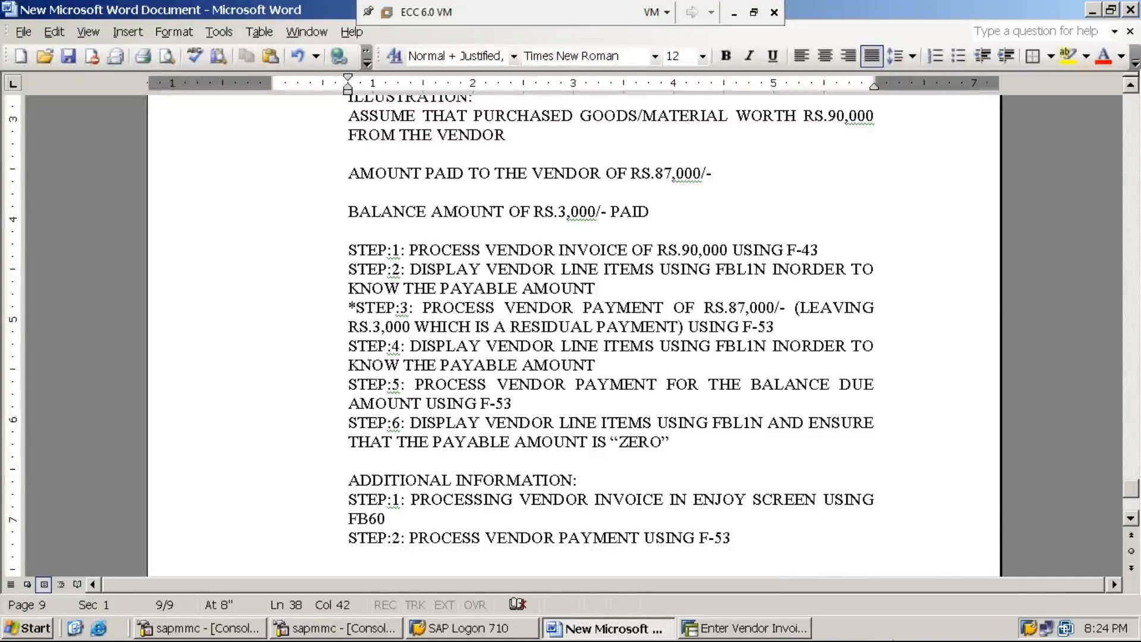
pyautogui.click(746, 628)
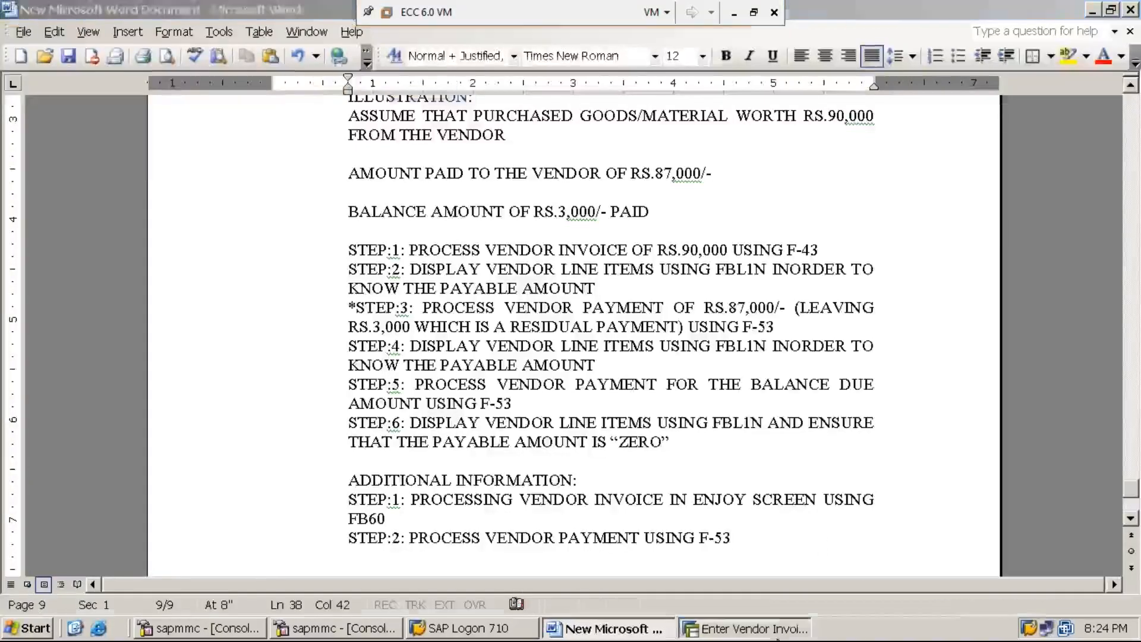
pyautogui.click(42, 39)
# Start F-53 with document date 26.06.2019 and clearing text VENDOR PAYMENT.
pyautogui.write('/NF-4')
pyautogui.press('BackSpace')
pyautogui.write('53')
pyautogui.press('Return')
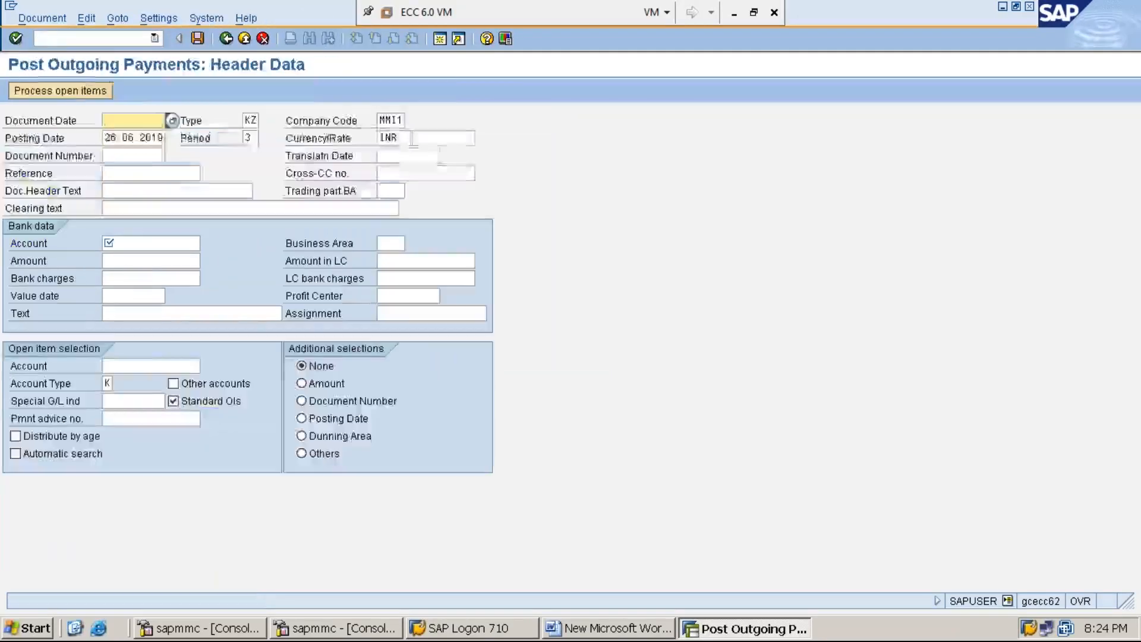
pyautogui.press('F4')
pyautogui.press('Return')
pyautogui.press('Tab')
pyautogui.press('Tab')
pyautogui.press('Tab')
pyautogui.press('Tab')
pyautogui.press('Tab')
pyautogui.press('Tab')
pyautogui.press('Tab')
pyautogui.press('Tab')
pyautogui.press('Tab')
pyautogui.press('Tab')
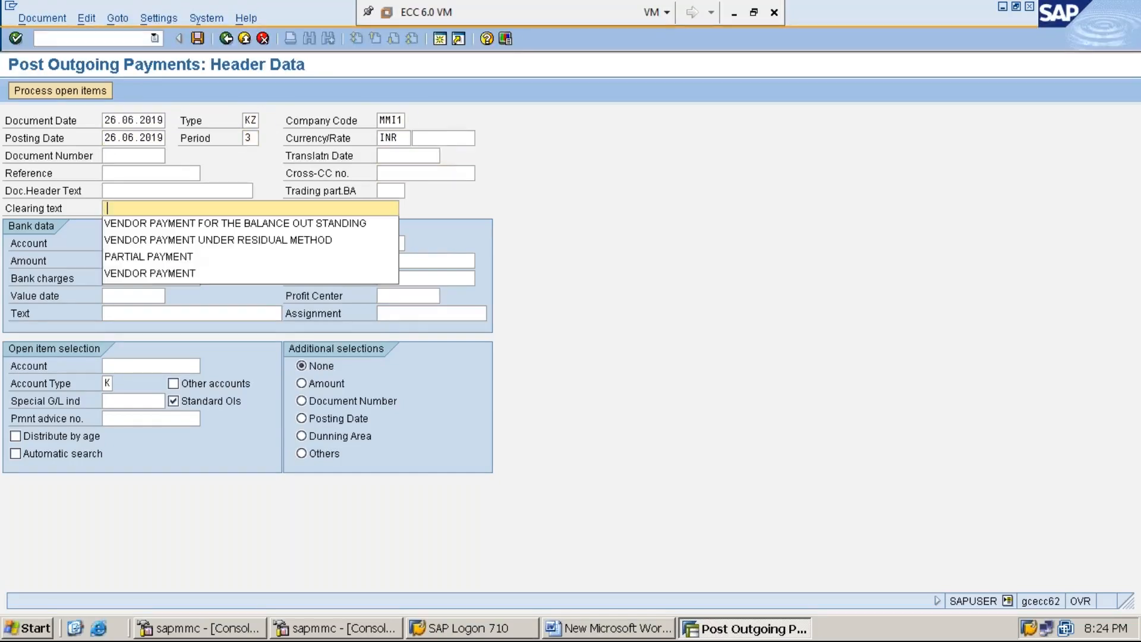
pyautogui.press('Down')
pyautogui.press('Down')
pyautogui.press('Down')
pyautogui.press('Down')
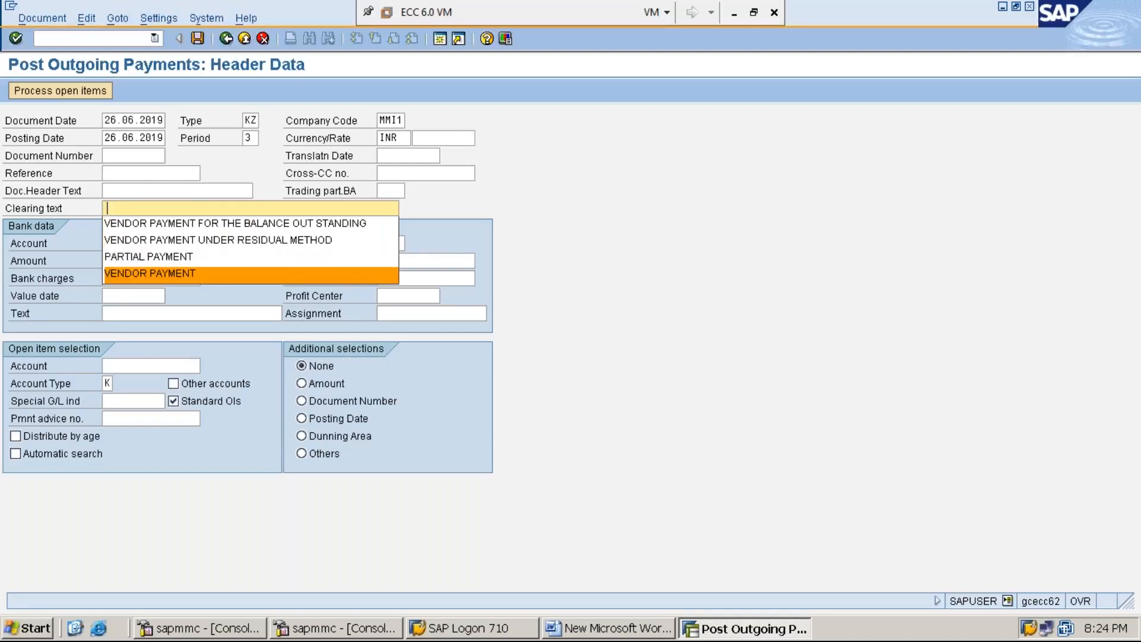
pyautogui.press('Return')
# Enter the cash account as the bank account and 15,000 as the payment amount.
pyautogui.press('Tab')
pyautogui.press('Tab')
pyautogui.hotkey('shift', 'Tab')
pyautogui.write('1')
pyautogui.press('Down')
pyautogui.press('Return')
pyautogui.press('Tab')
pyautogui.write('15000')
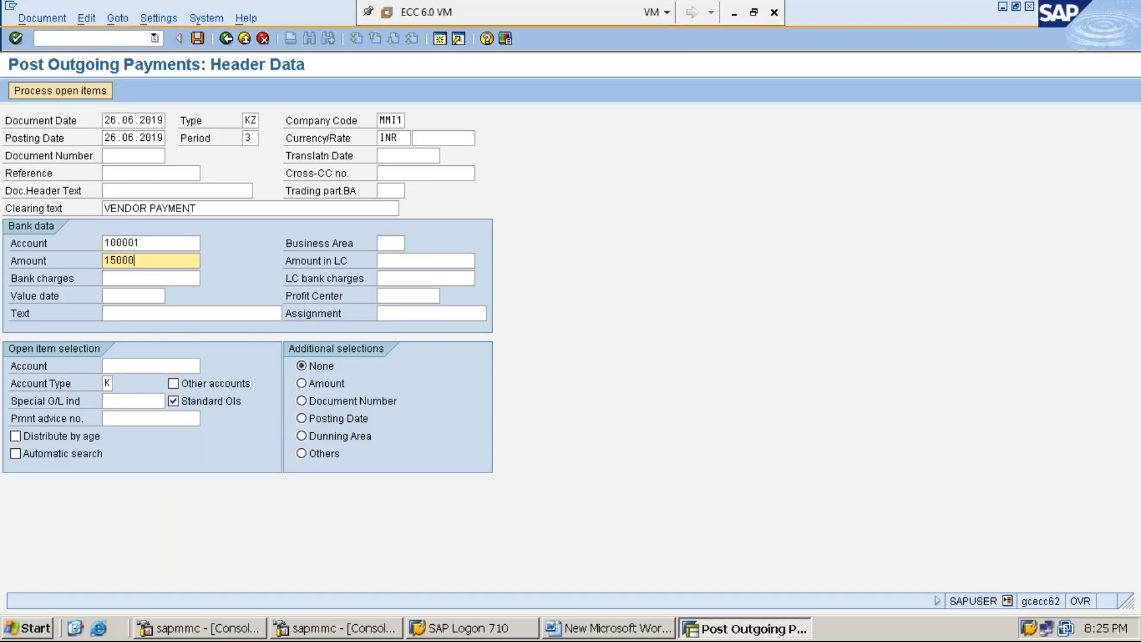
pyautogui.press('Tab')
# Set the payment text to VENDOR PAYMENT and choose the vendor account for open items.
pyautogui.press('Tab')
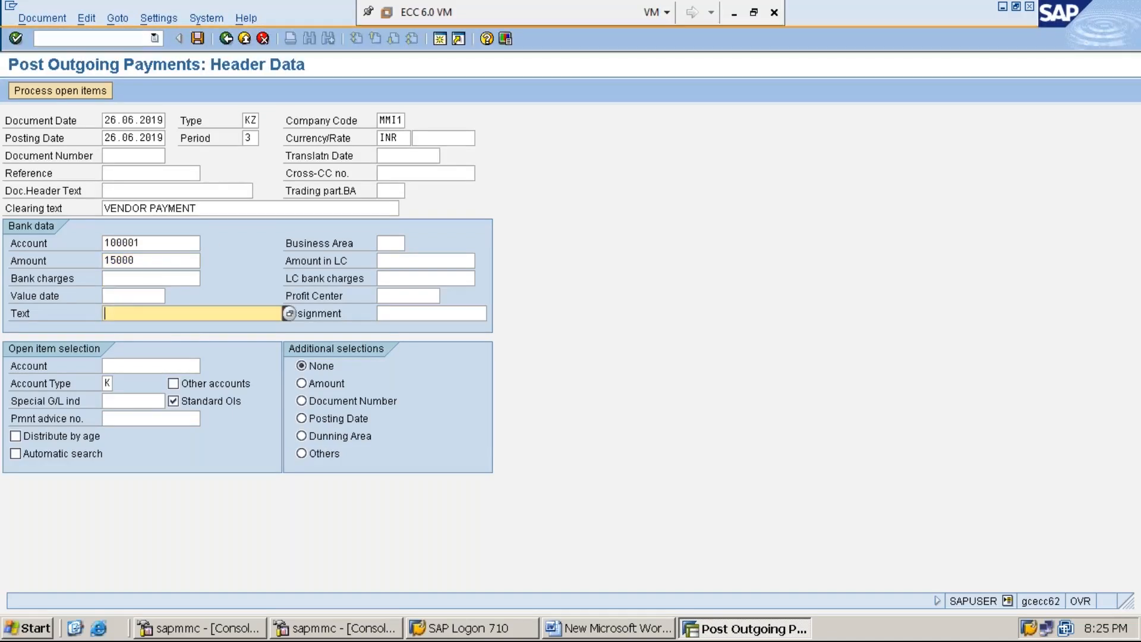
pyautogui.write('V')
pyautogui.press('Down')
pyautogui.press('Down')
pyautogui.press('Down')
pyautogui.press('Return')
pyautogui.press('Tab')
pyautogui.press('Tab')
pyautogui.write('1')
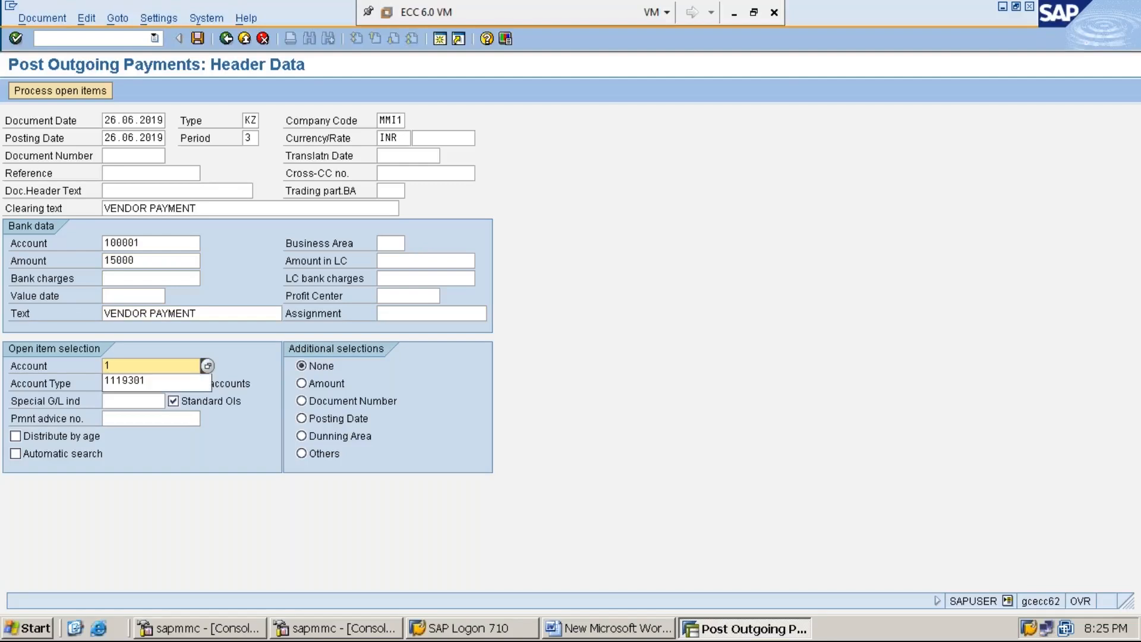
pyautogui.press('Down')
pyautogui.press('Return')
# Process the vendor's open items, simulate, and post the payment as document 40006.
pyautogui.click(58, 93)
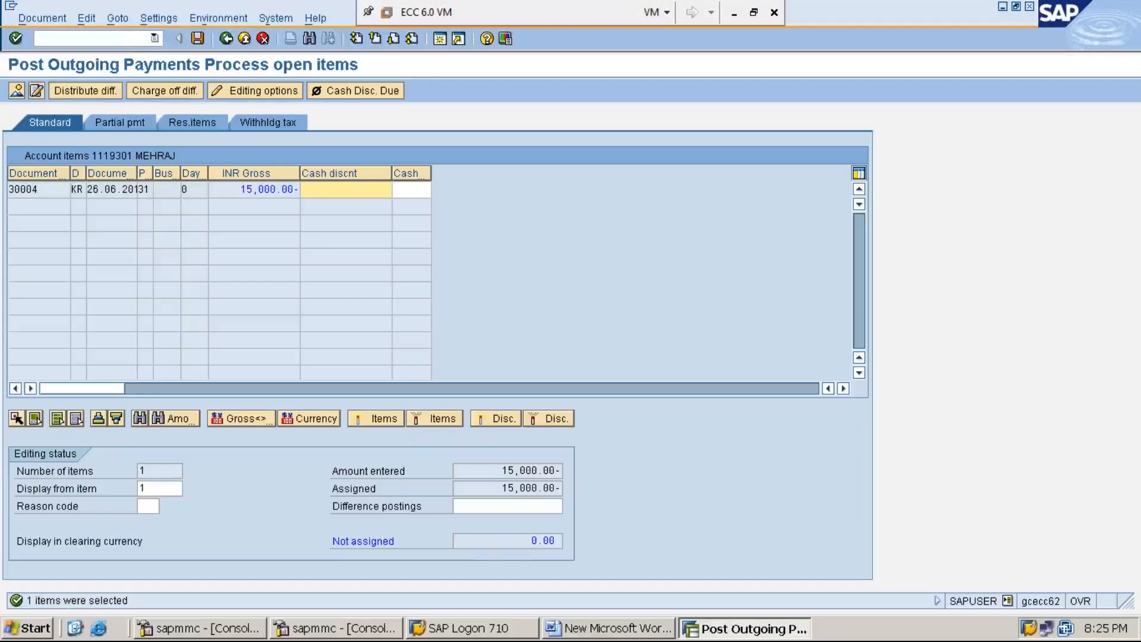
pyautogui.click(45, 19)
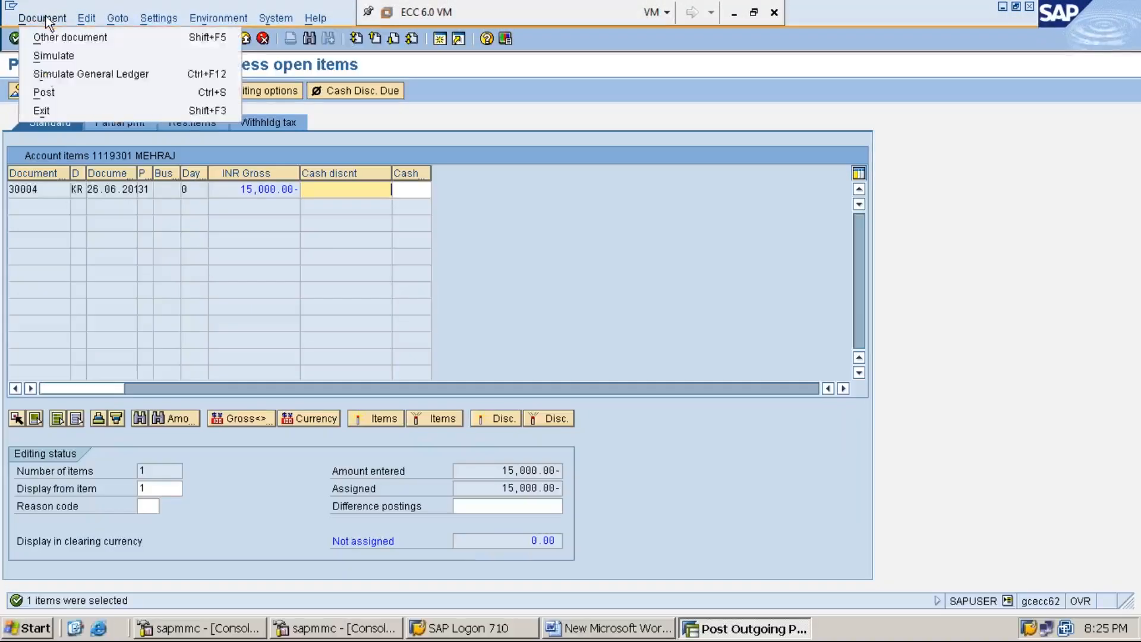
pyautogui.click(73, 58)
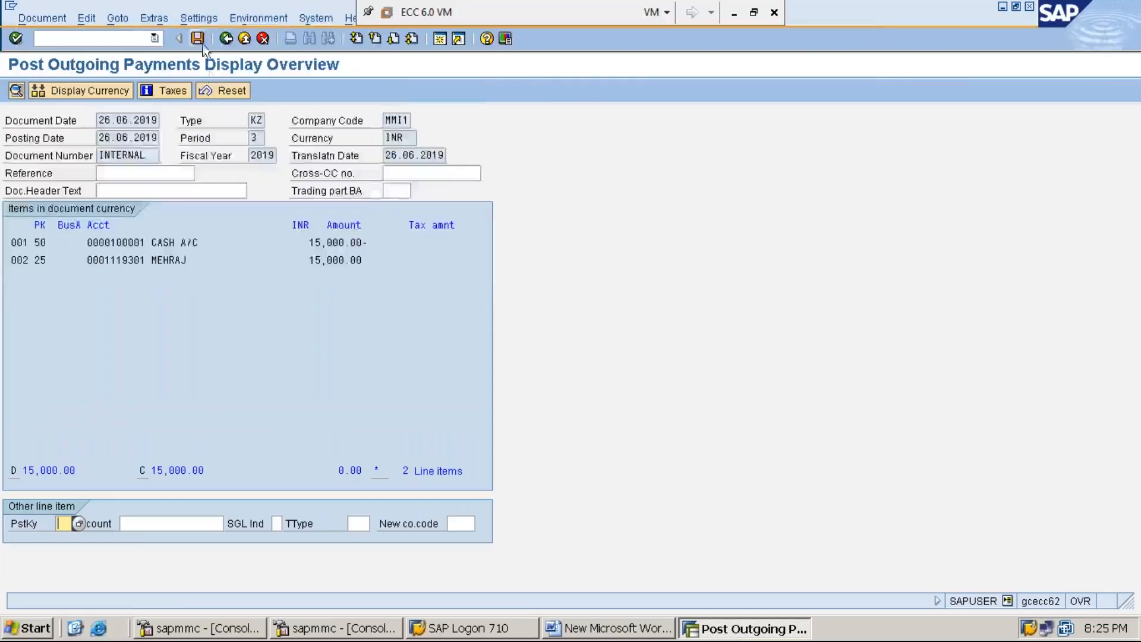
pyautogui.click(198, 39)
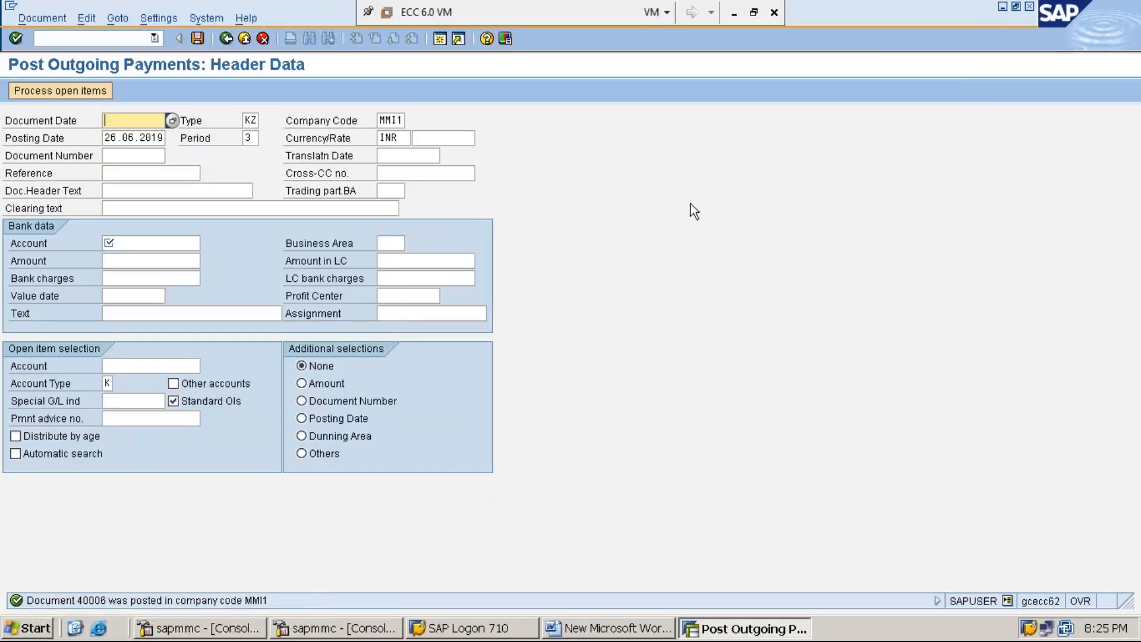
pyautogui.click(1002, 7)
# Add a STEP:3 line about checking vendor line items in FBL1N for a "ZERO" payable amount.
pyautogui.press('Return')
pyautogui.write('STEP:3:')
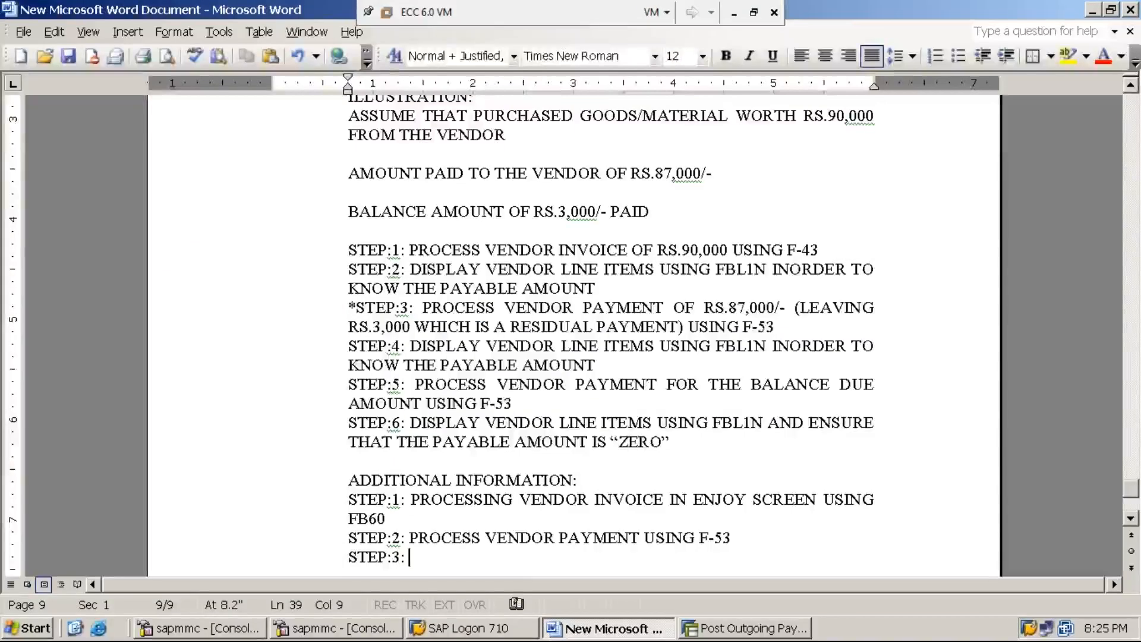
pyautogui.write(' DISPLA')
pyautogui.write('Y VENDOR ')
pyautogui.write('LINE TIM')
pyautogui.press('BackSpace')
pyautogui.press('BackSpace')
pyautogui.press('BackSpace')
pyautogui.write('ITEMS USING FBL1N')
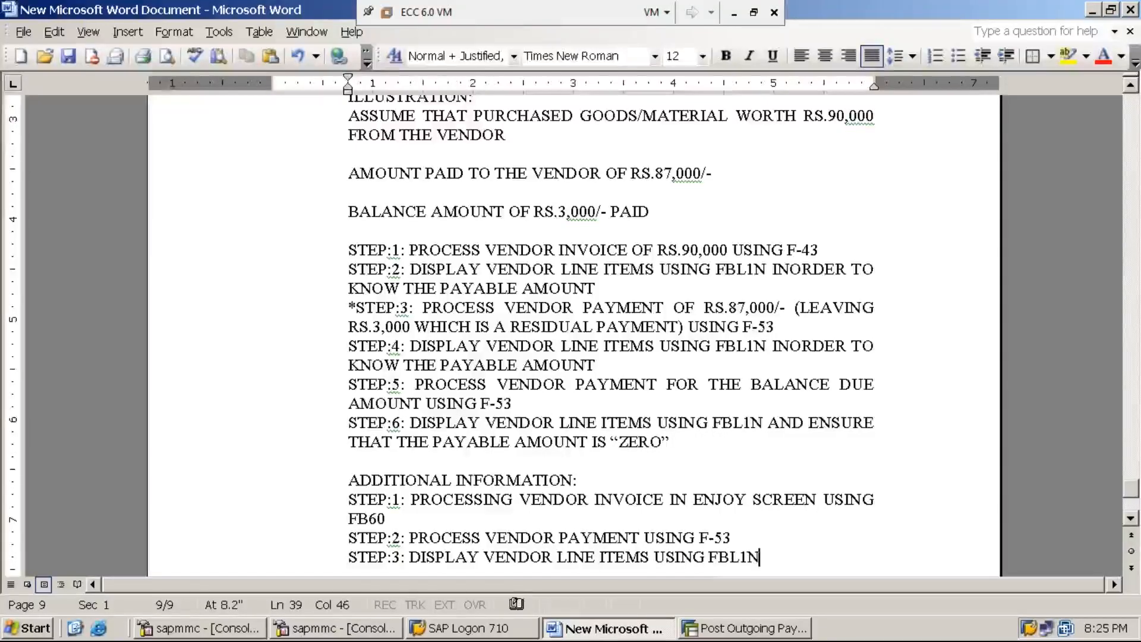
pyautogui.write(' AND ')
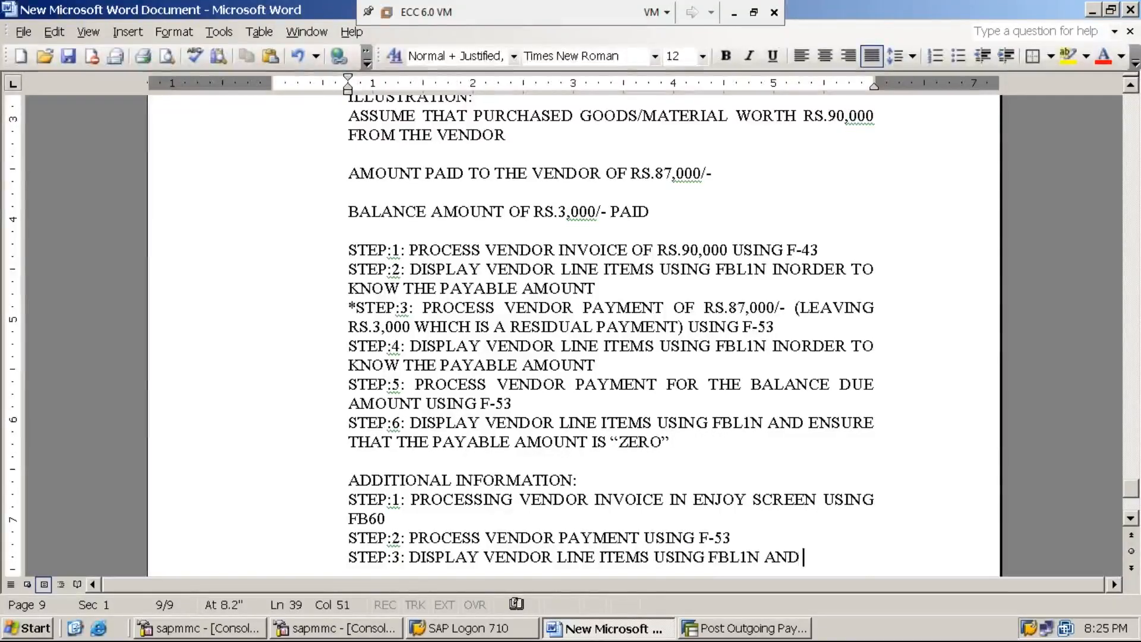
pyautogui.write('ENSURE ')
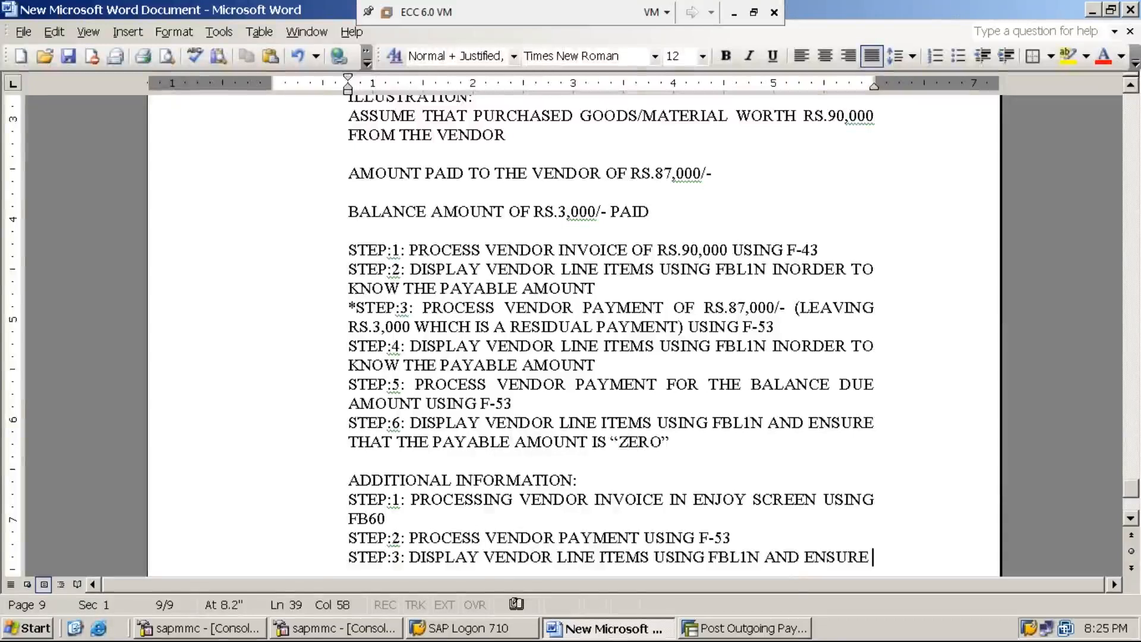
pyautogui.write('THE THE PAYABLE AM')
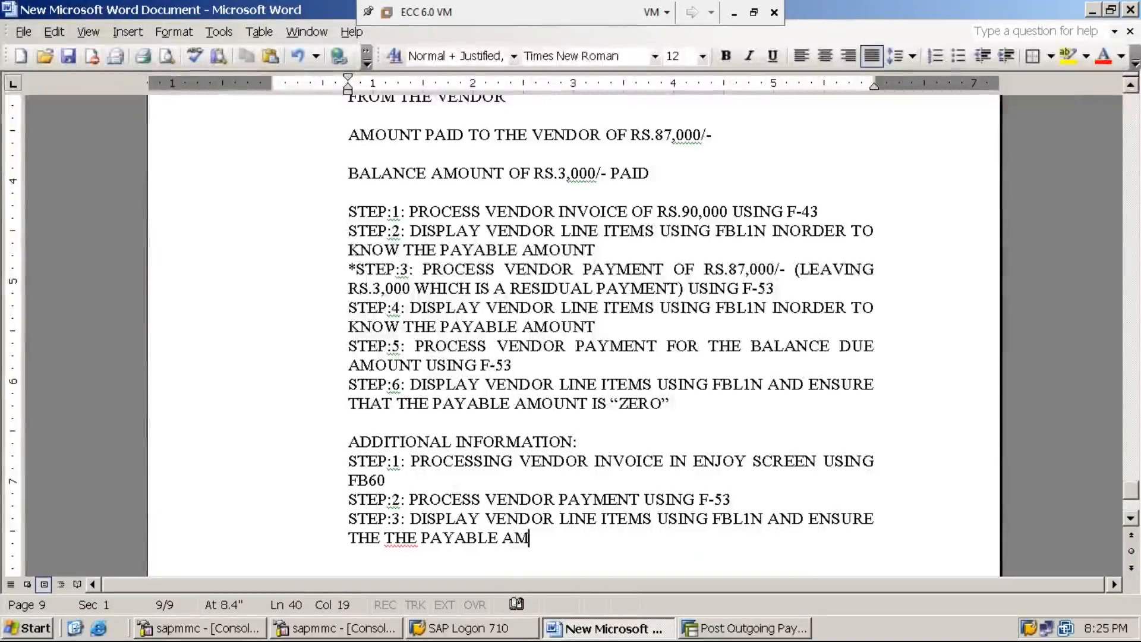
pyautogui.write('OUNT IS ')
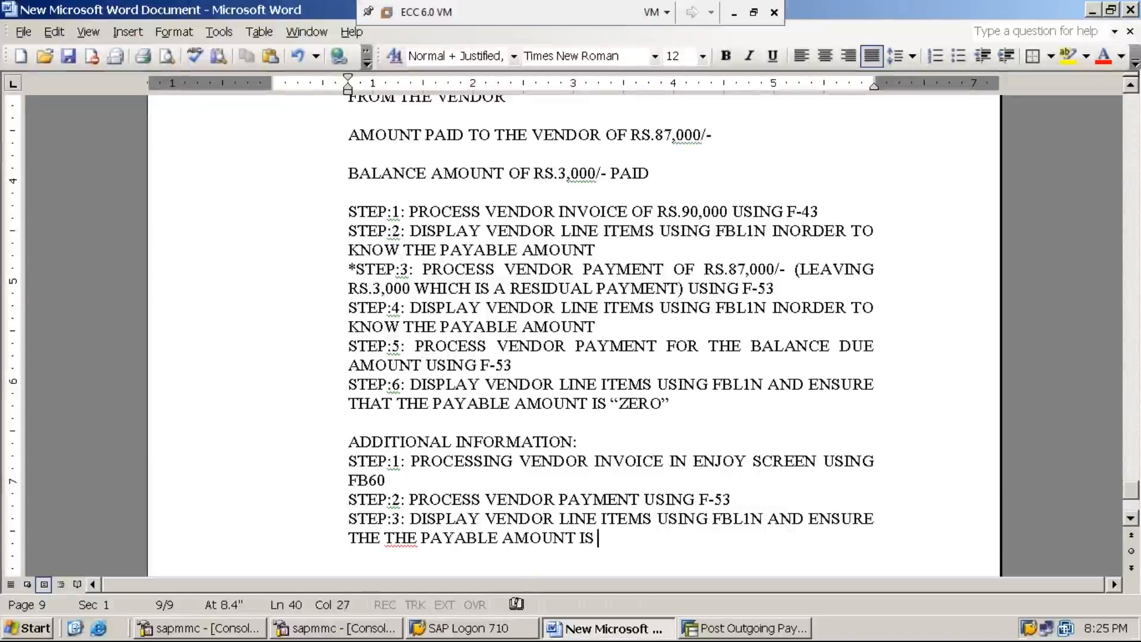
pyautogui.write('"ZERO”')
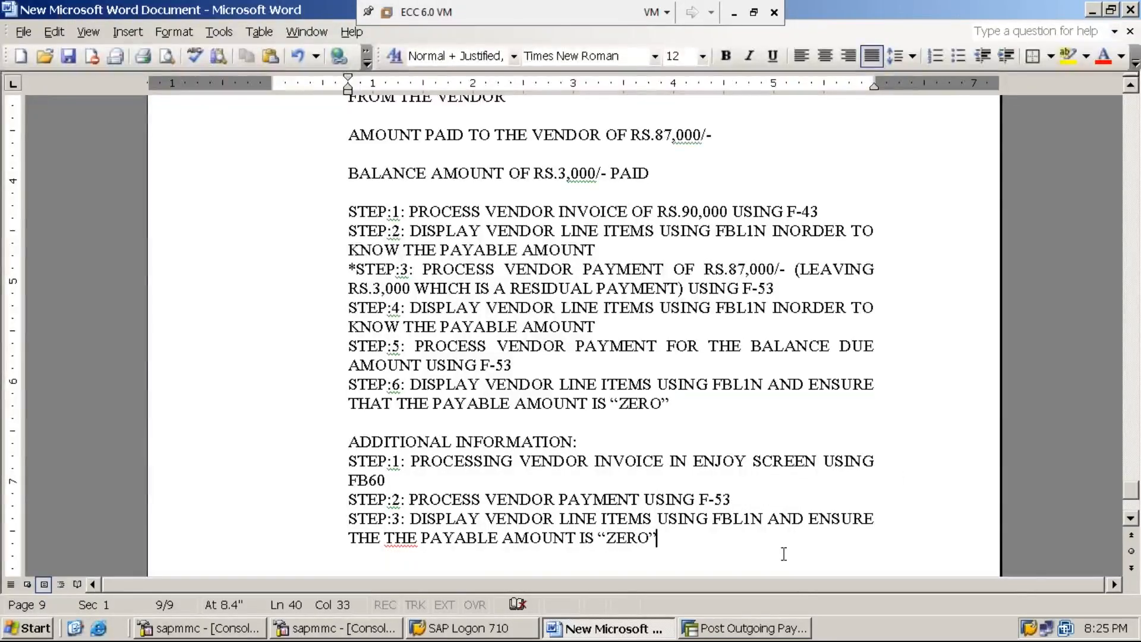
pyautogui.click(763, 628)
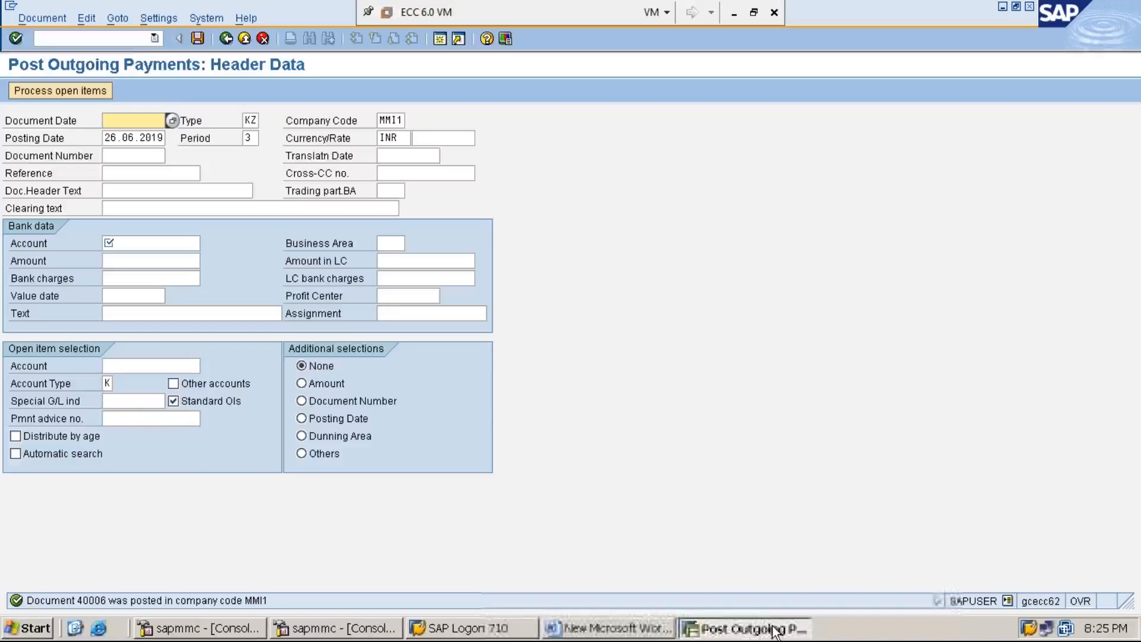
# Run FBL1N for company code MMI1 with All items, showing 11 cleared items at 0.00 balance.
pyautogui.click(139, 40)
pyautogui.write('/n')
pyautogui.press('Return')
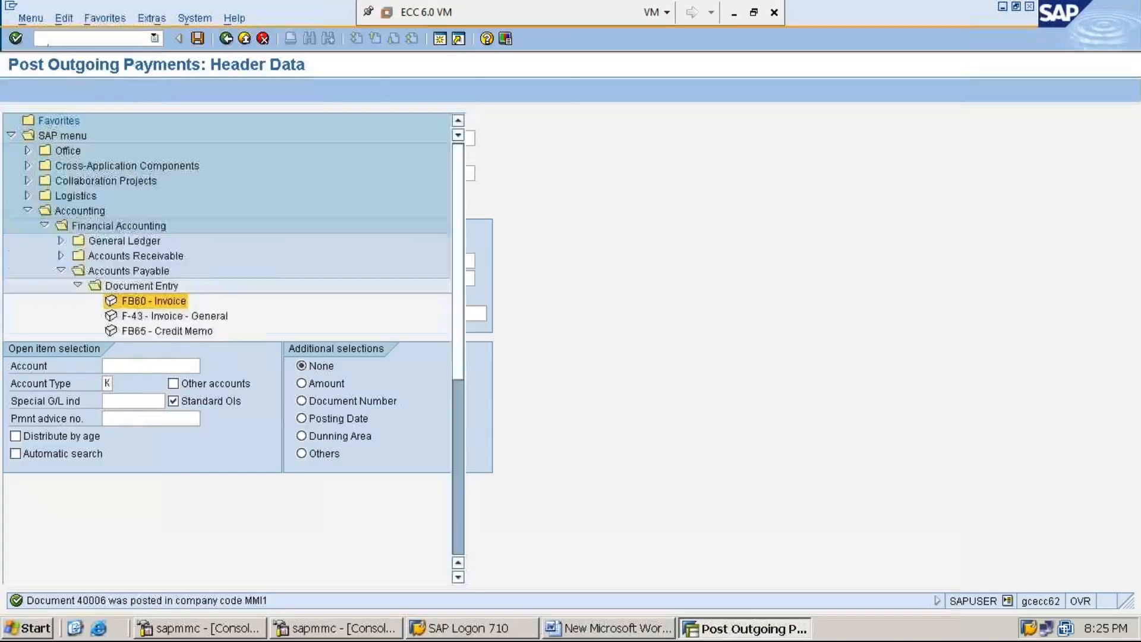
pyautogui.write('FBL1N')
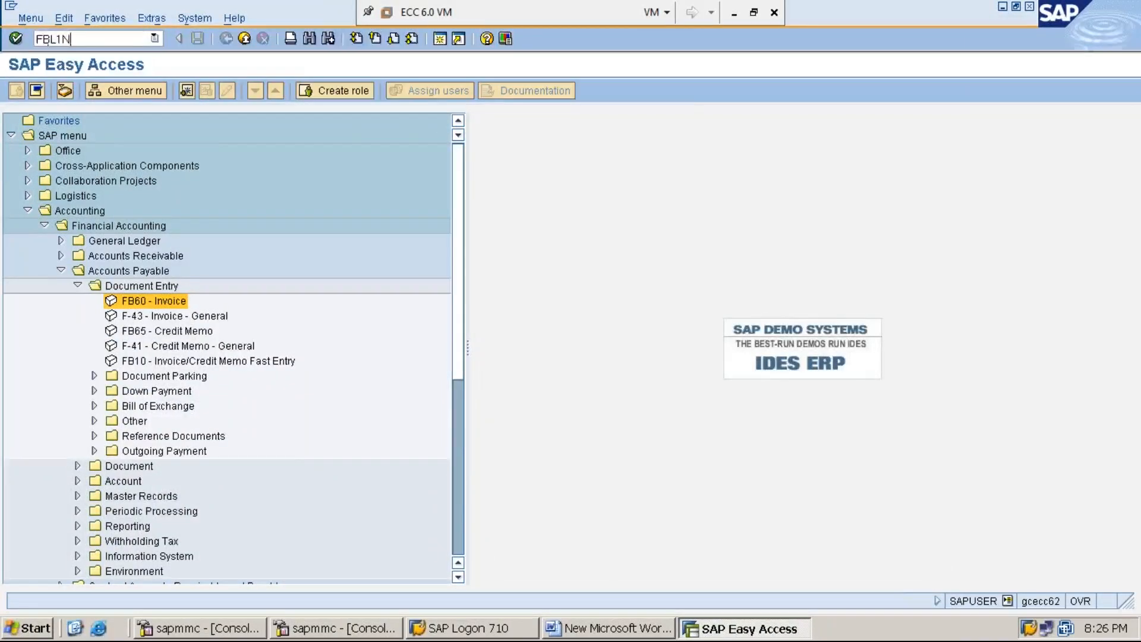
pyautogui.press('Return')
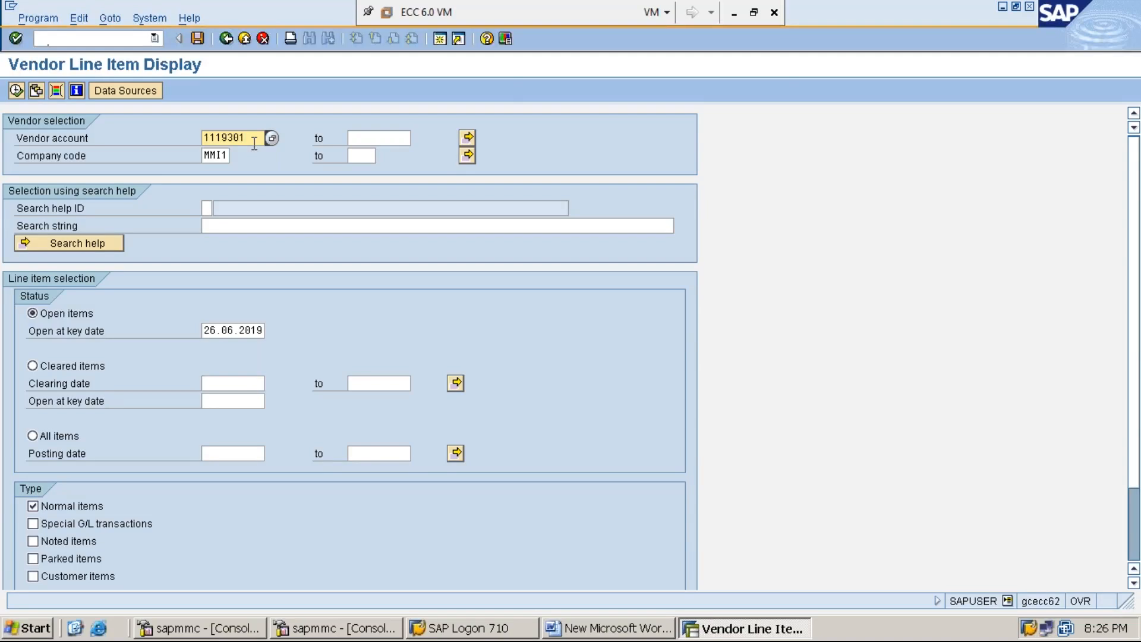
pyautogui.click(221, 154)
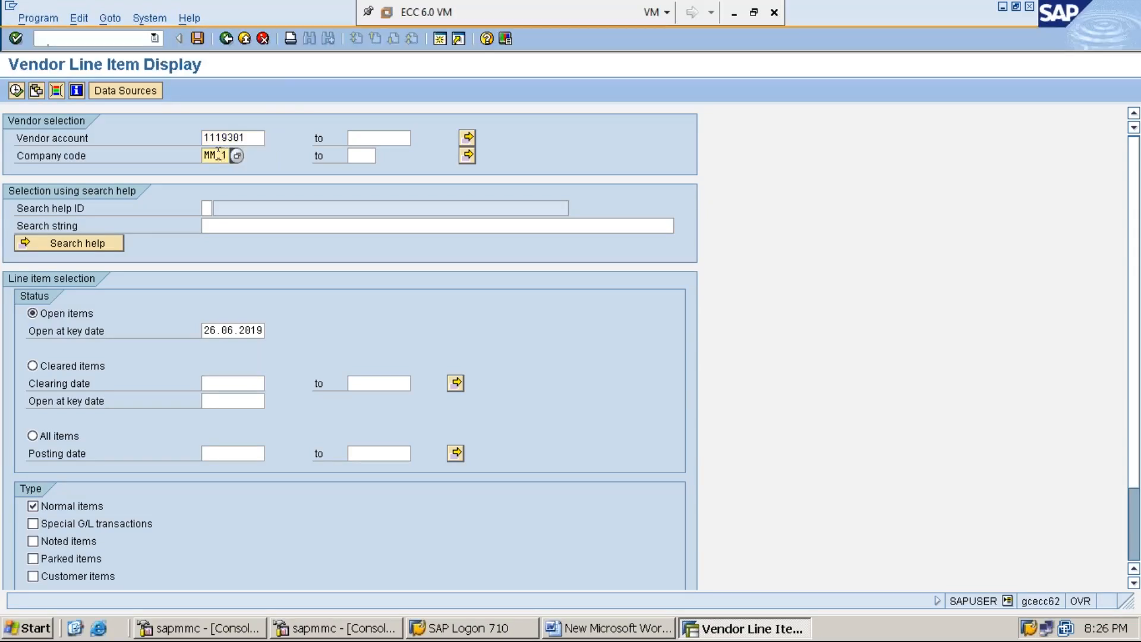
pyautogui.click(61, 440)
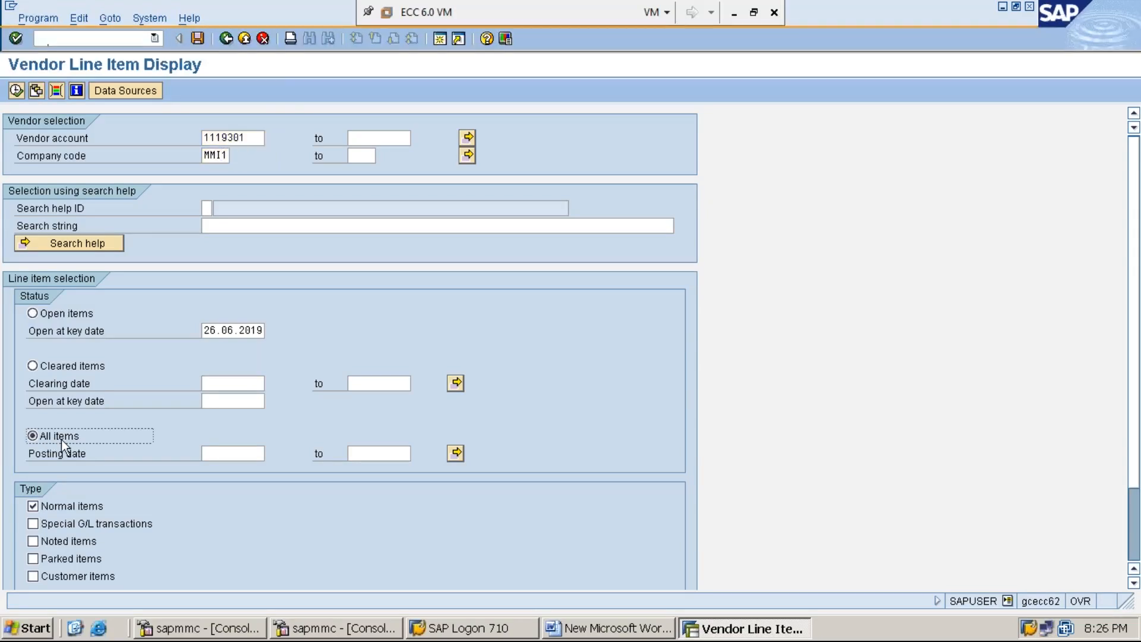
pyautogui.click(16, 91)
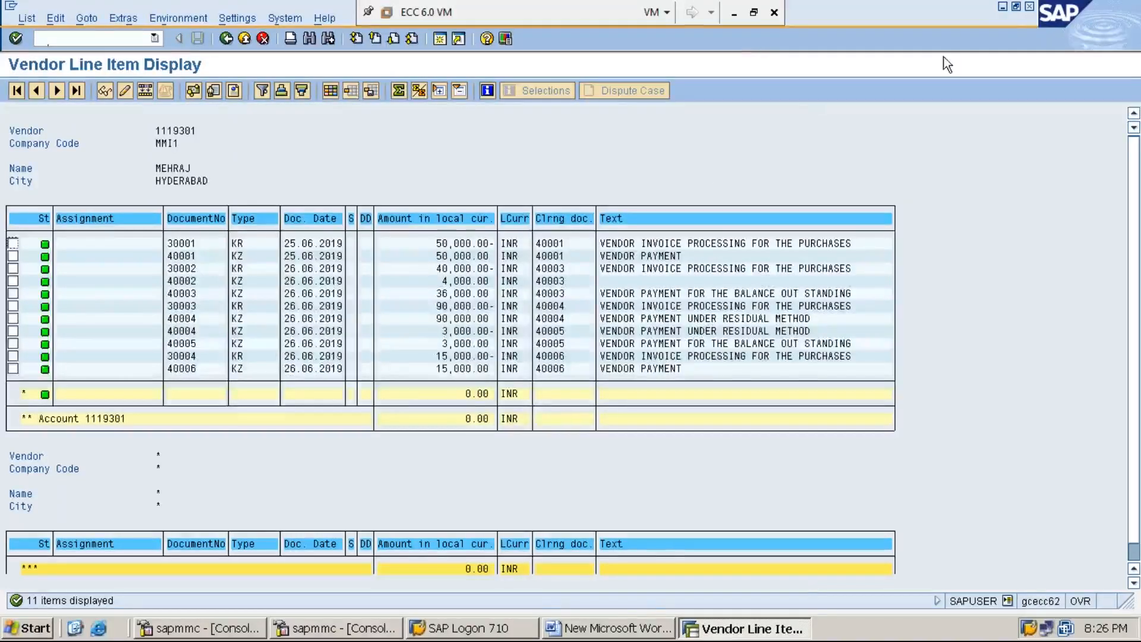
pyautogui.click(1003, 9)
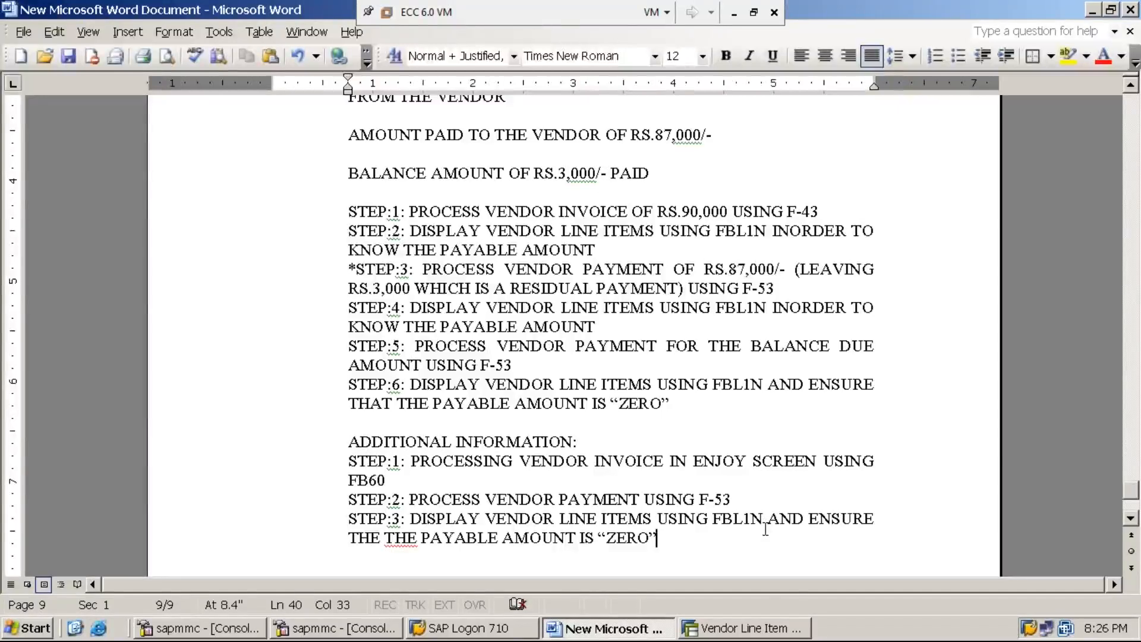
# Create numbered item 7 with the heading text DOWN PYAMNET.
pyautogui.press('Return')
pyautogui.press('Return')
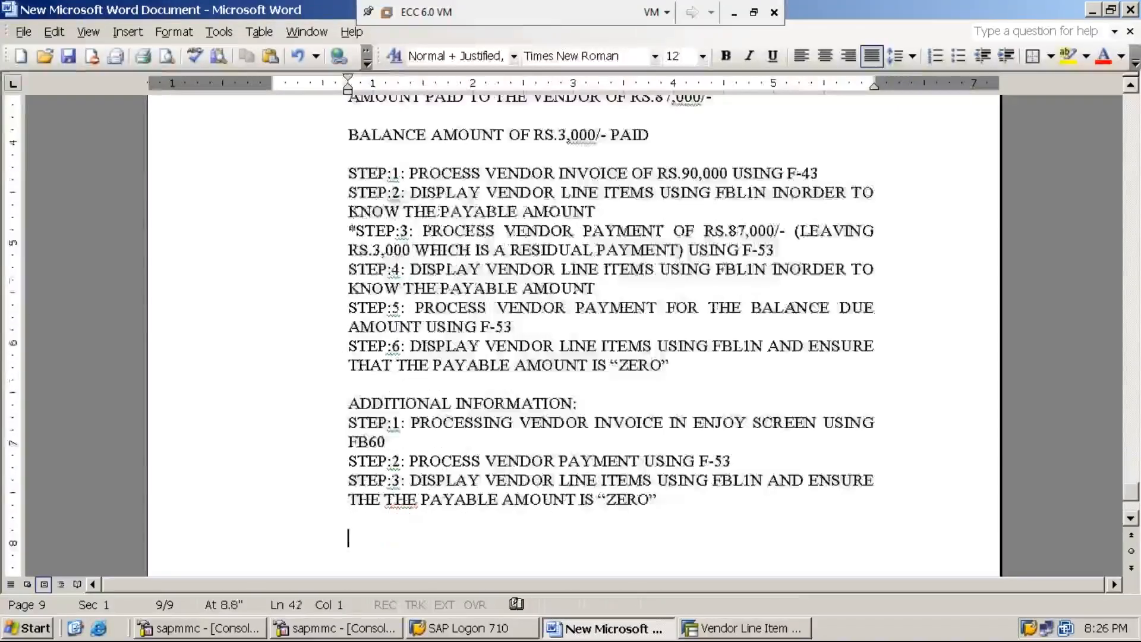
pyautogui.write('DO')
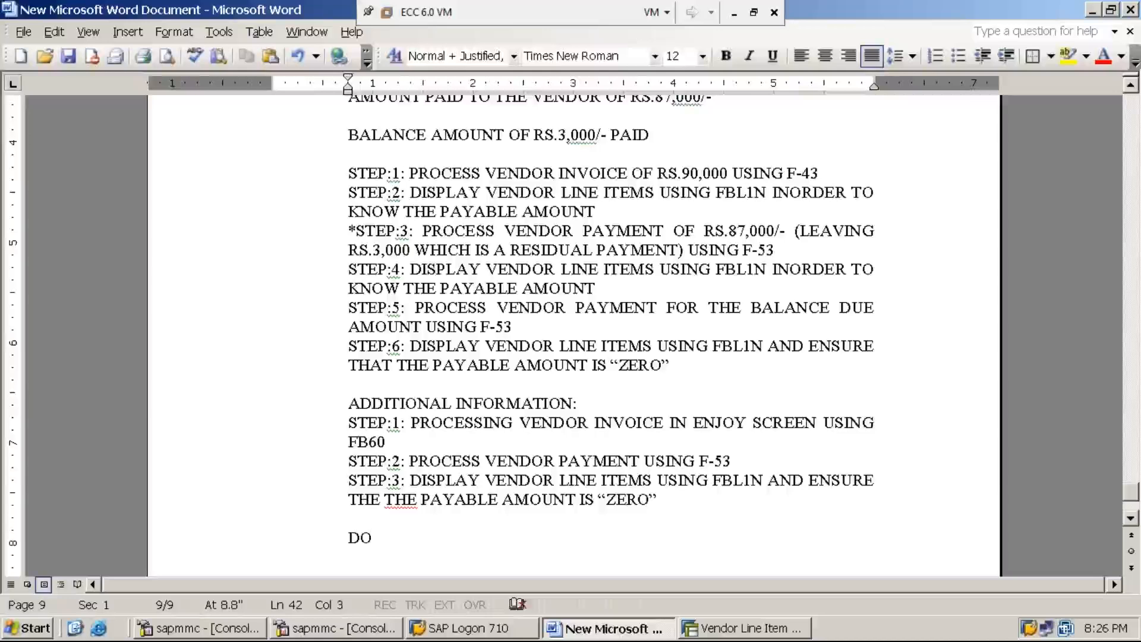
pyautogui.write('WN PY')
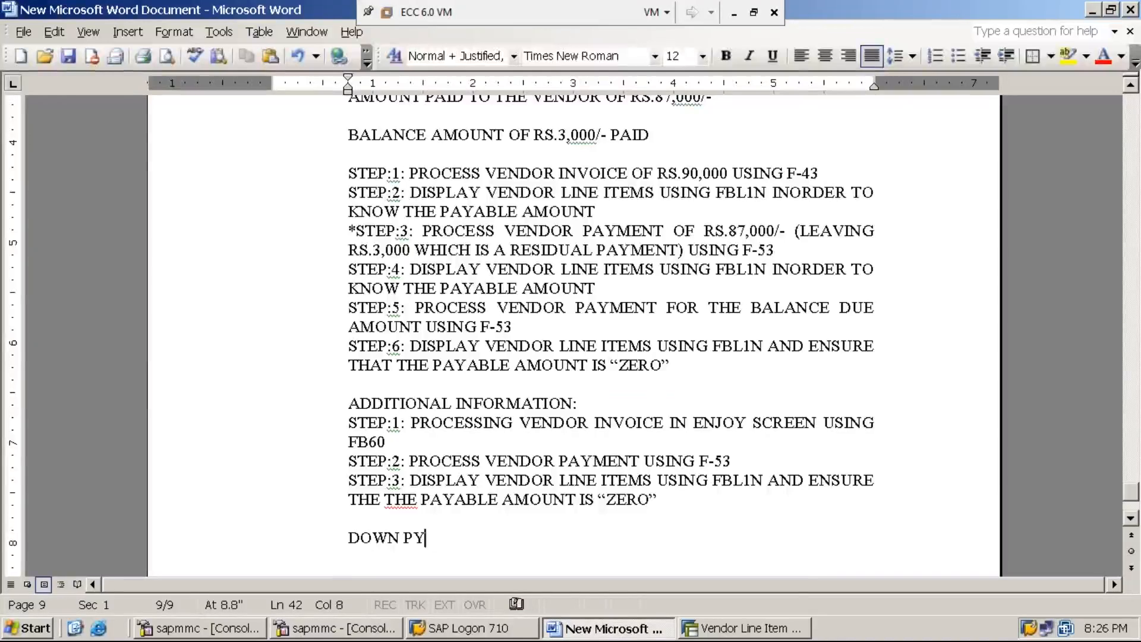
pyautogui.write('AMNET')
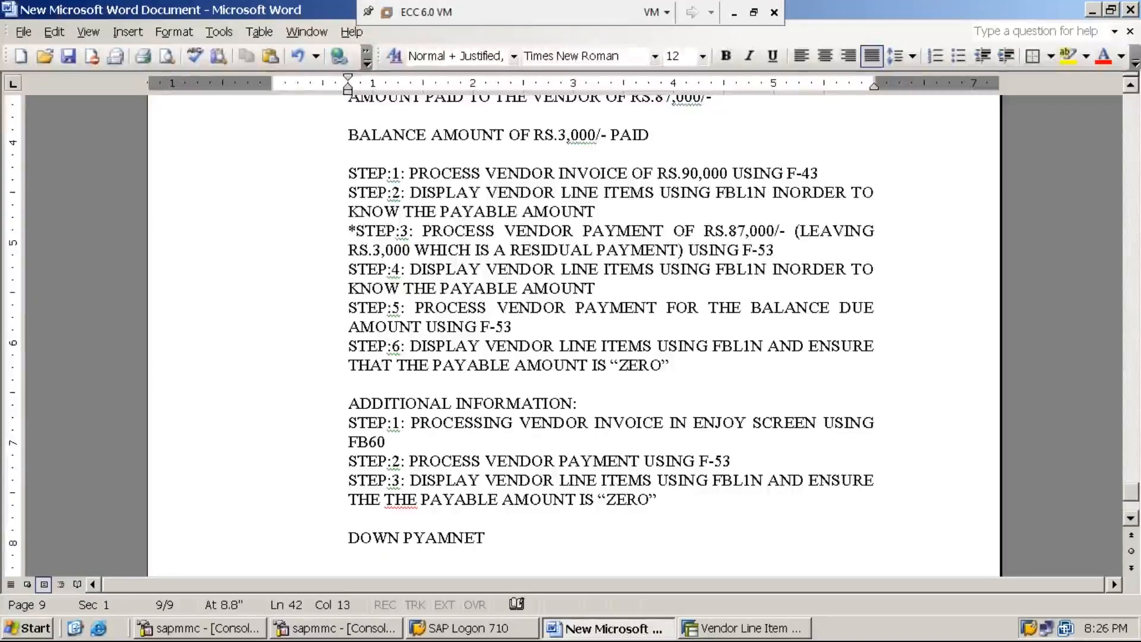
pyautogui.moveTo(1130, 489); pyautogui.dragTo(1133, 496)
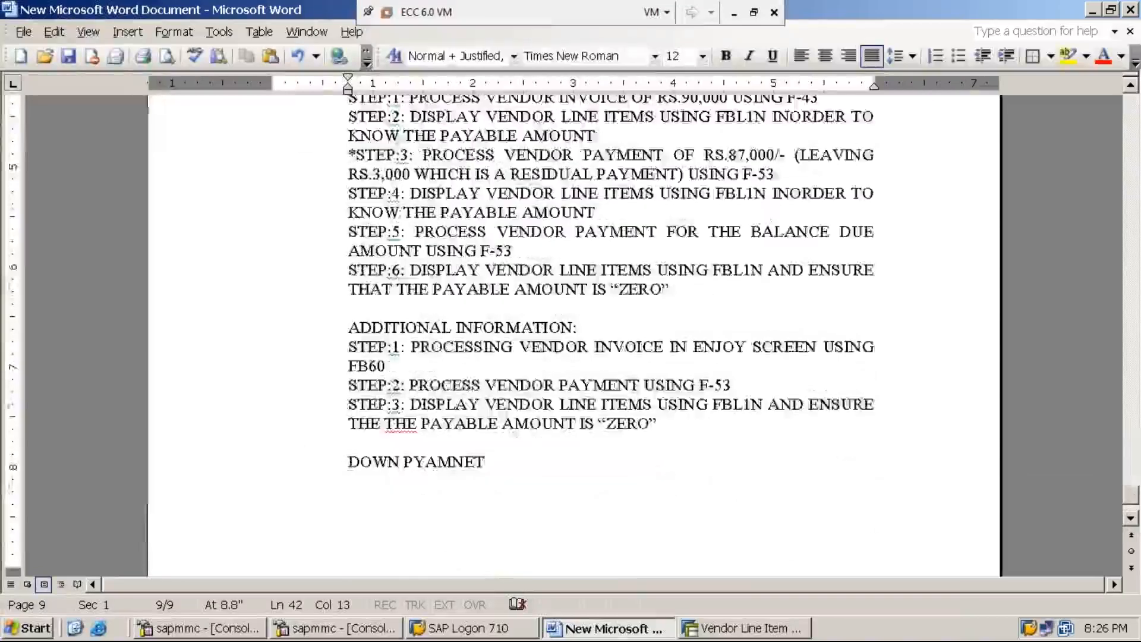
pyautogui.press('Home')
pyautogui.press('BackSpace')
pyautogui.write('7.')
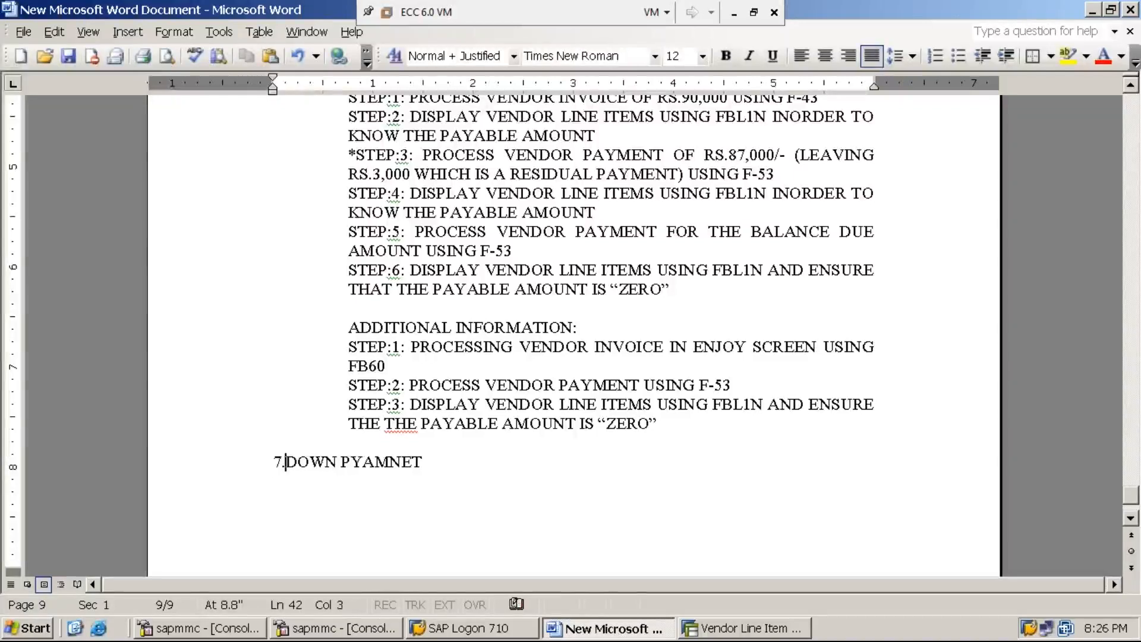
pyautogui.press('Tab')
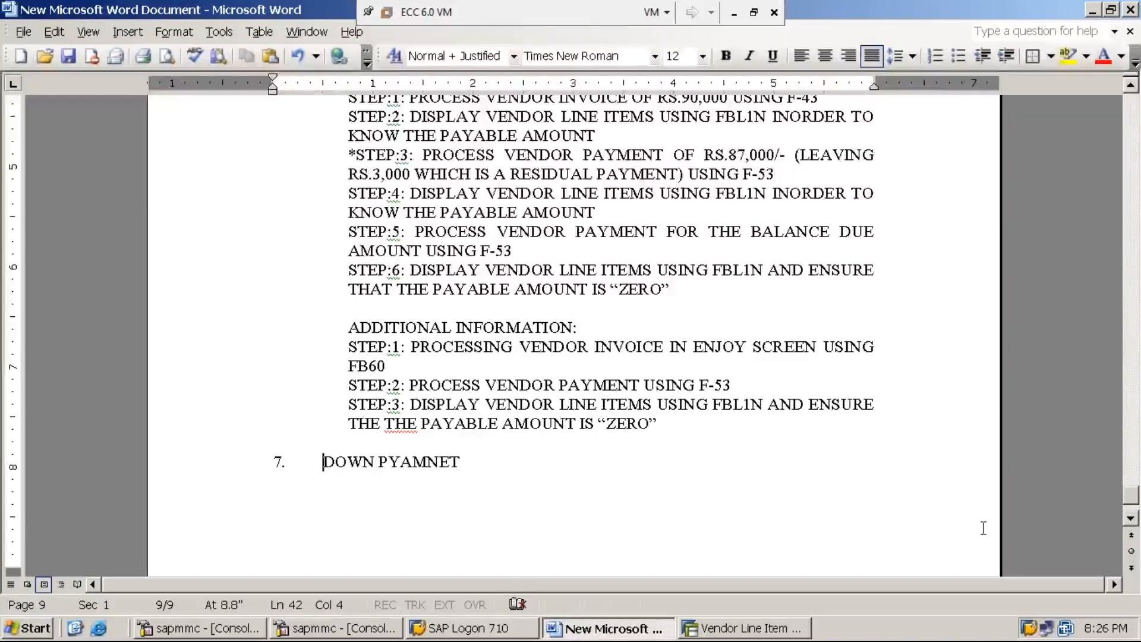
pyautogui.click(470, 461)
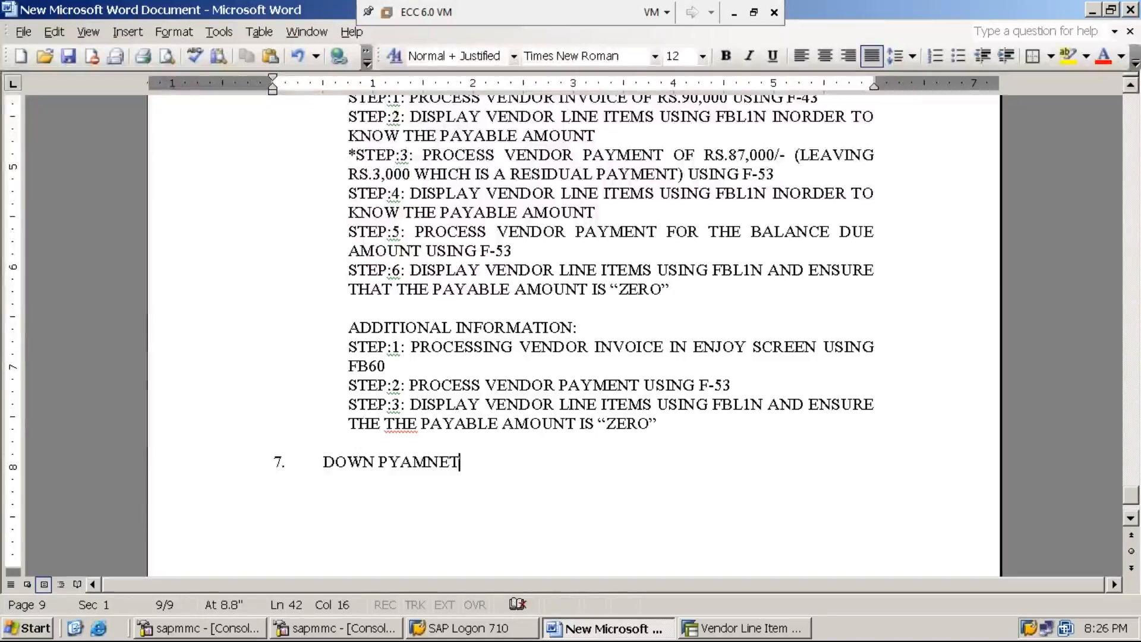
pyautogui.press('Home')
pyautogui.press('BackSpace')
pyautogui.write('7.')
pyautogui.press('End')
pyautogui.press('Return')
pyautogui.press('BackSpace')
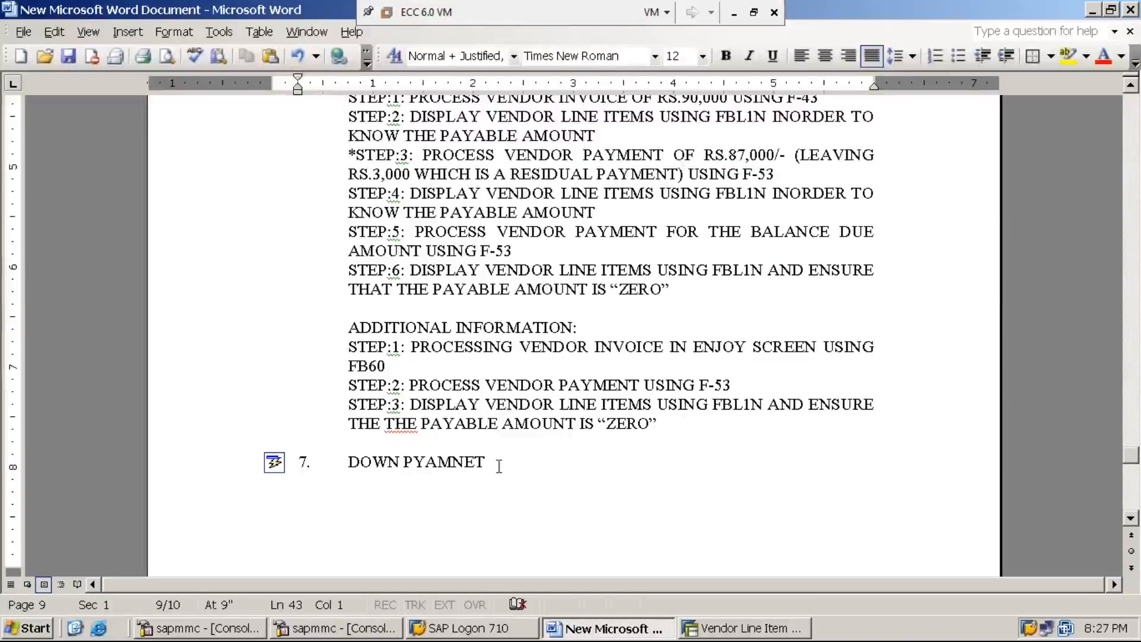
# Correct PYAMNET to PAYMNET and append '/ ADVANCE PAYMENT TO THE VENDOR' to the heading.
pyautogui.click(427, 462)
pyautogui.press('BackSpace')
pyautogui.press('Right')
pyautogui.write('Y')
pyautogui.press('End')
pyautogui.write('/ ADVANCE PAYMENT TO THE VENDOR')
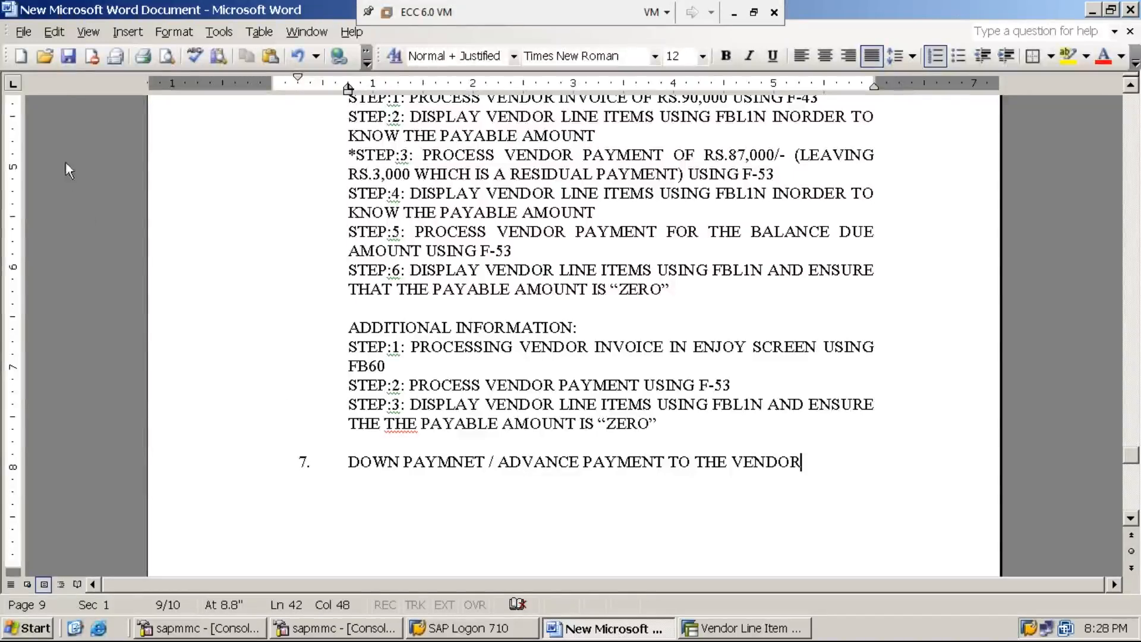
# Save the Word notes and minimize the ECC 6.0 VM to reveal the host desktop.
pyautogui.click(69, 59)
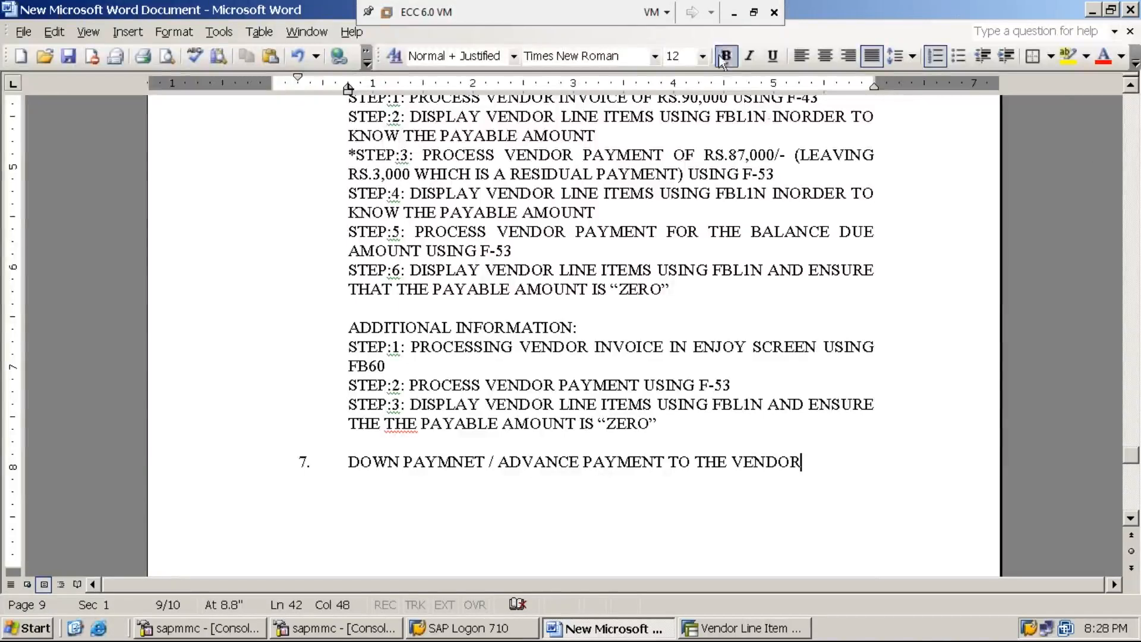
pyautogui.click(734, 13)
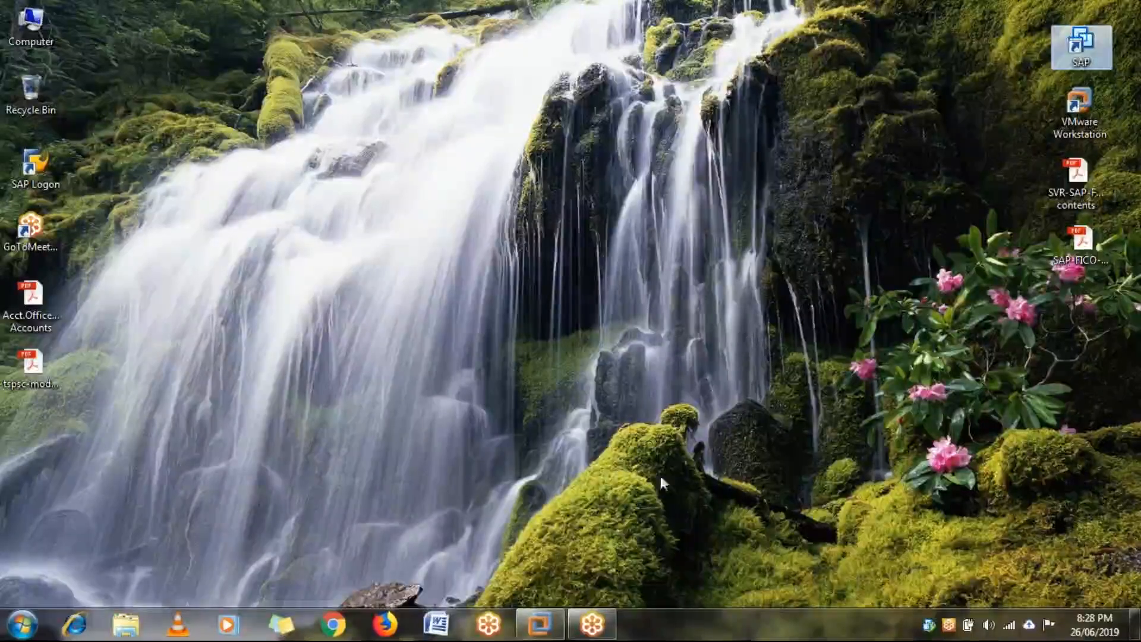
pyautogui.moveTo(555, 631)
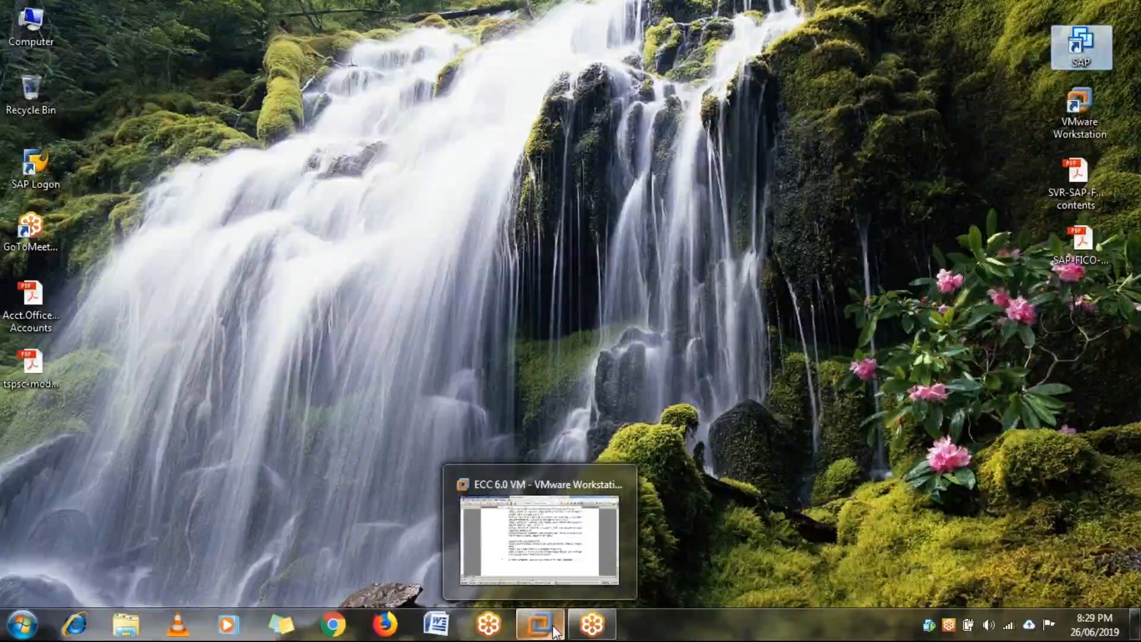
# From the vendor line item list in the VM, run /NOB52 to open posting period intervals.
pyautogui.click(555, 629)
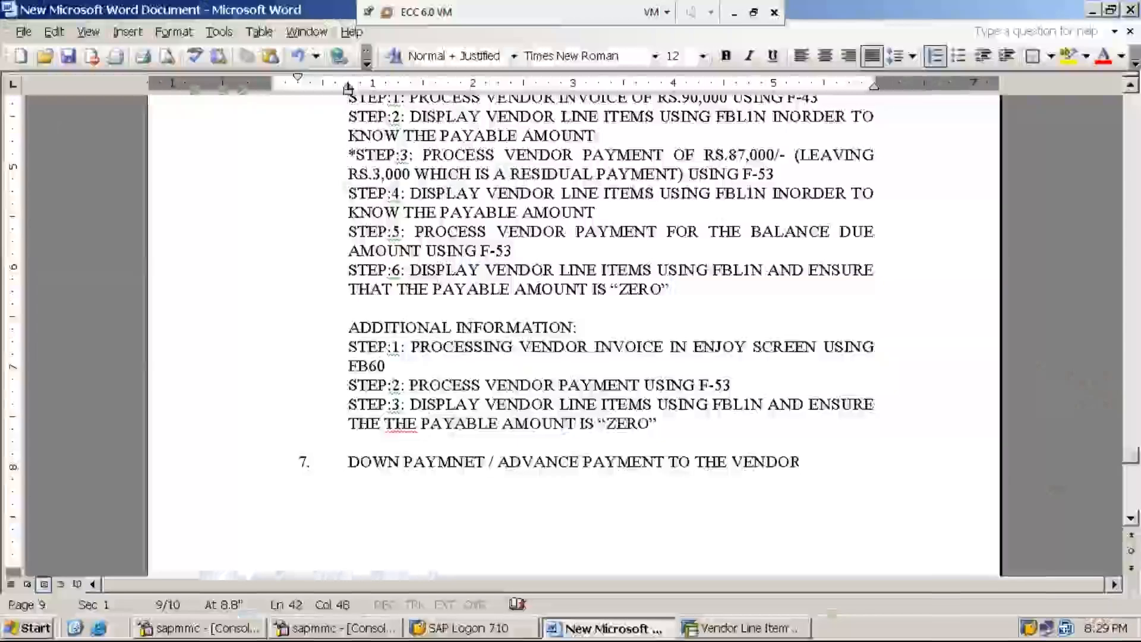
pyautogui.click(743, 629)
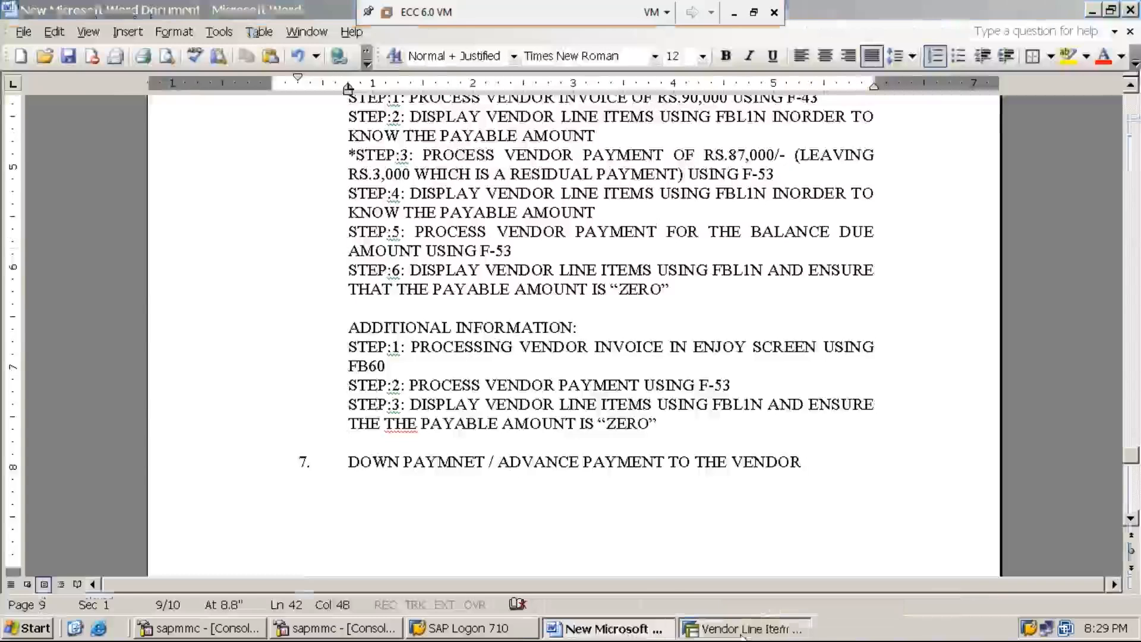
pyautogui.click(115, 39)
pyautogui.write('/NOB')
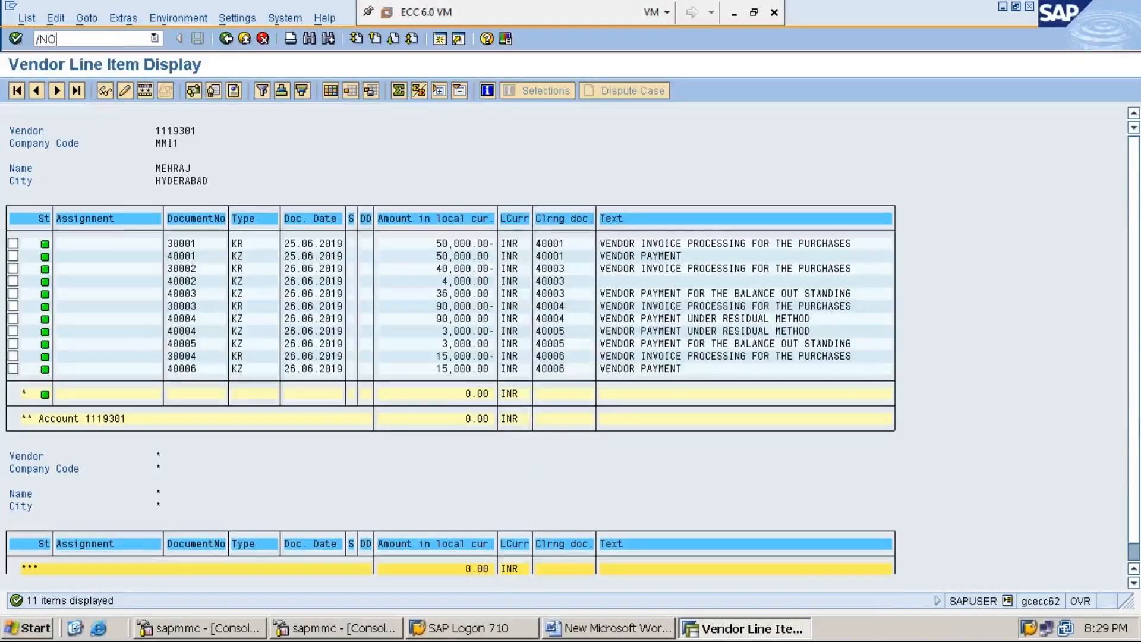
pyautogui.write('52')
pyautogui.press('Return')
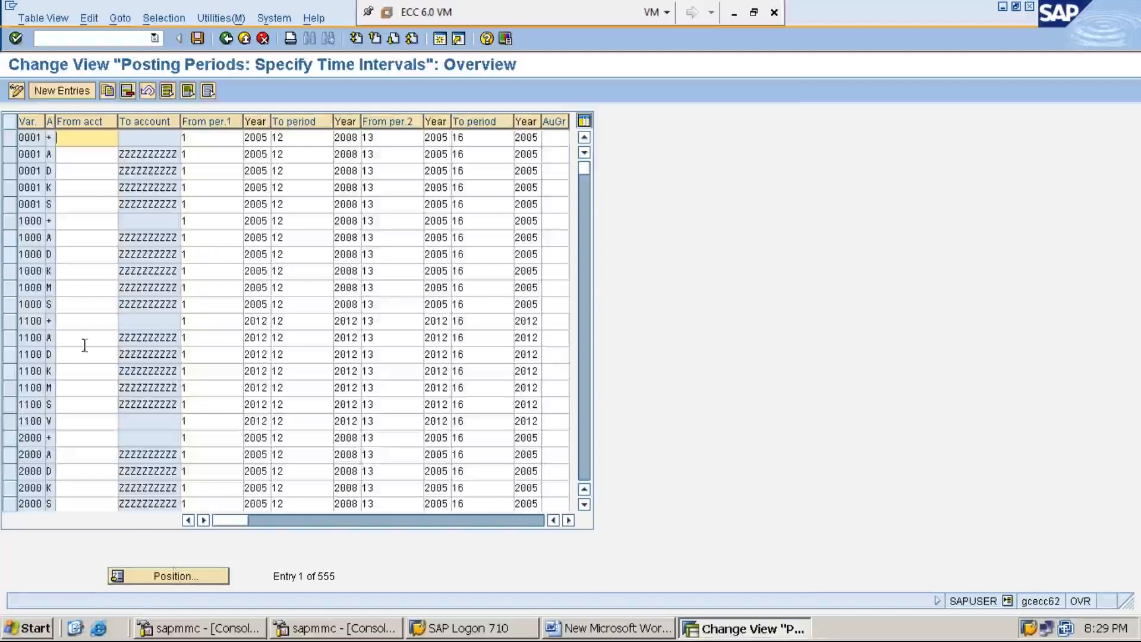
# Switch the posting periods table to display mode, find MMI1, and select its A row.
pyautogui.click(16, 90)
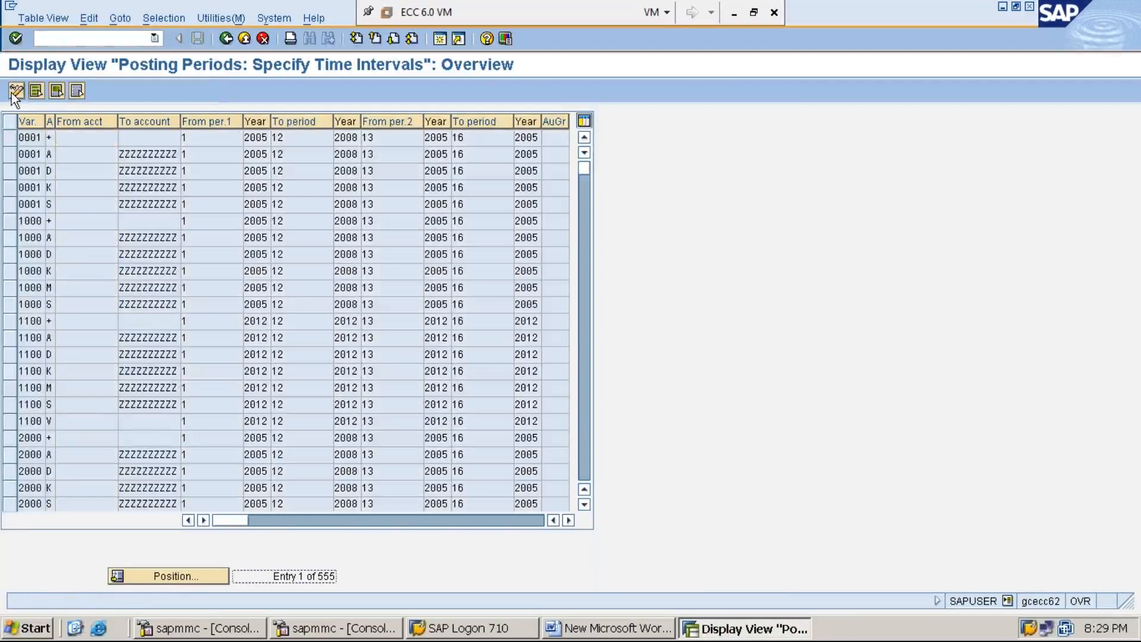
pyautogui.click(200, 579)
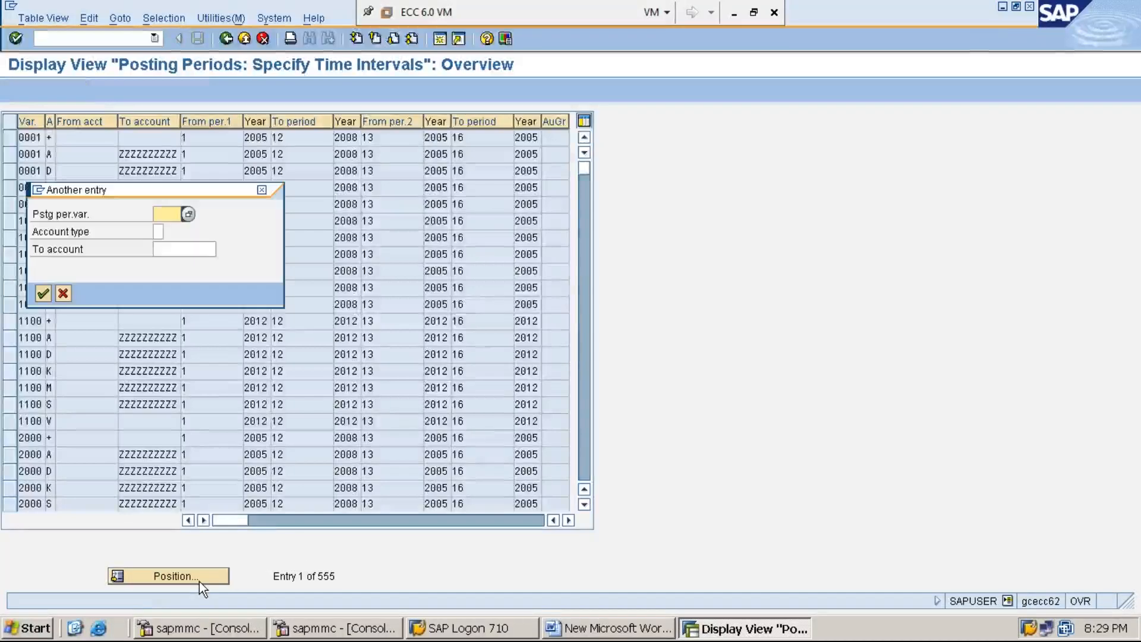
pyautogui.write('MMI1')
pyautogui.press('Return')
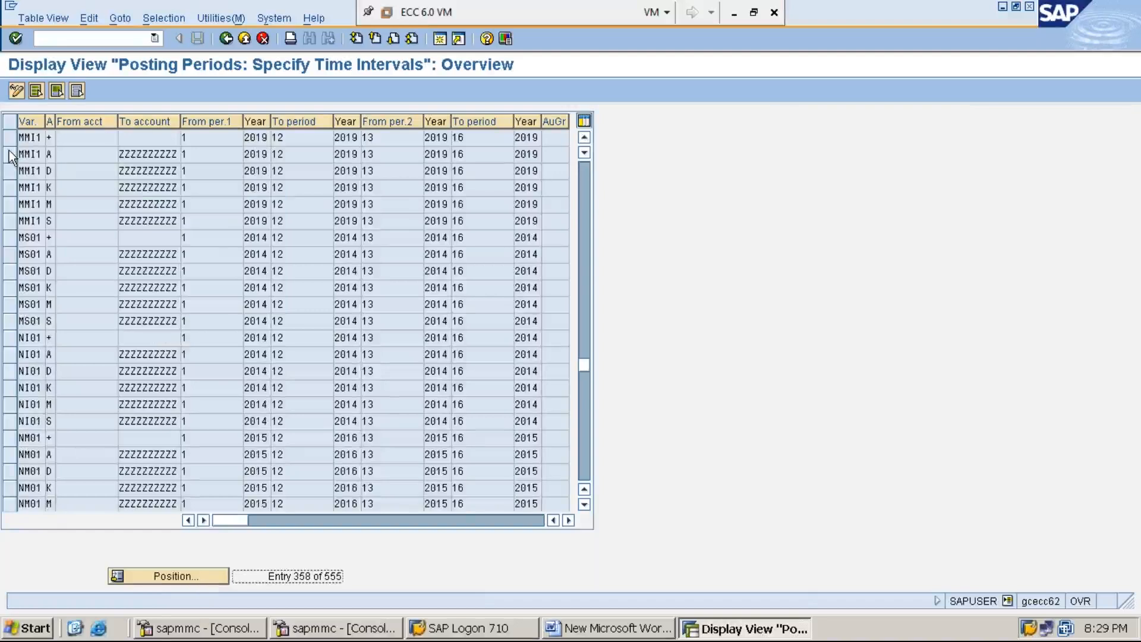
pyautogui.click(9, 138)
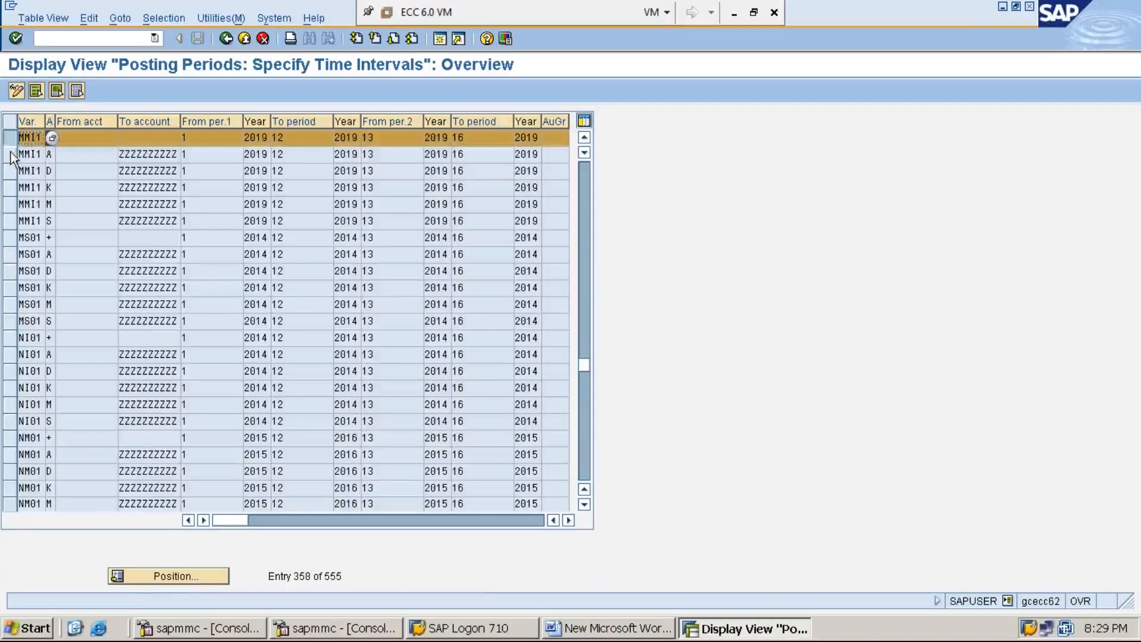
pyautogui.click(10, 159)
pyautogui.click(10, 156)
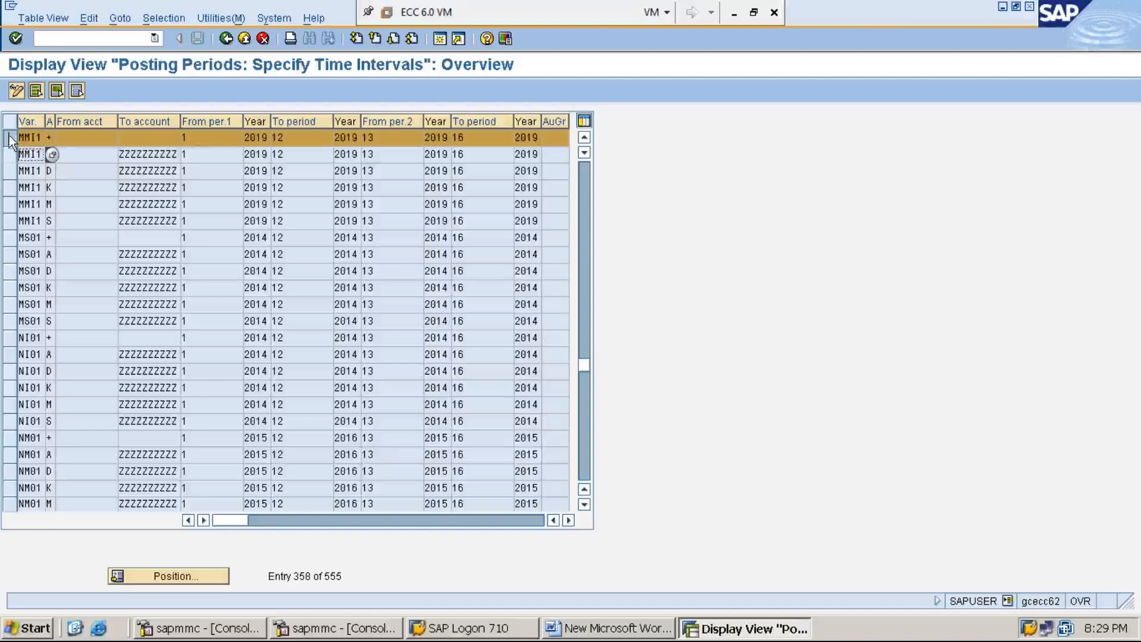
pyautogui.click(9, 137)
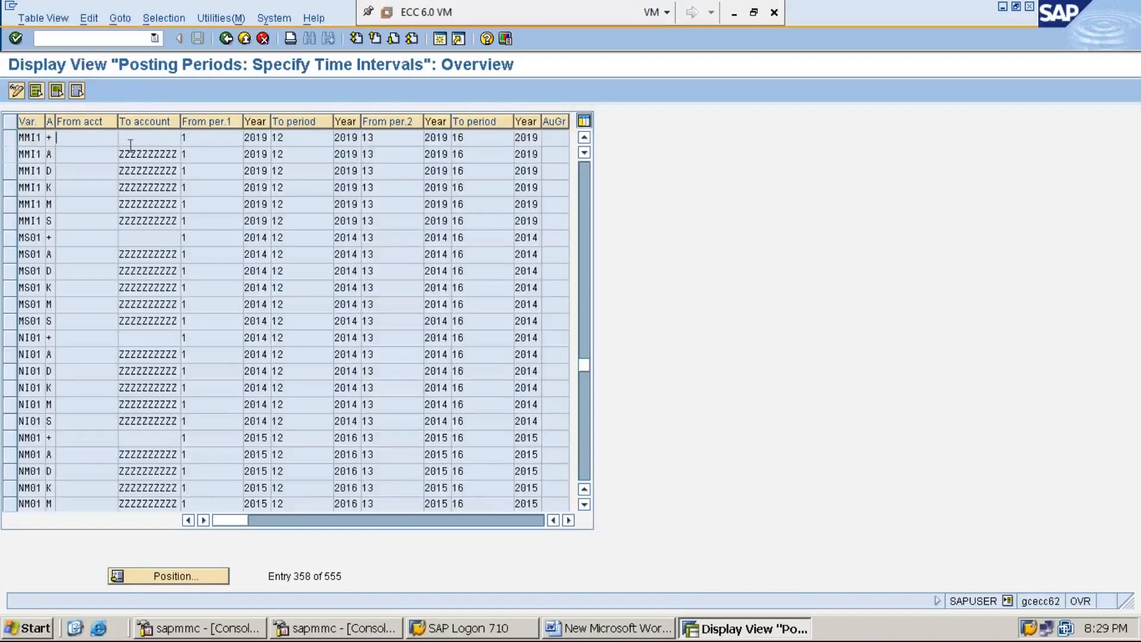
pyautogui.click(10, 156)
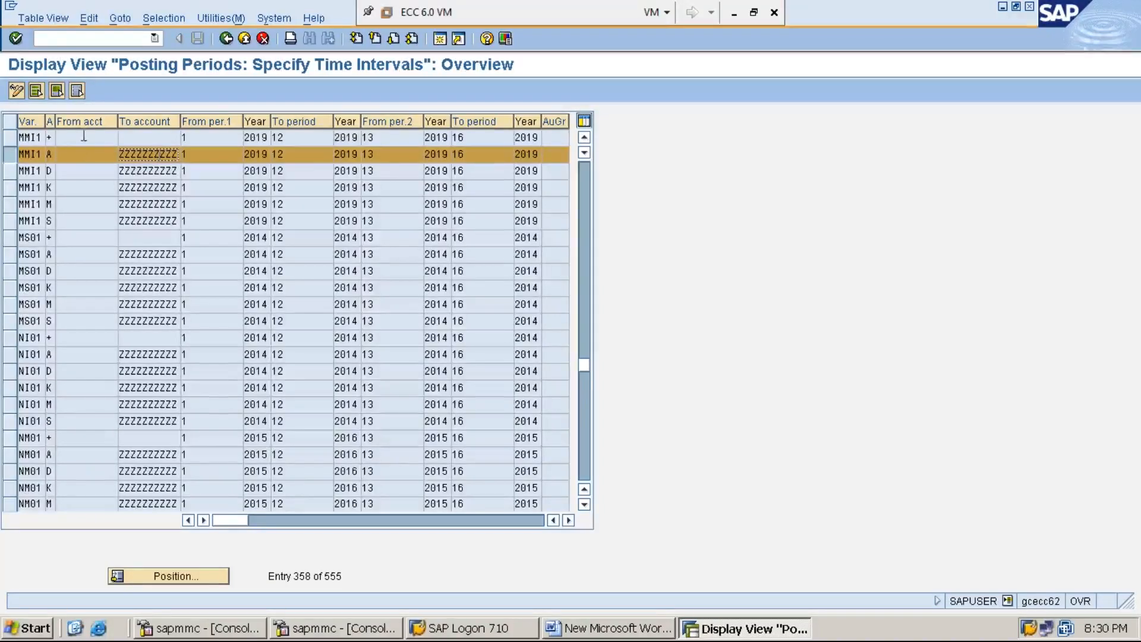
# Start FS00 G/L account maintenance in a new SAP session.
pyautogui.click(440, 38)
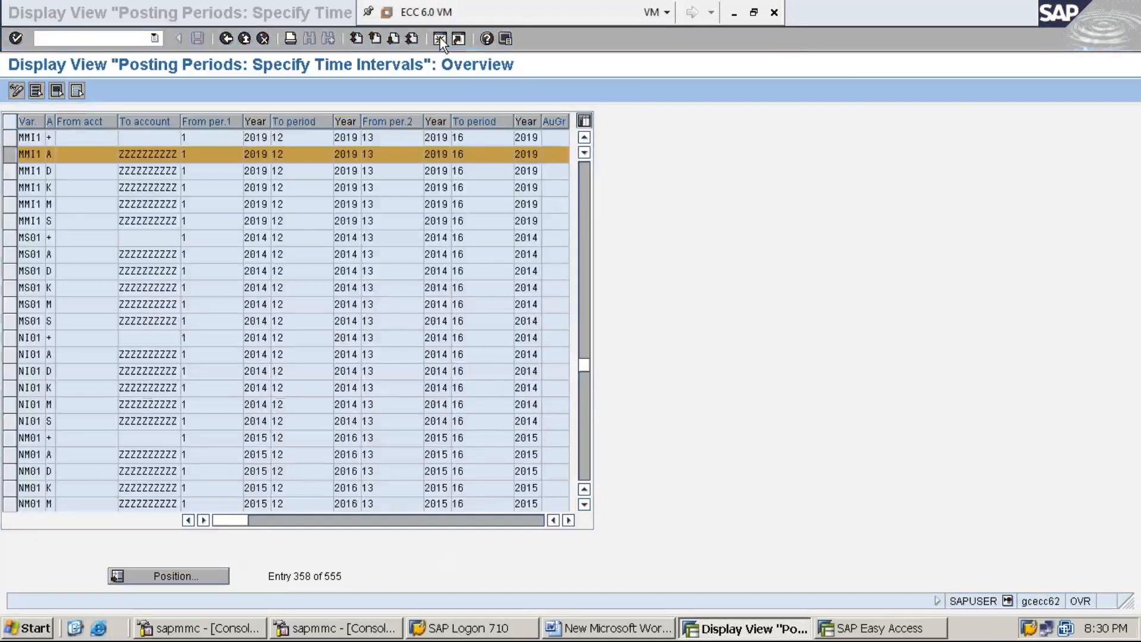
pyautogui.write('FS00')
pyautogui.press('Return')
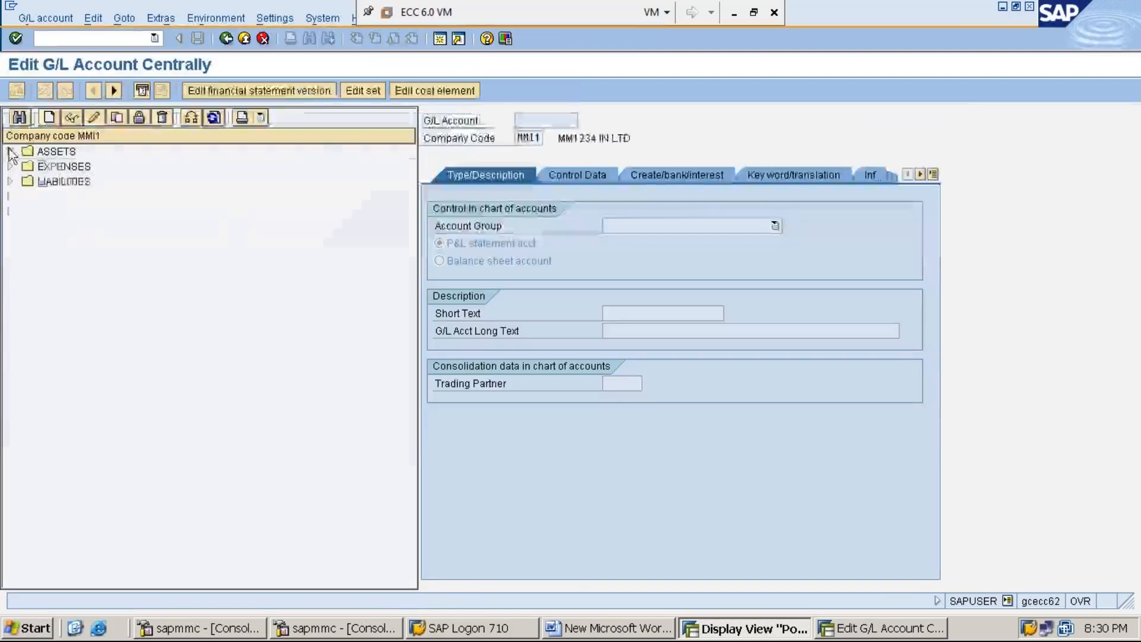
# Expand the ASSETS, EXPENSES and LIABILITIES folders, viewing 100001 CASH A/C and 200003 SUNDRY CRS A/C, then return to Posting Periods.
pyautogui.click(10, 151)
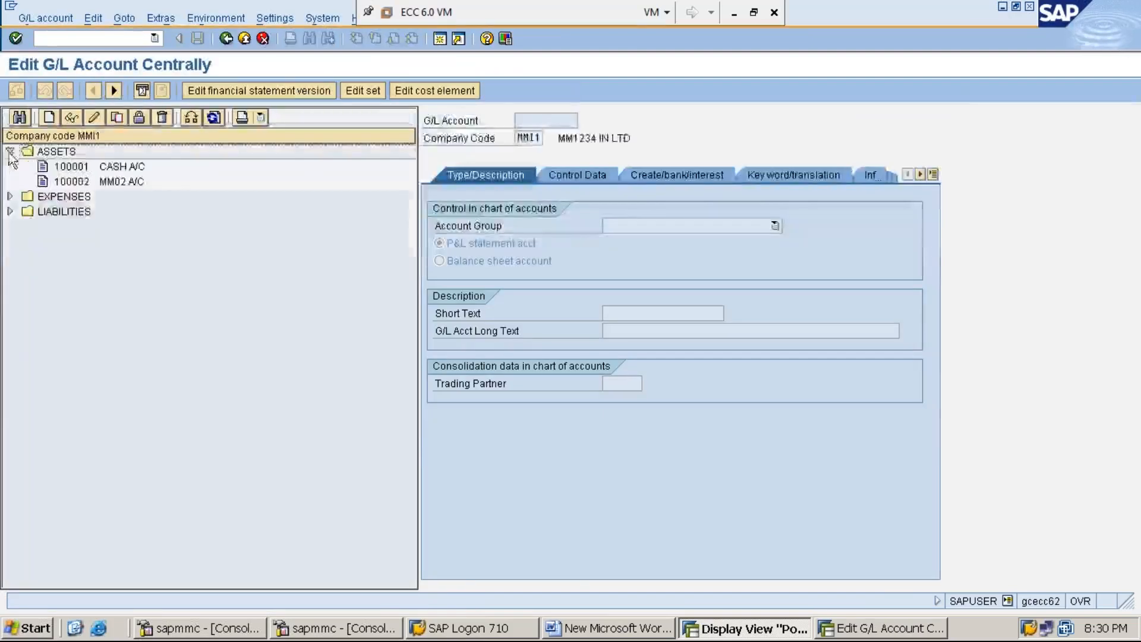
pyautogui.click(75, 169)
pyautogui.click(78, 180)
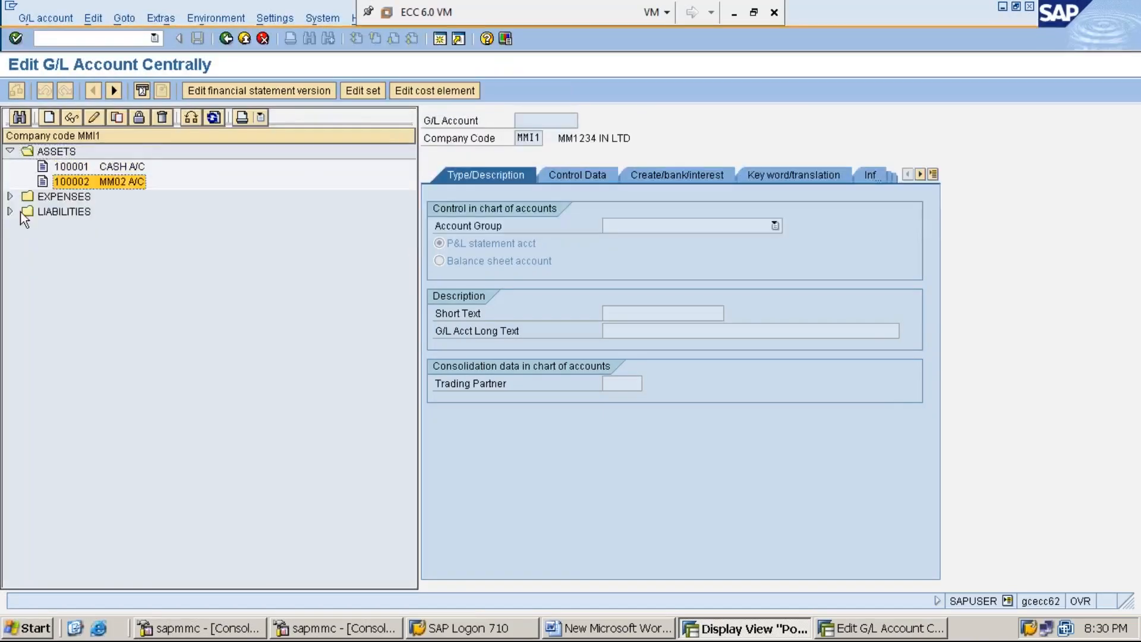
pyautogui.click(10, 196)
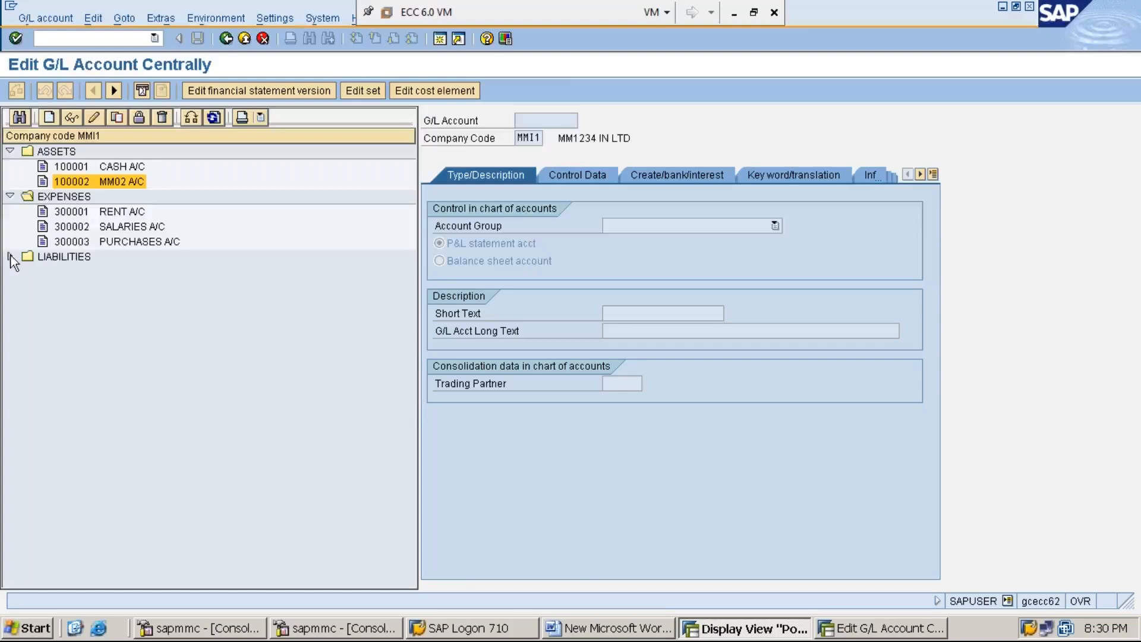
pyautogui.click(10, 256)
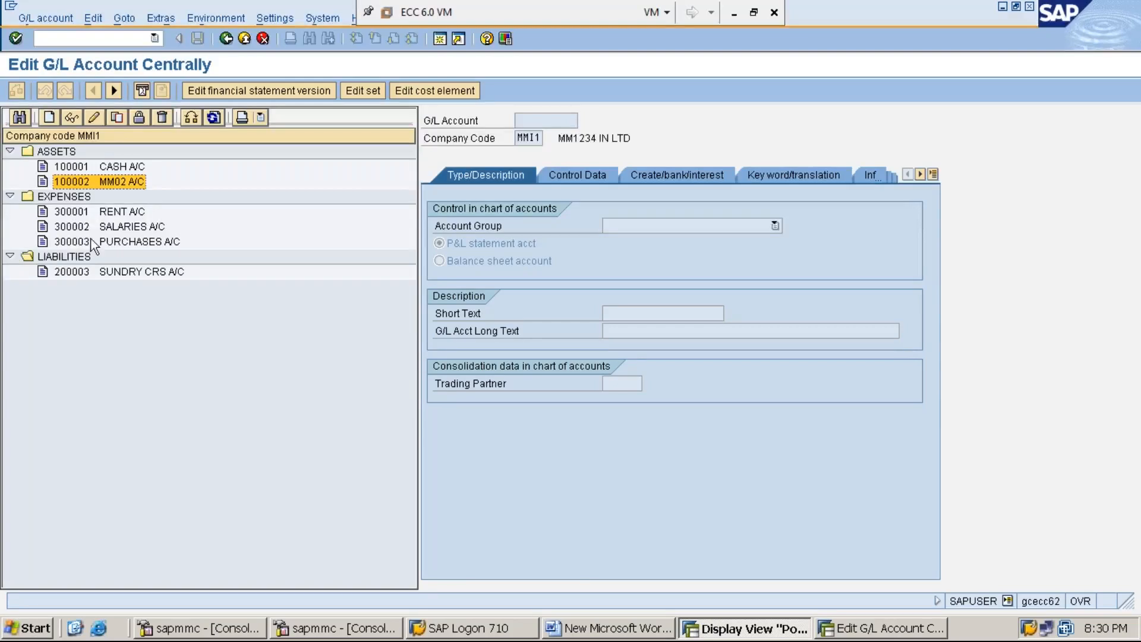
pyautogui.click(120, 276)
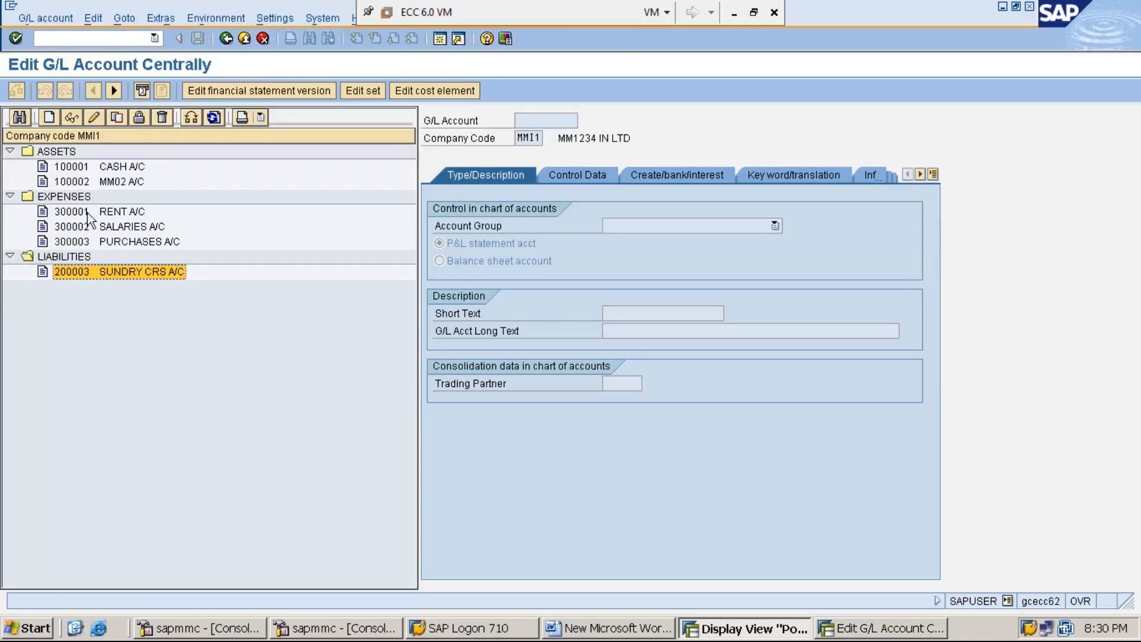
pyautogui.click(78, 171)
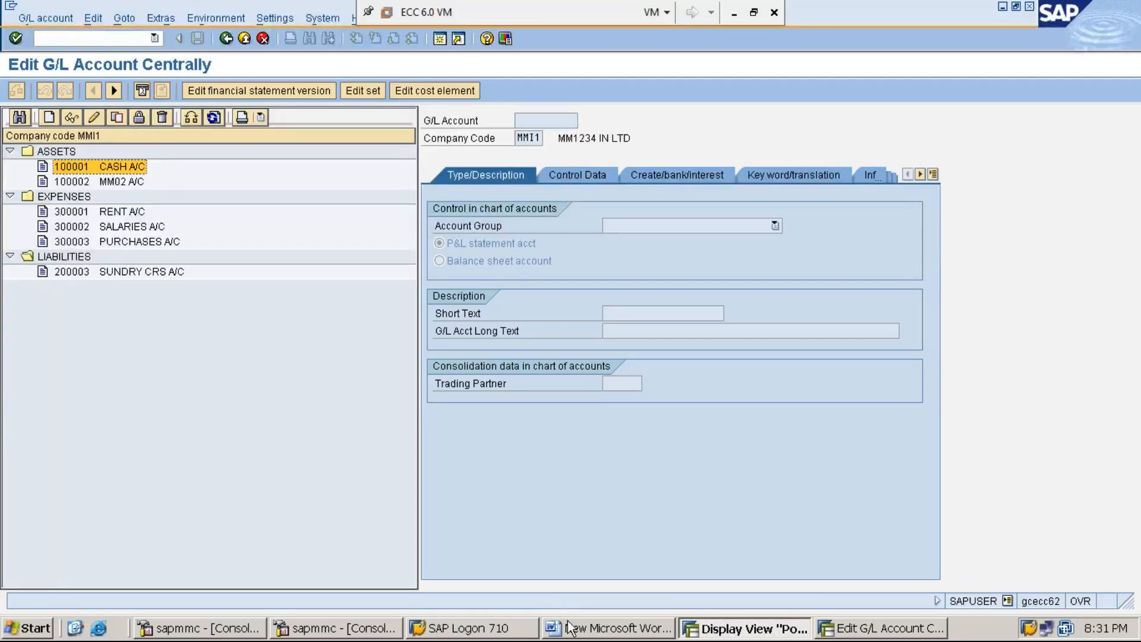
pyautogui.click(880, 628)
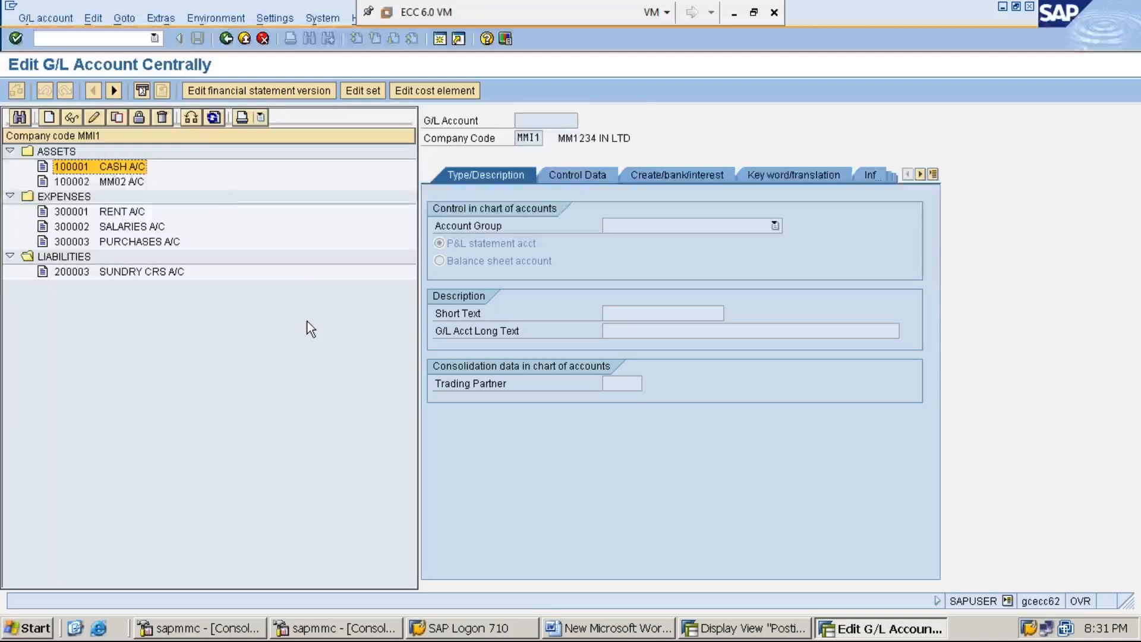
pyautogui.click(758, 630)
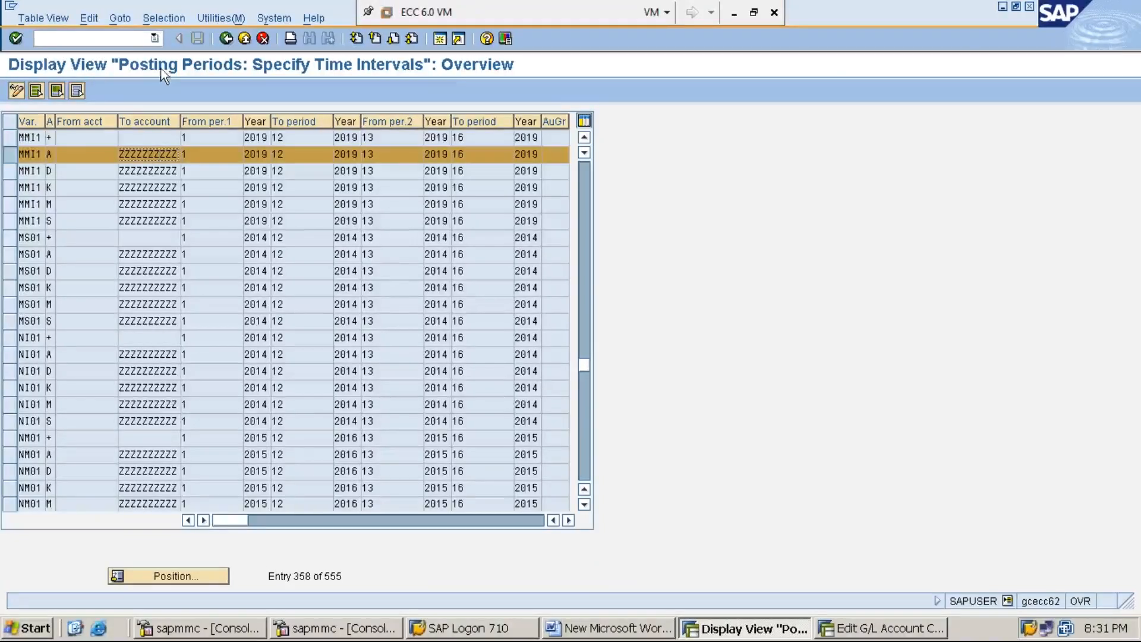
# Leave the MMI1 posting periods view and minimize the VM to the desktop.
pyautogui.click(129, 40)
pyautogui.click(735, 15)
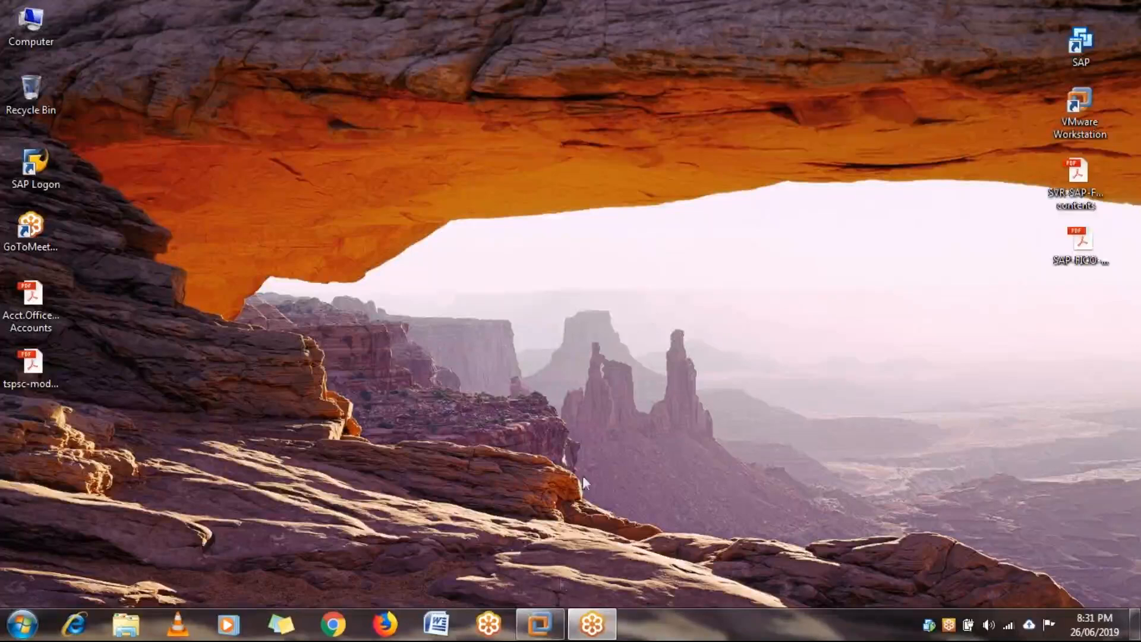
# End all SAP sessions with /nex, bring up the Word notes, then minimize the VM.
pyautogui.click(539, 624)
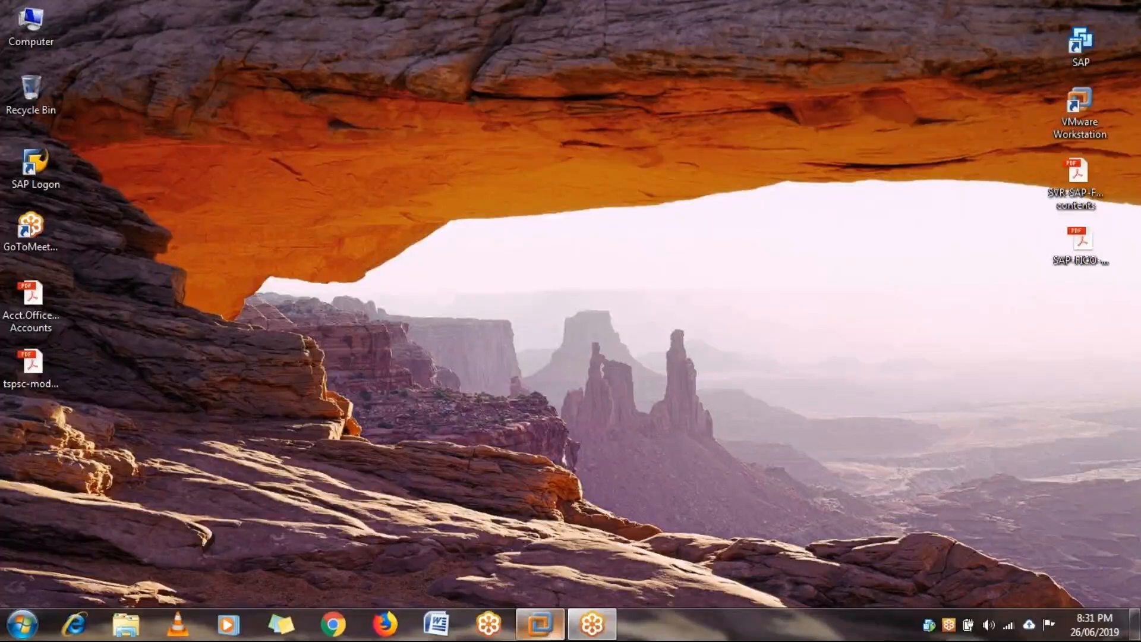
pyautogui.click(121, 39)
pyautogui.write('/nex')
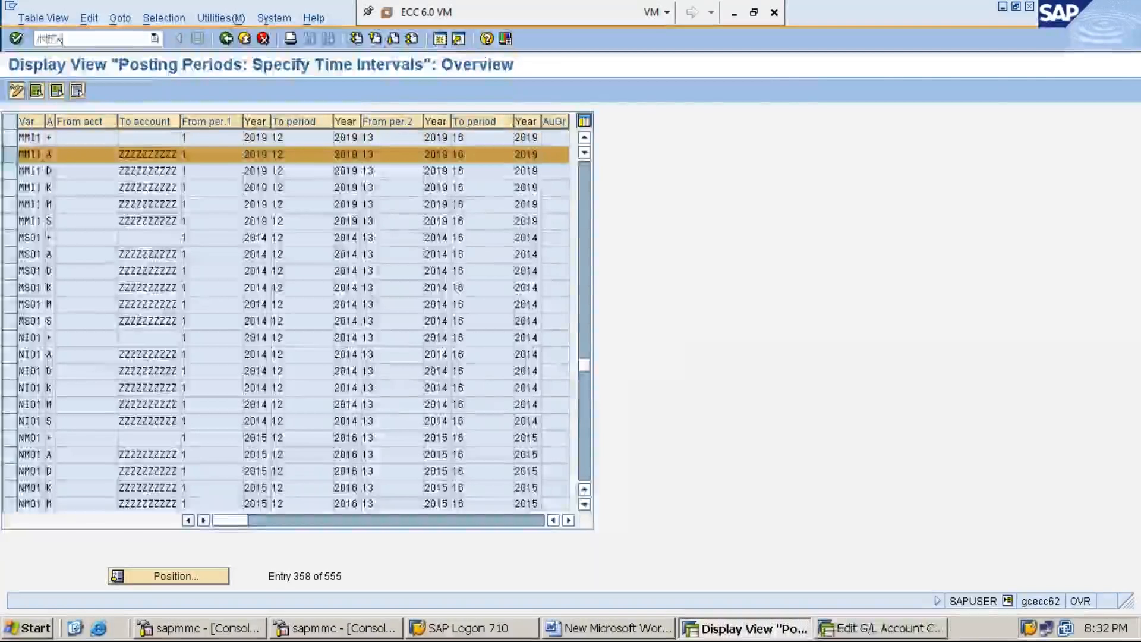
pyautogui.press('Return')
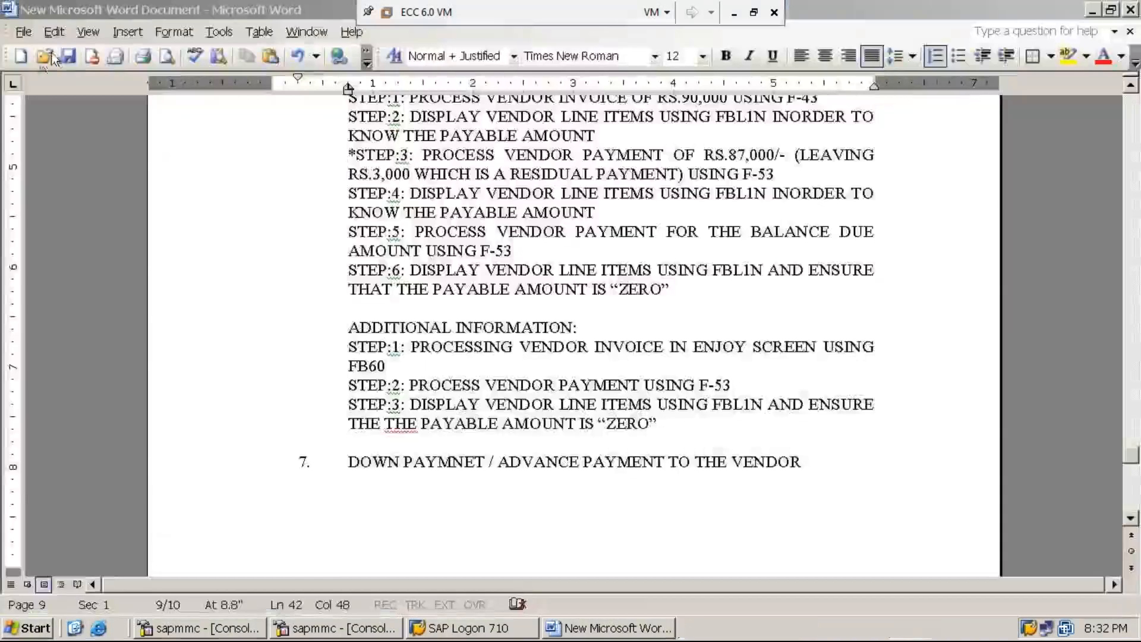
pyautogui.click(66, 56)
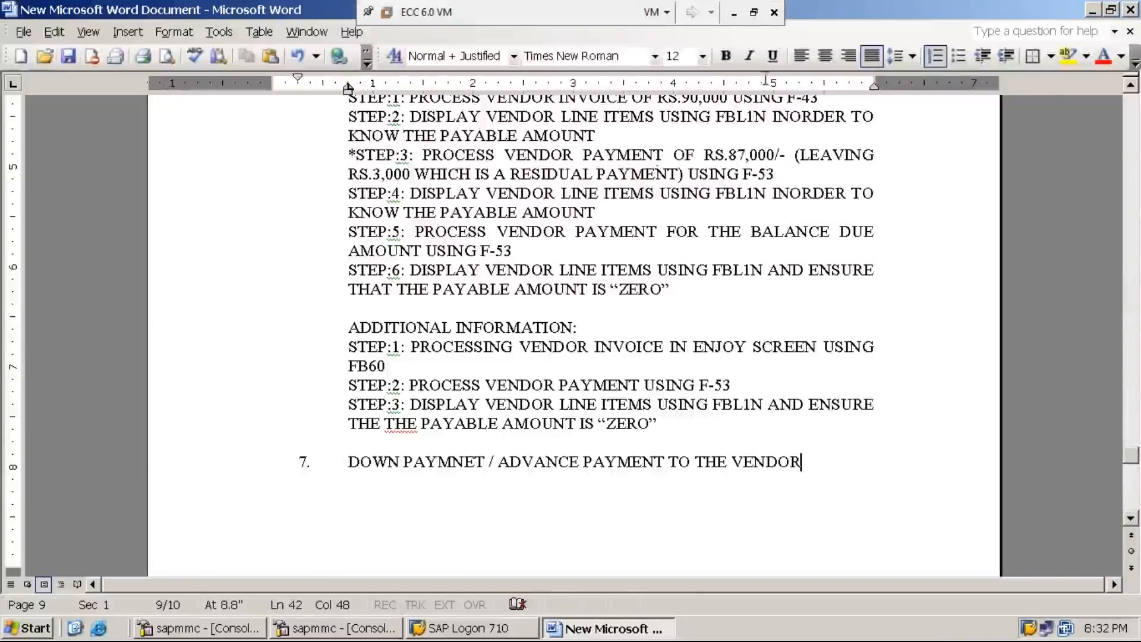
pyautogui.click(733, 13)
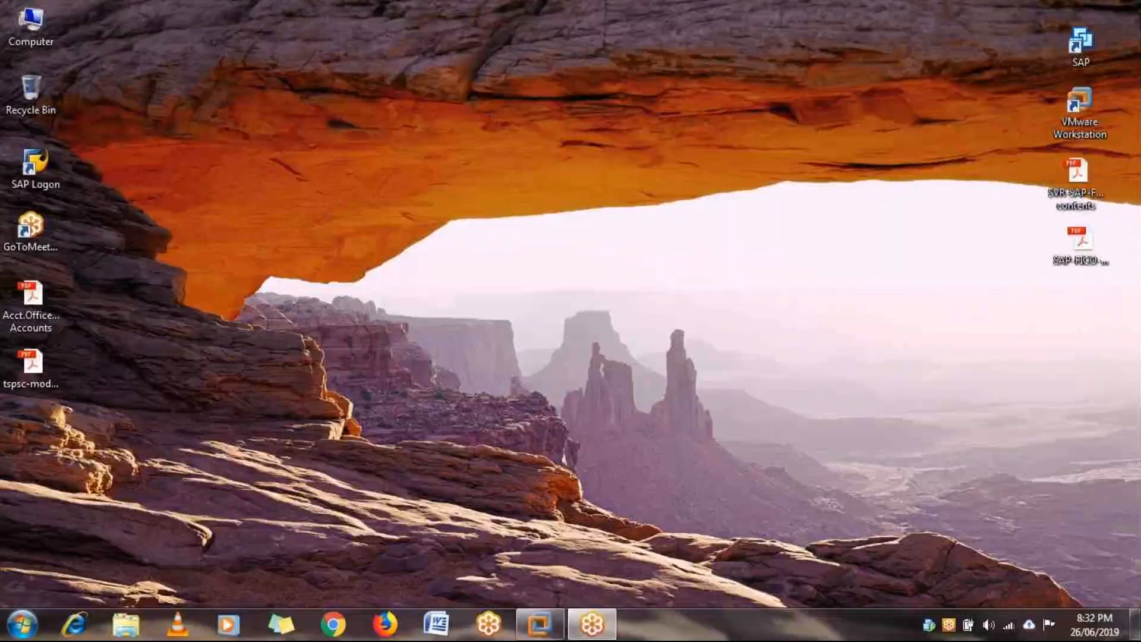